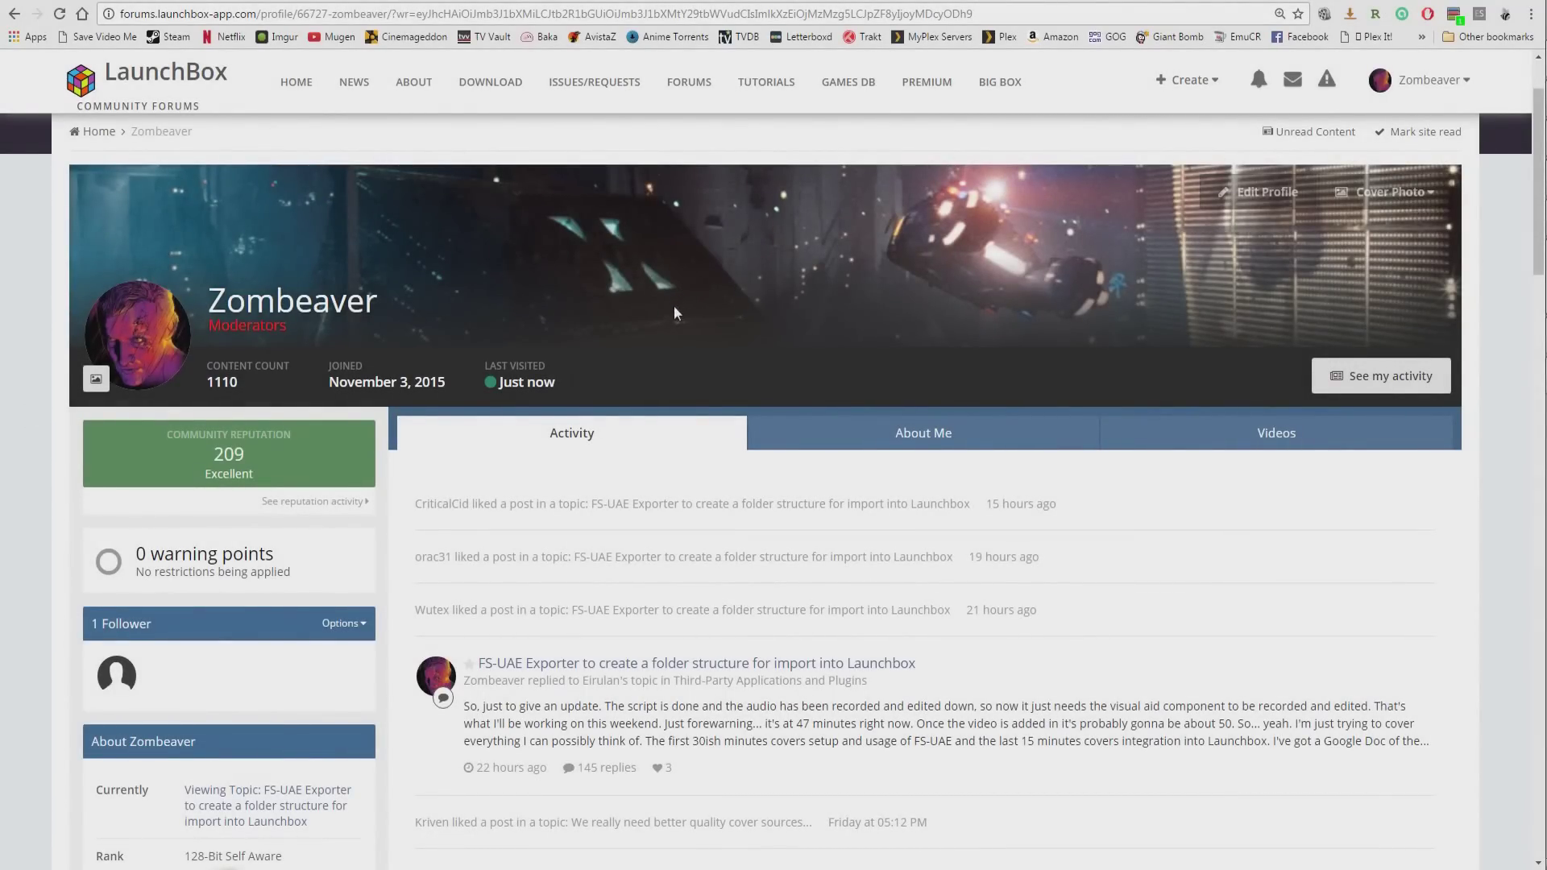
Look through the recent activity on the forum profile and open the Commodore 64 loading topic to read its posts.
scroll(1048, 322, "down", 4)
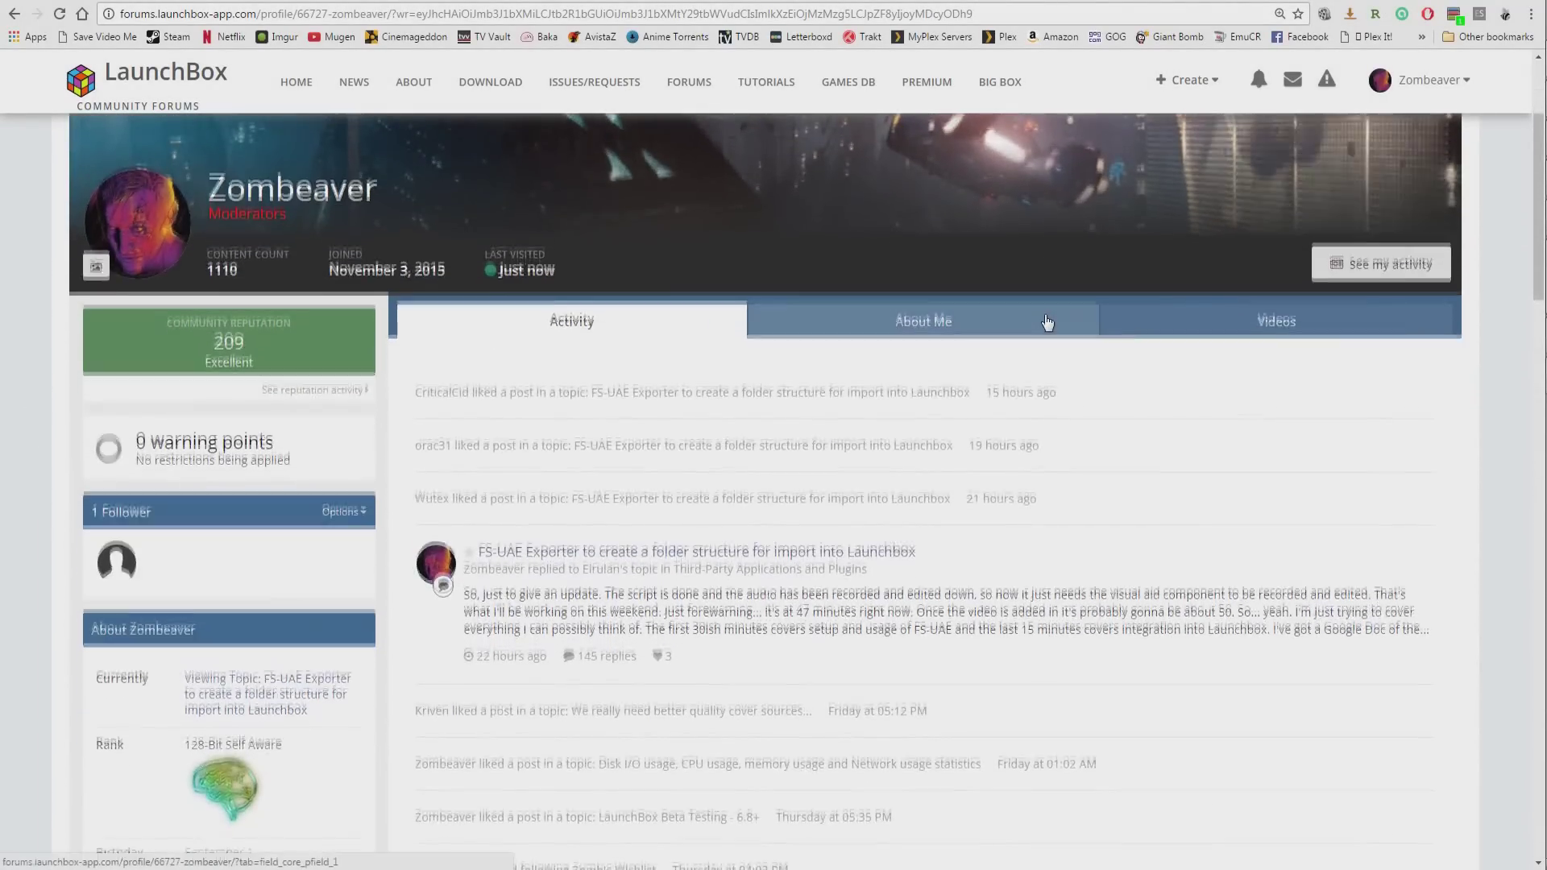
scroll(1045, 395, "down", 12)
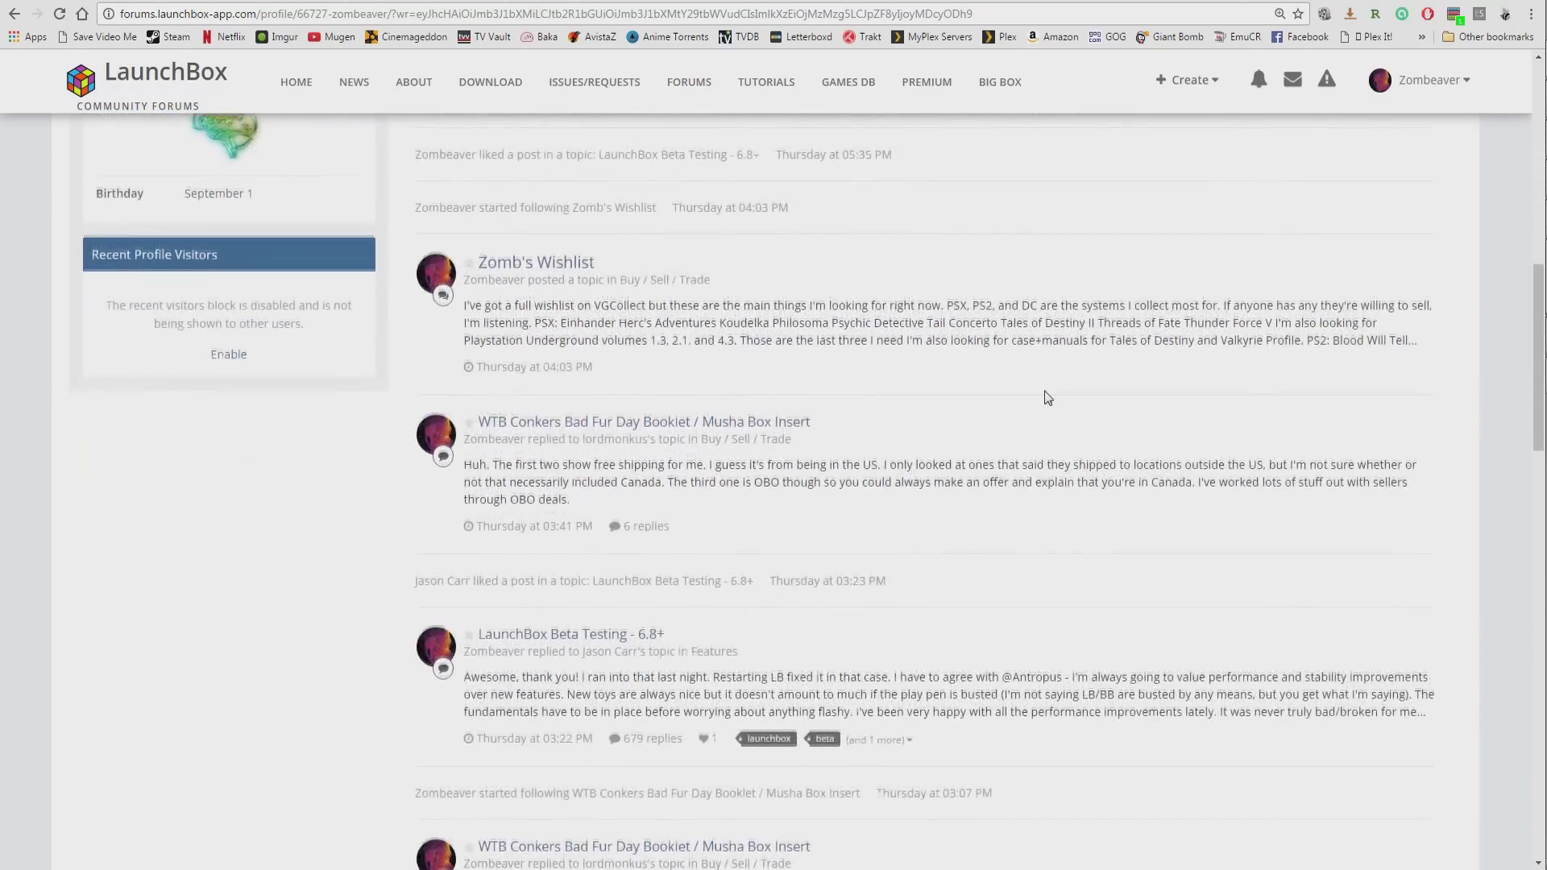
scroll(1045, 397, "down", 4)
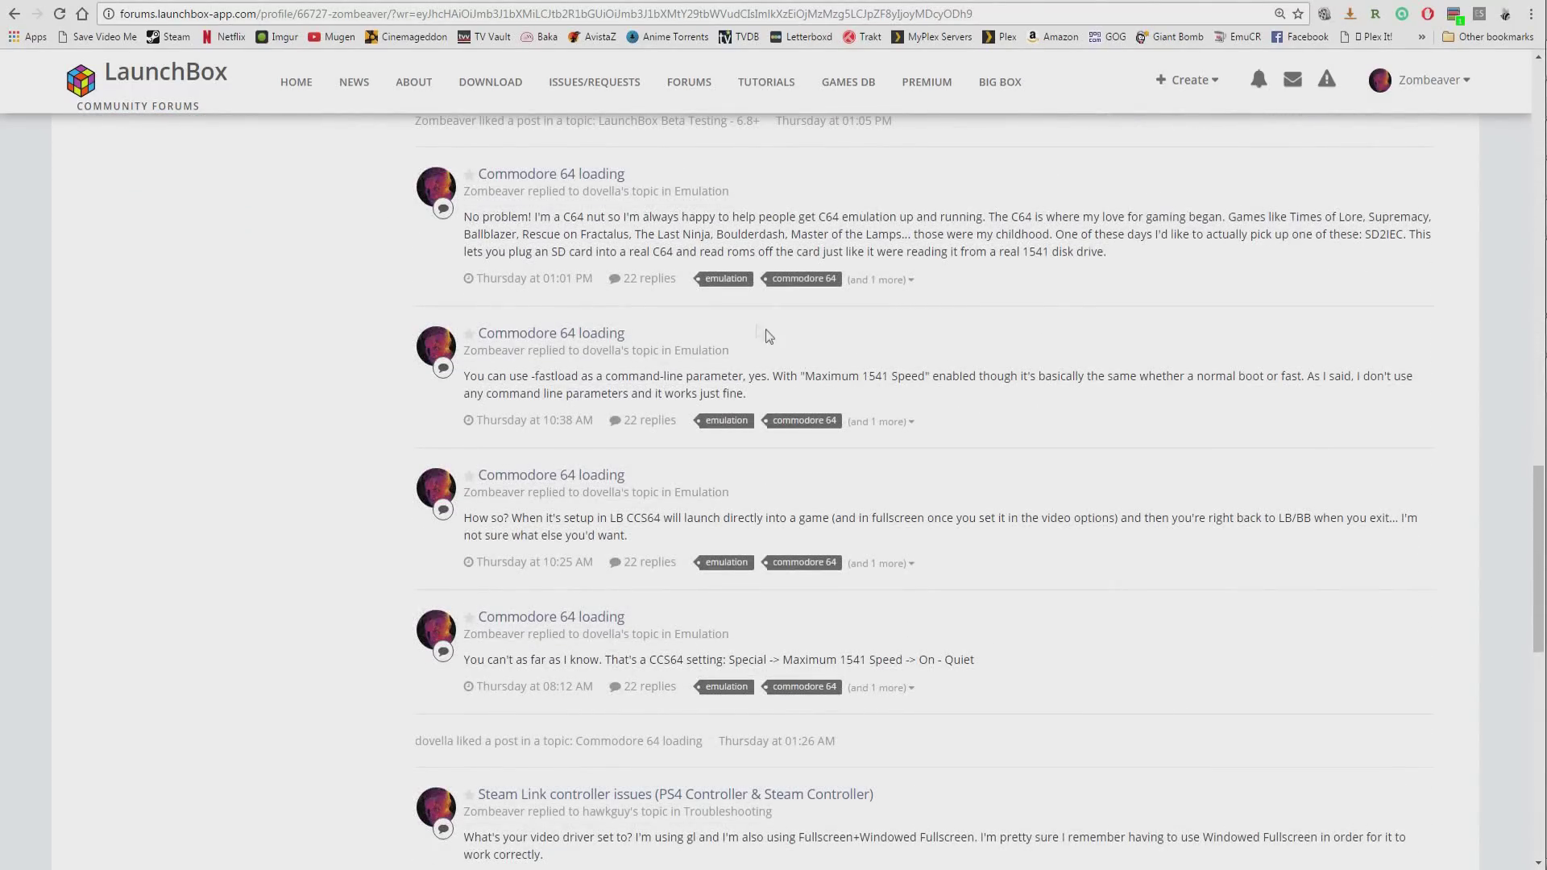
left_click(600, 174)
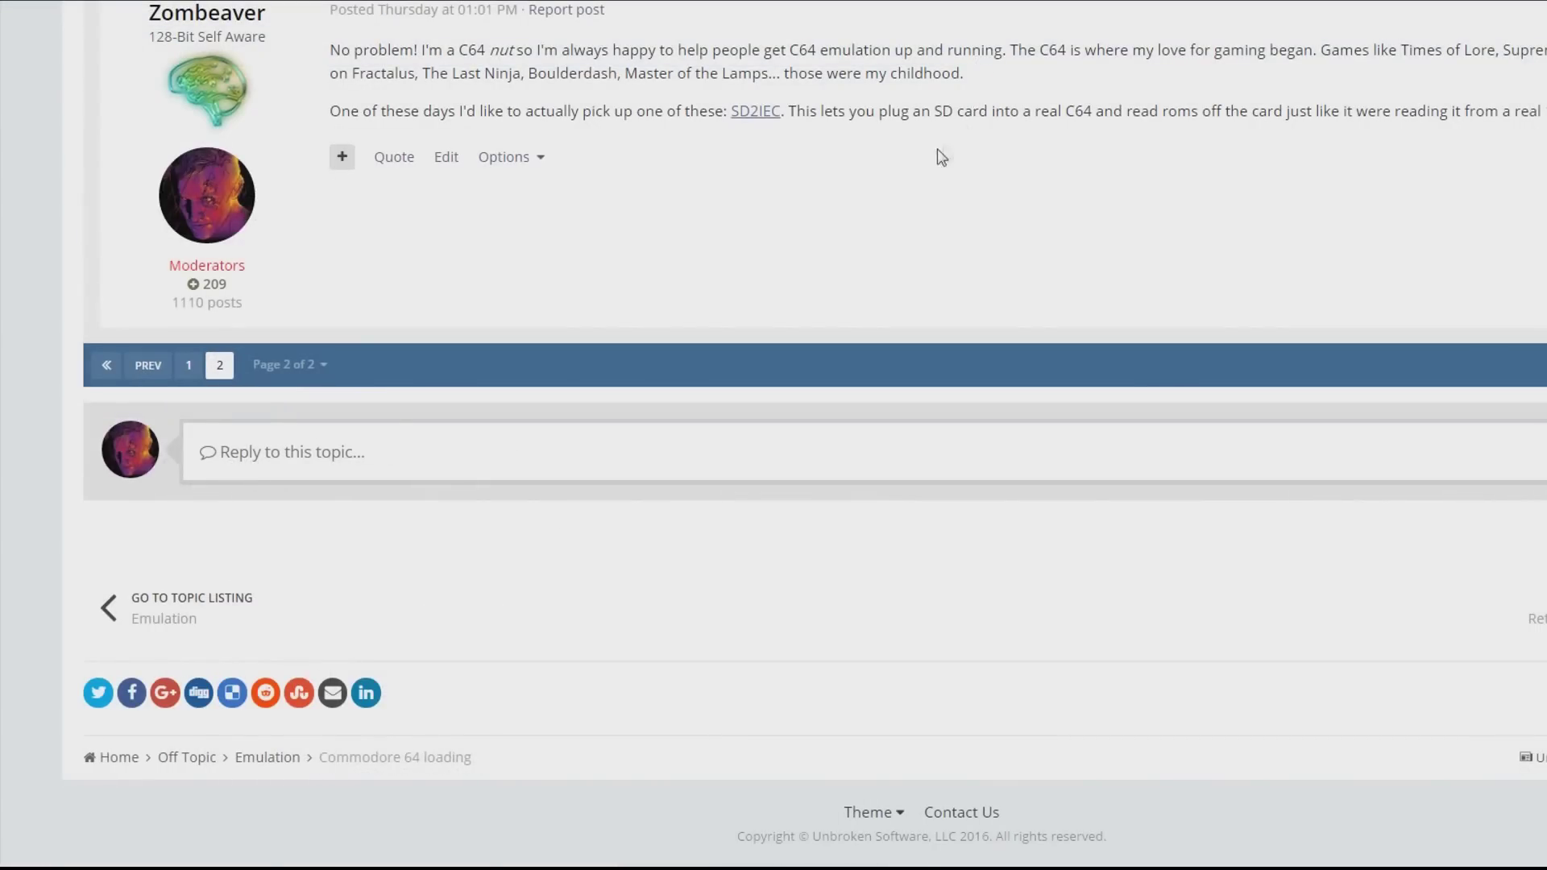
scroll(1037, 274, "up", 15)
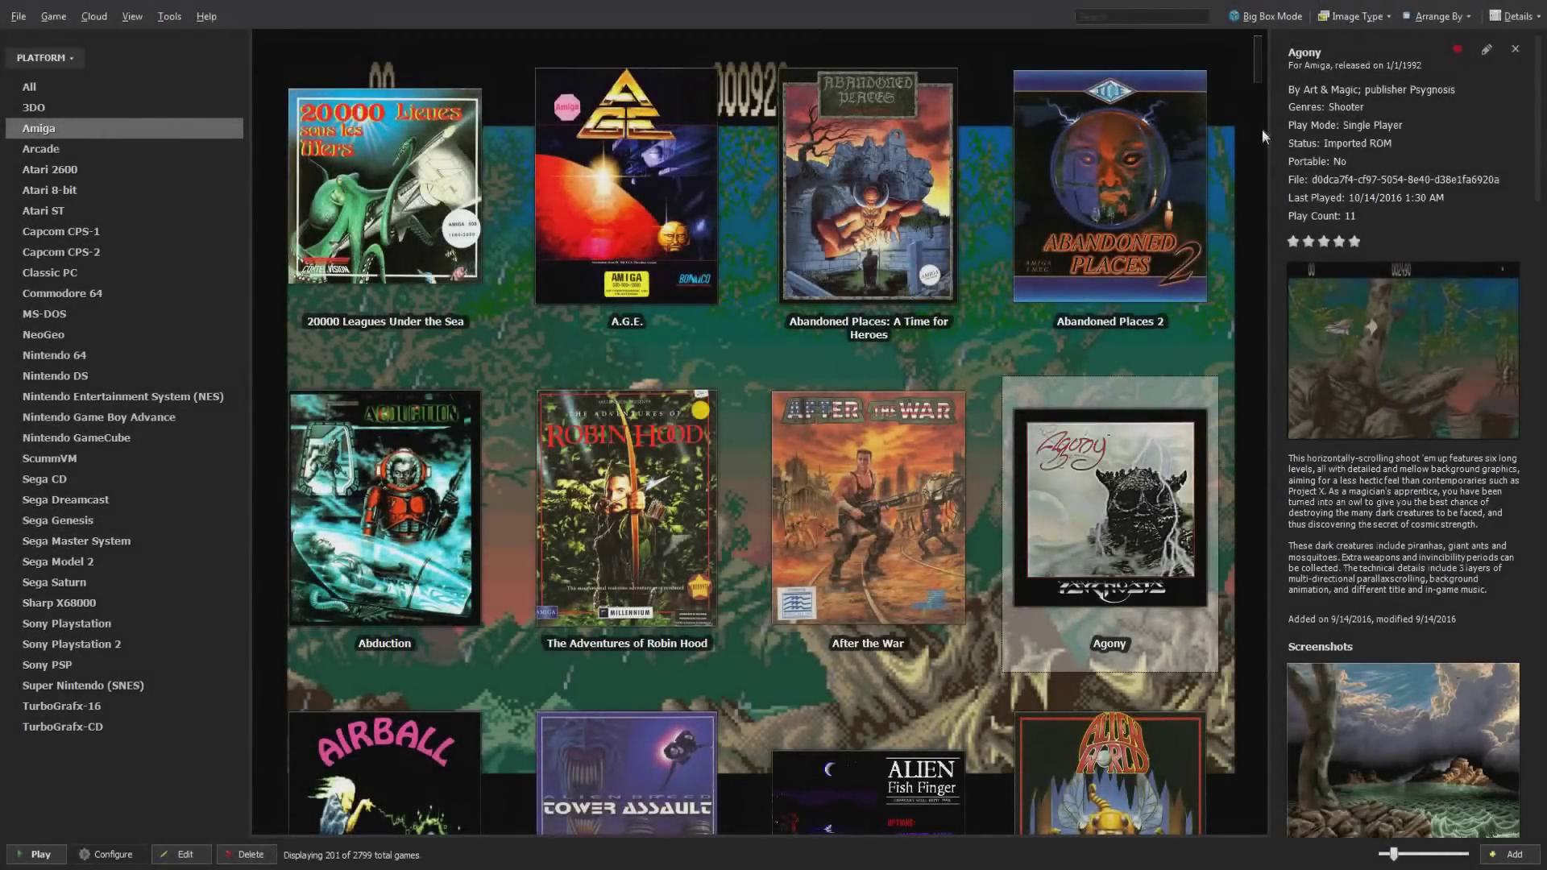
Browse the Amiga games in LaunchBox from the start of the list and show the details of Battle Squadron.
scroll(1233, 109, "down", 3)
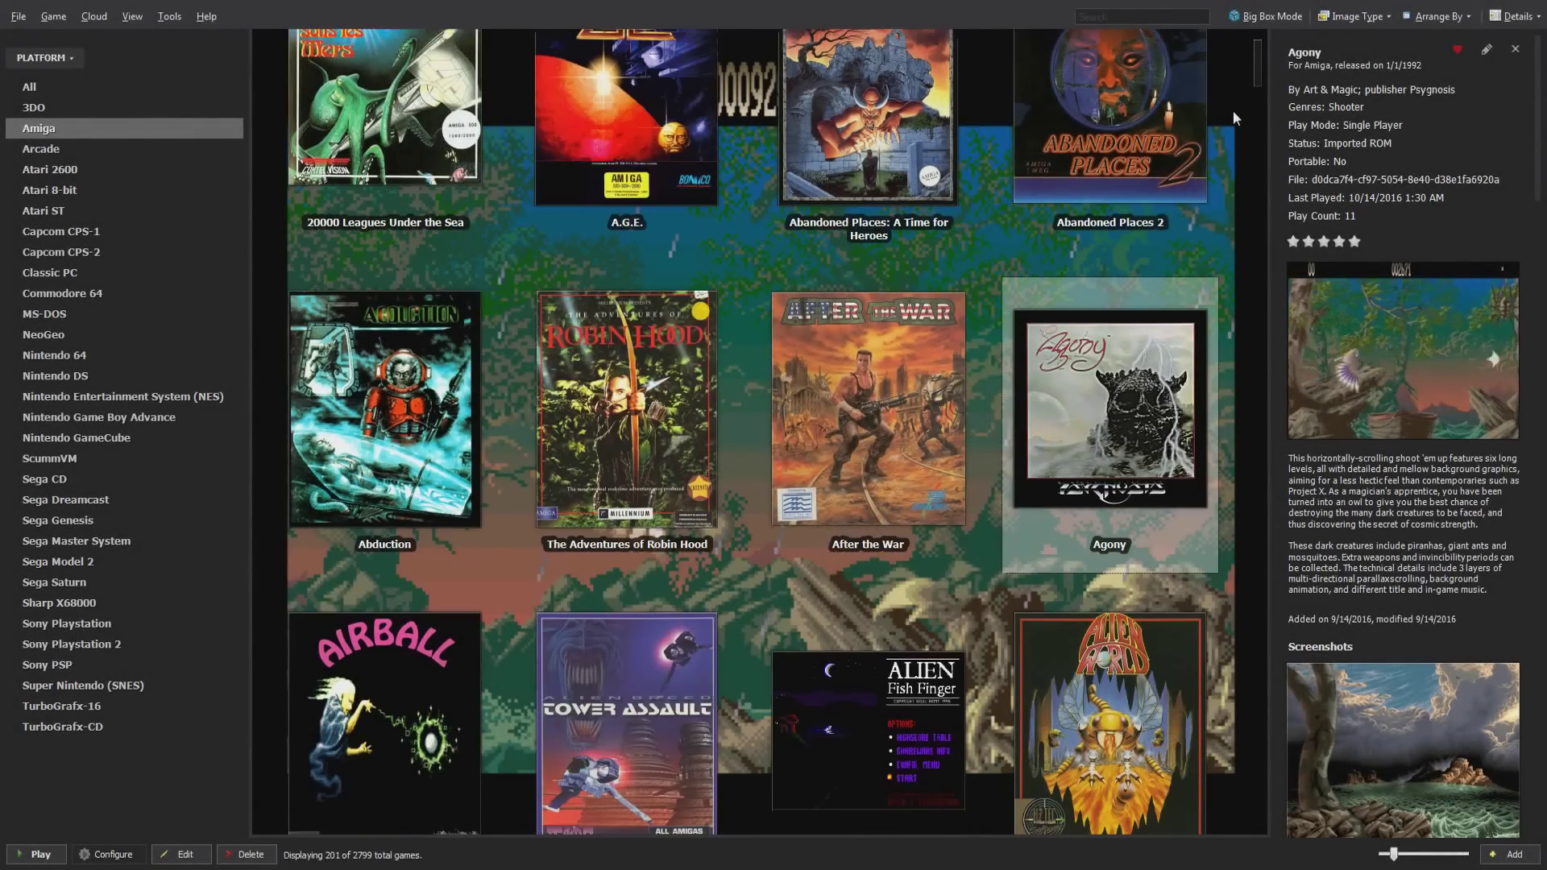
scroll(1233, 109, "down", 5)
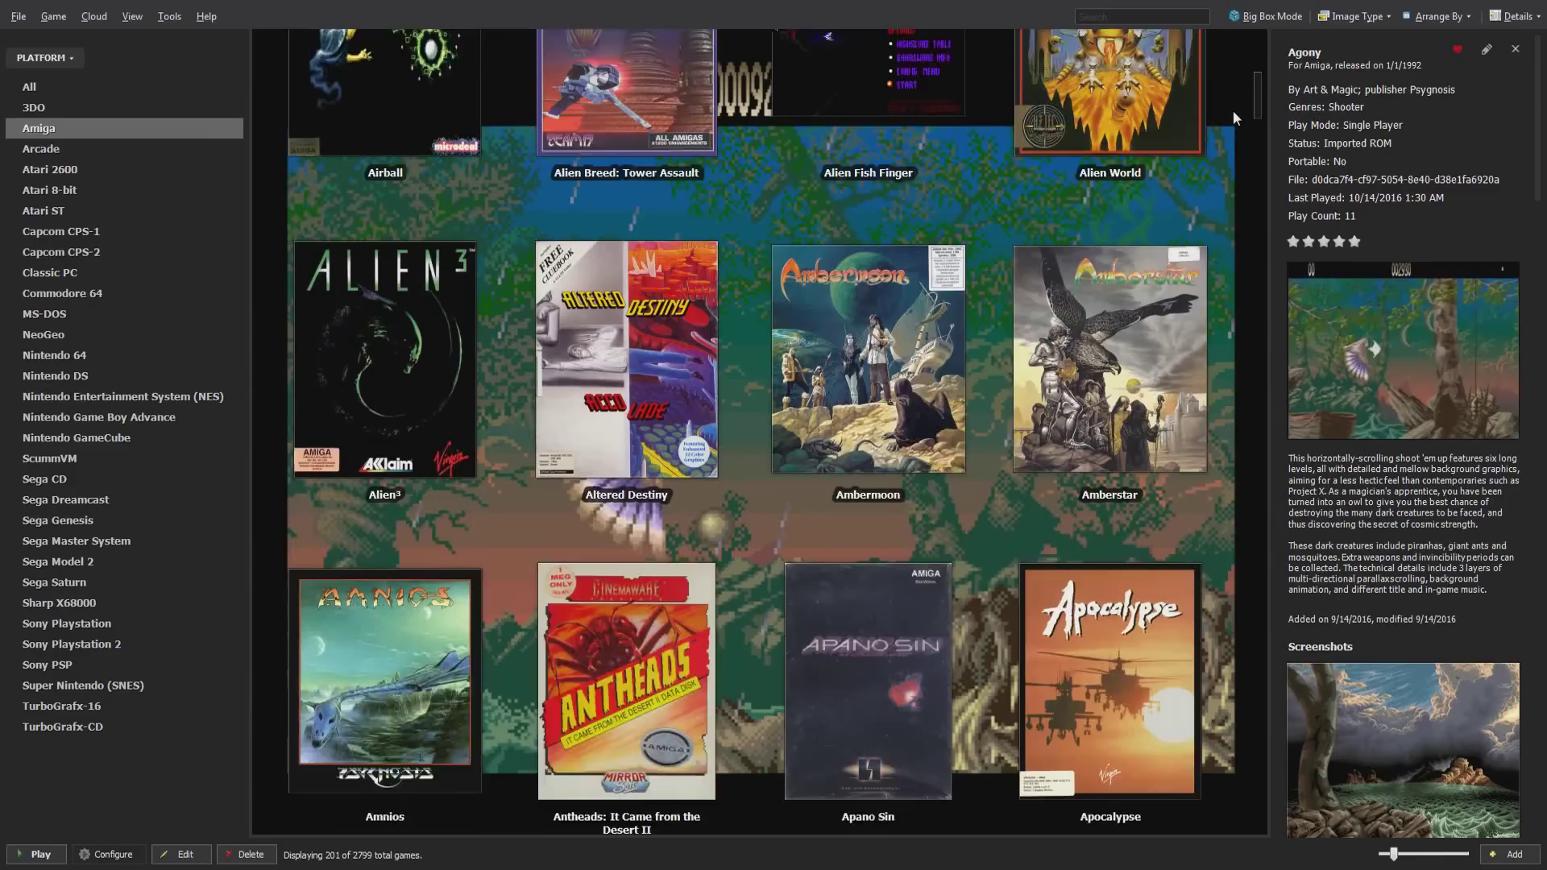
scroll(1233, 110, "down", 3)
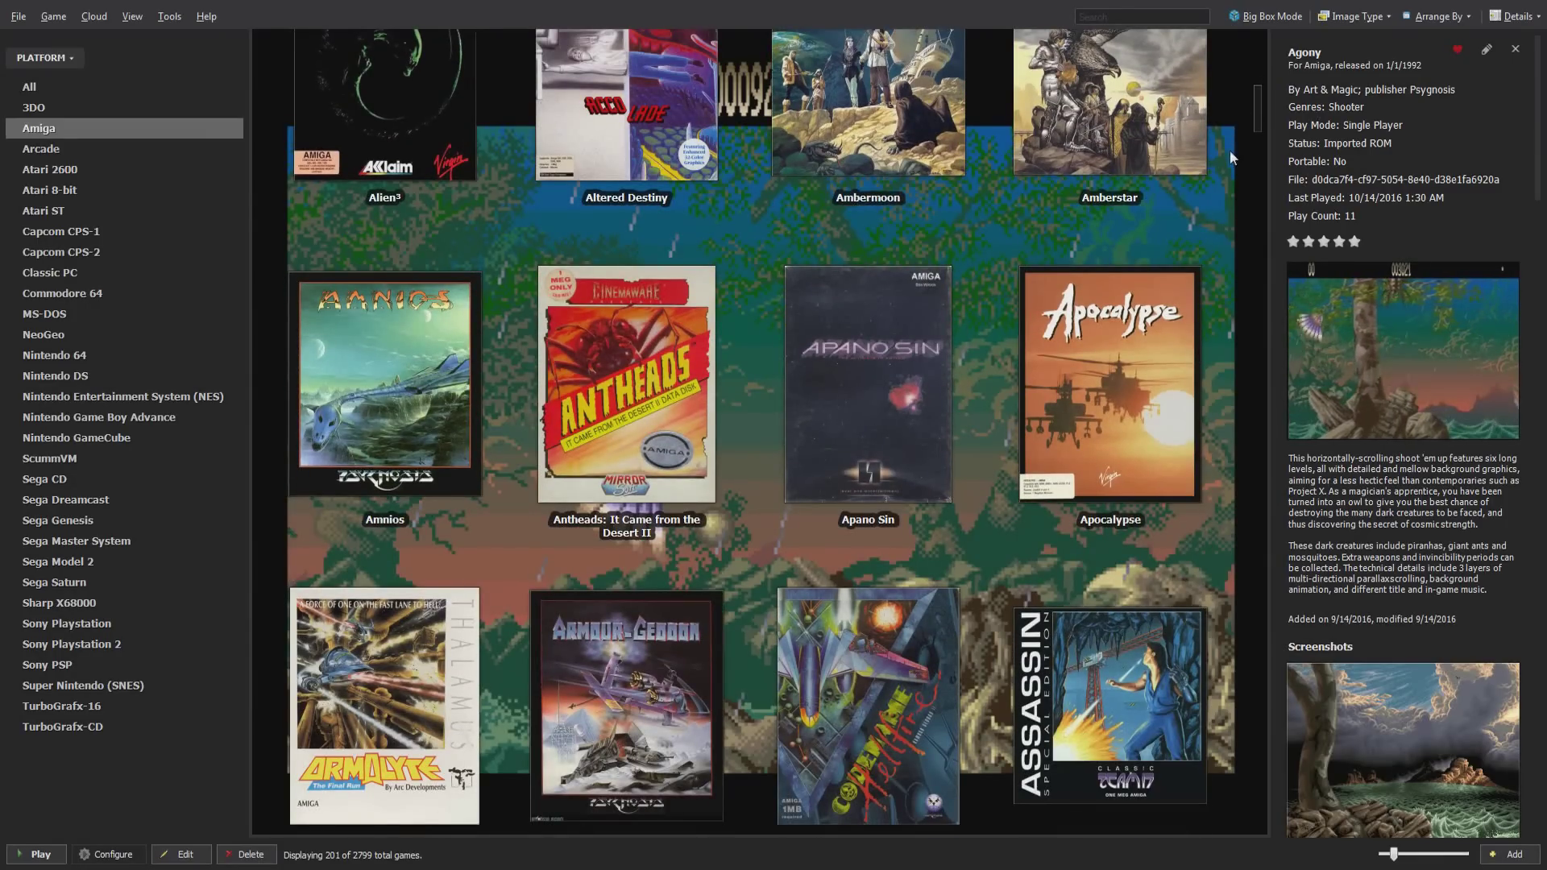
scroll(1208, 229, "down", 1)
scroll(1208, 229, "down", 9)
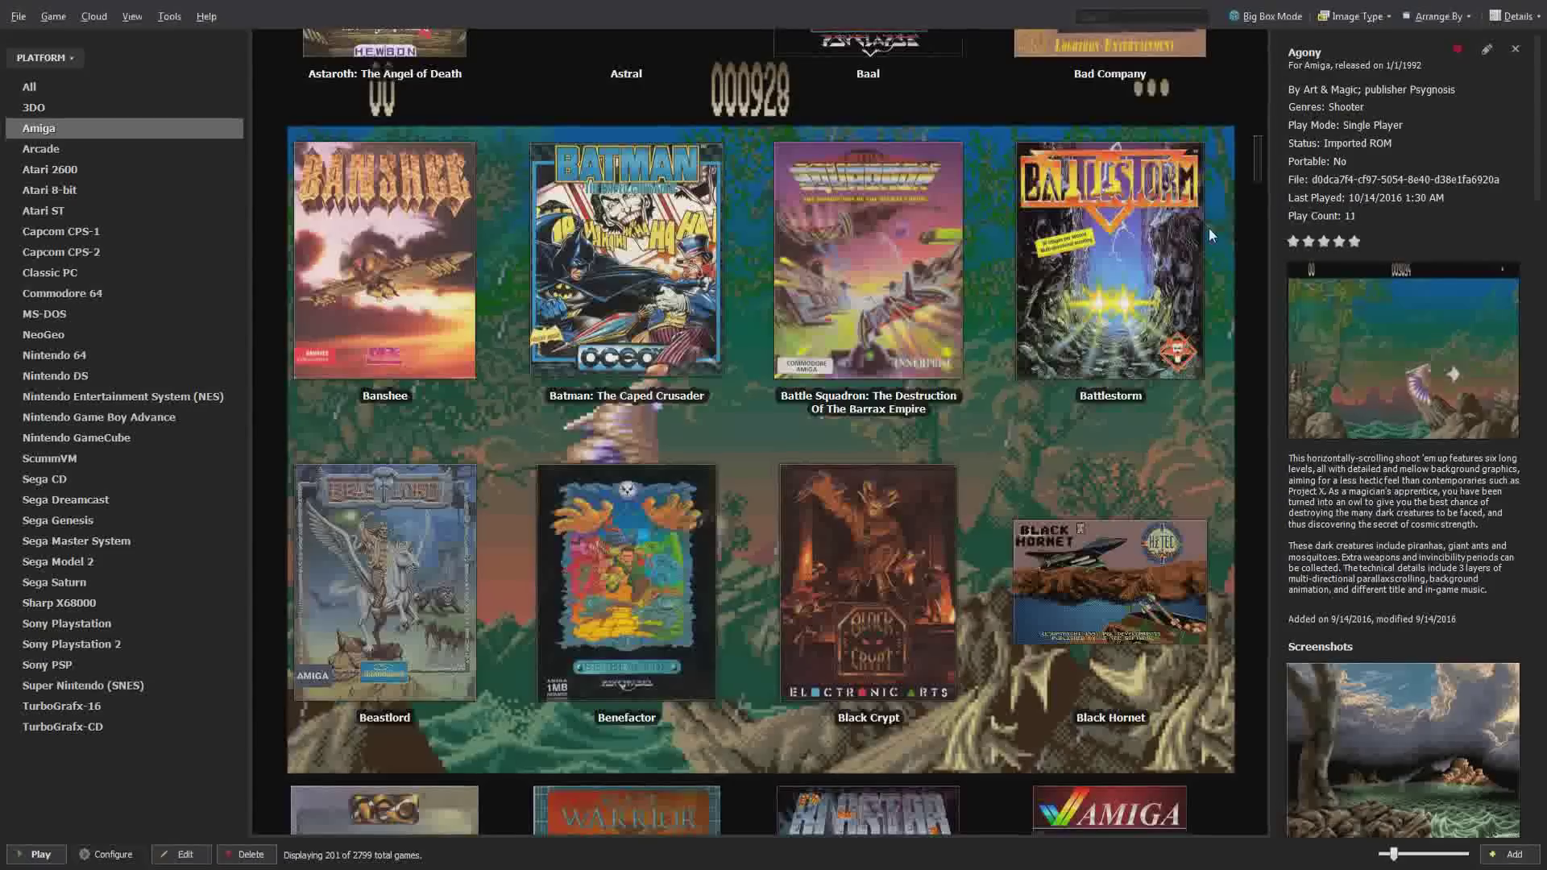
left_click(912, 315)
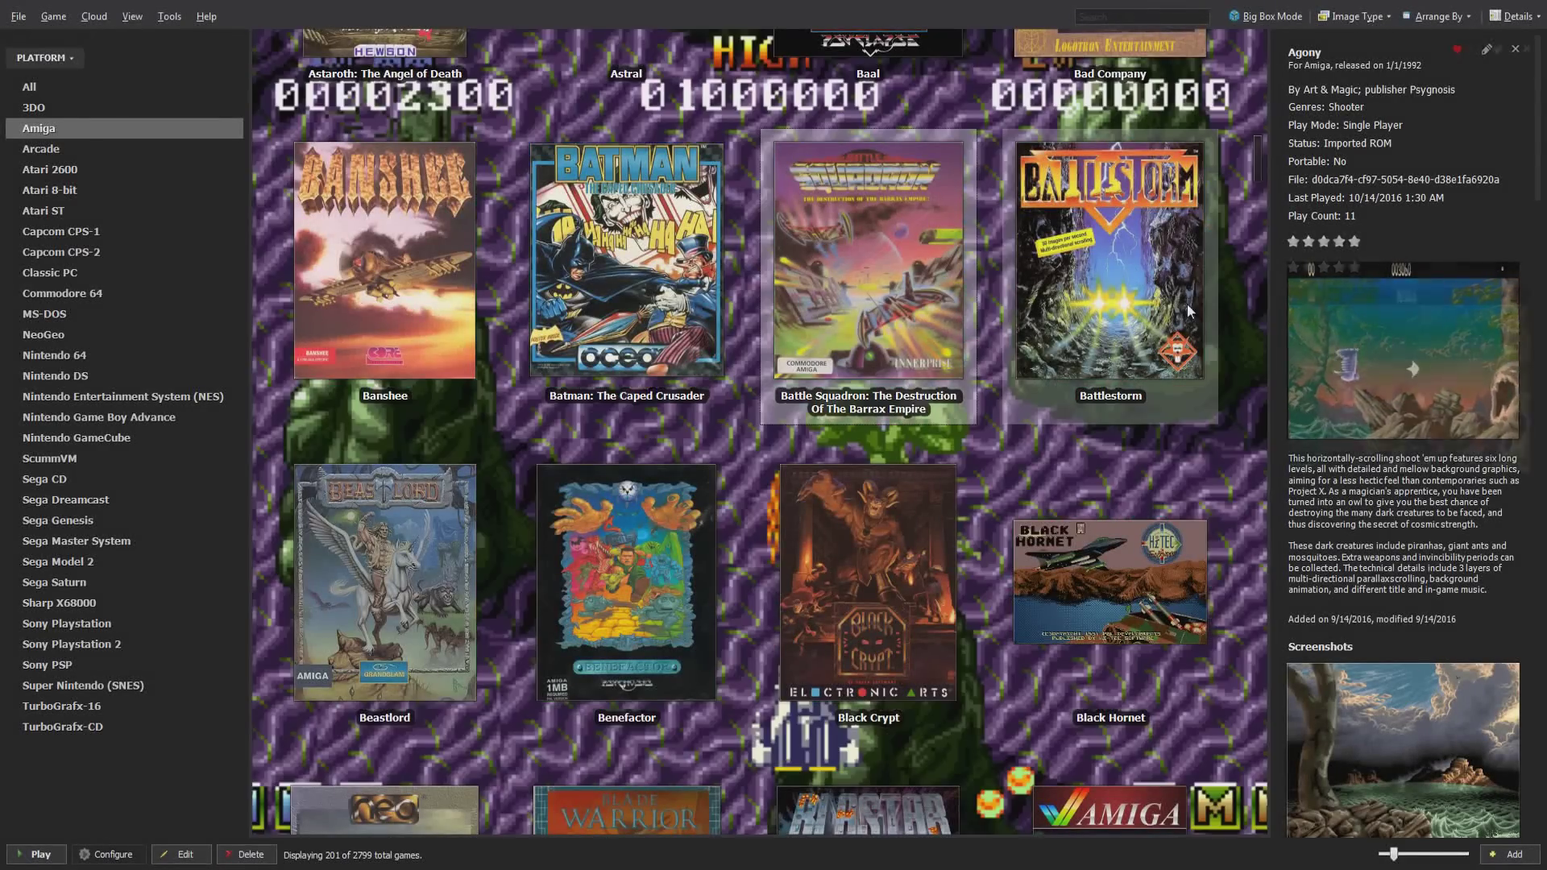
Continue through the Amiga games from Battle Squadron and show the details of The Chaos Engine.
scroll(1228, 335, "down", 3)
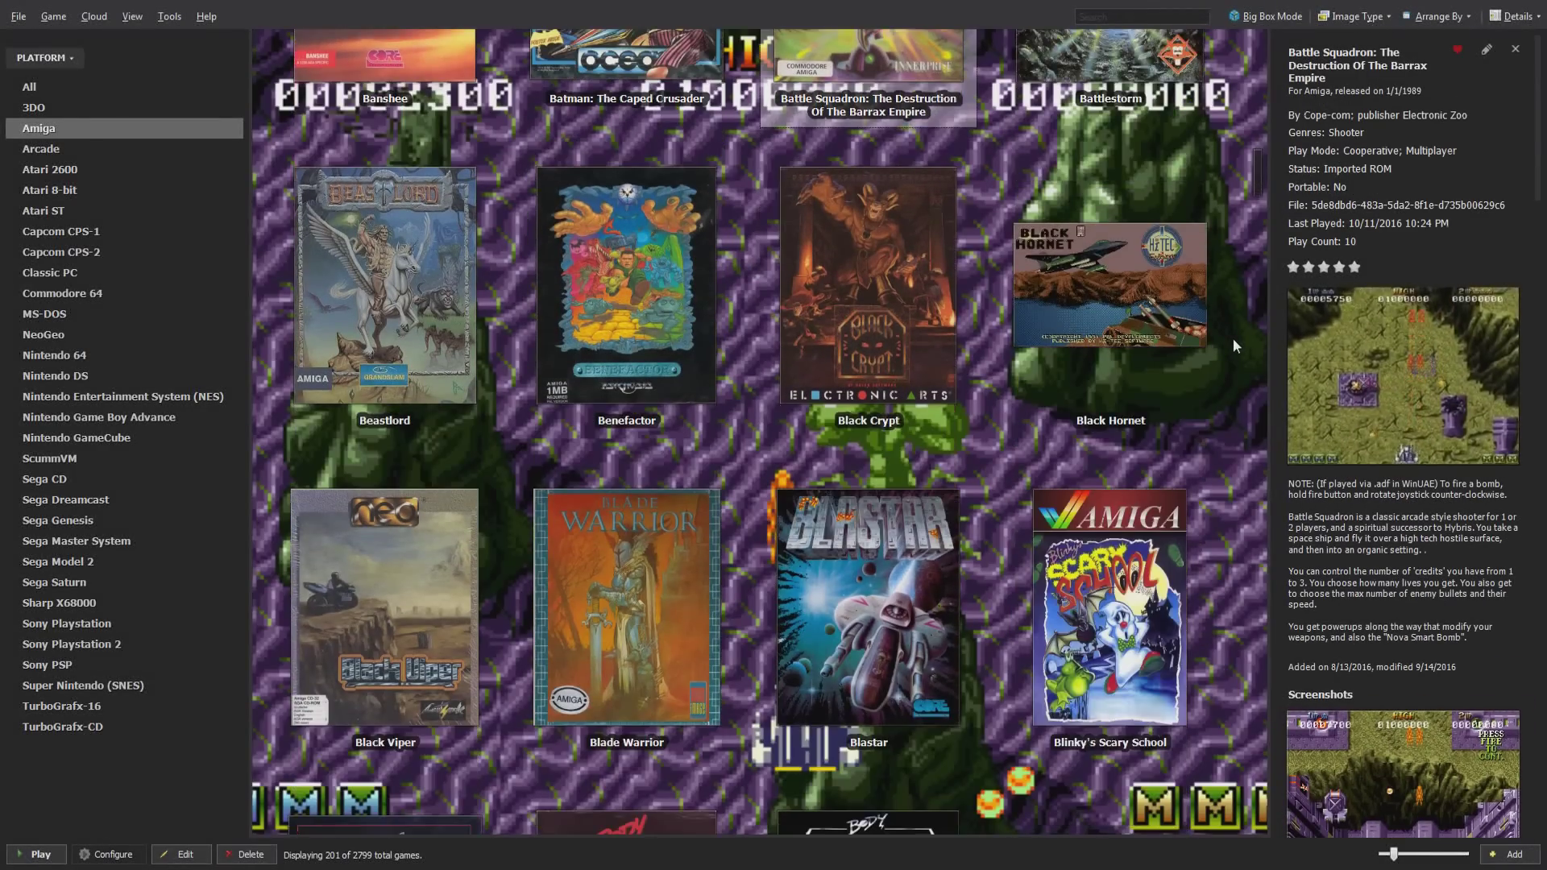
scroll(1234, 345, "down", 4)
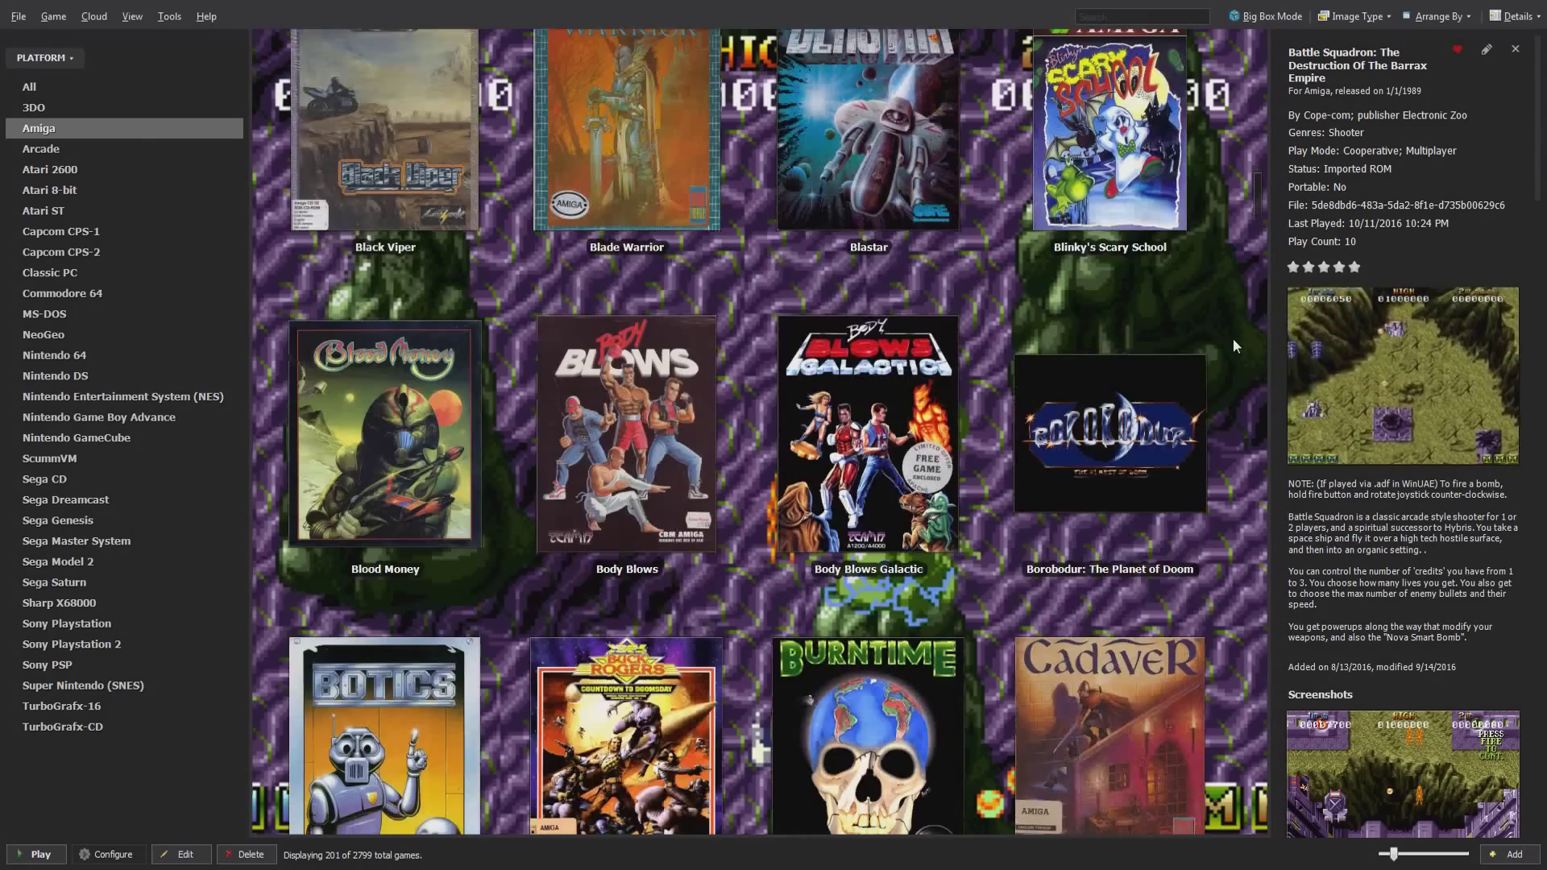
scroll(1233, 341, "down", 3)
scroll(1233, 342, "down", 3)
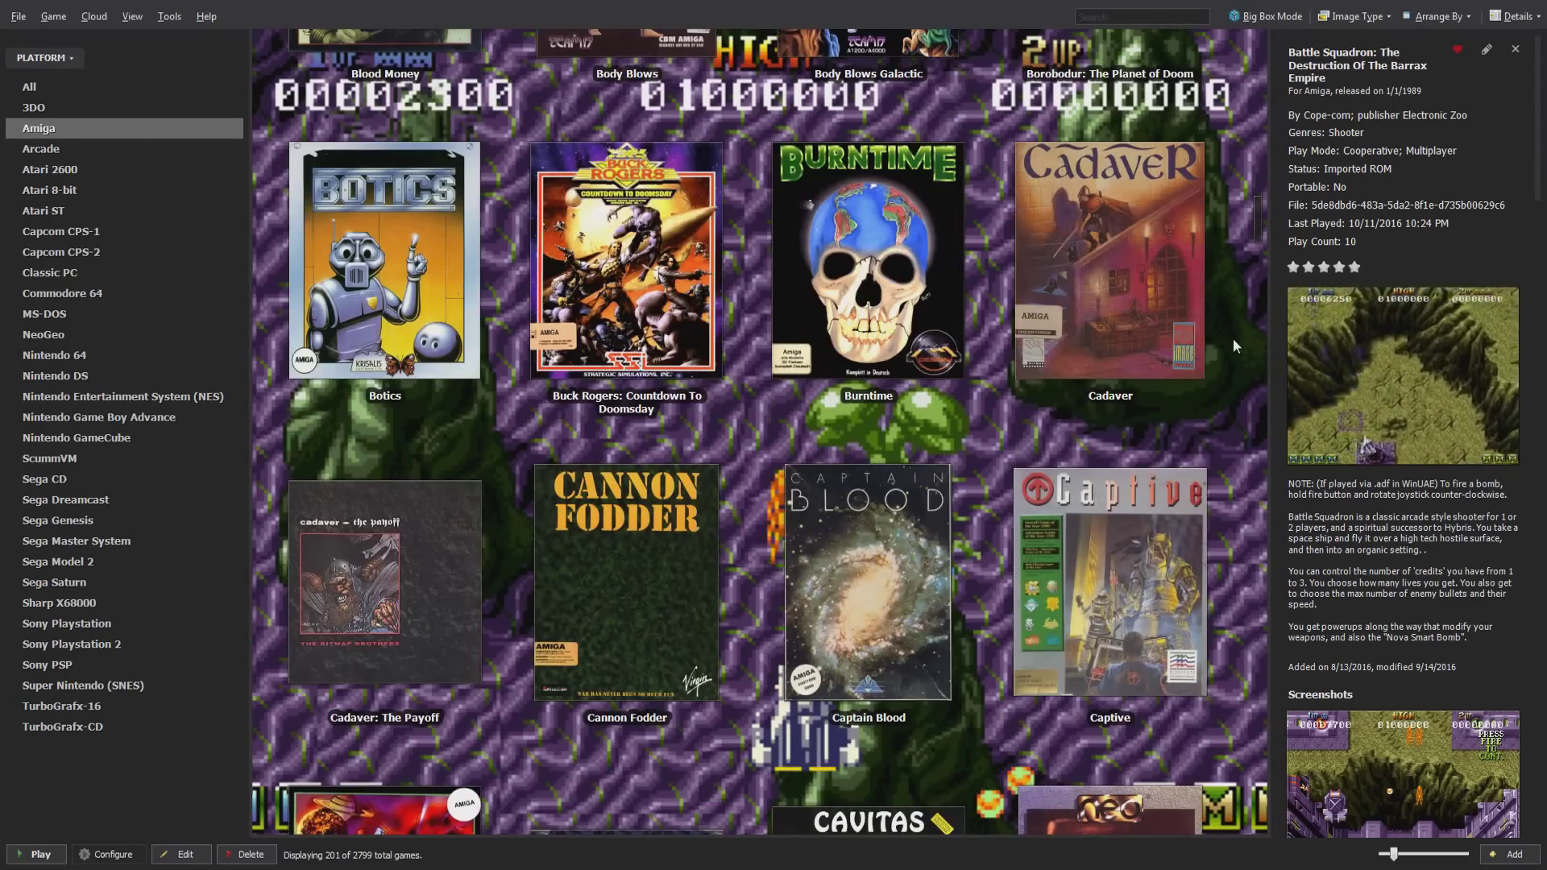
scroll(1236, 345, "down", 6)
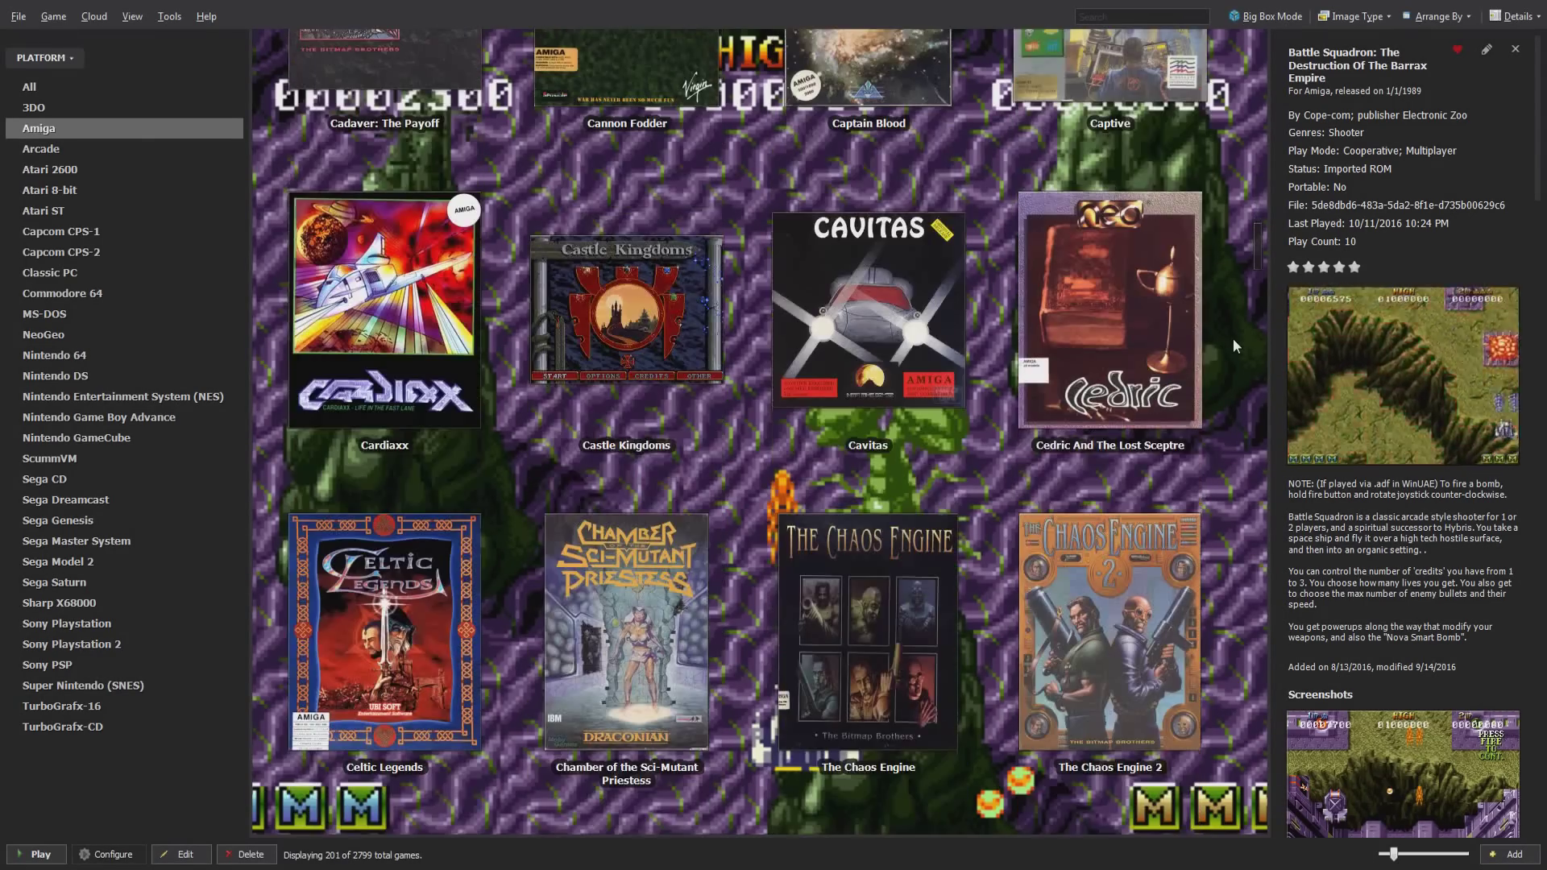
scroll(1233, 338, "down", 3)
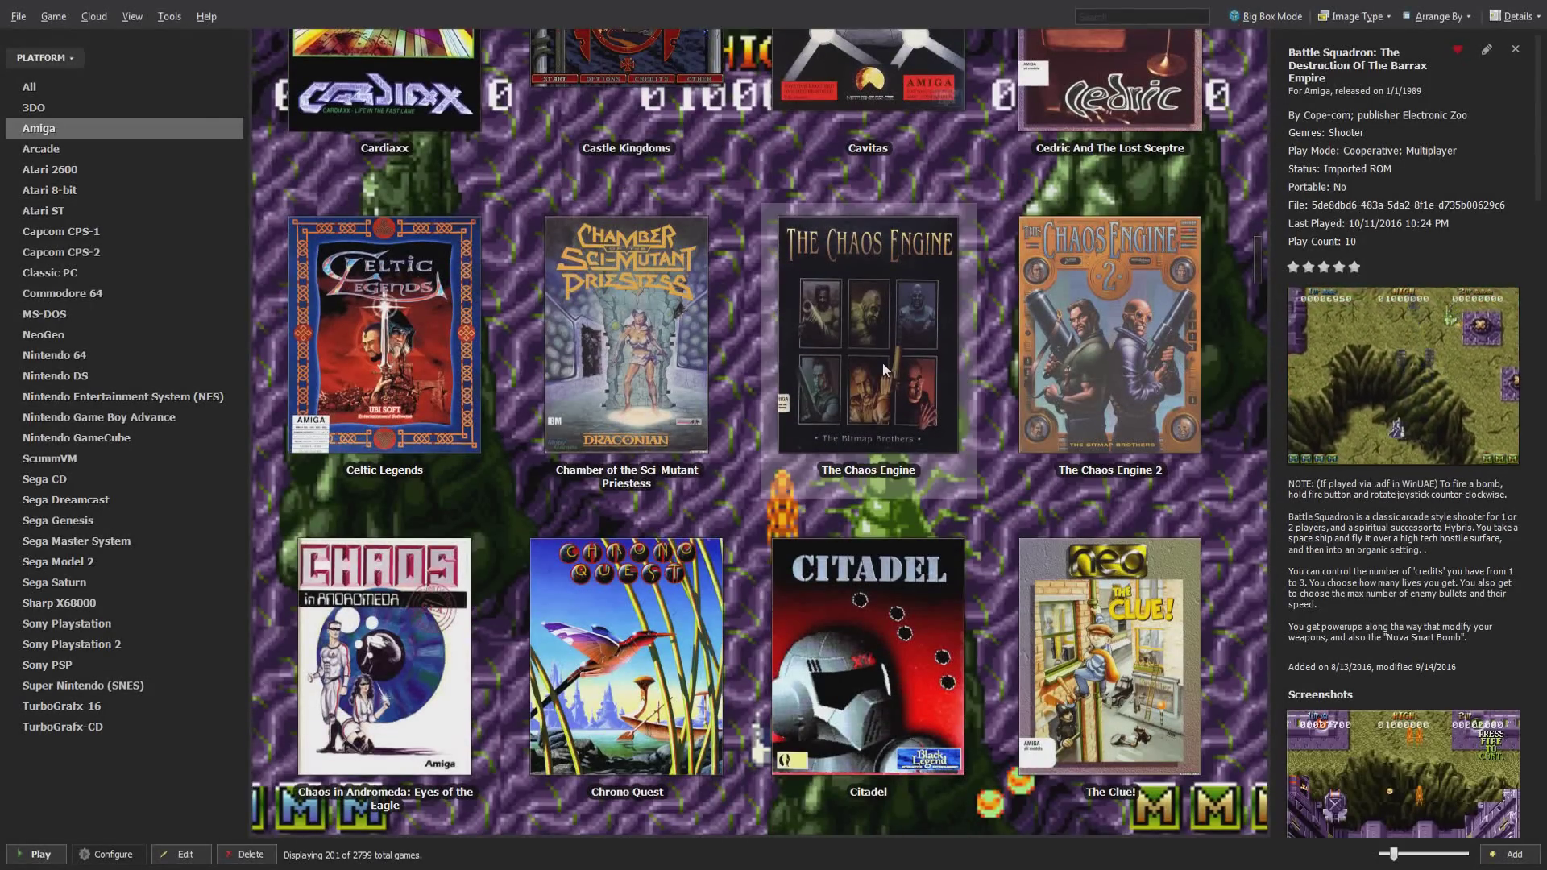
scroll(1236, 346, "down", 3)
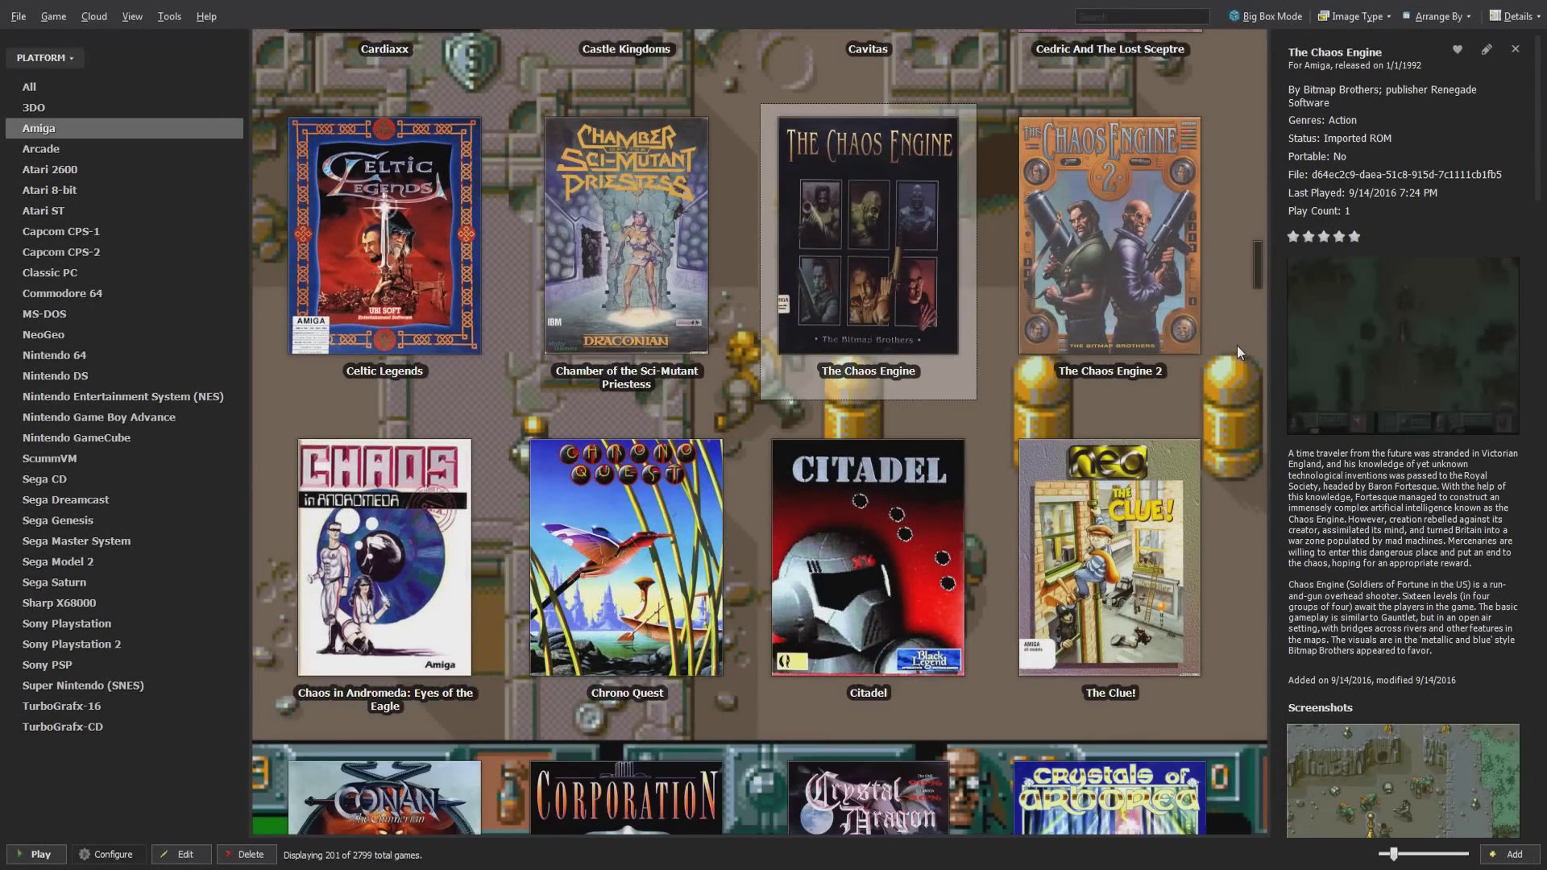
Browse the Amiga games that follow The Chaos Engine and show the details of DreamWeb.
scroll(1238, 347, "down", 6)
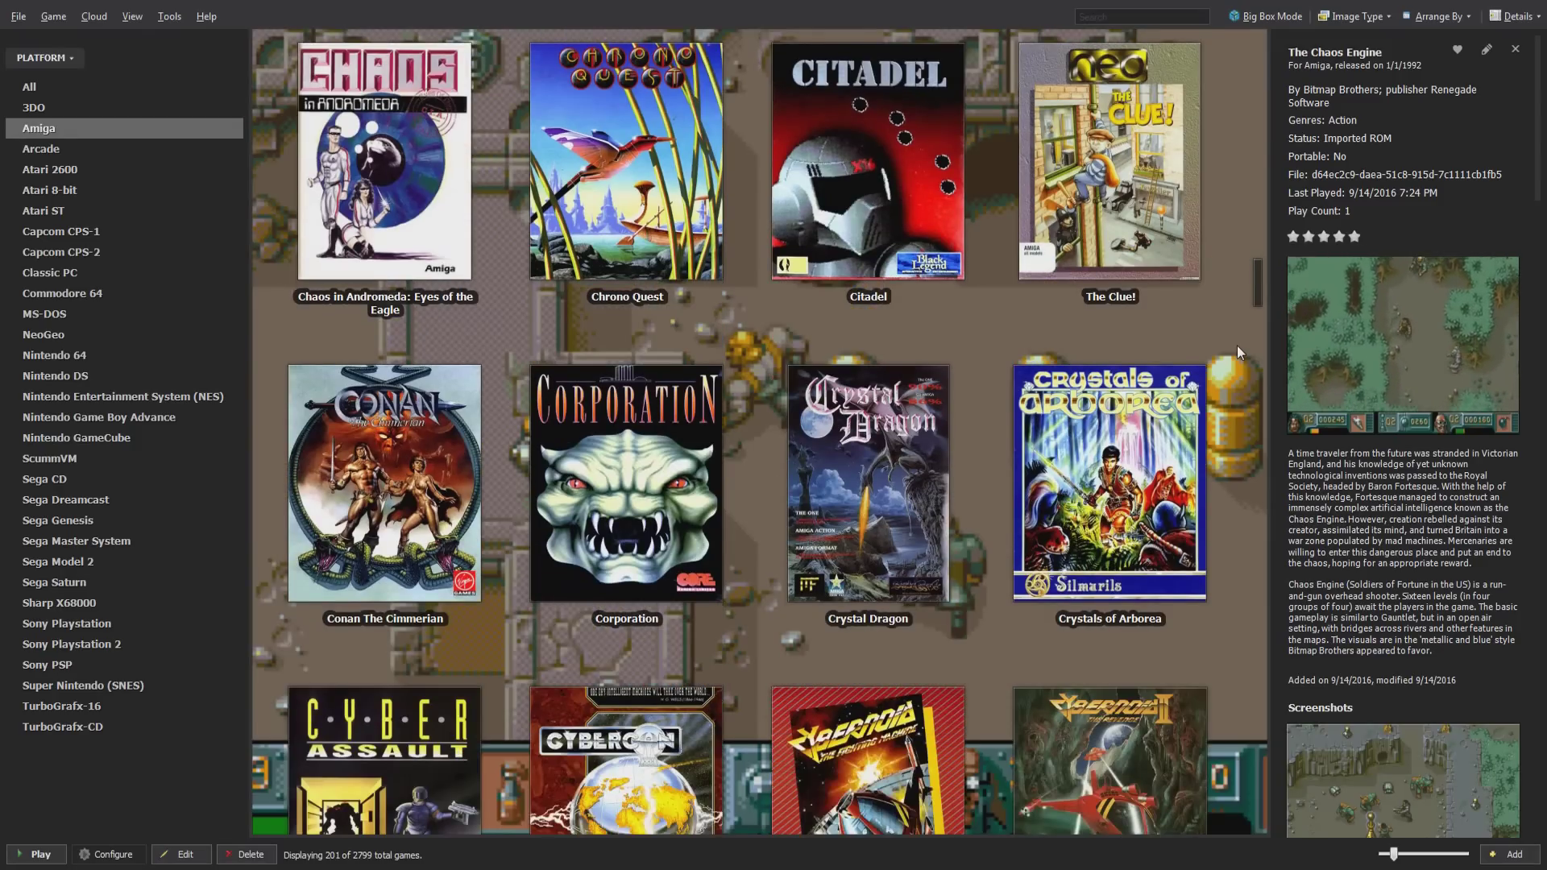
scroll(1238, 352, "down", 8)
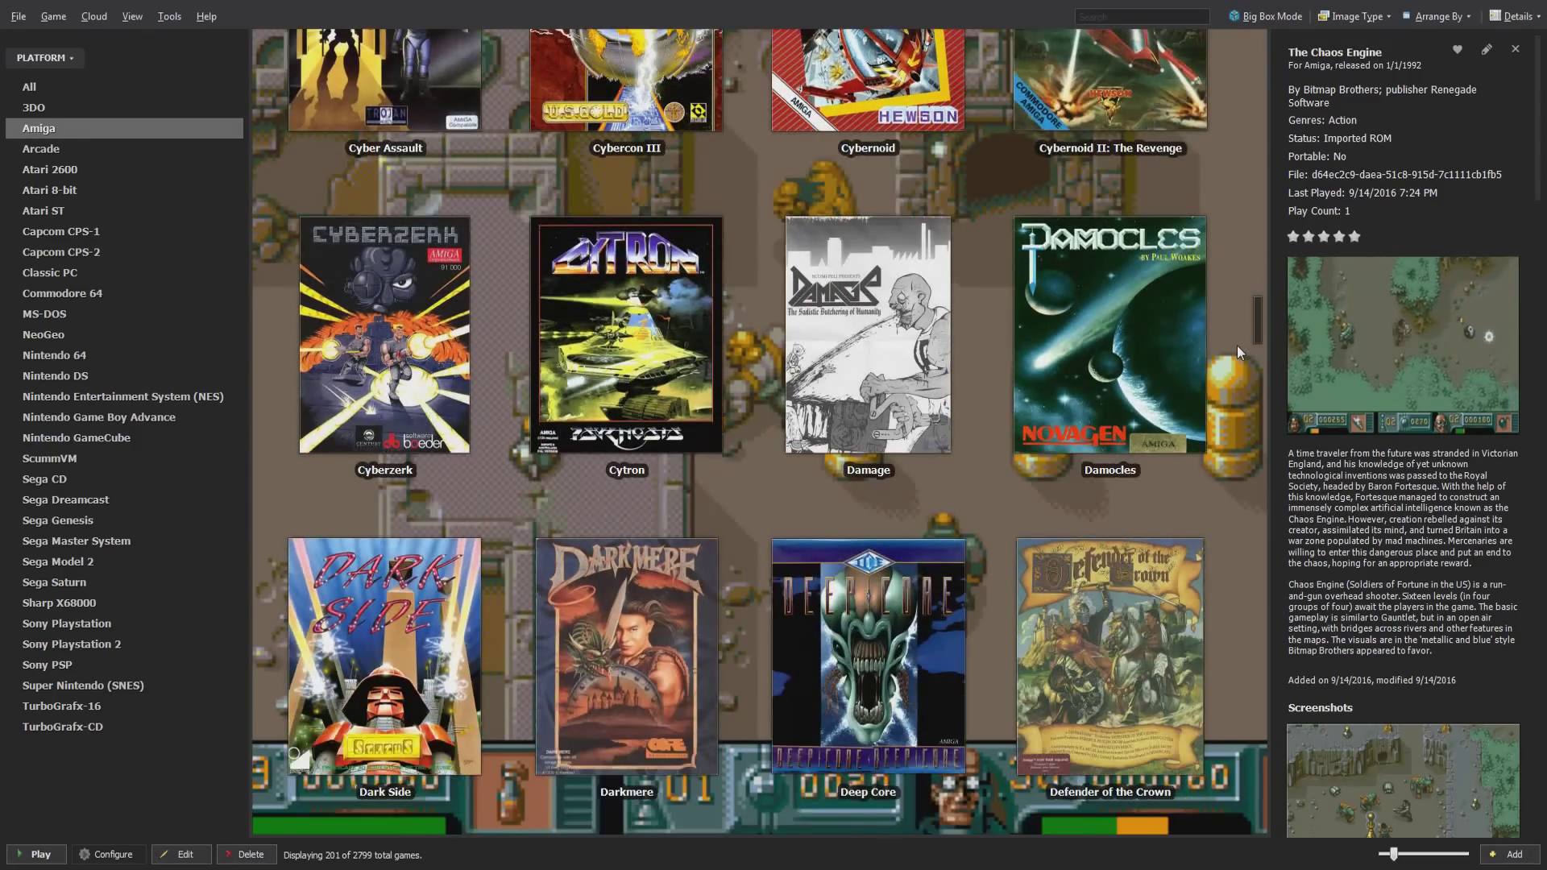
scroll(1236, 346, "down", 4)
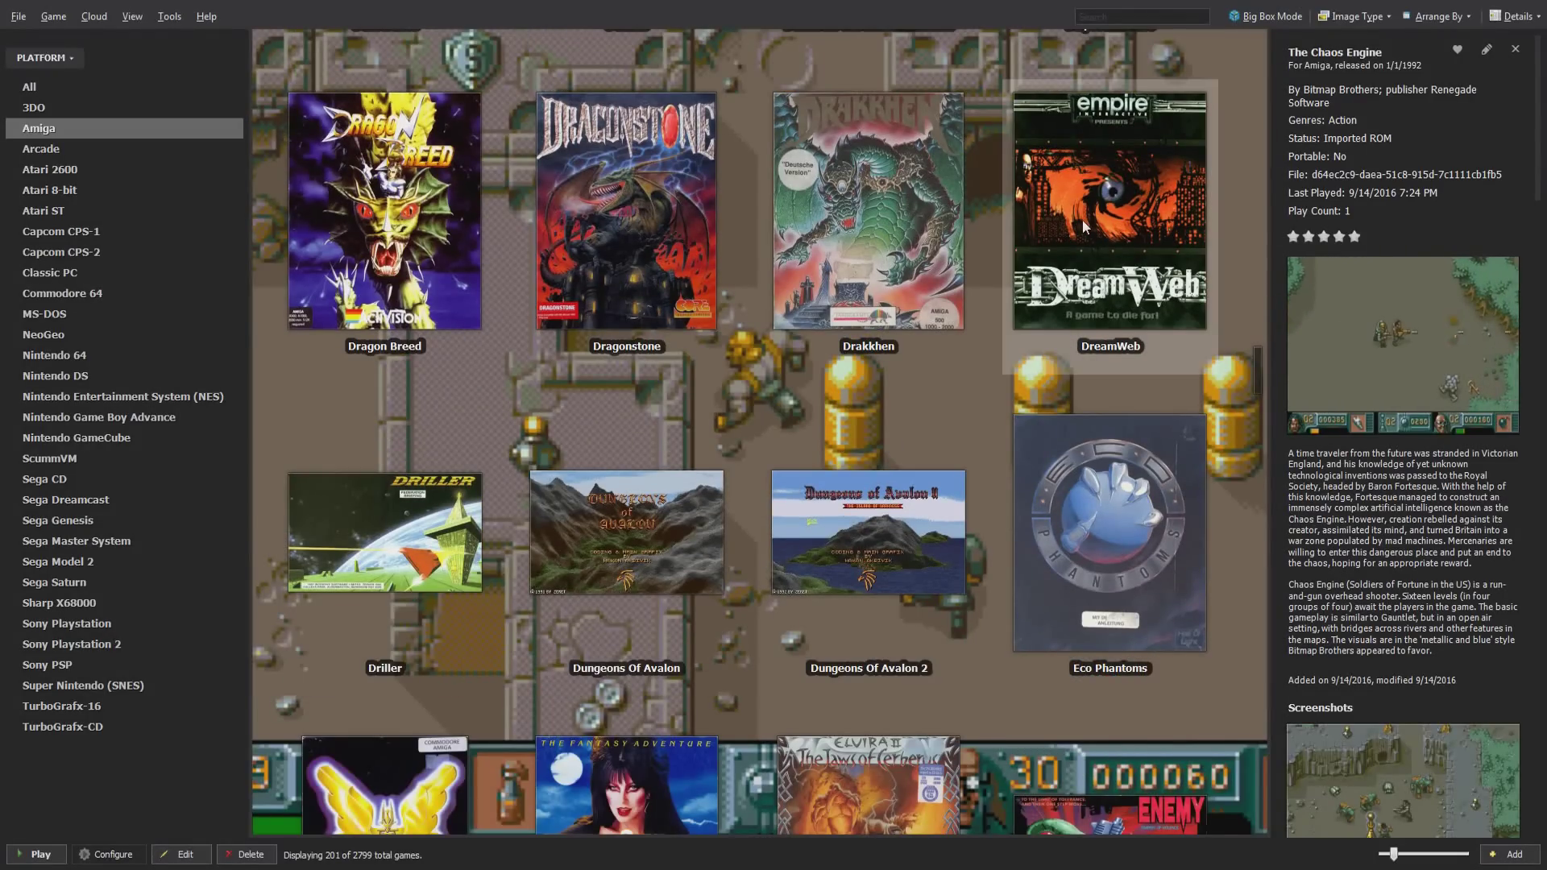
left_click(1209, 288)
Browse the Amiga games after DreamWeb and show the details of Flashback: The Quest for Identity.
scroll(1235, 319, "down", 1)
scroll(1235, 319, "down", 5)
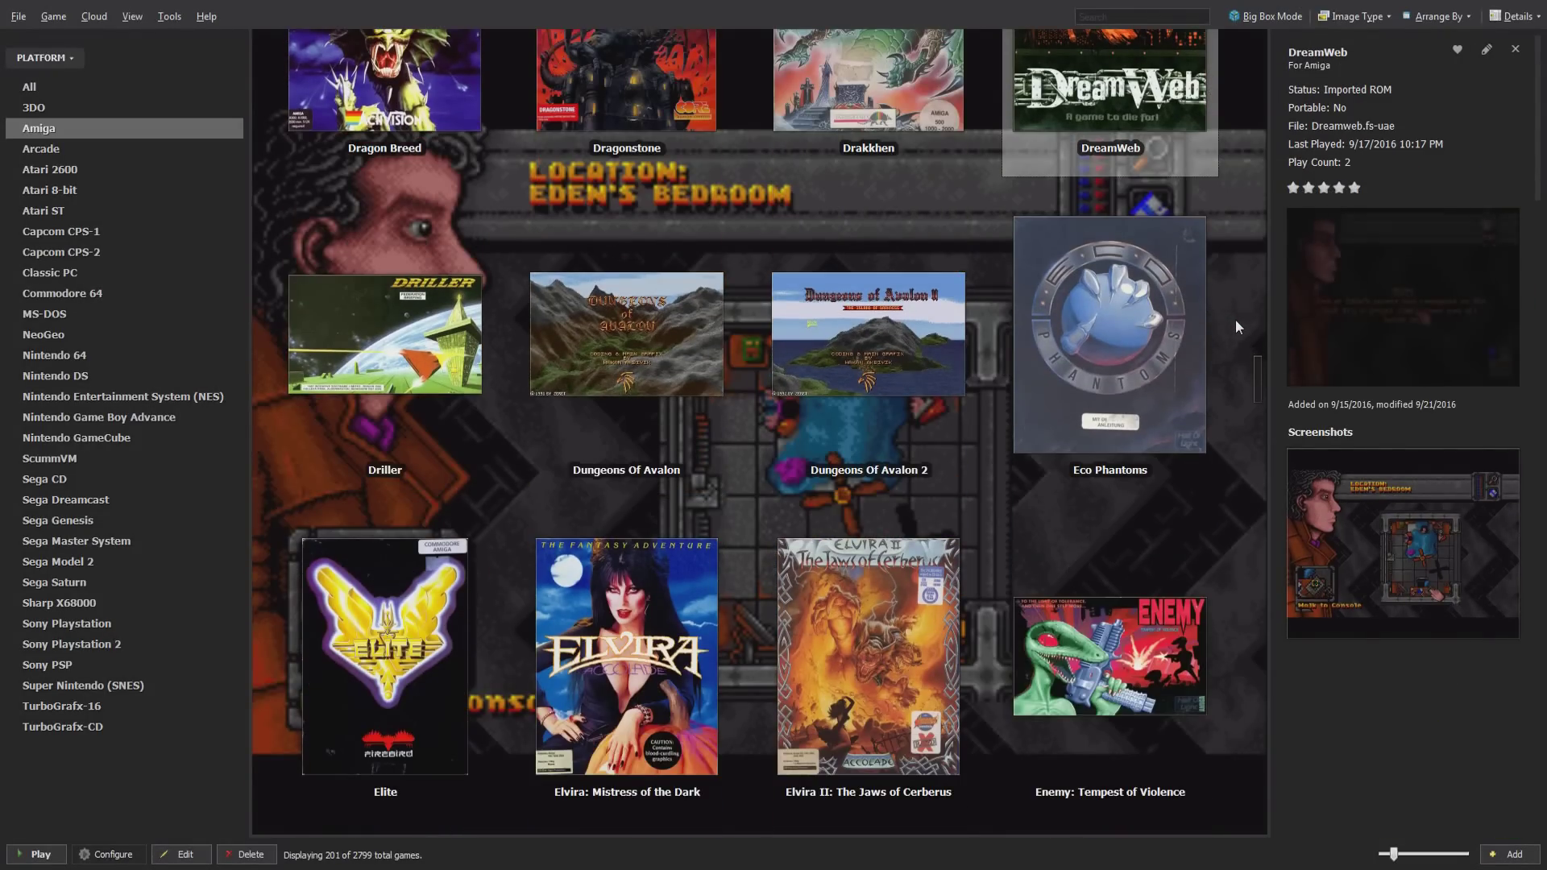
scroll(1236, 321, "down", 3)
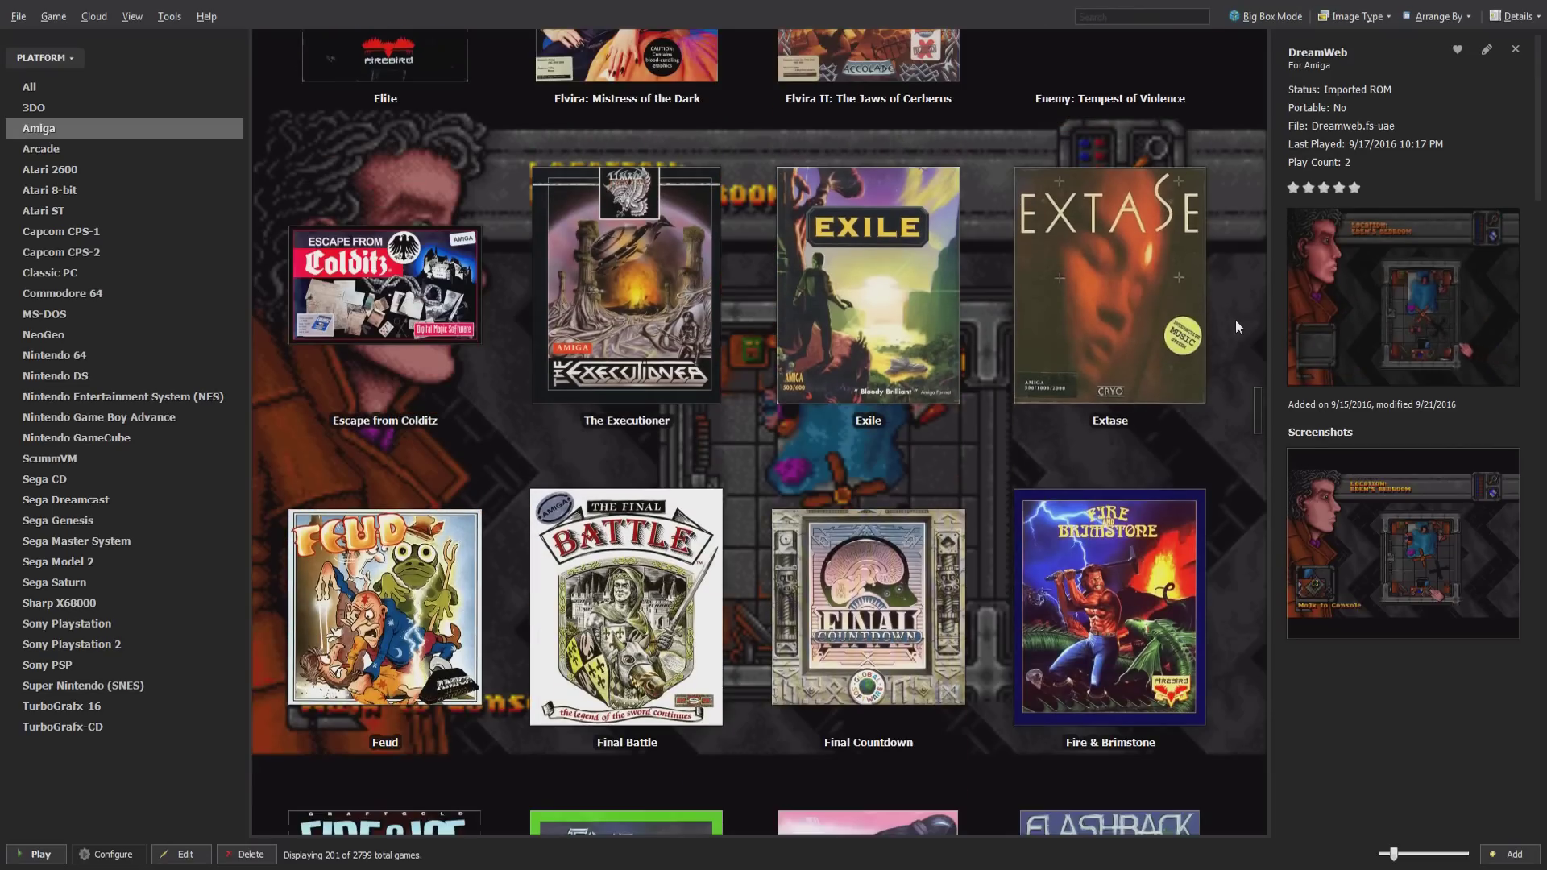
scroll(1235, 321, "down", 5)
scroll(1235, 321, "down", 3)
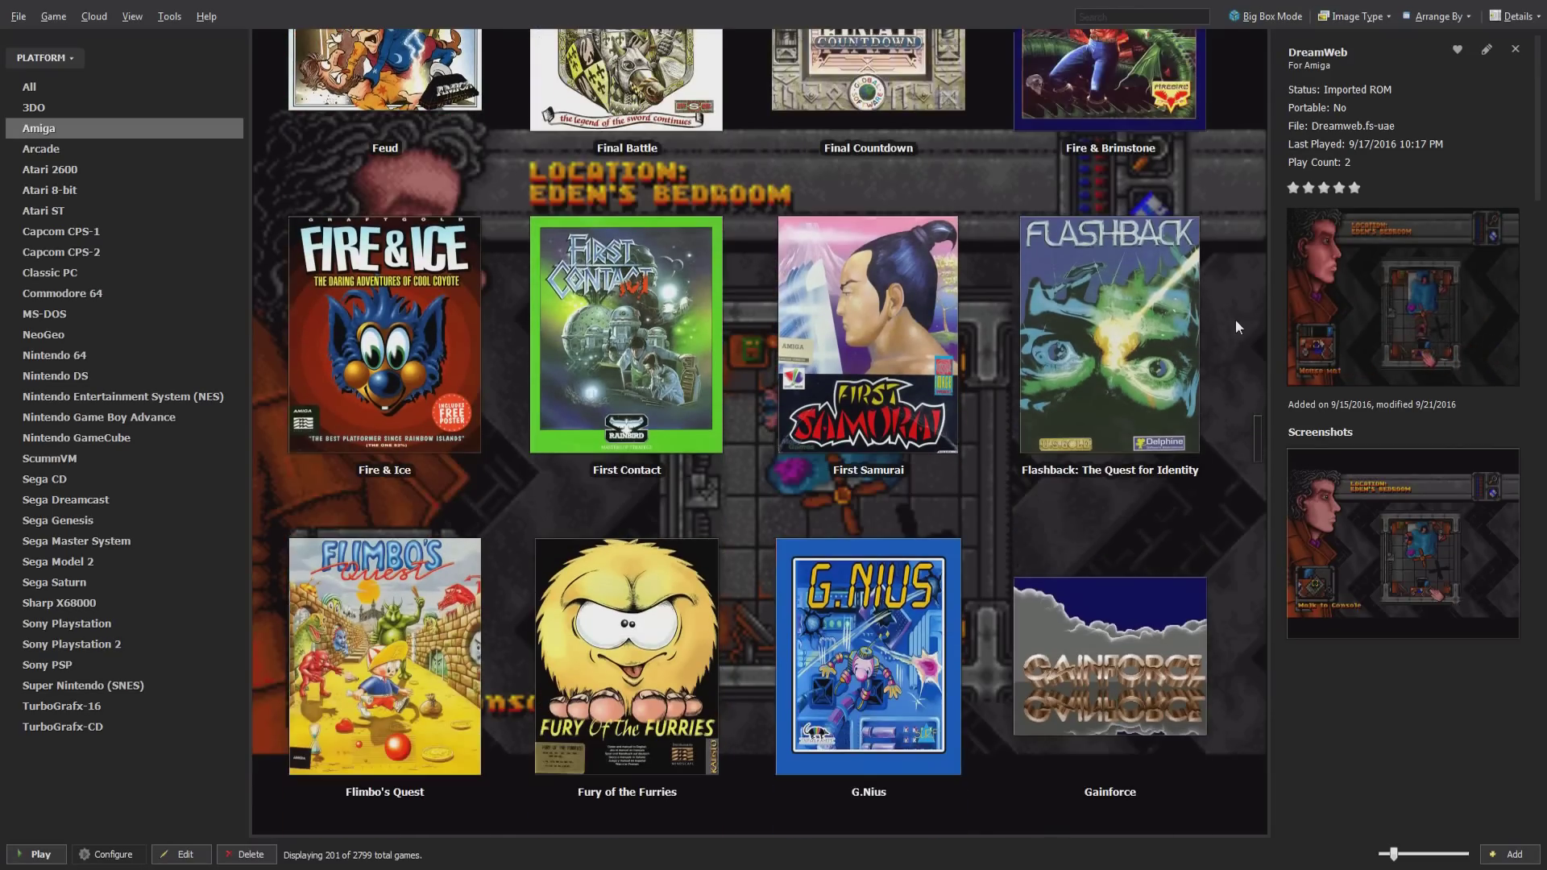
left_click(1191, 297)
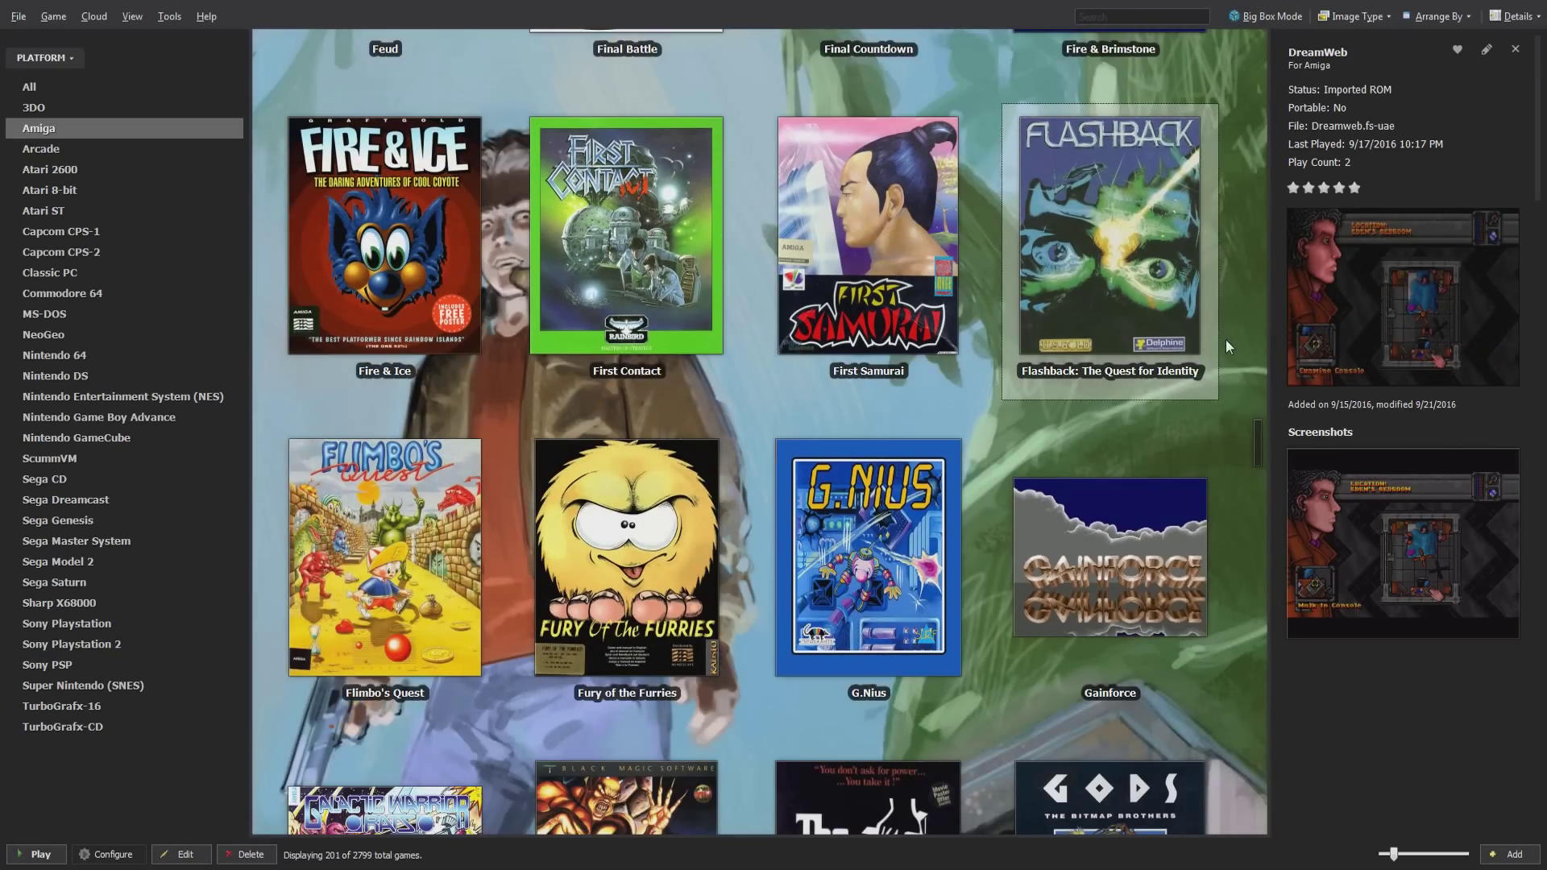
Look over the box art of the Amiga games that follow Flashback in the library.
scroll(1236, 359, "down", 2)
scroll(1236, 359, "down", 6)
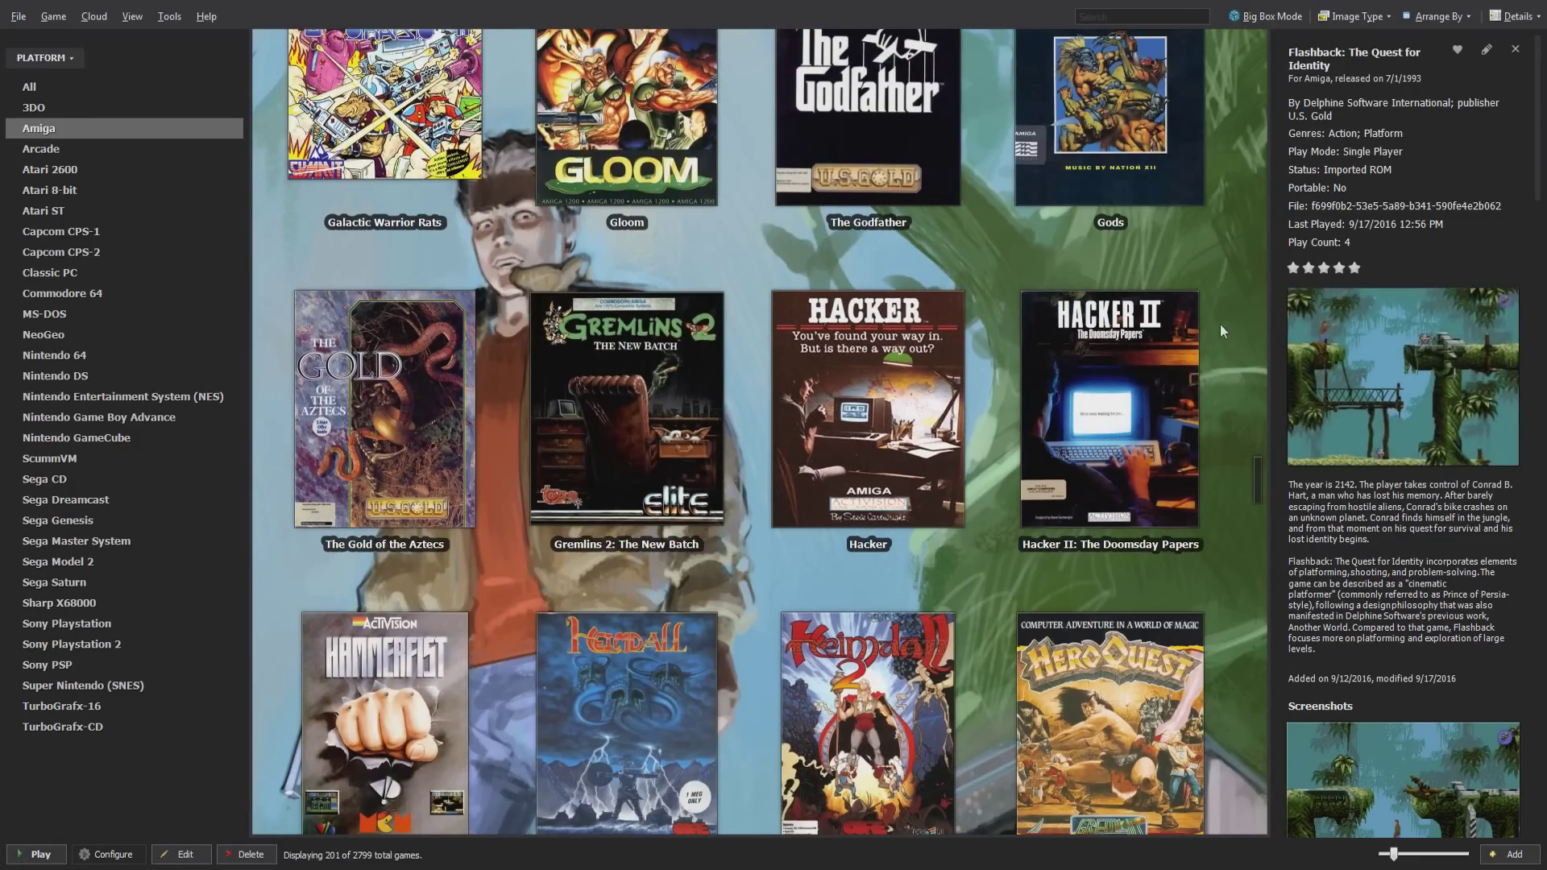
scroll(1188, 259, "down", 4)
scroll(1188, 263, "down", 2)
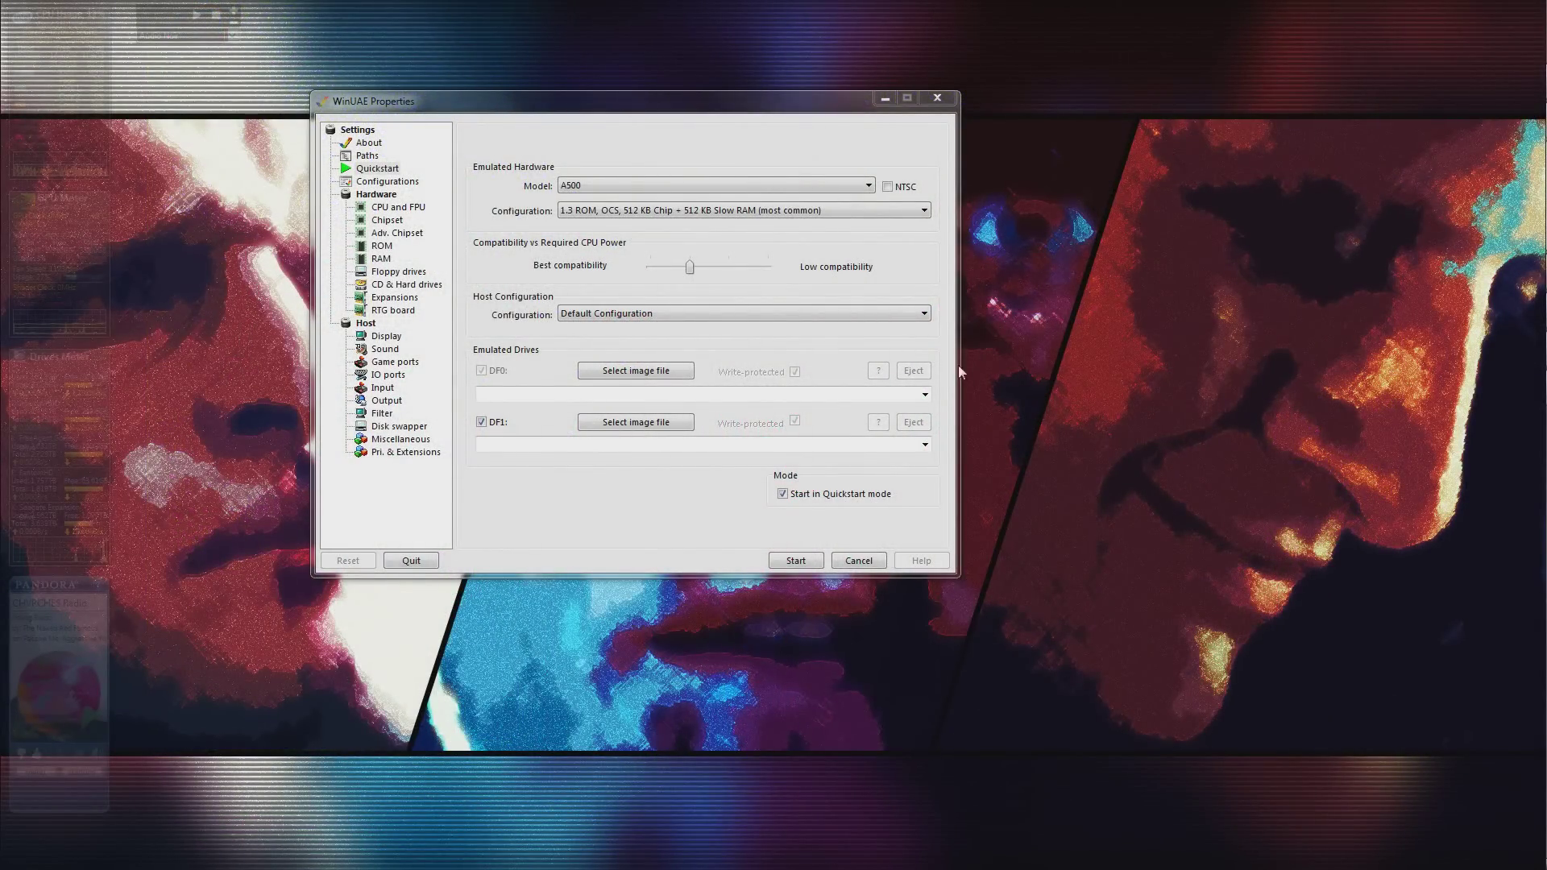
Review WinUAE's configurations and its hardware settings, including CPU and FPU, Chipset, ROM, RAM, CD & Hard drives, Expansions and RTG board.
left_click(395, 182)
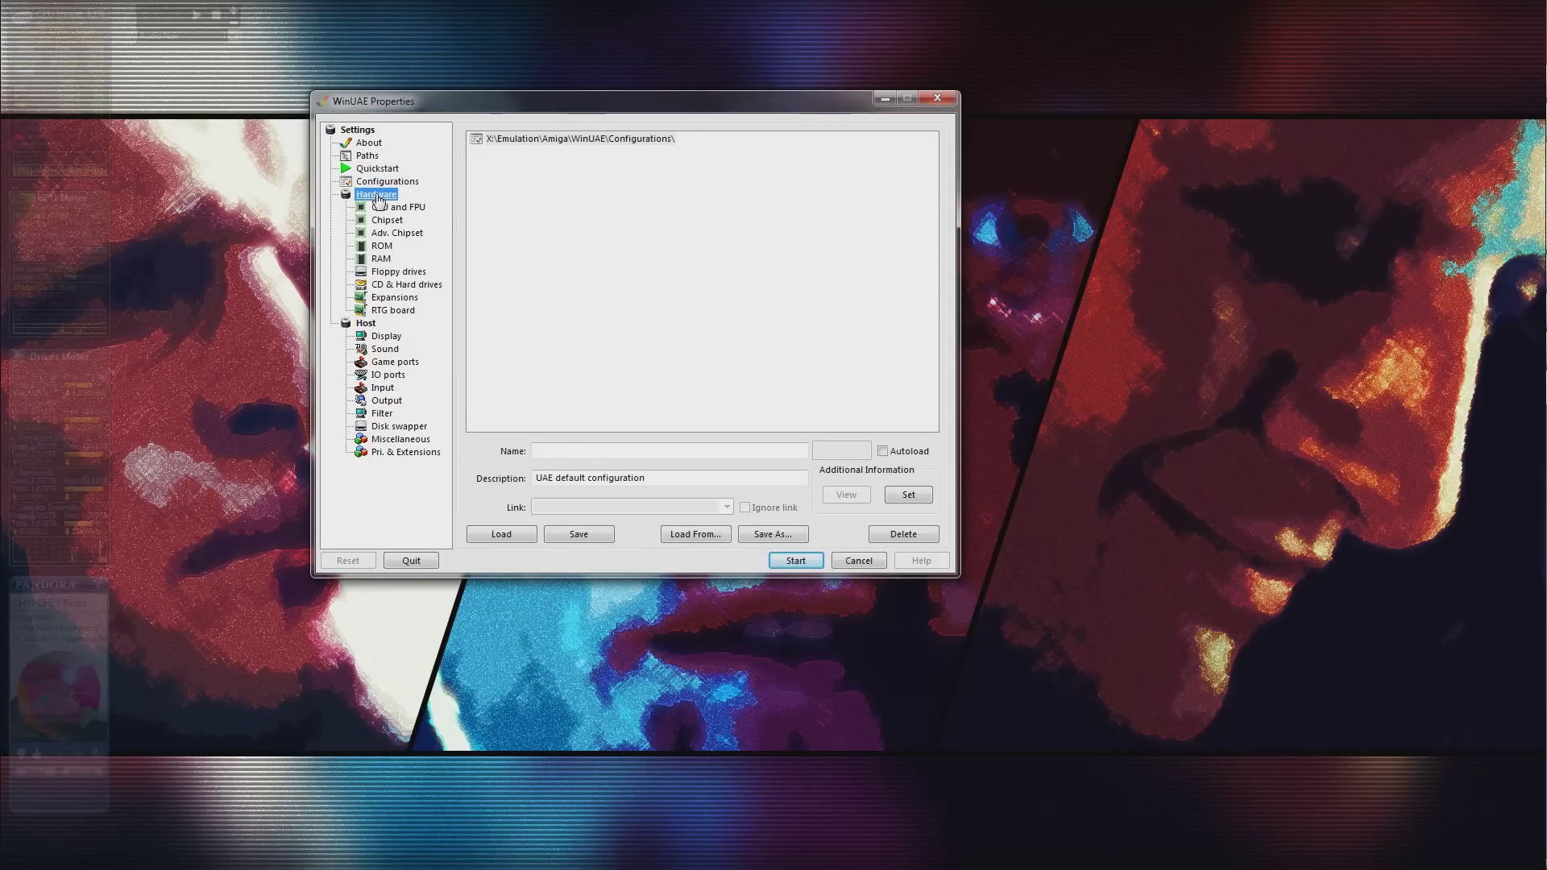
left_click(379, 209)
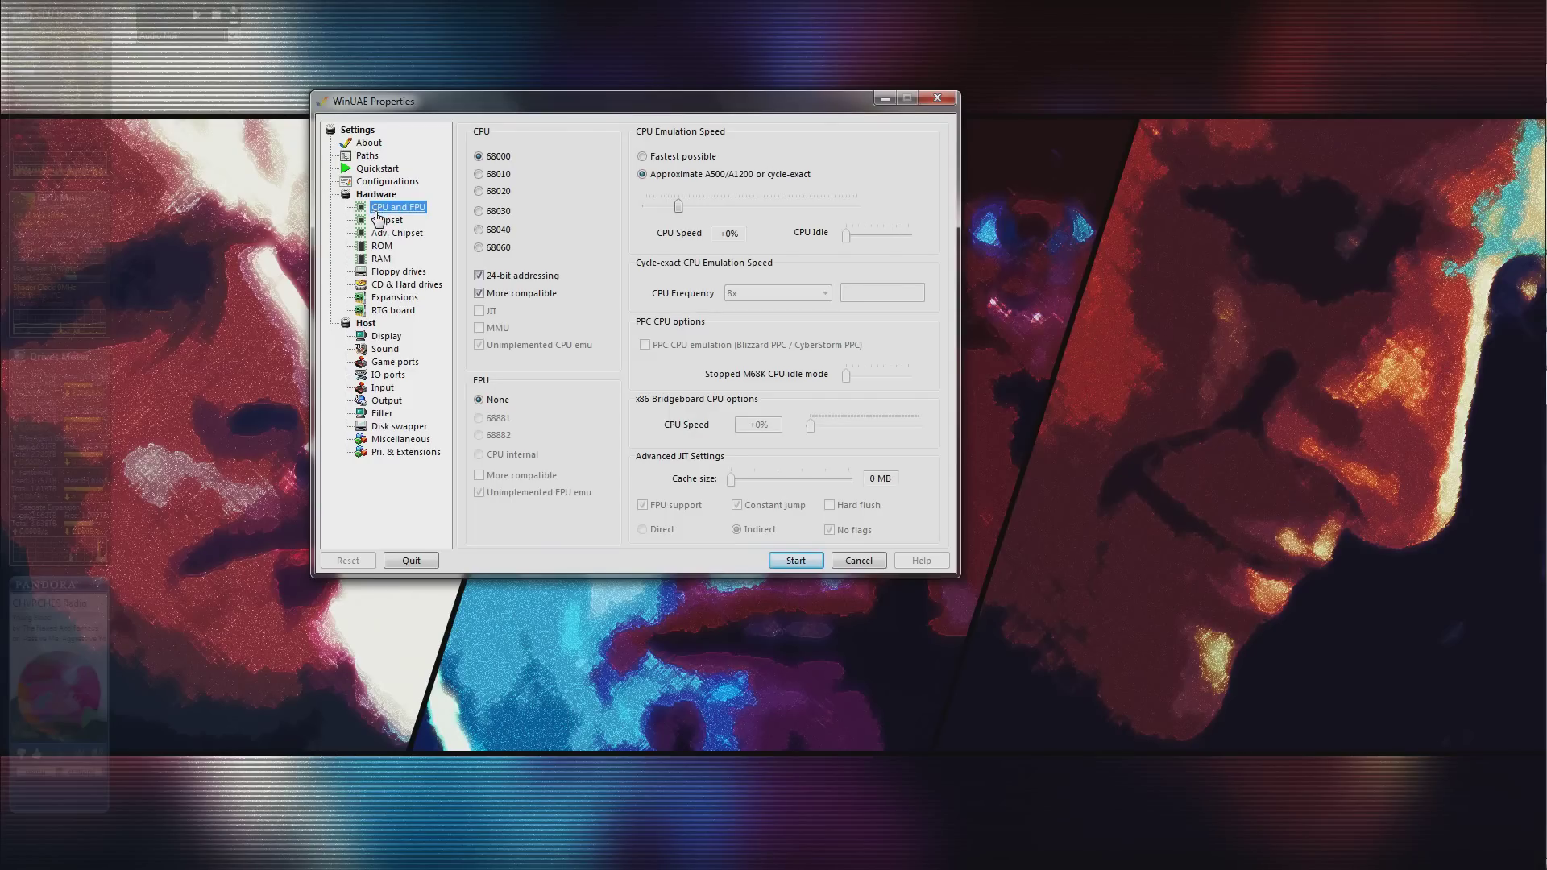
left_click(386, 221)
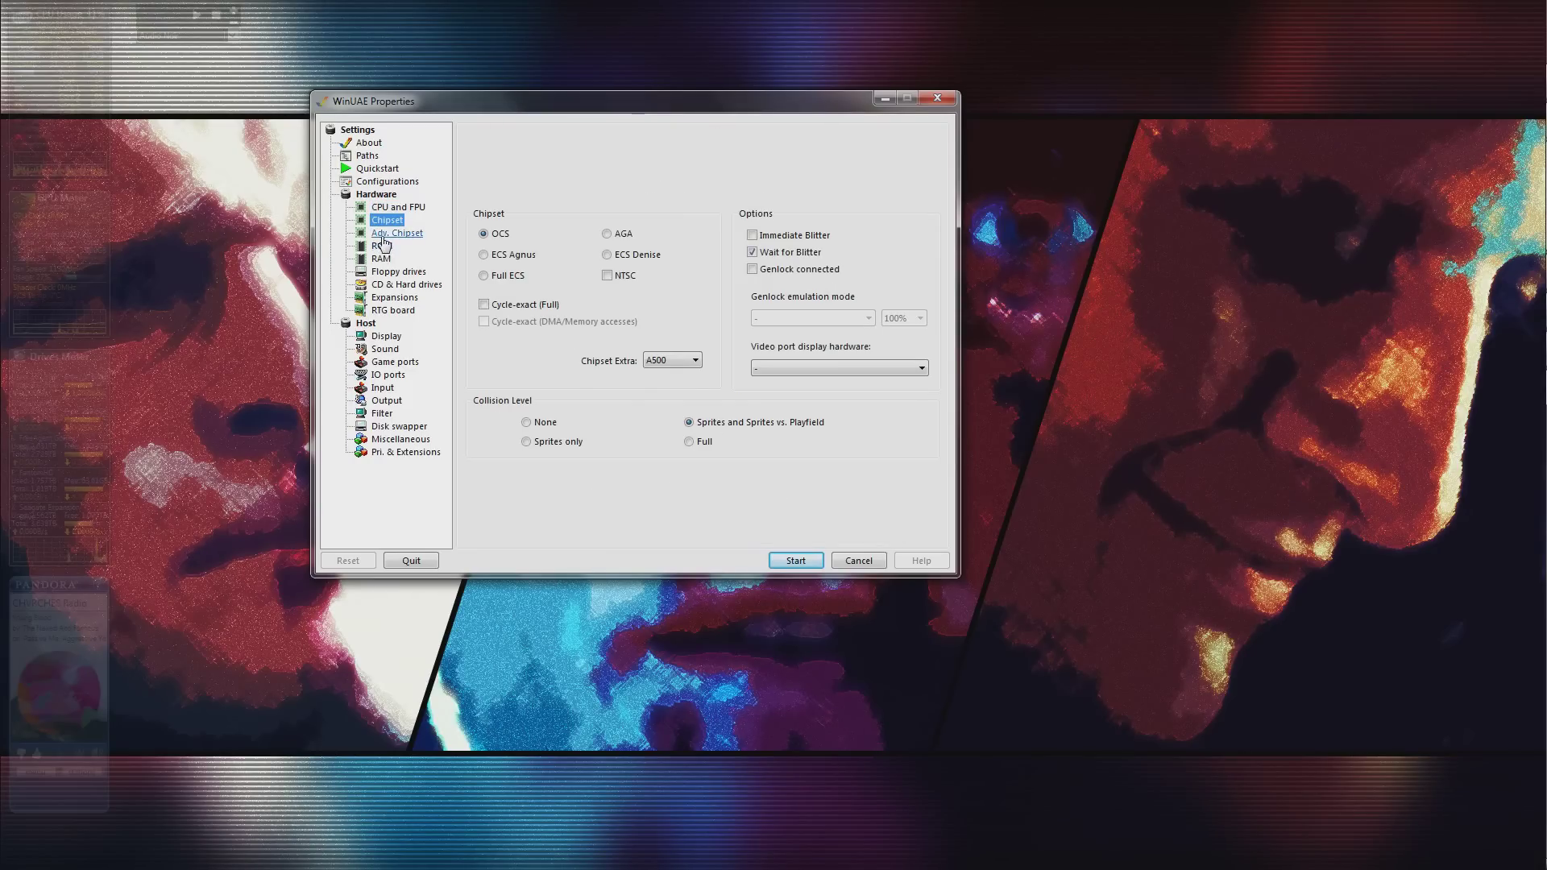
left_click(384, 238)
left_click(382, 248)
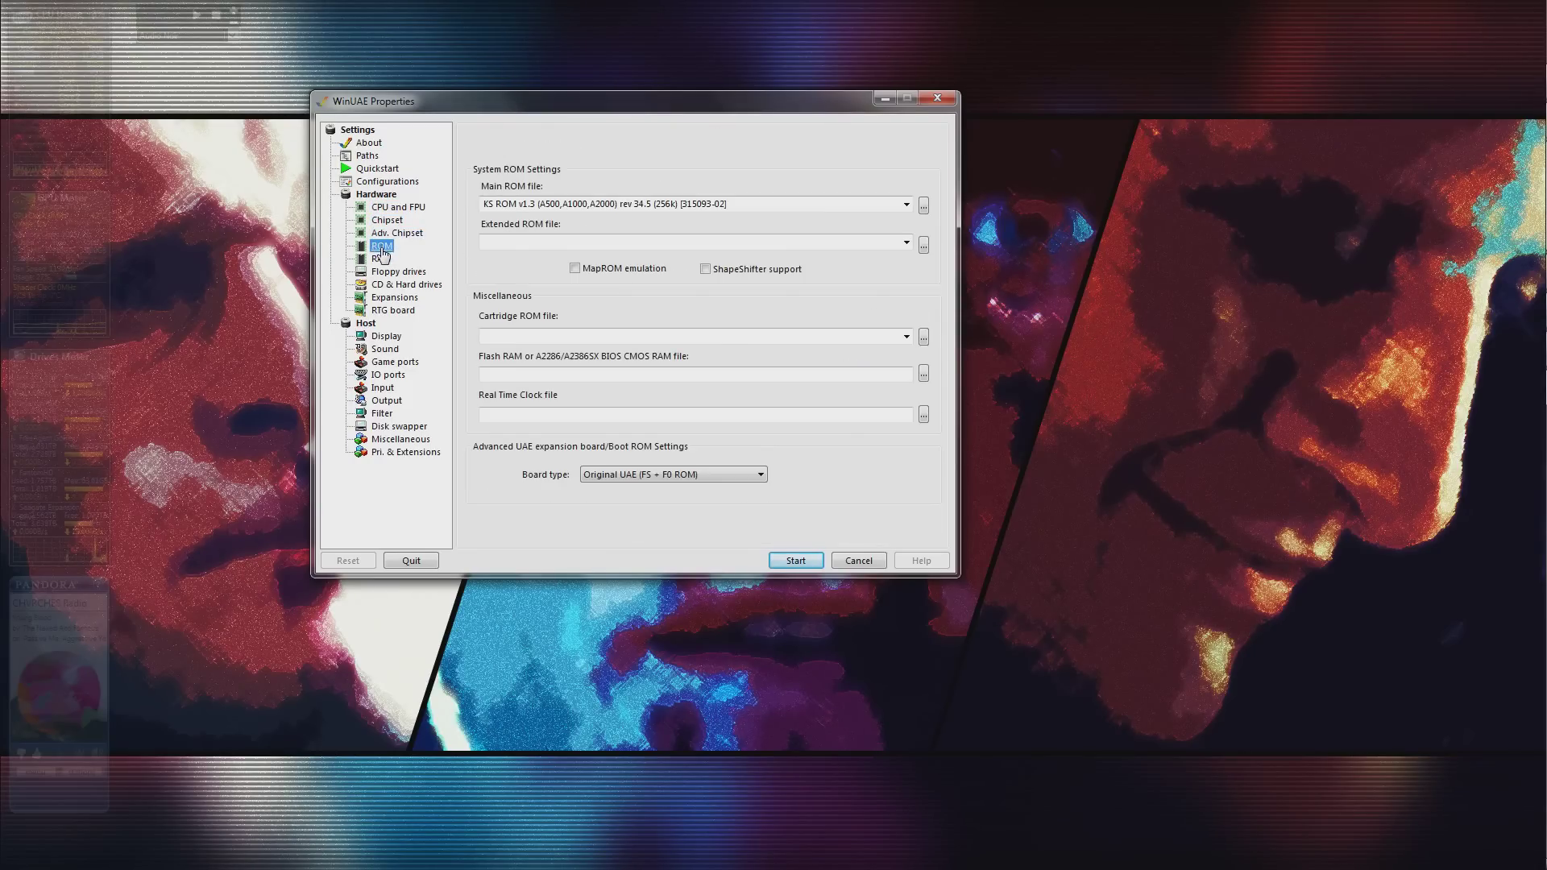
left_click(382, 261)
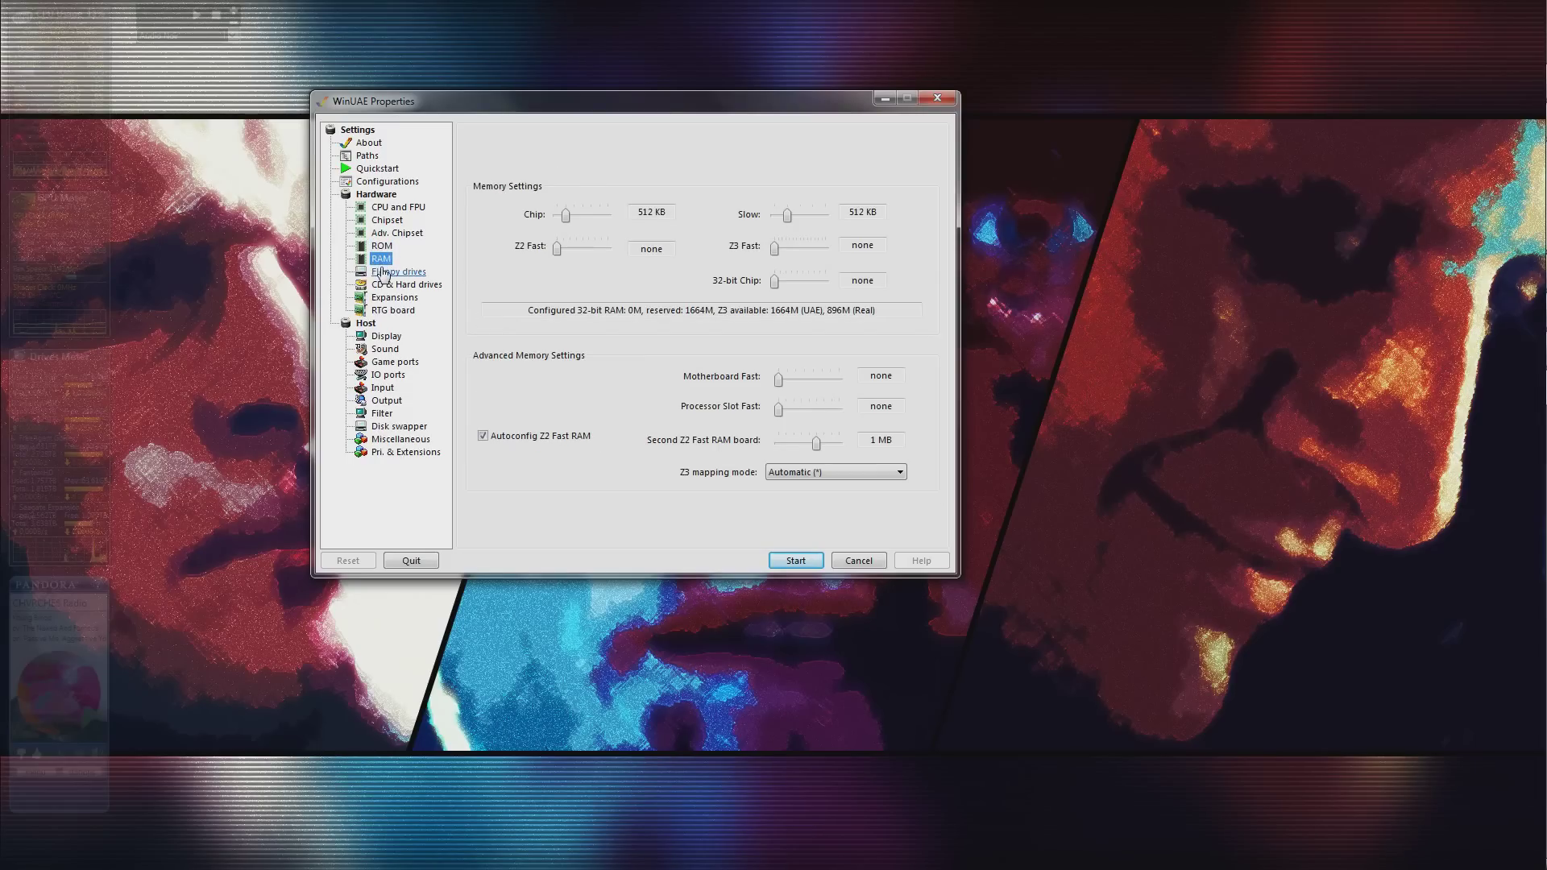
left_click(382, 286)
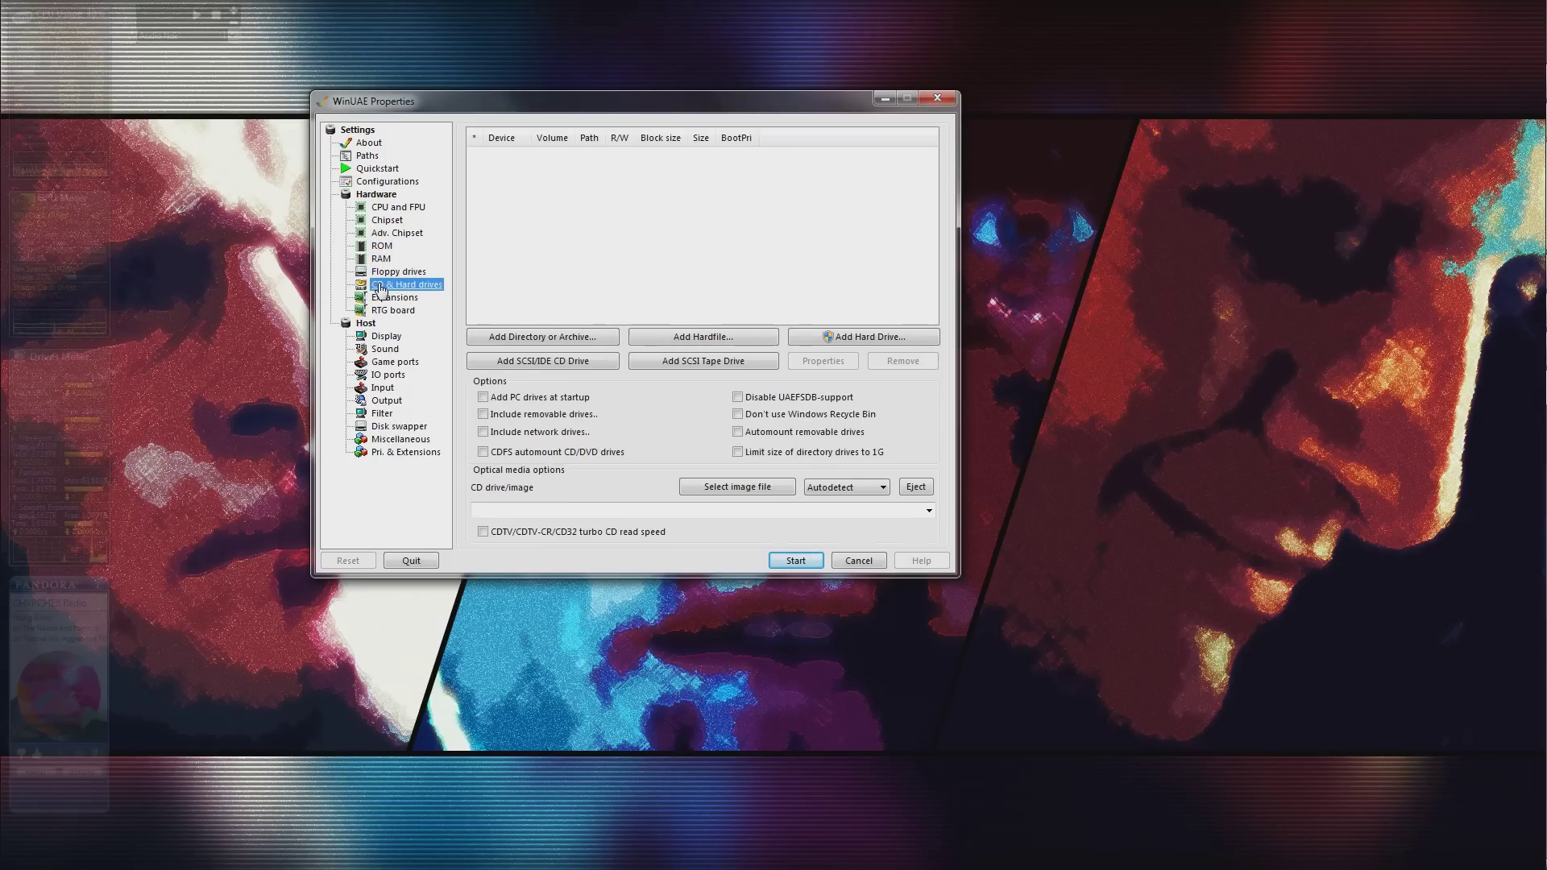
left_click(382, 300)
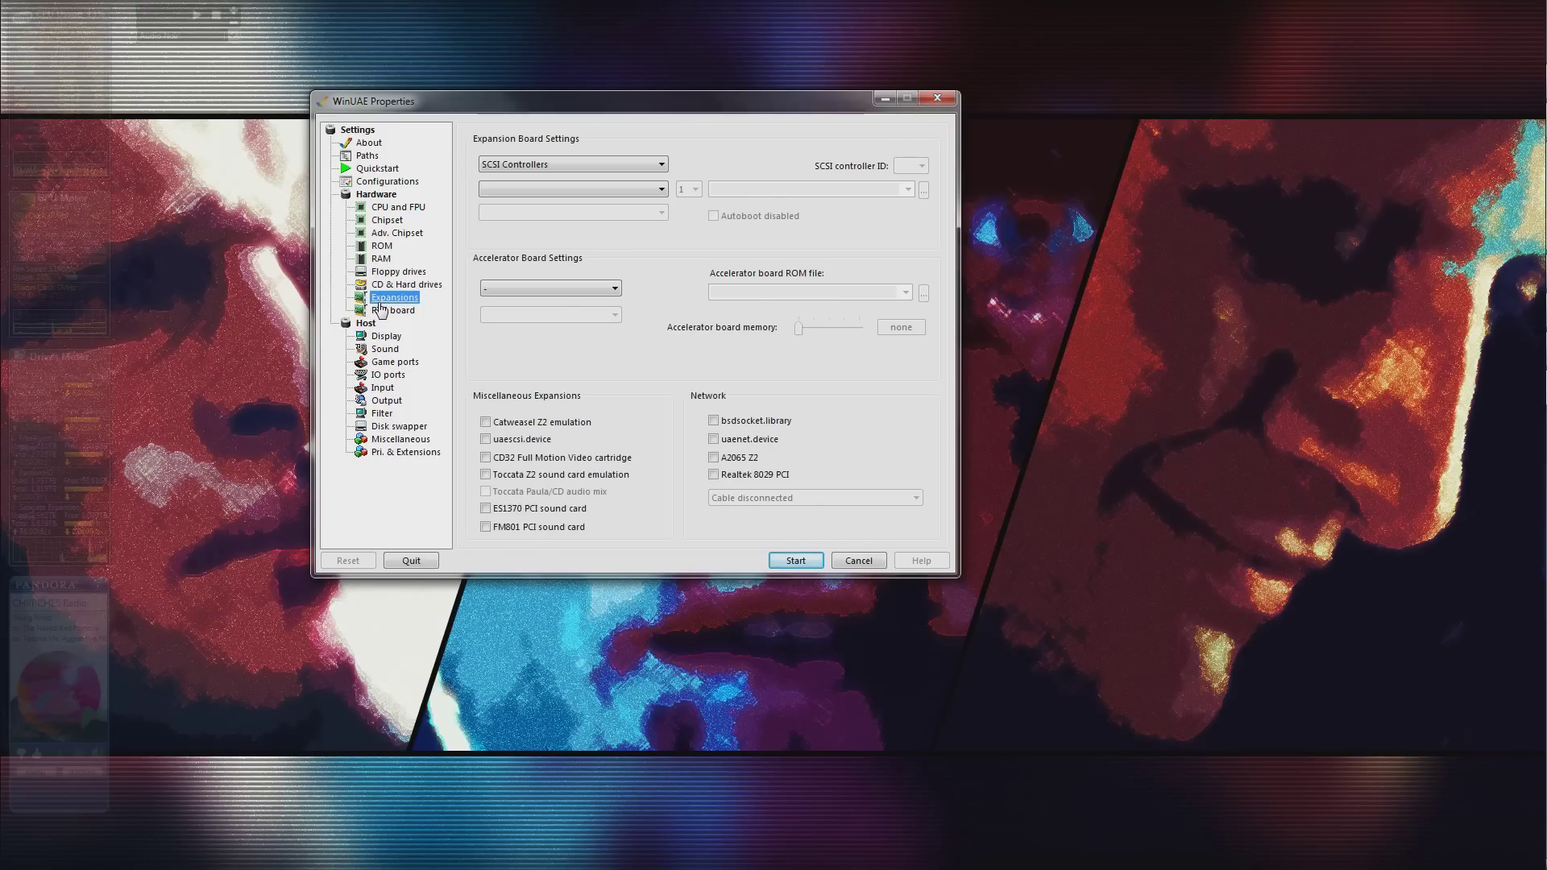
left_click(381, 314)
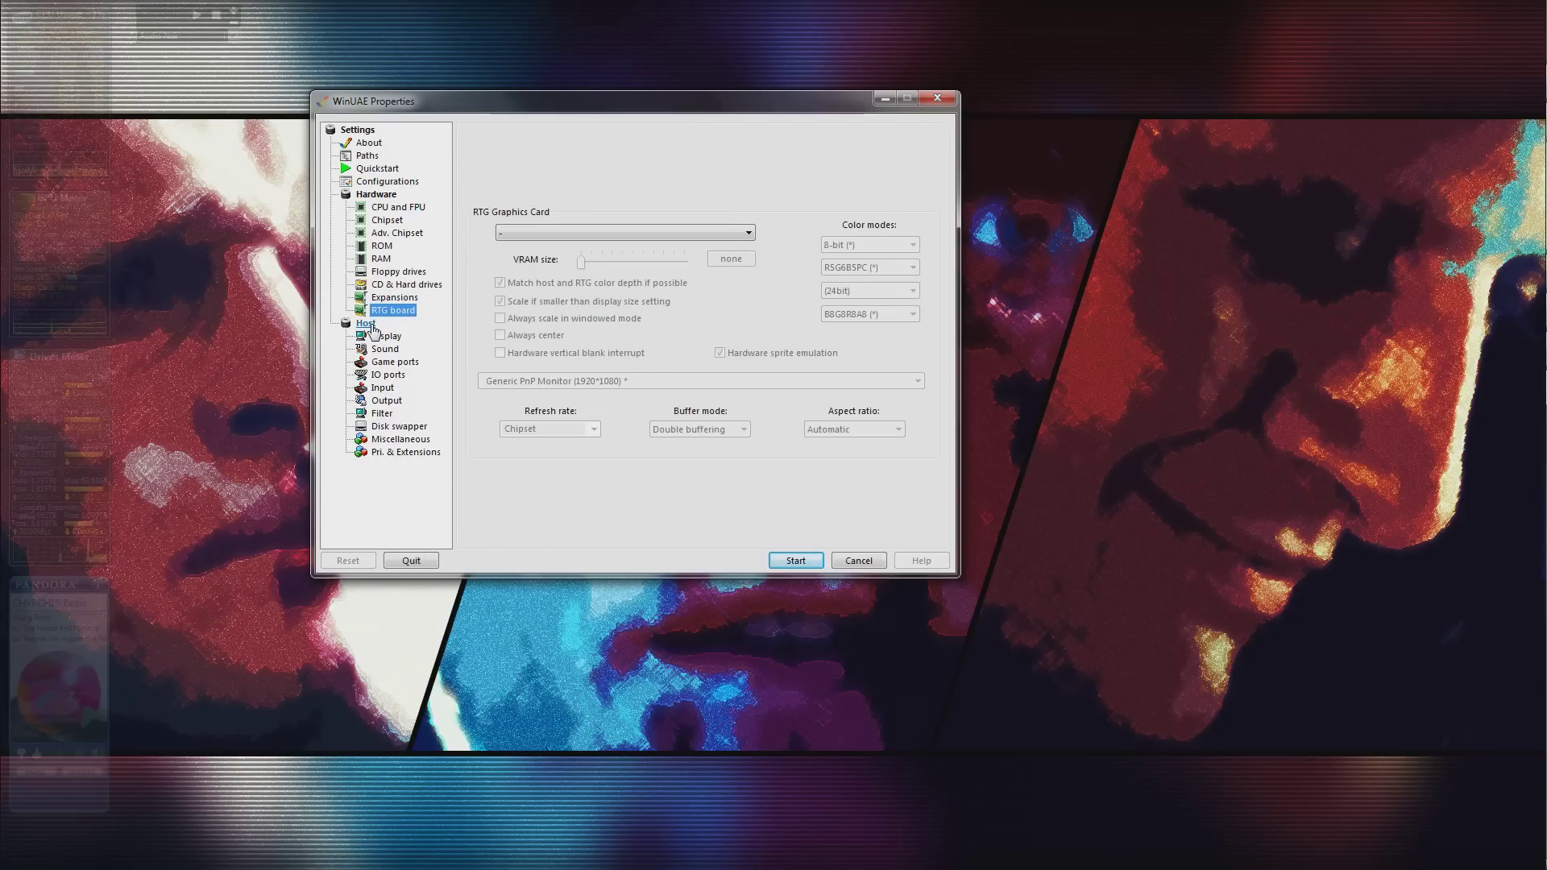
Review WinUAE's host settings, including Display, Sound, Game ports, Input, Output, Filter, Disk swapper and Miscellaneous.
left_click(367, 325)
left_click(379, 337)
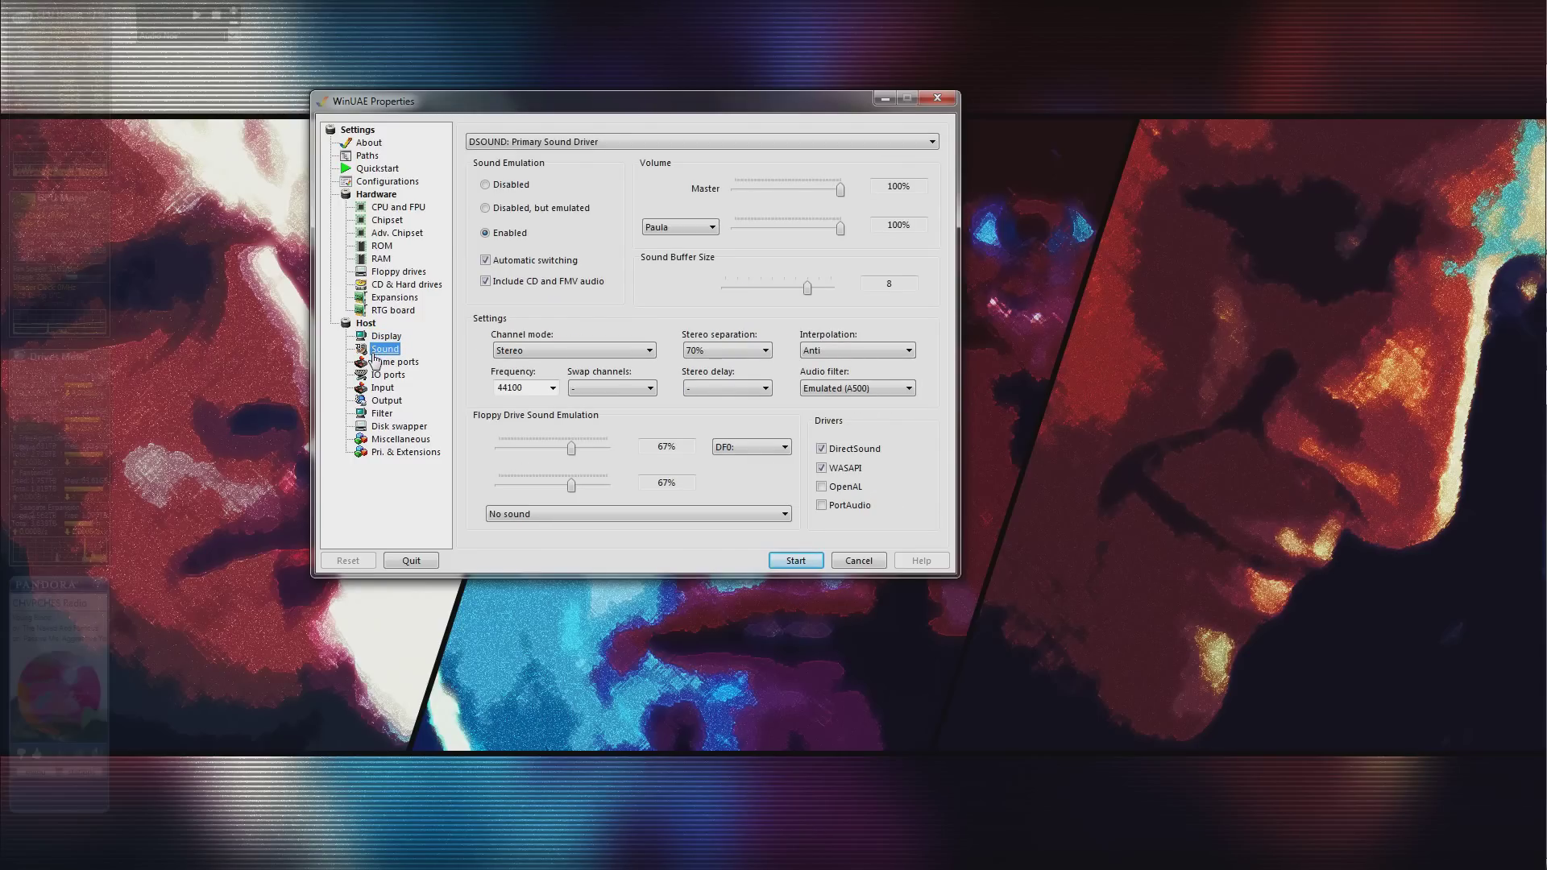
left_click(384, 363)
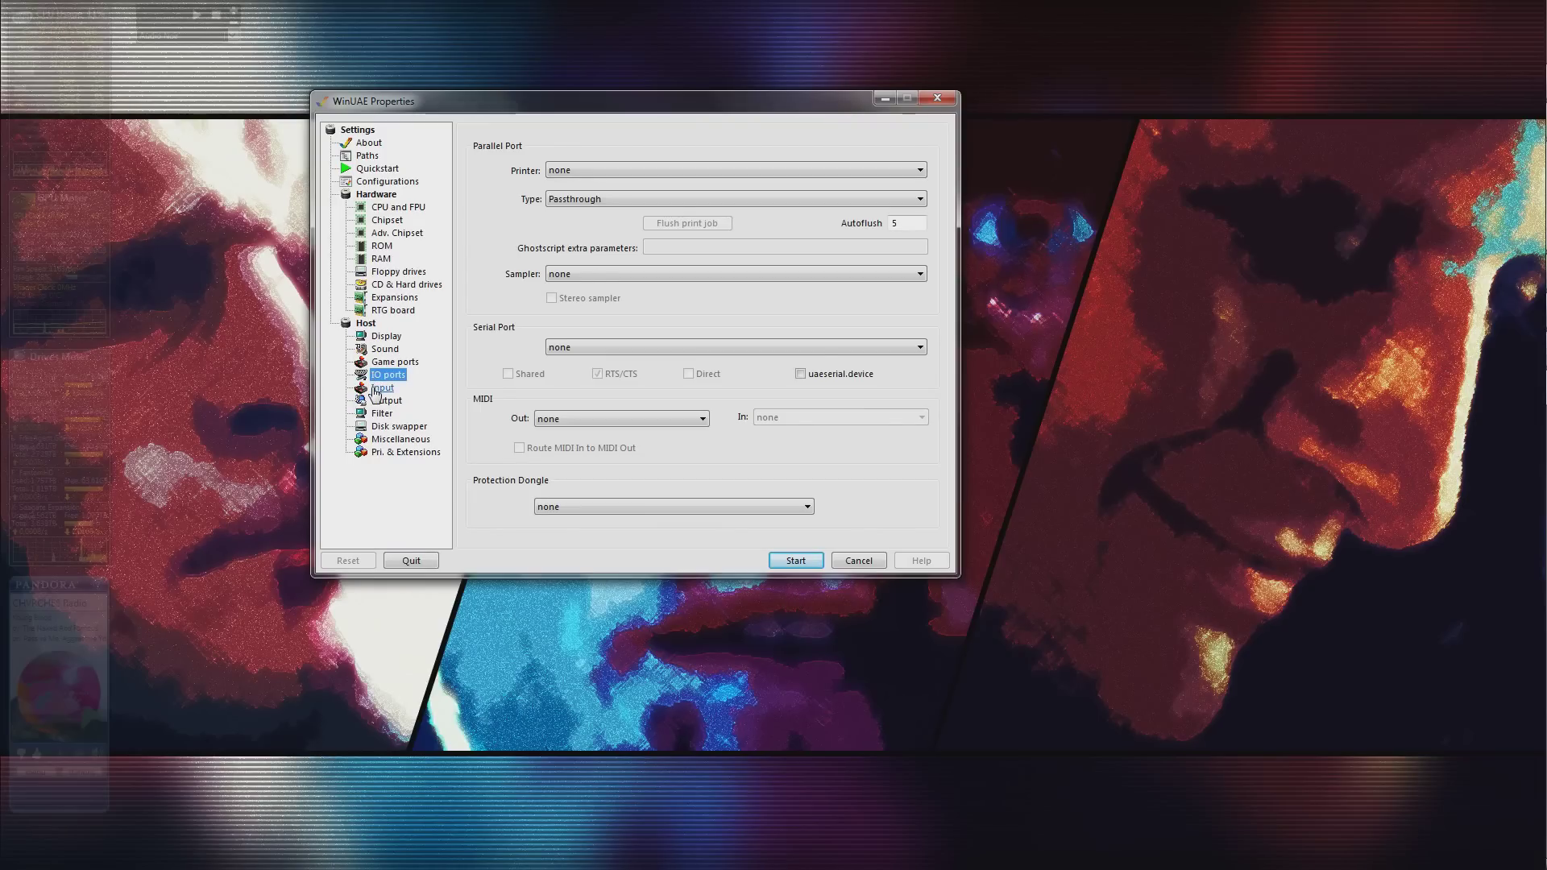
left_click(376, 390)
left_click(381, 403)
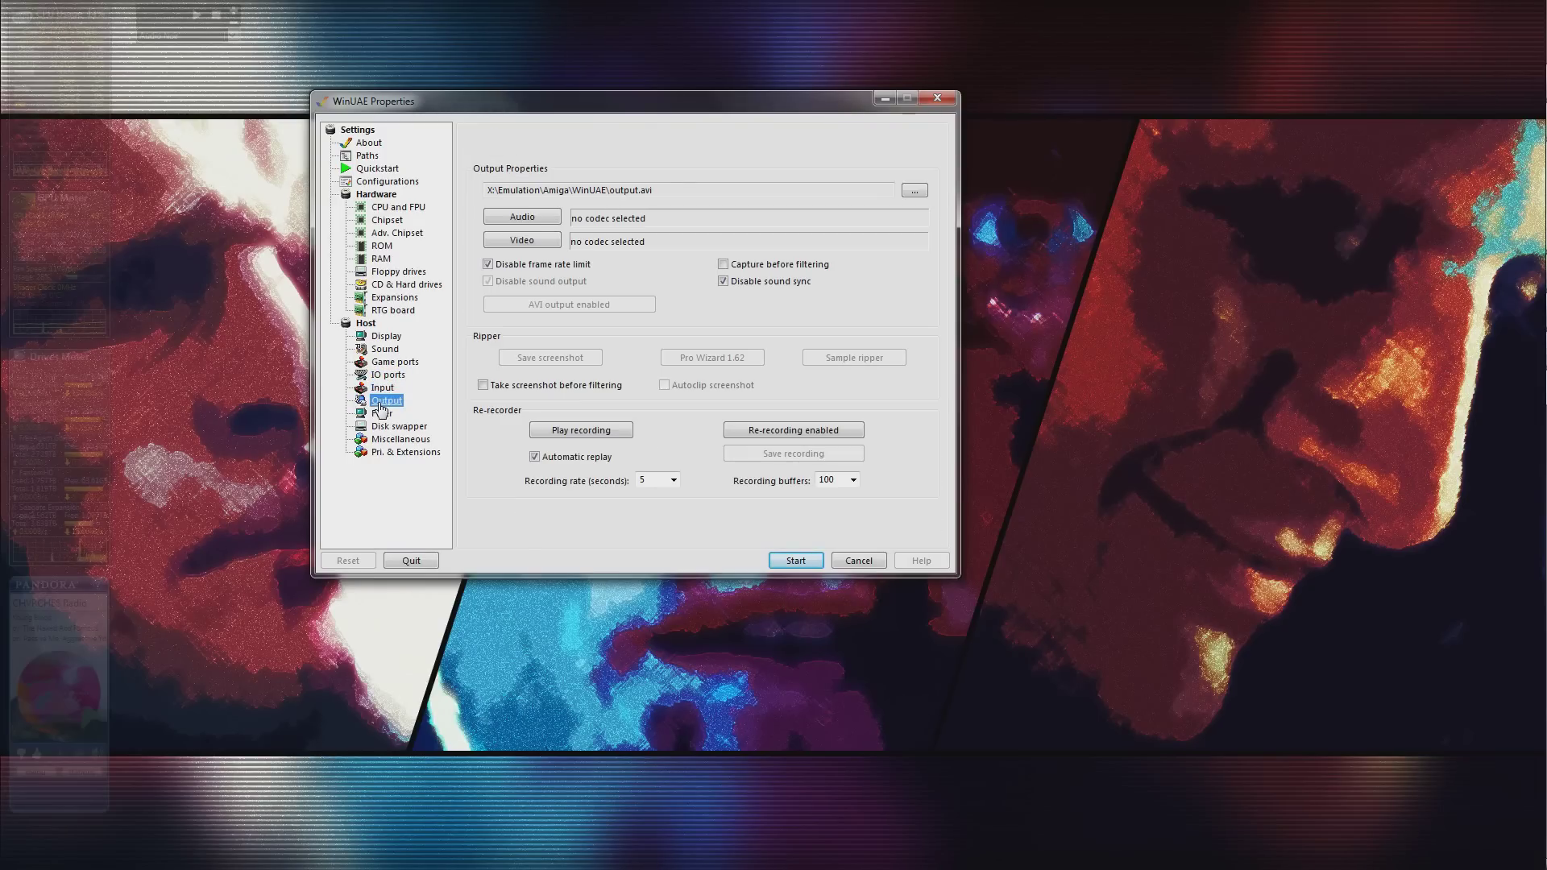
left_click(381, 415)
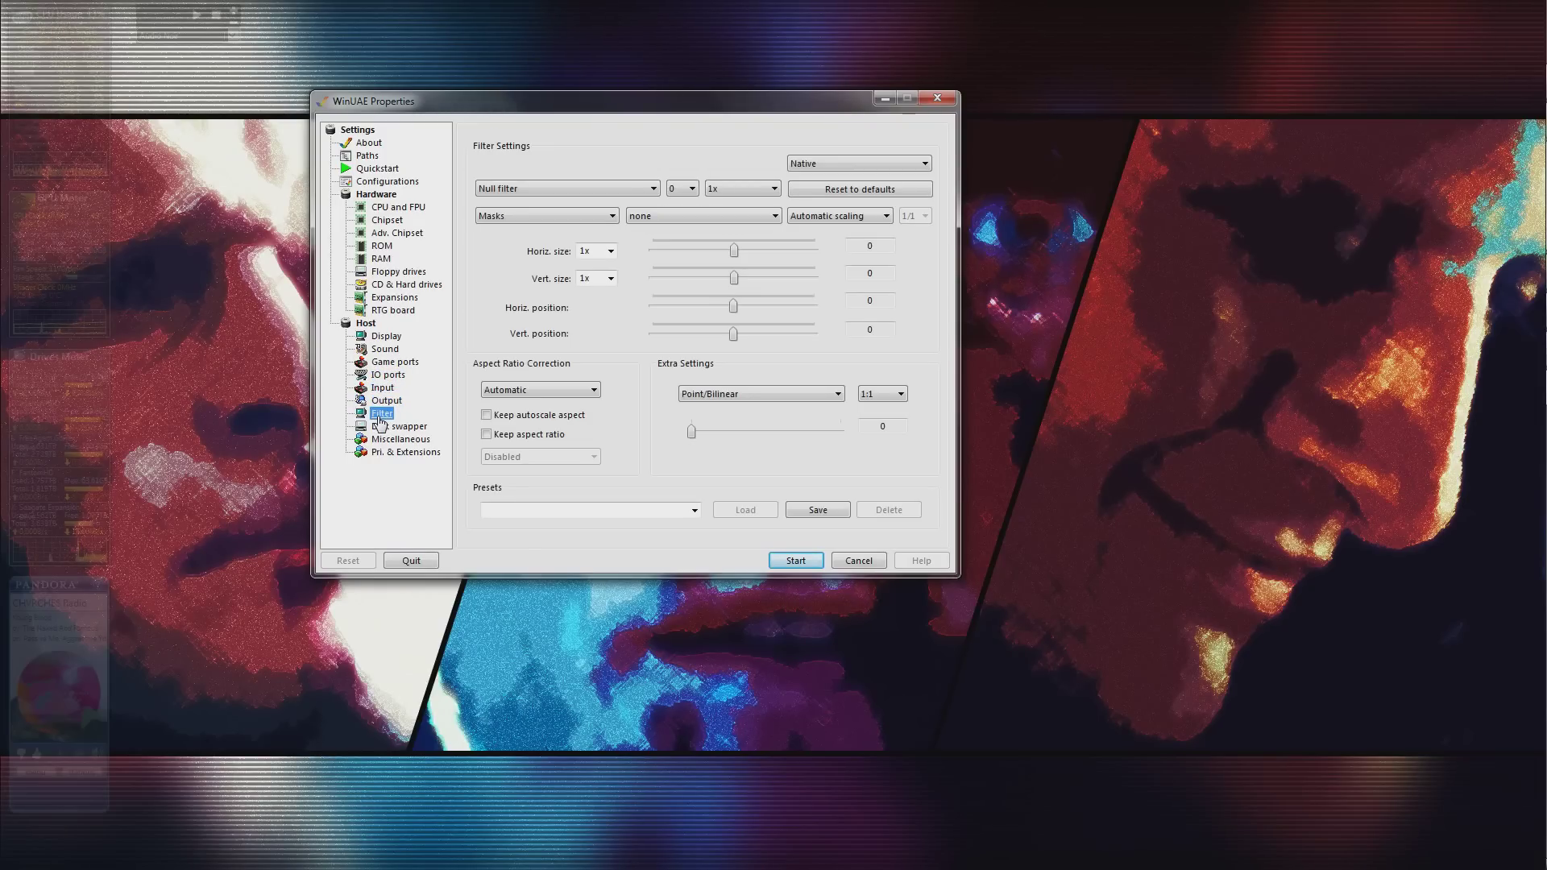
left_click(381, 428)
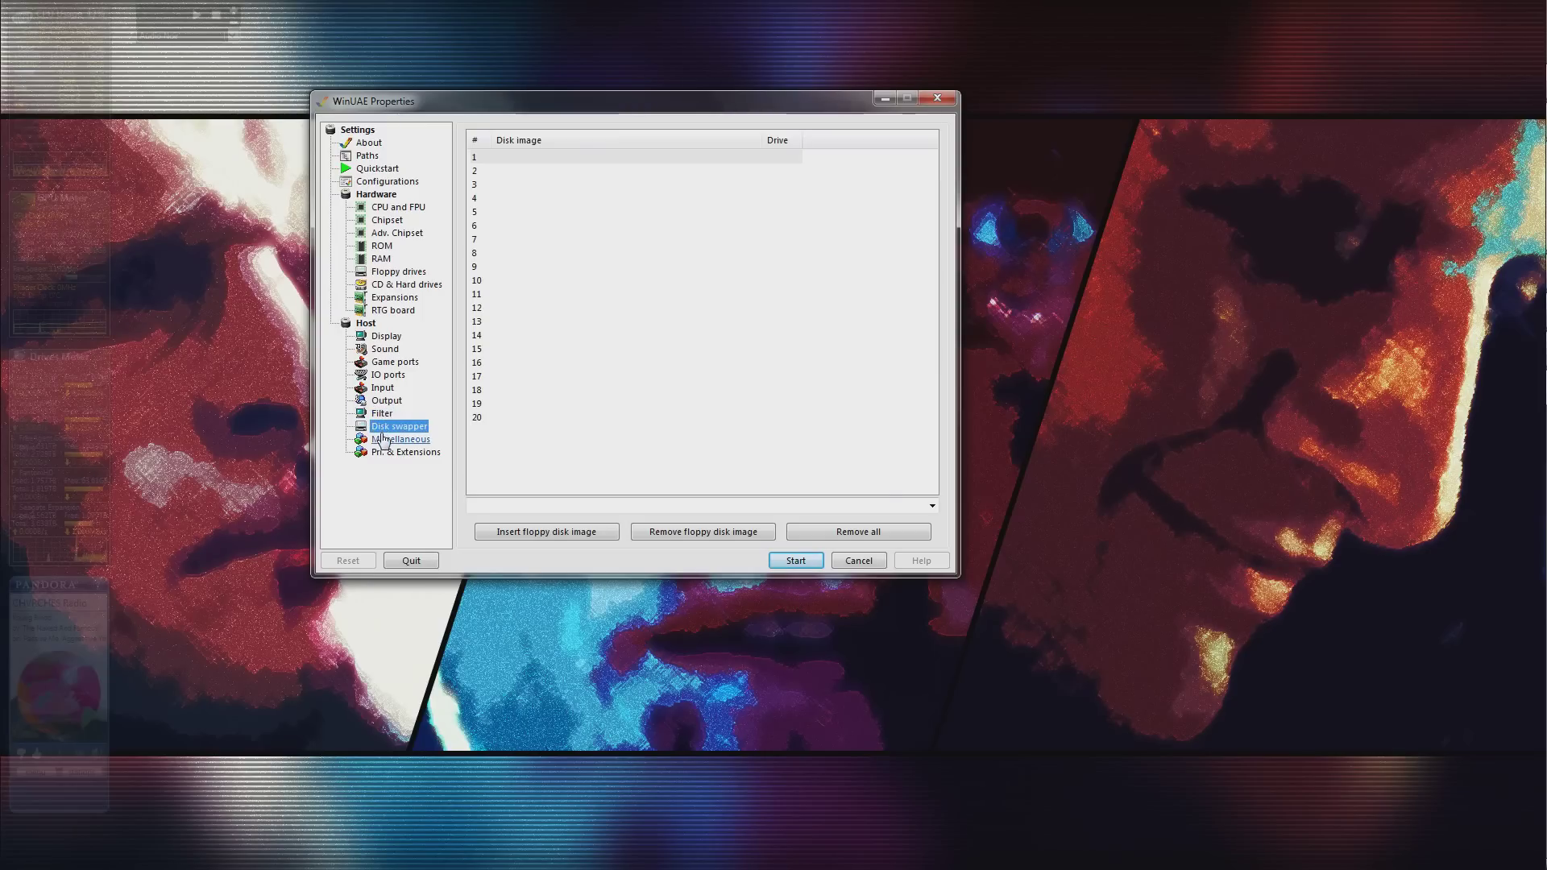
left_click(383, 440)
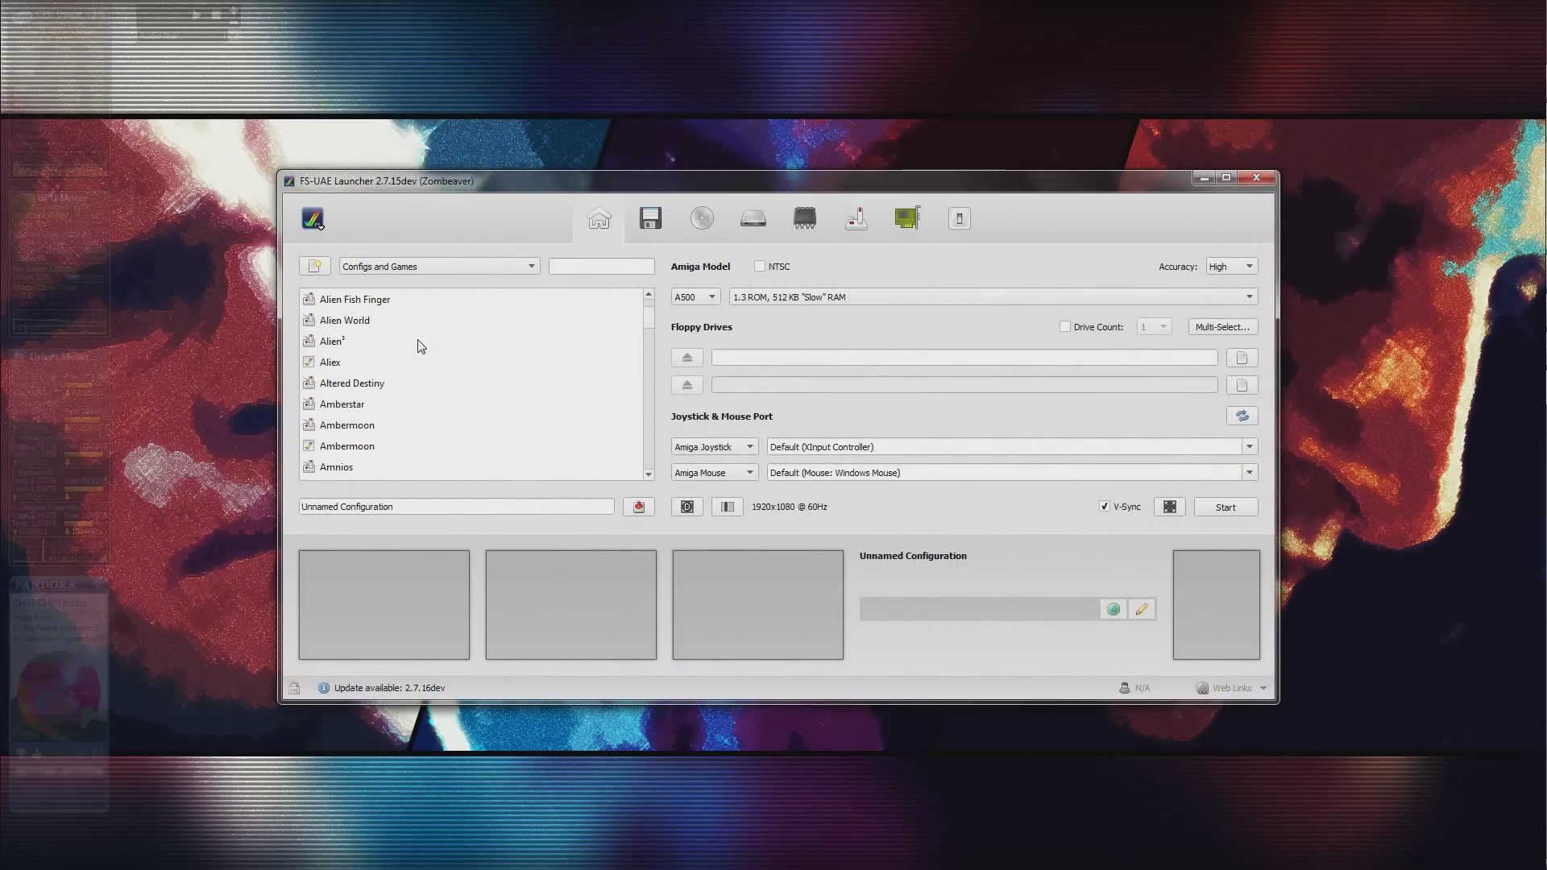
Switch to FS-UAE Launcher and browse its list of configurations and games down to the titles around DreamWeb and Elvira.
scroll(418, 347, "down", 10)
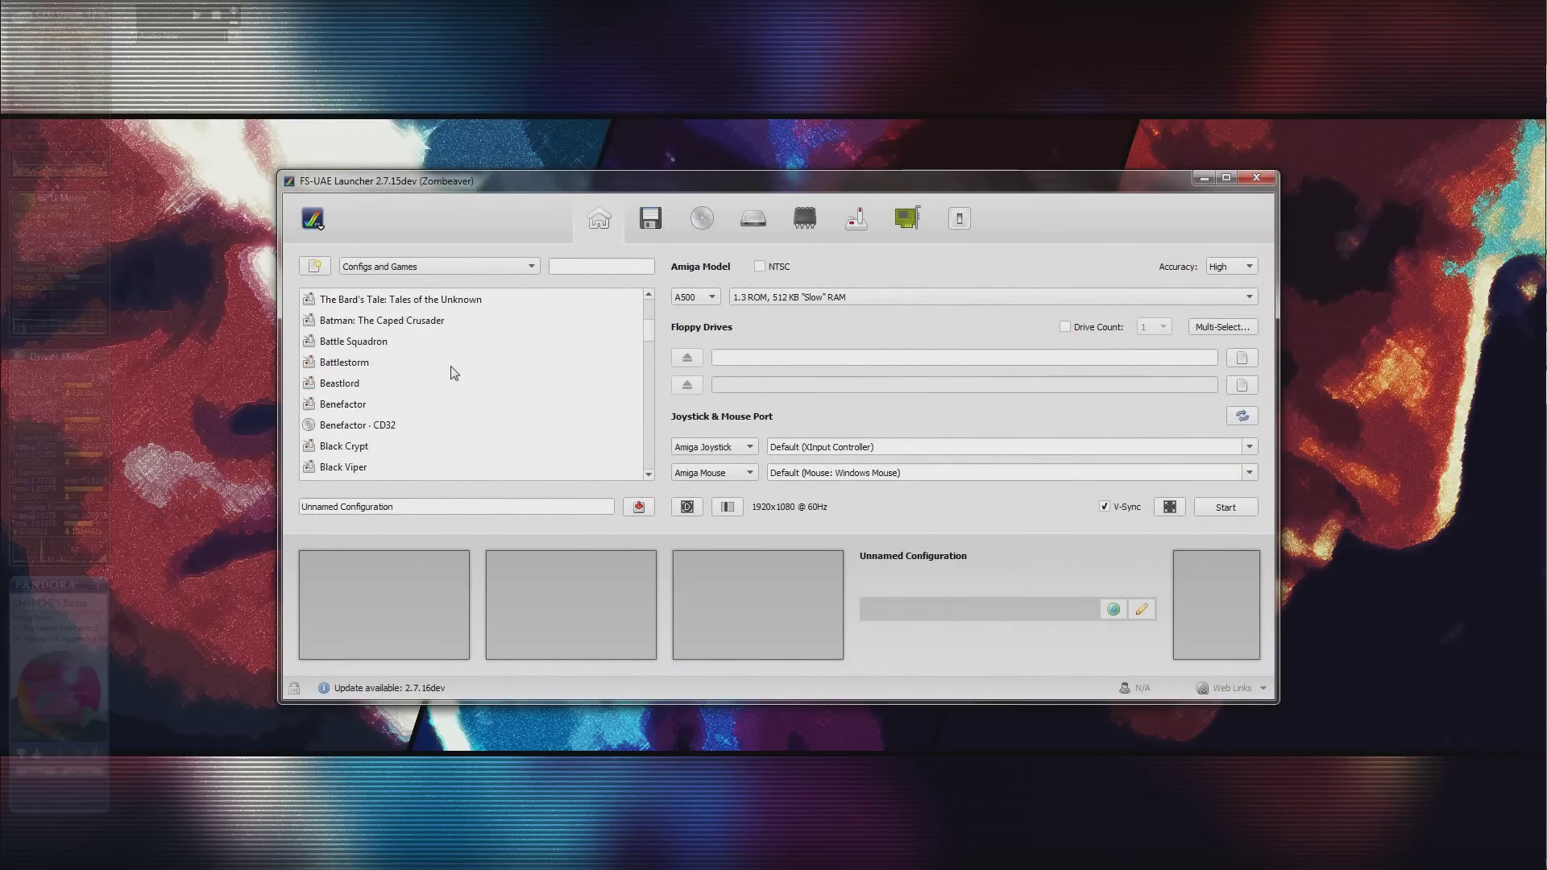
scroll(454, 372, "down", 12)
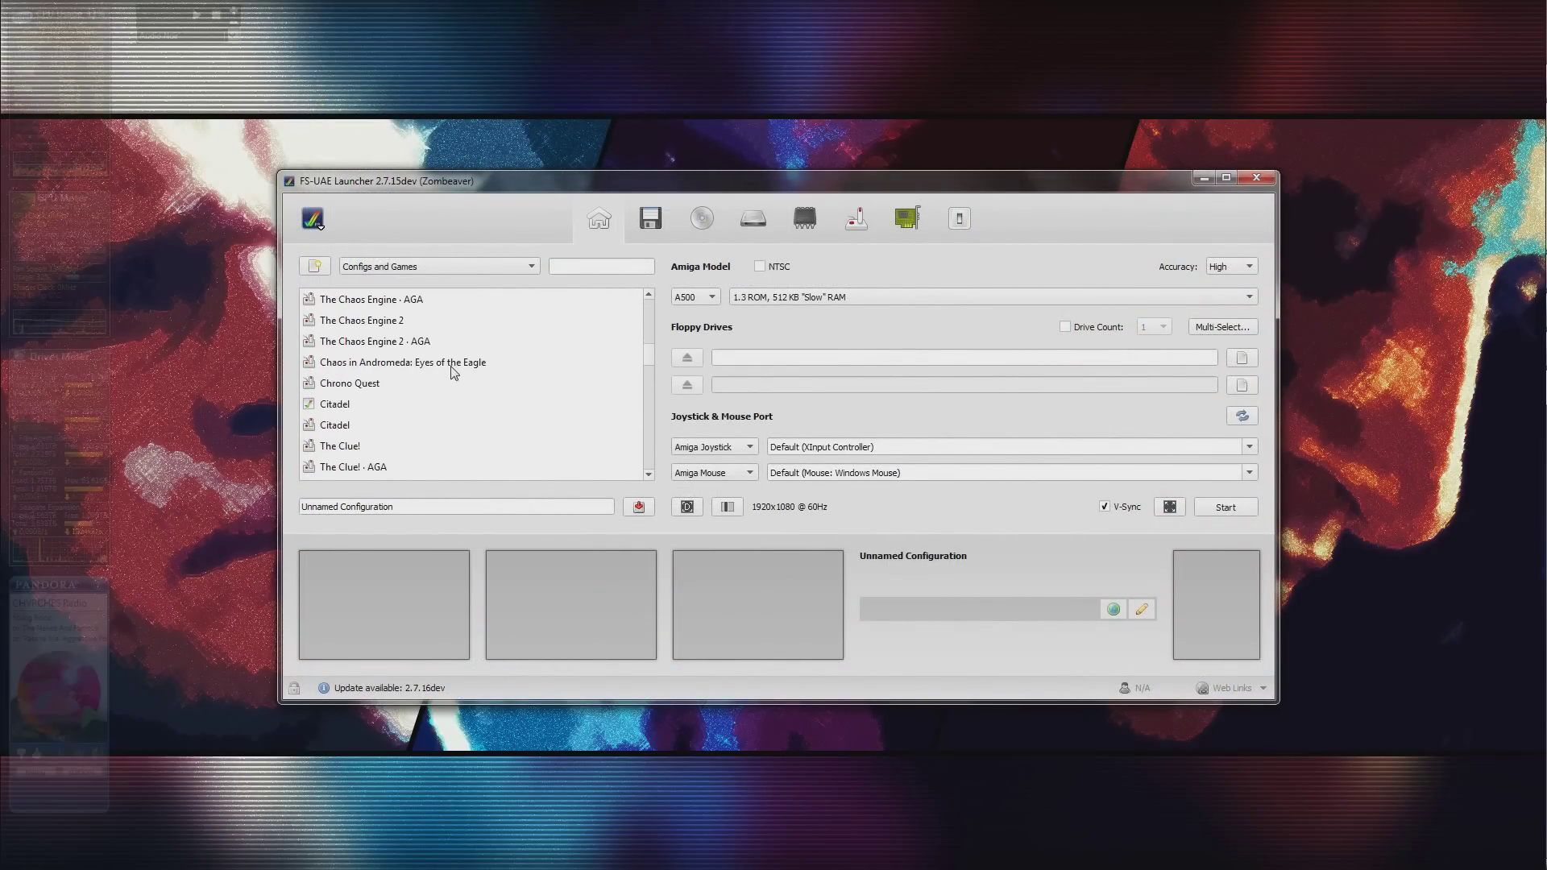
scroll(454, 372, "down", 12)
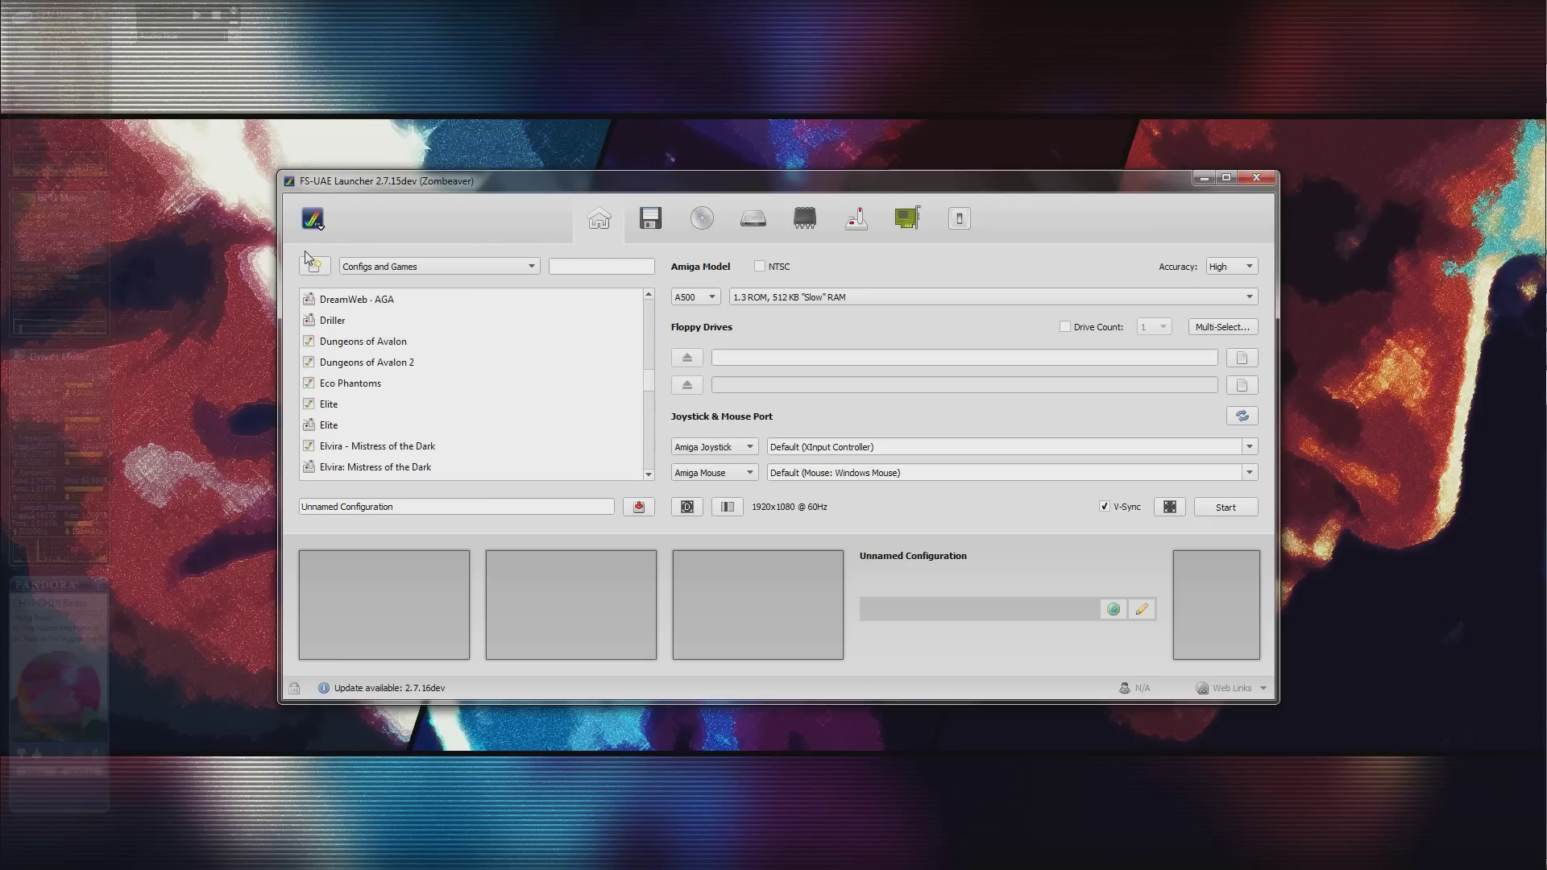
Open the FS-UAE Launcher settings and review the Language, Joysticks & Gamepads, Keyboard, Mouse and Audio categories.
left_click(313, 218)
left_click(348, 427)
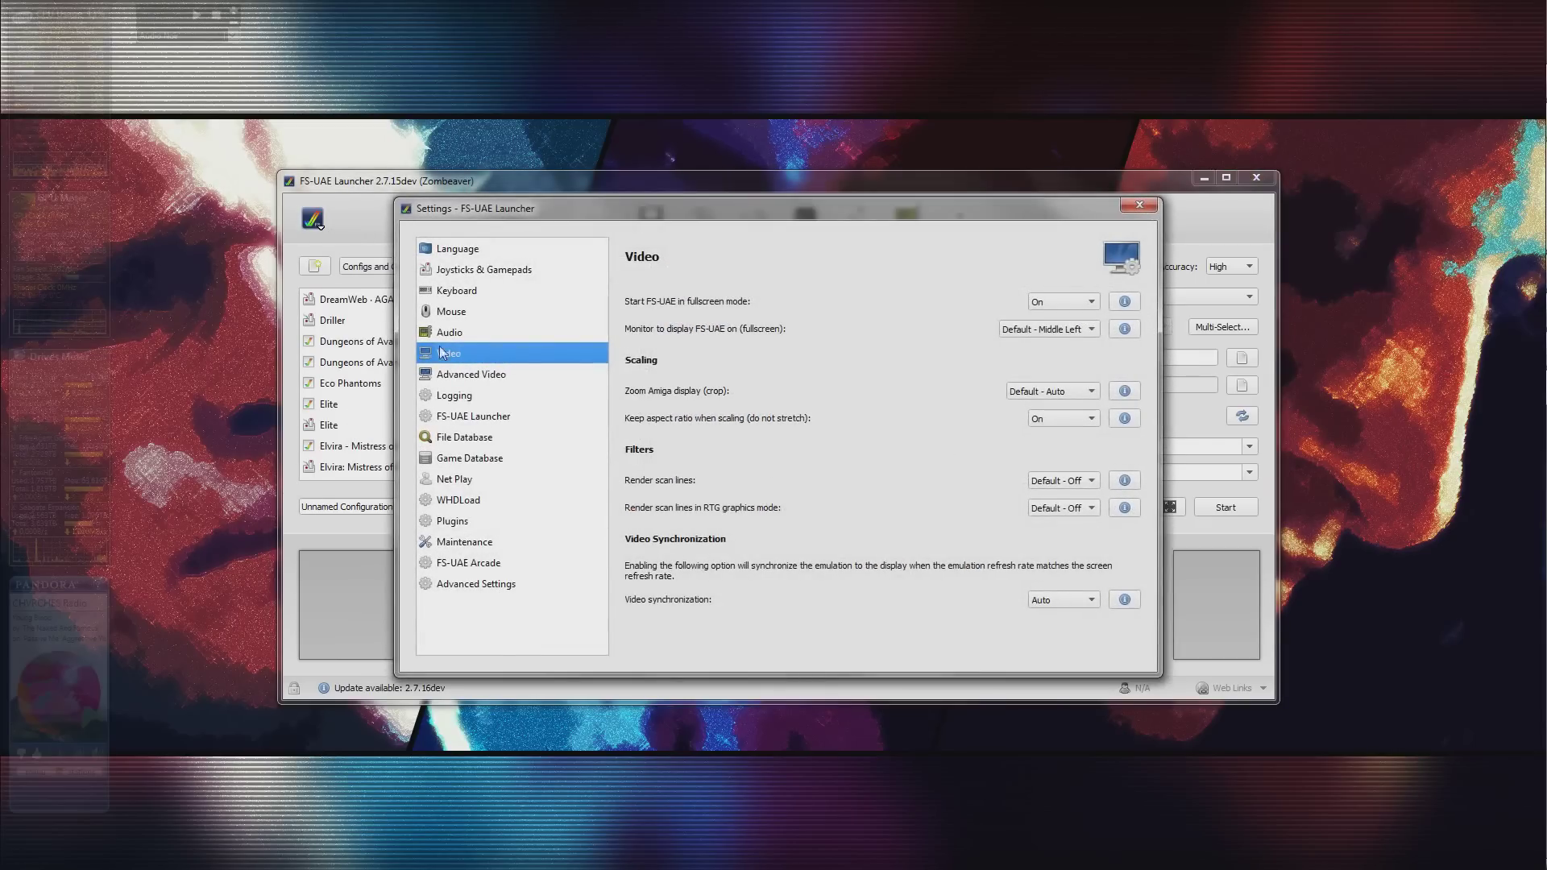
left_click(486, 256)
left_click(486, 274)
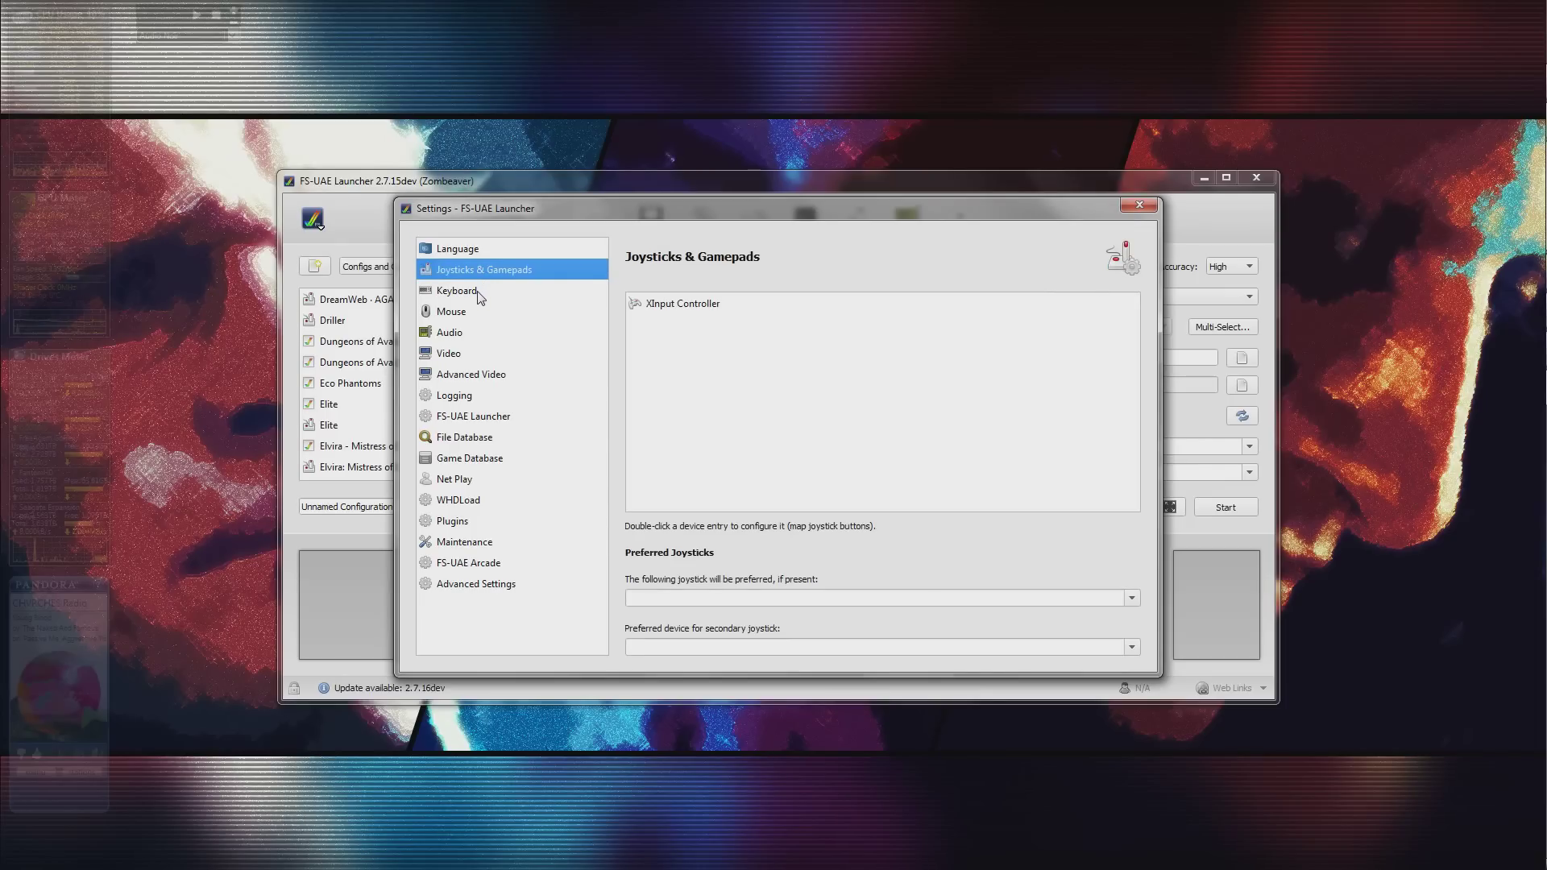
left_click(479, 295)
left_click(472, 312)
left_click(472, 332)
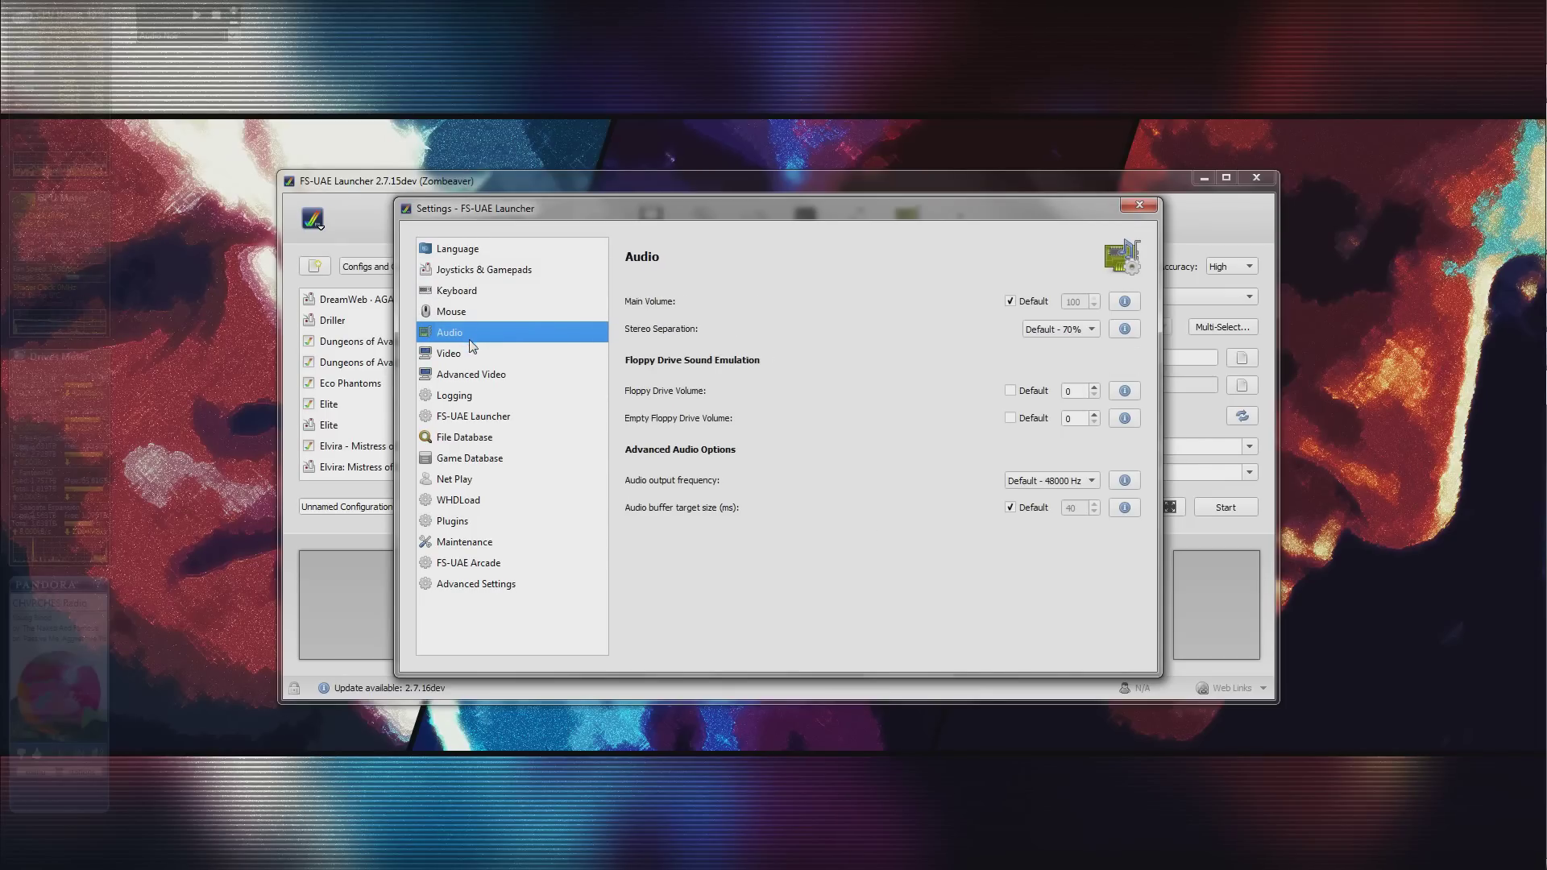
Review the Video, Advanced Video, Logging and File Database settings, and close the settings window.
left_click(472, 355)
left_click(474, 375)
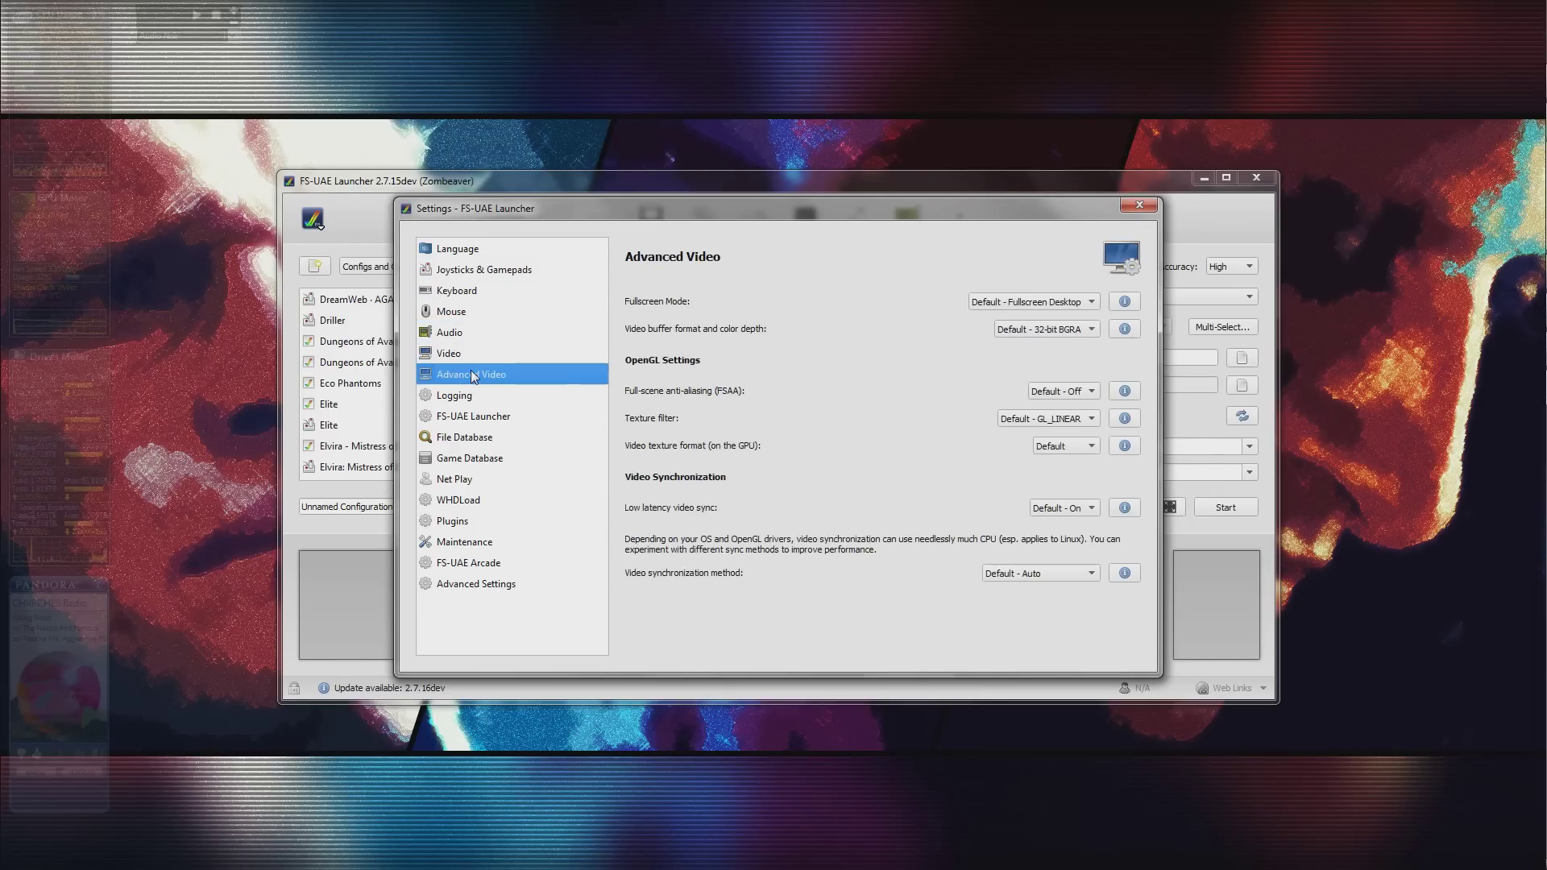
left_click(473, 396)
left_click(490, 436)
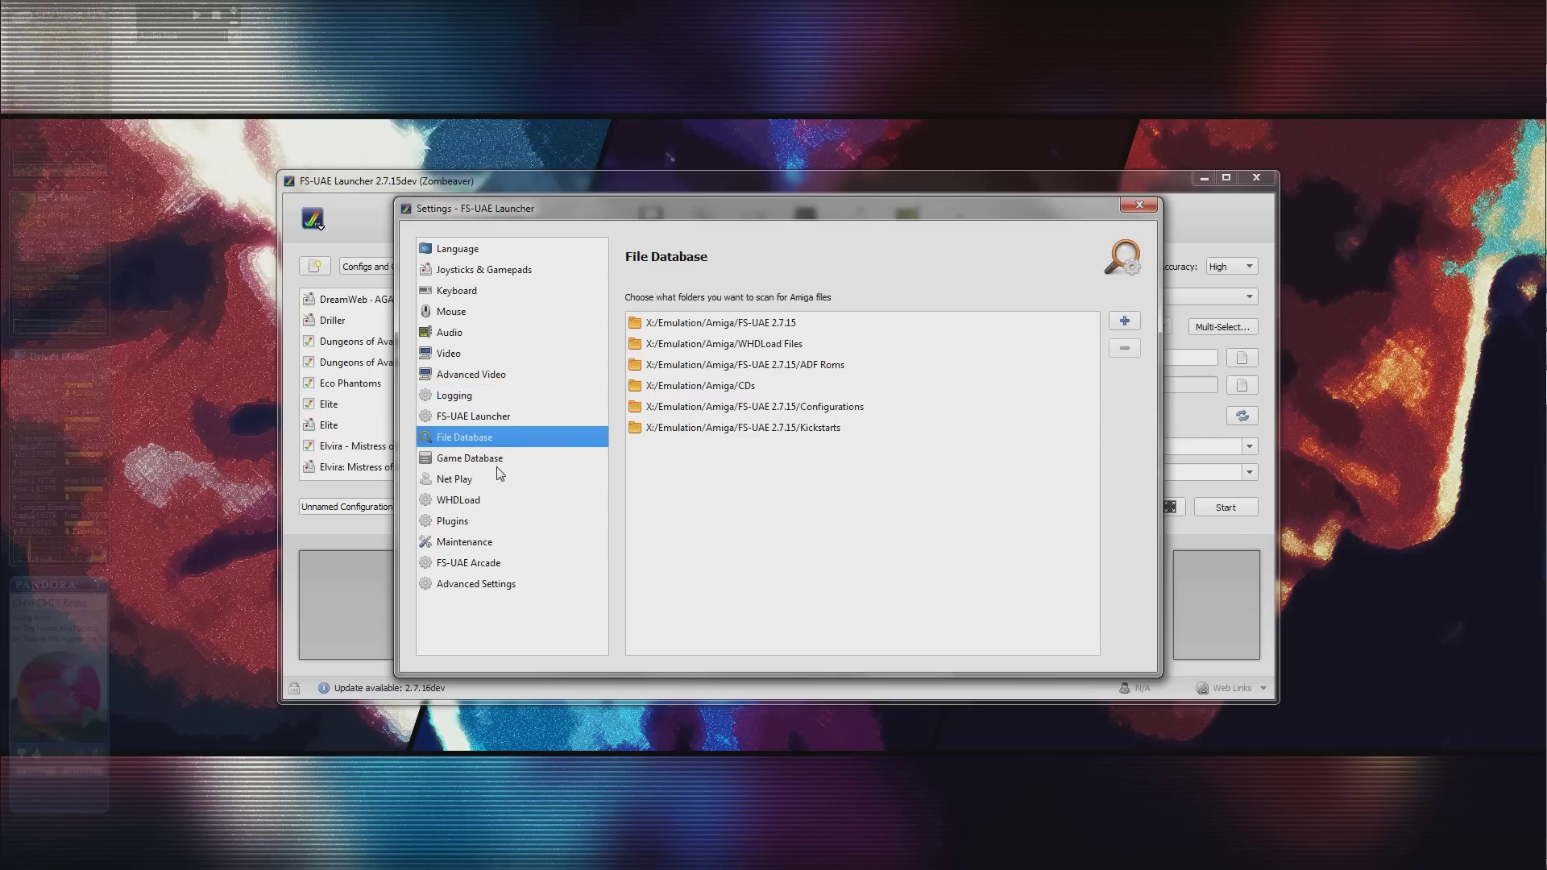
left_click(1139, 207)
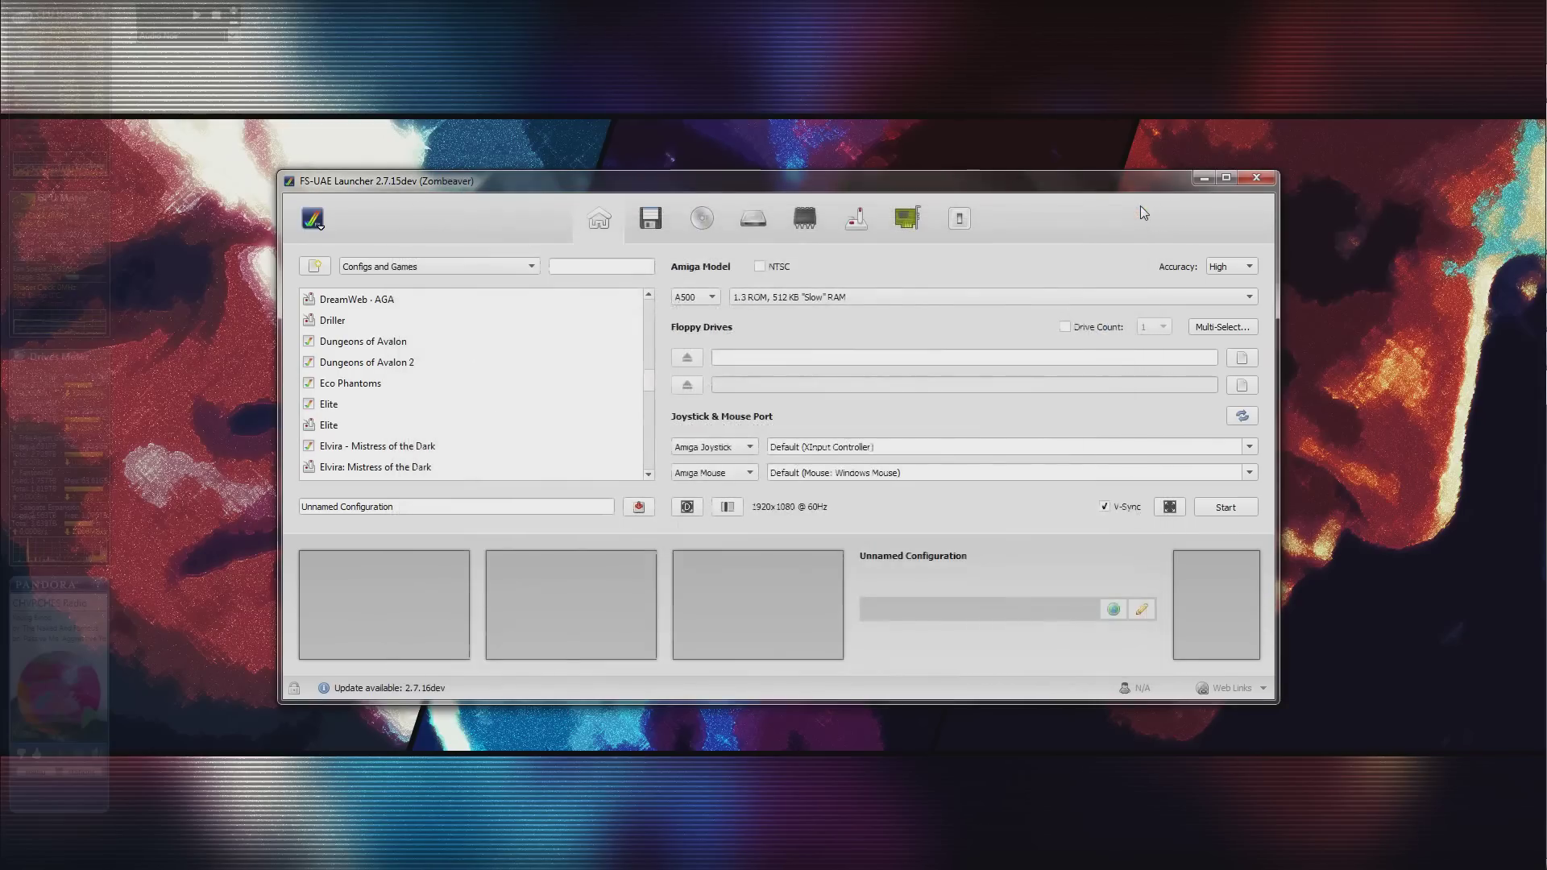
Look through the launcher's floppy, CD, memory, joystick port, expansion and Additional Configuration pages, and return to the main page.
scroll(489, 413, "down", 5)
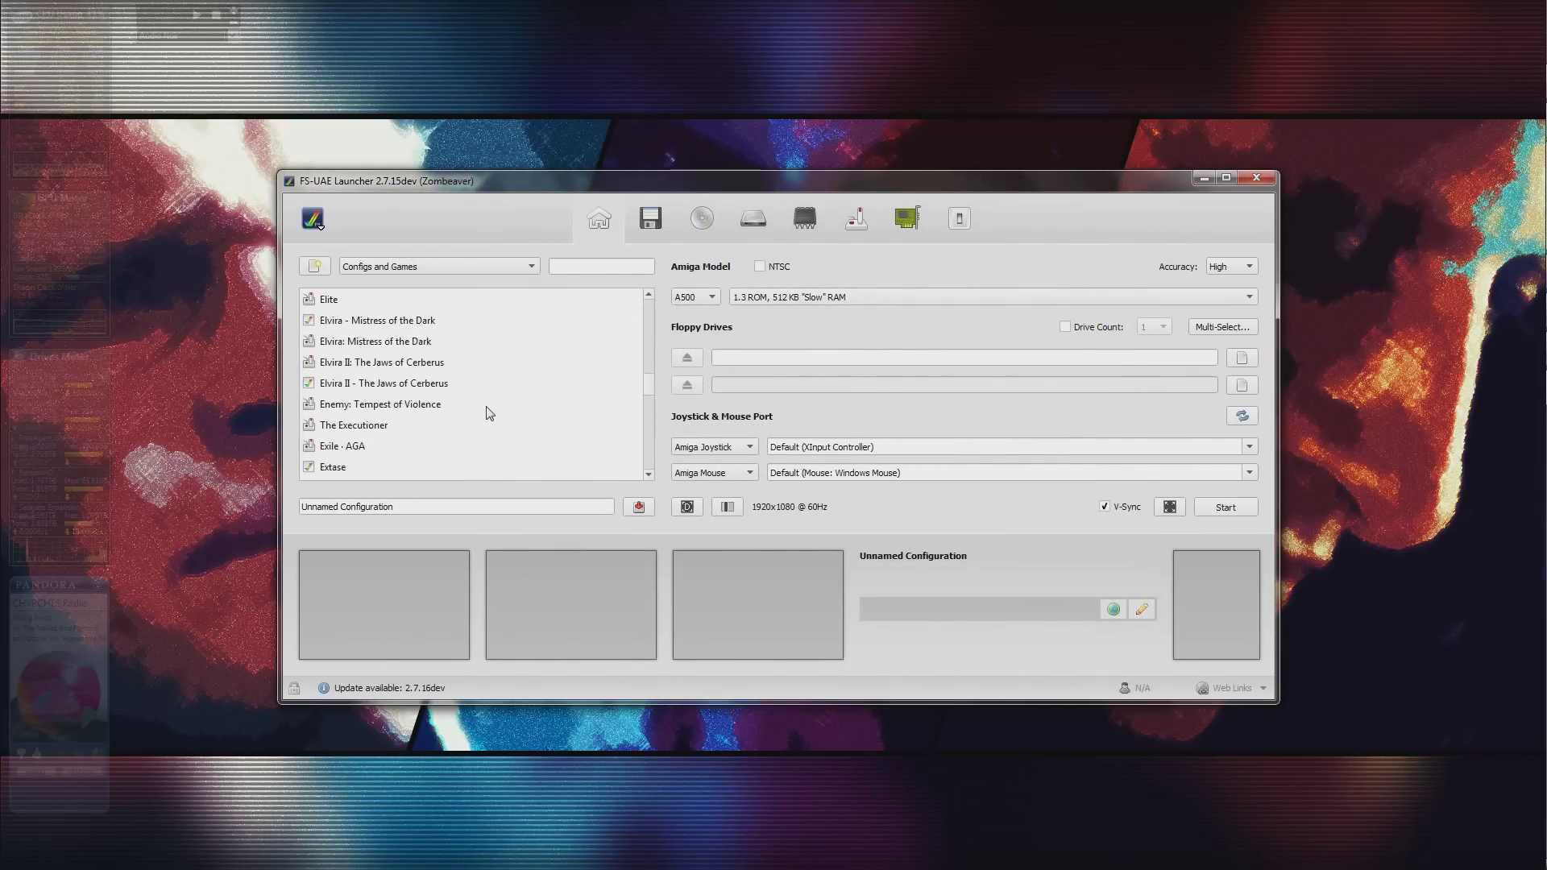
left_click(644, 237)
left_click(700, 235)
left_click(801, 234)
left_click(846, 232)
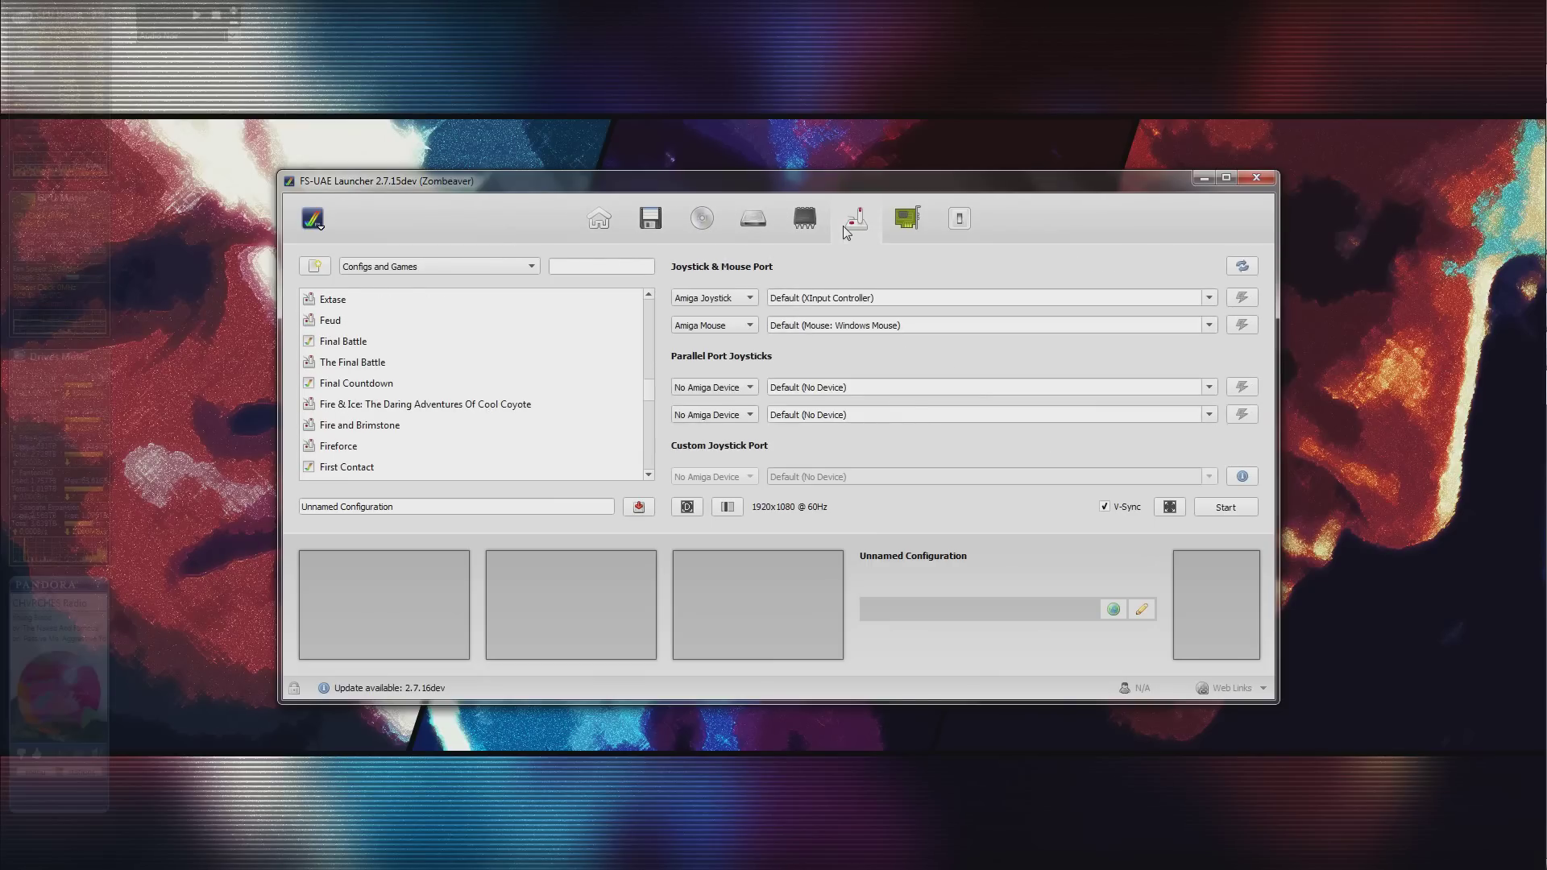
left_click(915, 238)
left_click(963, 237)
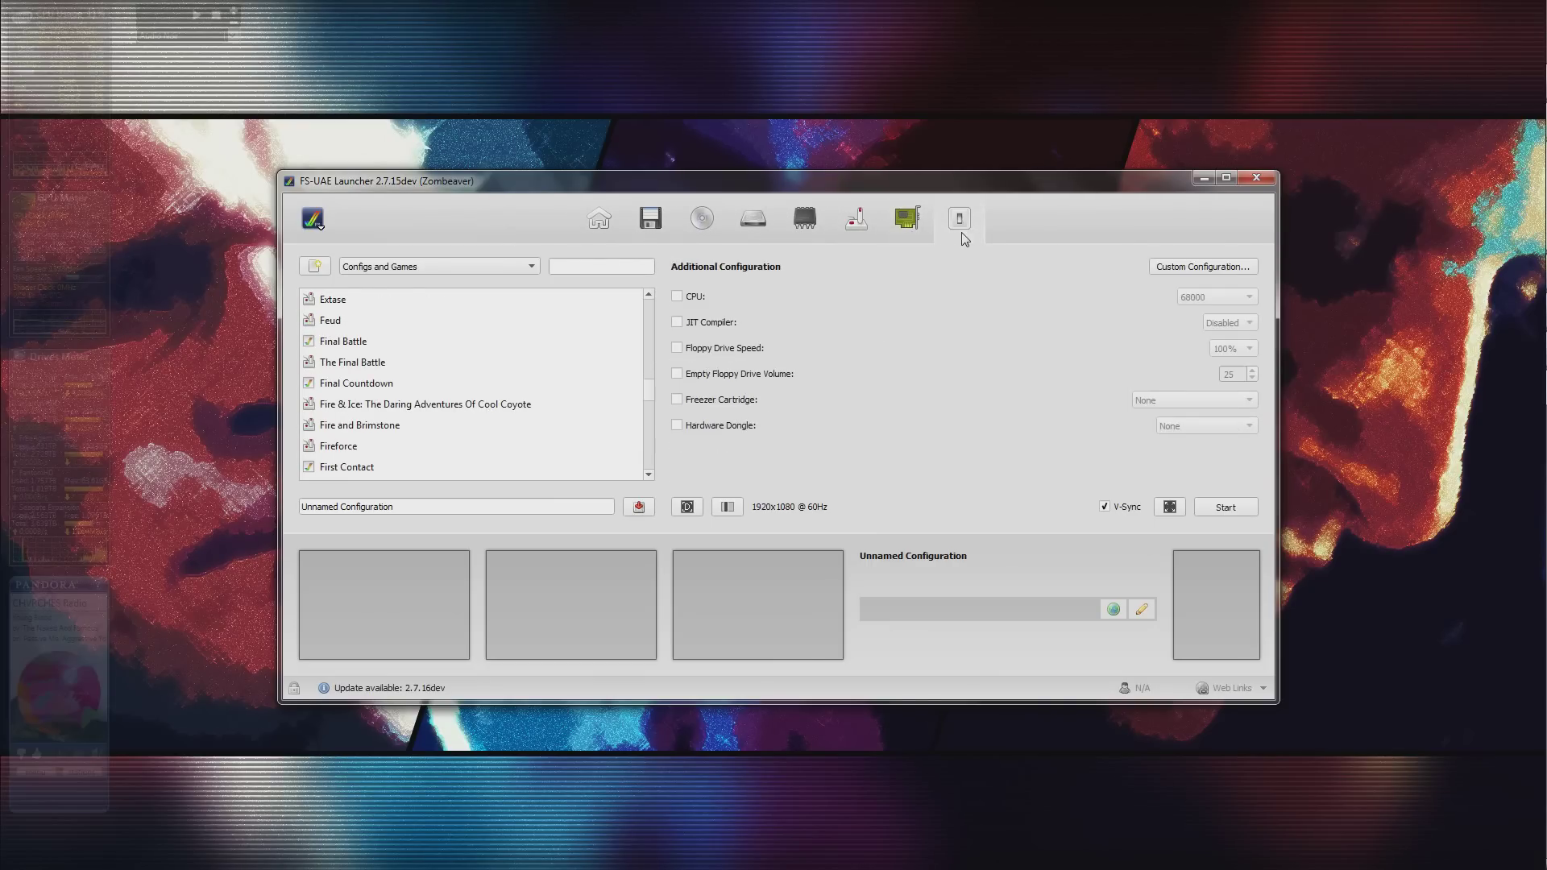
left_click(597, 233)
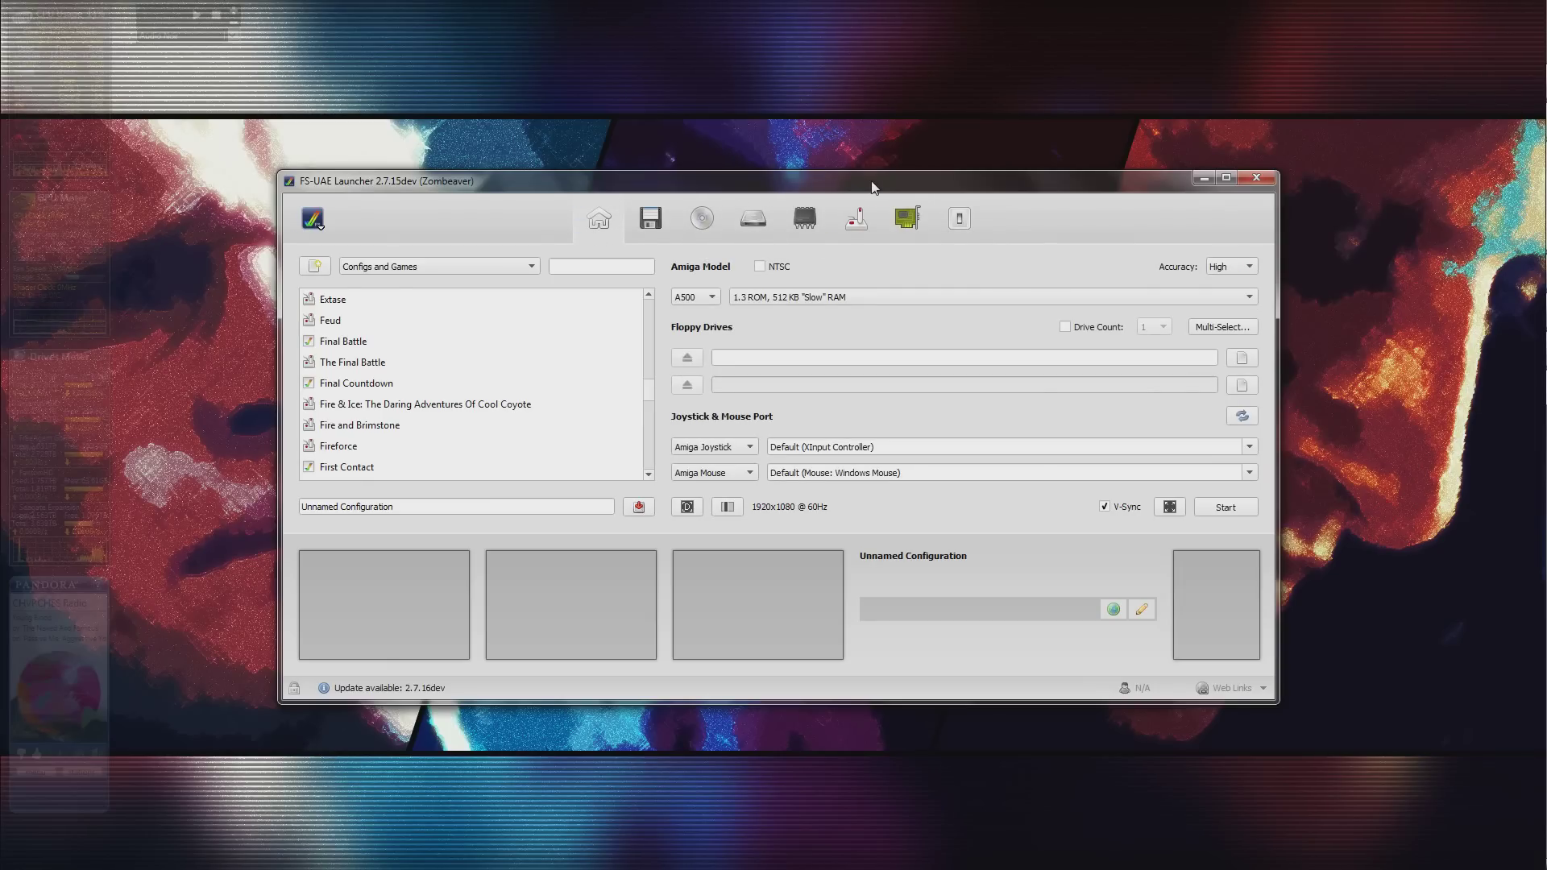
Browse further down the game list and show the entries for Hacker 2, Hacker, Gremlins 2, Hammerfist and the Heimdall configuration.
scroll(452, 402, "down", 10)
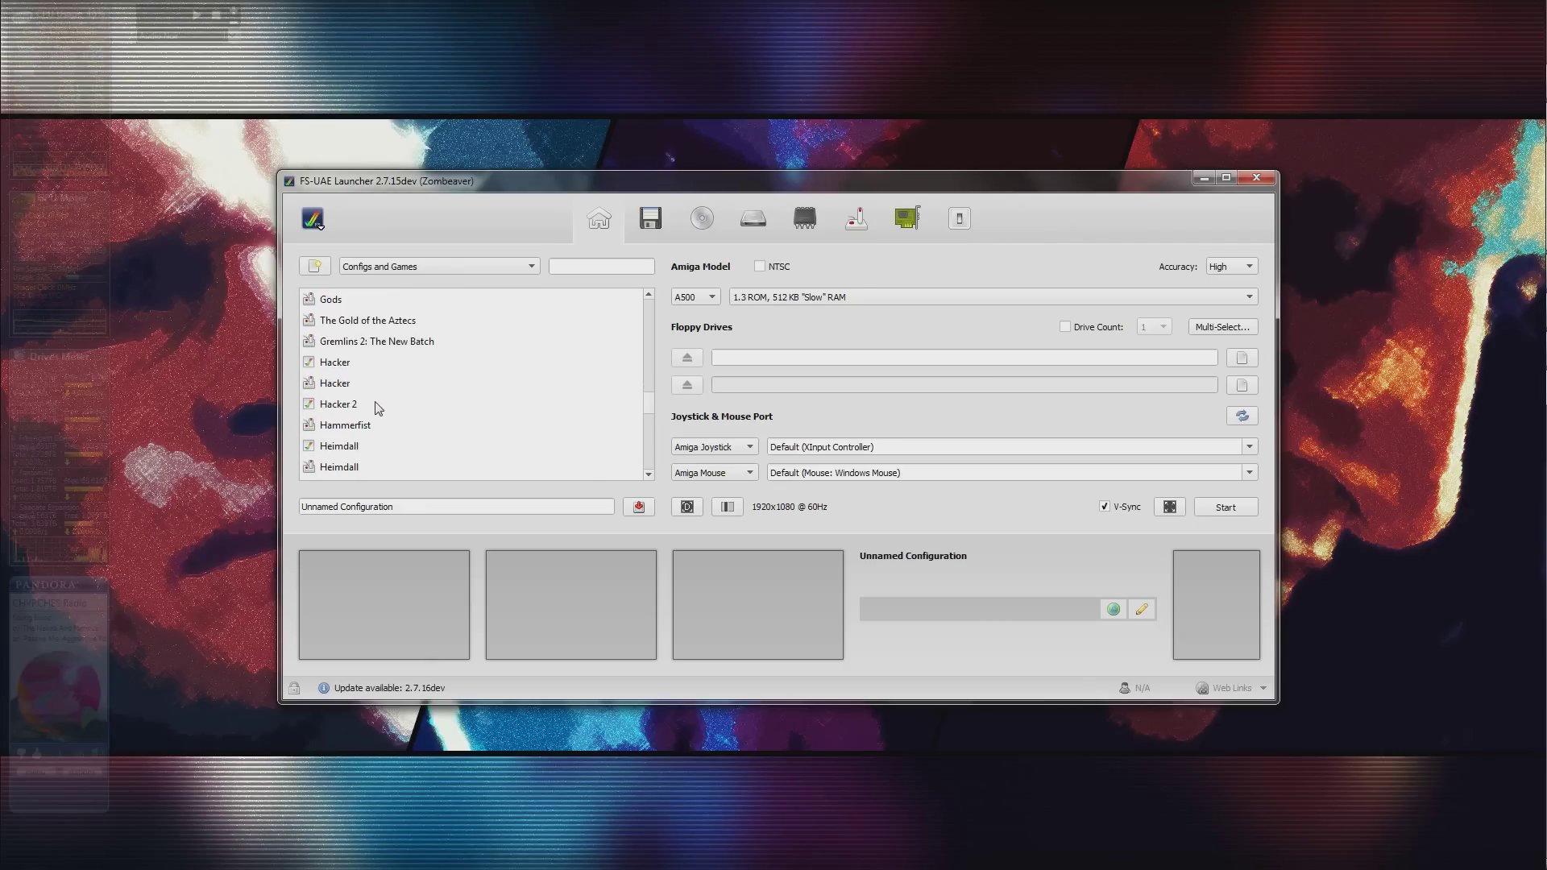
left_click(377, 407)
left_click(361, 381)
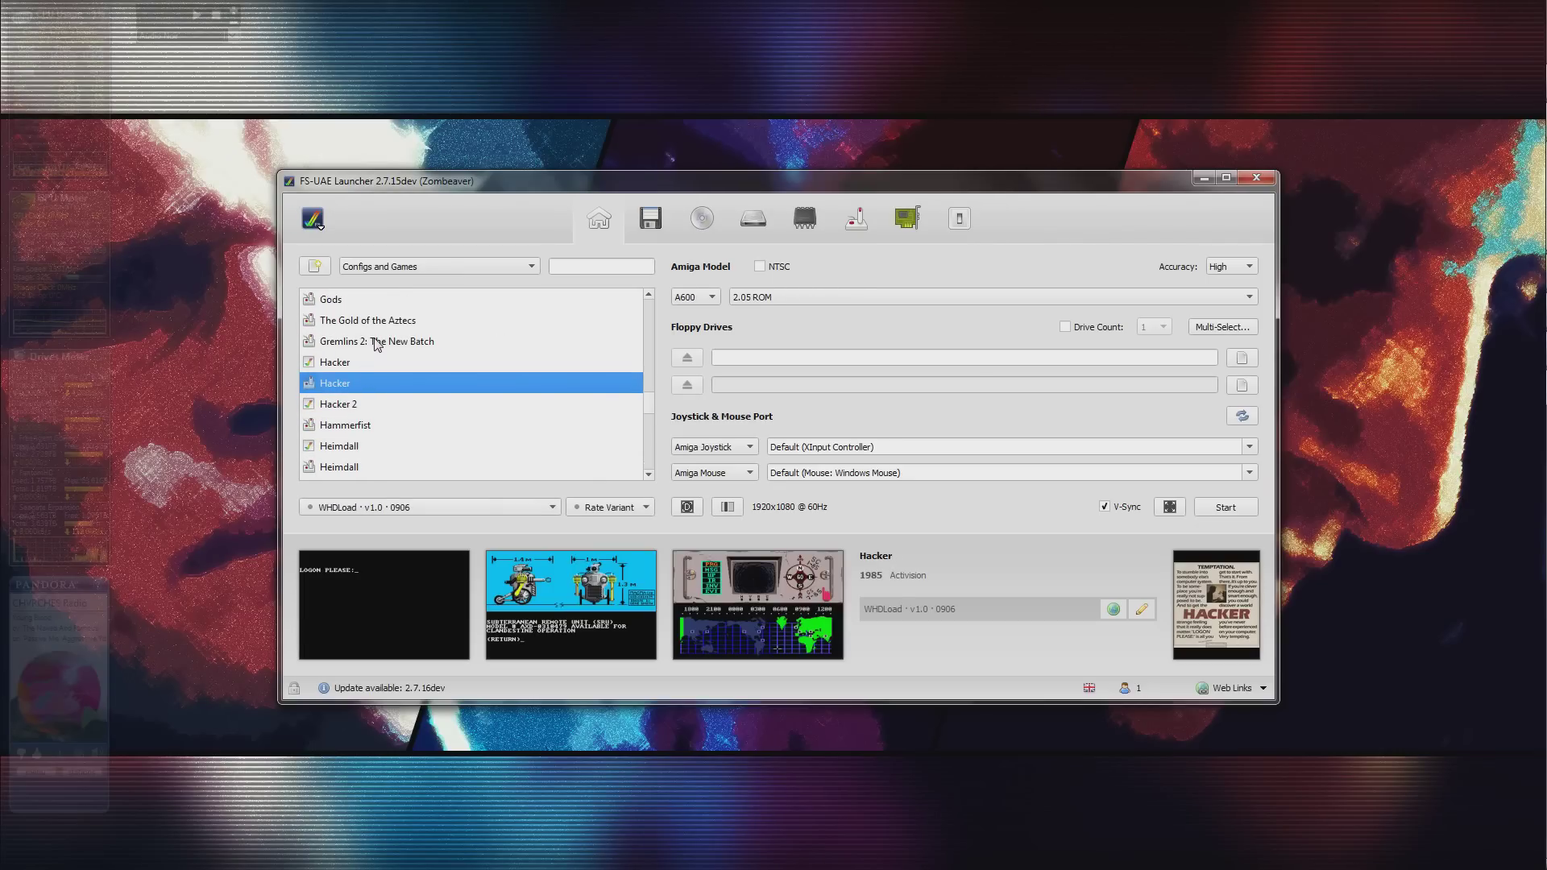
left_click(375, 343)
left_click(397, 426)
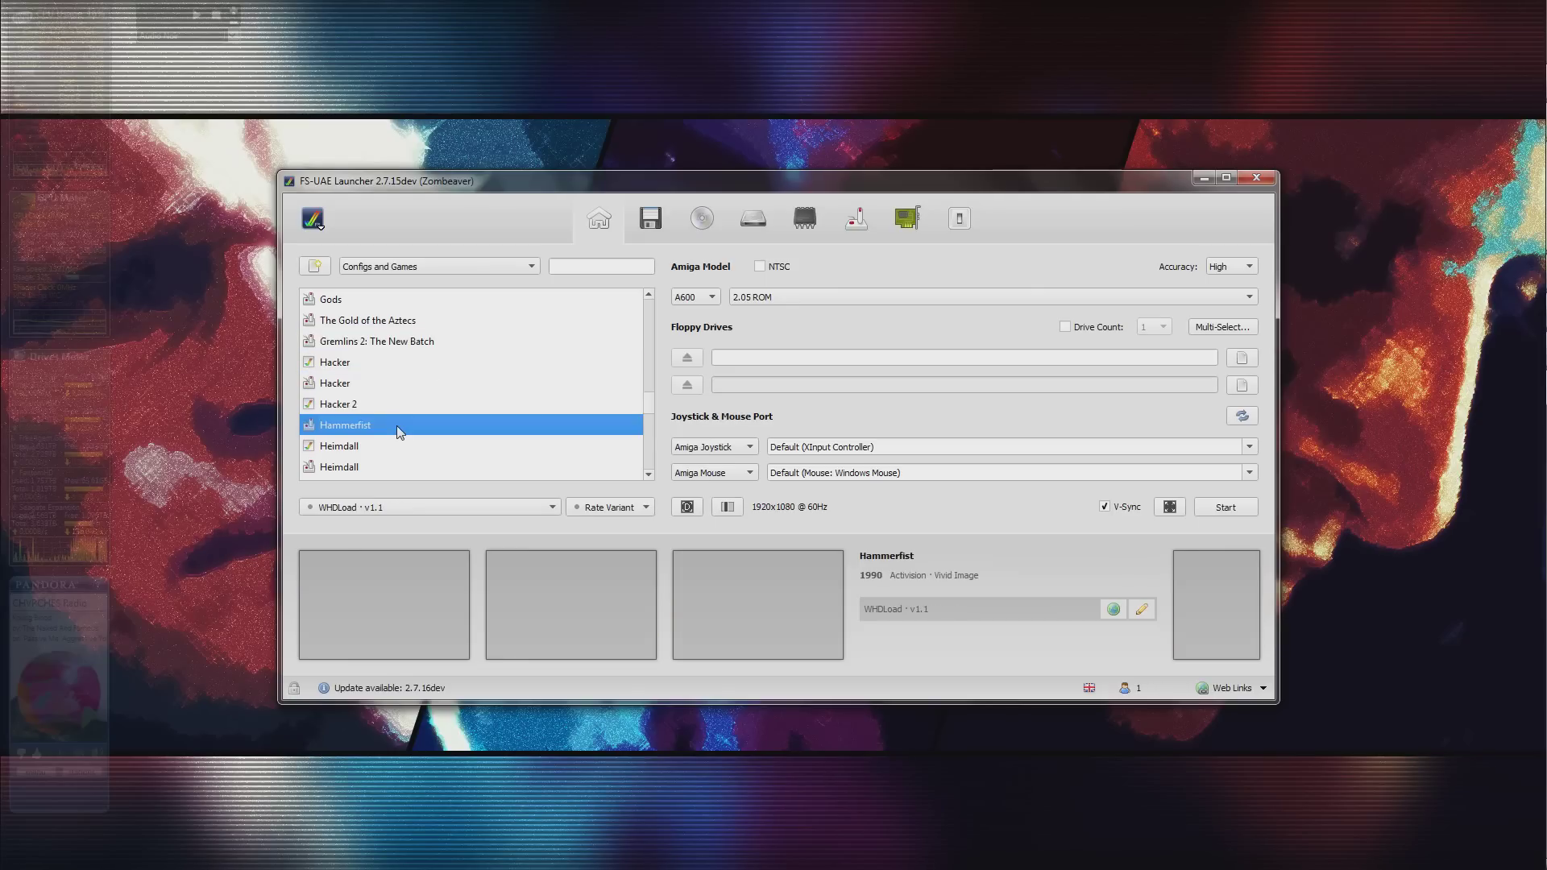
left_click(378, 447)
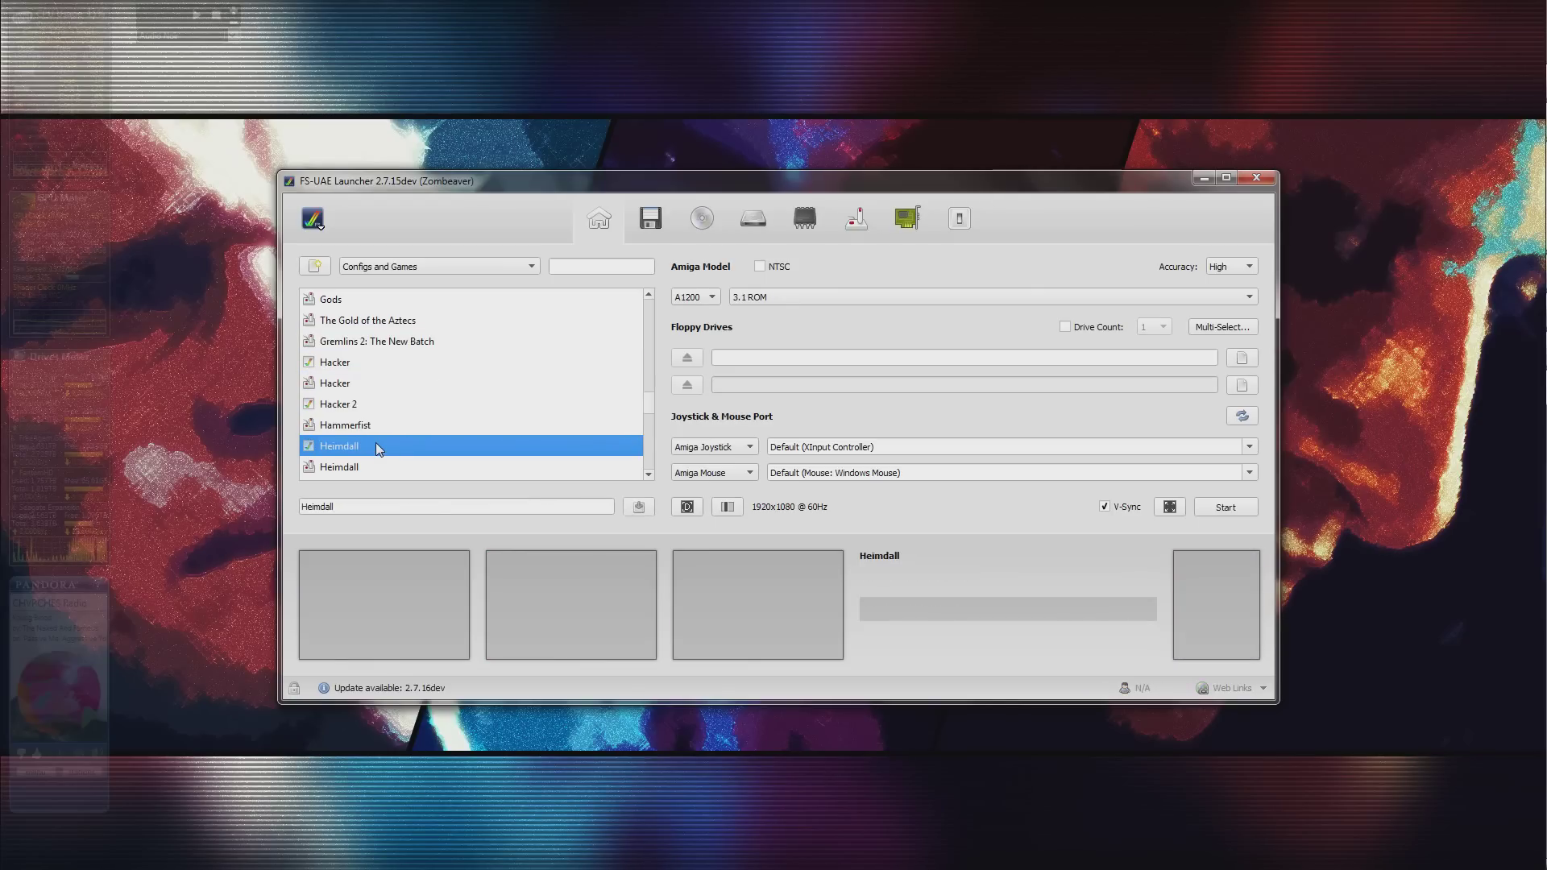
Show the game details and screenshots of the WHDLoad versions of Heimdall and HeroQuest.
scroll(375, 443, "down", 1)
left_click(379, 405)
scroll(399, 419, "down", 2)
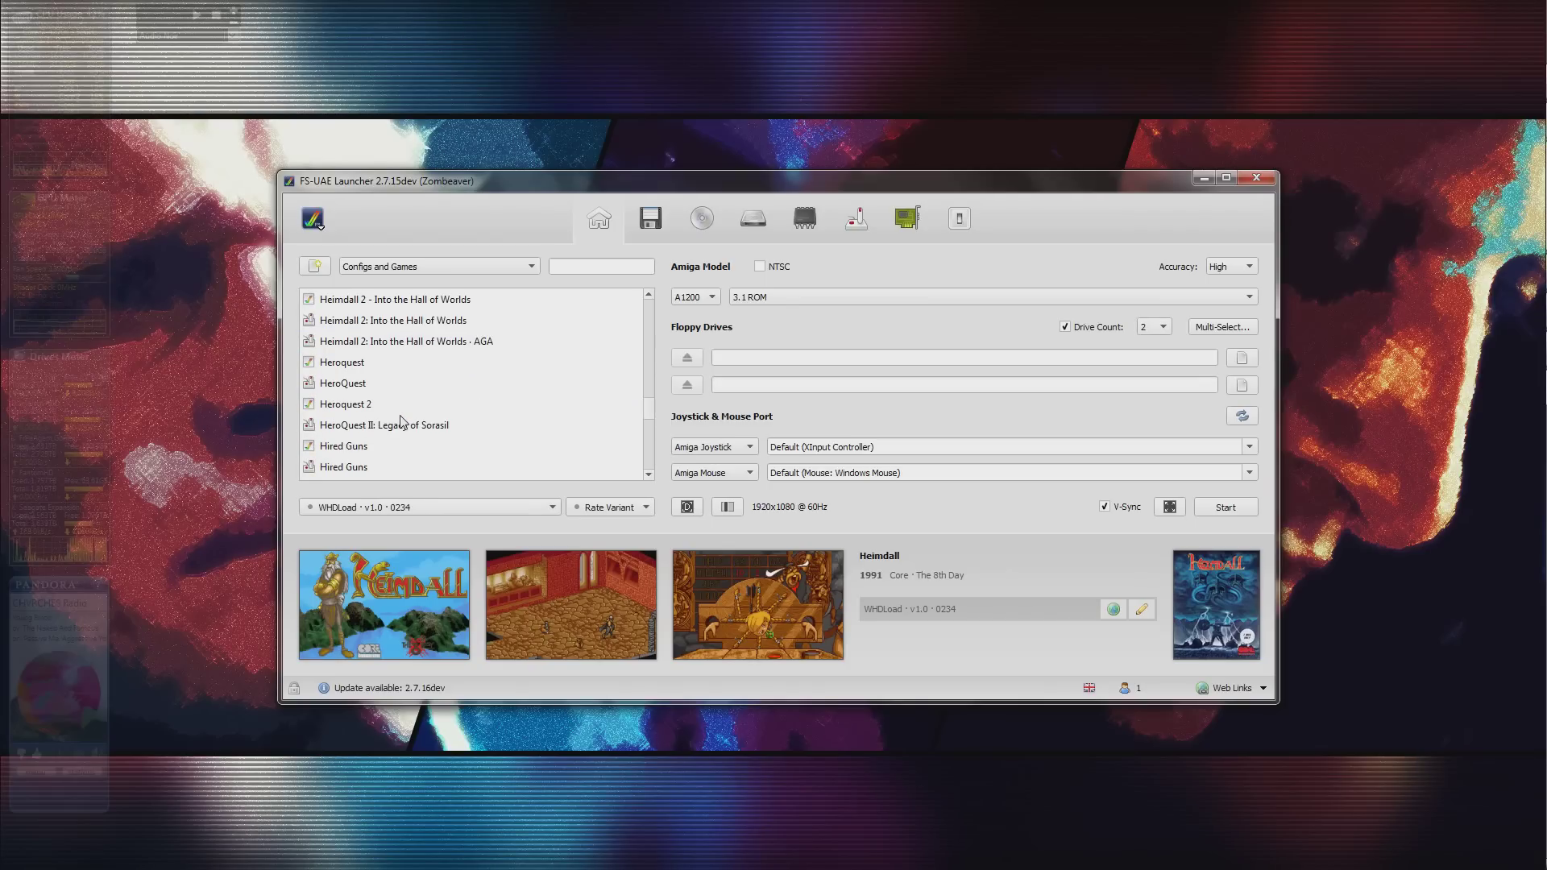
left_click(398, 384)
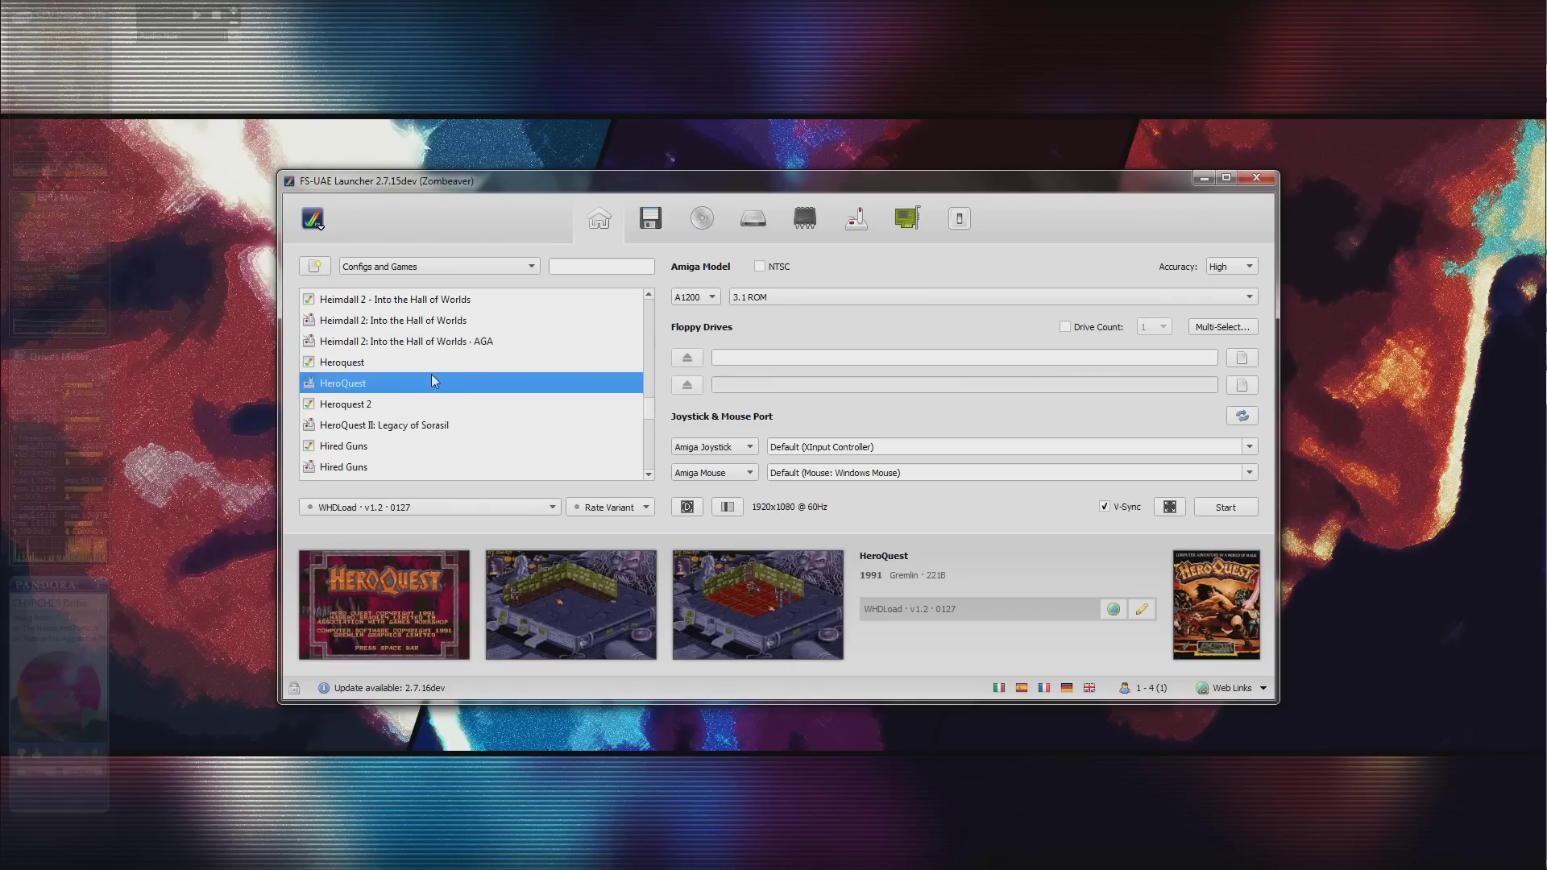
Browse the game list beyond HeroQuest and select Odyssey.
scroll(470, 370, "down", 3)
scroll(471, 371, "down", 3)
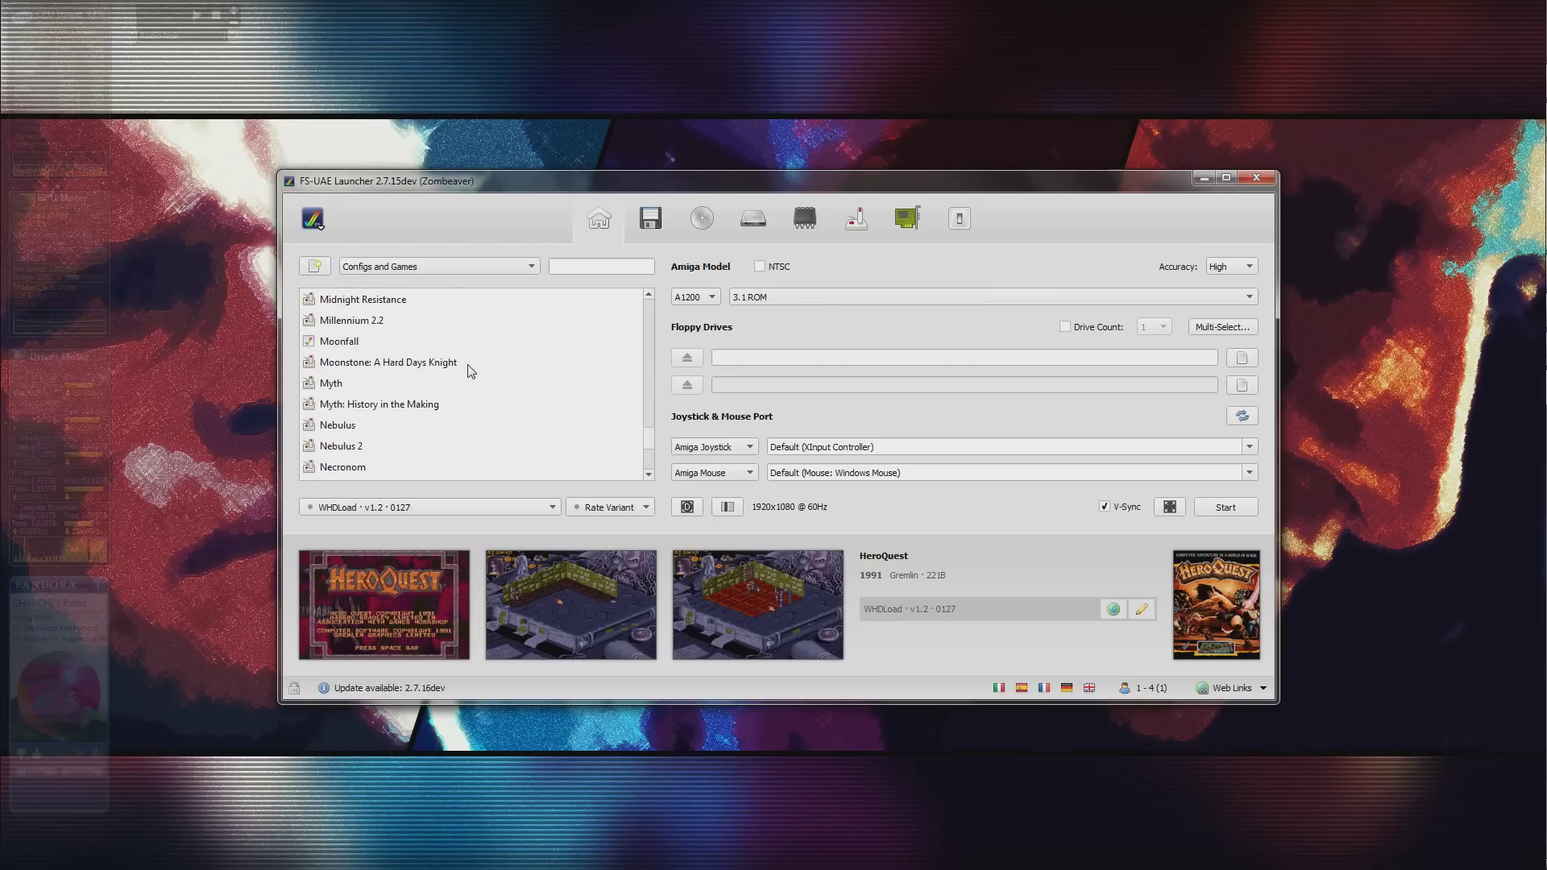
scroll(470, 370, "down", 5)
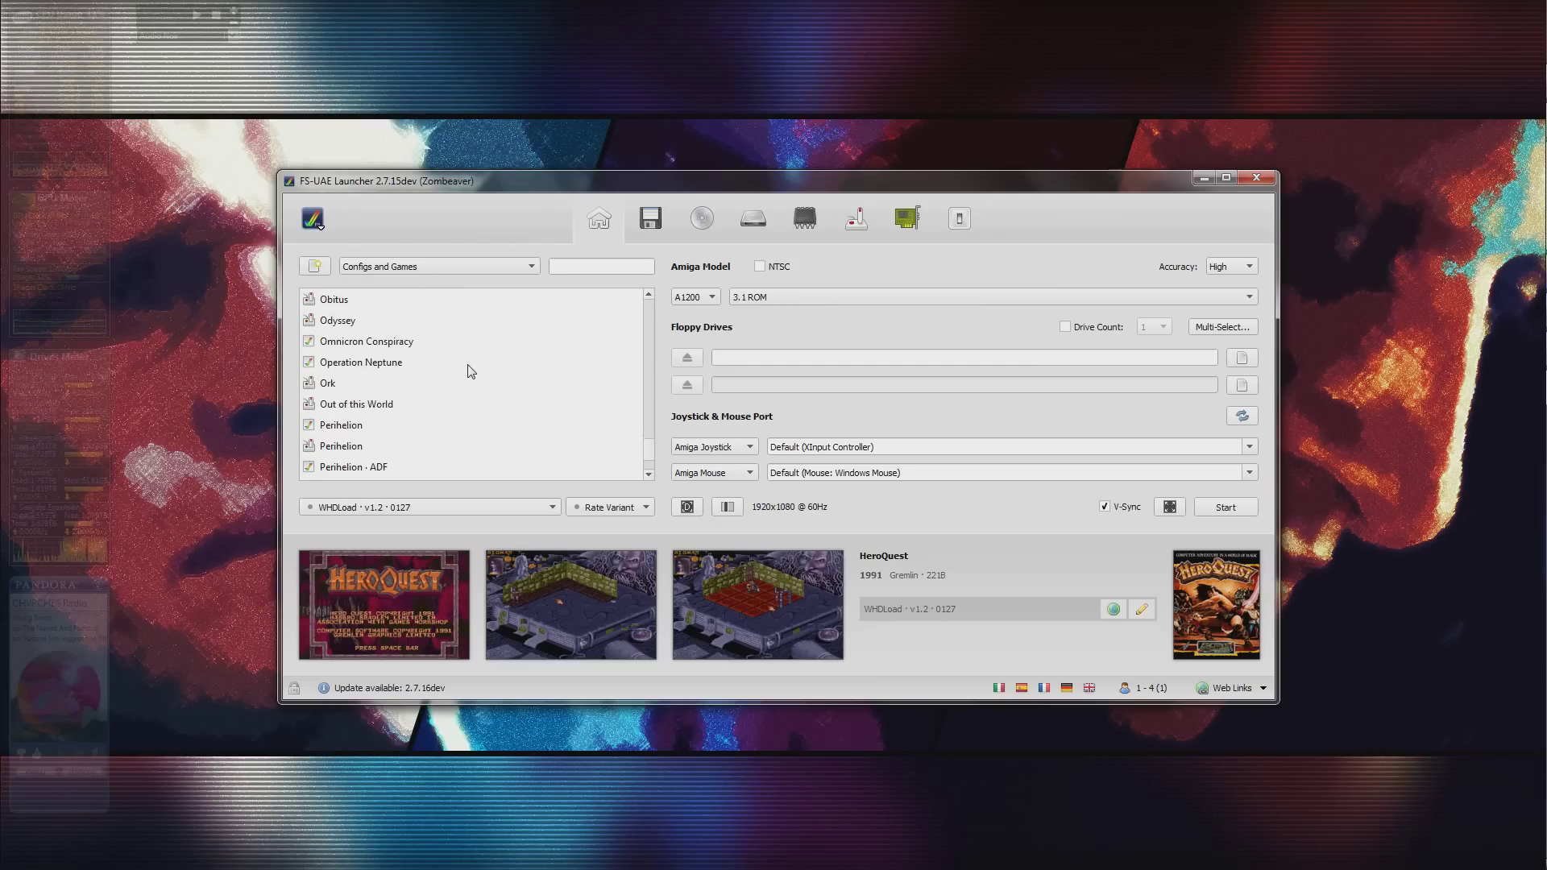
left_click(407, 322)
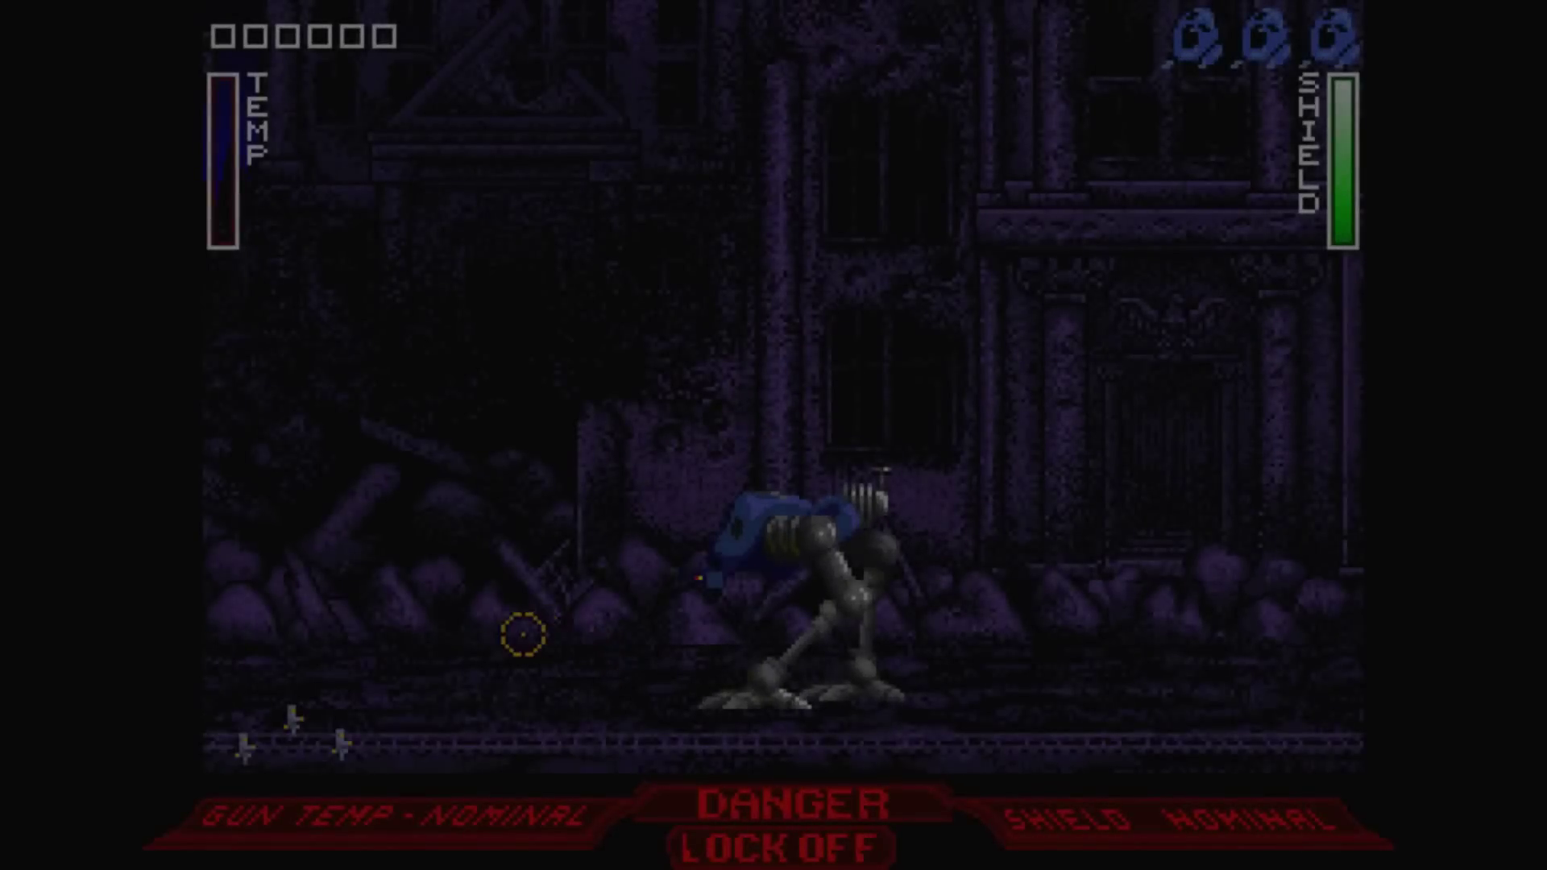
mouse_move(346, 740)
left_mouse_down()
mouse_move(298, 621)
mouse_move(249, 751)
mouse_move(304, 684)
mouse_move(611, 680)
mouse_move(677, 718)
mouse_move(640, 762)
mouse_move(556, 737)
left_mouse_up()
left_click(482, 709)
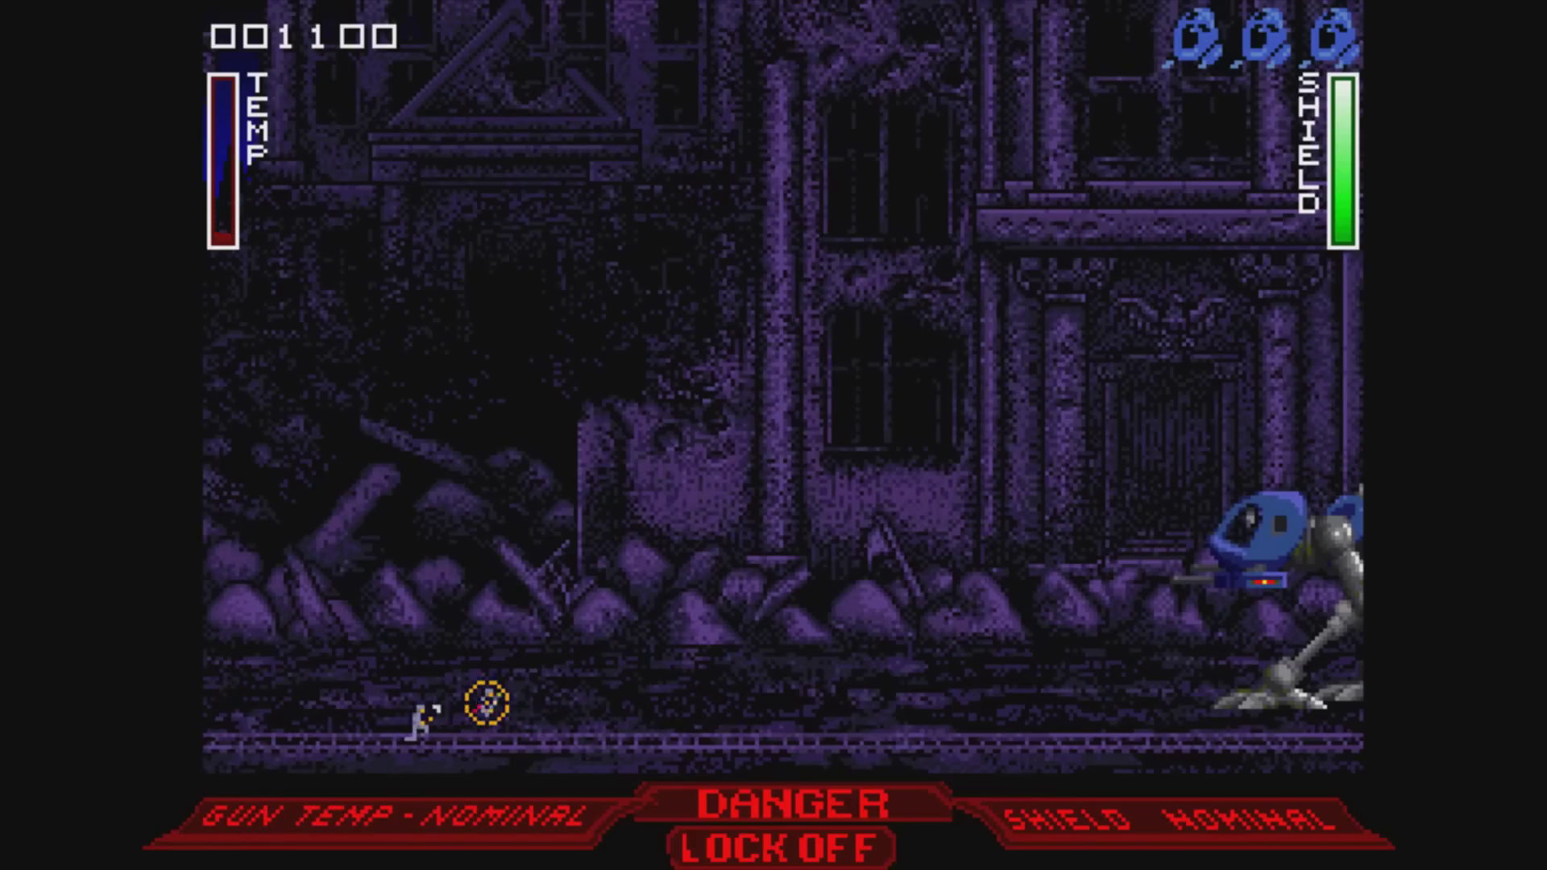
left_click(427, 736)
key("Left")
key("Left")
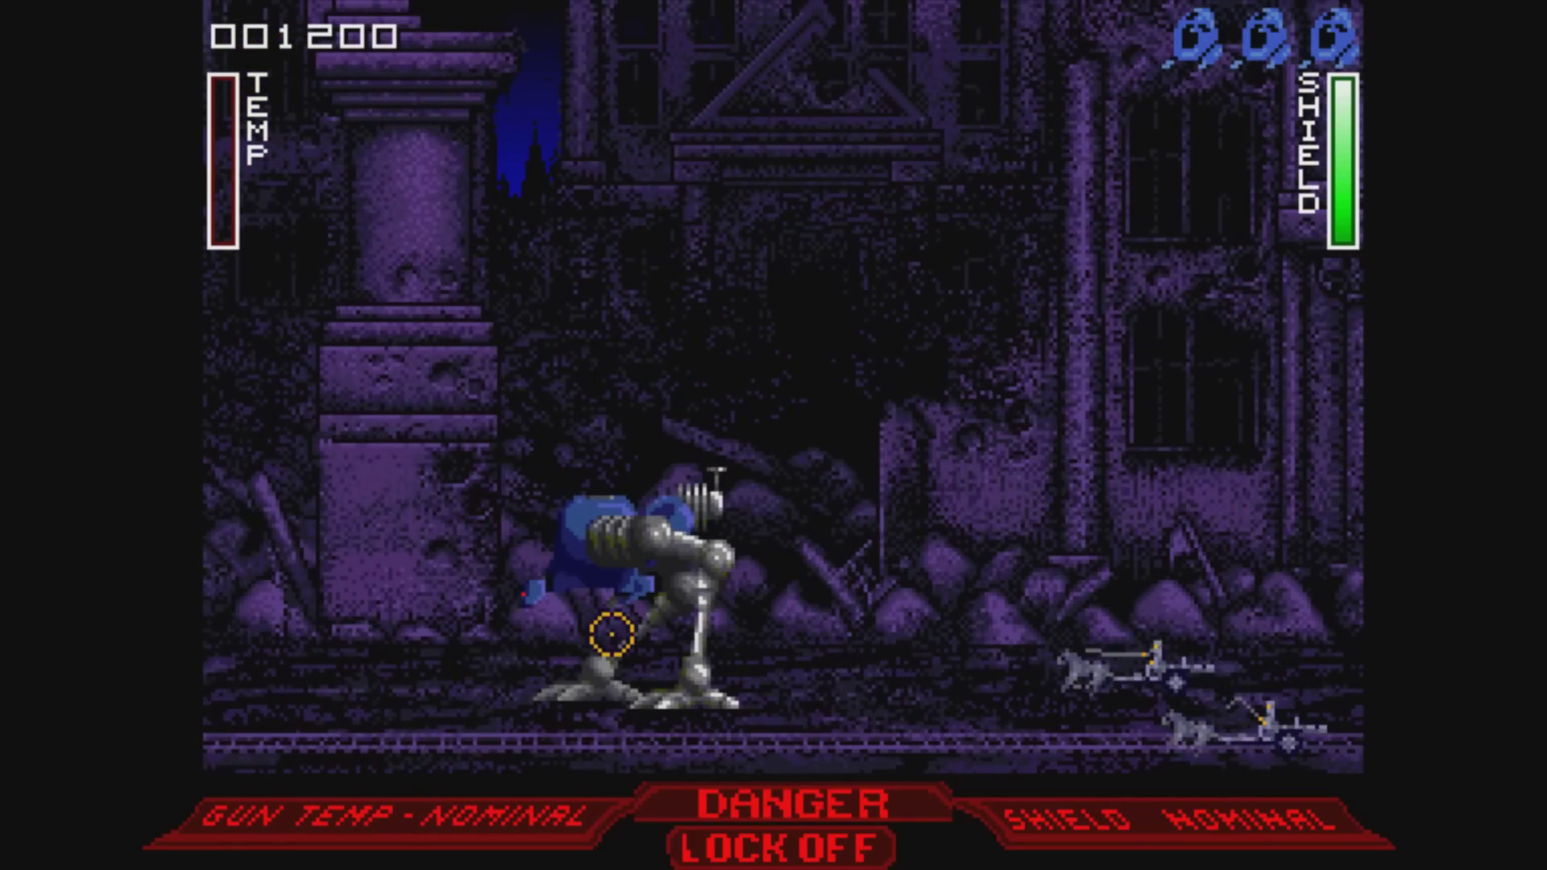
key("Right")
left_click(684, 674)
key("Right")
mouse_move(684, 675)
left_mouse_down()
mouse_move(639, 680)
mouse_move(656, 698)
mouse_move(777, 602)
mouse_move(709, 666)
mouse_move(663, 643)
mouse_move(594, 728)
mouse_move(720, 561)
mouse_move(770, 652)
mouse_move(704, 680)
left_mouse_up()
key("Right")
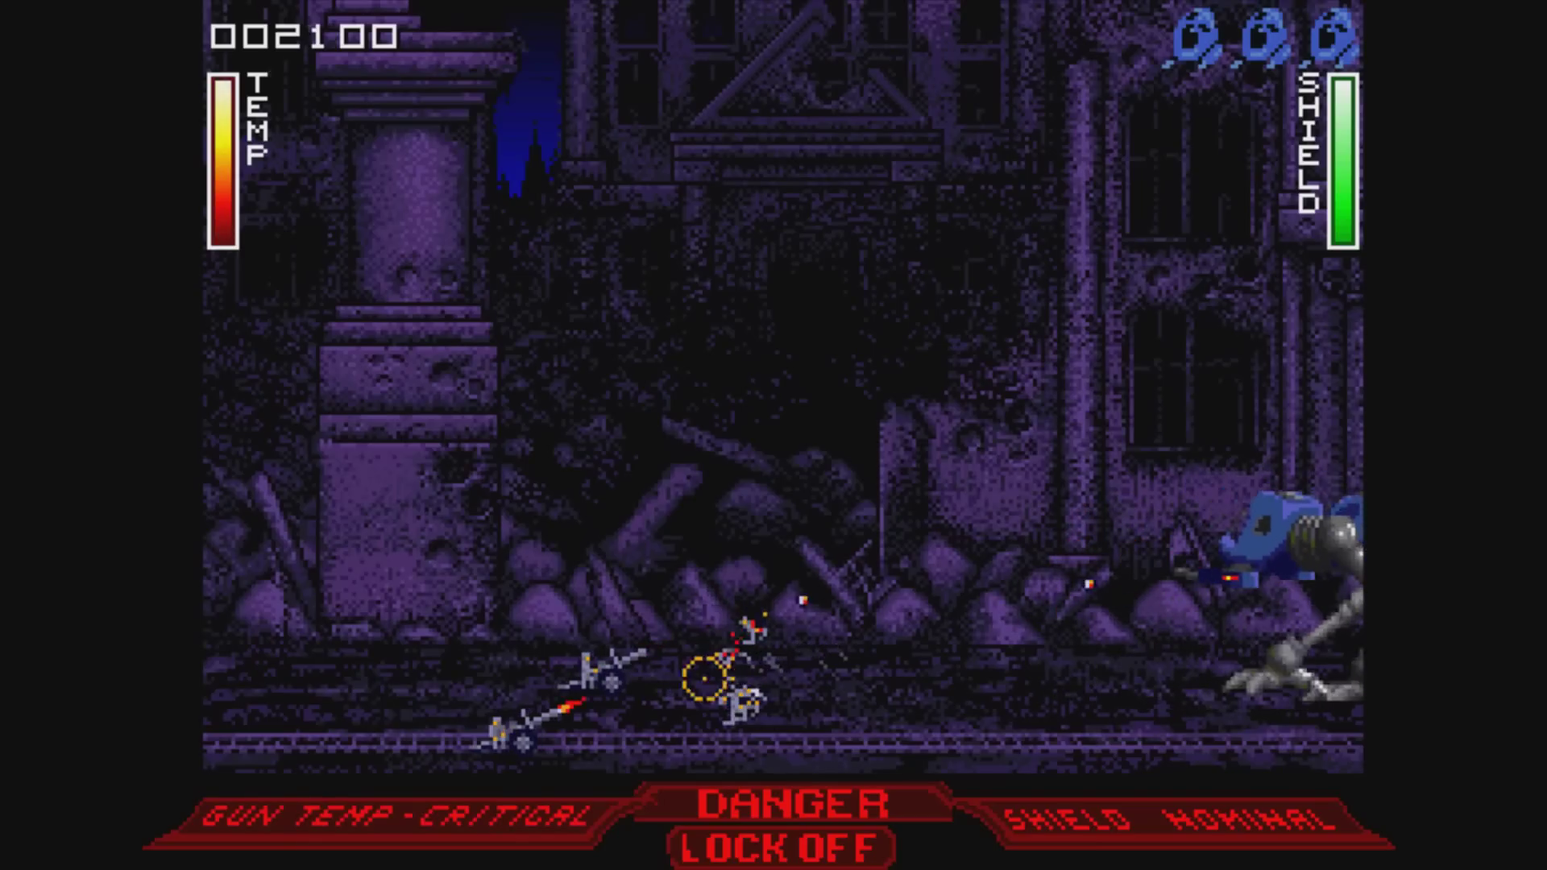
mouse_move(1061, 680)
left_mouse_down()
mouse_move(978, 712)
mouse_move(971, 648)
left_mouse_up()
key("Left")
key("Left")
mouse_move(717, 618)
left_mouse_down()
mouse_move(566, 715)
mouse_move(524, 712)
mouse_move(501, 736)
left_mouse_up()
key("Left")
key("Left")
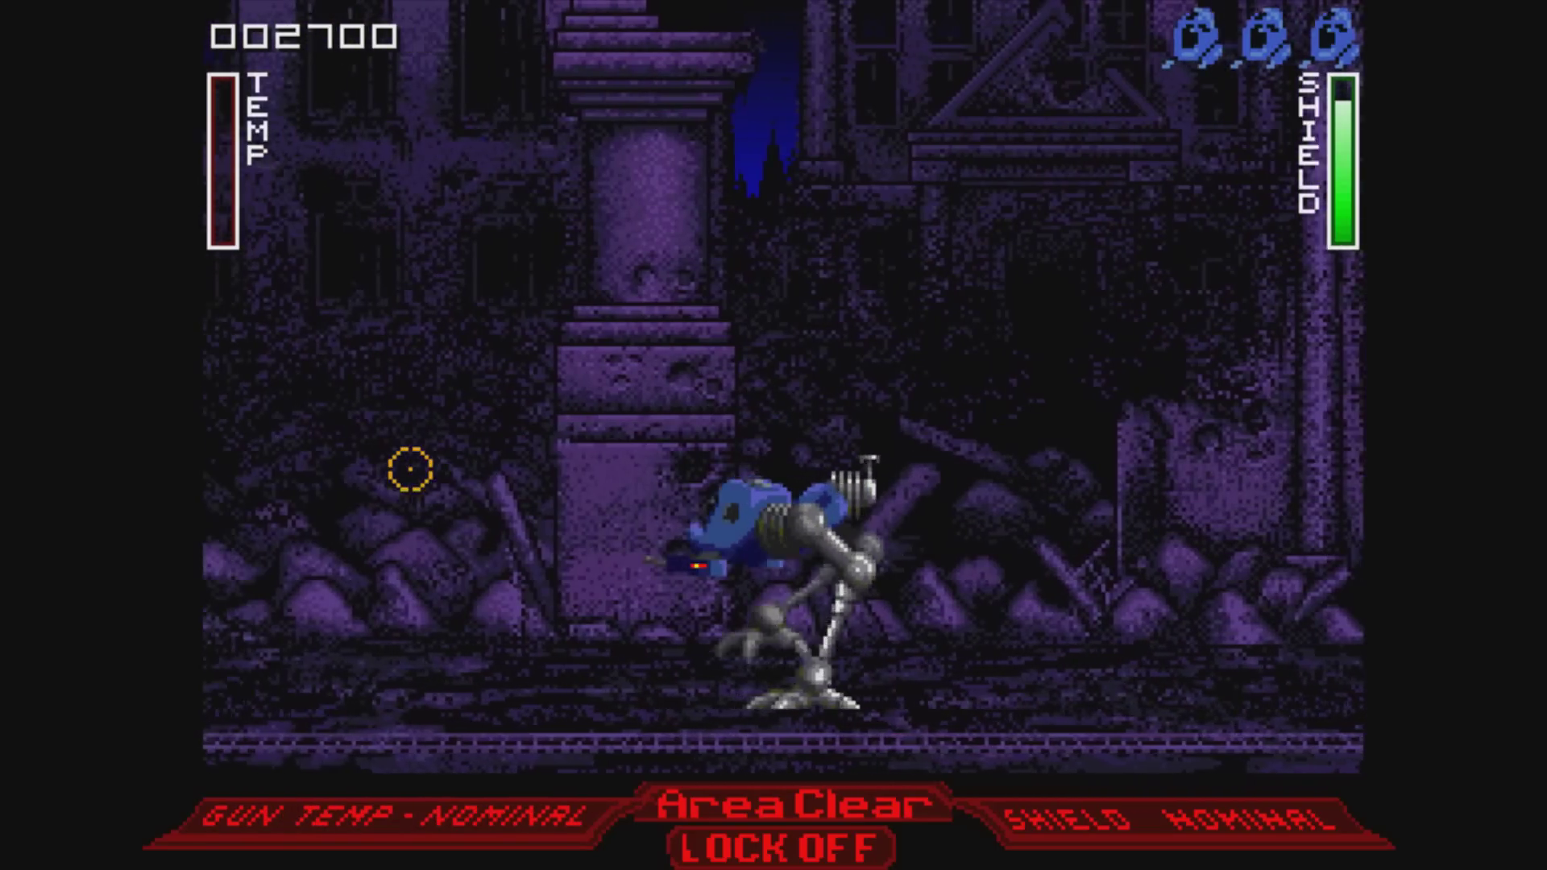
key("Right")
mouse_move(282, 688)
left_mouse_down()
mouse_move(365, 690)
mouse_move(535, 639)
mouse_move(668, 662)
mouse_move(649, 625)
mouse_move(528, 615)
mouse_move(532, 632)
left_mouse_up()
key("Right")
mouse_move(556, 728)
left_mouse_down()
mouse_move(674, 714)
mouse_move(321, 708)
mouse_move(374, 562)
mouse_move(341, 630)
left_mouse_up()
key("Left")
key("Left")
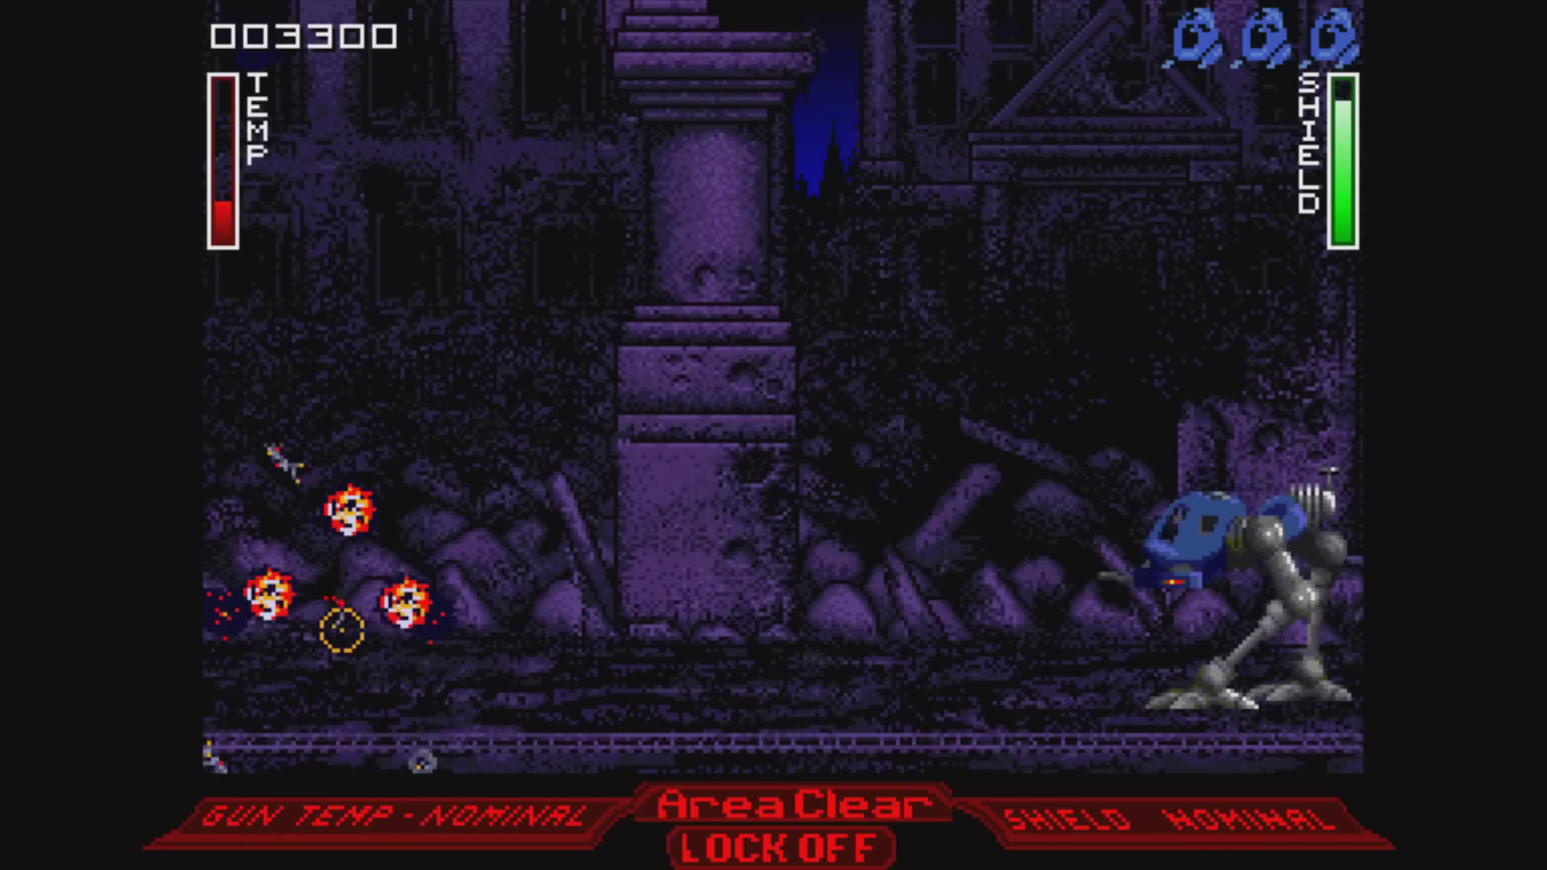
key("Left")
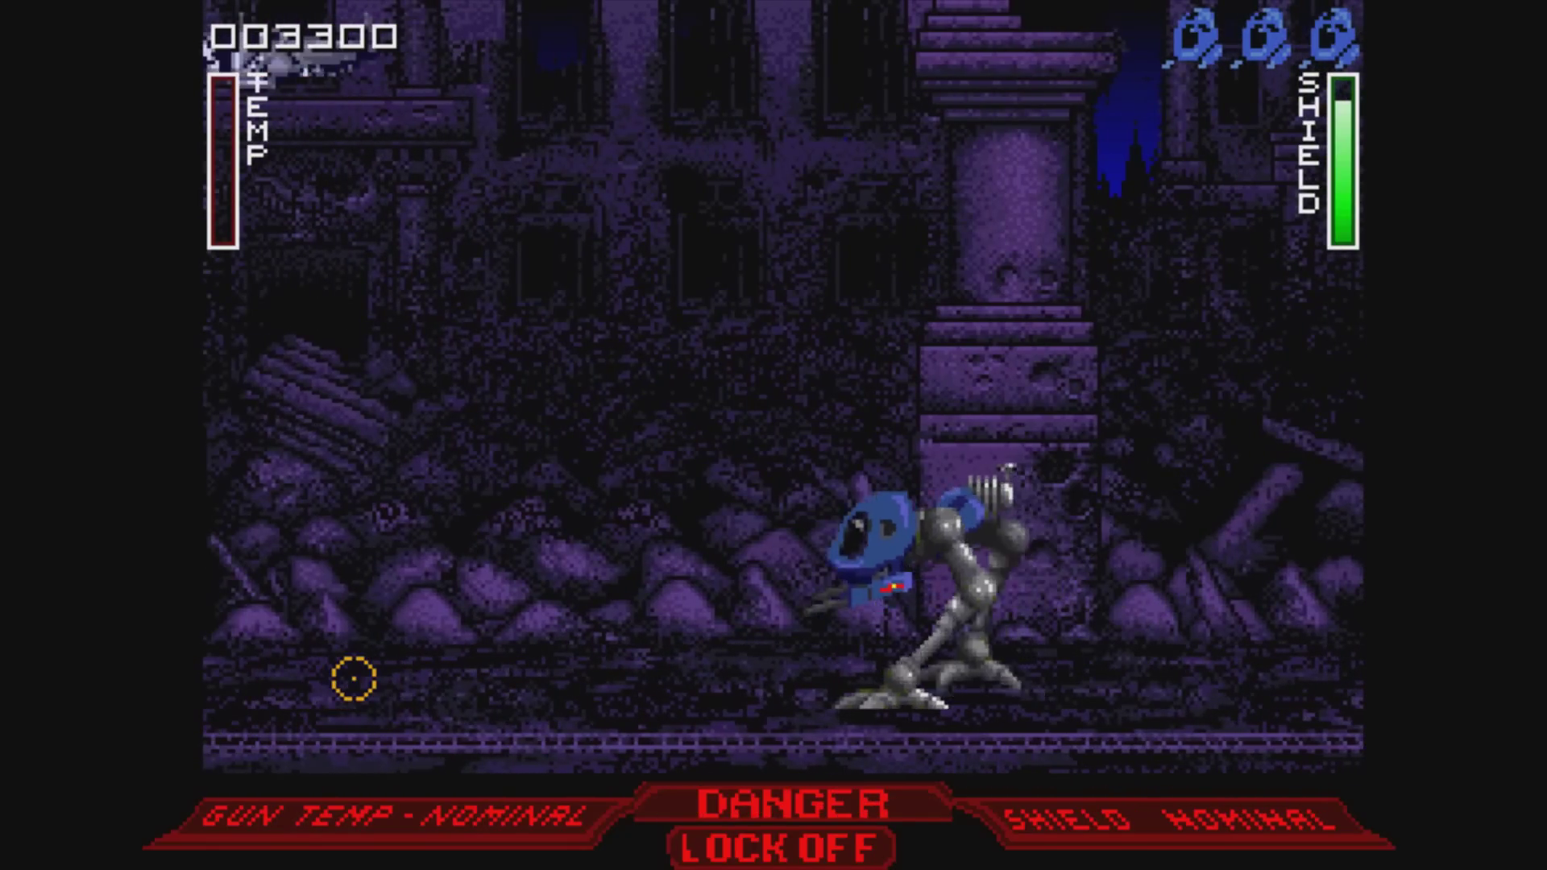
key("Right")
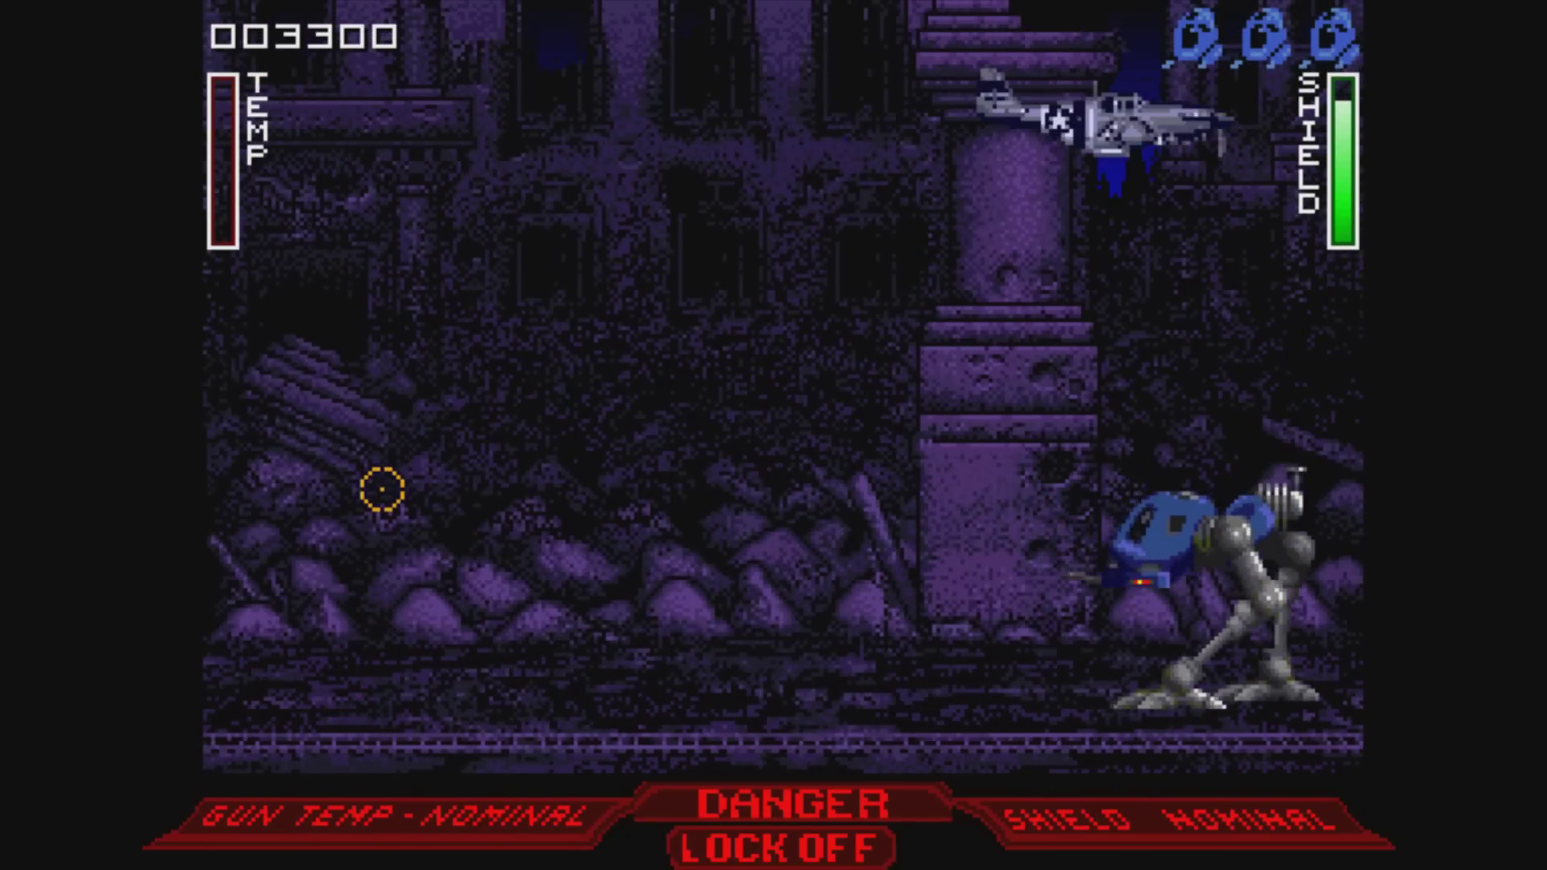
key("Left")
key("Left")
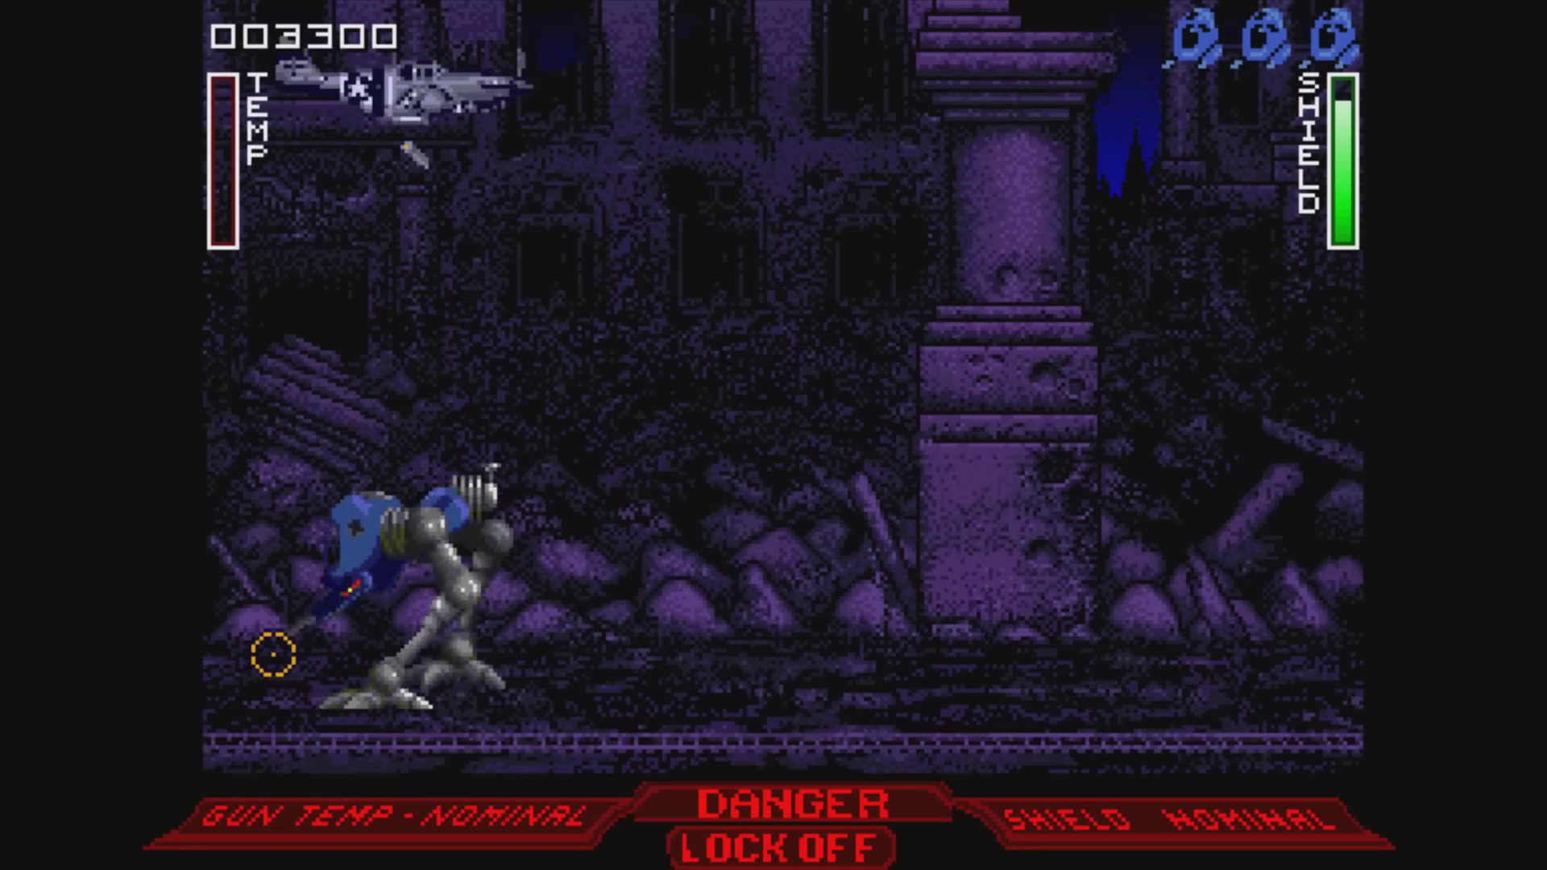
key("Right")
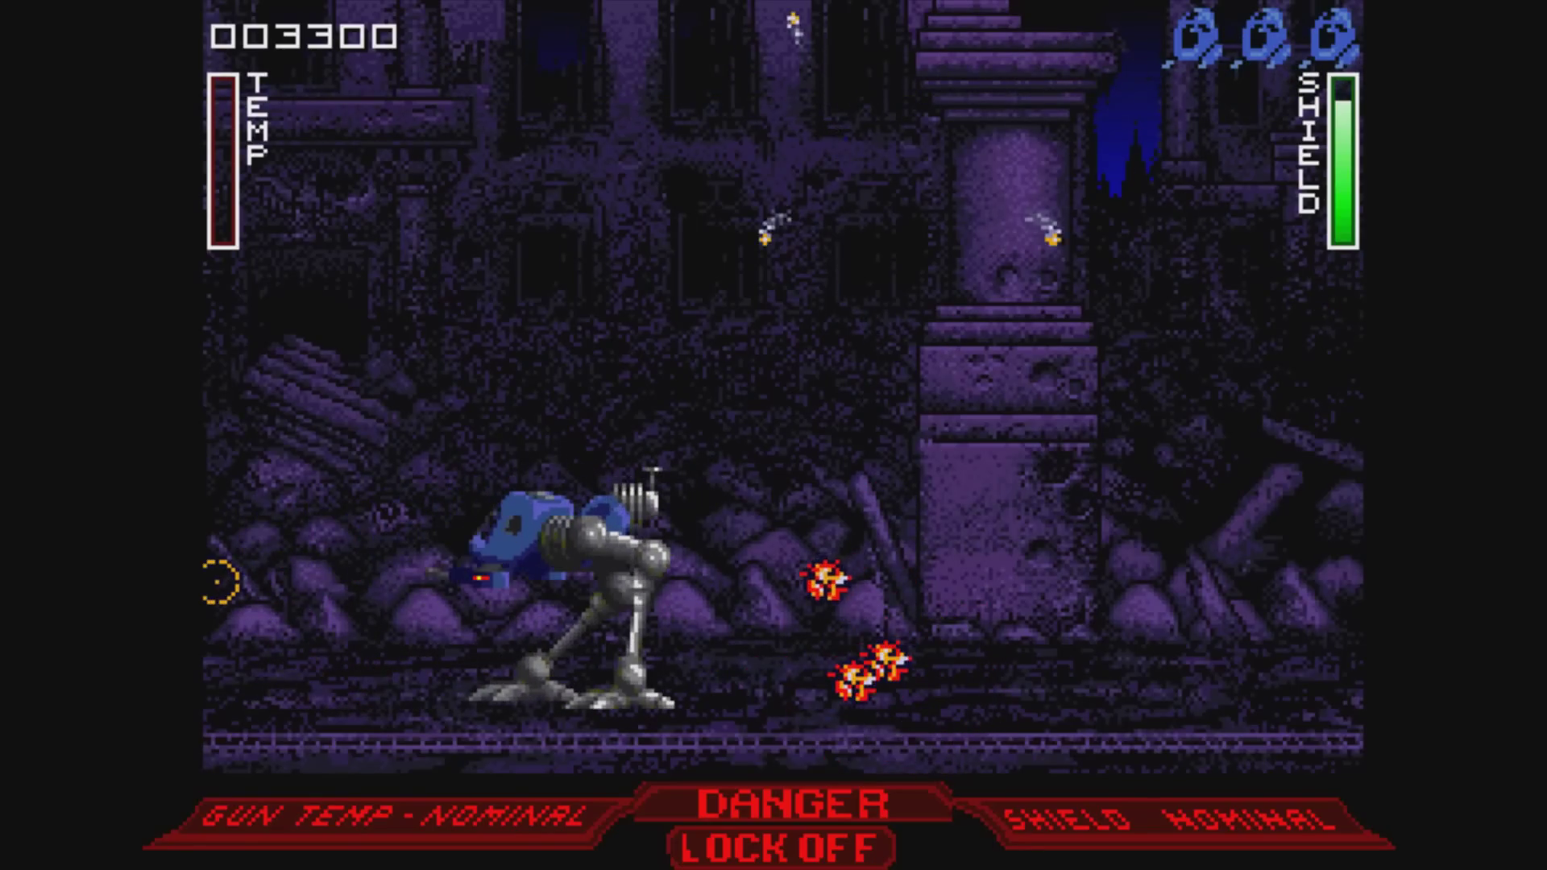
key("Left")
key("Right")
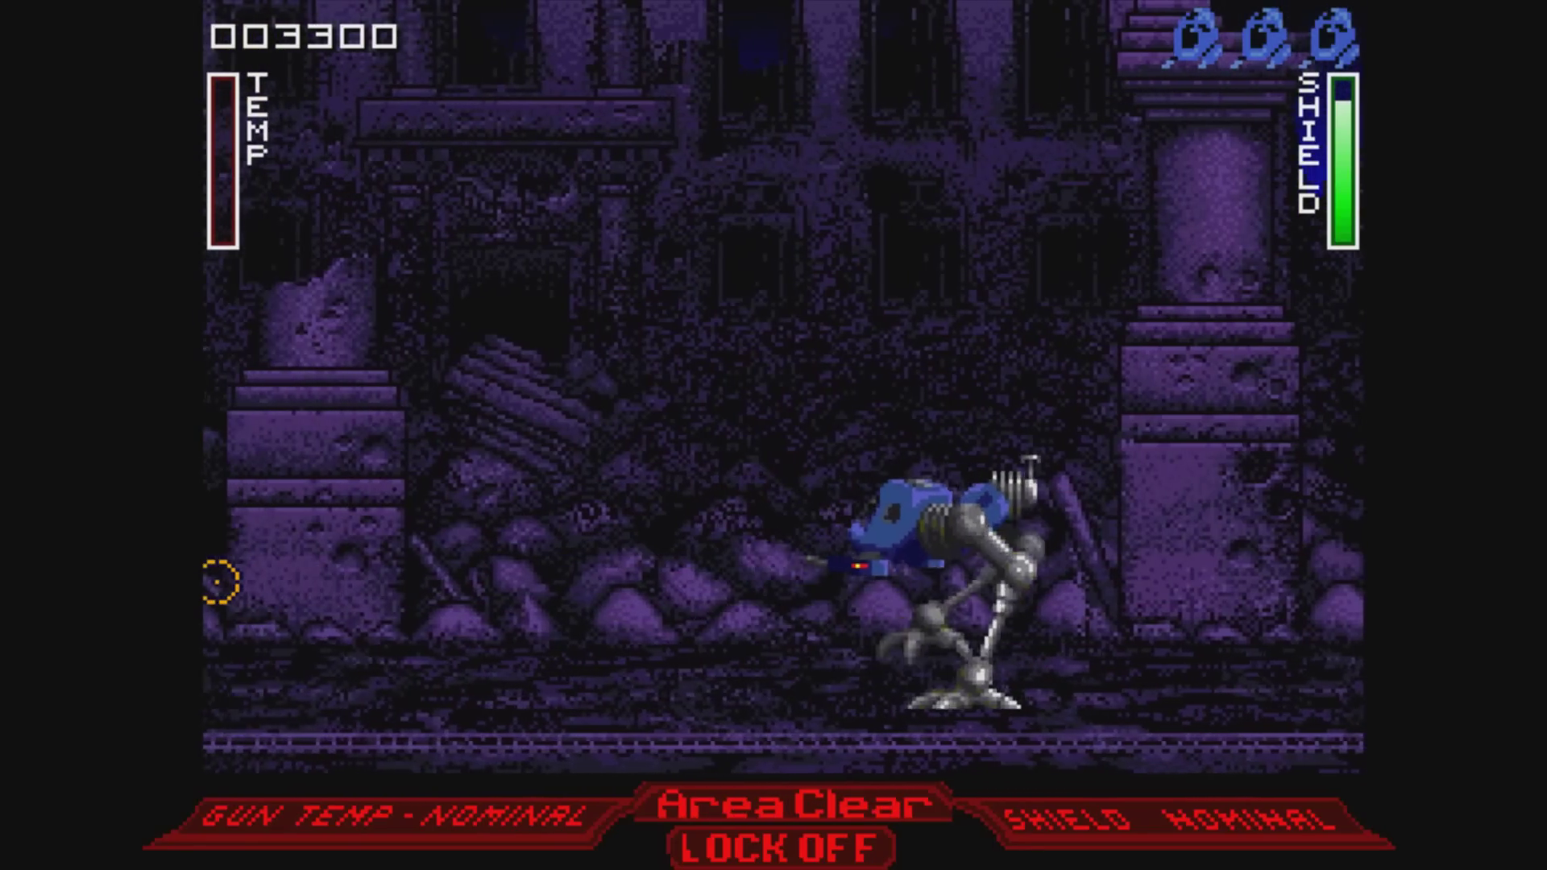
key("Right")
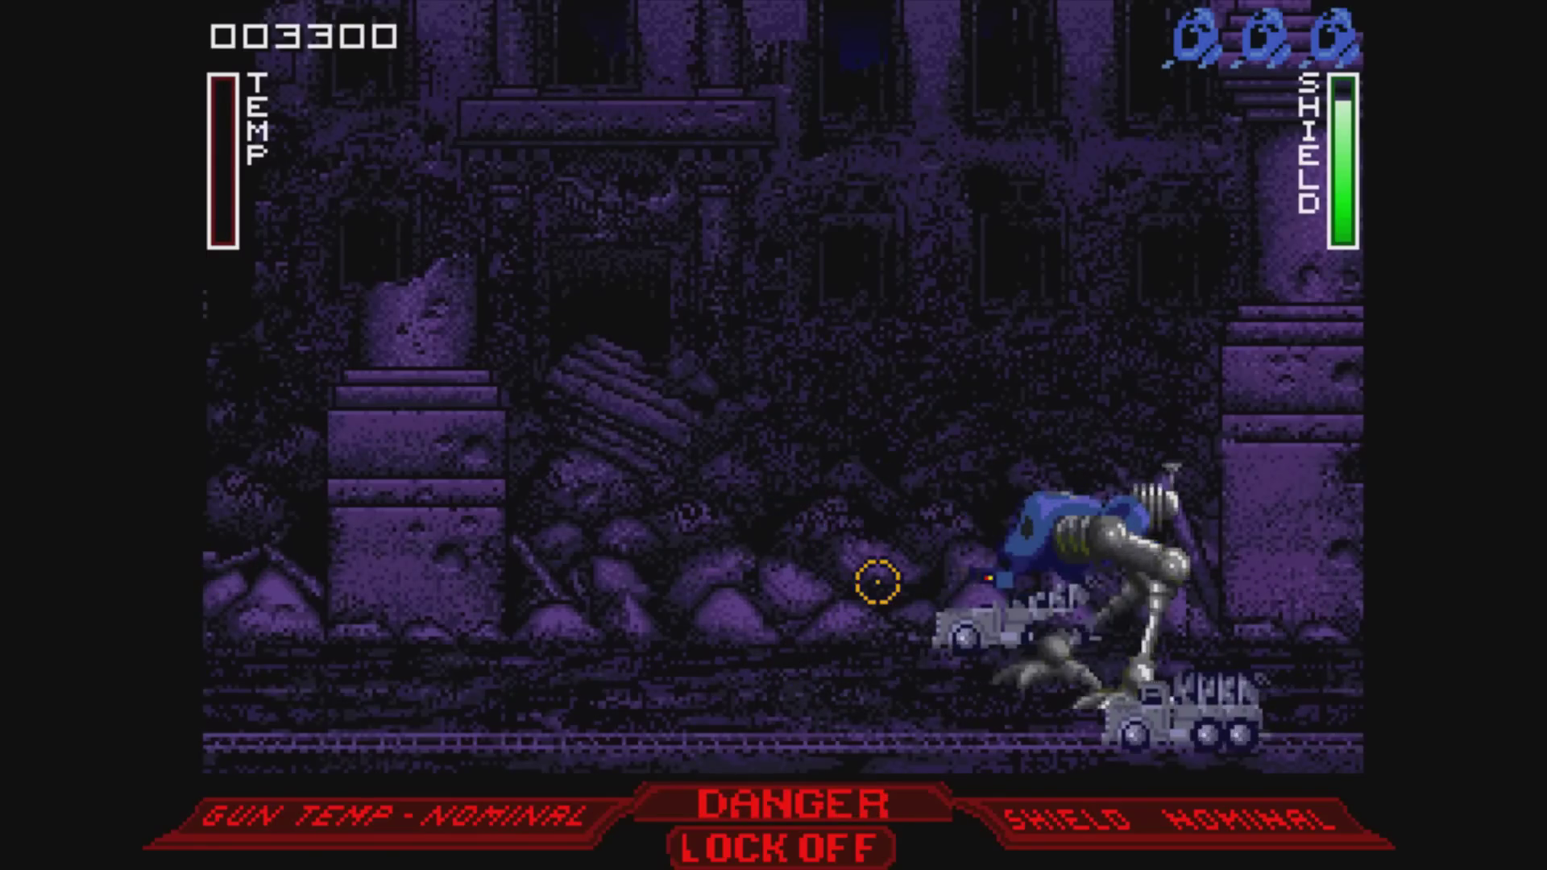
key("Left")
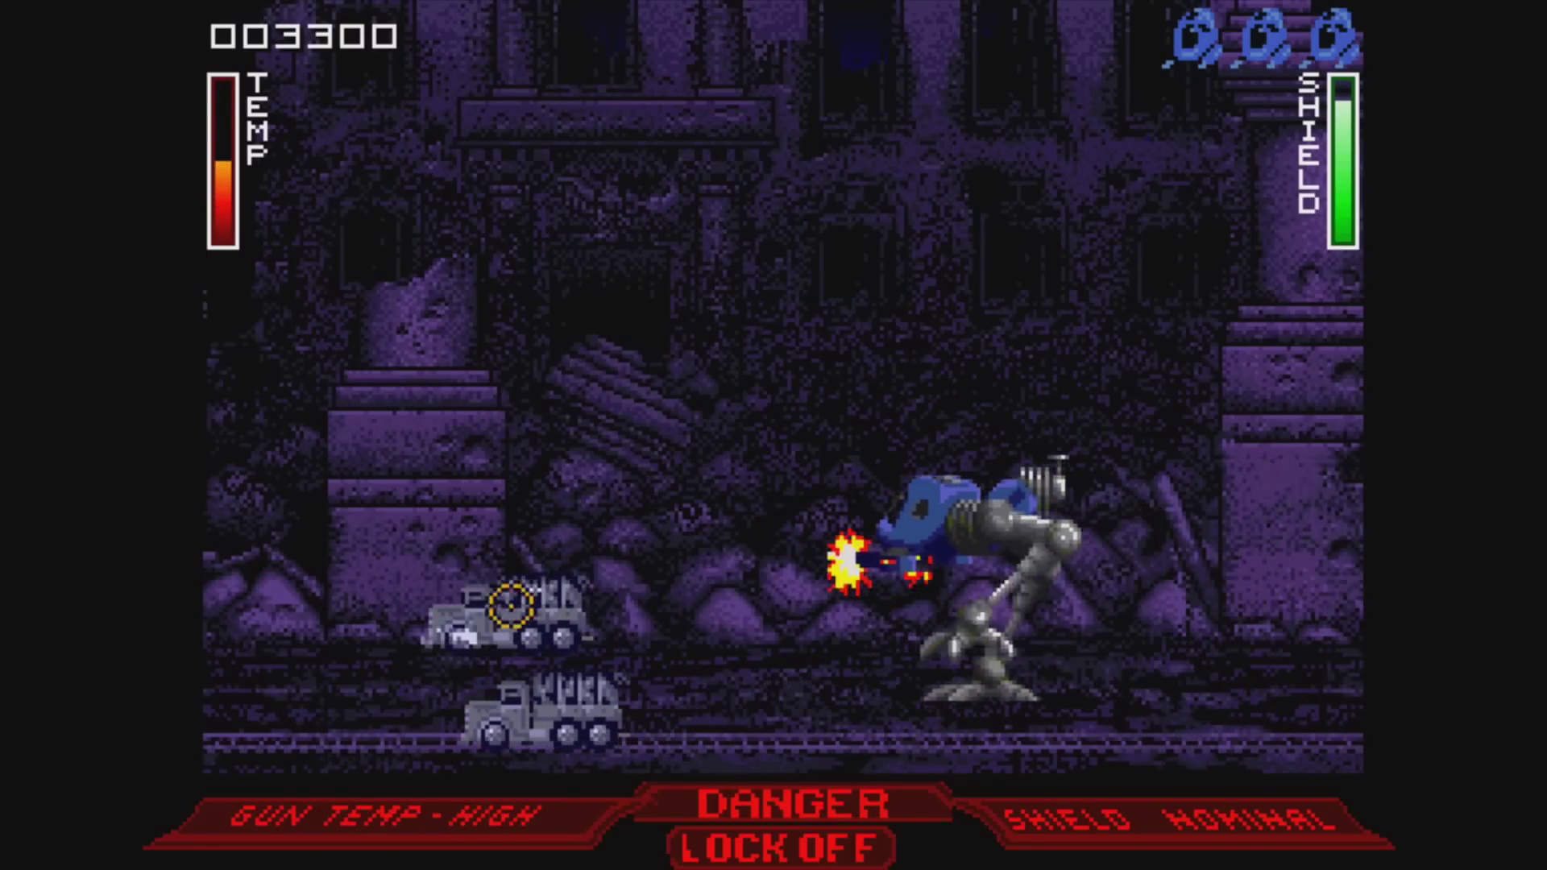
key("Right")
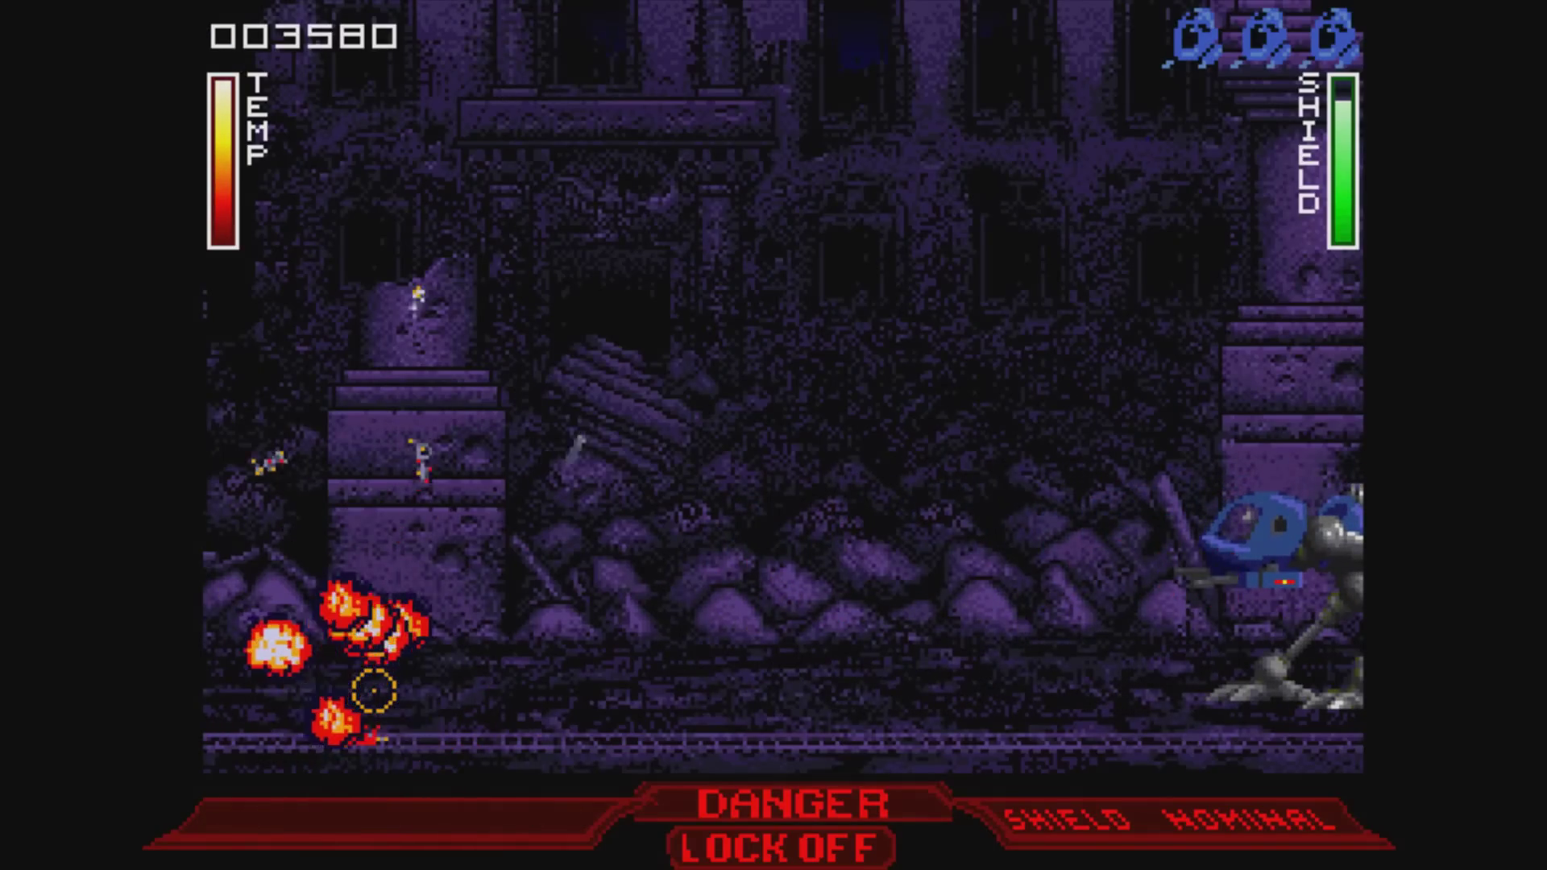
key("Right")
key("Left")
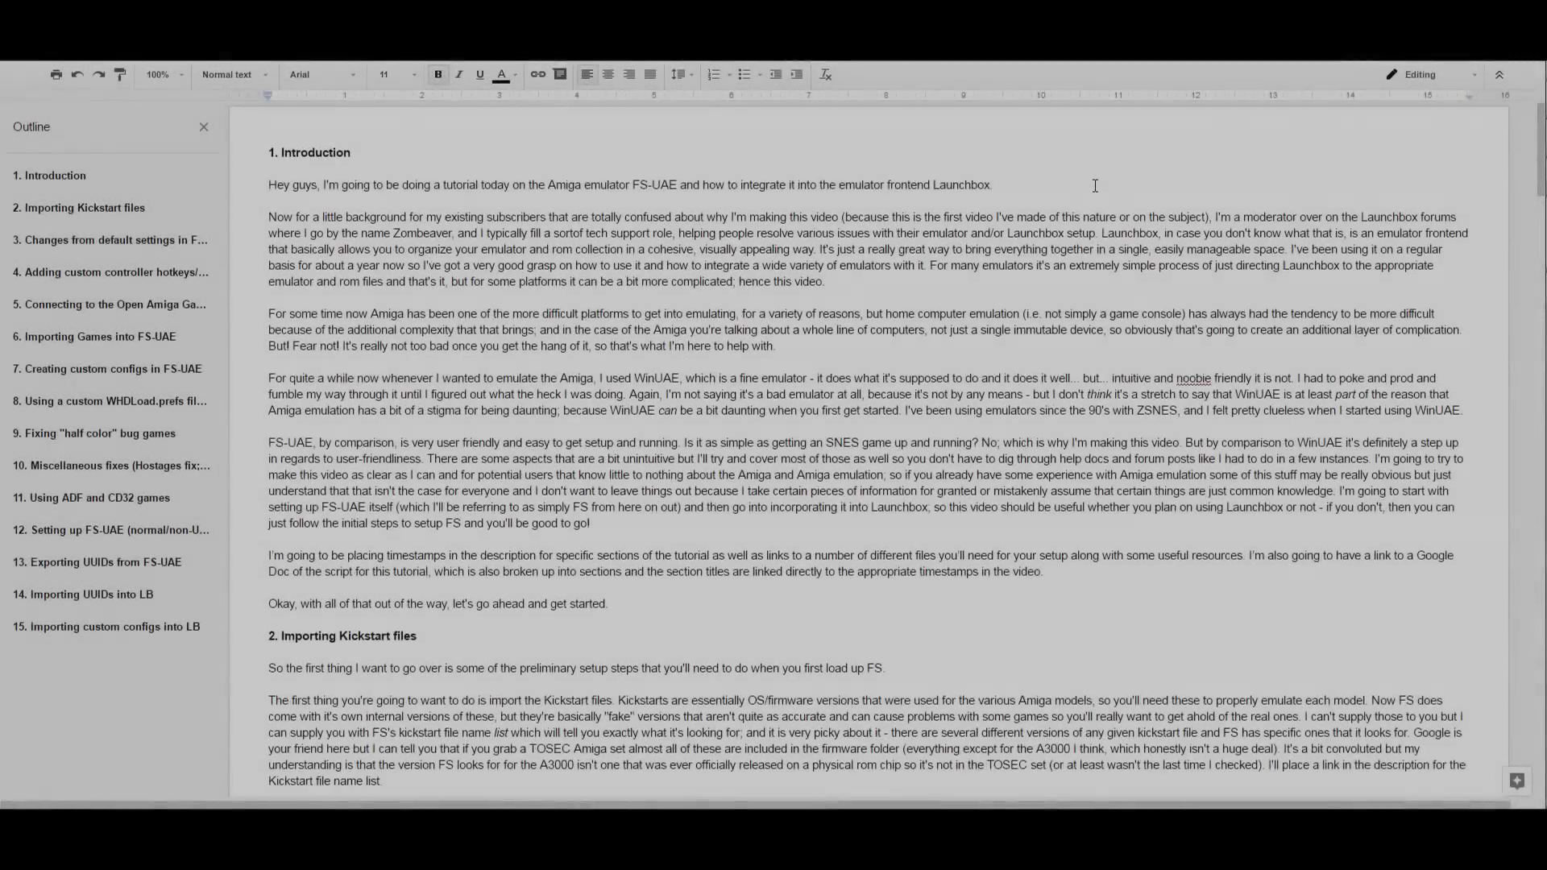
Read through the tutorial script in Google Docs from the Introduction to the section on custom controller hotkeys.
scroll(1095, 185, "down", 5)
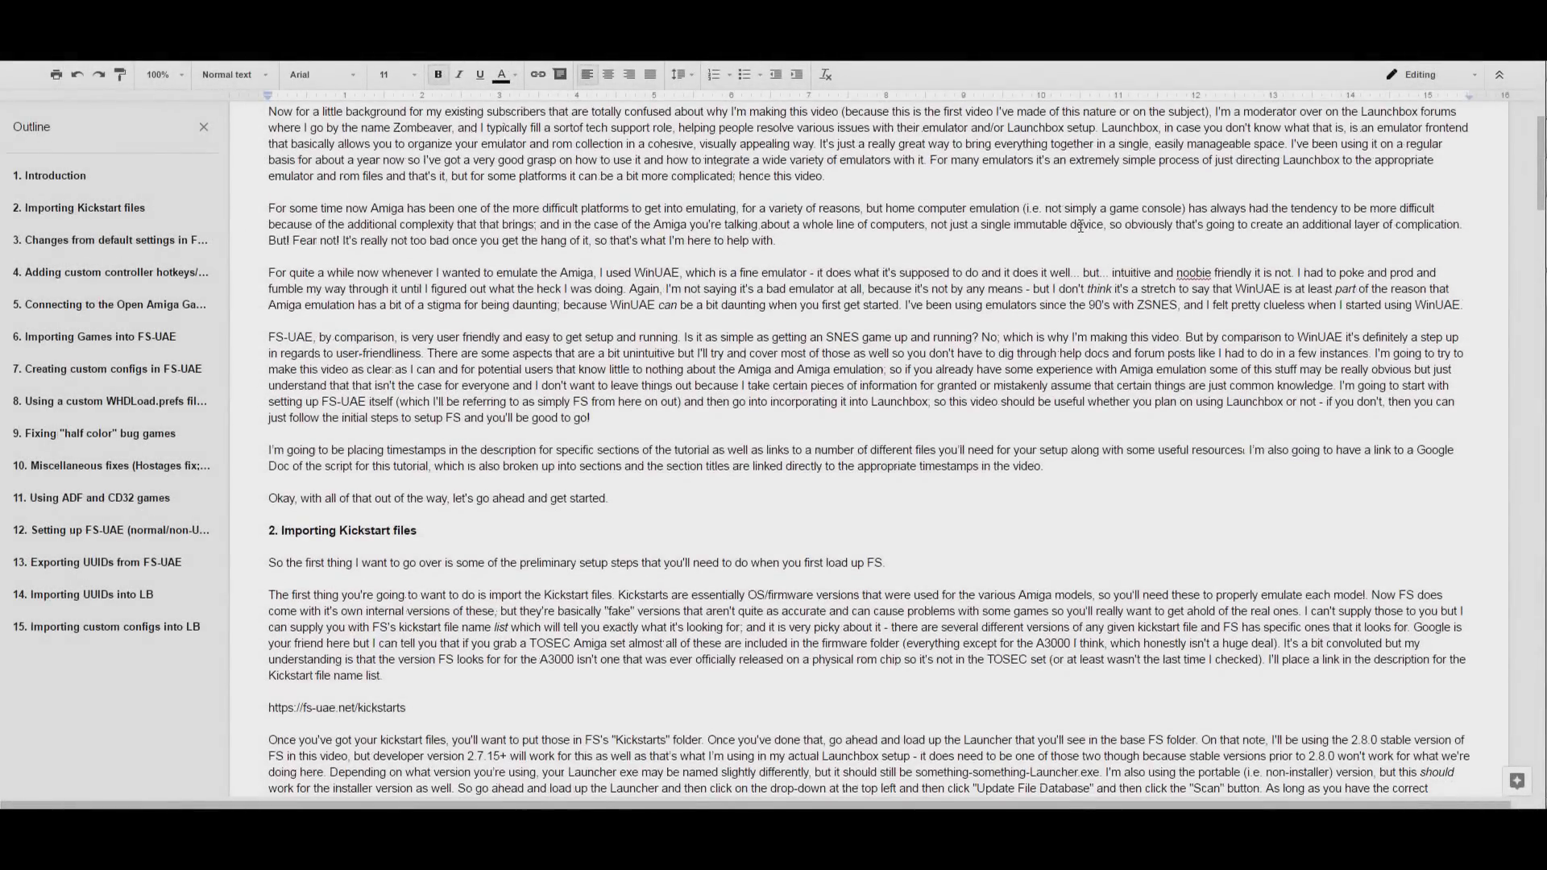
scroll(1052, 275, "down", 5)
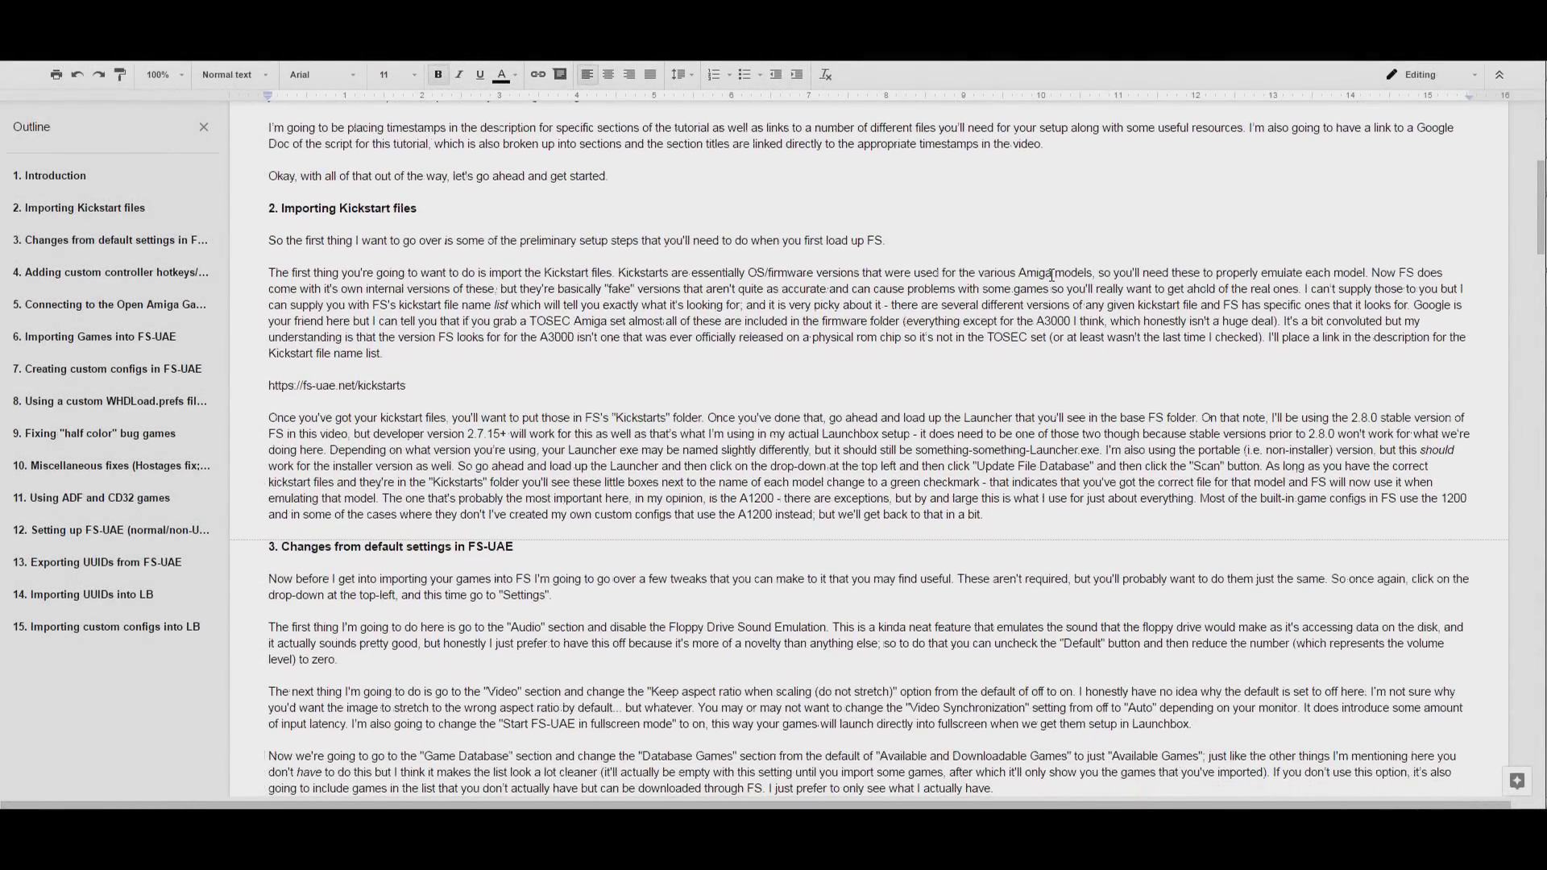
scroll(1090, 334, "down", 4)
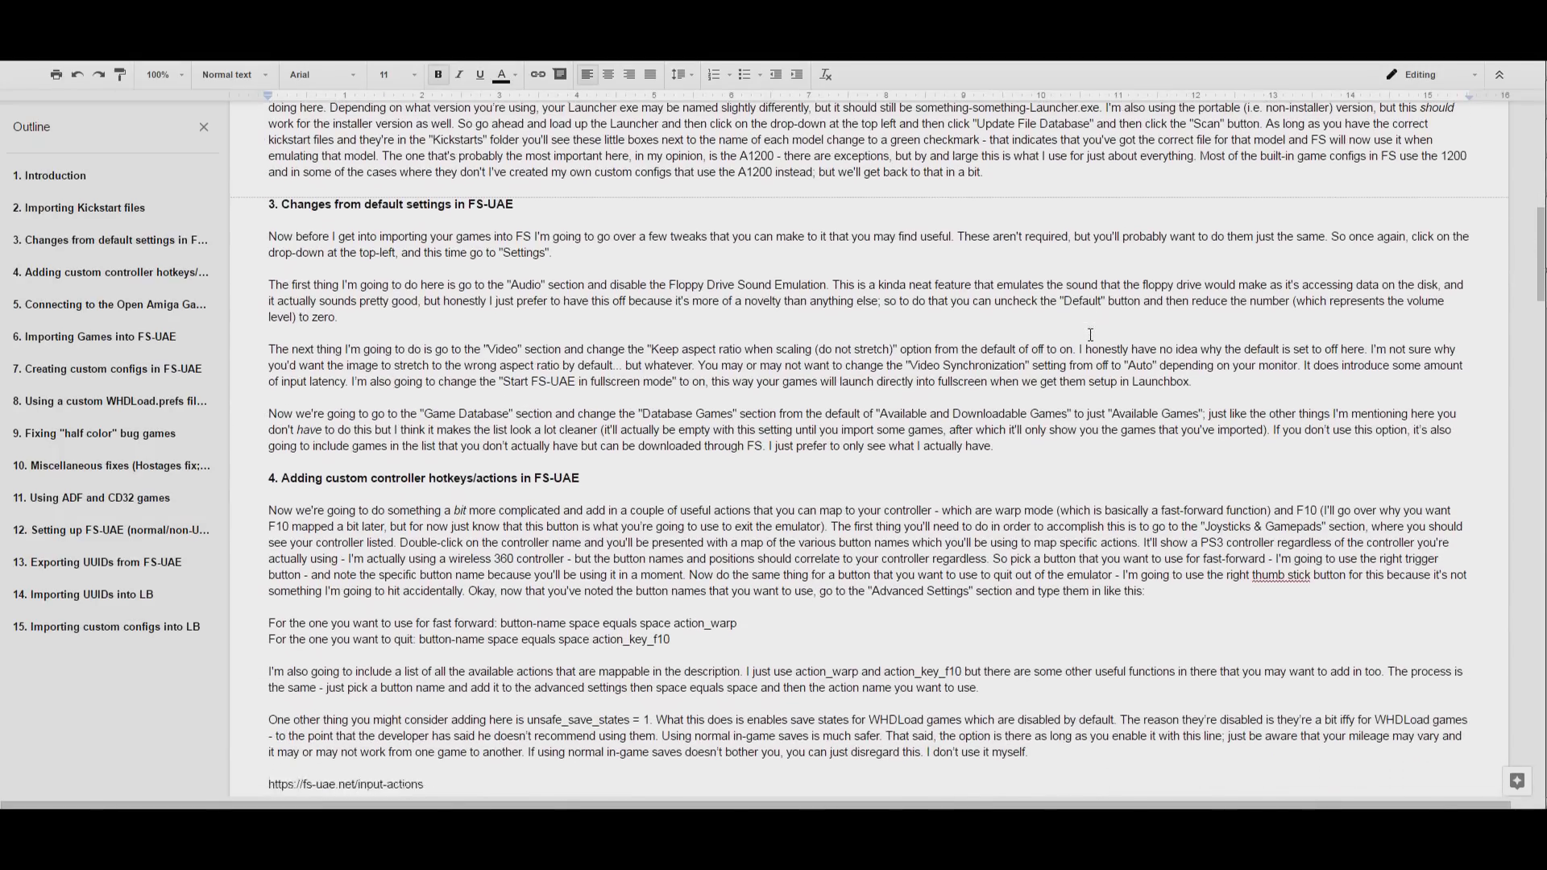
Look through the script's sections on importing games, setting up FS-UAE, miscellaneous fixes and custom WHDLoad.prefs files.
left_click(48, 338)
left_click(91, 528)
left_click(121, 466)
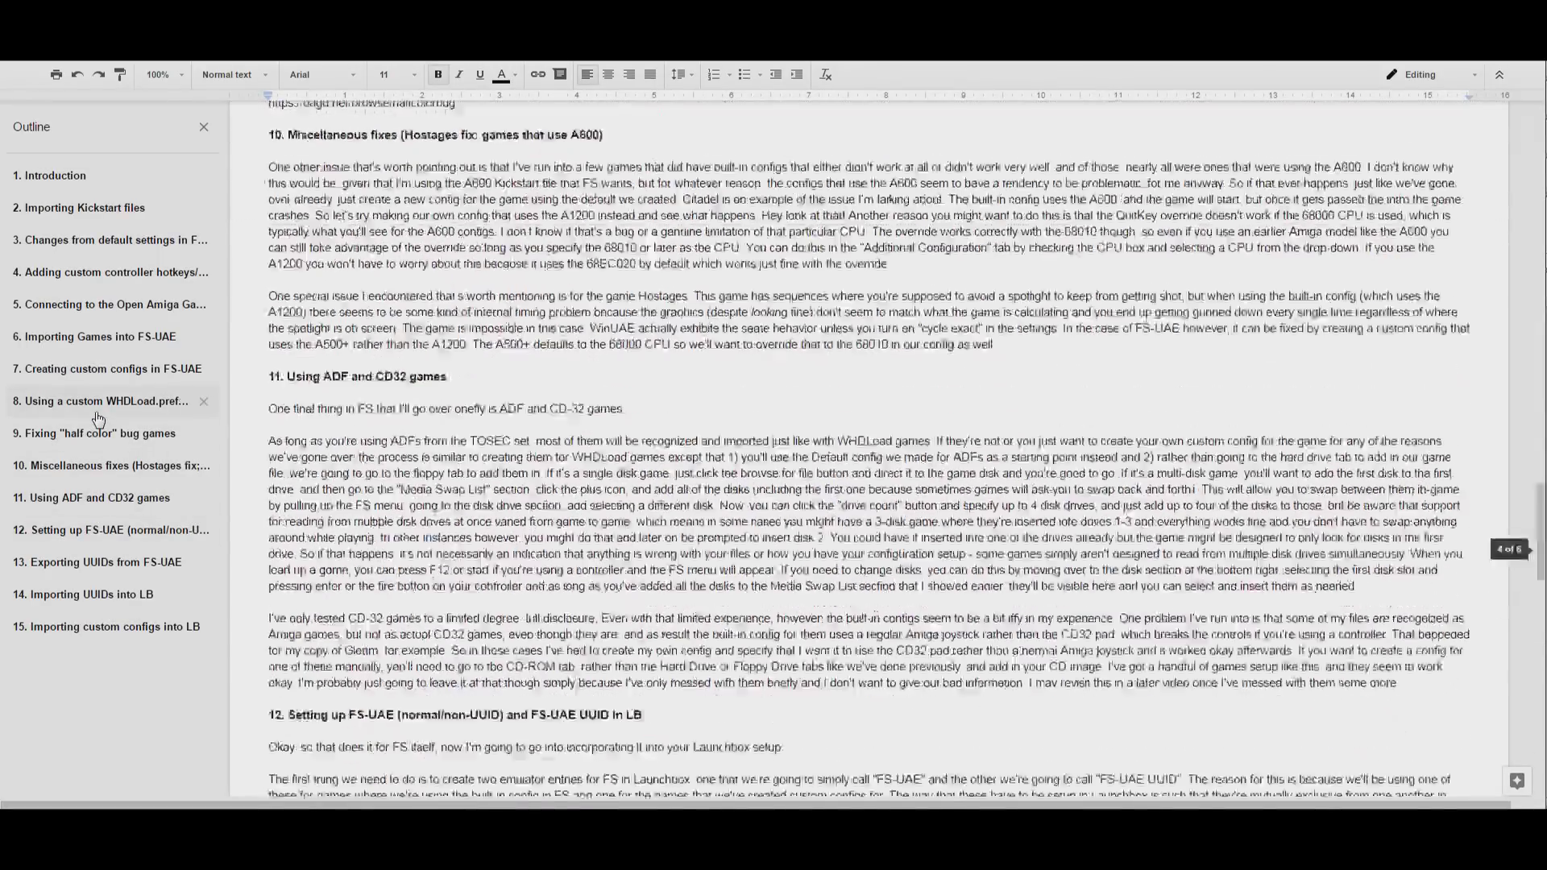
left_click(126, 403)
left_click(111, 335)
scroll(539, 422, "down", 5)
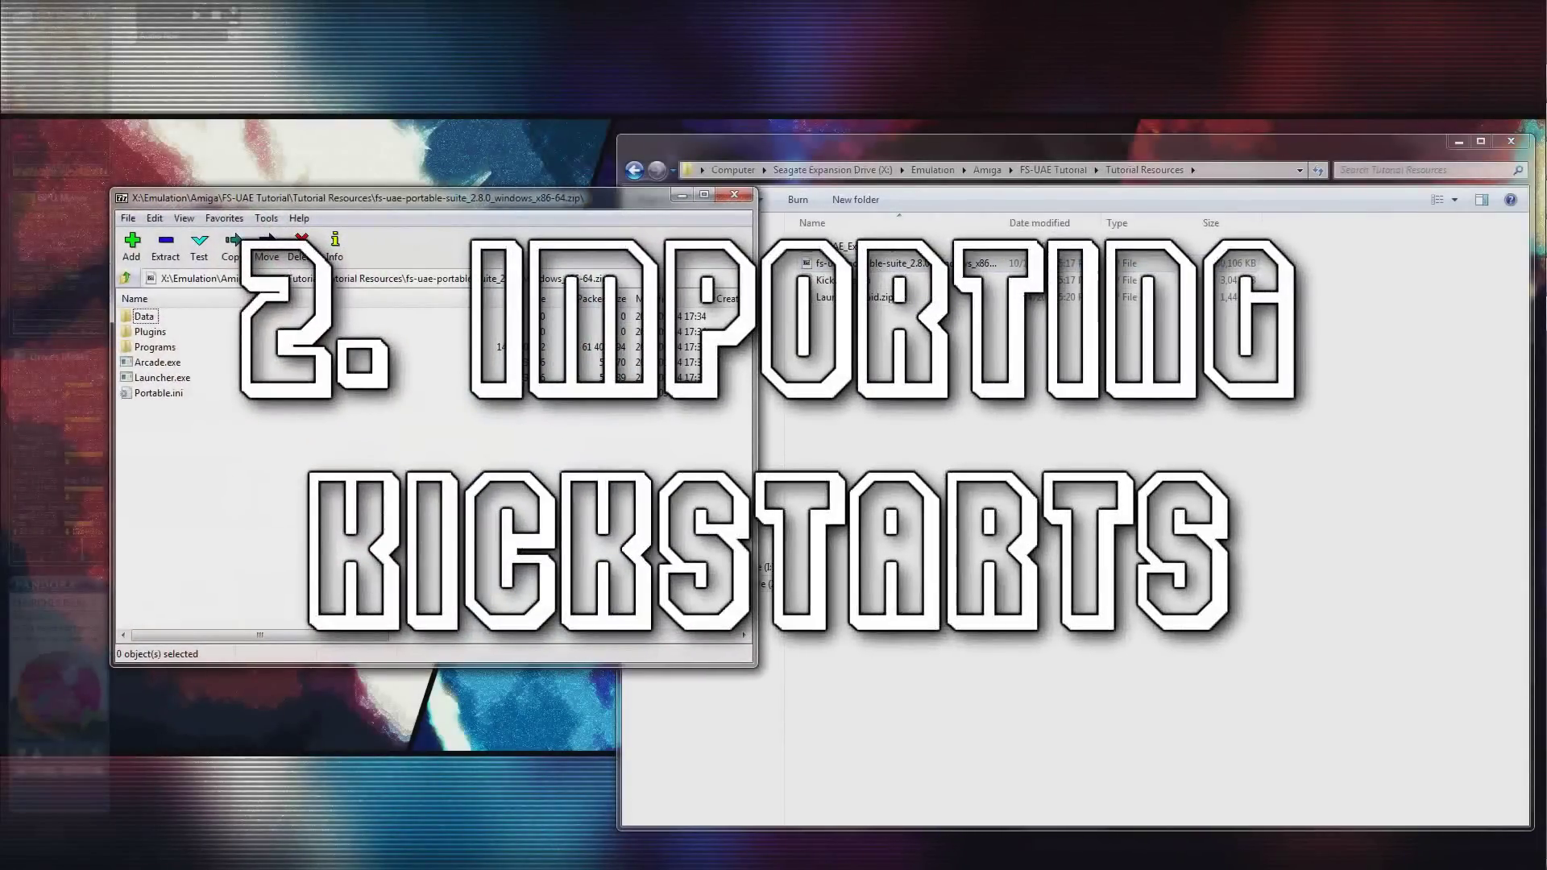
Extract the contents of the fs-uae-portable-suite_2.8.0 archive into the FS-UAE Tutorial folder and close the archive.
left_click(1053, 170)
left_click_drag(197, 438, 1025, 400)
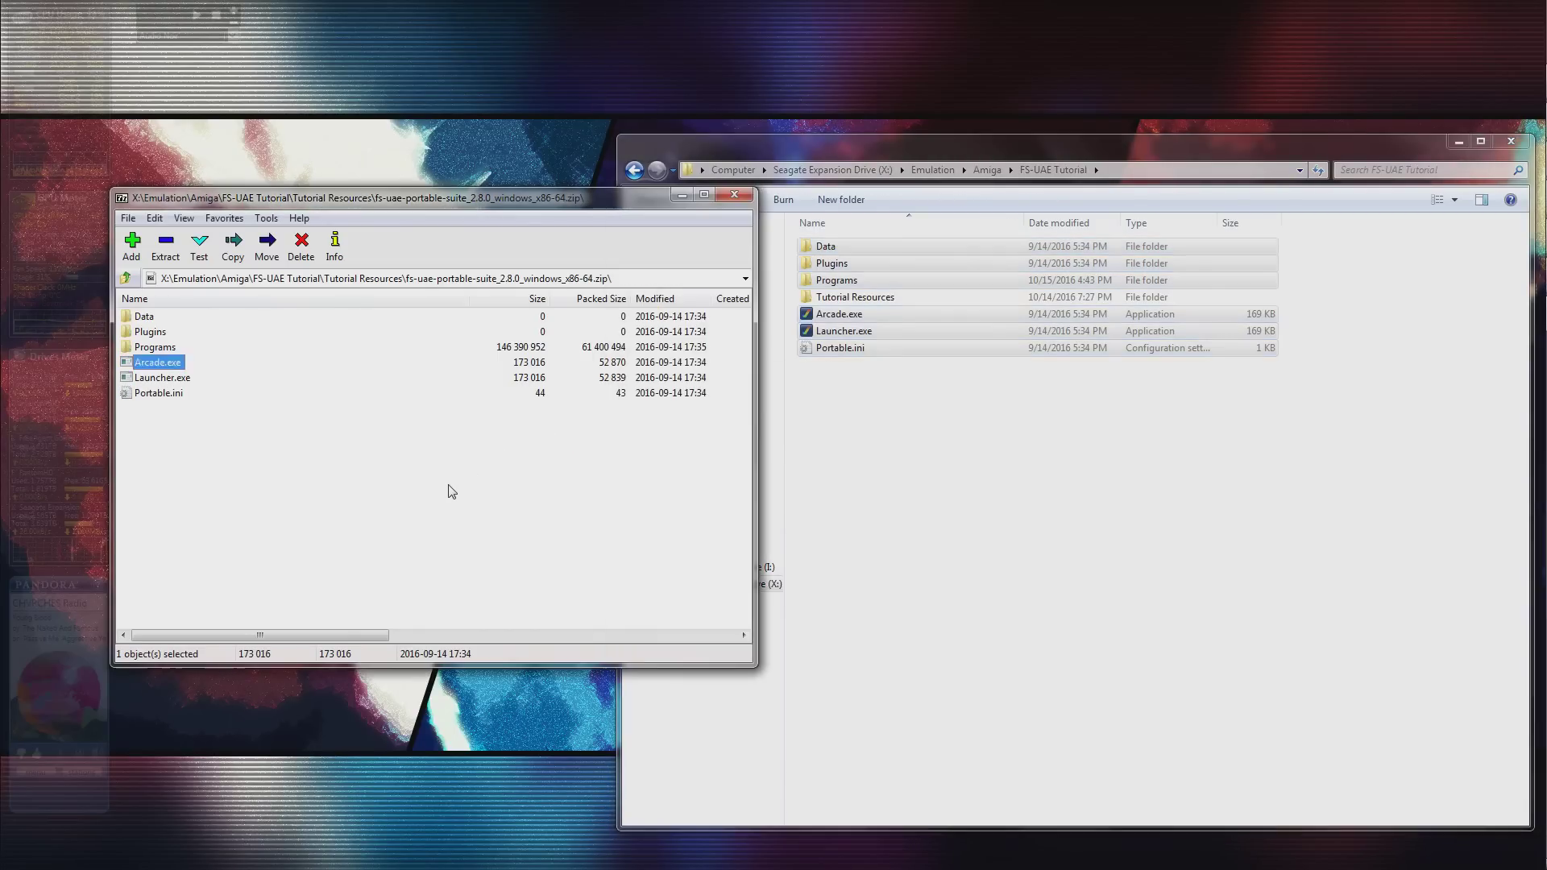
left_click(745, 198)
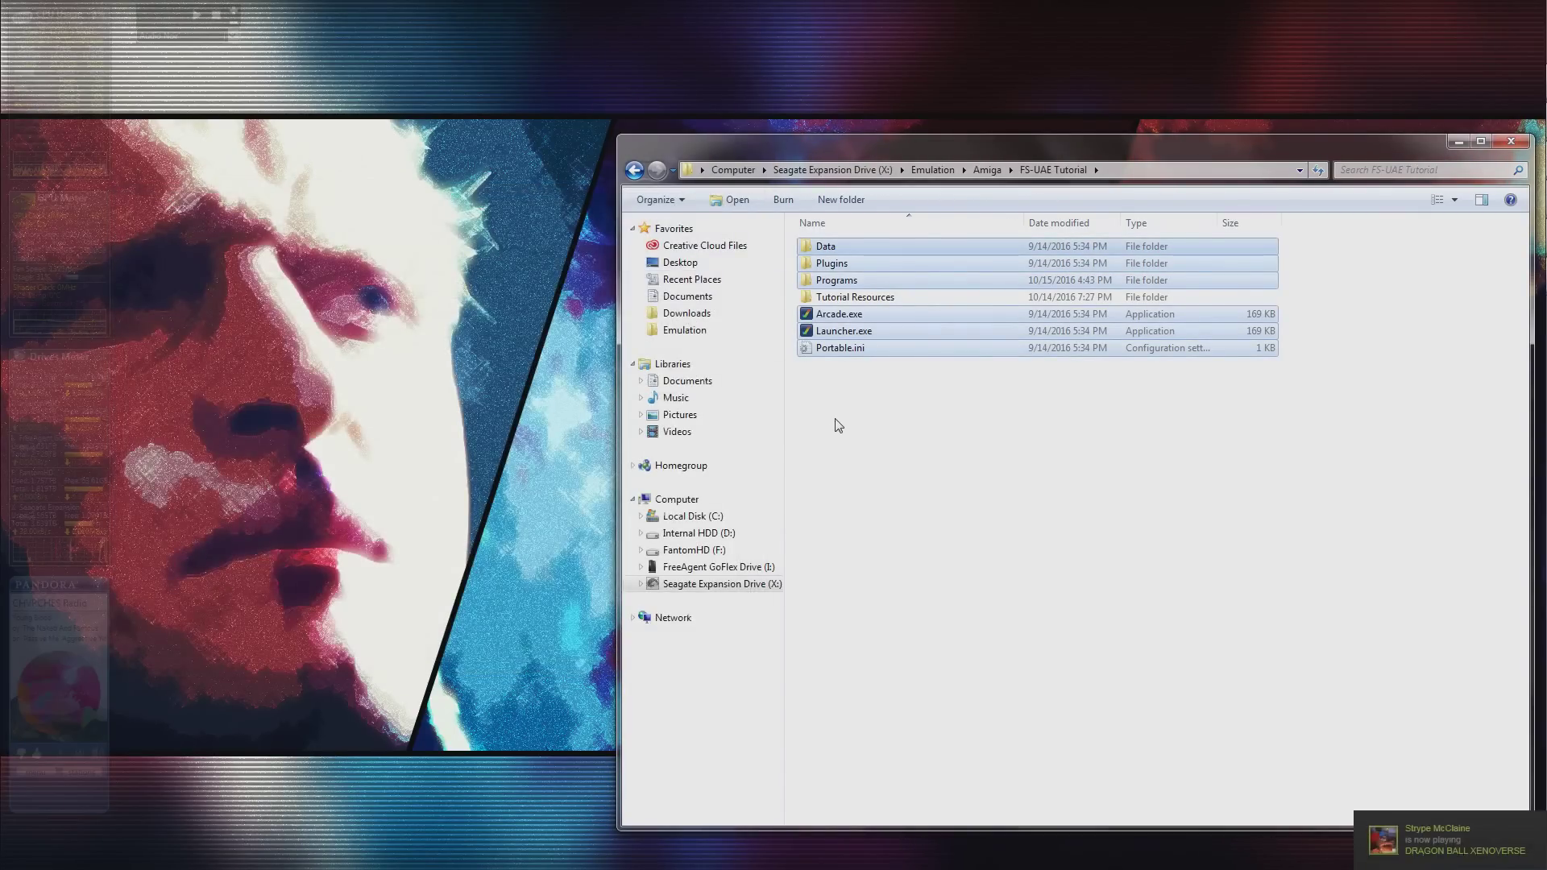
Start Launcher.exe from the FS-UAE Tutorial folder and open the Update File Database dialog.
left_click(838, 423)
left_click(855, 336)
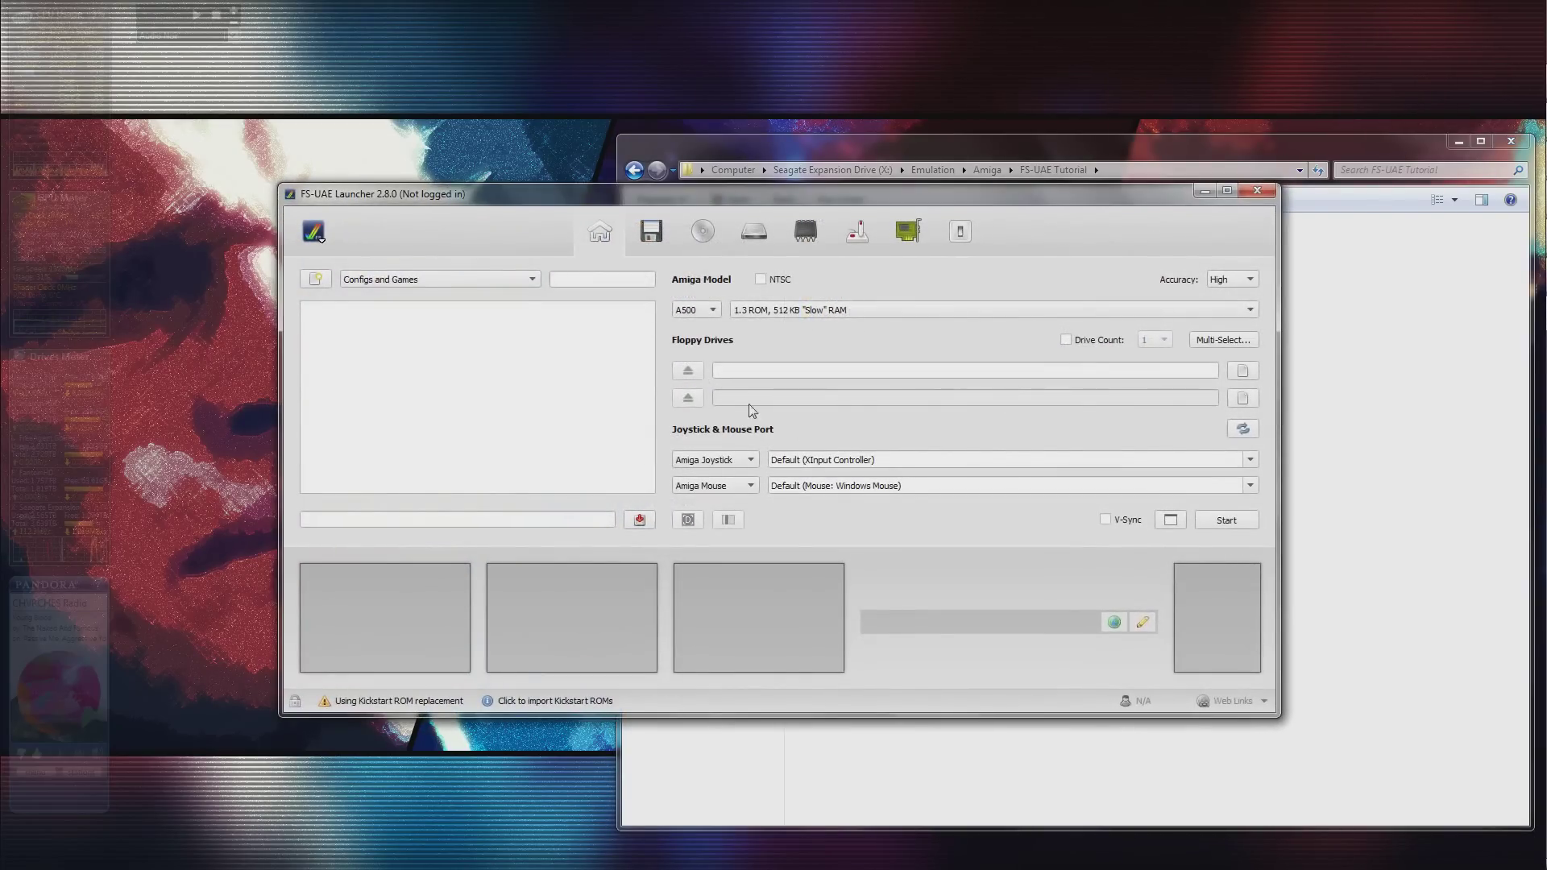
left_click(319, 236)
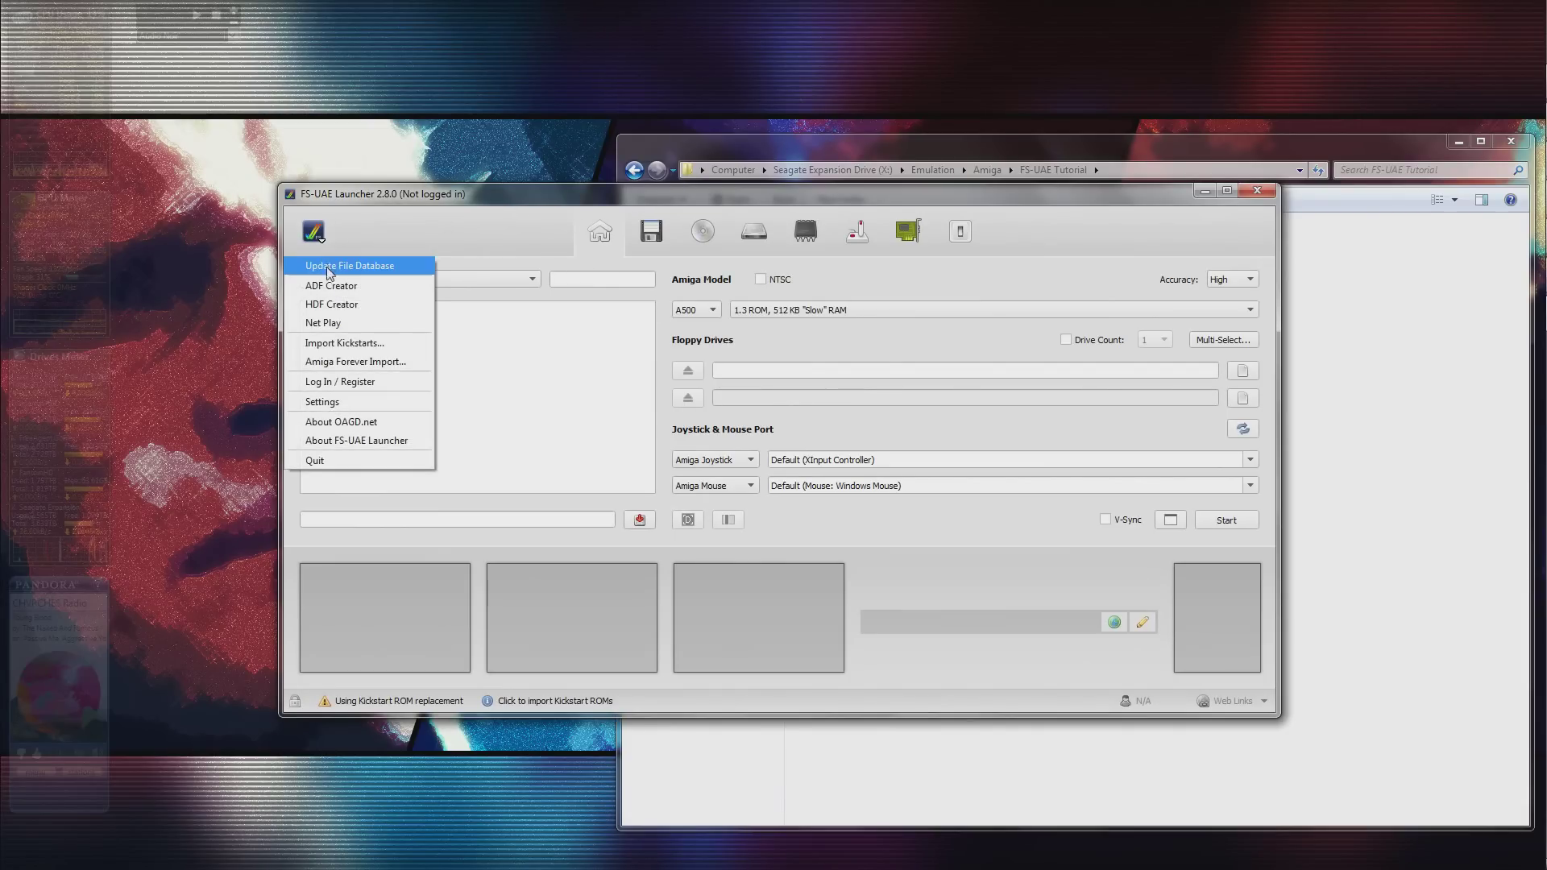
left_click(345, 266)
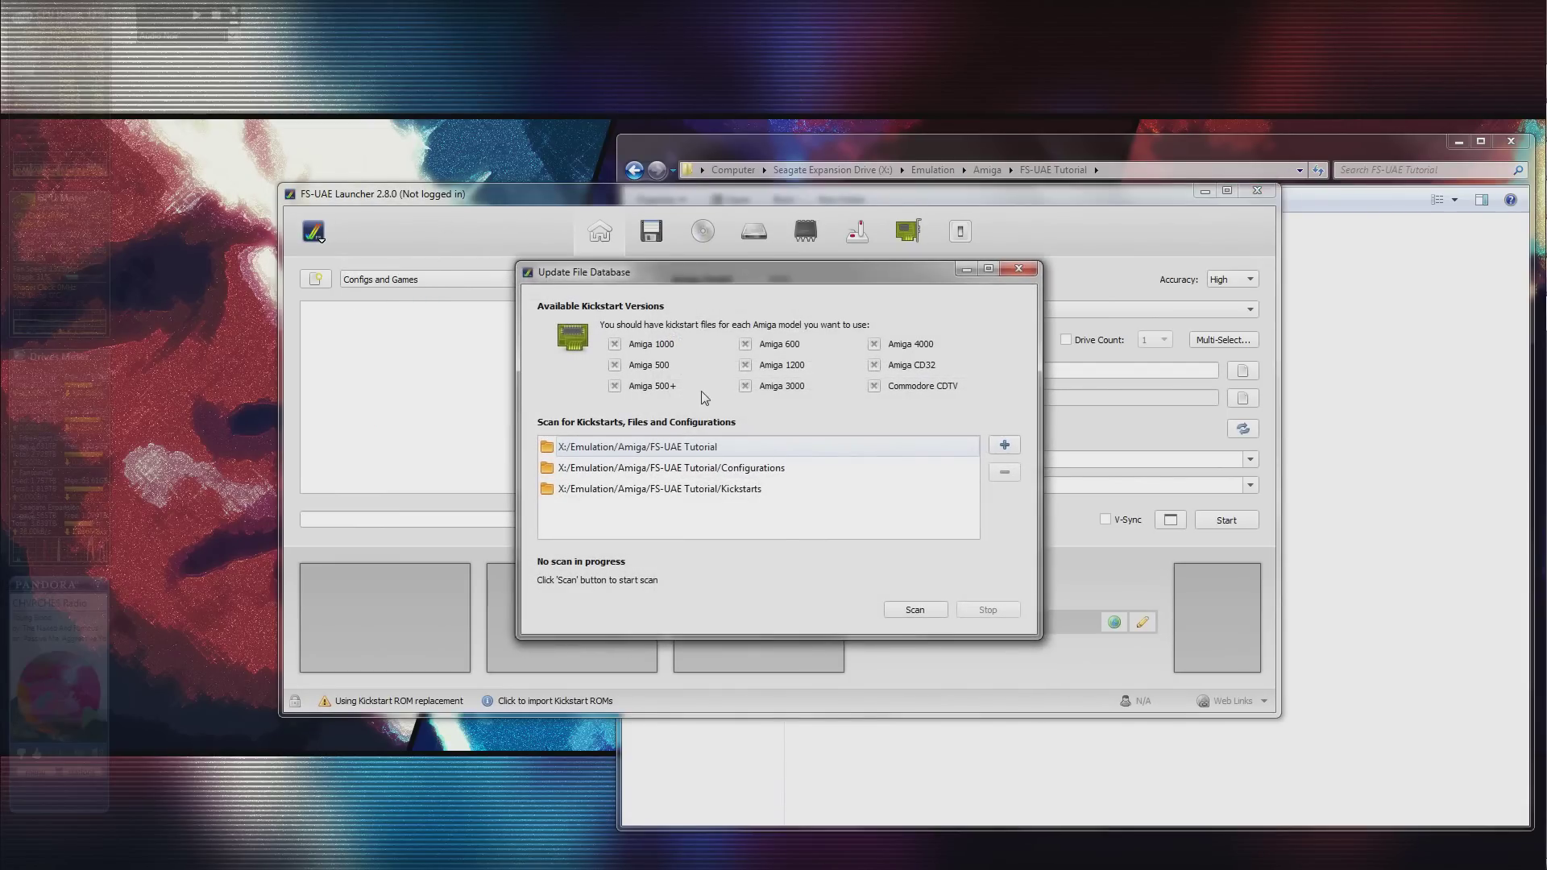
Open Kickstarts.zip from the Tutorial Resources folder and return the file window to the FS-UAE Tutorial folder.
left_click(1360, 369)
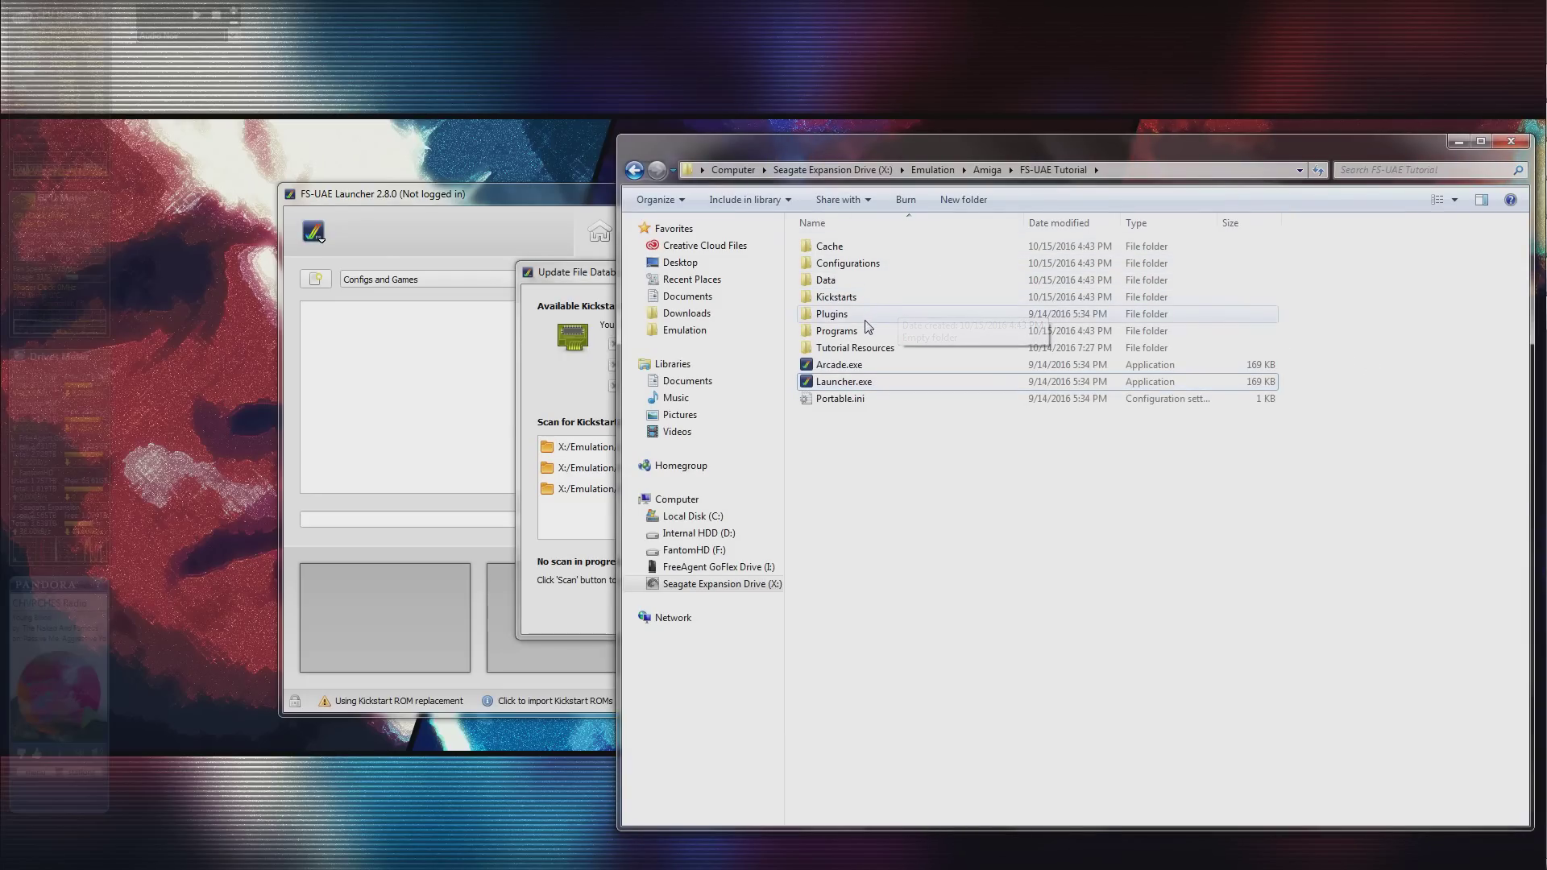
double_click(856, 347)
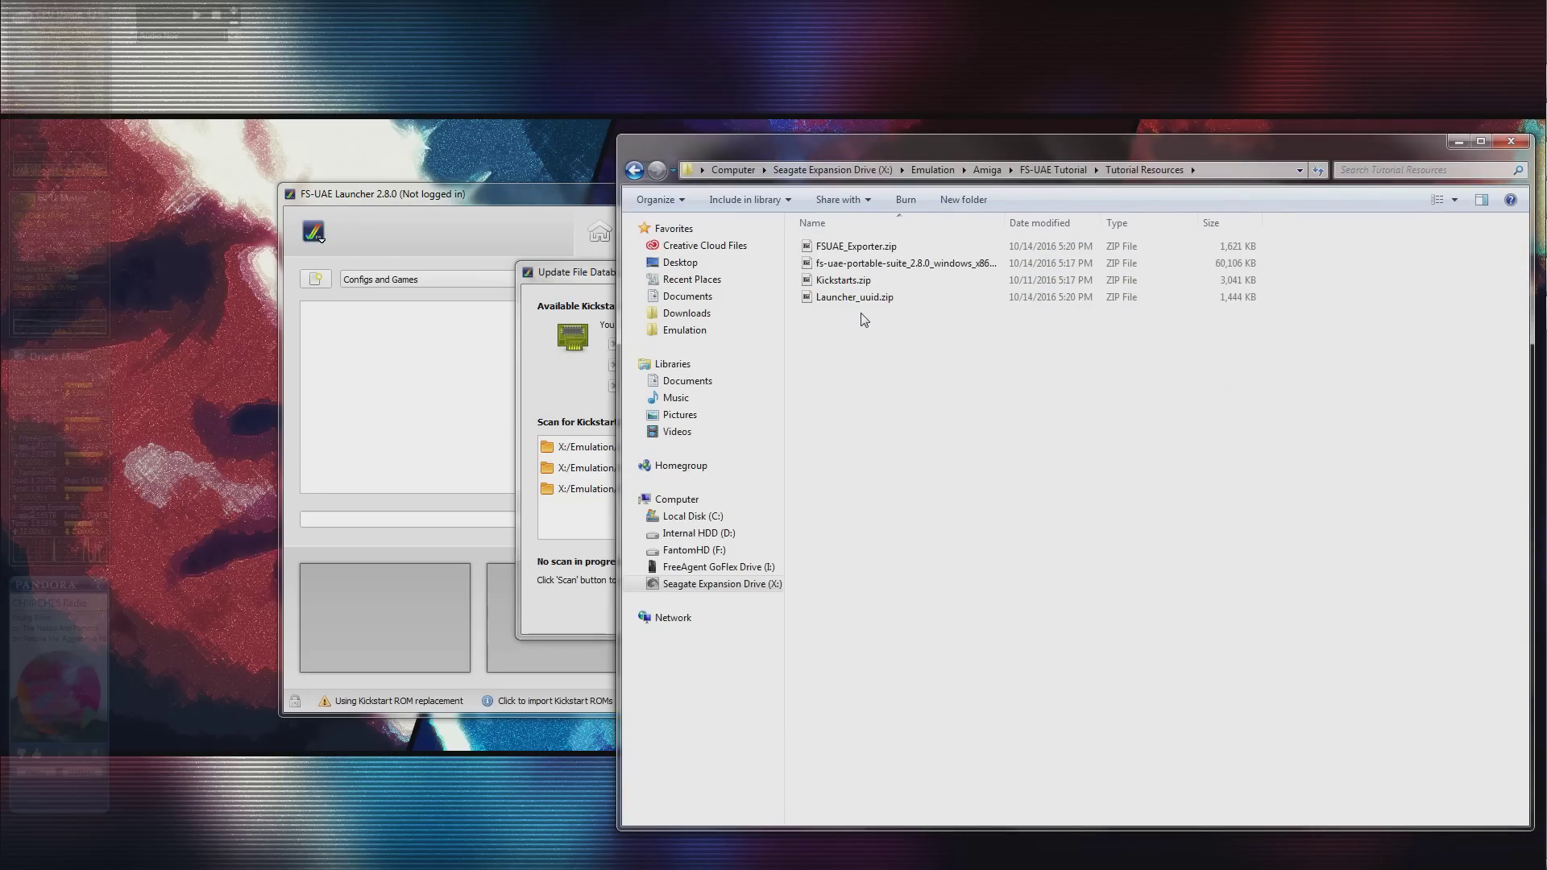
double_click(855, 284)
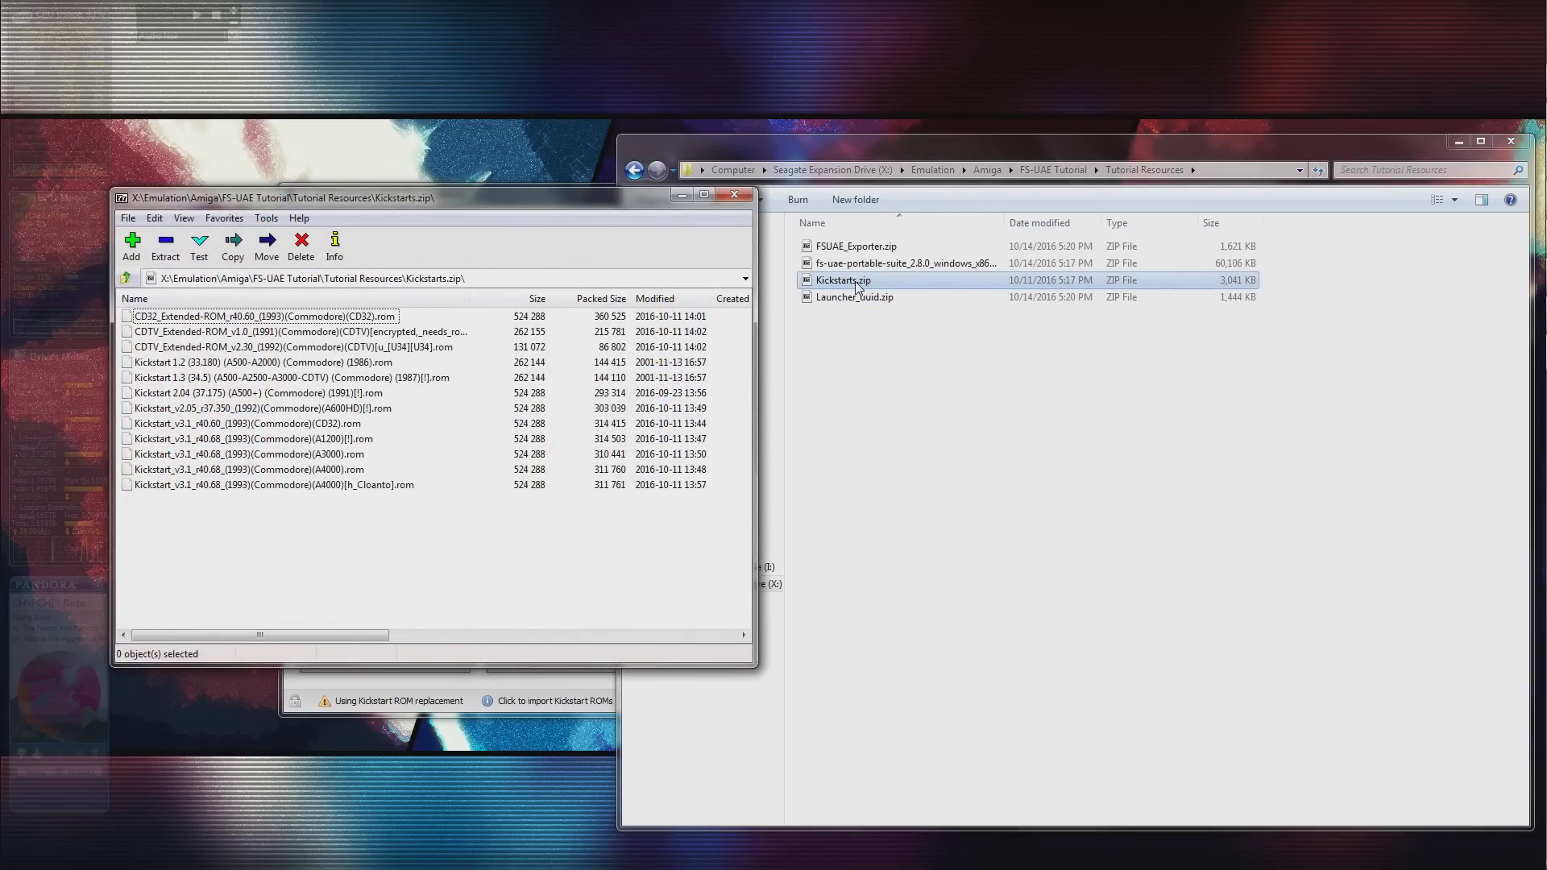
left_click(1042, 172)
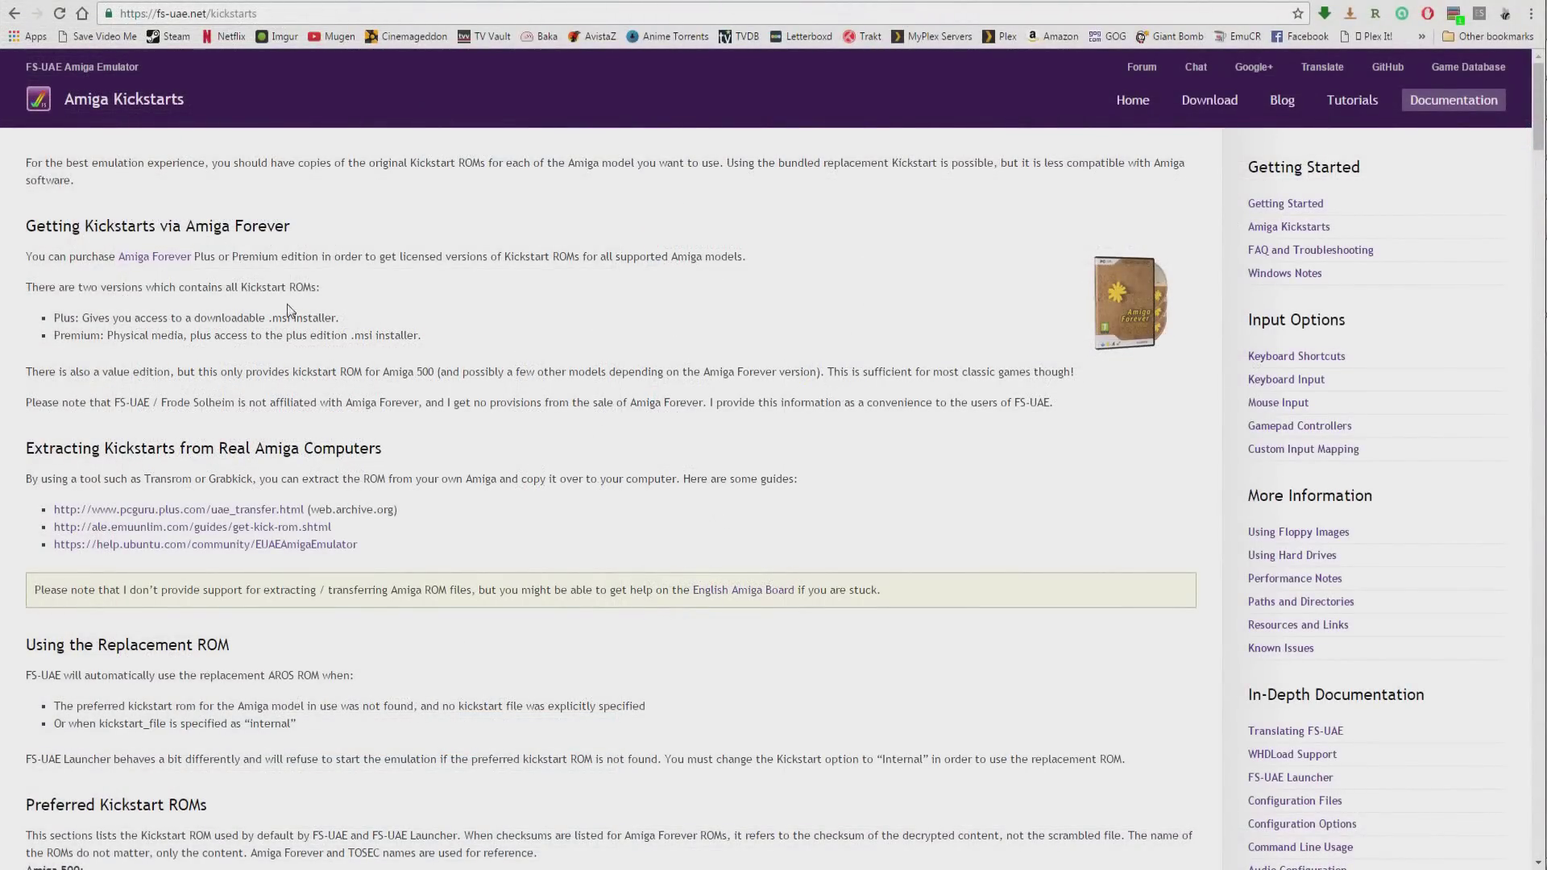
Look through the Preferred Kickstart ROMs list on the fs-uae.net/kickstarts page in the browser.
scroll(757, 322, "down", 6)
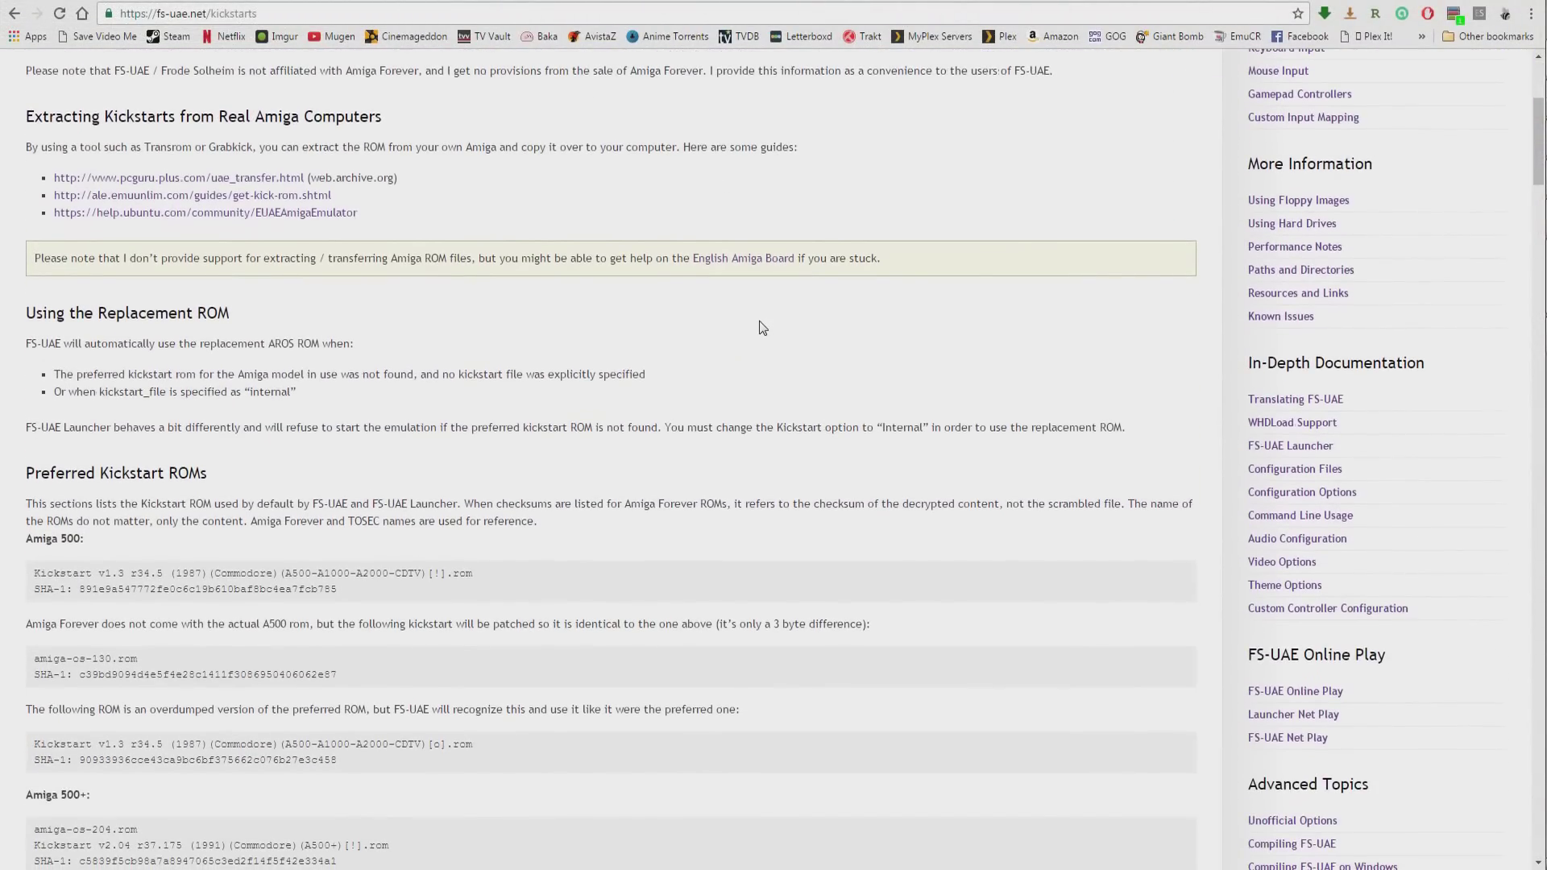
scroll(749, 331, "down", 1)
scroll(654, 315, "down", 1)
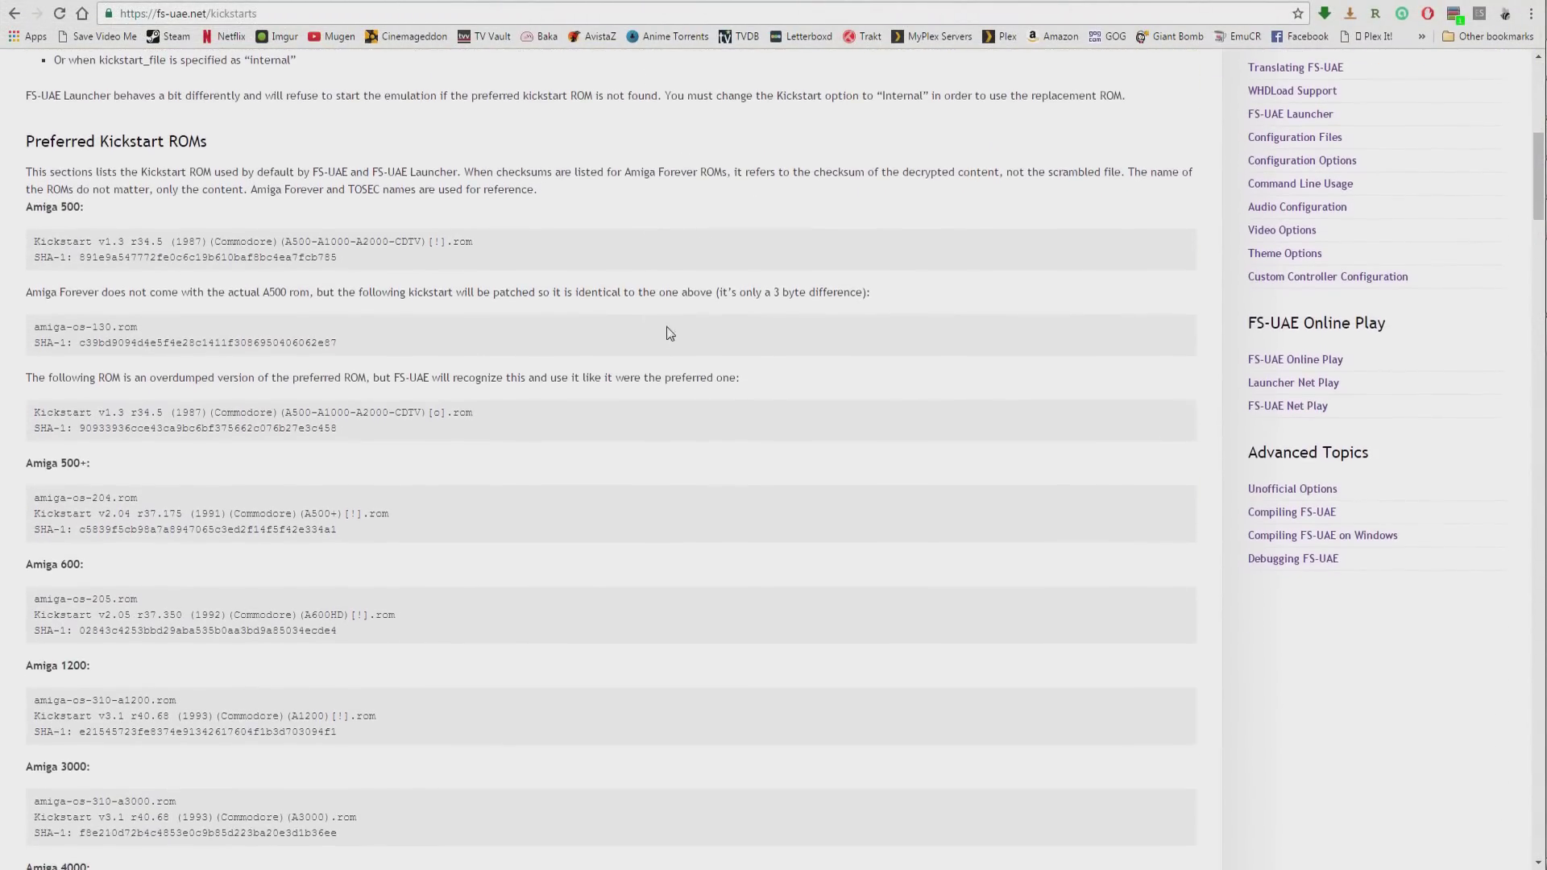
scroll(633, 308, "down", 4)
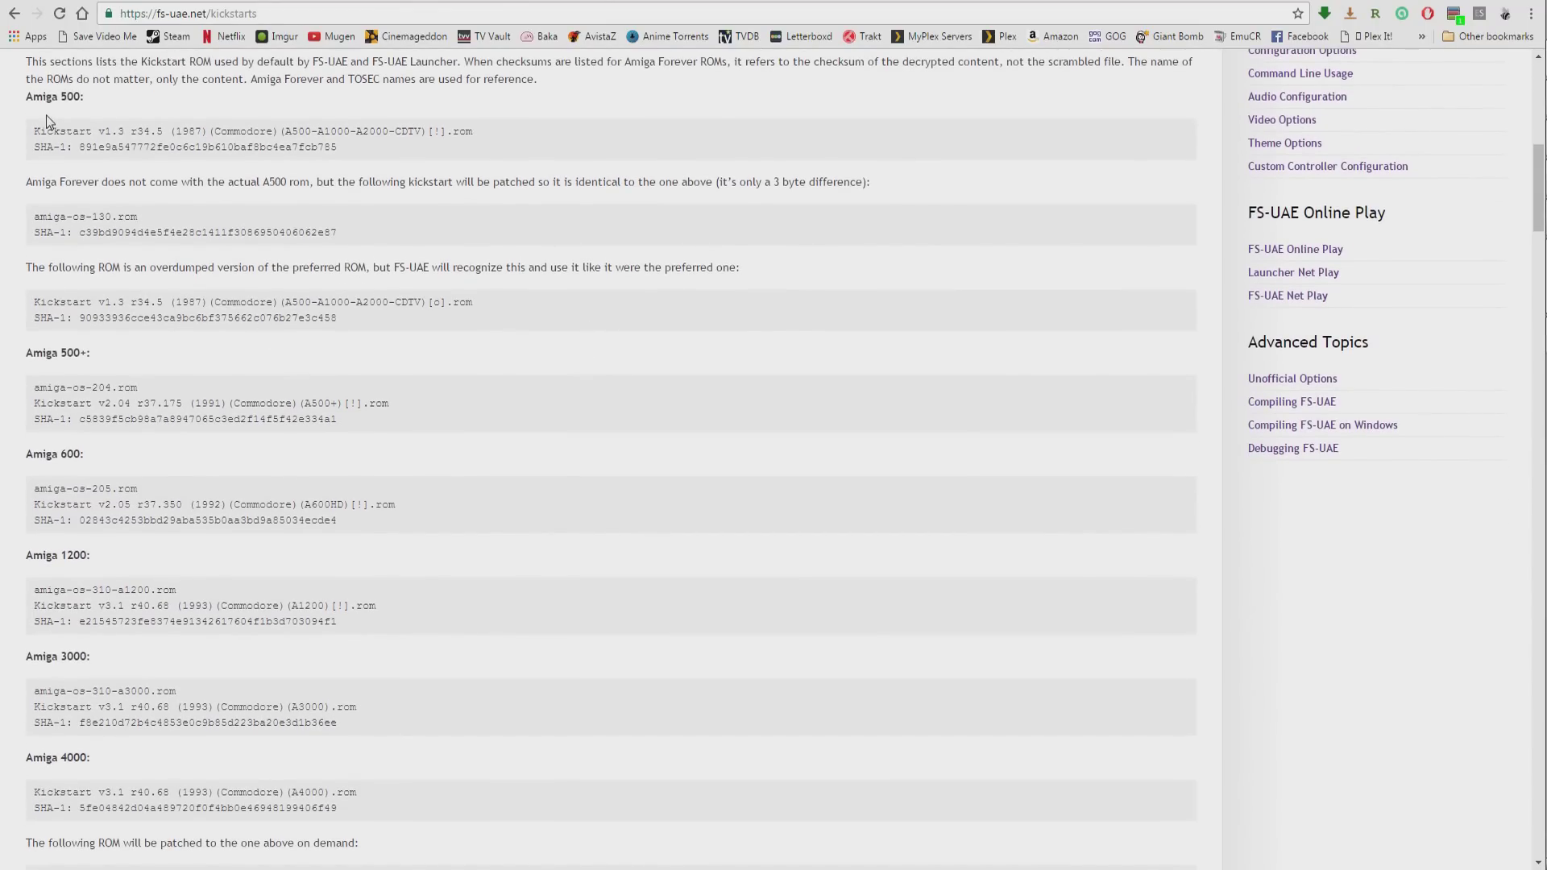
scroll(147, 279, "down", 5)
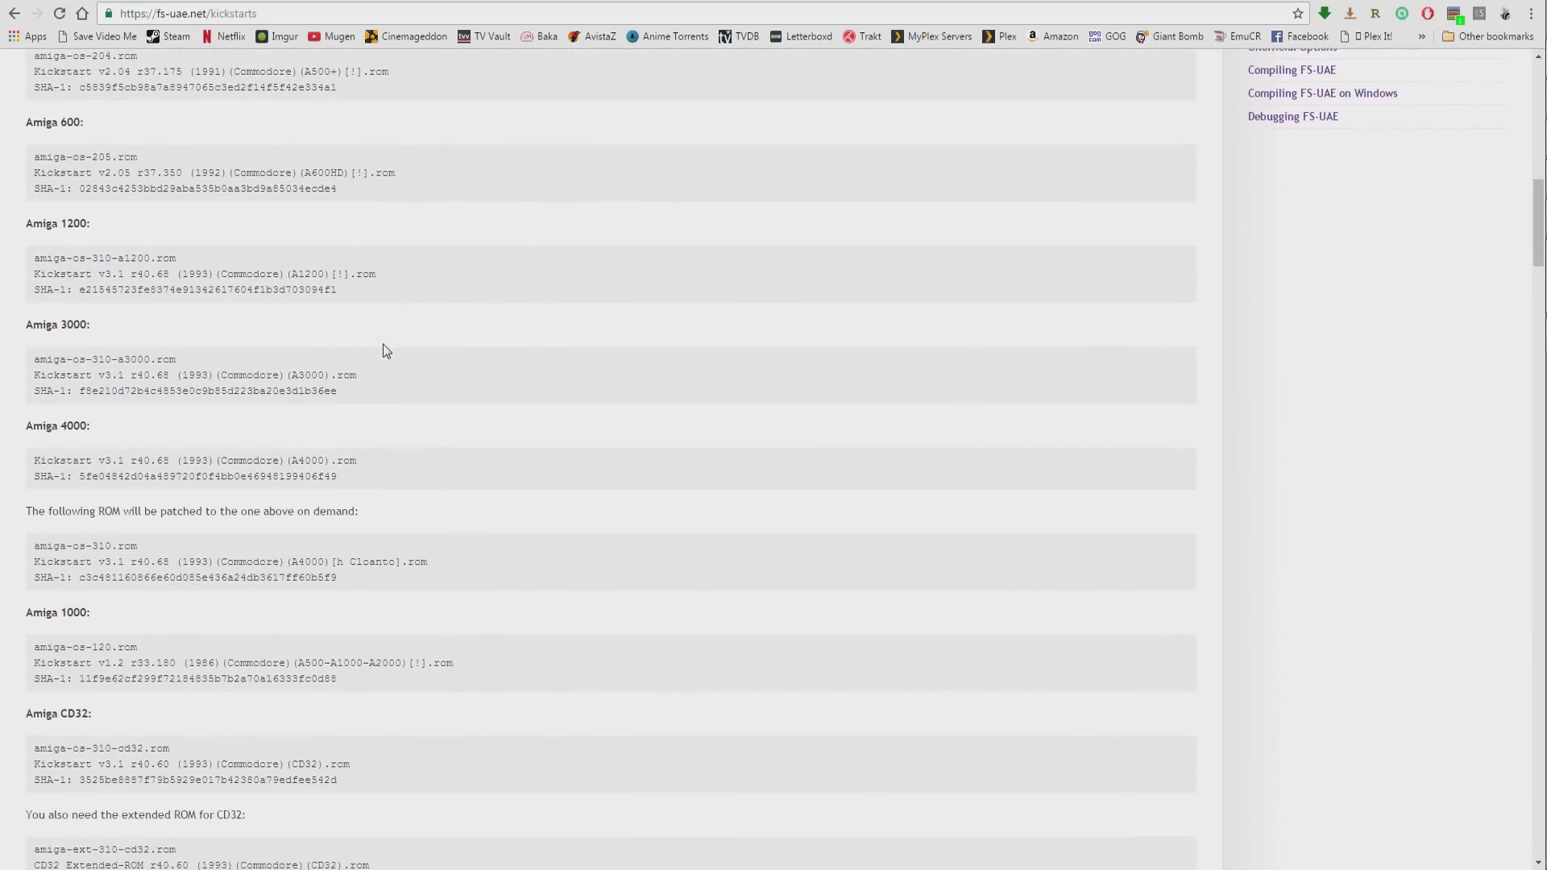
scroll(385, 349, "down", 5)
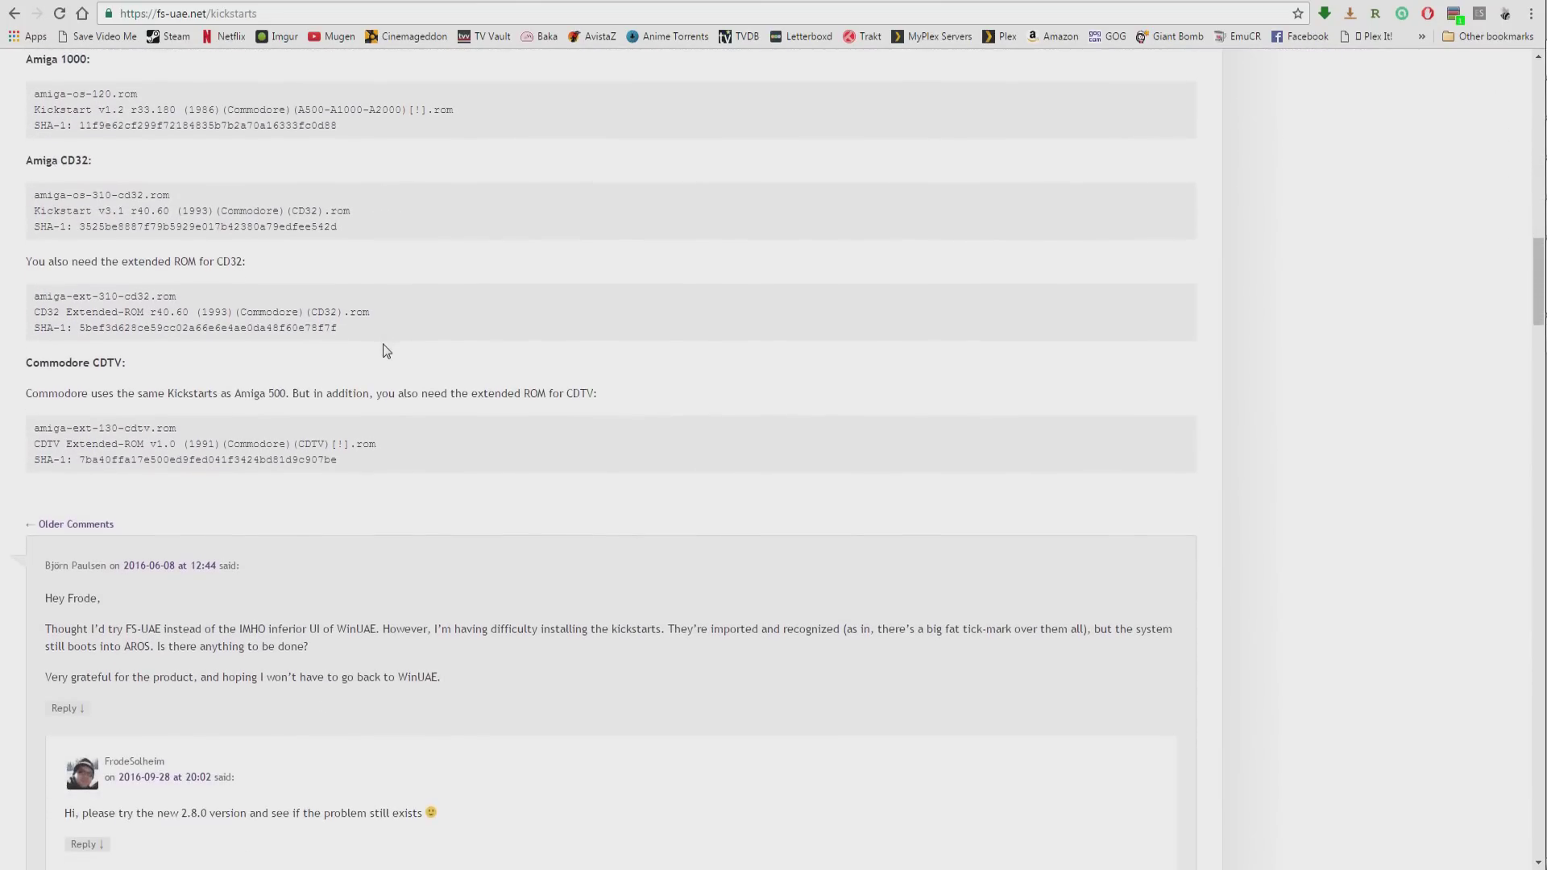
scroll(385, 351, "up", 9)
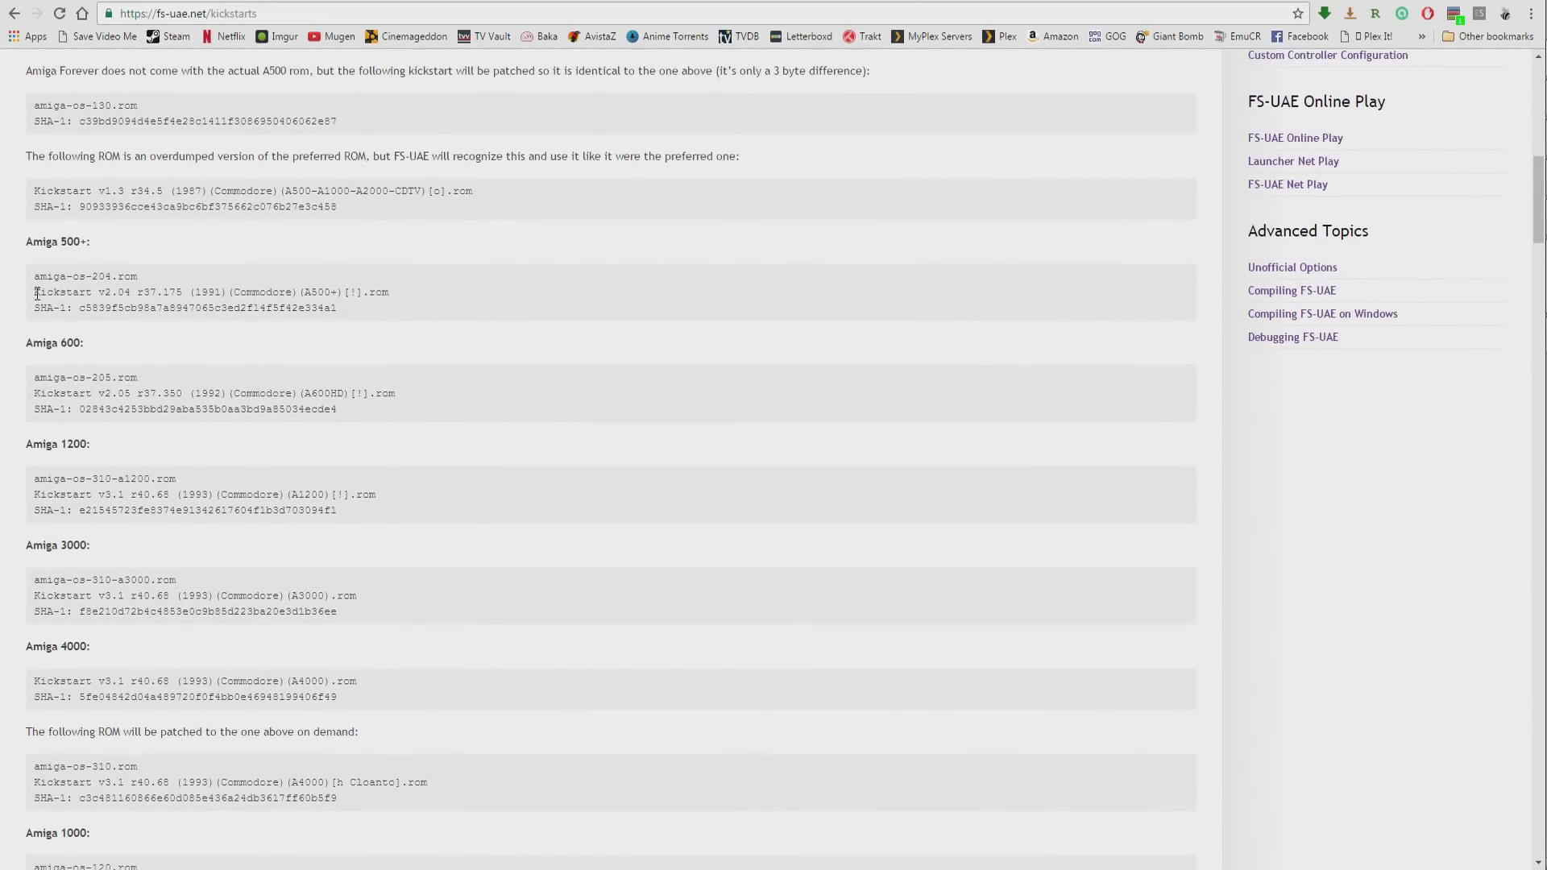
Highlight the TOSEC Kickstart file names for the Amiga 500+, 600, 1200 and 3000 one after another.
left_click_drag(36, 294, 390, 292)
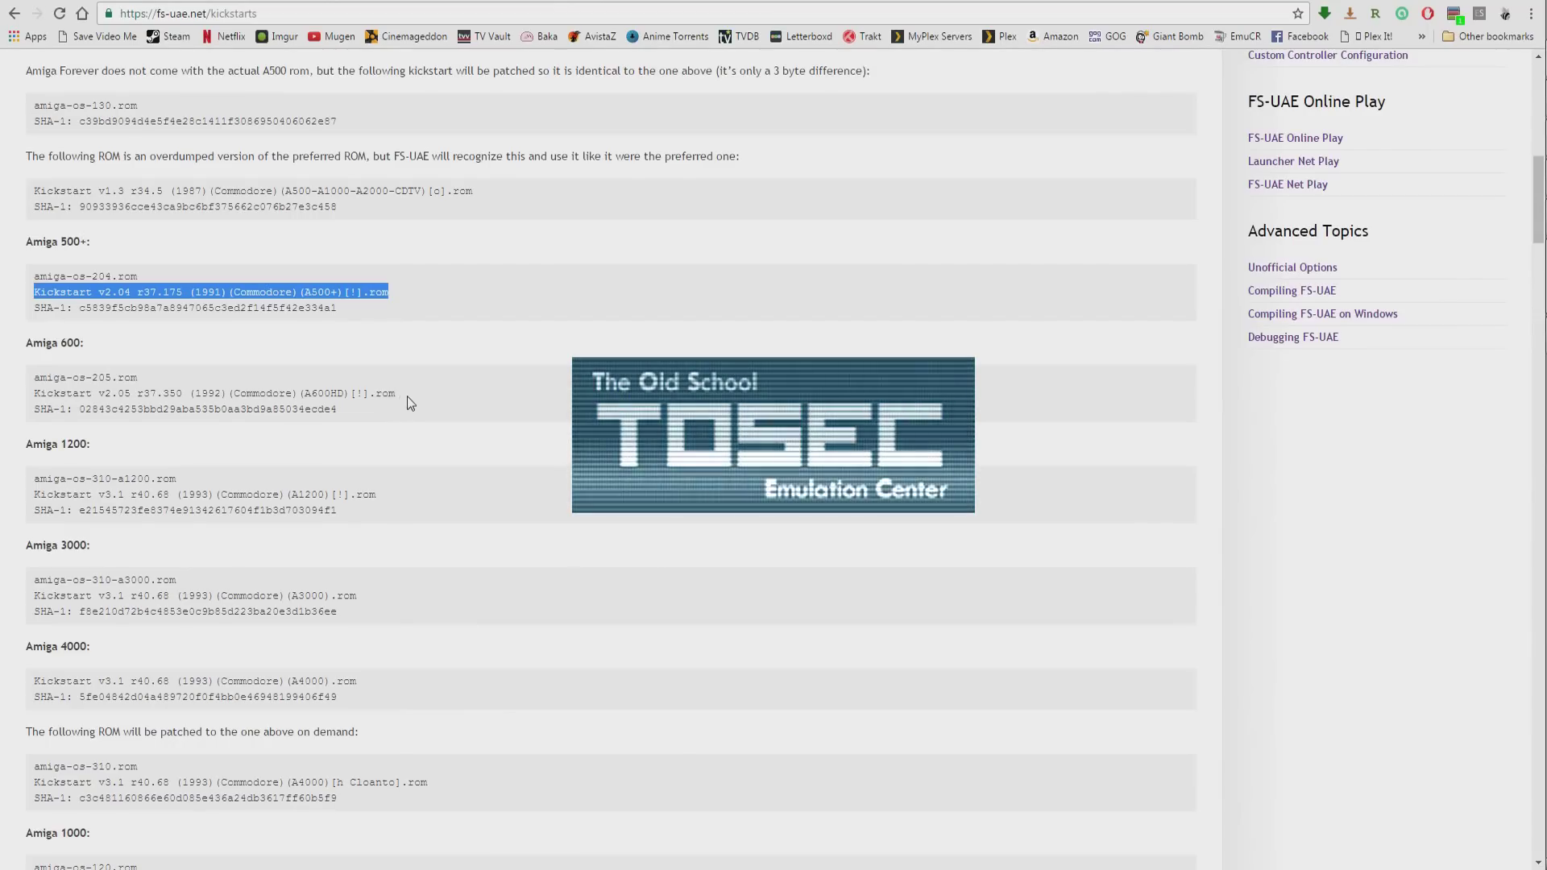
left_click_drag(395, 393, 37, 392)
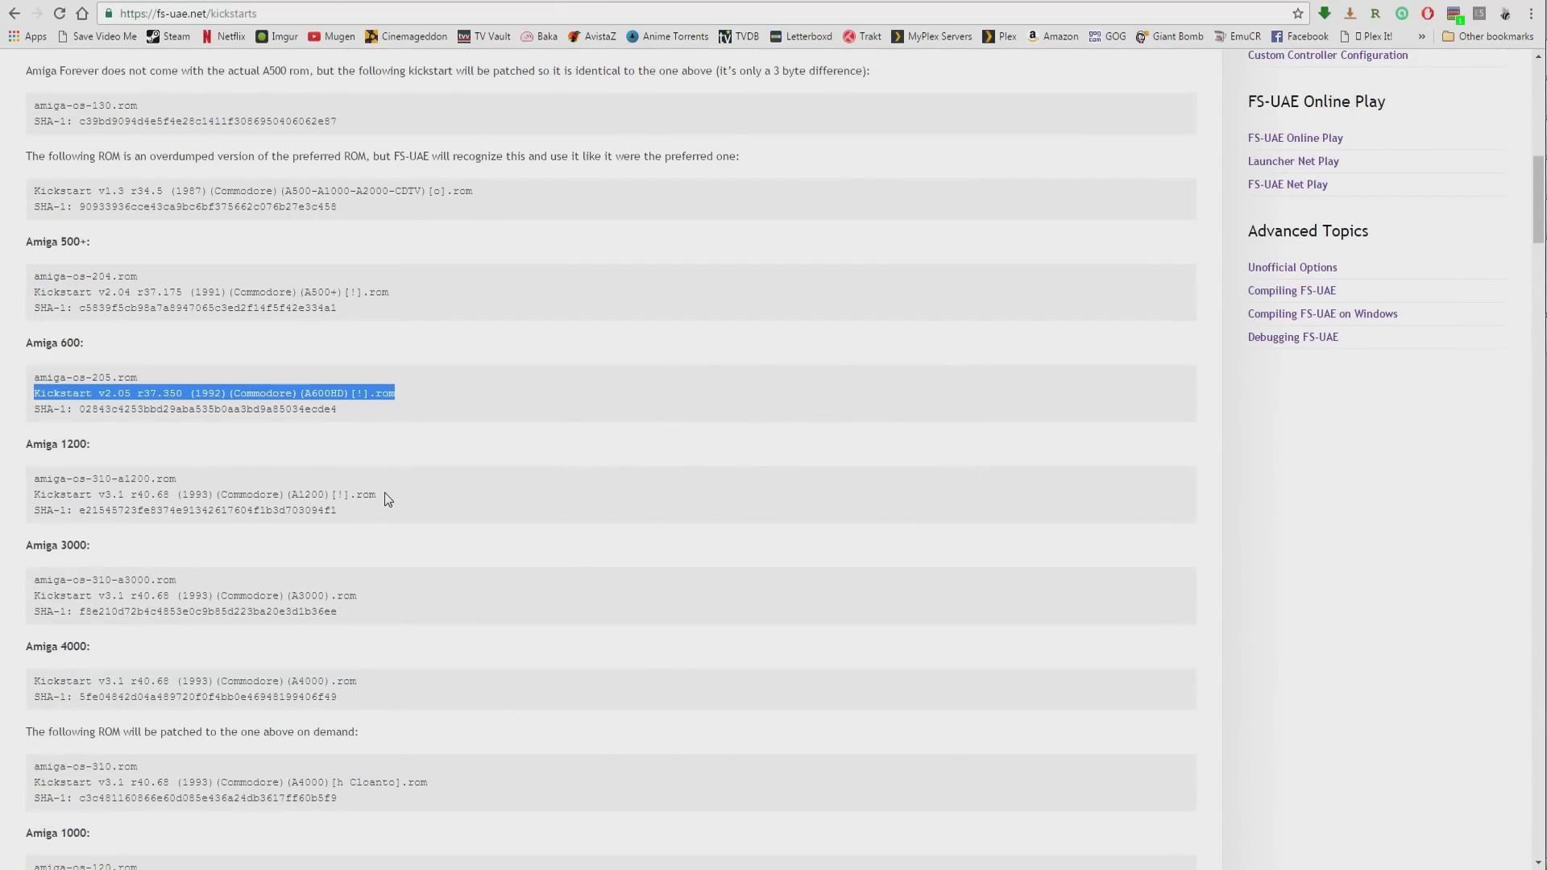
left_click_drag(385, 491, 30, 481)
scroll(104, 511, "down", 3)
left_click(135, 467)
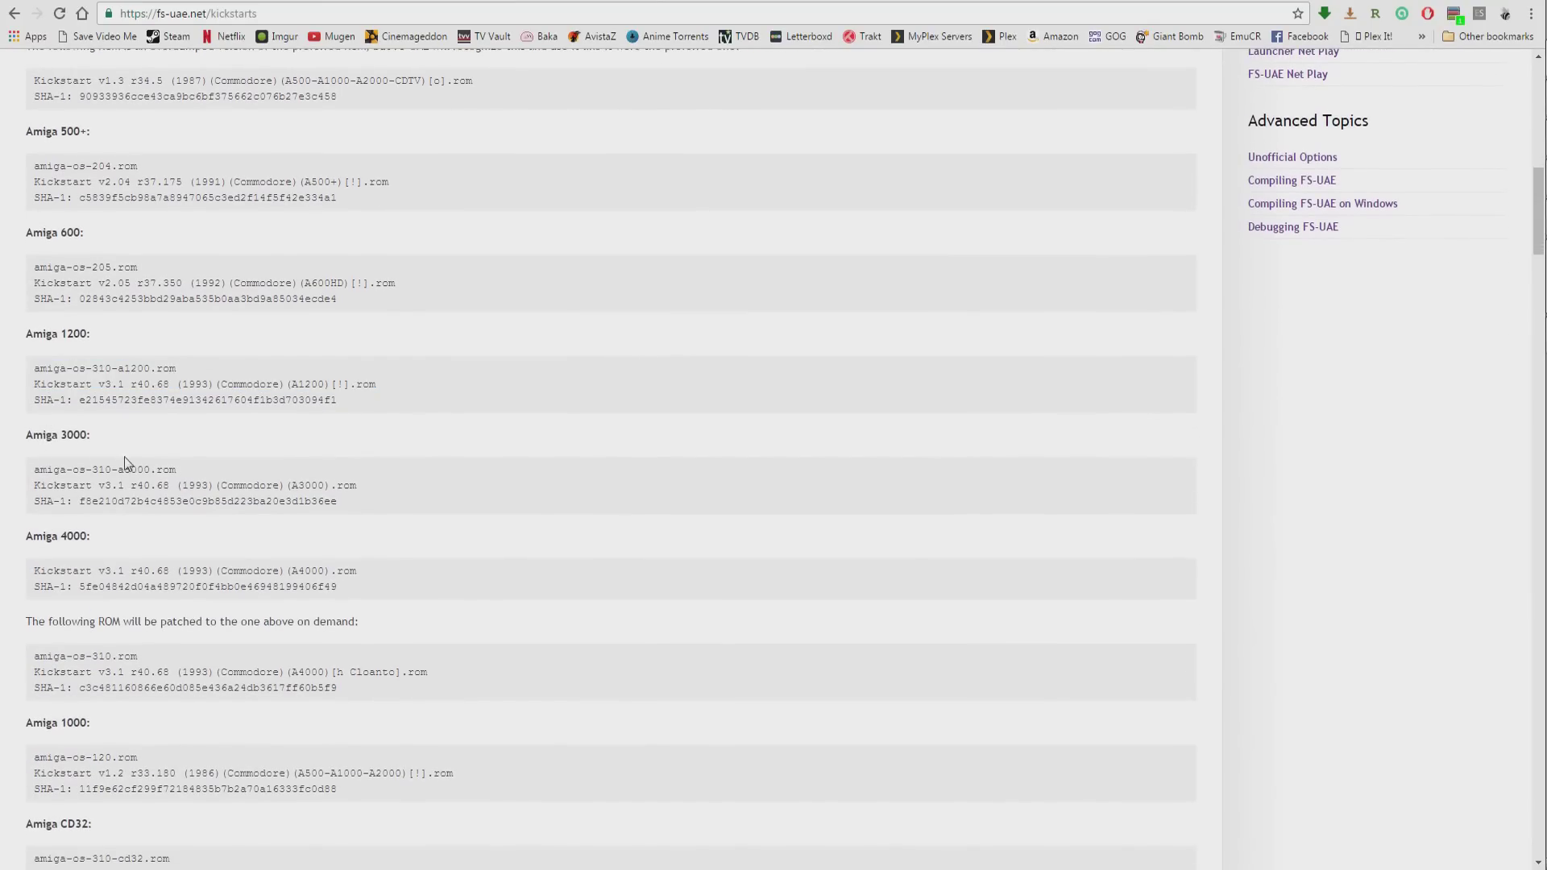
left_click_drag(35, 482, 115, 498)
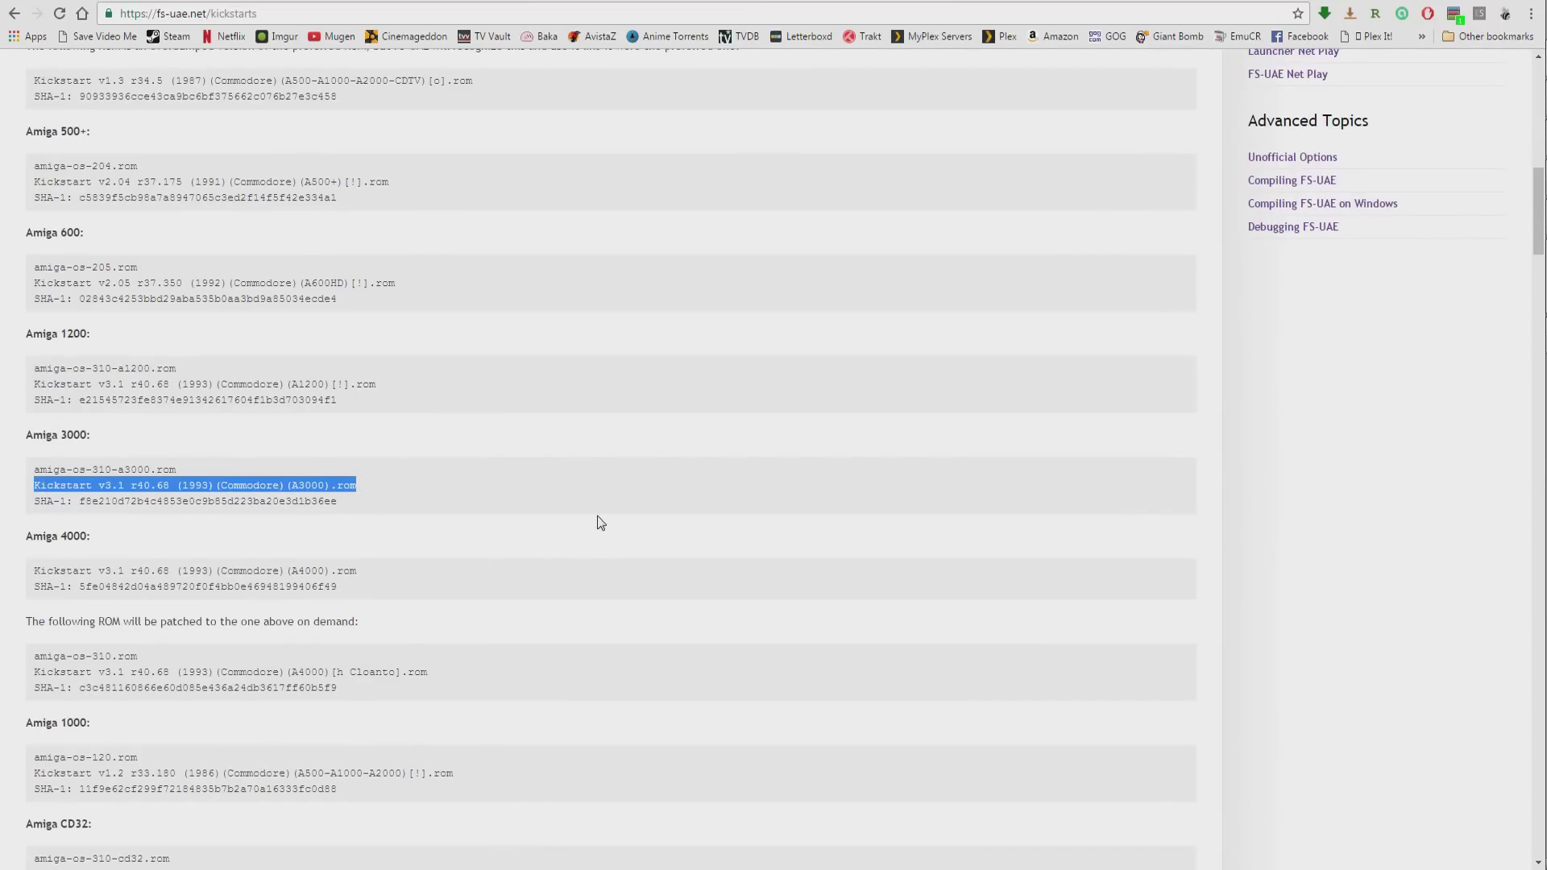
Review the Kickstart entries for the Amiga 4000, 1000, CD32 and Commodore CDTV, and return to the Amiga 500 entry.
scroll(517, 443, "down", 4)
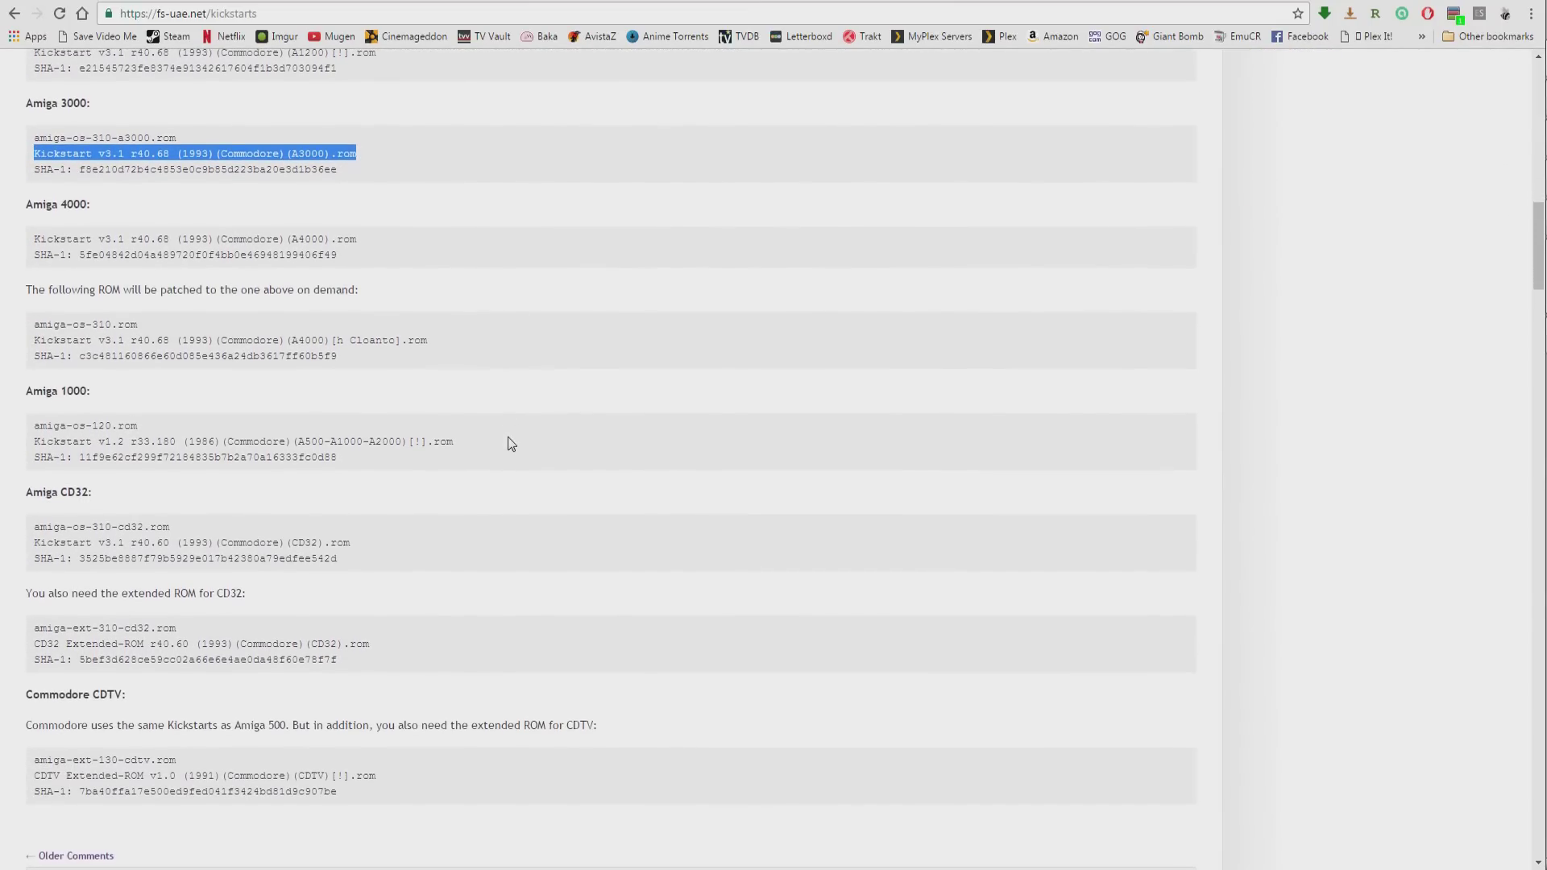
left_click(364, 233)
left_click_drag(145, 233, 37, 241)
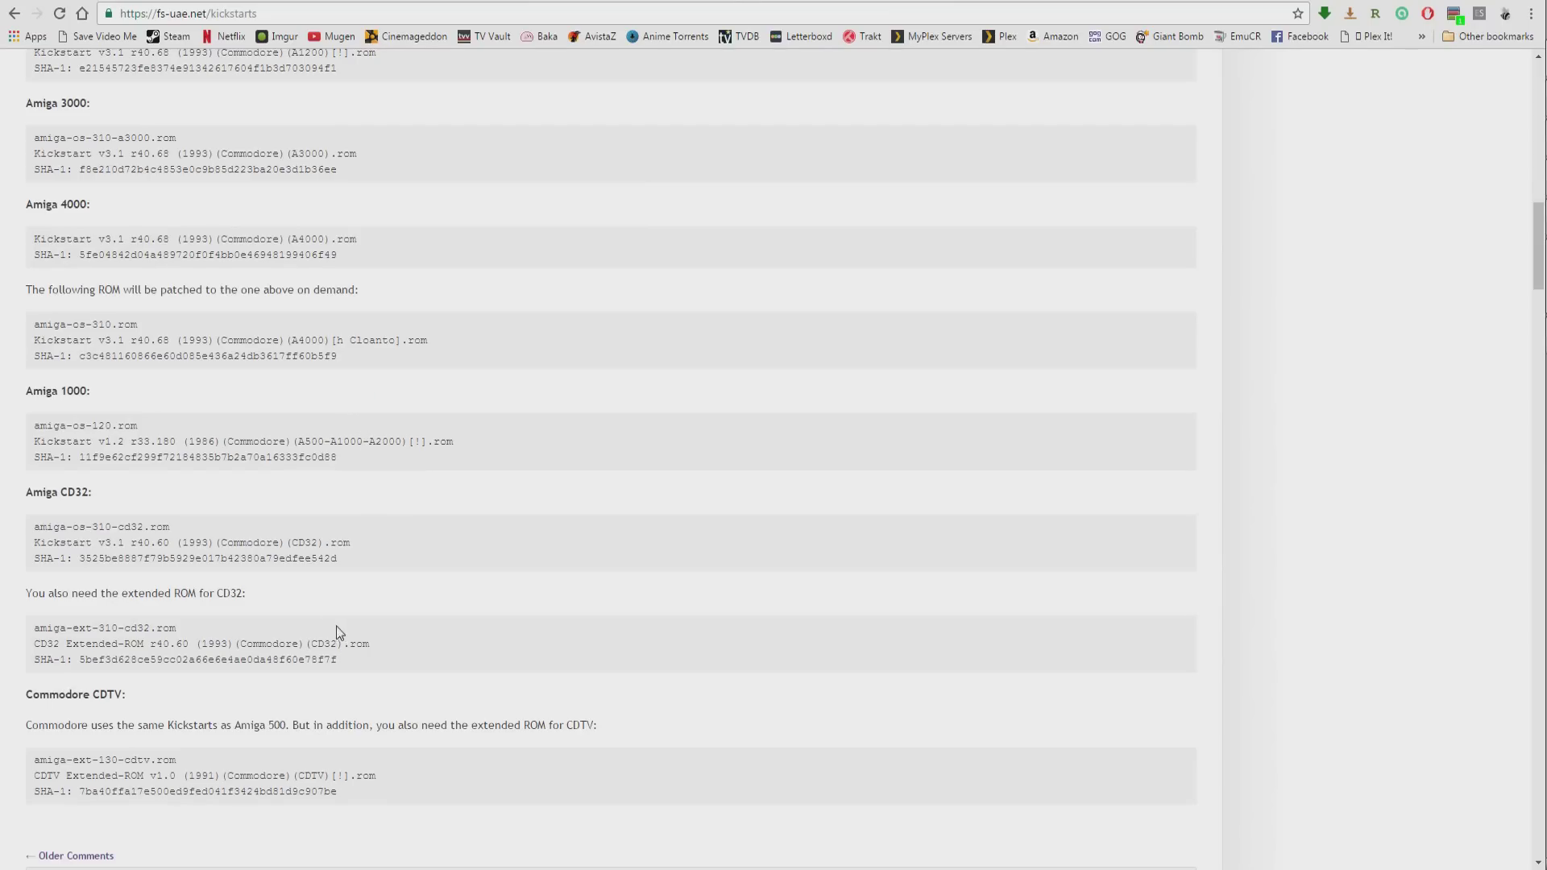
scroll(339, 632, "down", 3)
scroll(137, 520, "up", 3)
scroll(131, 321, "up", 8)
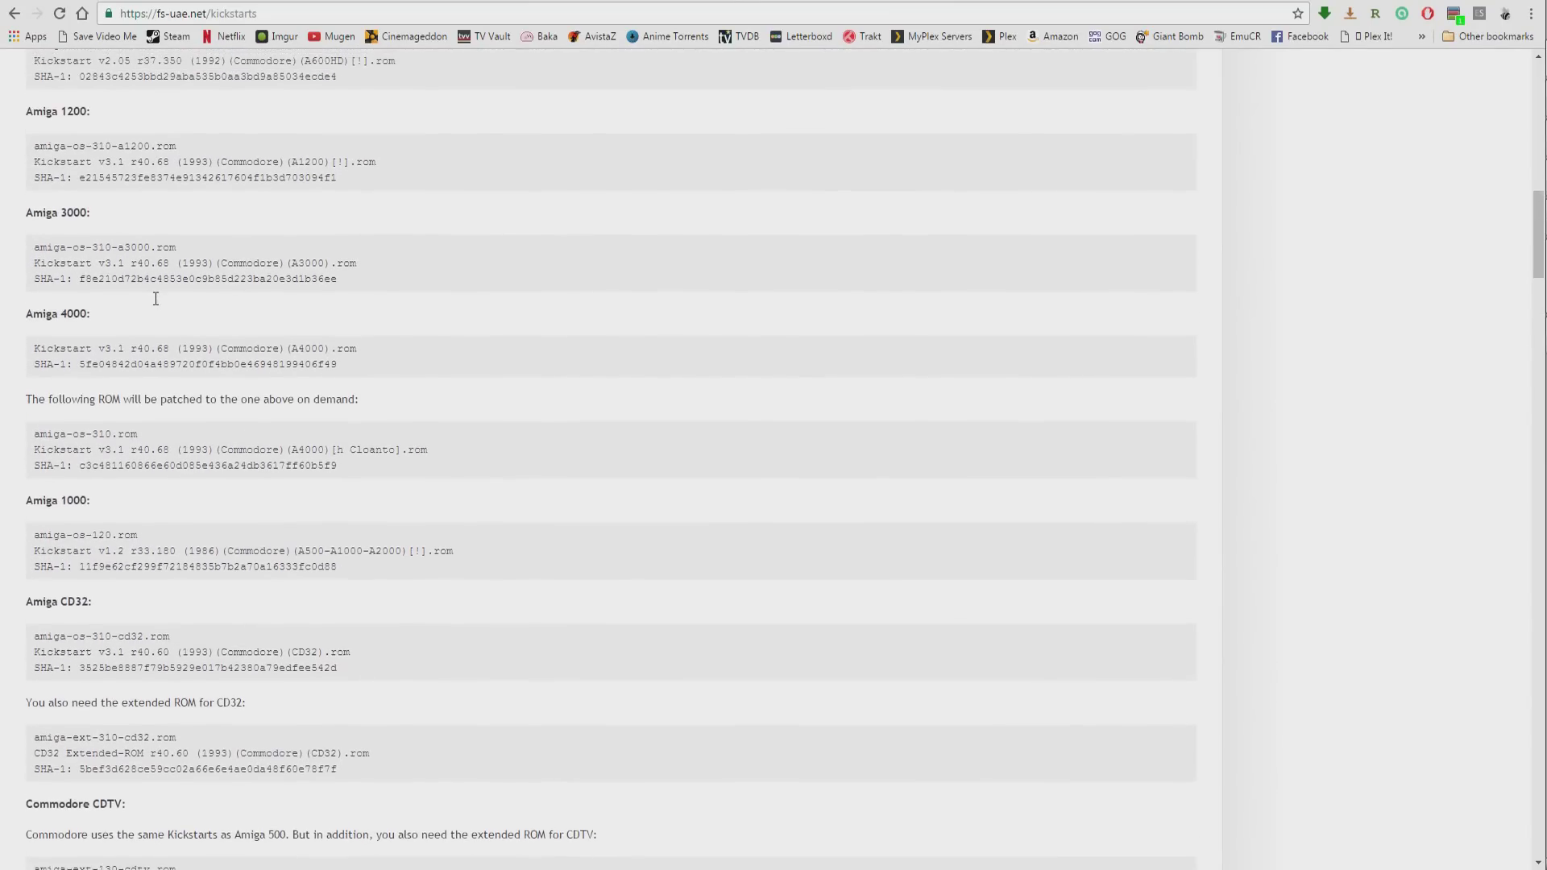
scroll(240, 384, "up", 5)
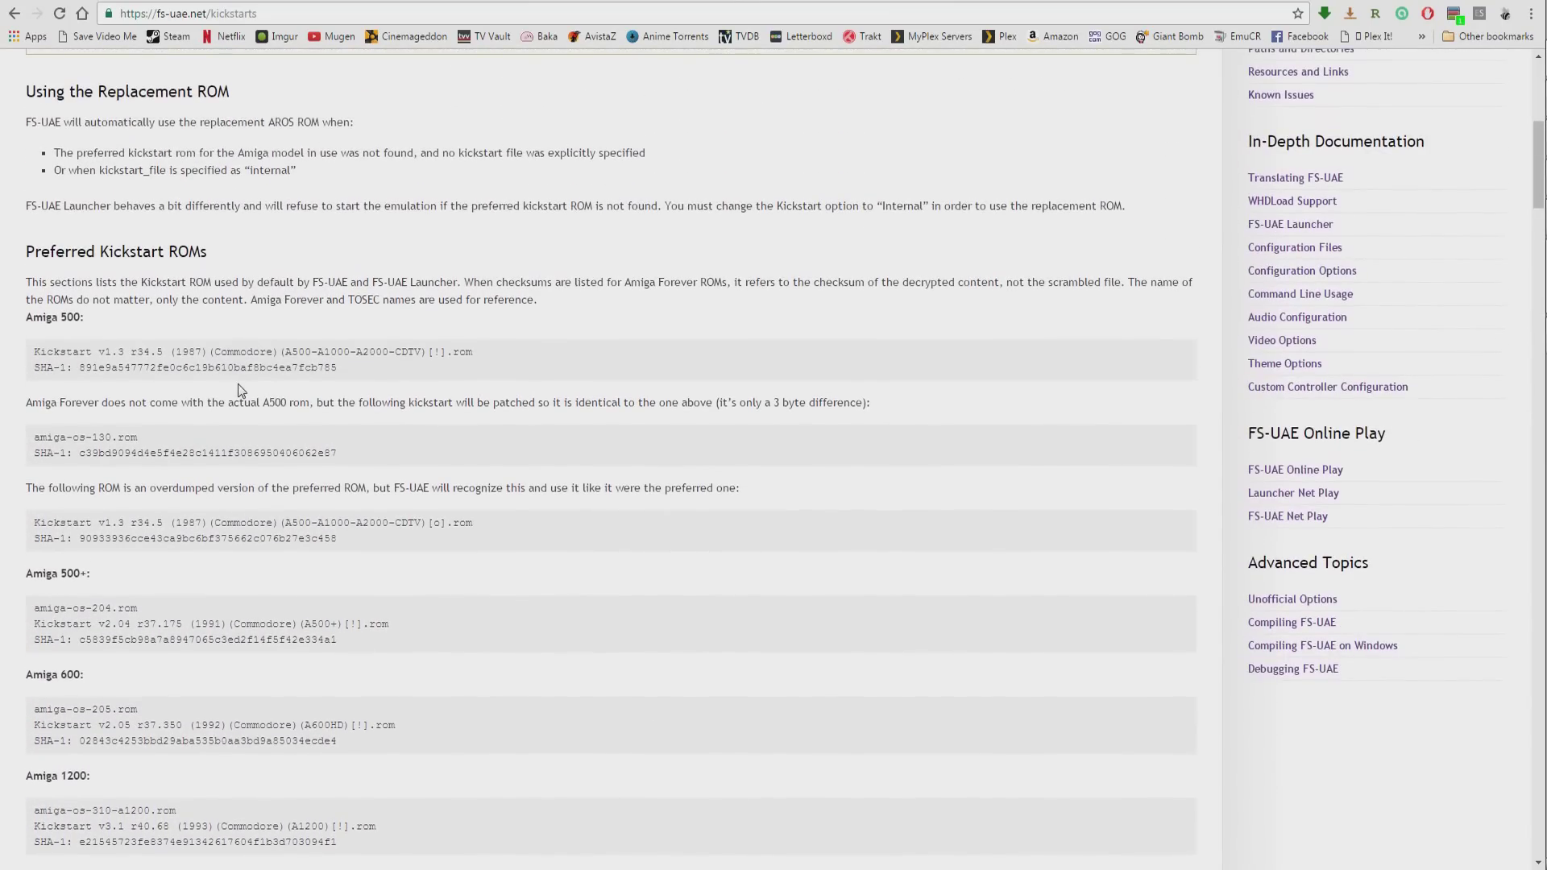
scroll(376, 450, "up", 3)
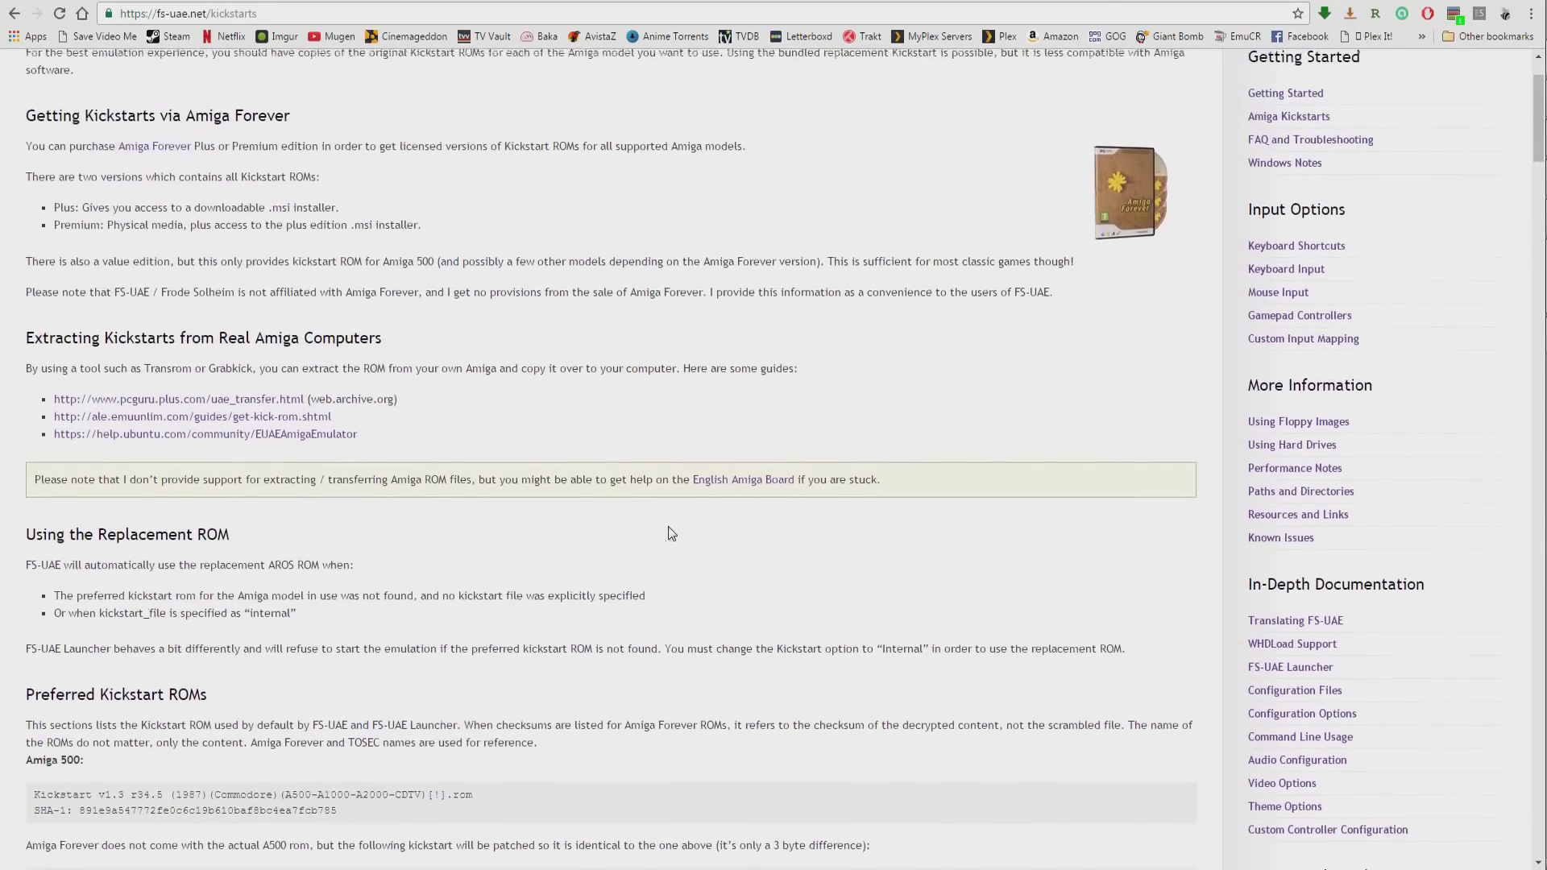
scroll(644, 514, "down", 12)
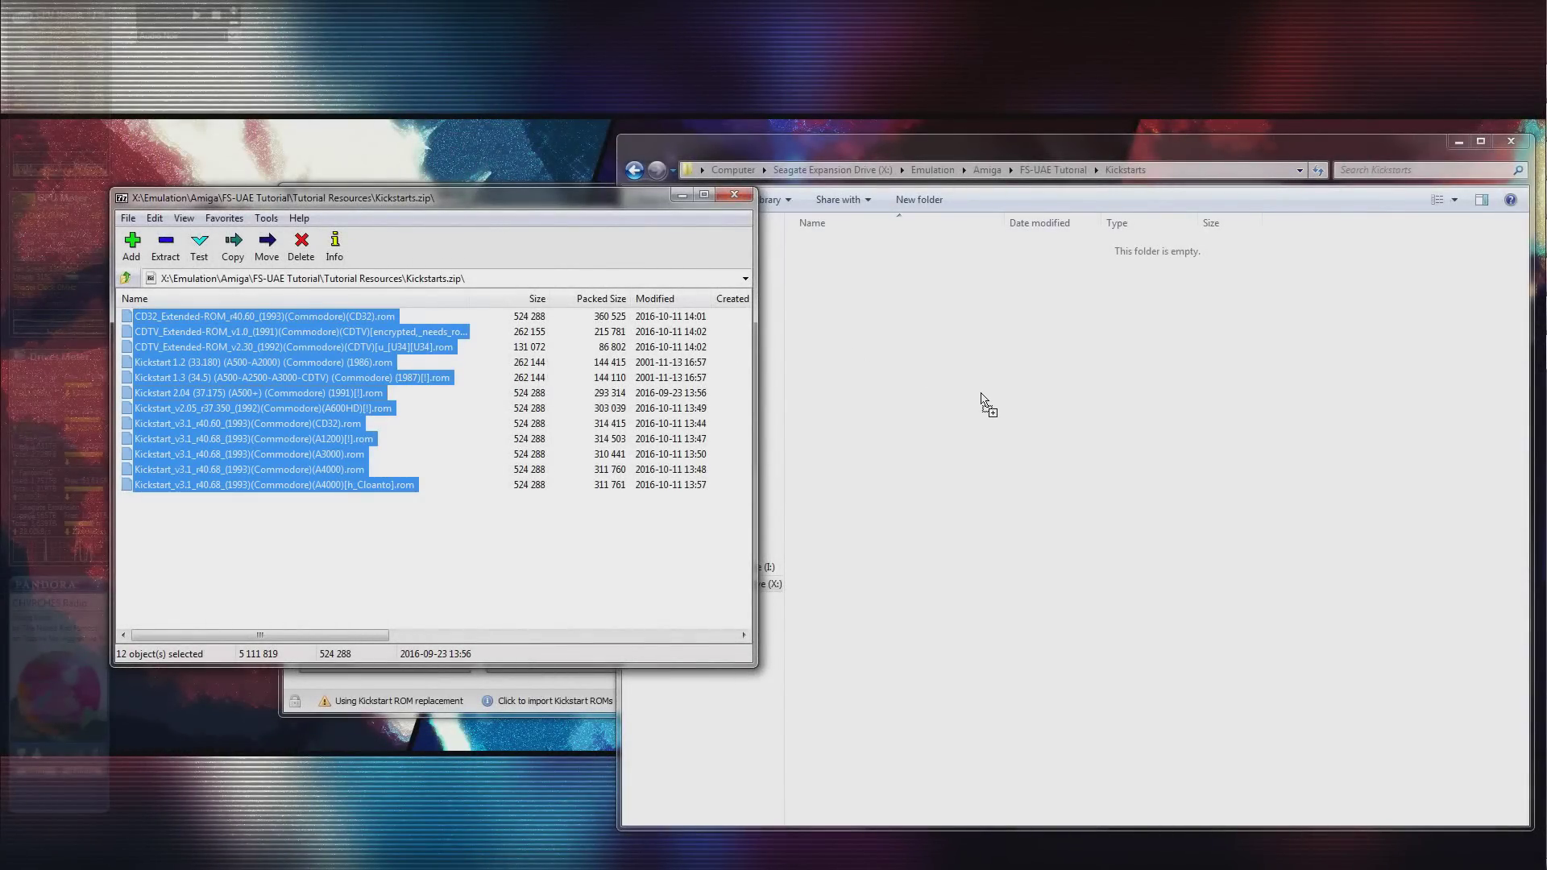
Extract all ROM files from Kickstarts.zip into the Kickstarts folder, close the archive, and return to the FS-UAE Tutorial folder.
left_click_drag(981, 395, 983, 397)
left_click(483, 564)
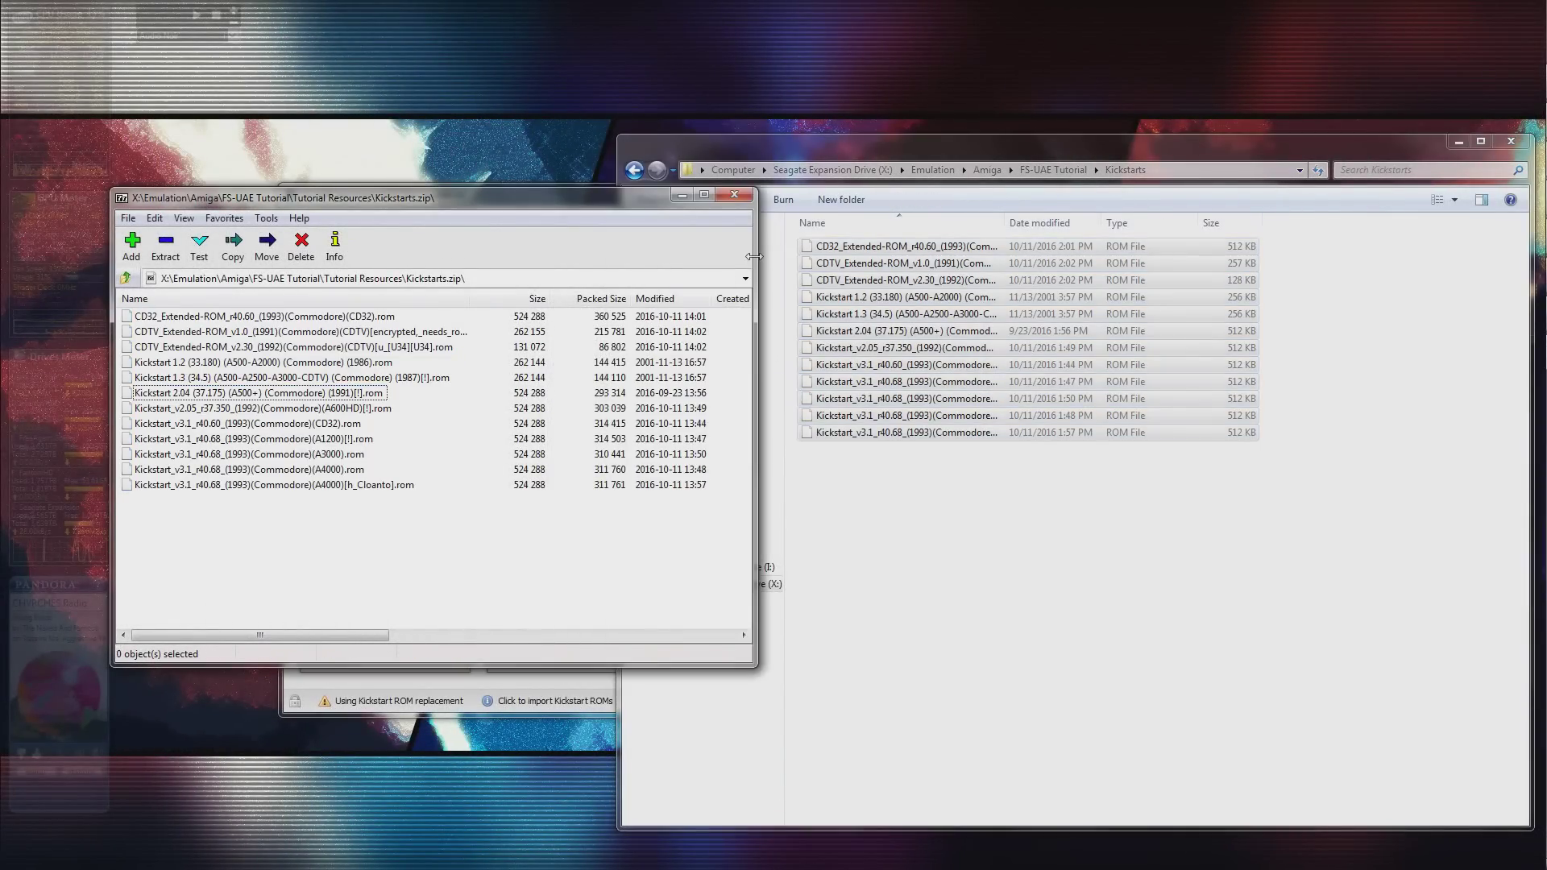
left_click(730, 197)
left_click(1065, 167)
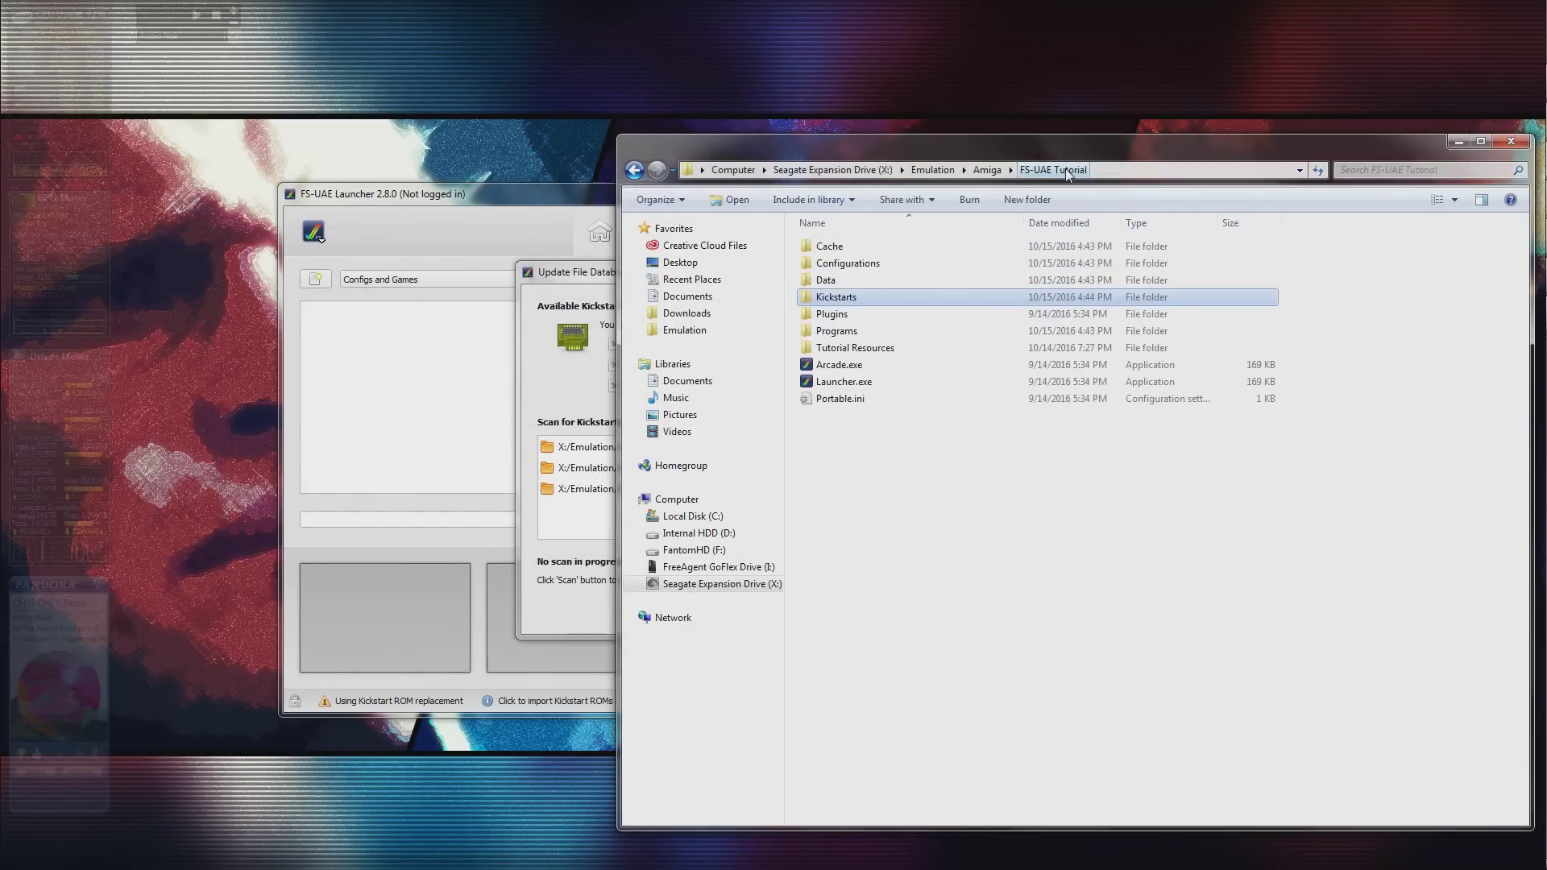
left_click(940, 500)
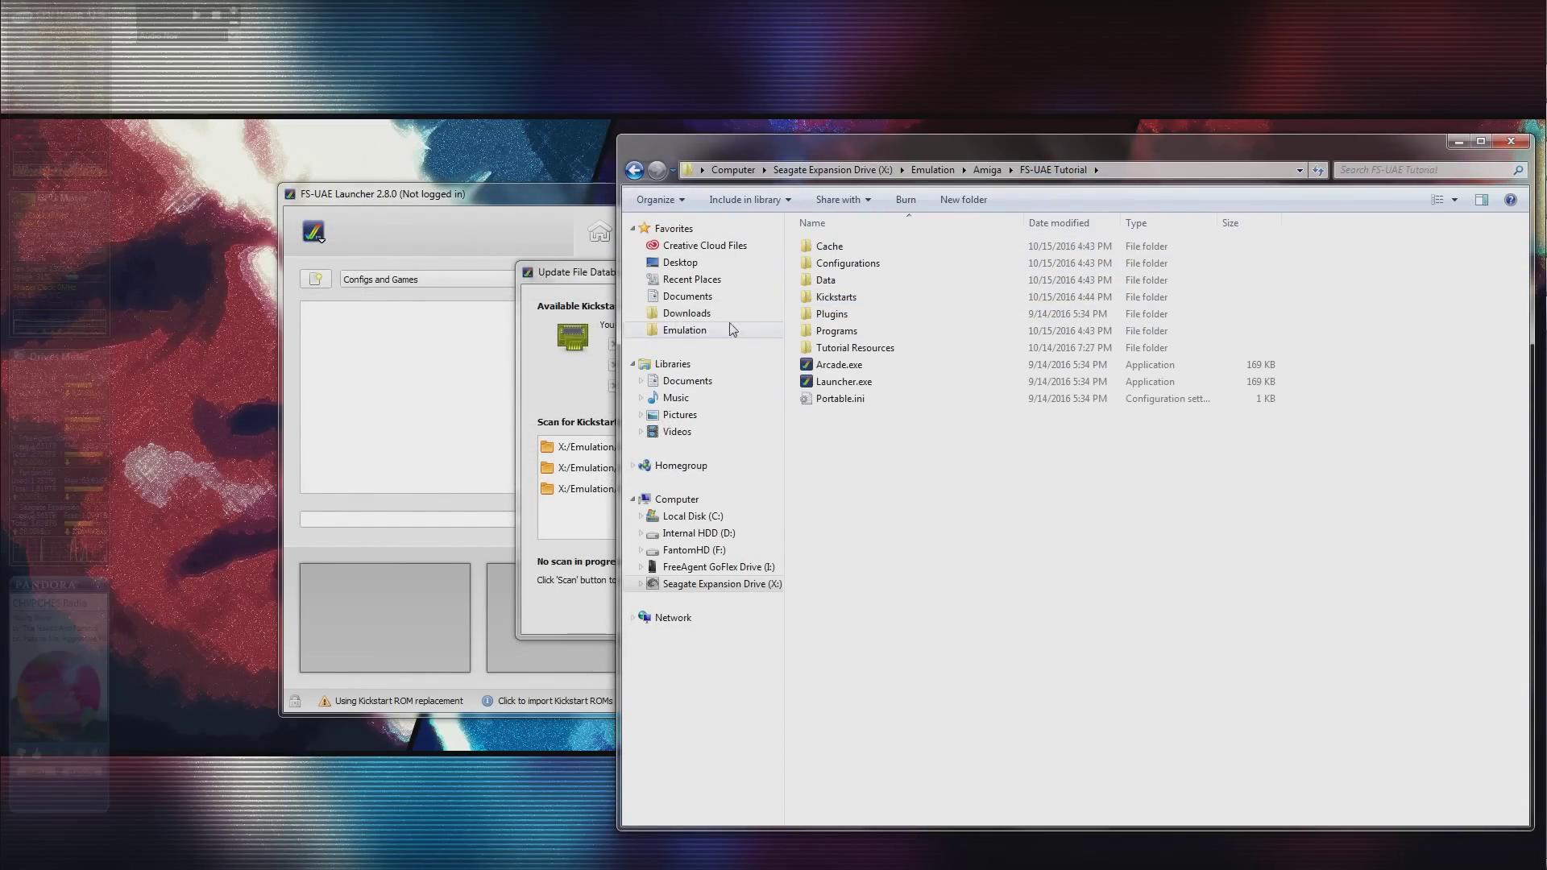
Close the Update File Database window and check the contents of the Tutorial Resources folder before returning to the launcher.
left_click(569, 277)
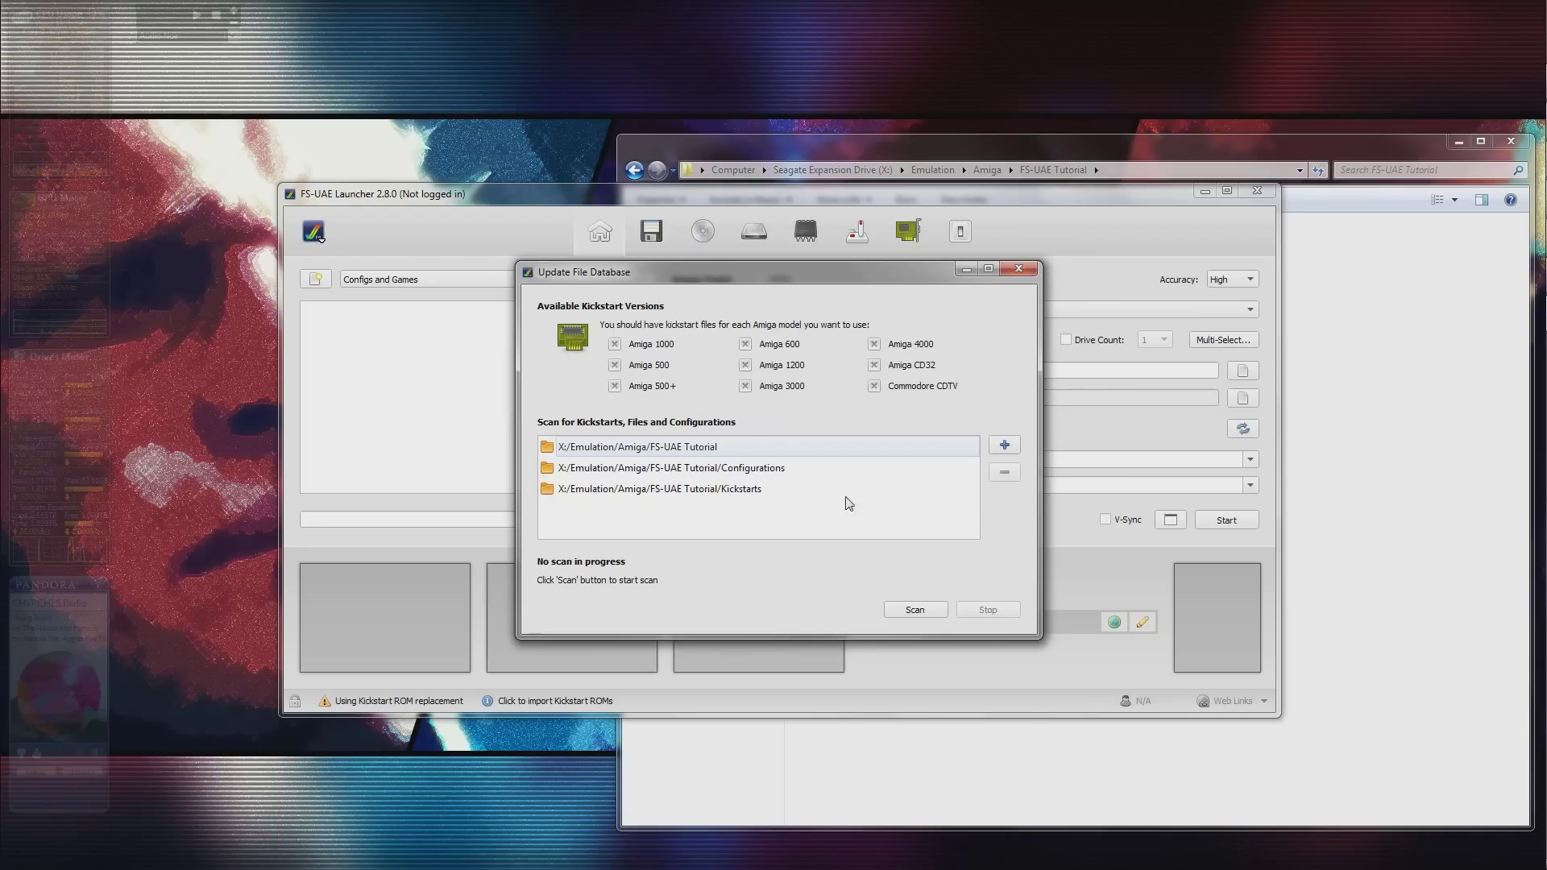
left_click(1019, 270)
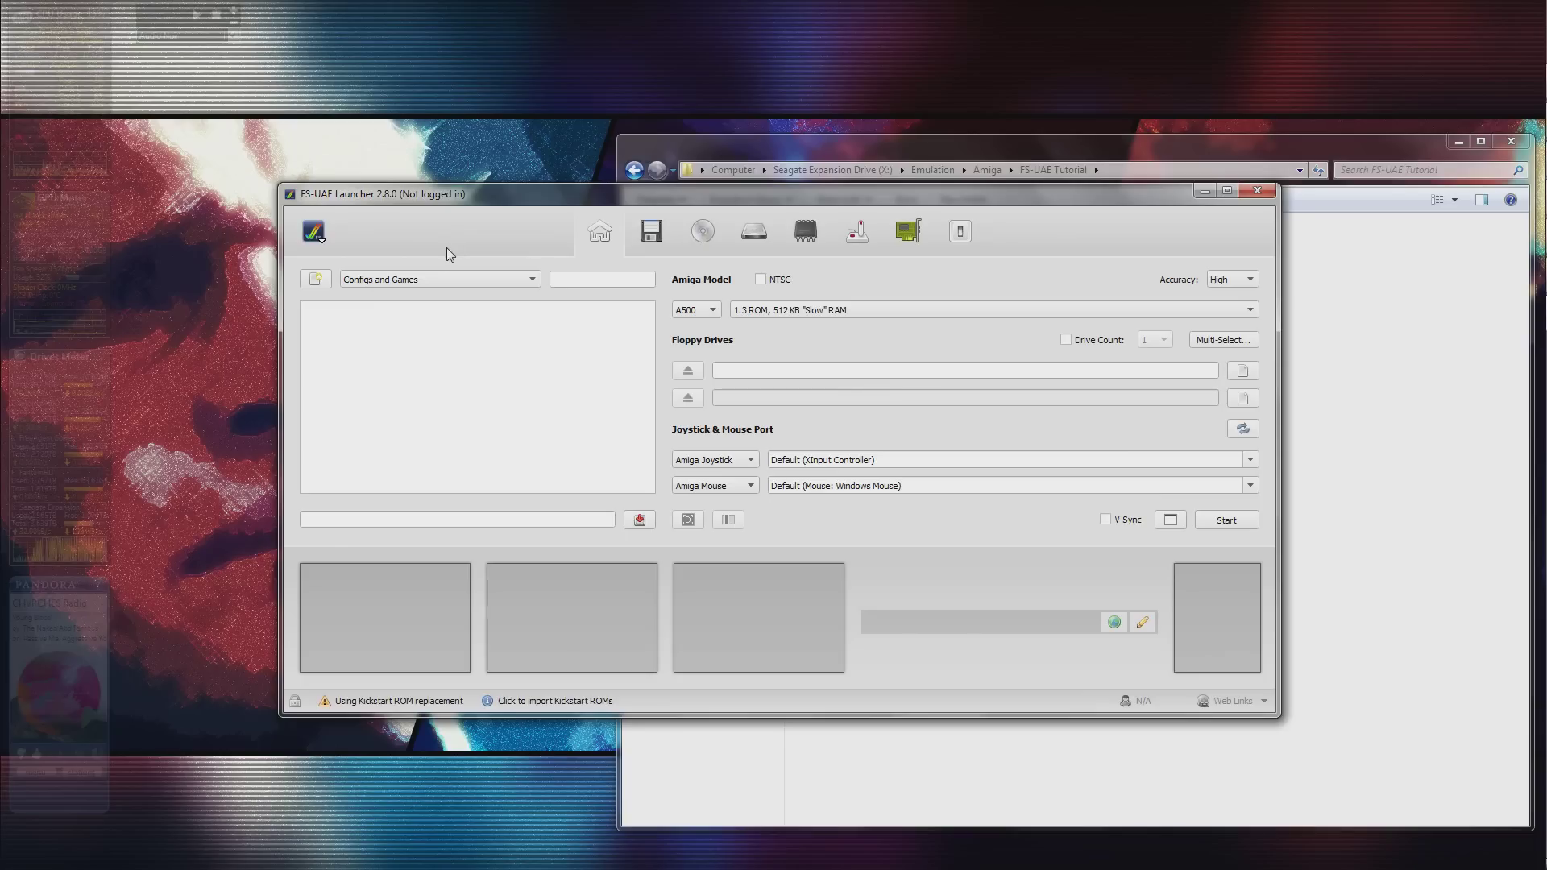
left_click(1402, 415)
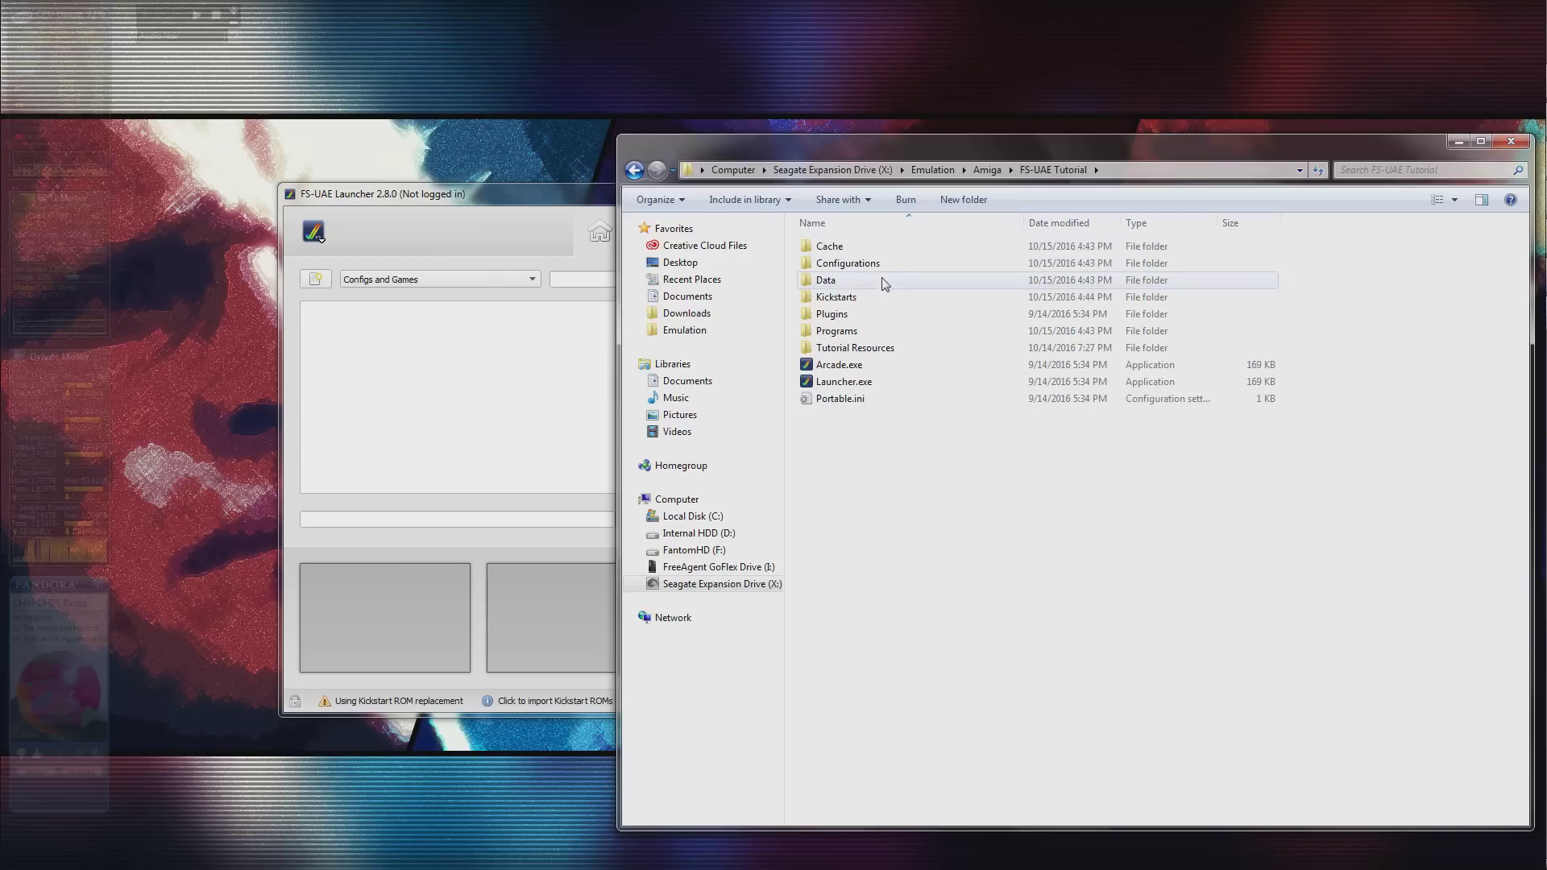
double_click(859, 348)
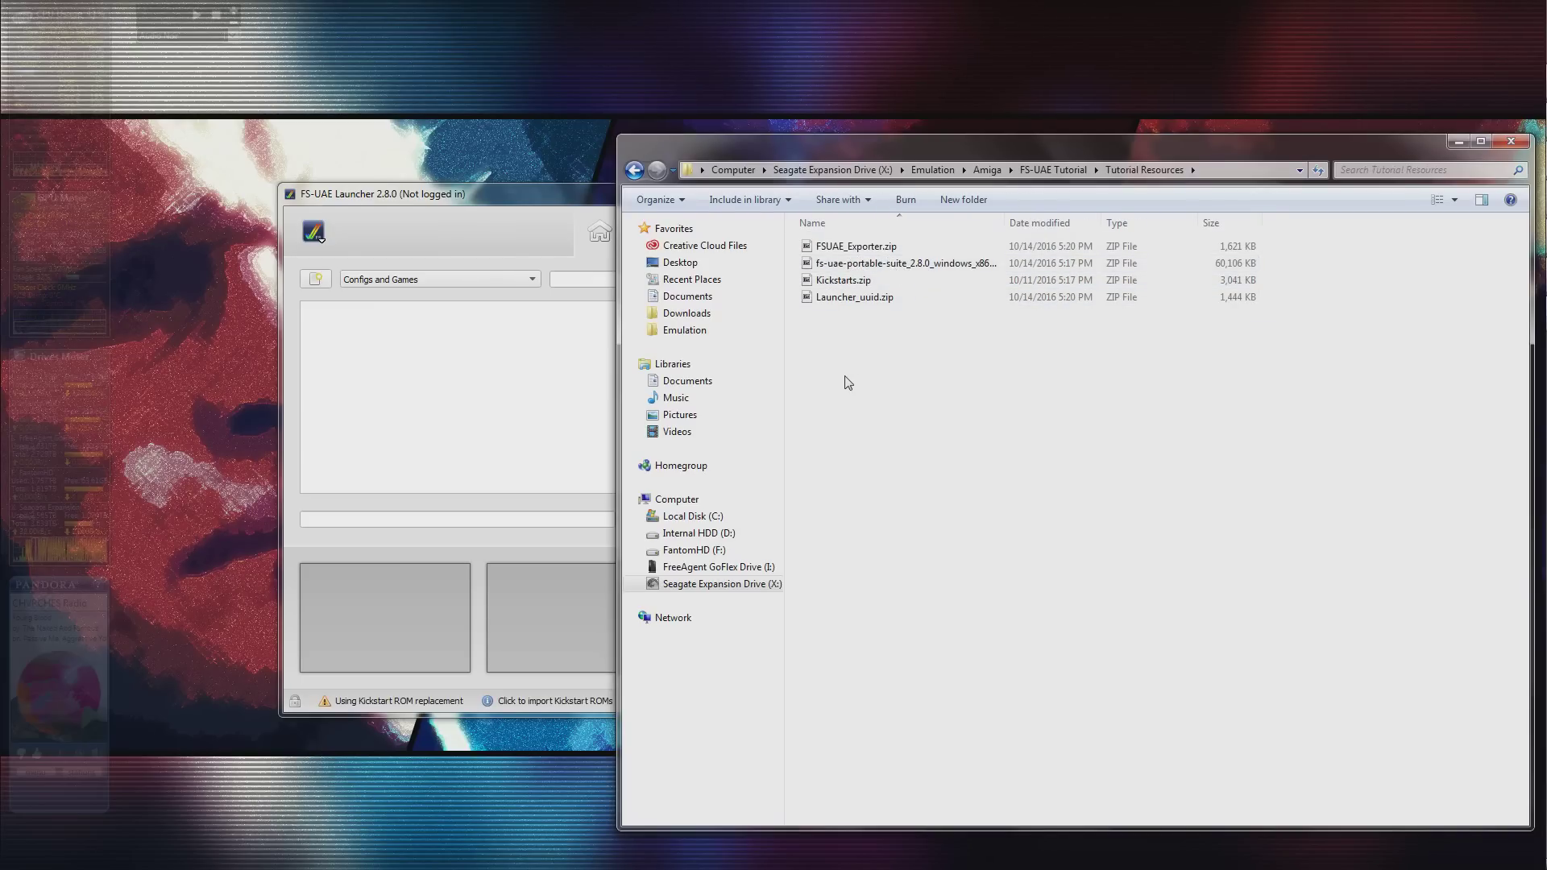
key("BackSpace")
left_click(502, 200)
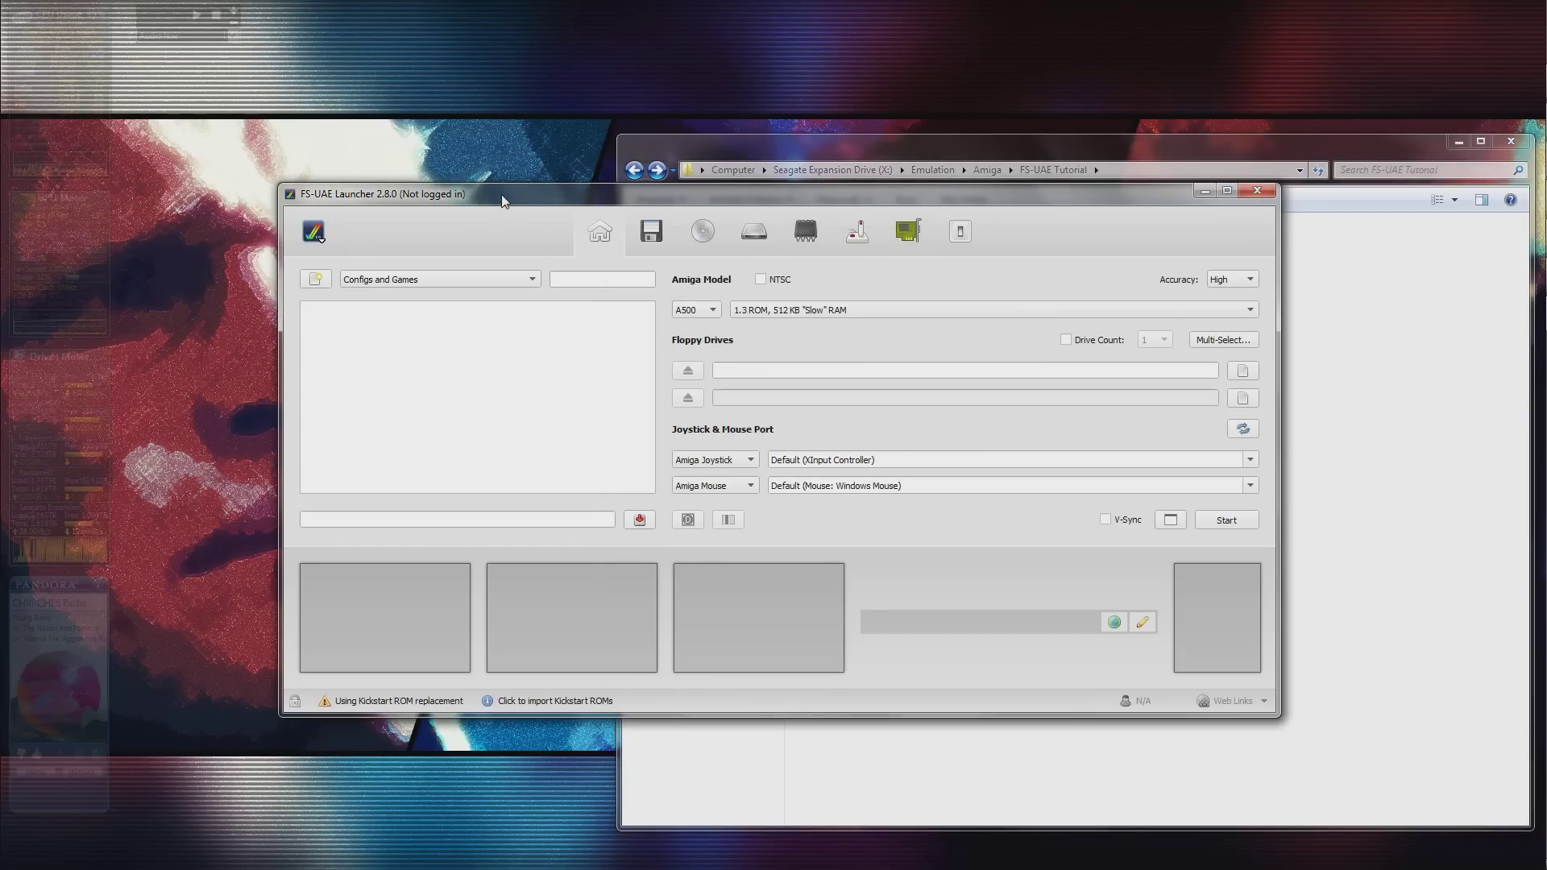
Update the launcher's file database by scanning the listed folders for Kickstarts, and close the Update File Database window.
left_click(312, 238)
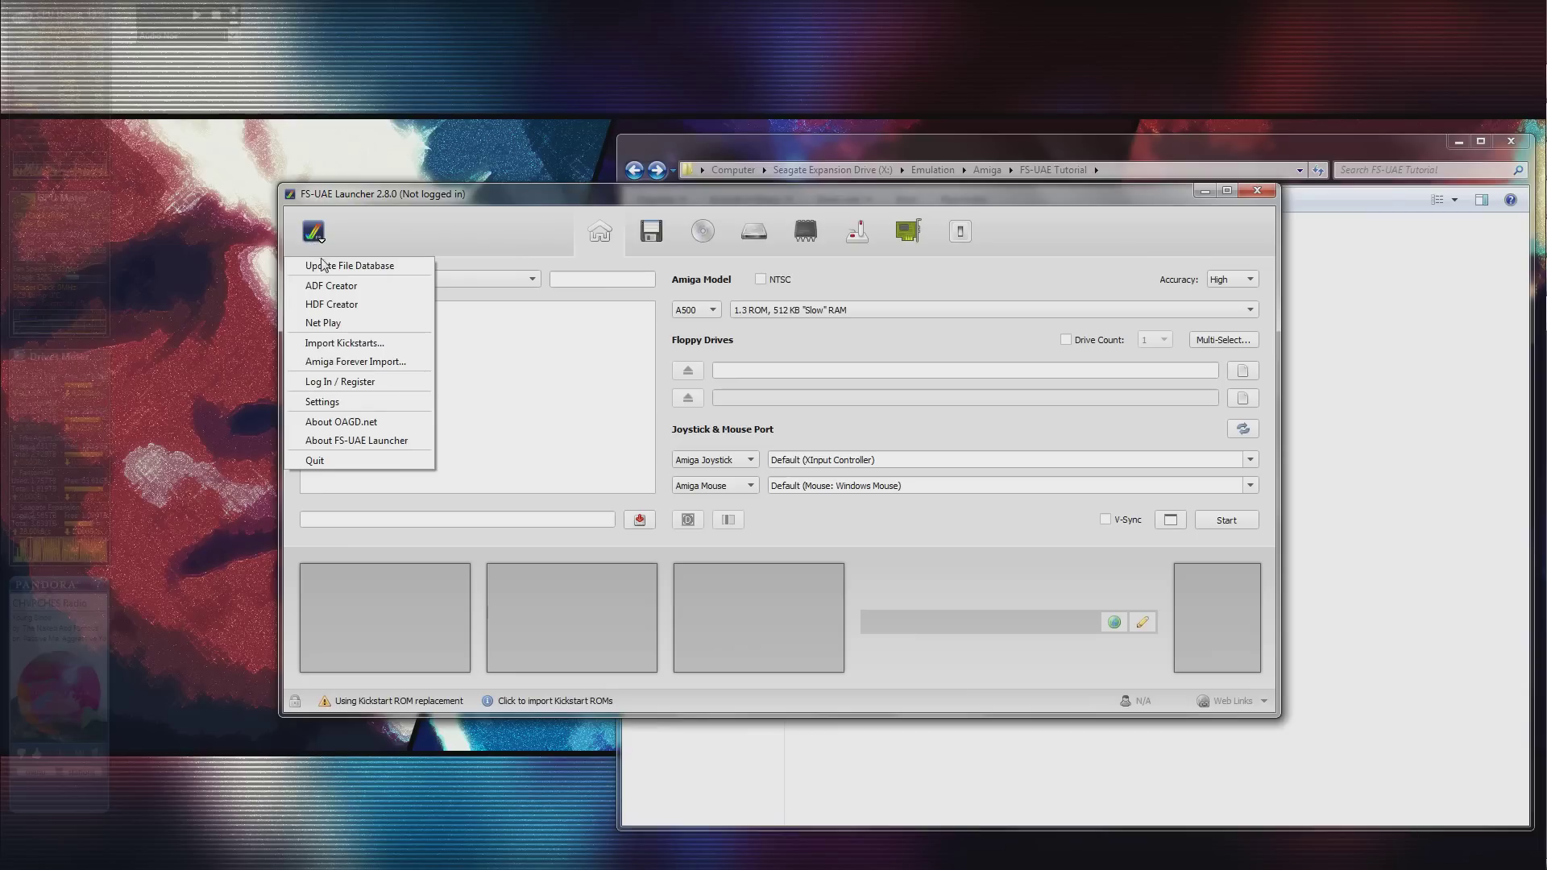
left_click(394, 266)
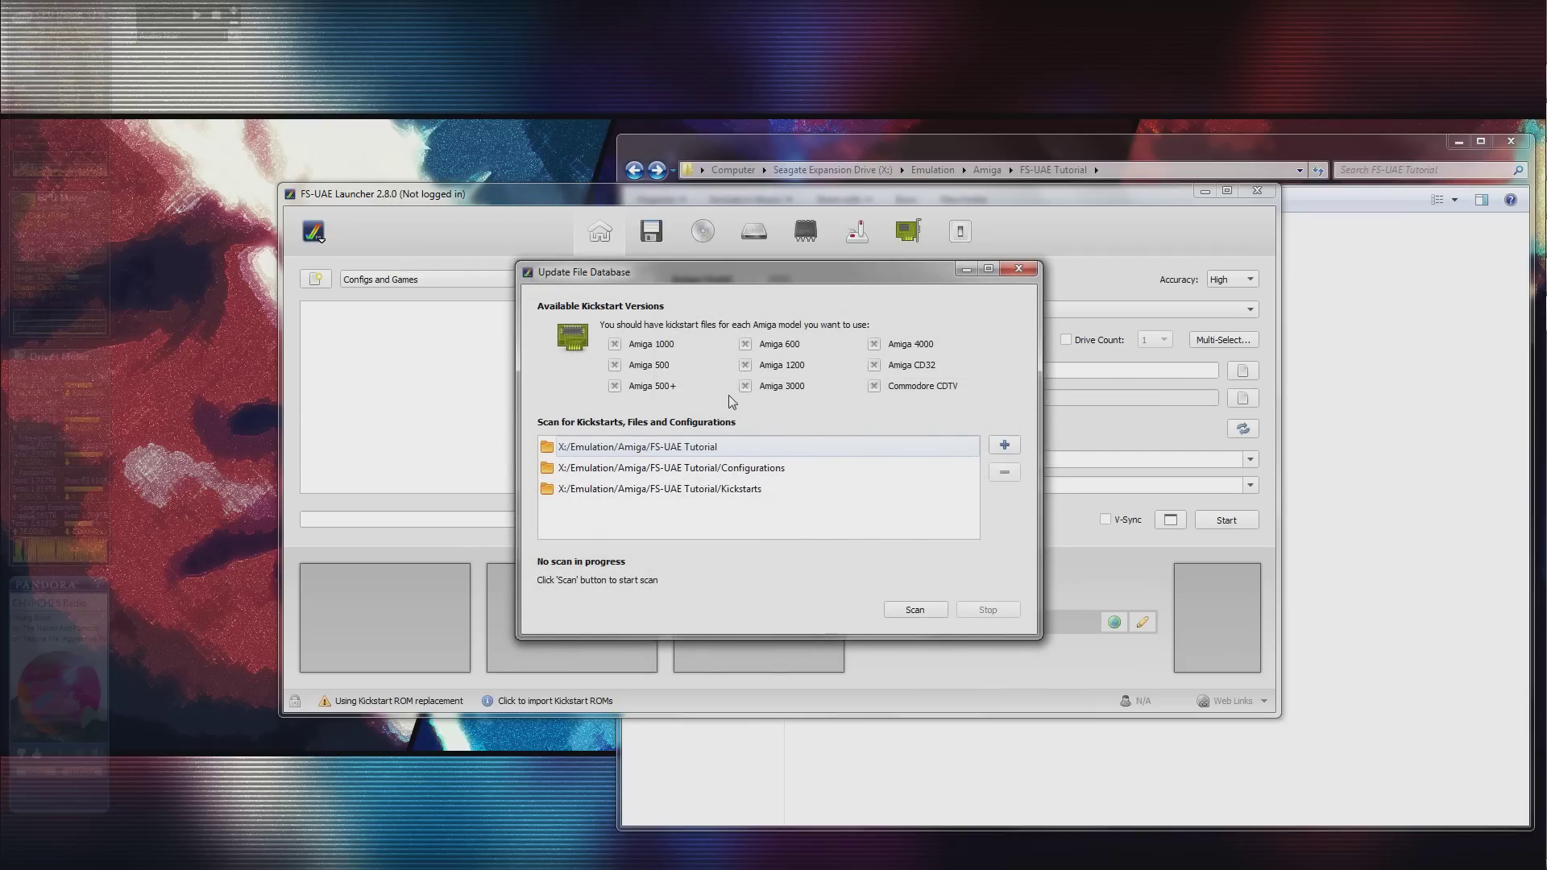
left_click(913, 619)
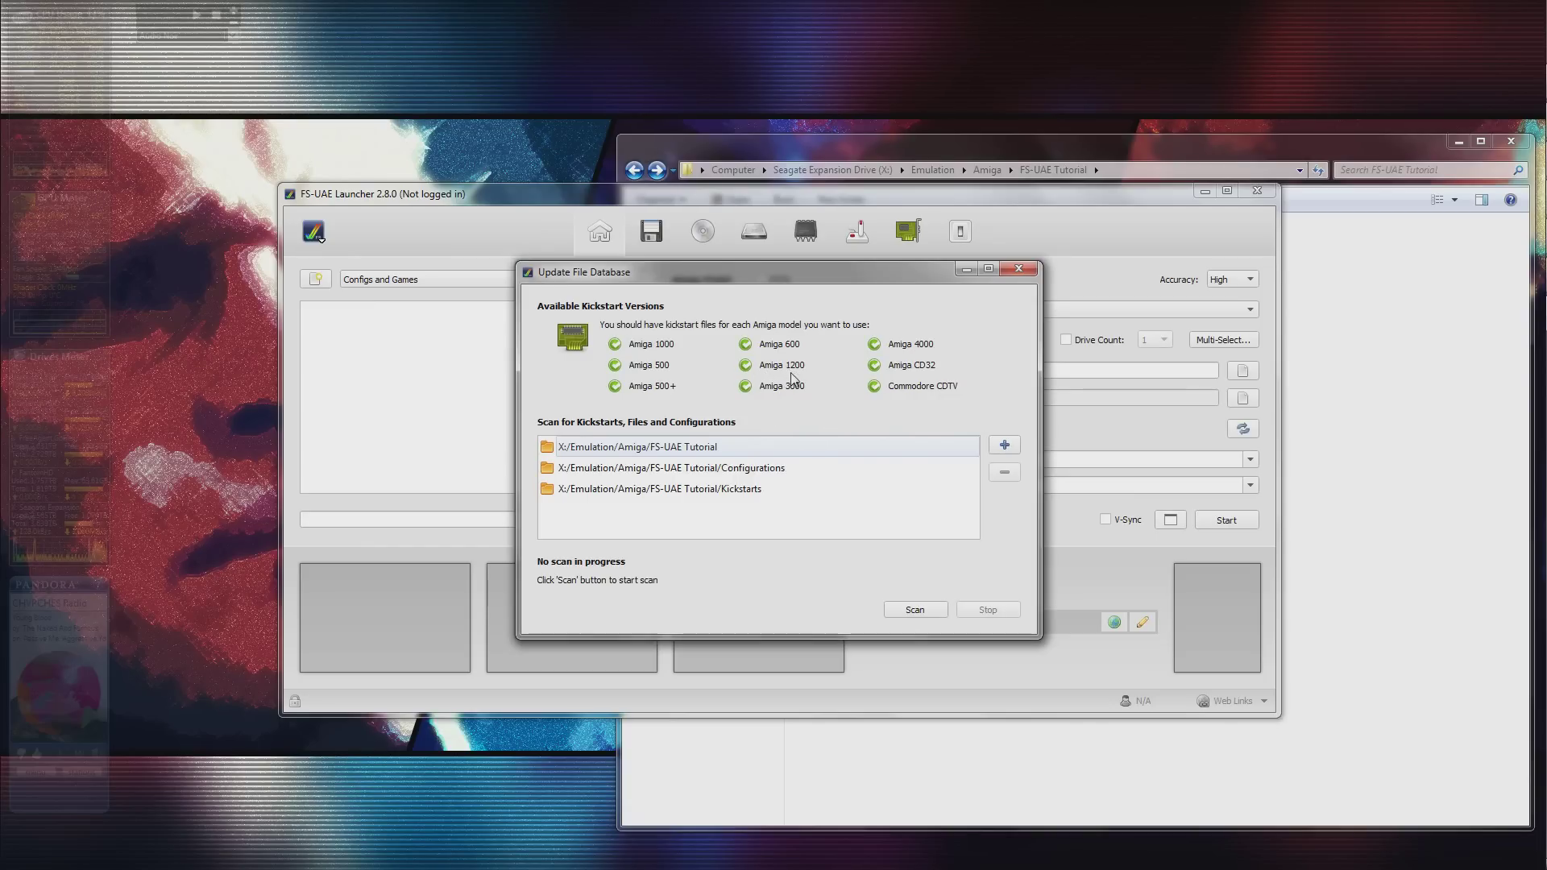
left_click(1018, 272)
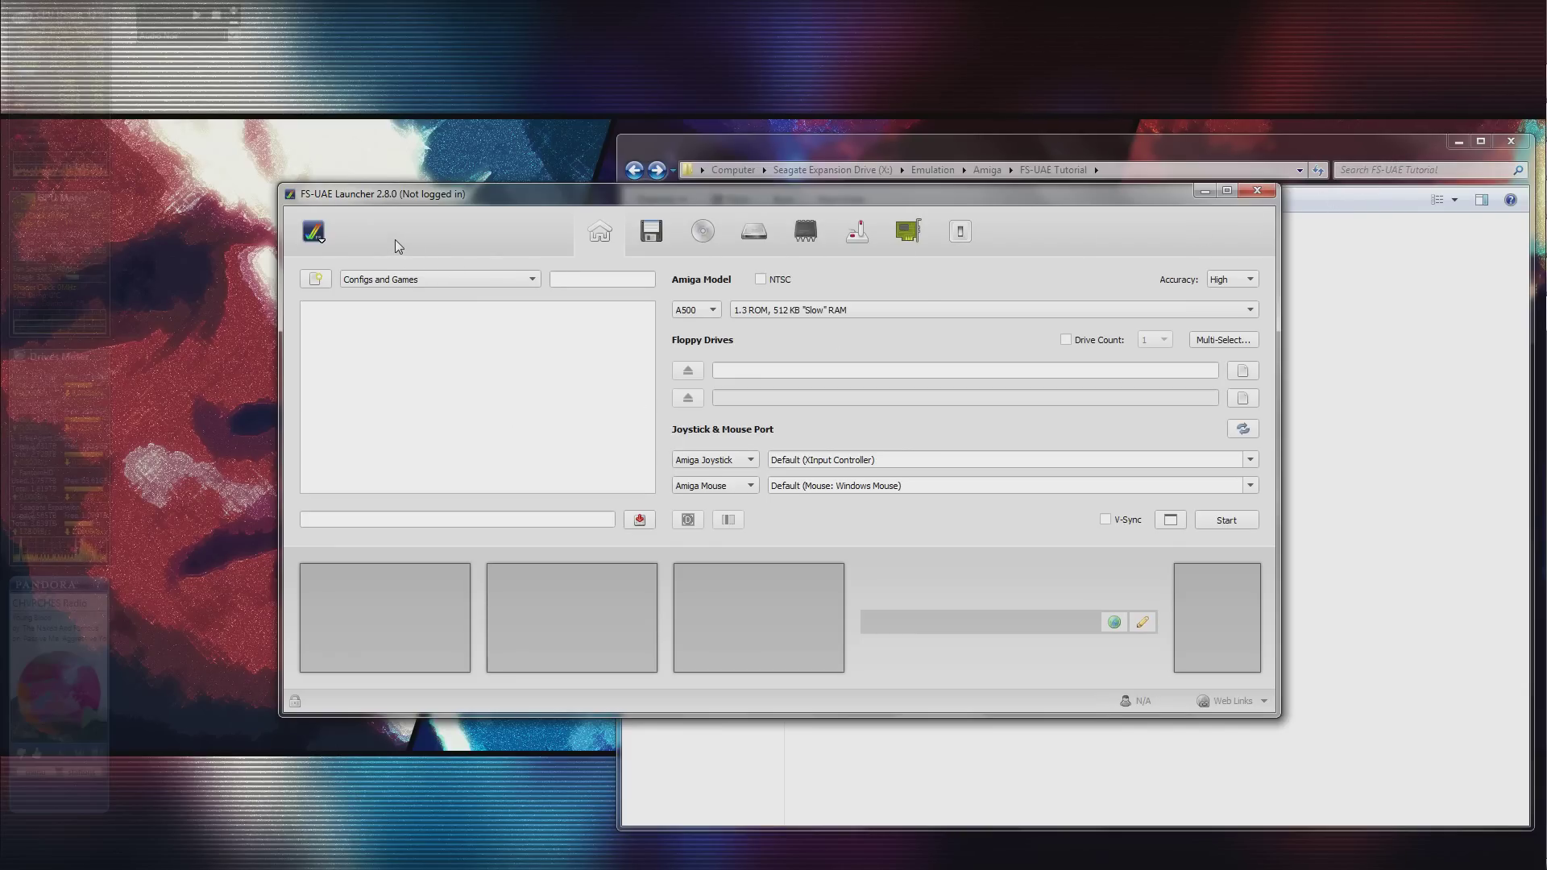
left_click(331, 235)
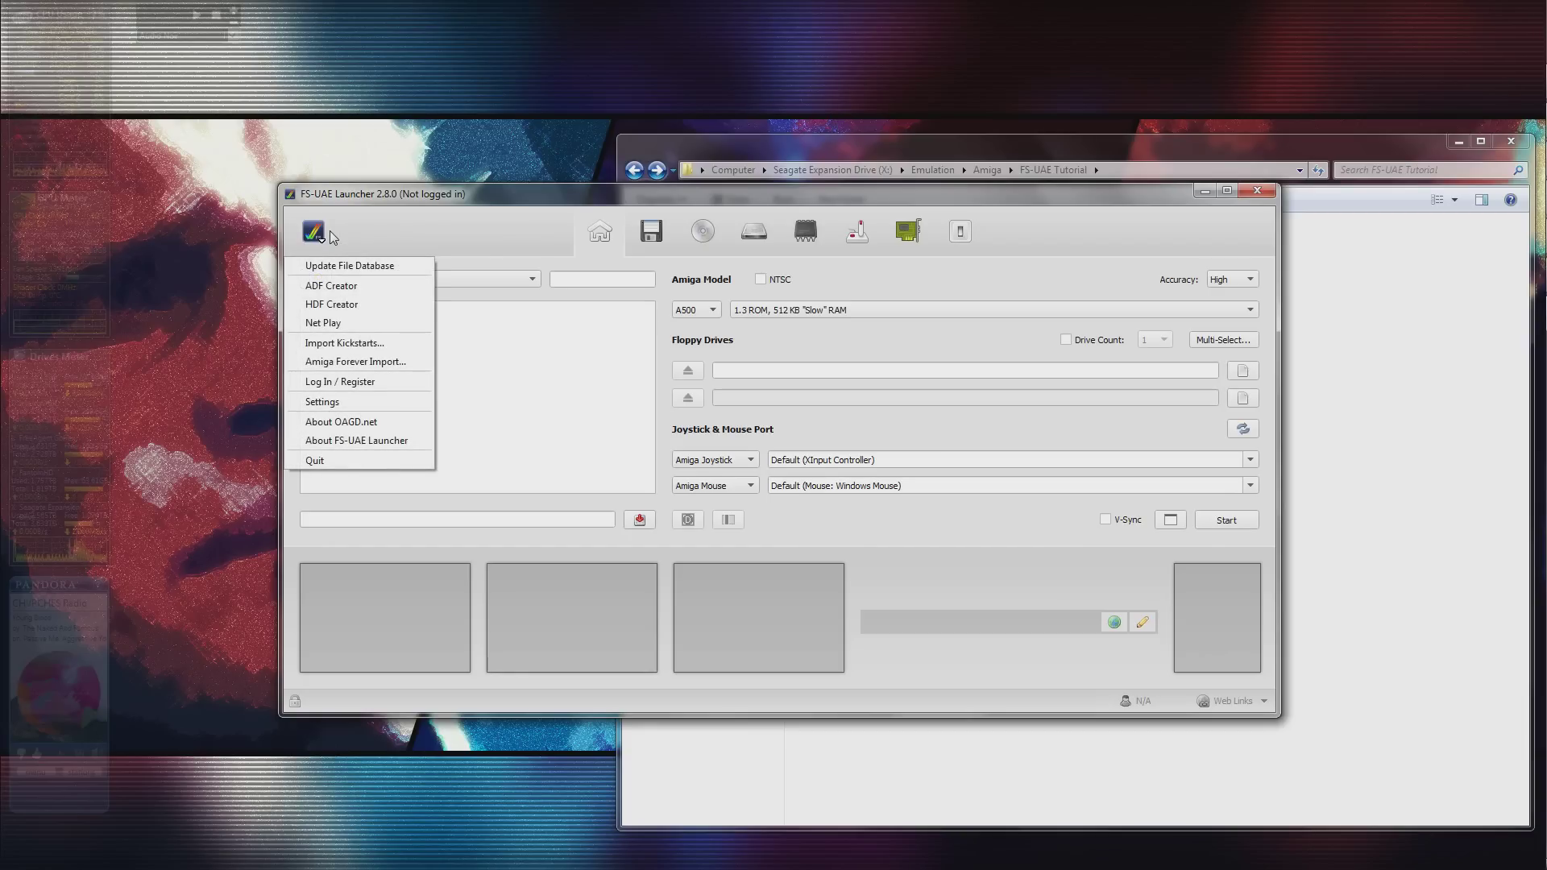
left_click(331, 235)
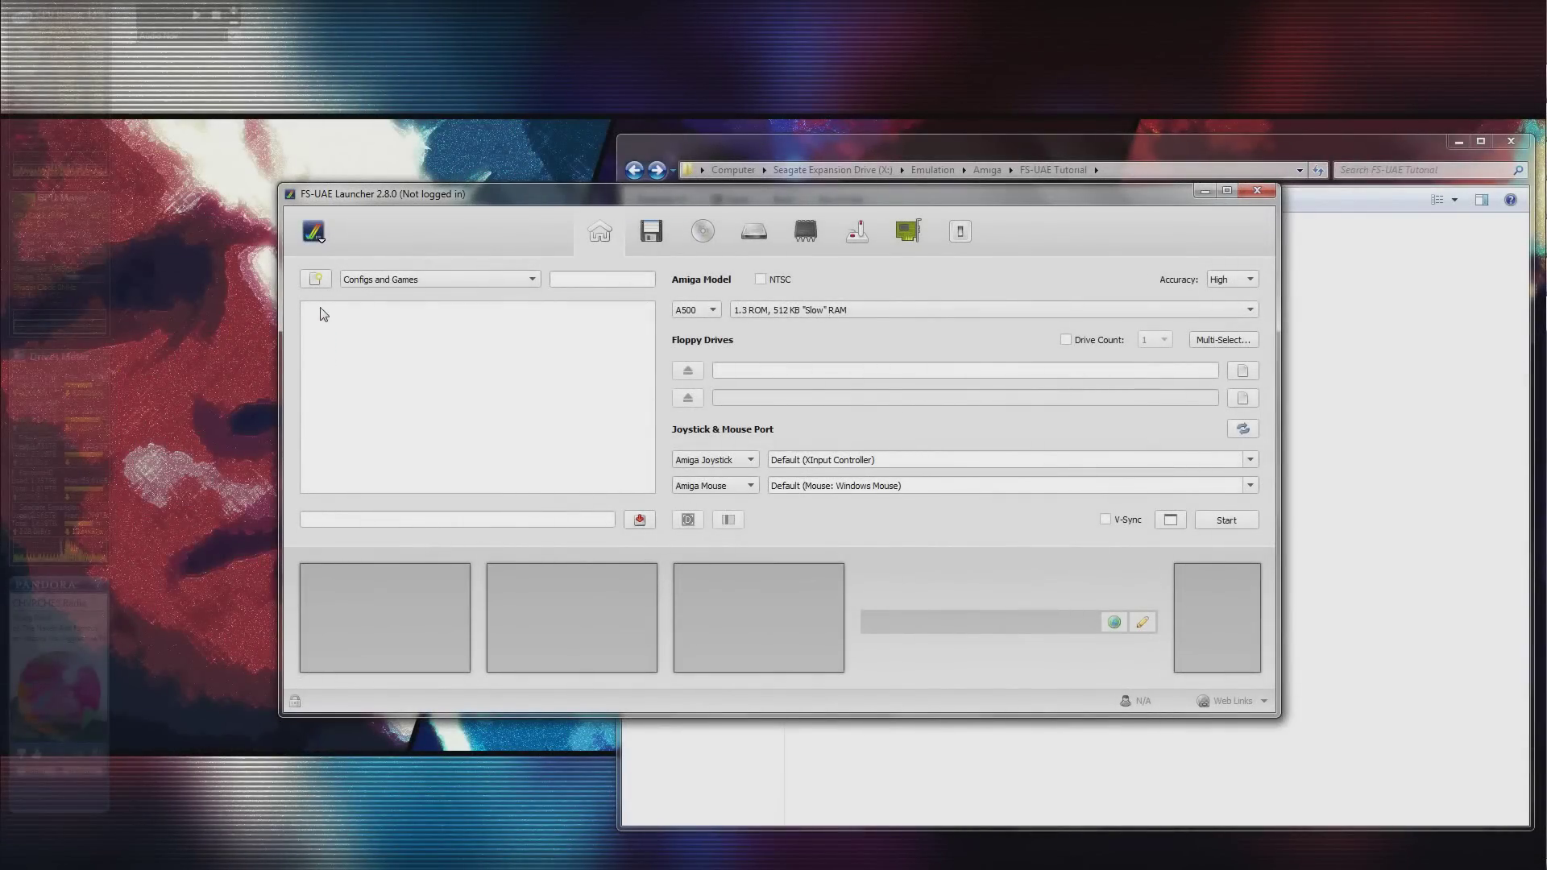
In the launcher's audio settings, set the Floppy Drive Volume to 0 and disable the default for the Empty Floppy Drive Volume.
left_click(322, 236)
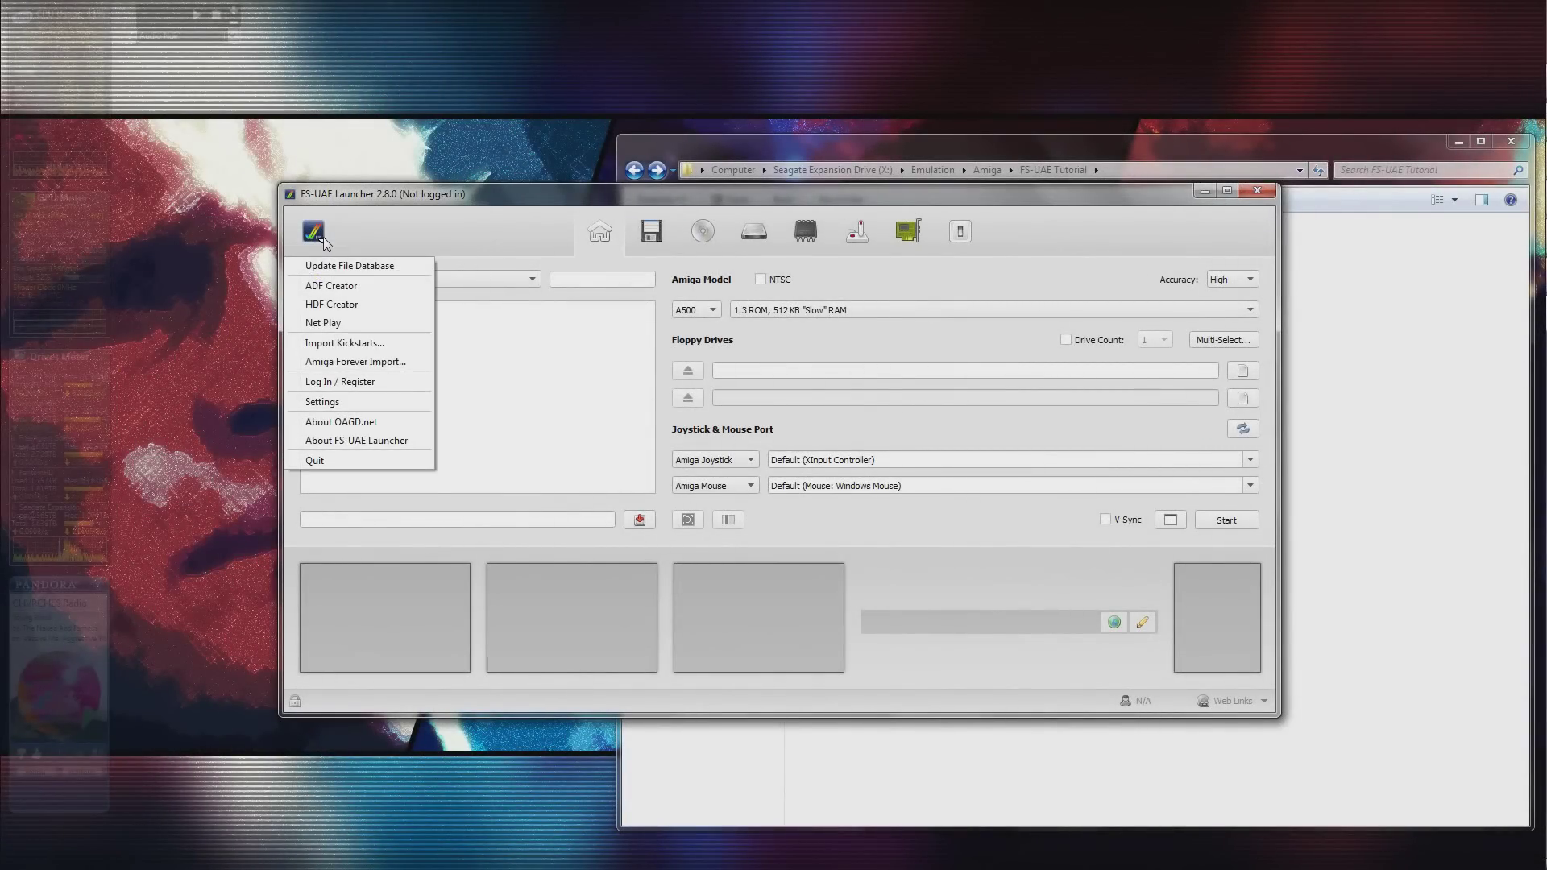
left_click(386, 402)
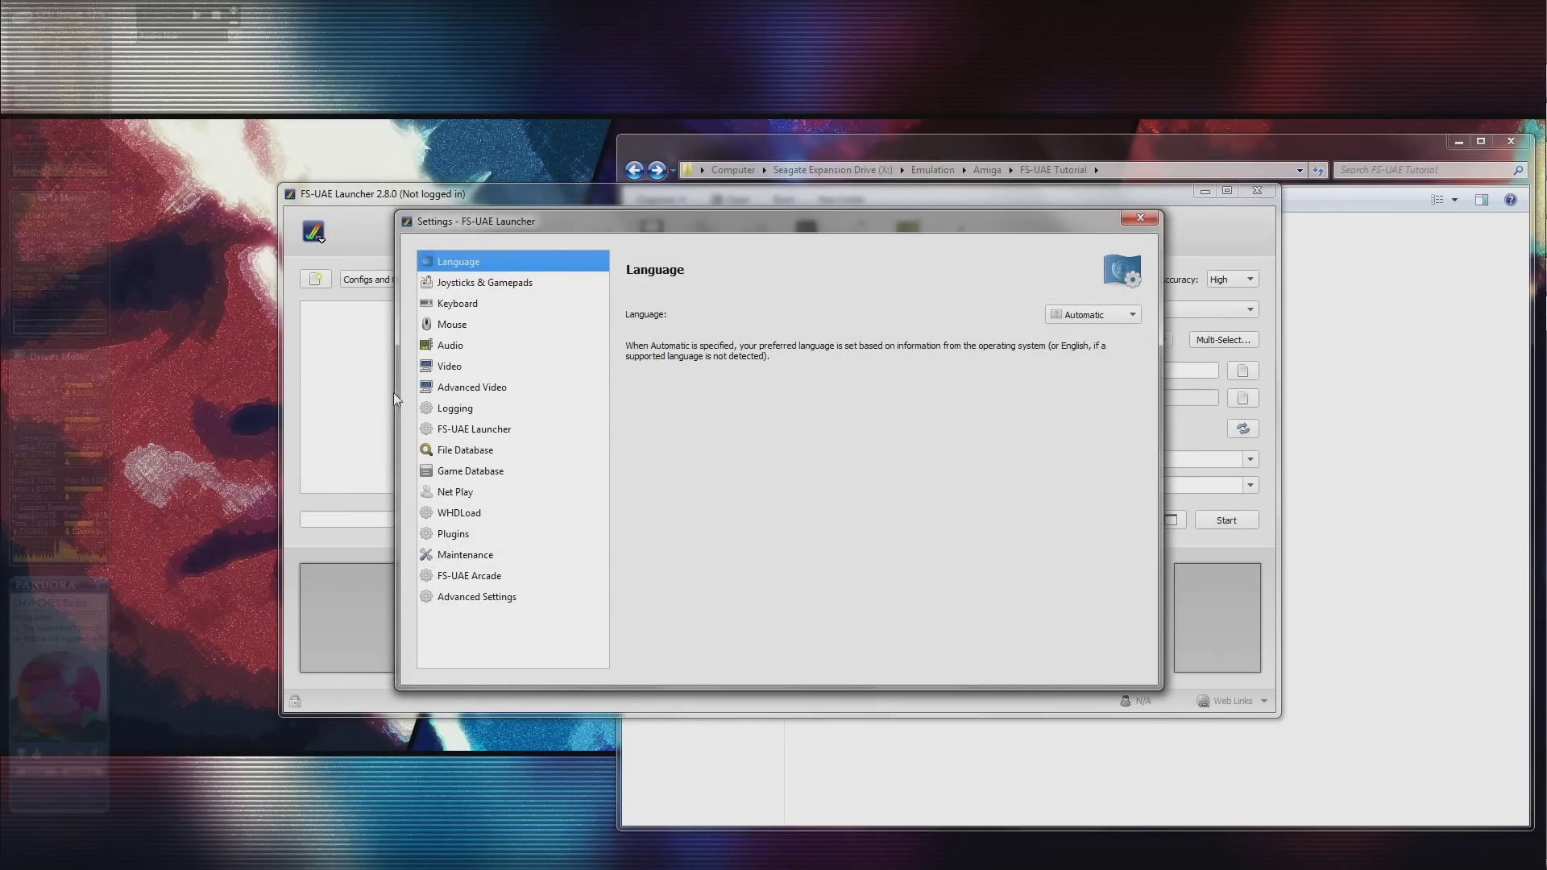
left_click(486, 350)
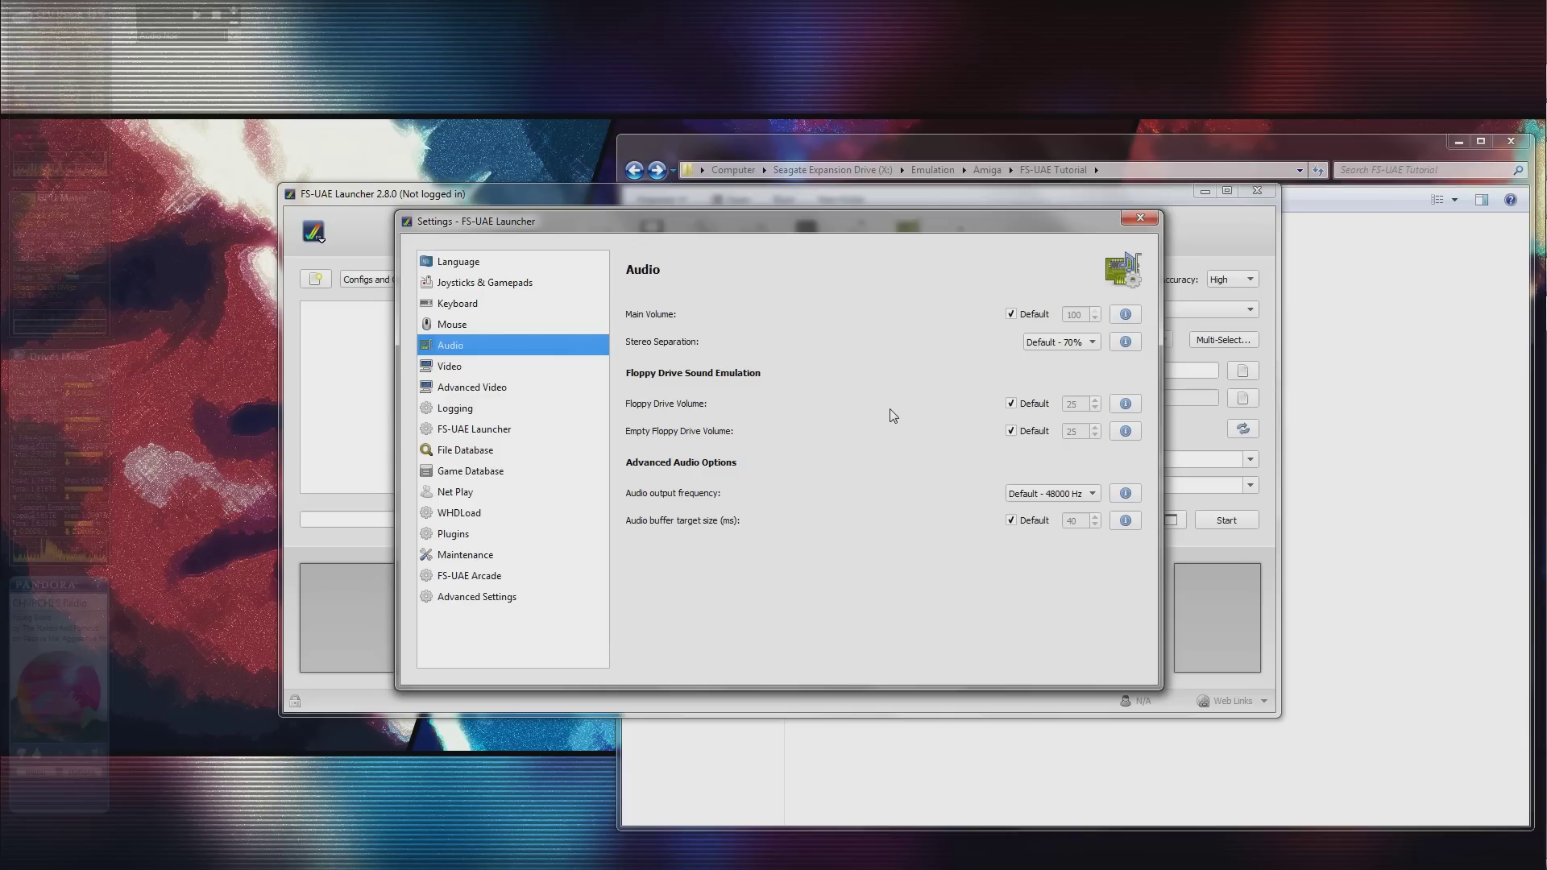
left_click(1012, 404)
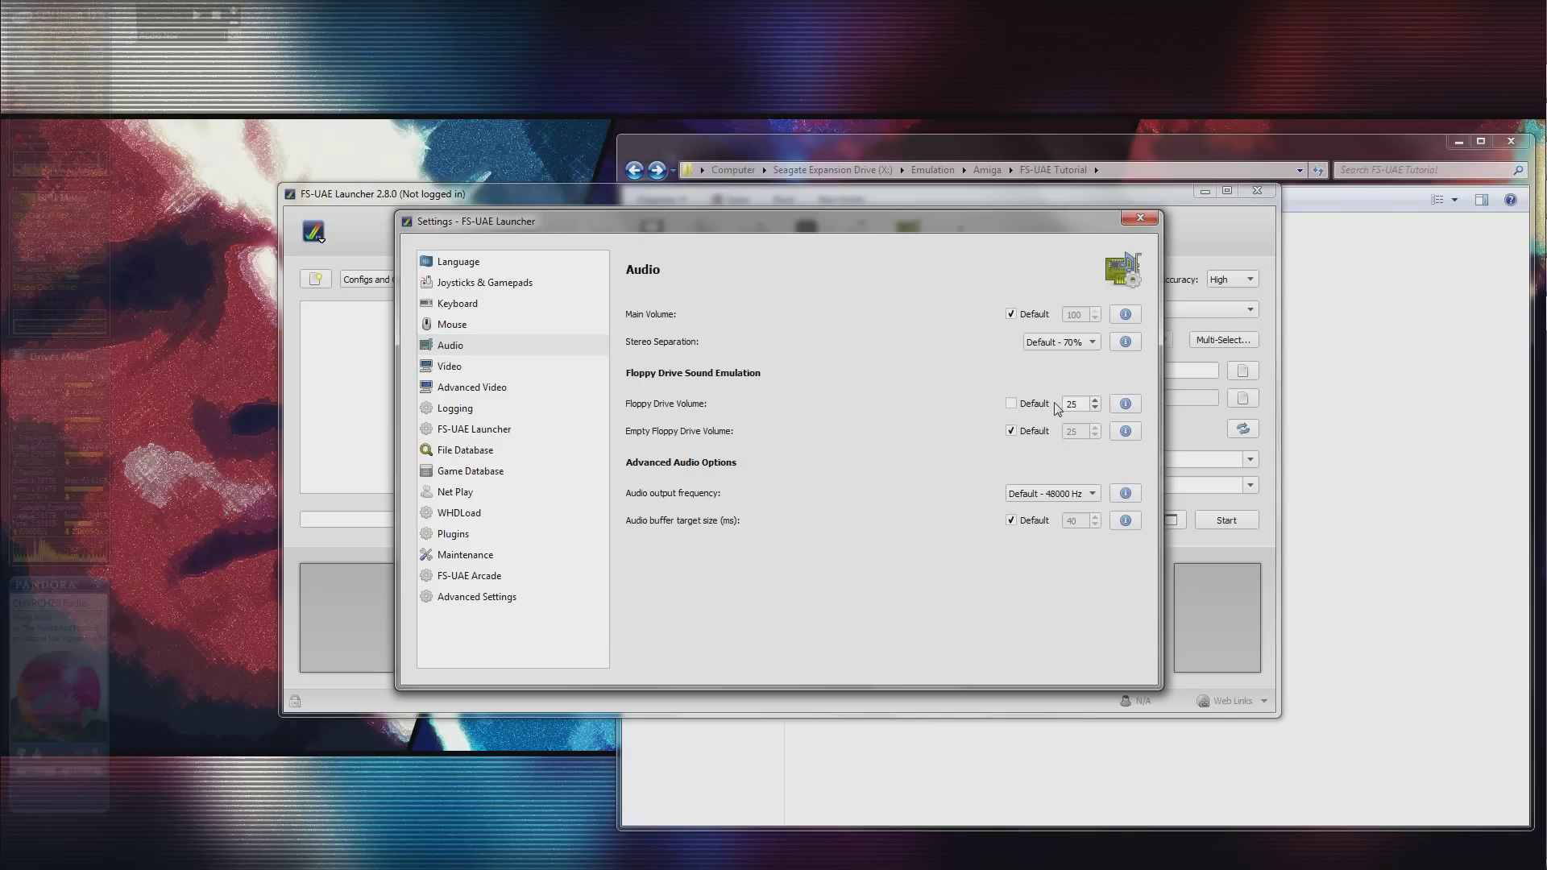
left_click_drag(1080, 406, 1061, 411)
type("0")
left_click(1012, 431)
In the video settings, turn on keeping the aspect ratio when scaling and starting FS-UAE in fullscreen mode.
left_click(448, 369)
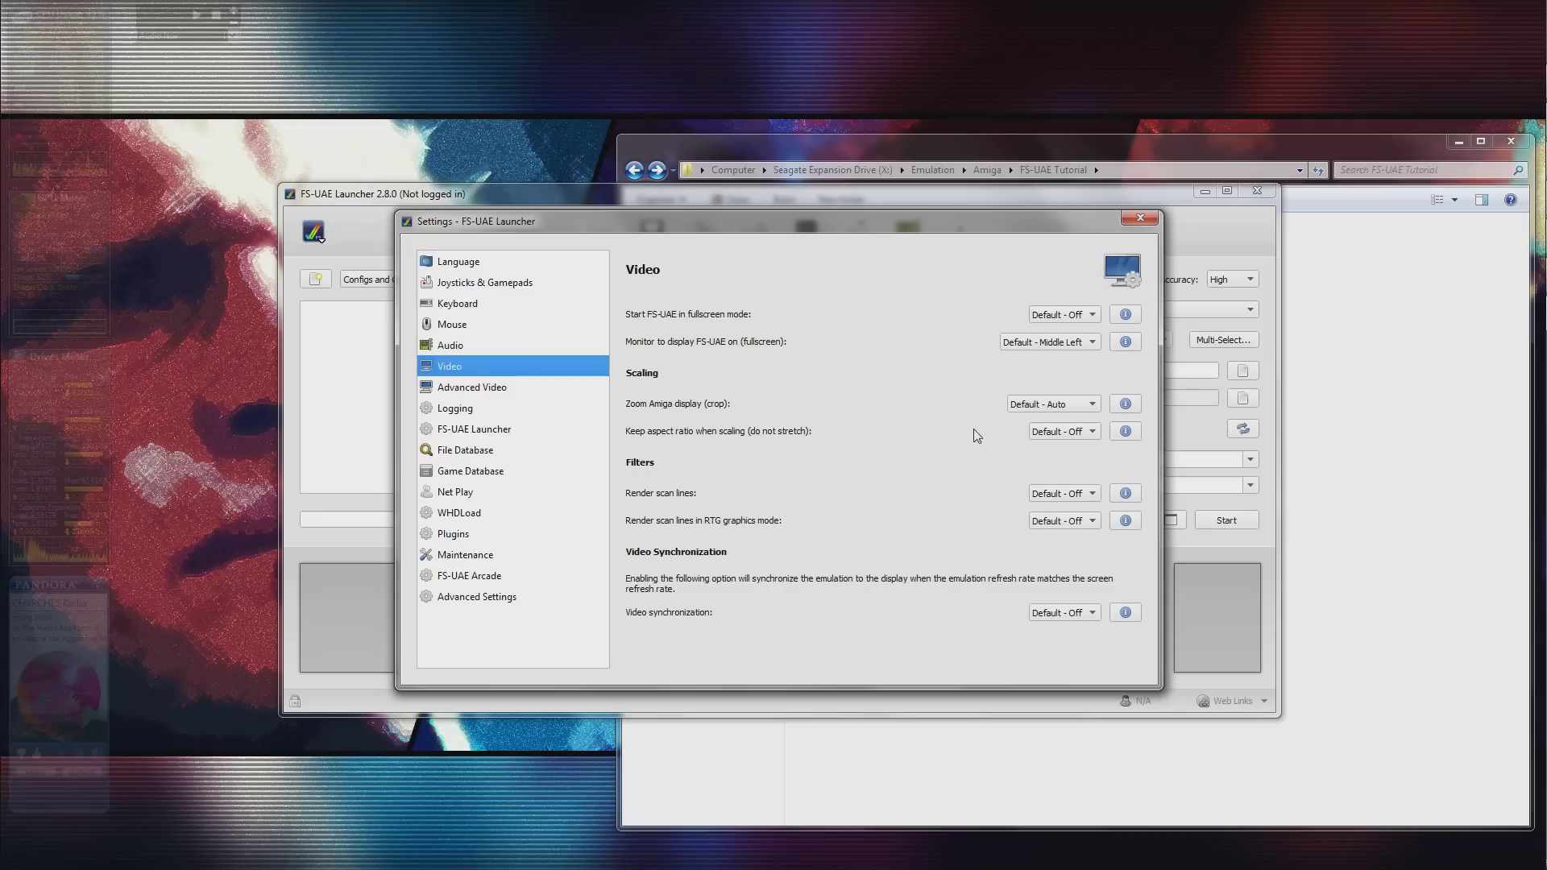
left_click(1057, 431)
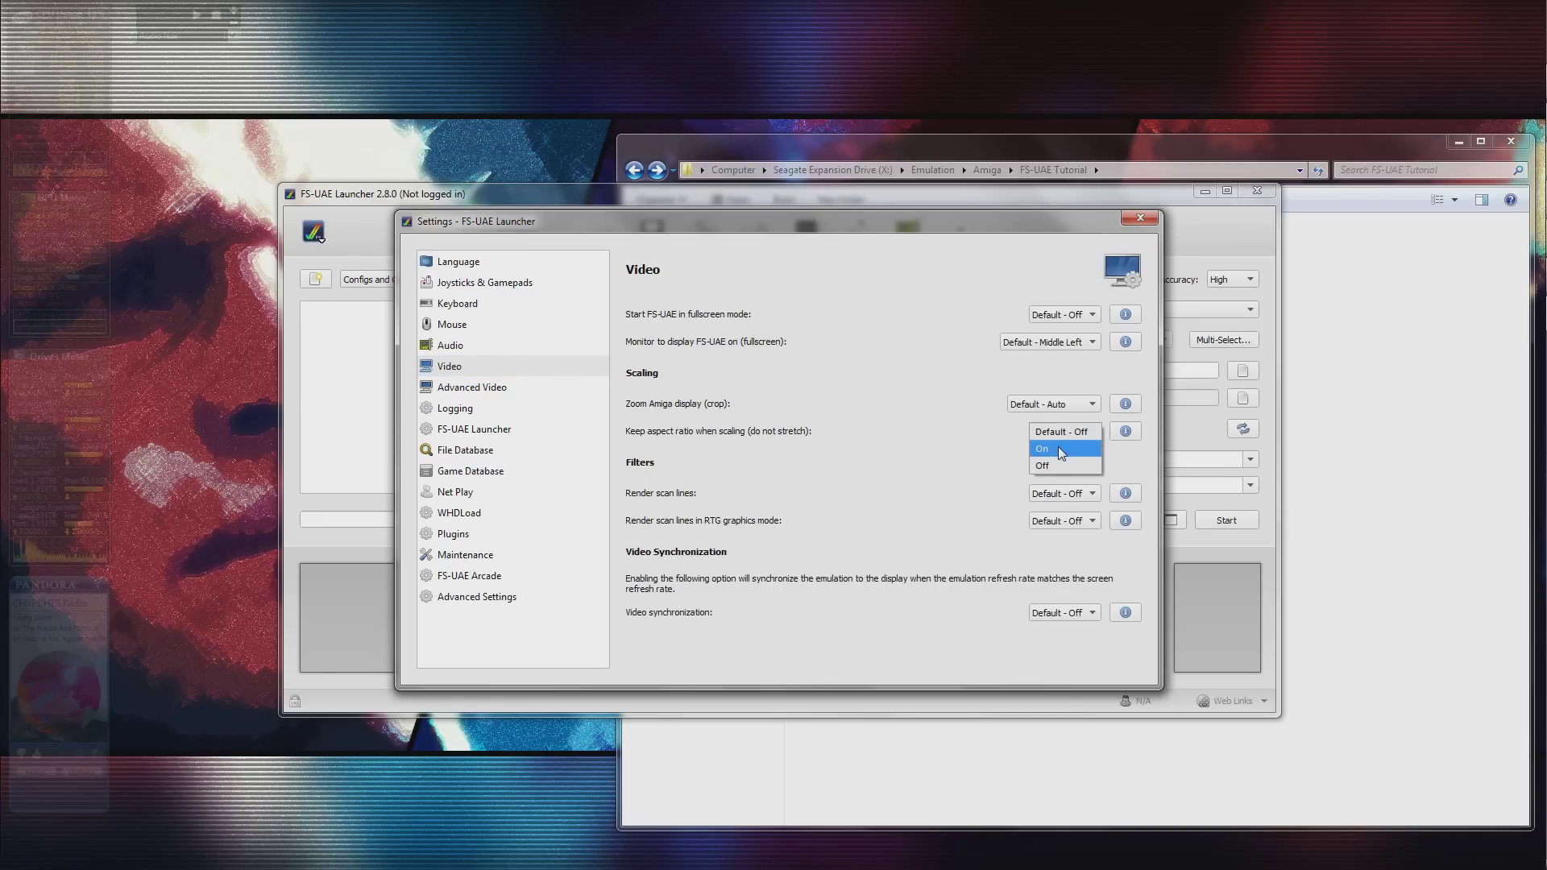
left_click(1057, 449)
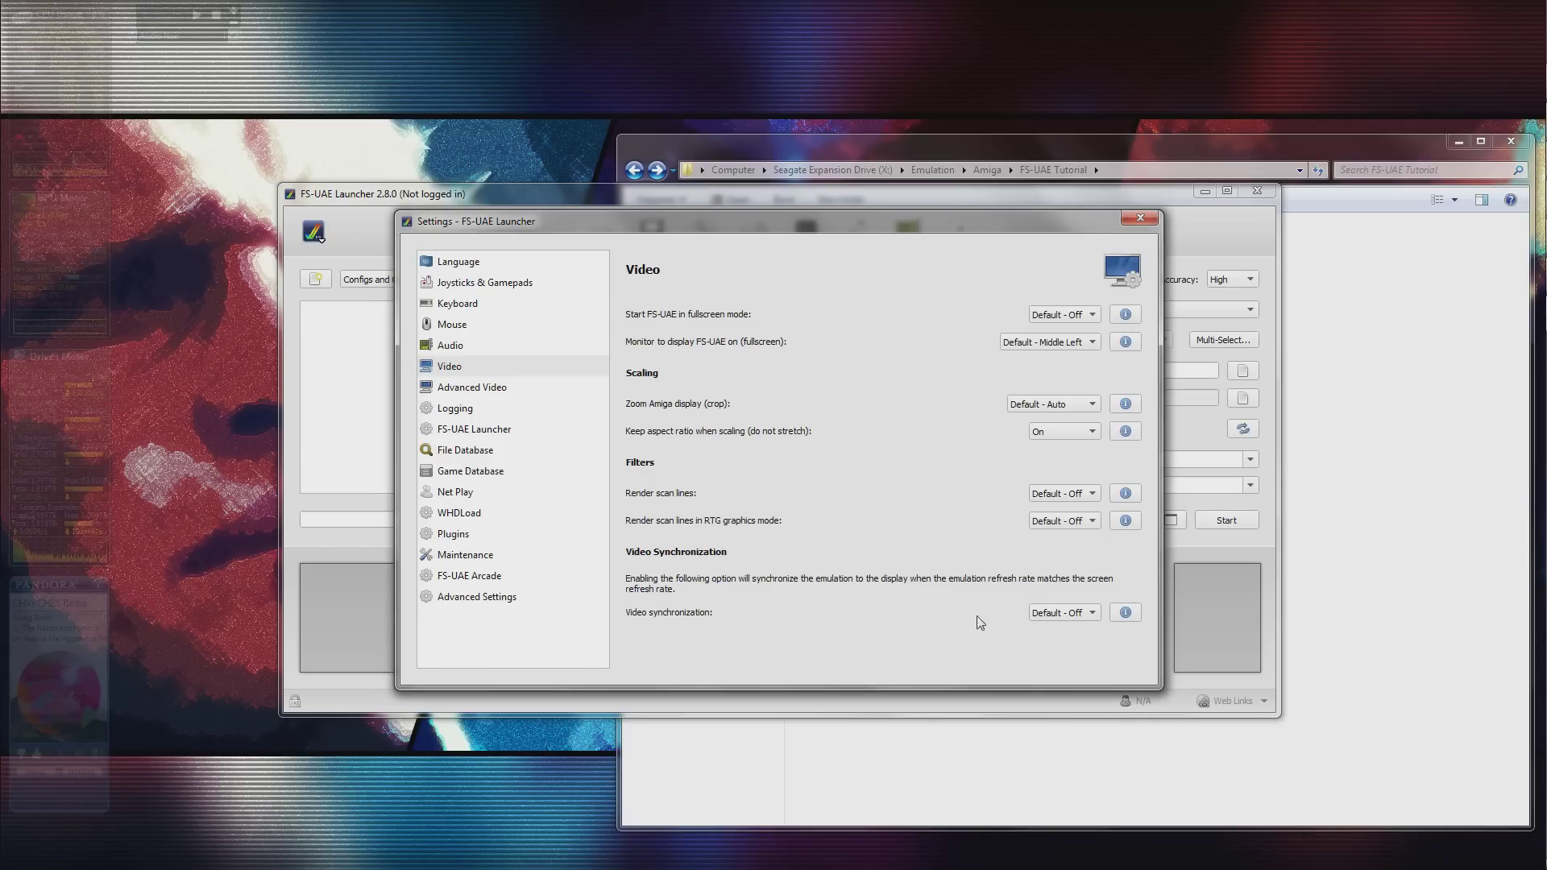
left_click(1063, 611)
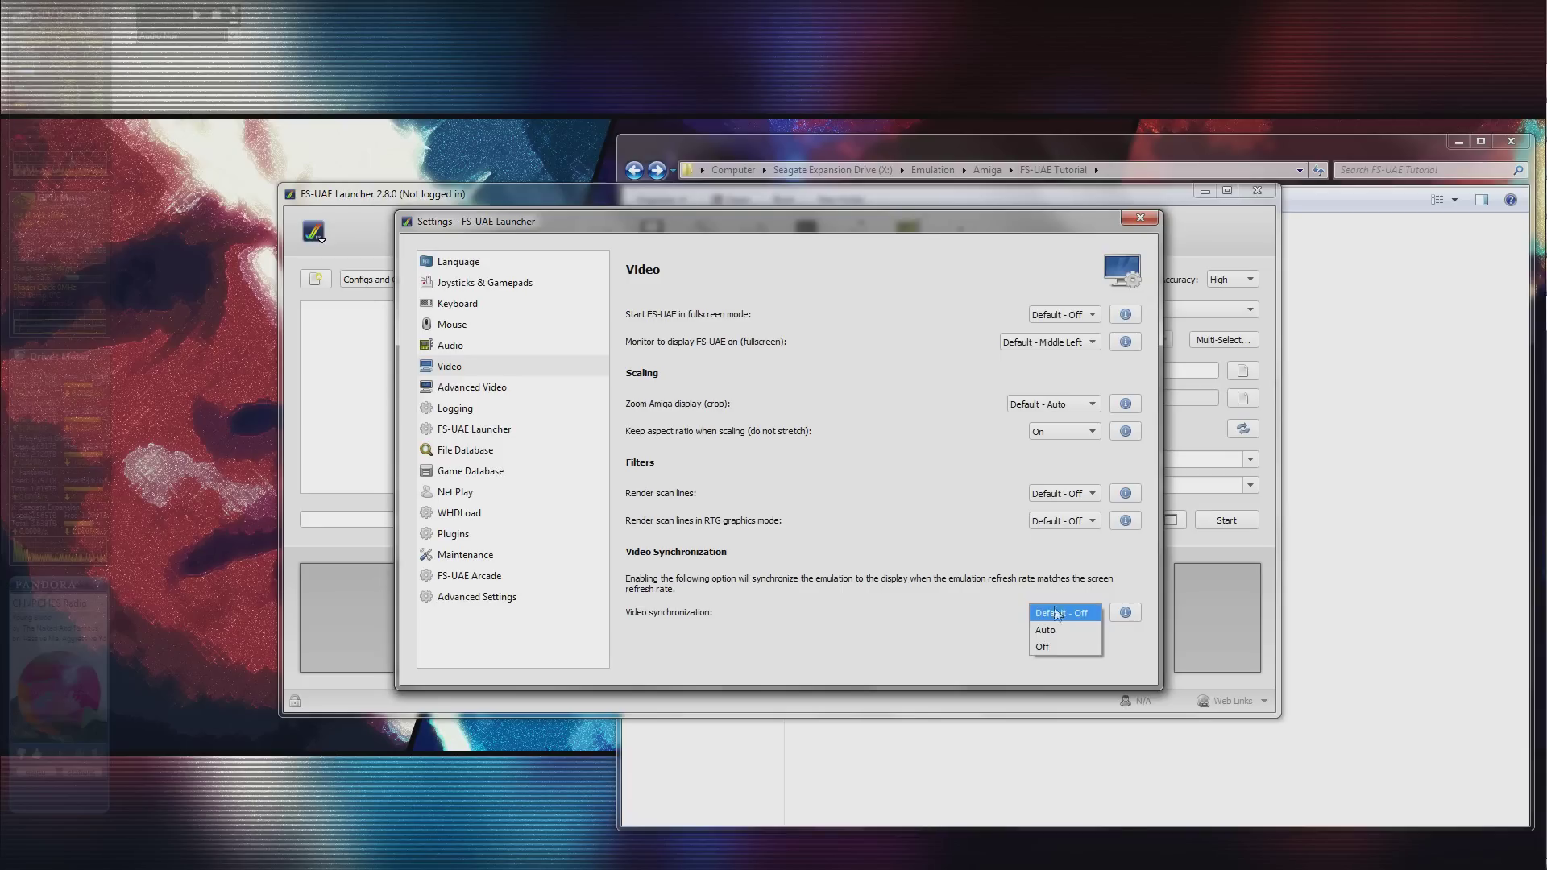
left_click(1072, 583)
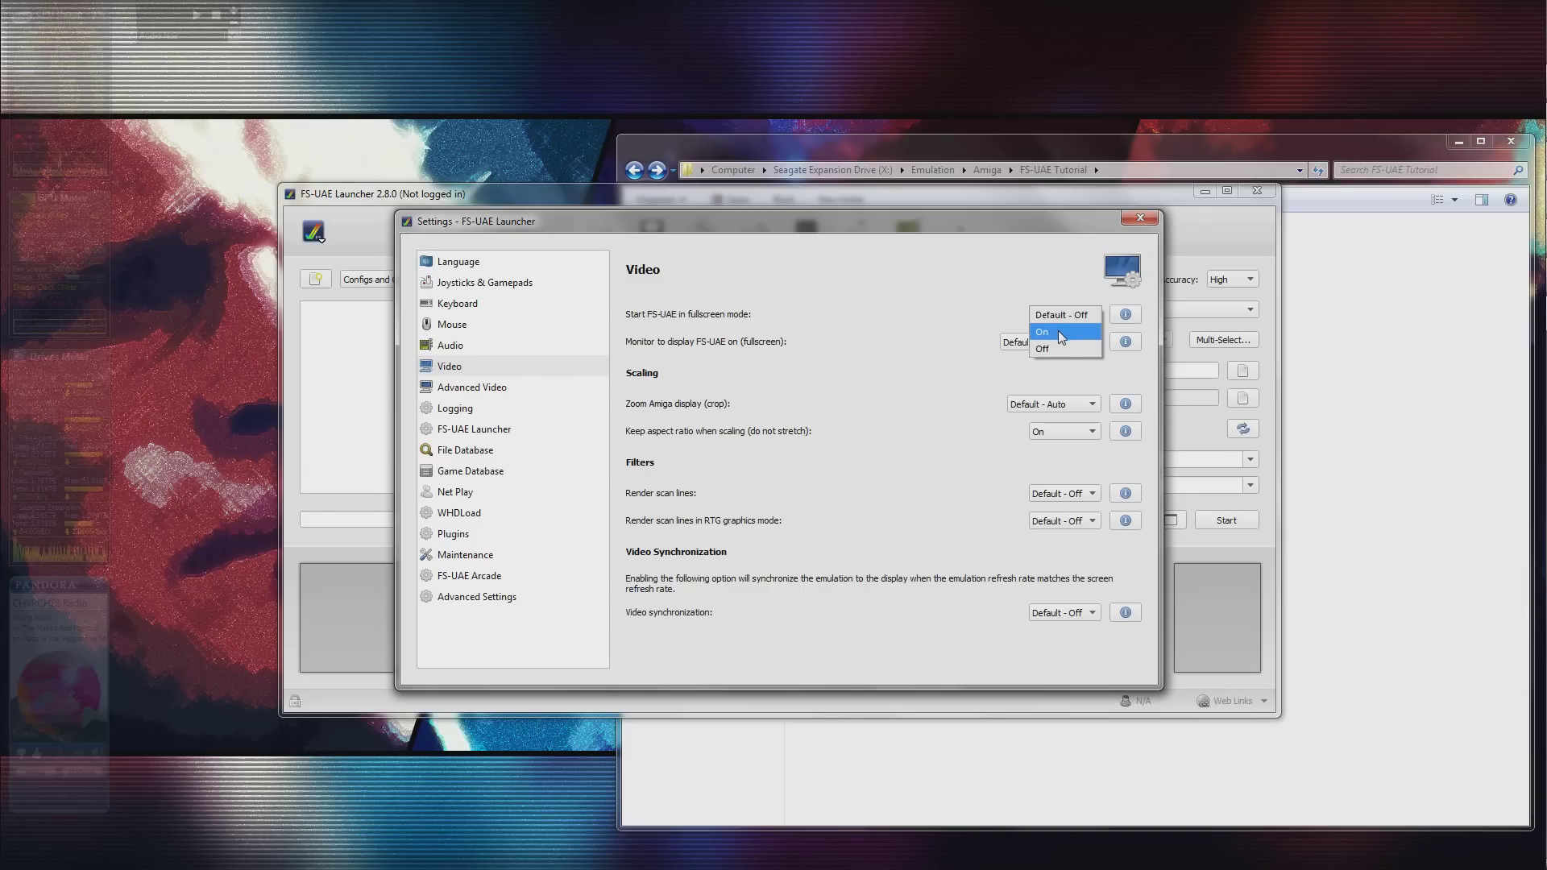
left_click(1057, 331)
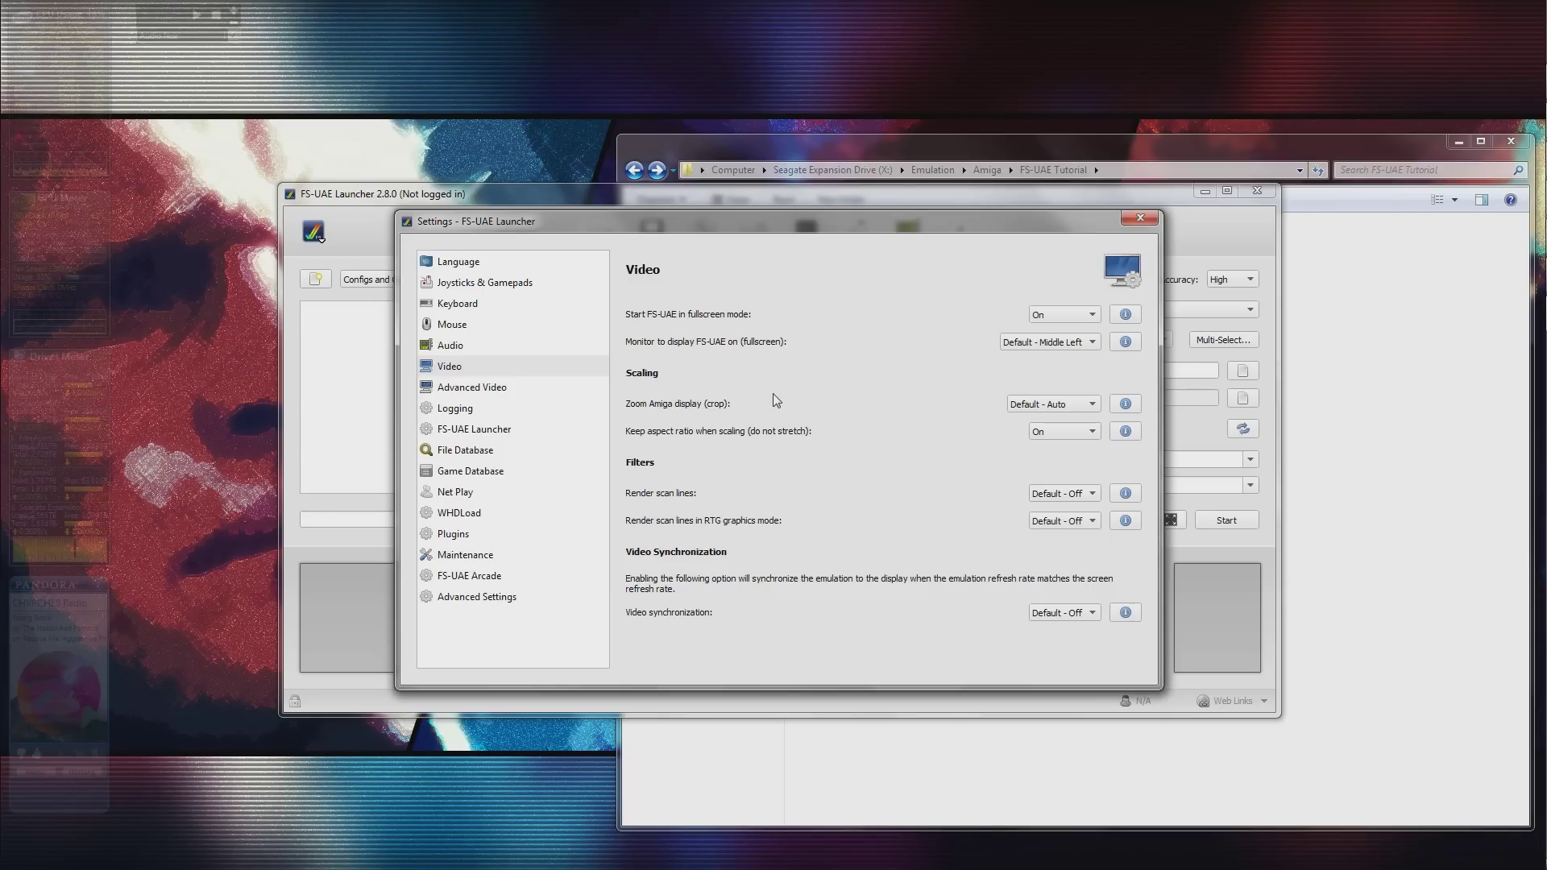
Limit the Database Games option in the game database settings to Available Games.
left_click(493, 473)
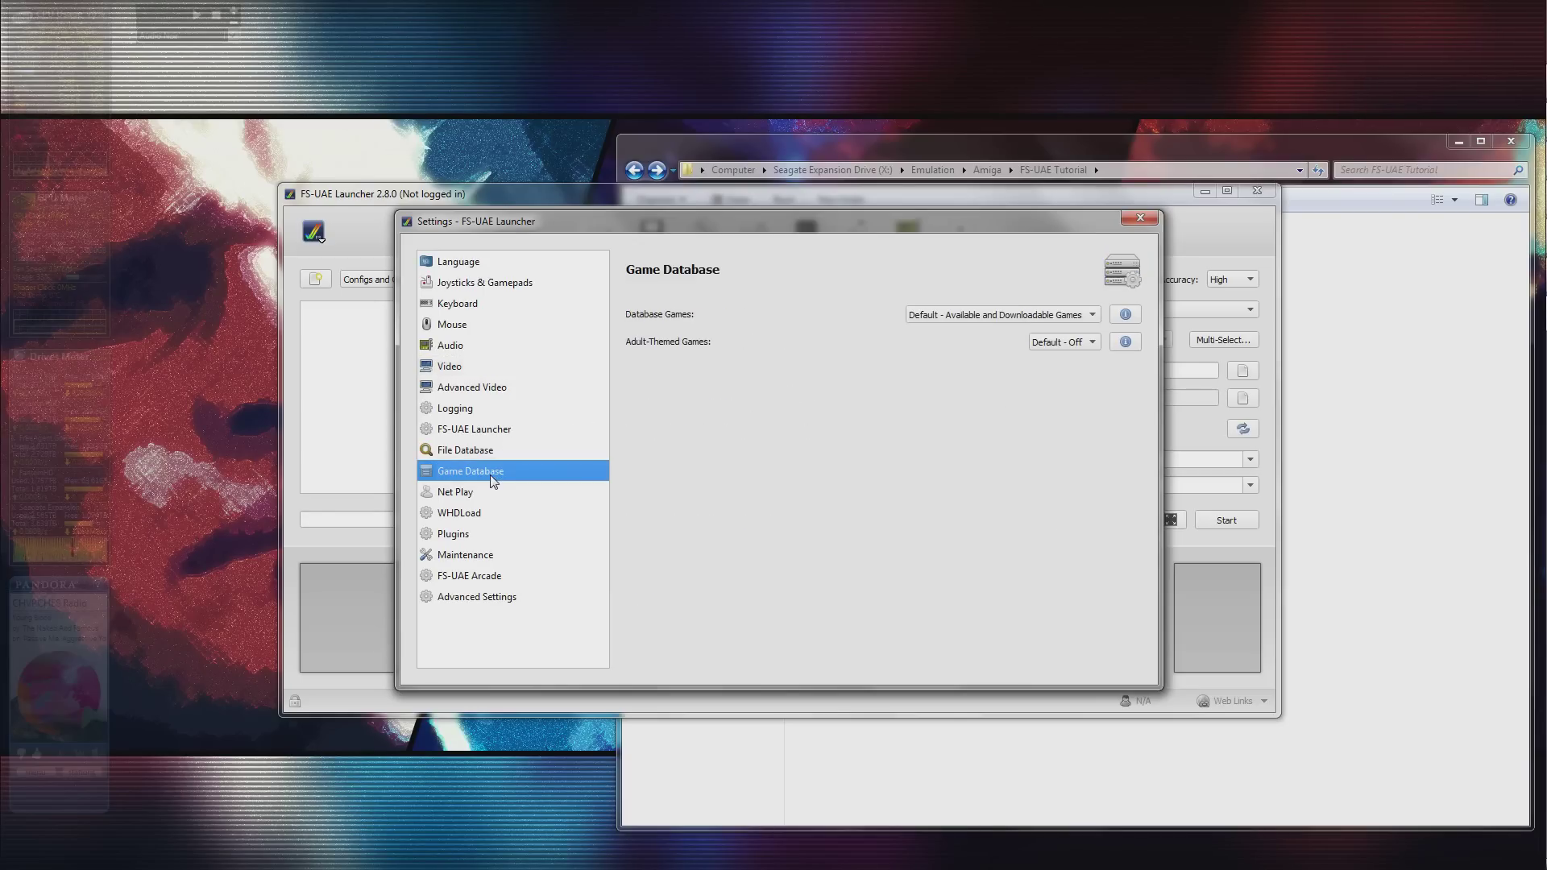
left_click(975, 316)
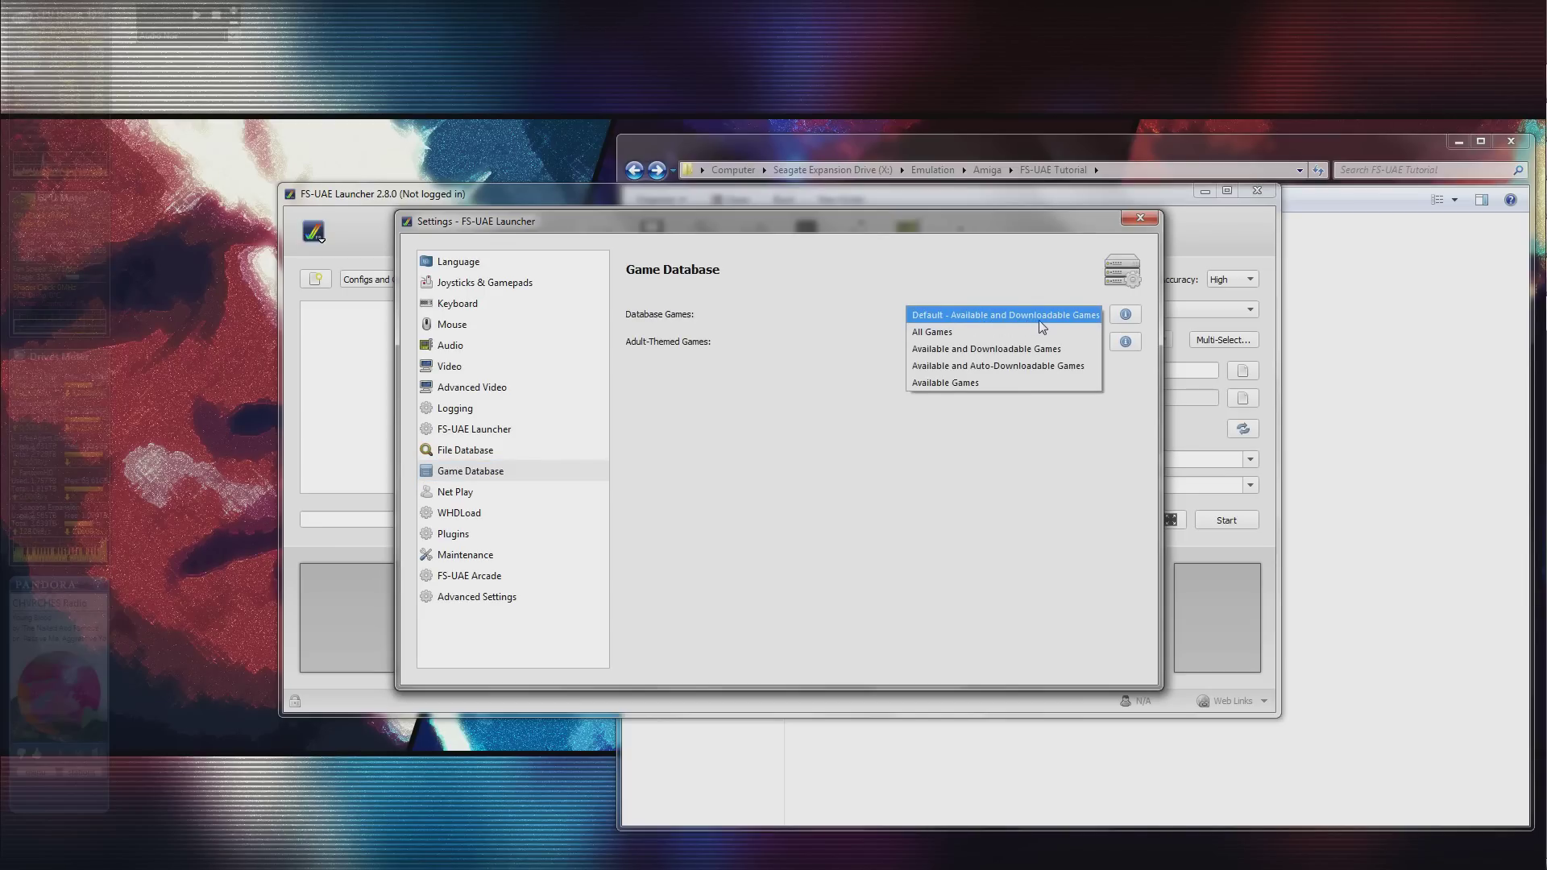
left_click(961, 382)
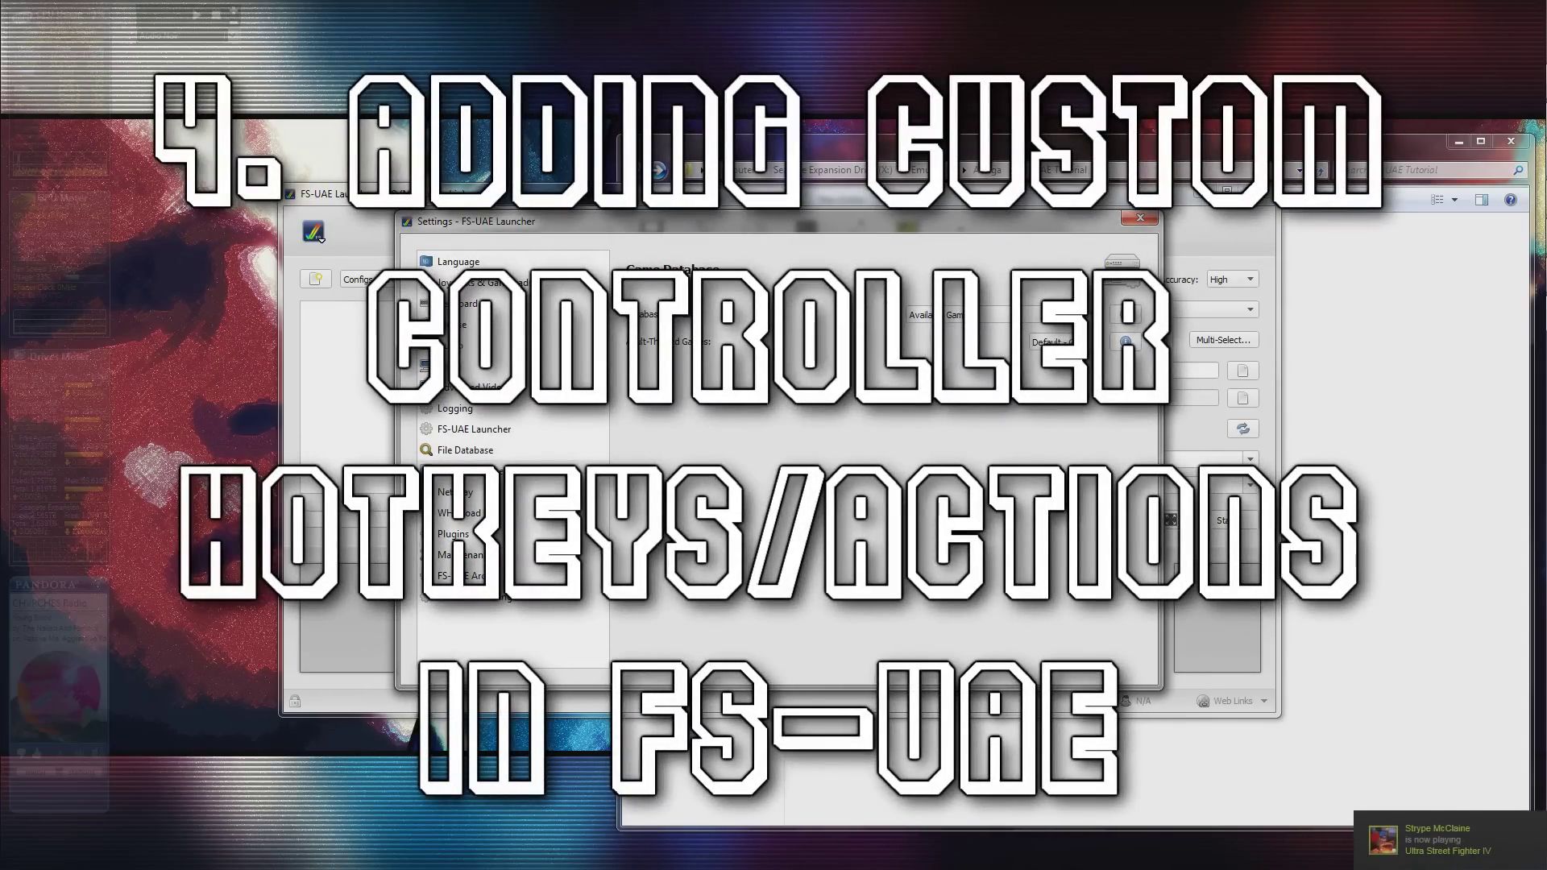
Open the XInput Controller's mapping configuration from the joystick and gamepad settings.
left_click(484, 283)
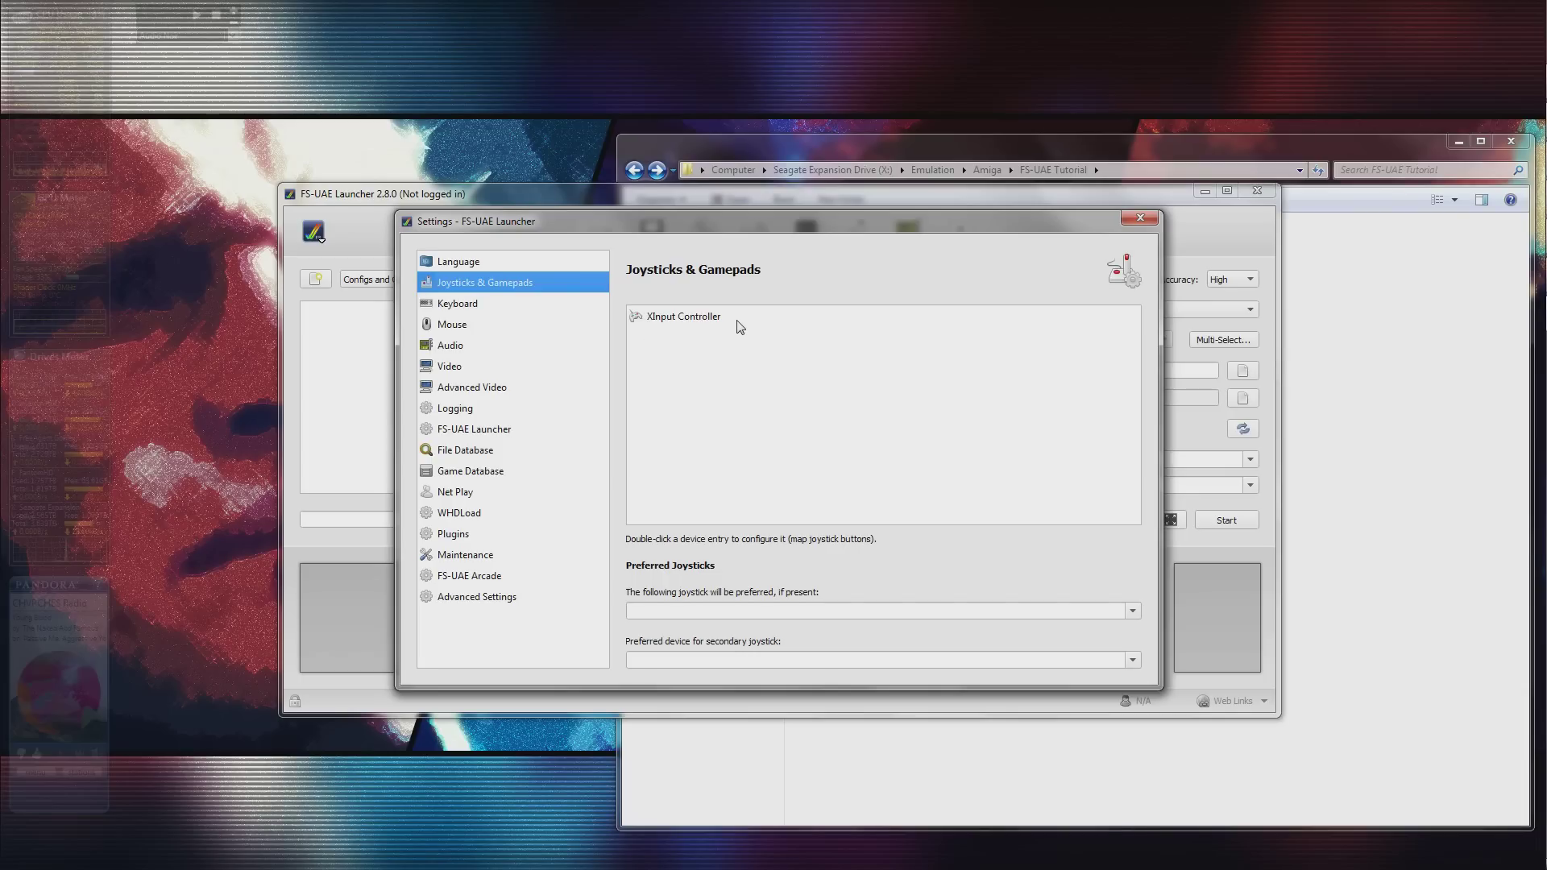
double_click(674, 322)
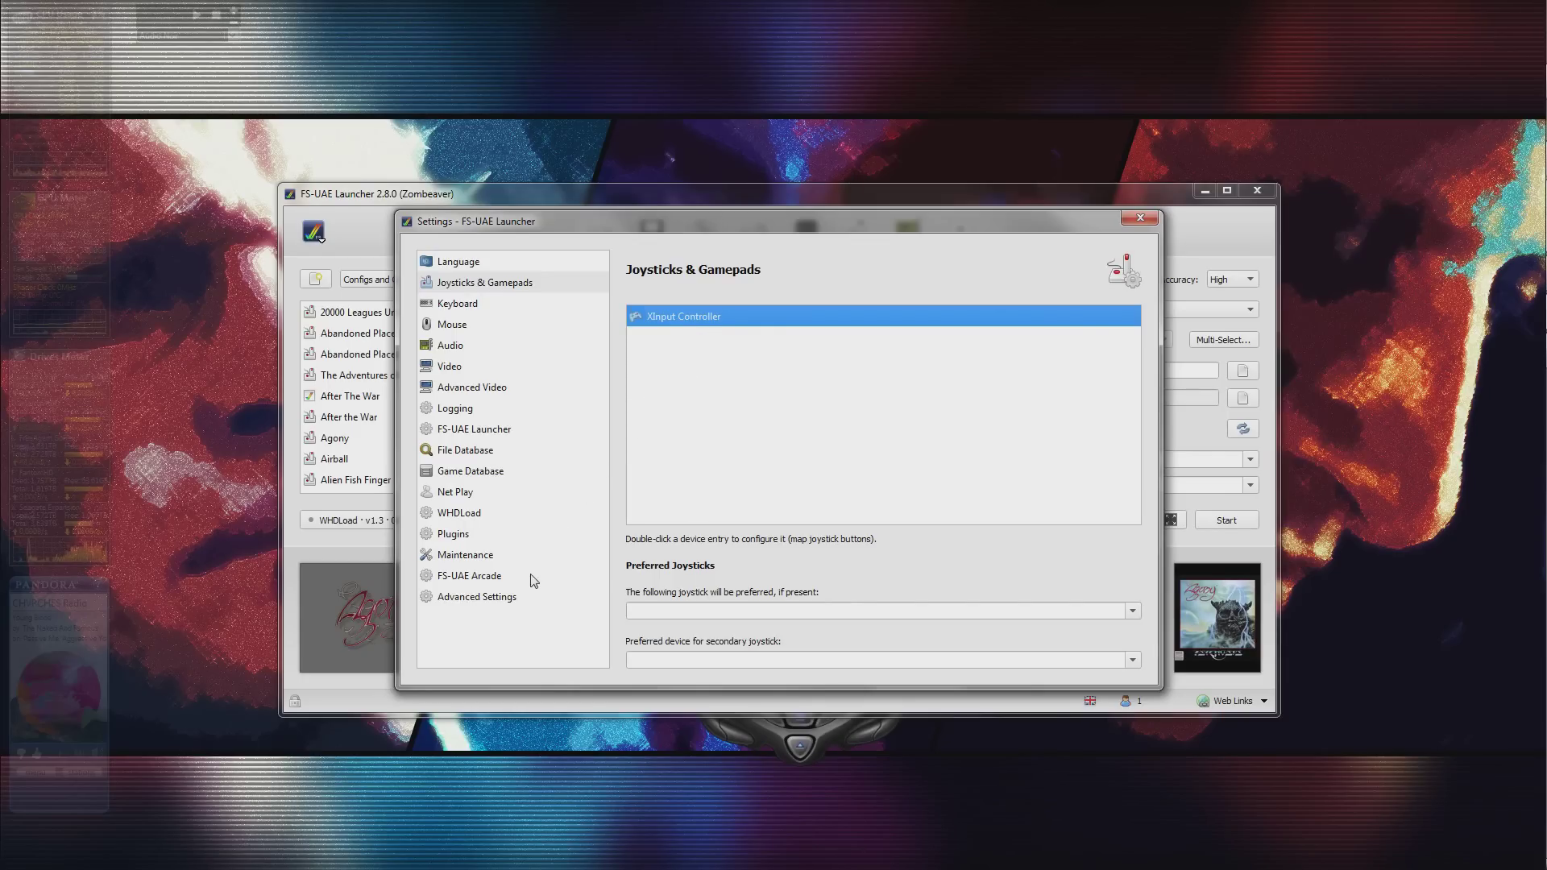
In the advanced settings, add the lines Xinput_Controller_Axis_5_Pos = action_warp and Xinput_Controller_Button_7 = action_key_f10.
left_click(500, 600)
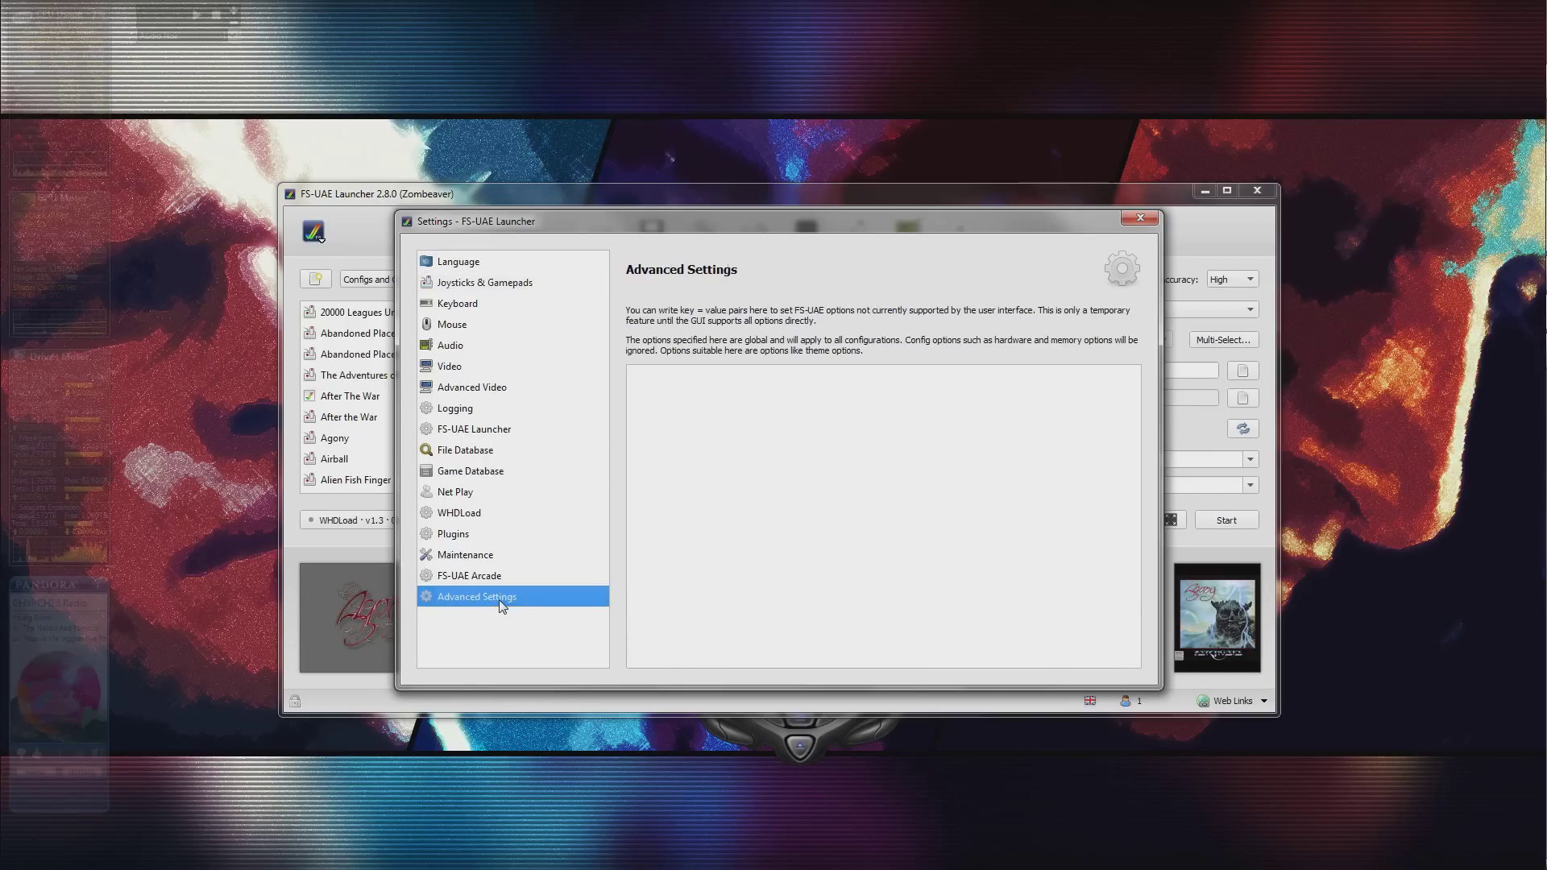
left_click(691, 441)
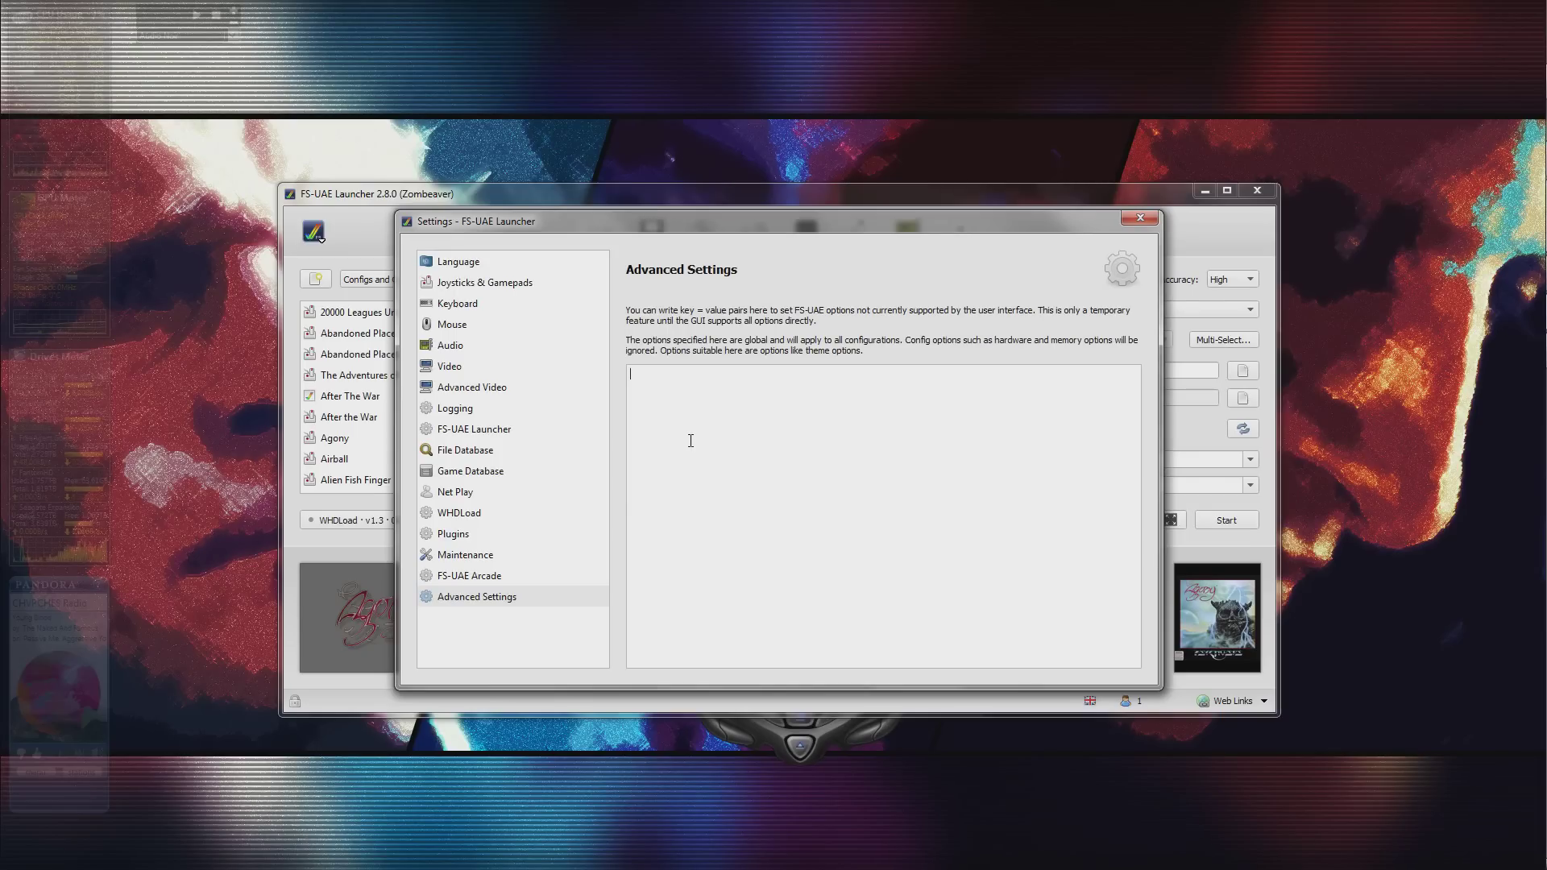
type("Xinput_Controller_Axis_5_Pos = action_")
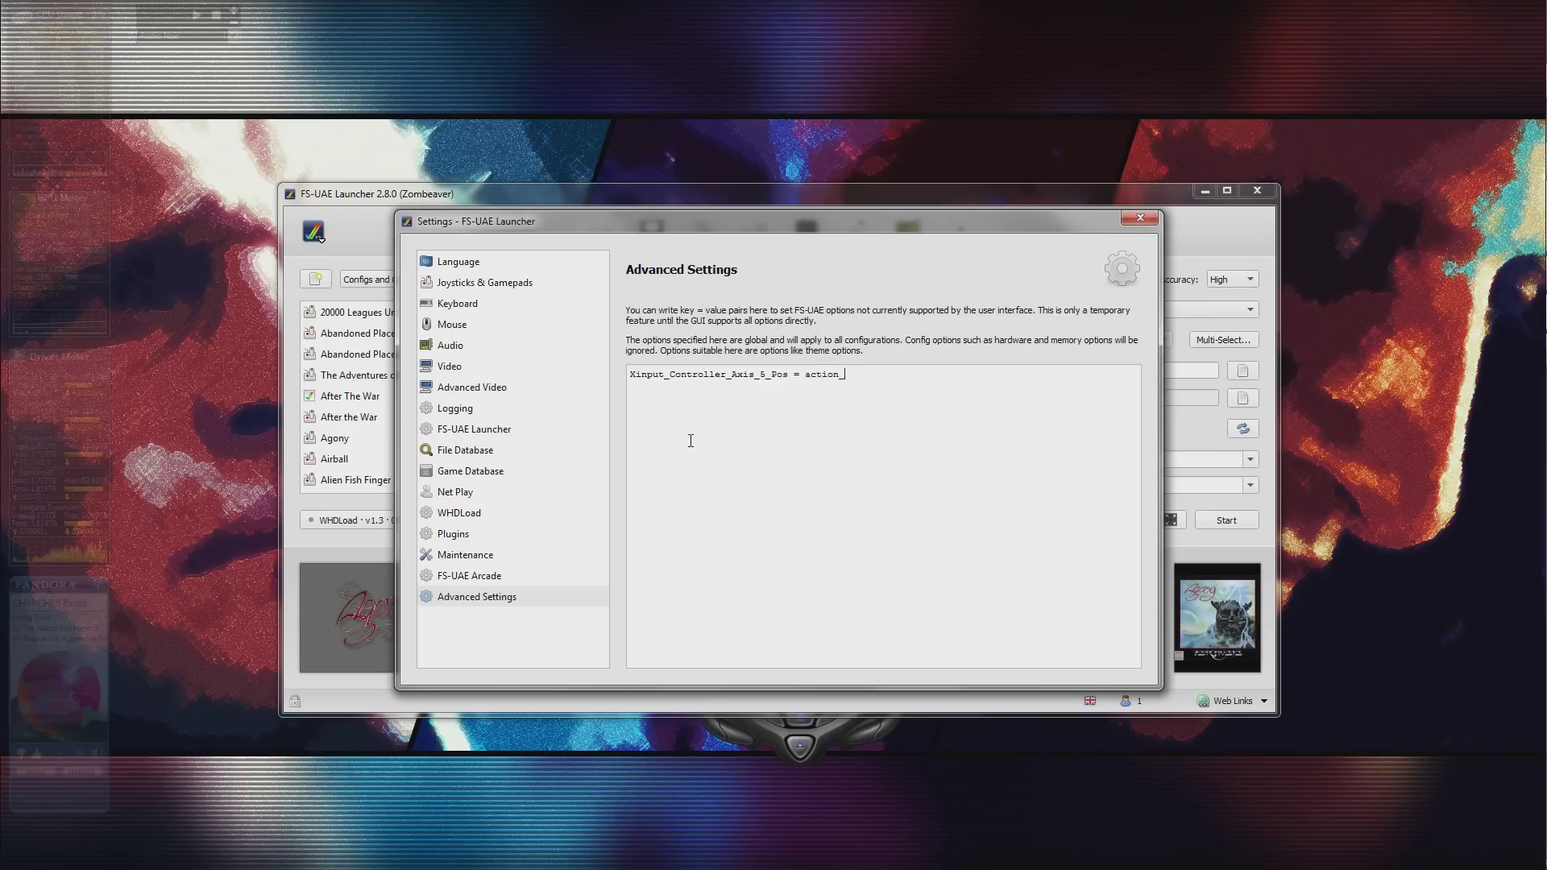
type("warp")
key("Return")
type("Xinput_Controller_Button_7 = action_key")
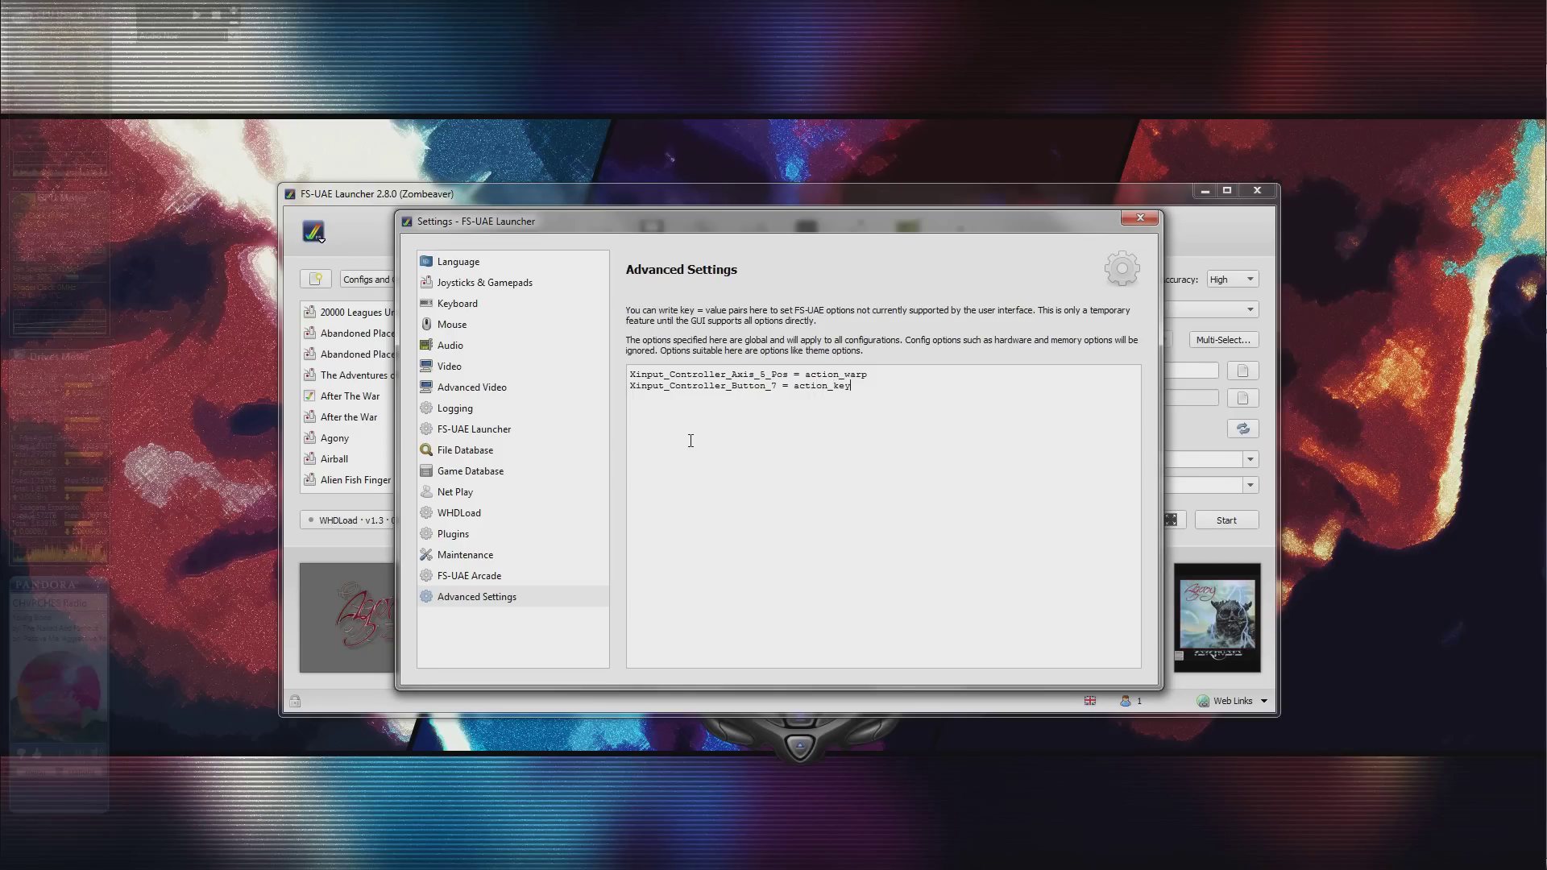
type("_f10")
Try adding the line usafe_save_states = 1 to the advanced settings and remove it again.
left_click(803, 502)
type("usafe_save_states = ")
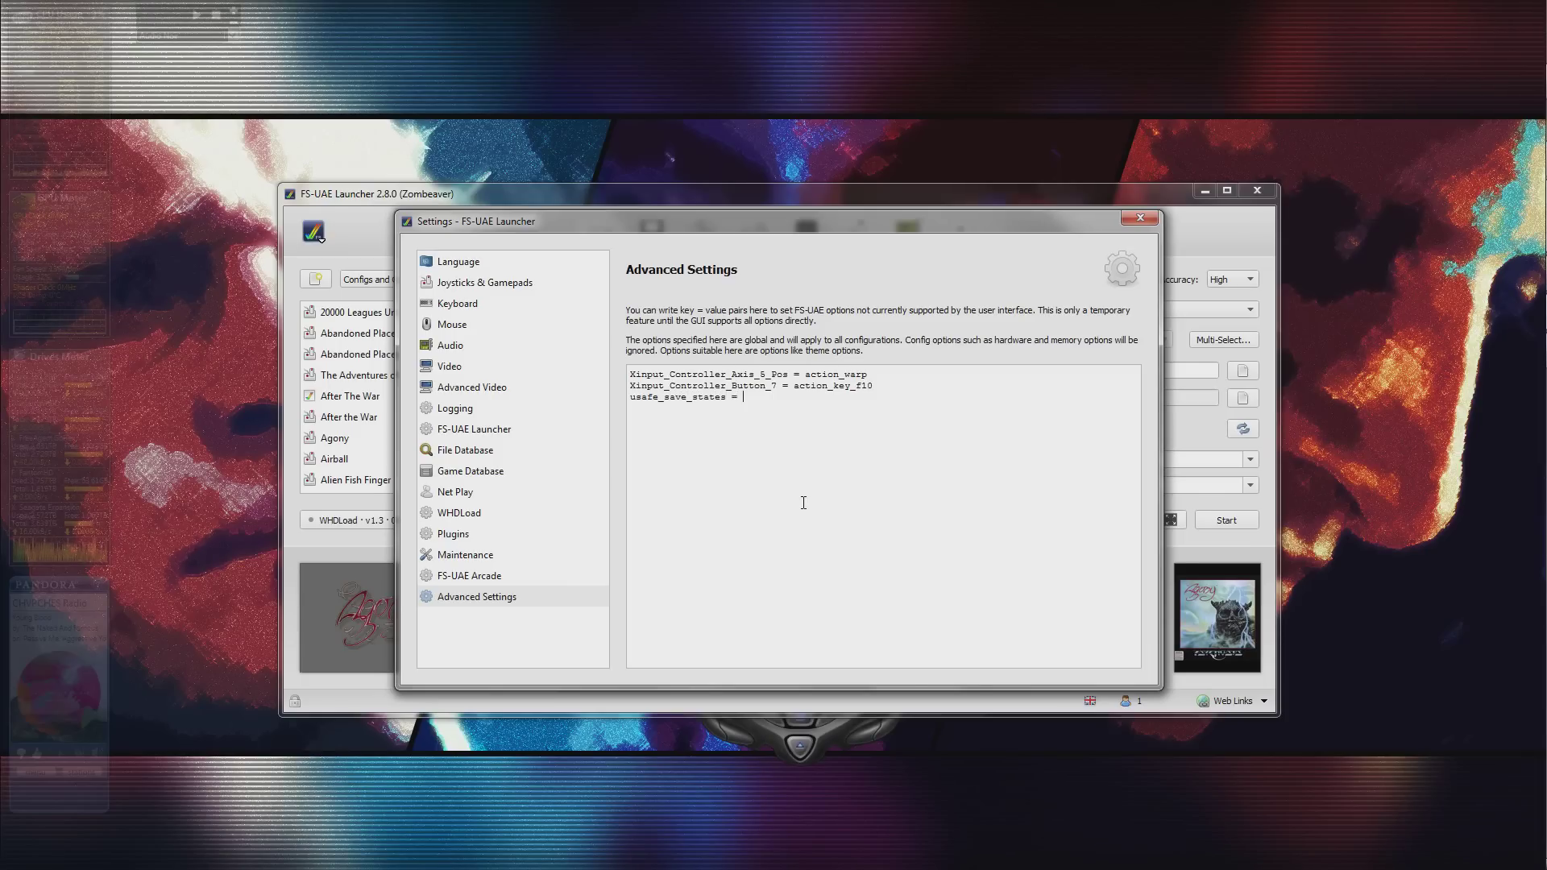
type("1")
left_click(638, 401, "shift")
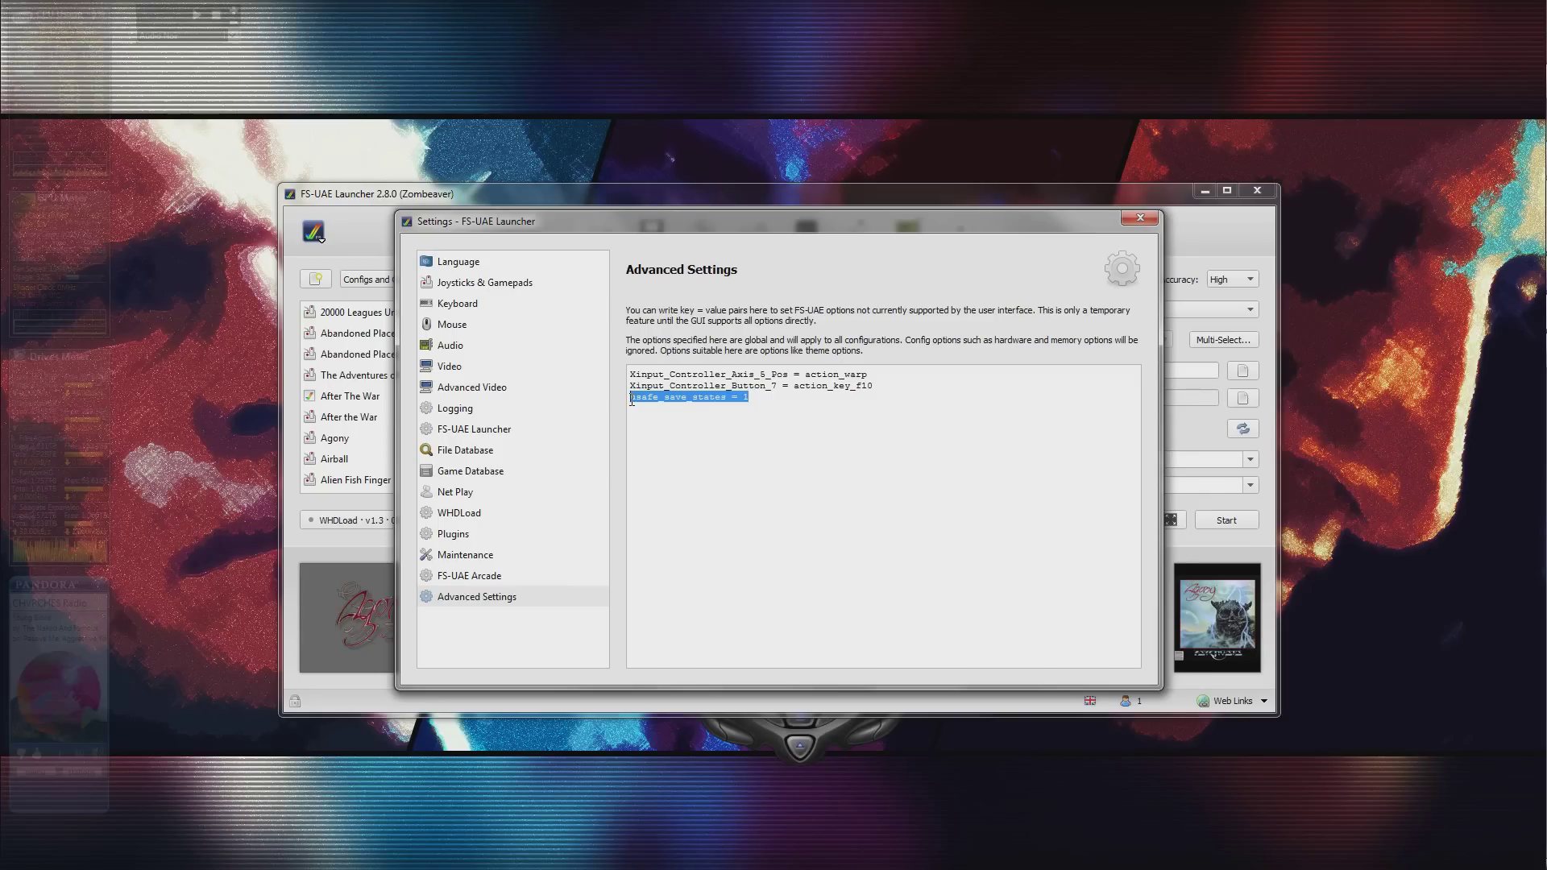
key("Delete")
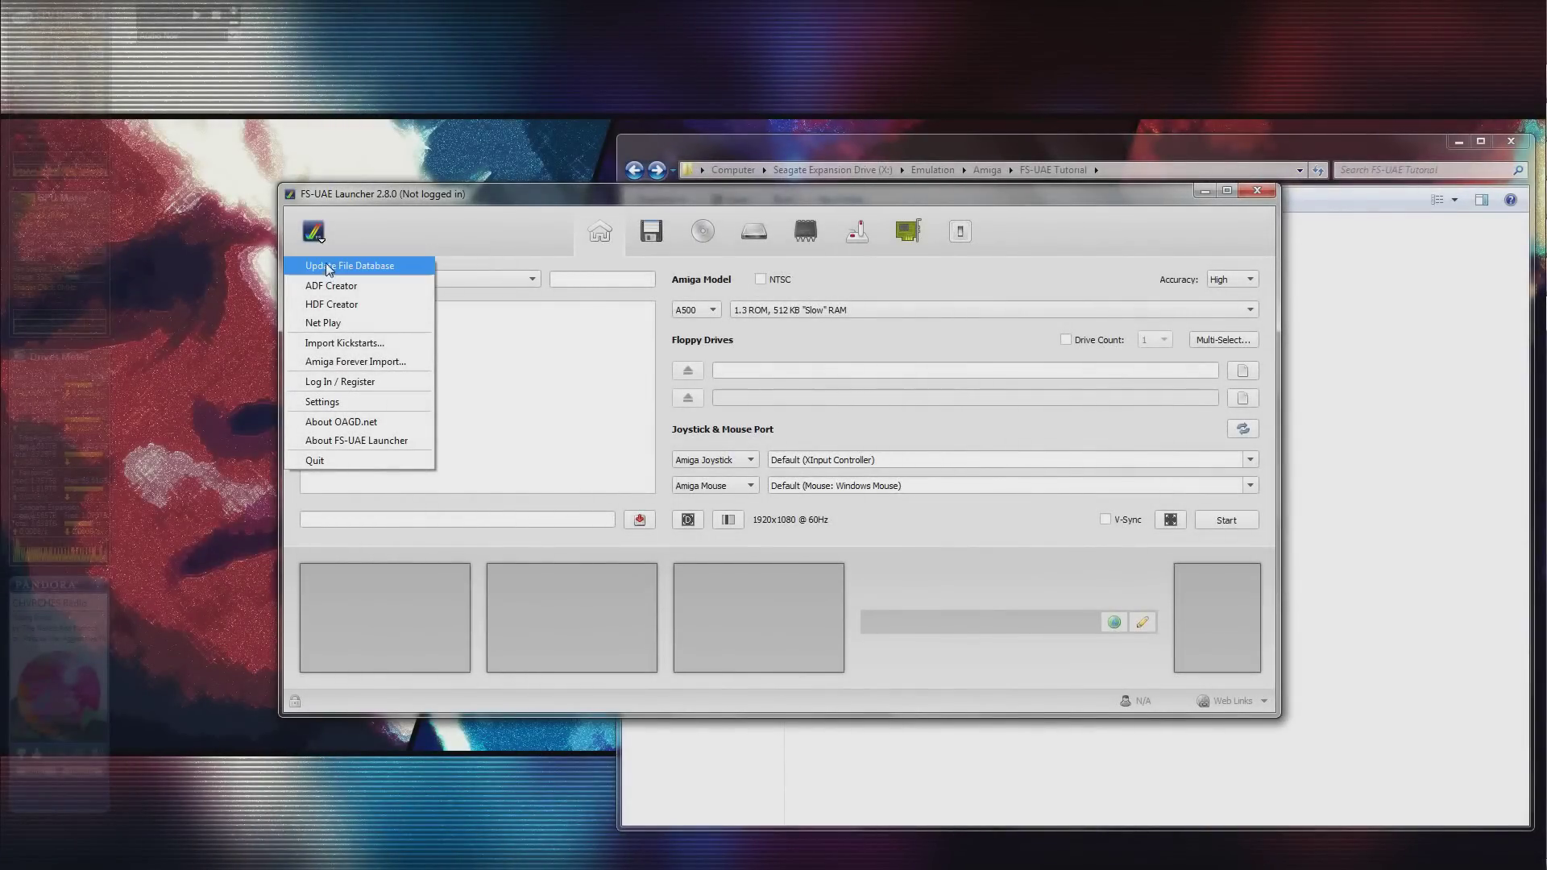
Open the launcher's Log In / Register dialog.
left_click(409, 385)
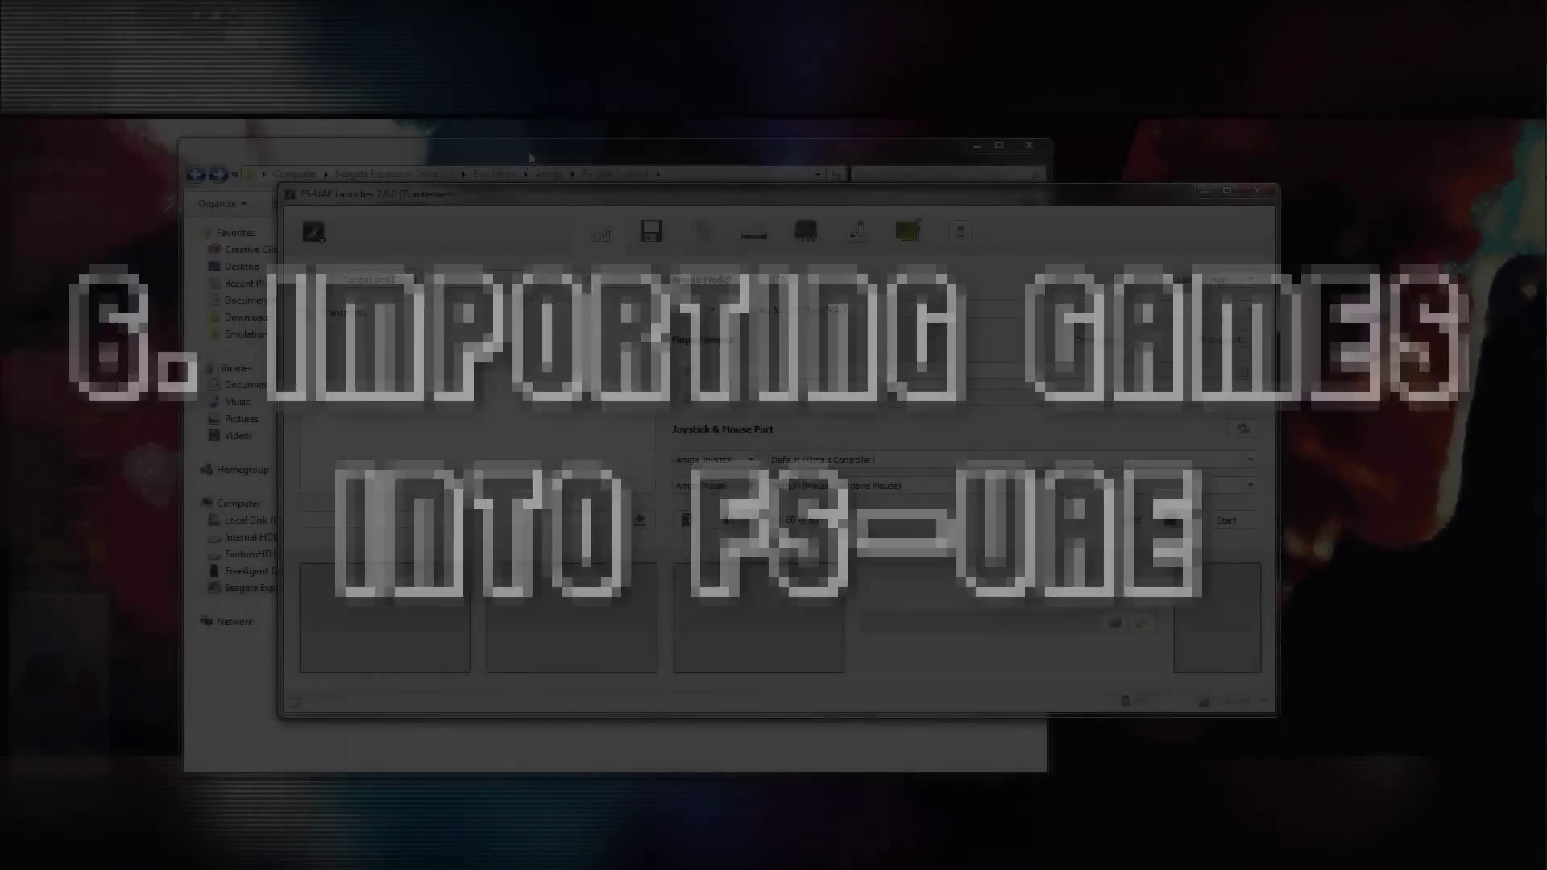
Switch to Windows Explorer, look through the WHDLoad Files folder and return to its parent Amiga folder.
left_click(529, 155)
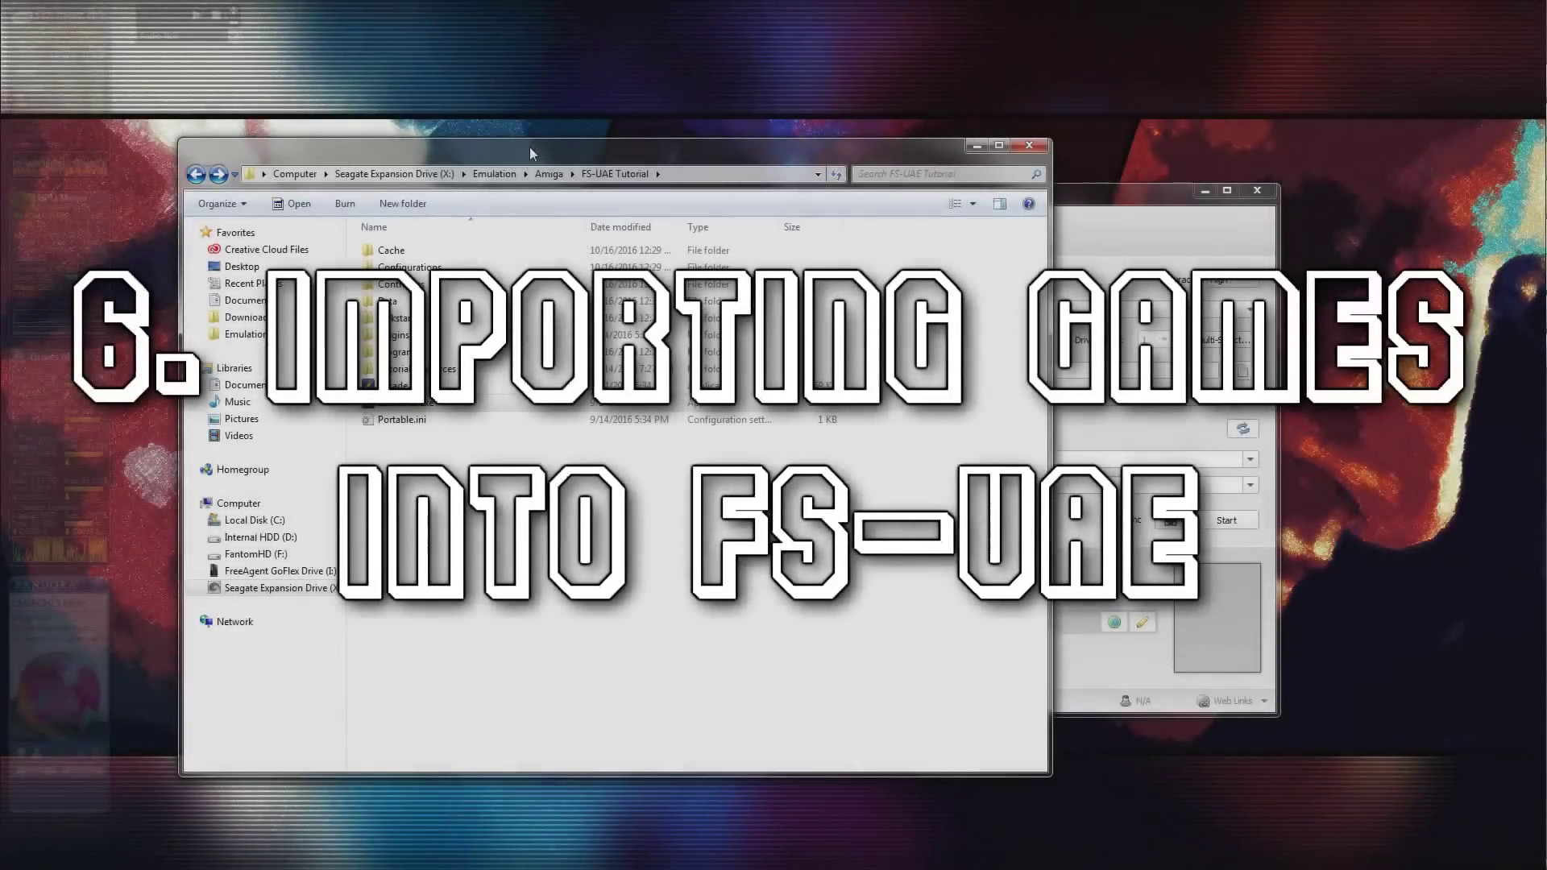
left_click(551, 175)
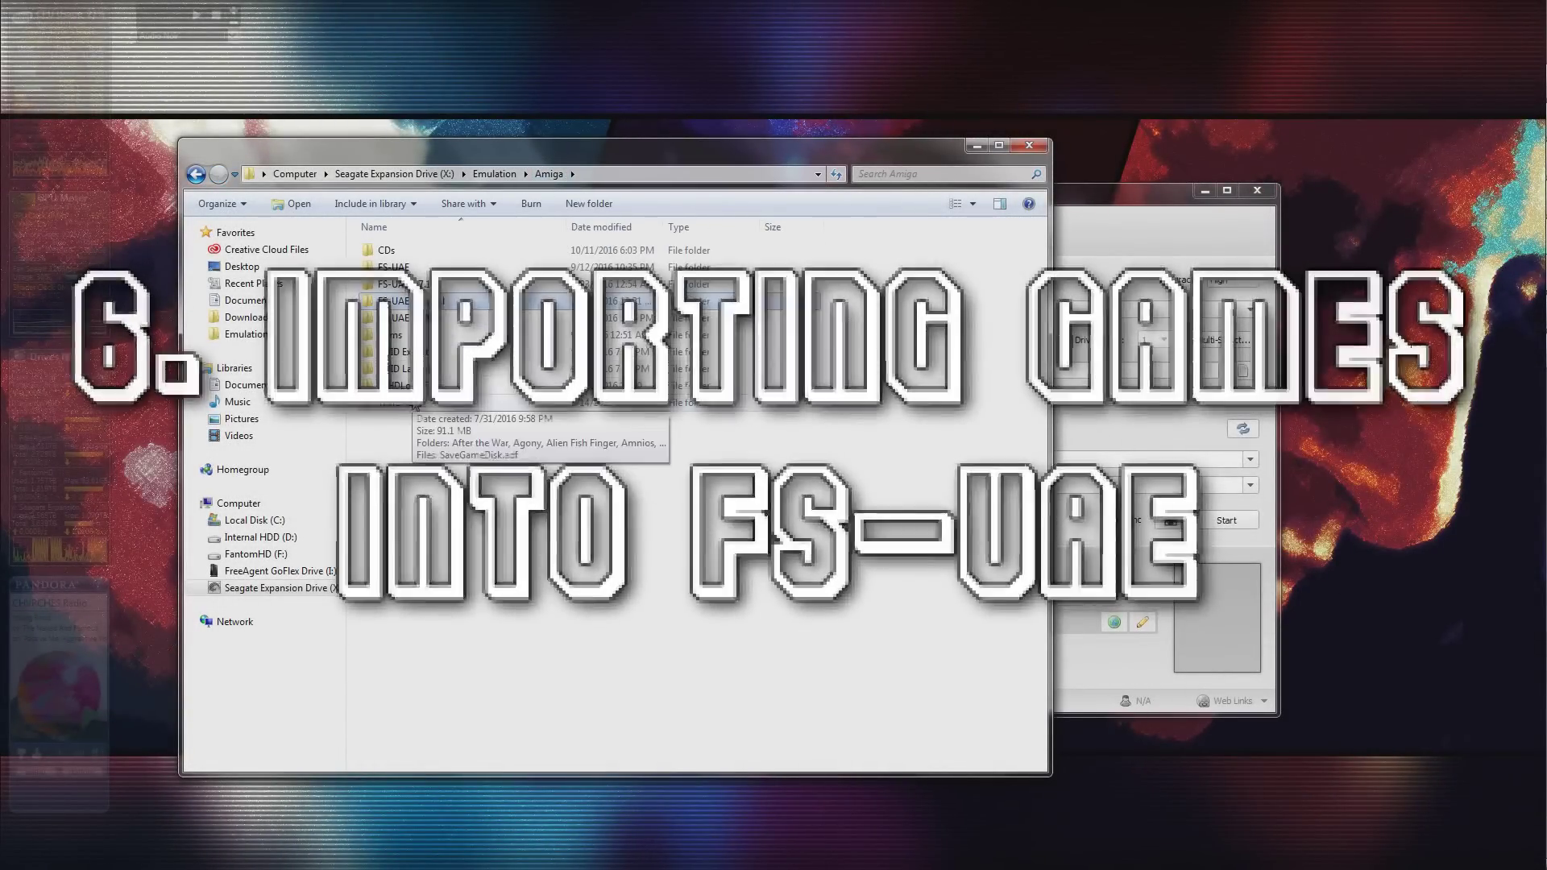
double_click(410, 385)
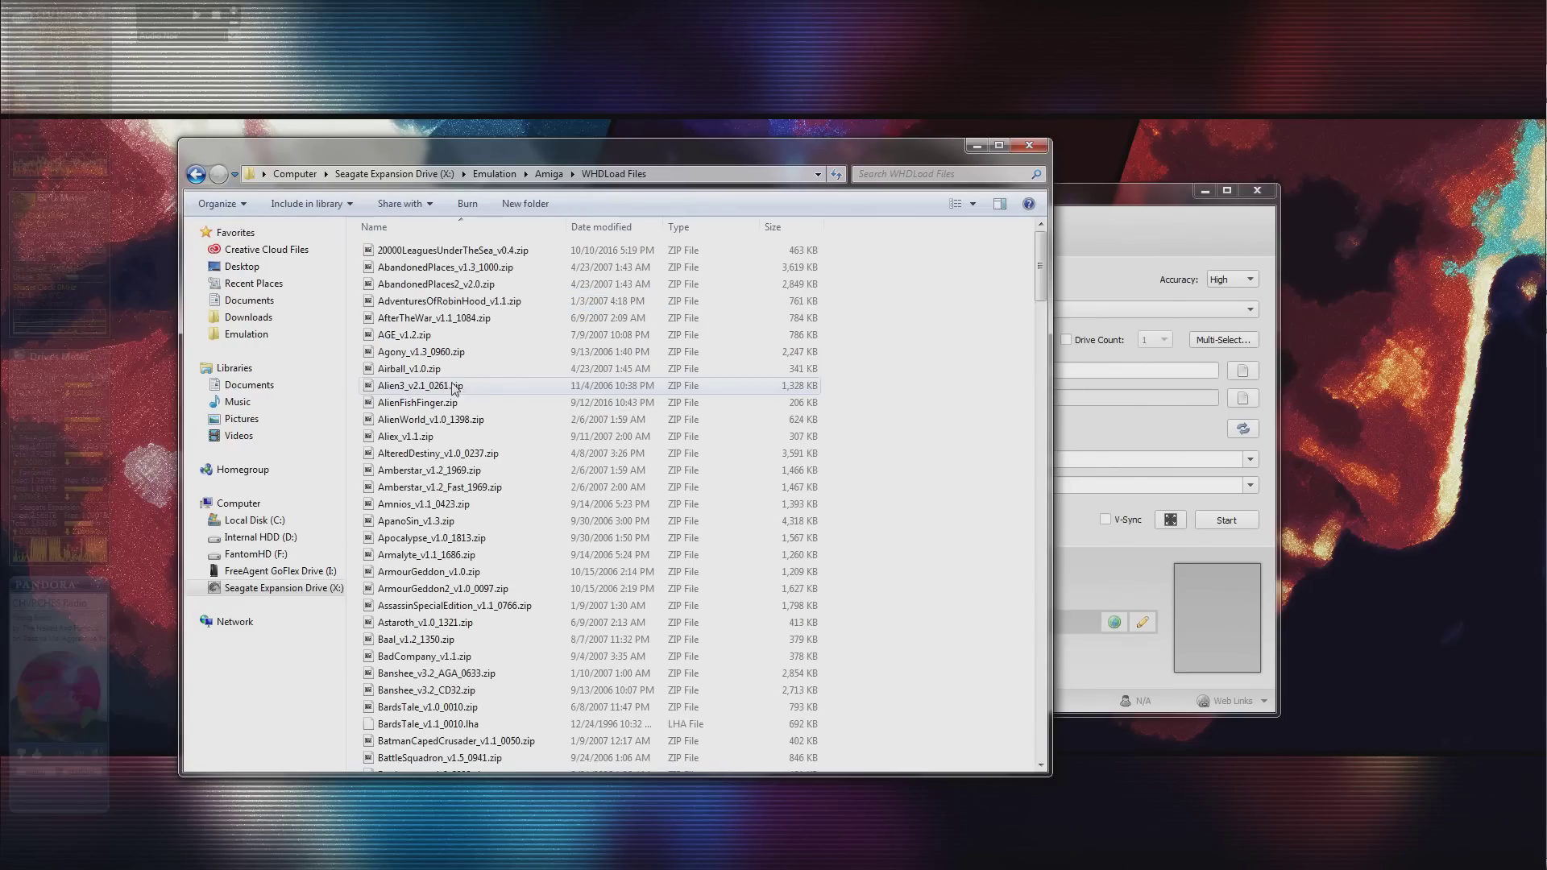
scroll(509, 393, "down", 20)
scroll(510, 394, "up", 20)
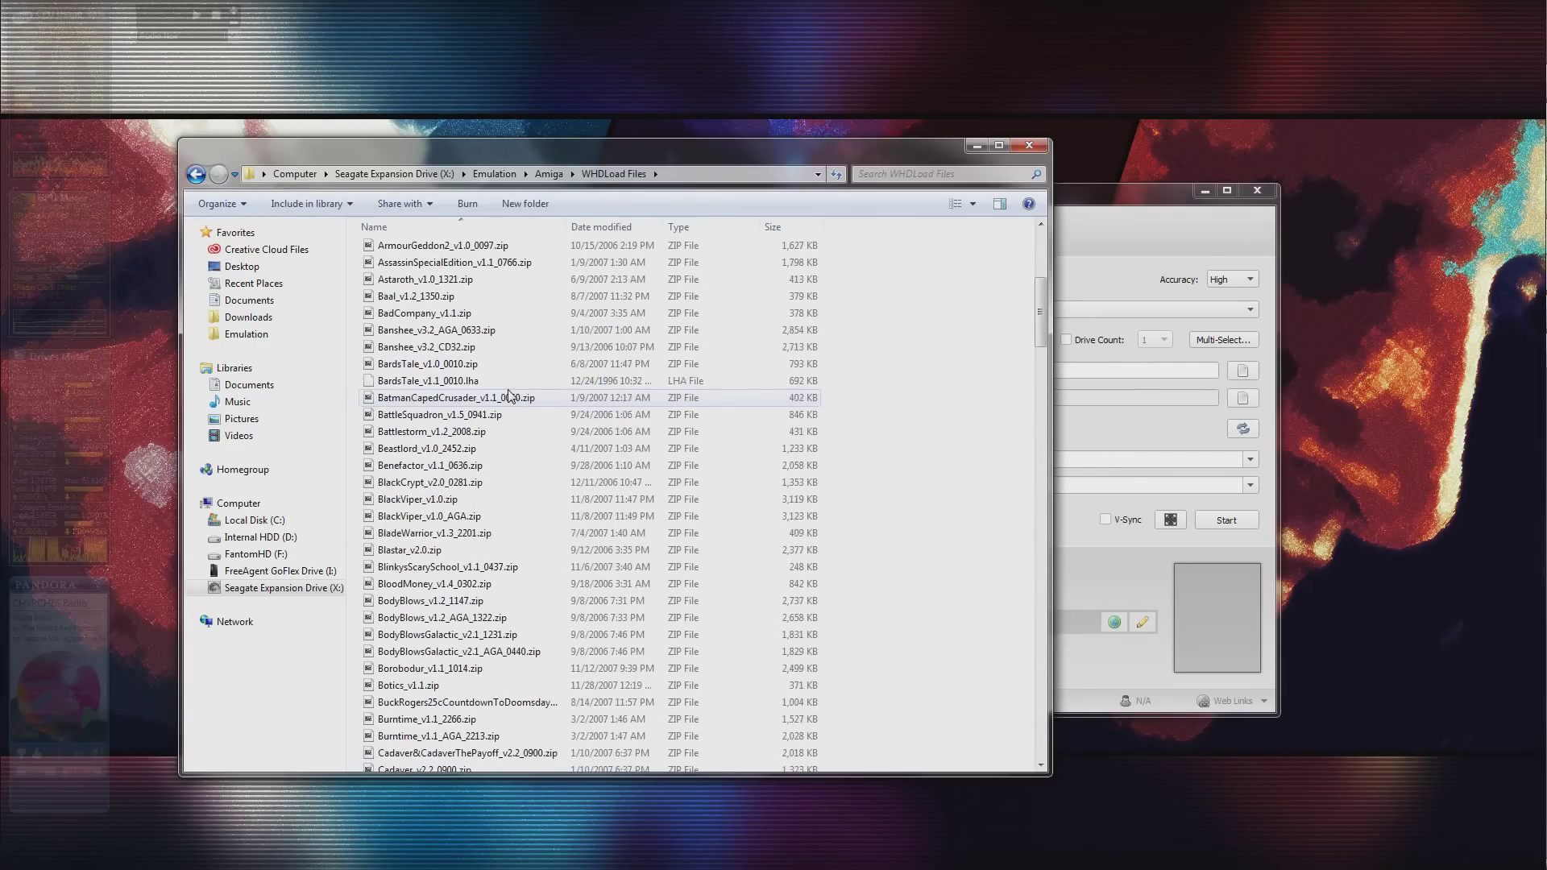
left_click(549, 174)
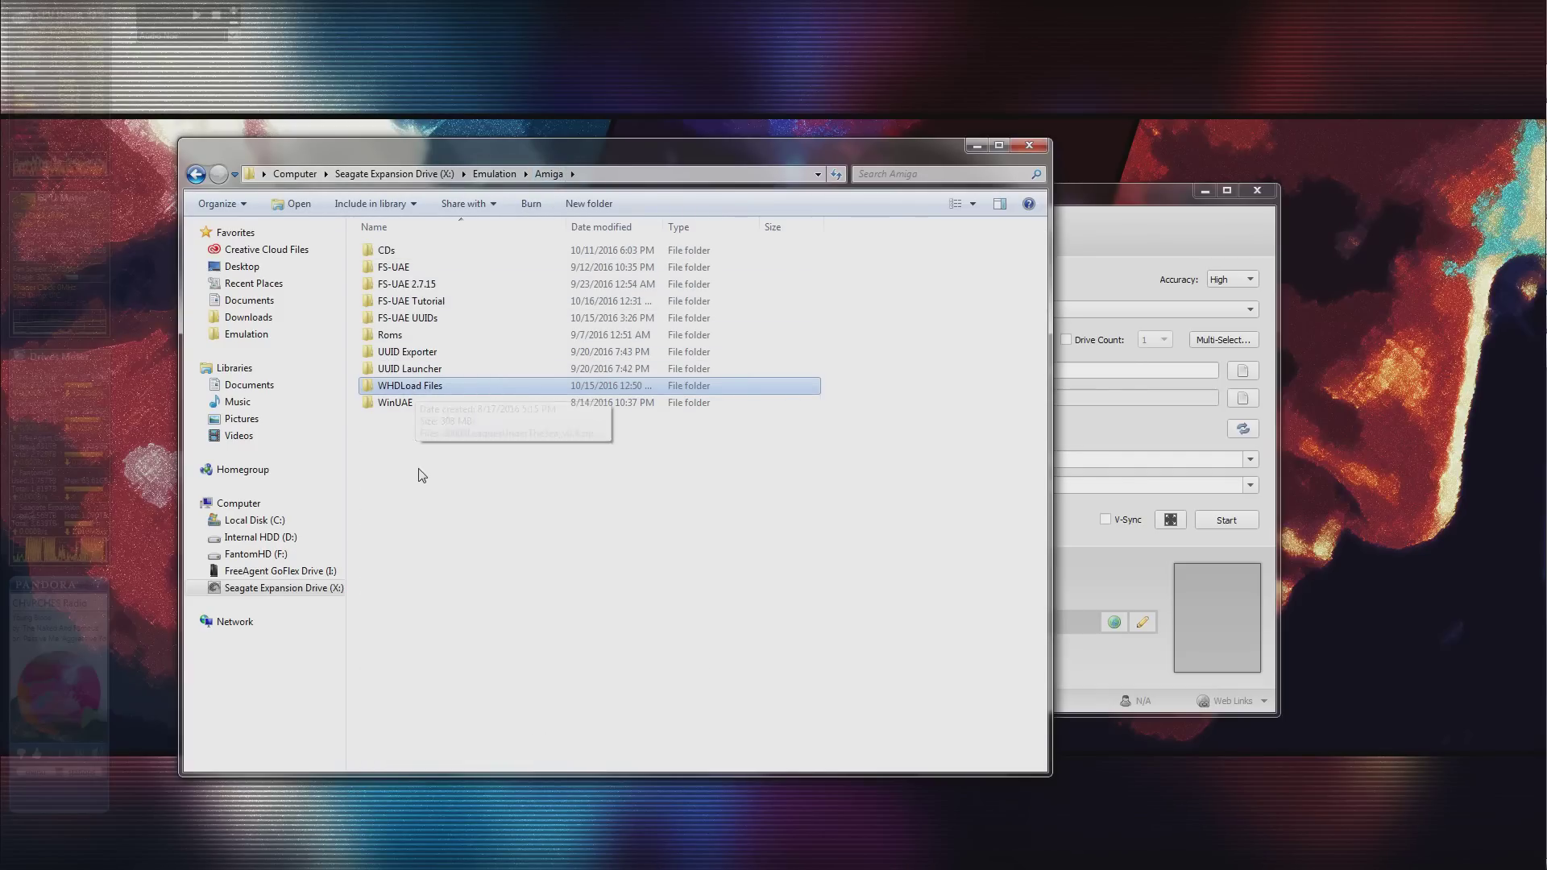
Switch to FS-UAE Launcher and review the scanned folders in its File Database settings.
left_click(1173, 212)
left_click(313, 231)
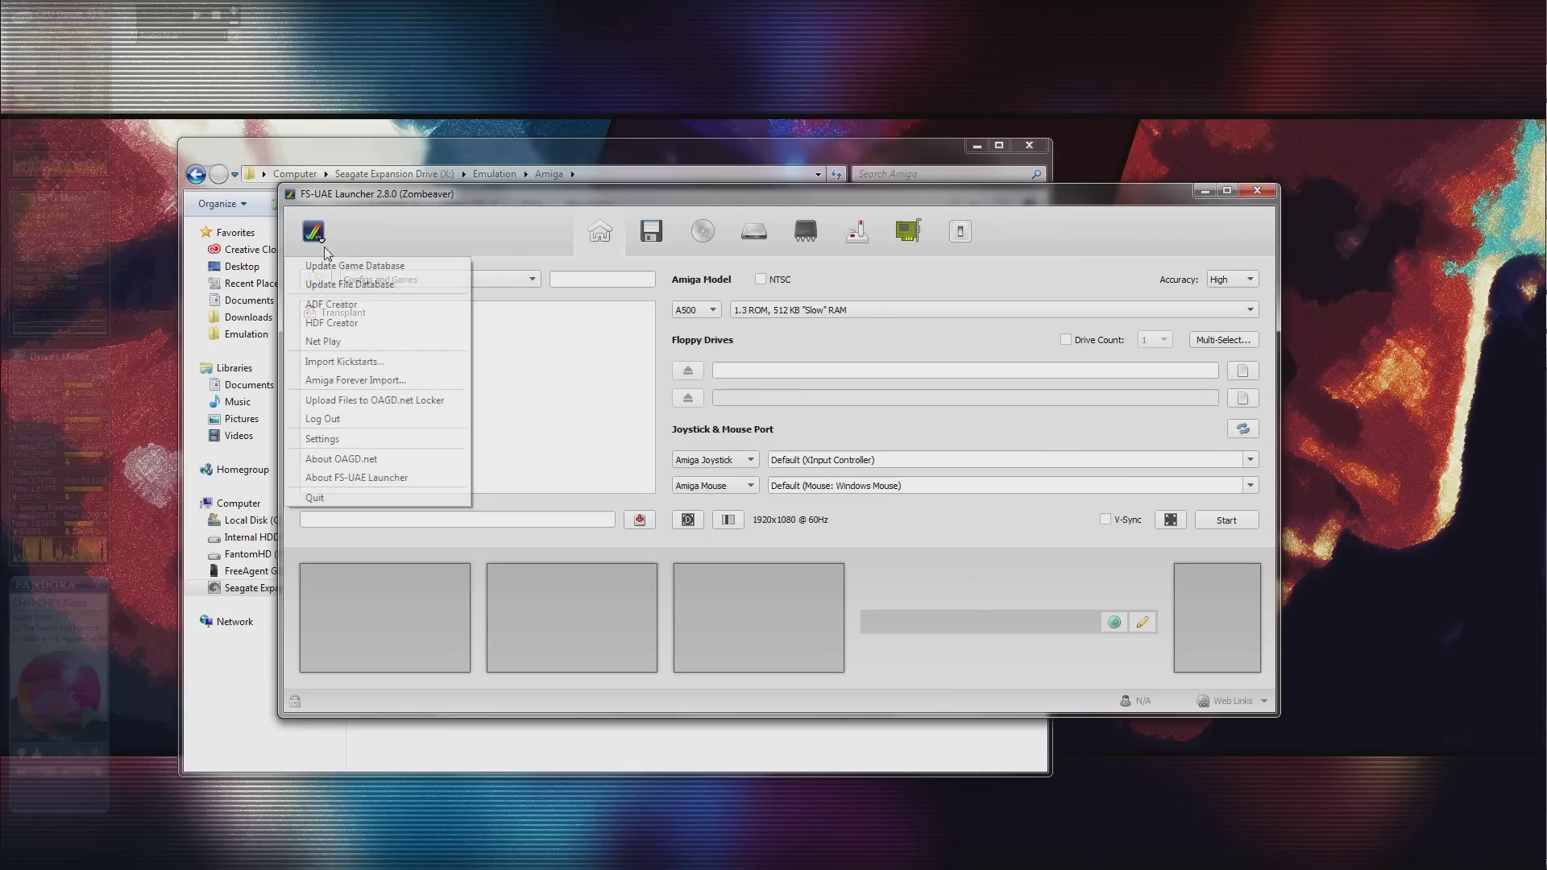
left_click(352, 440)
left_click(476, 450)
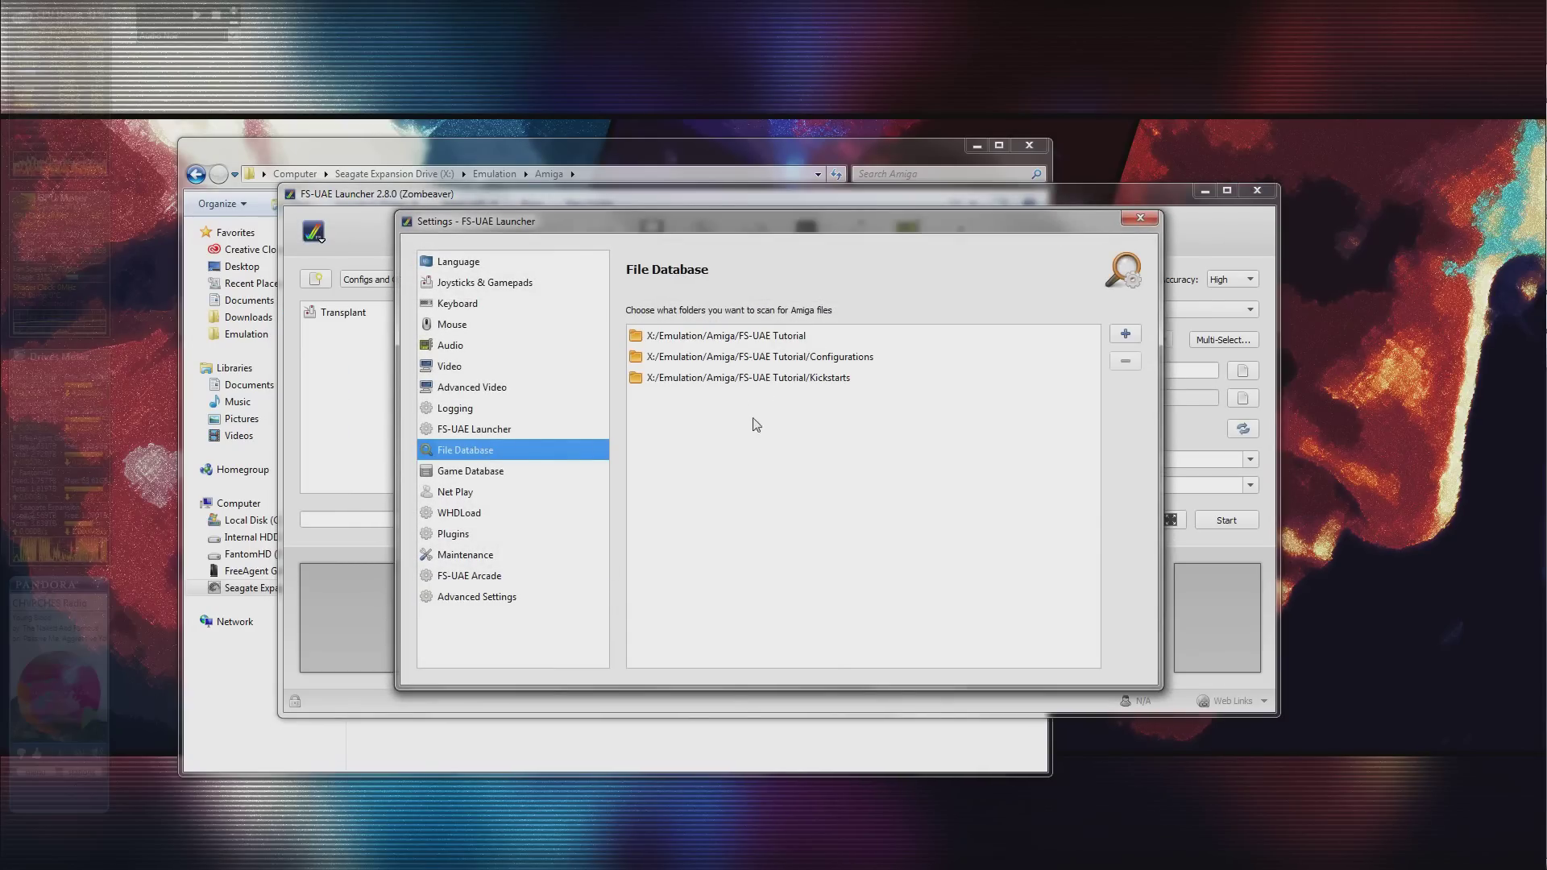
left_click(1140, 218)
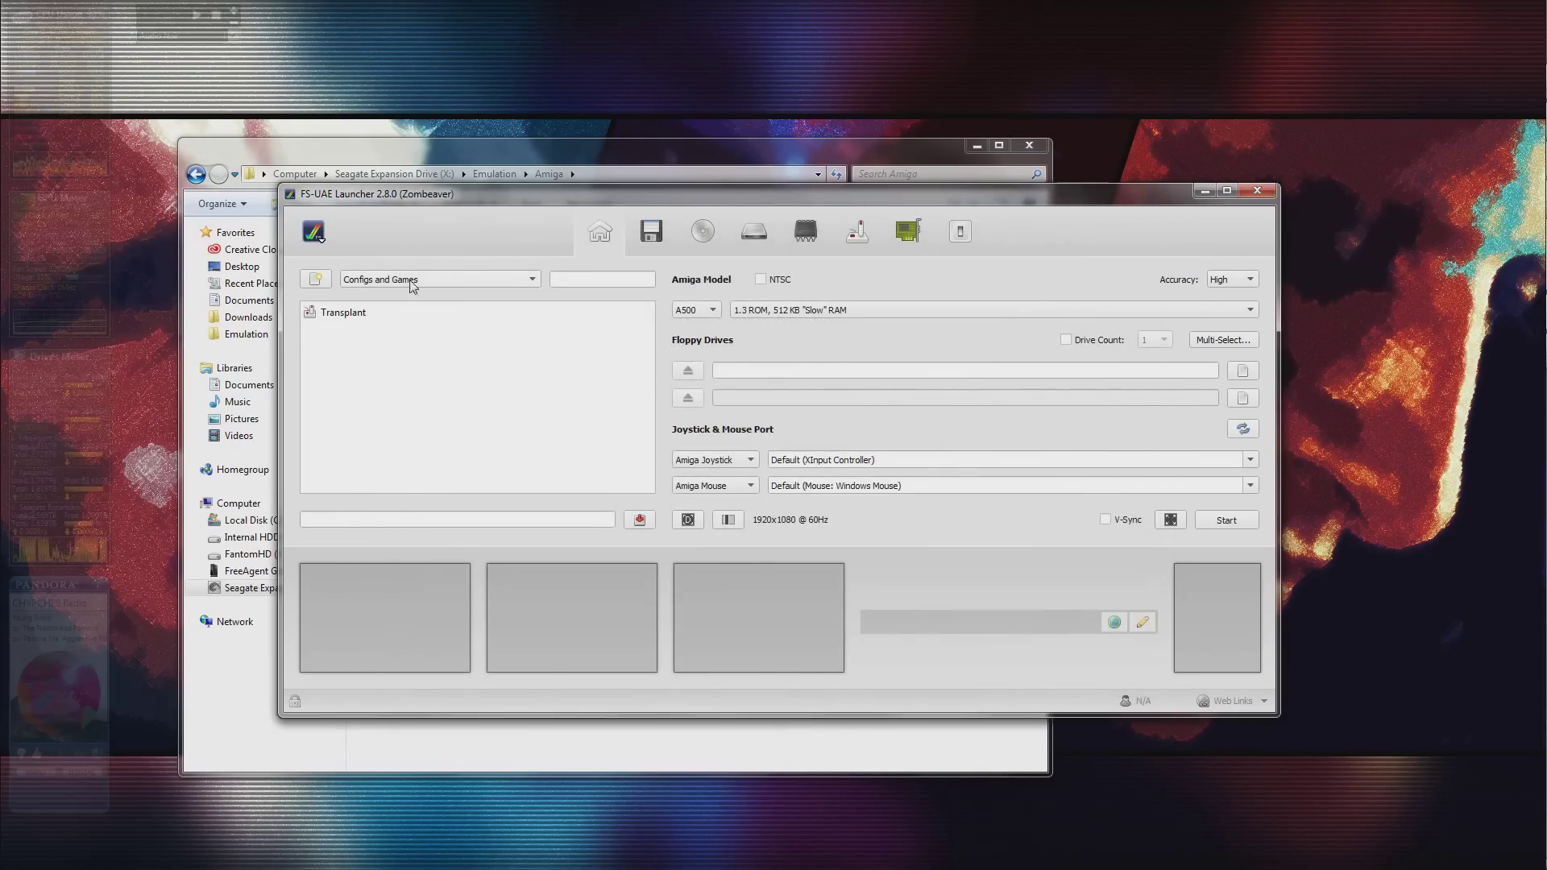
View the Update File Database dialog with its scan folder list and close it.
left_click(314, 234)
left_click(330, 284)
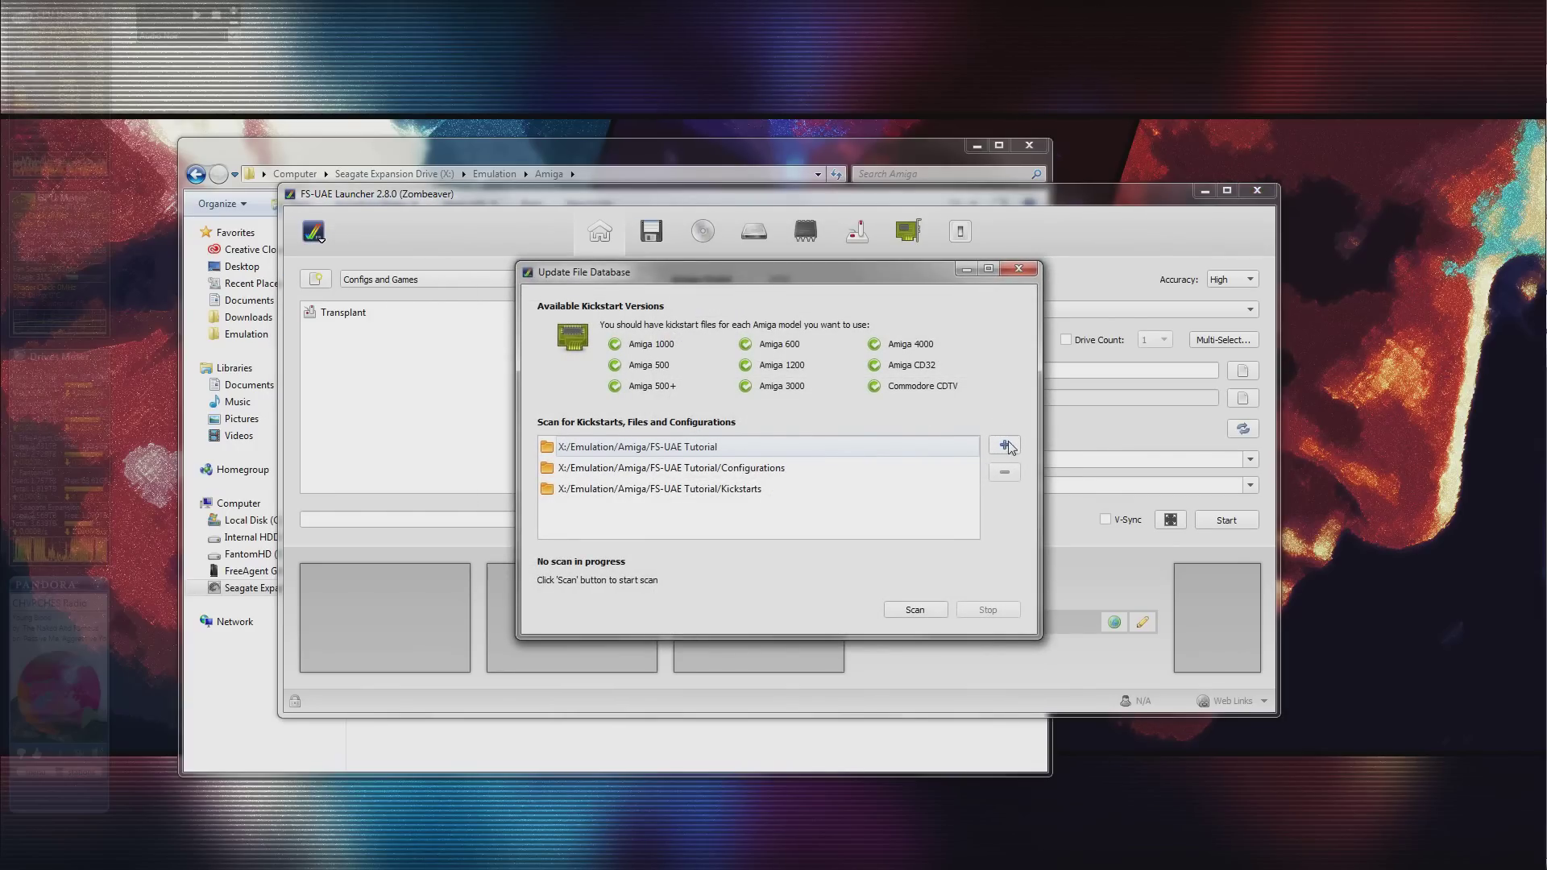
left_click(1029, 269)
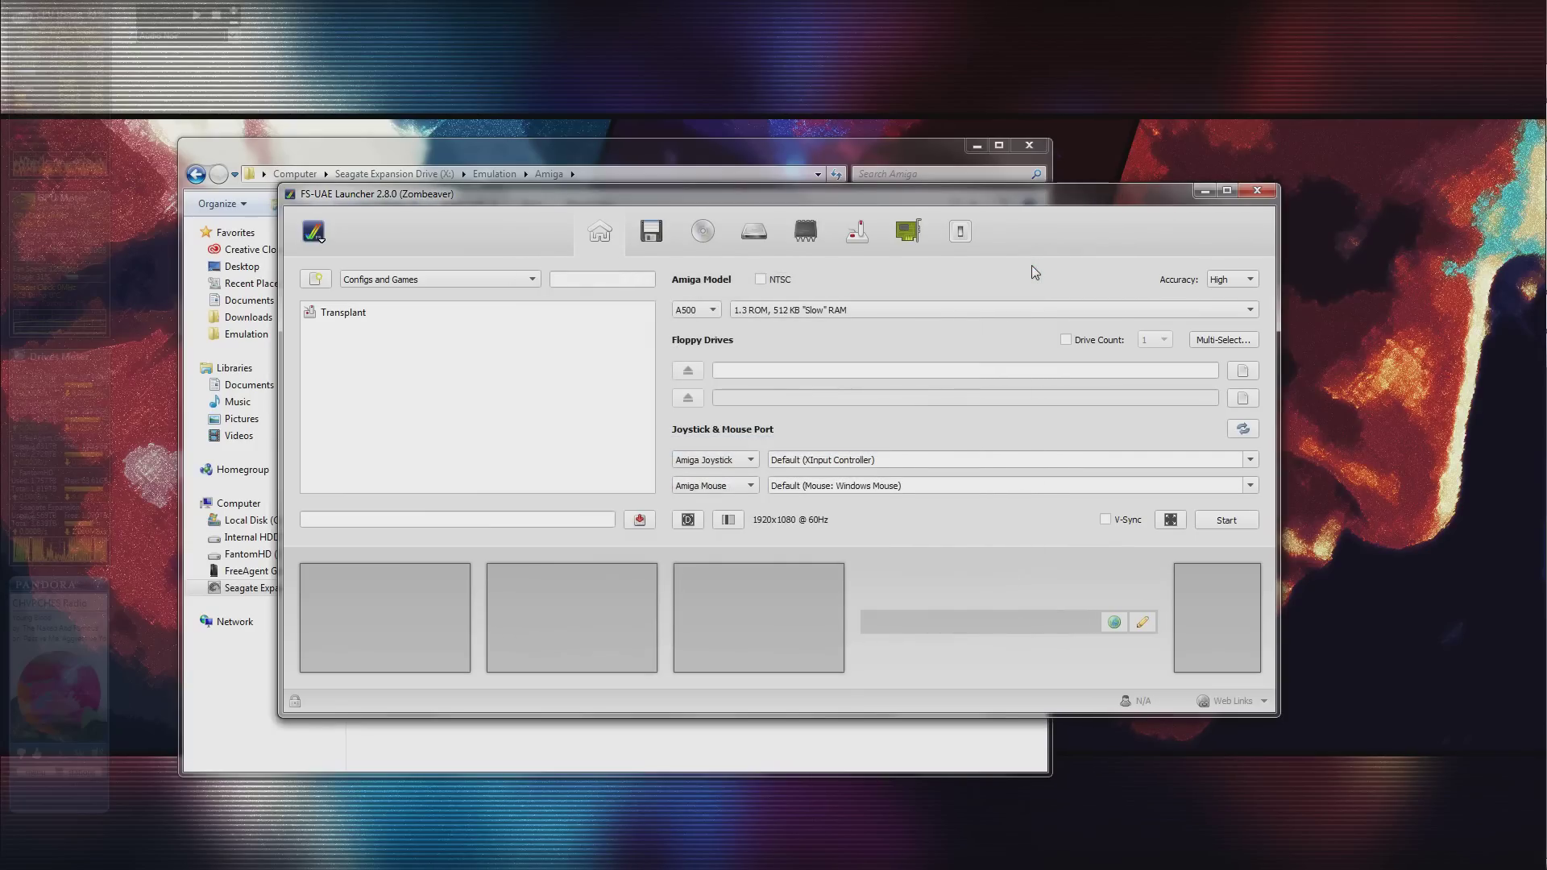
Switch to Windows Explorer and examine the full list of game archives in the WHDLoad Files folder.
left_click(899, 156)
double_click(507, 383)
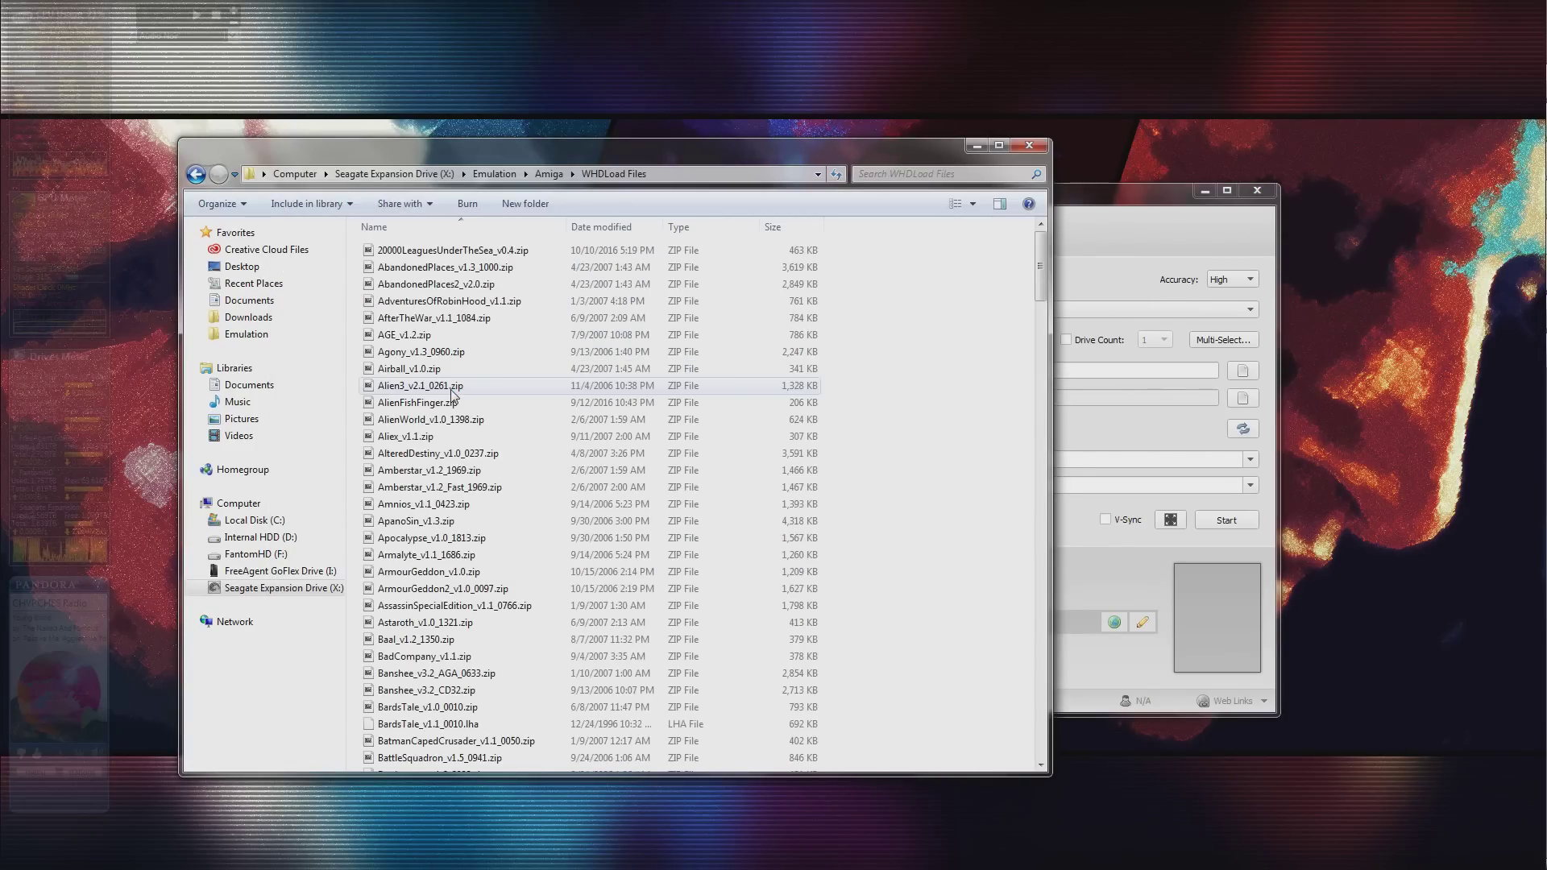
scroll(895, 406, "down", 18)
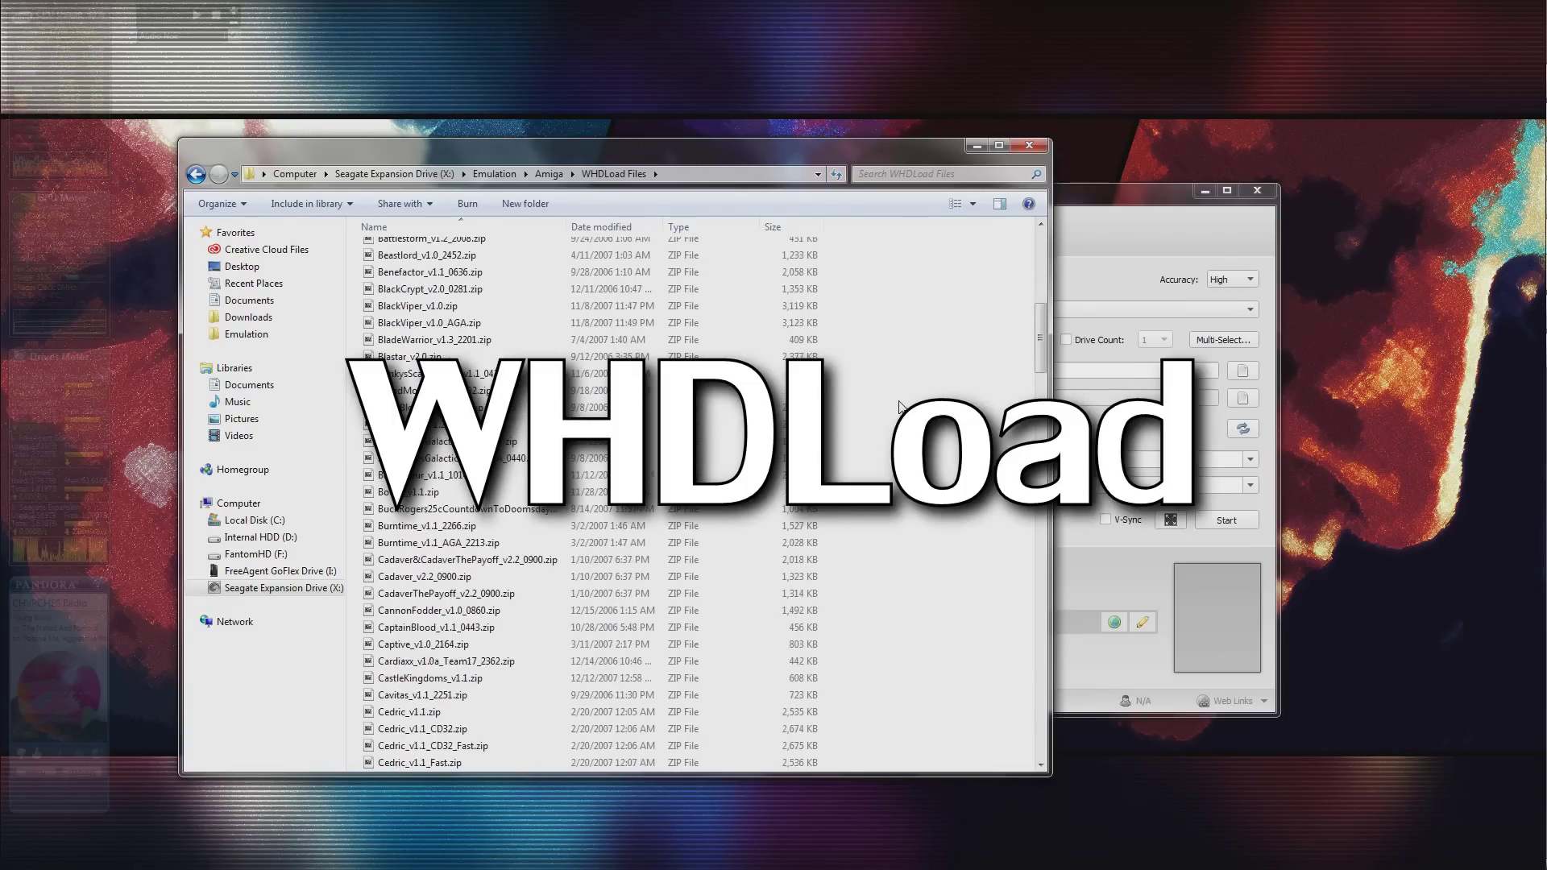
scroll(899, 405, "down", 11)
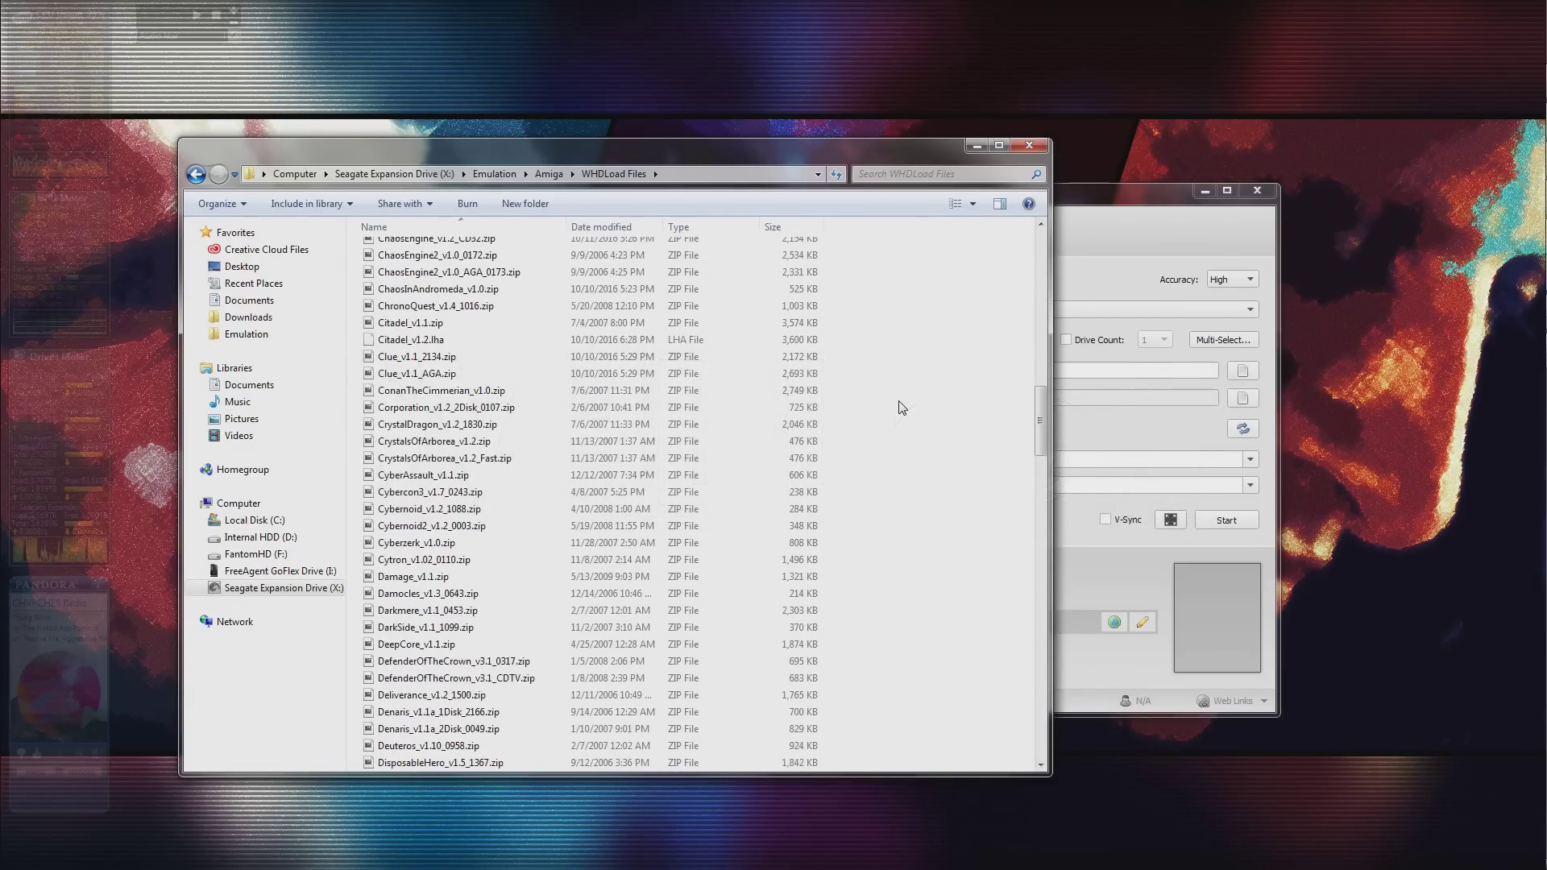
scroll(902, 407, "down", 20)
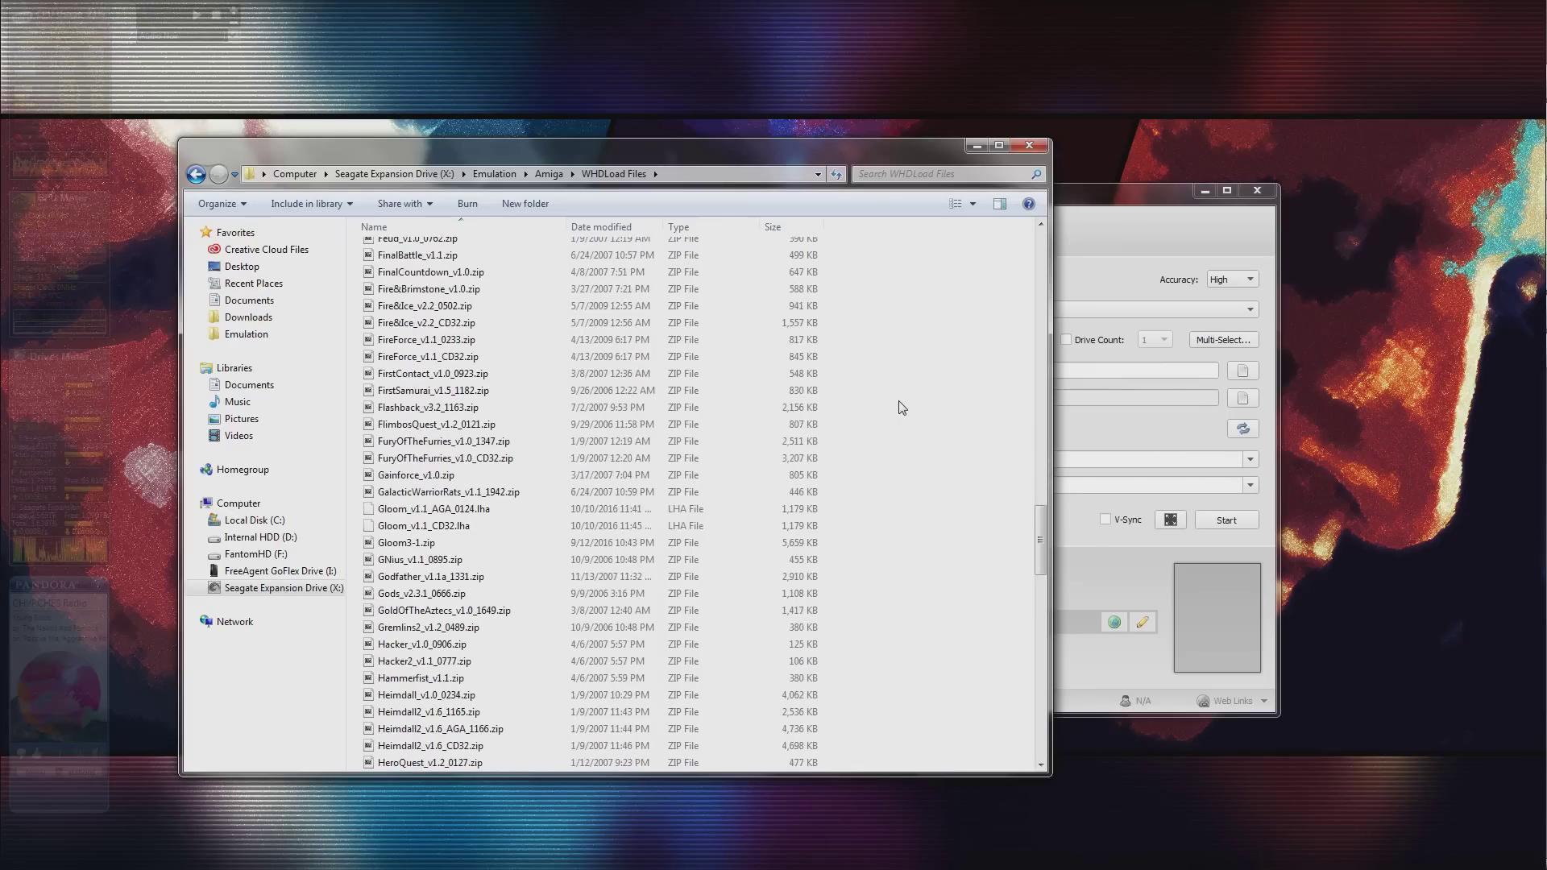
scroll(902, 407, "down", 17)
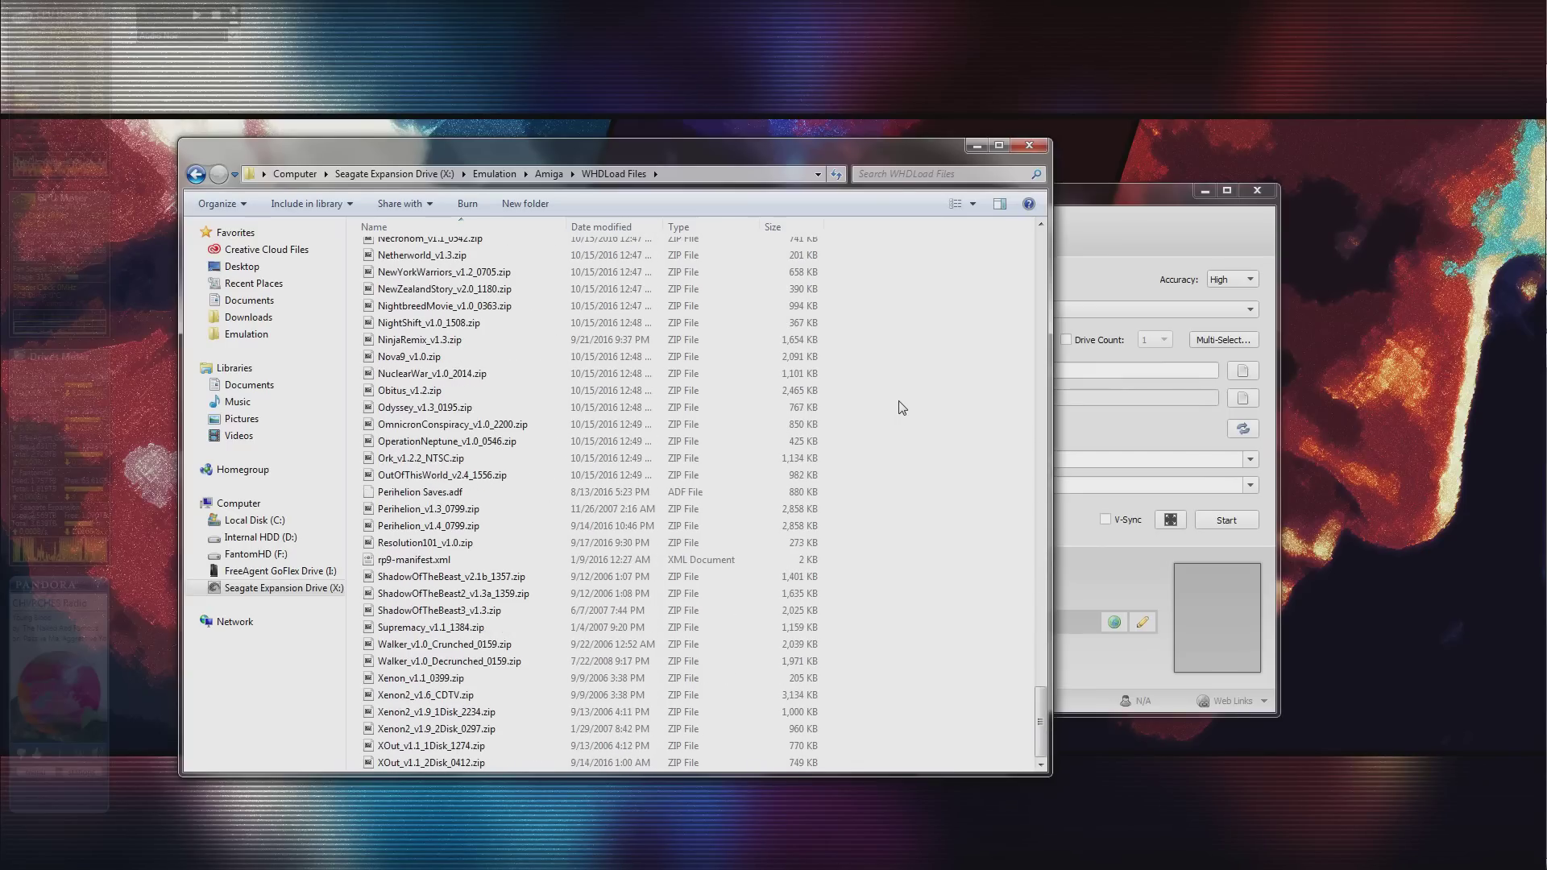
scroll(902, 407, "up", 20)
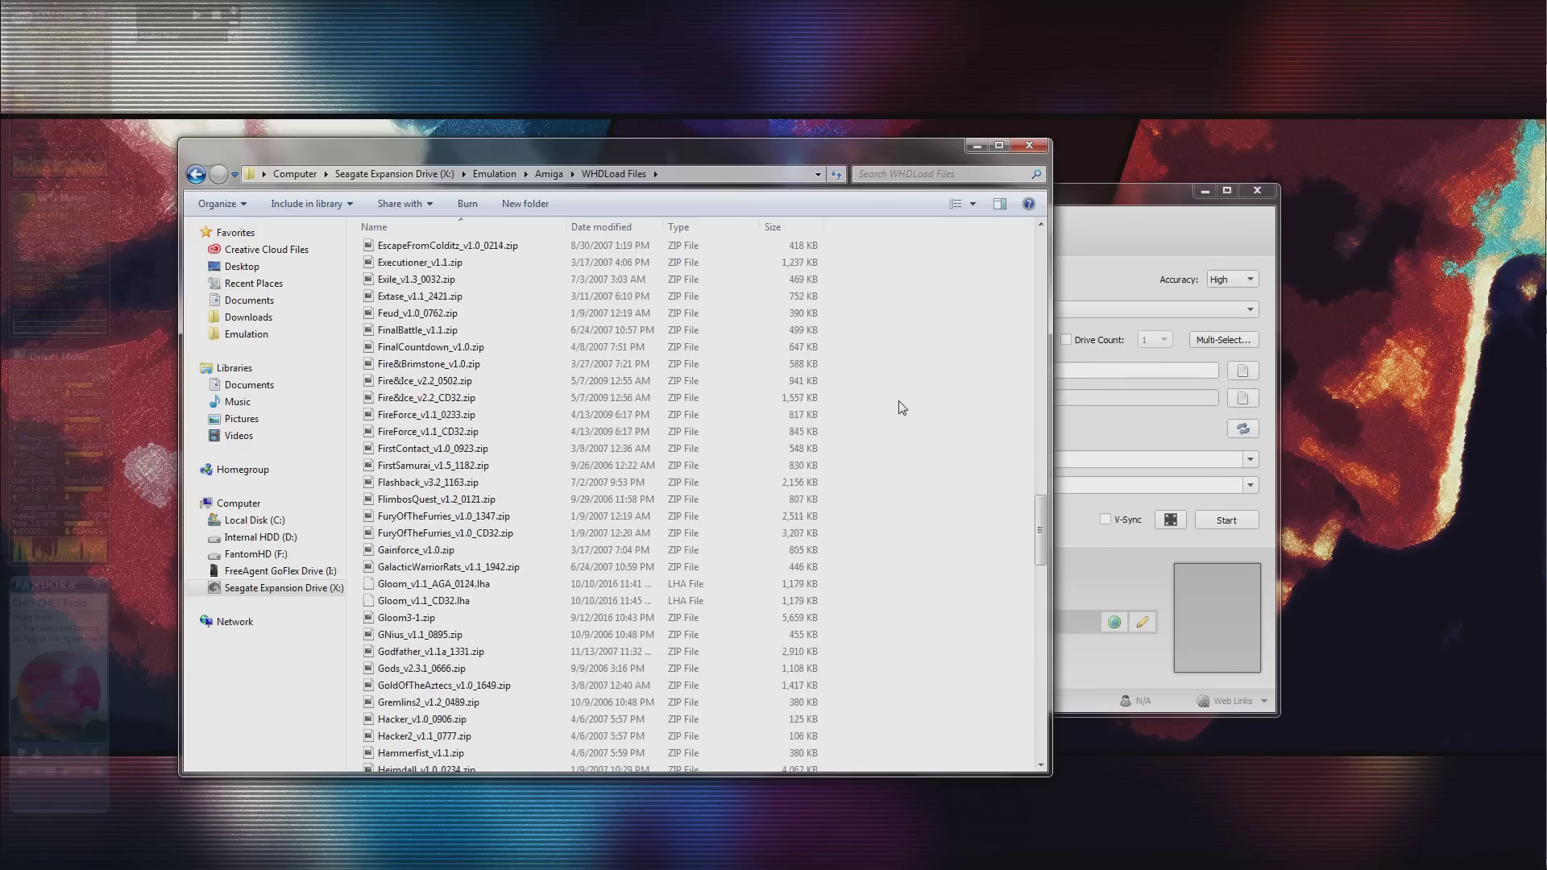
scroll(902, 407, "up", 20)
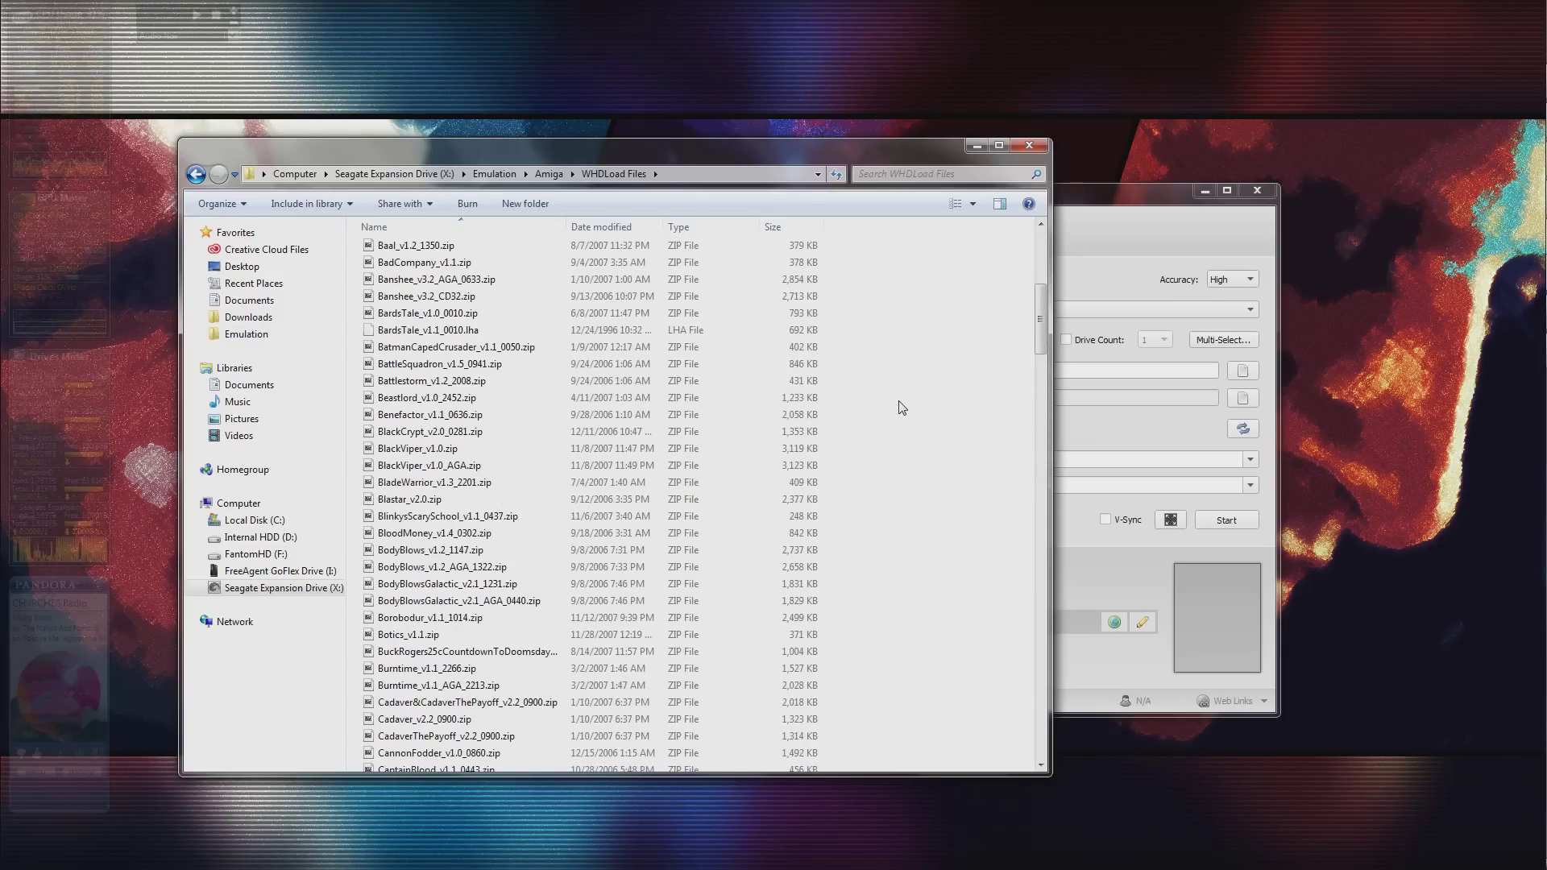
scroll(902, 407, "up", 3)
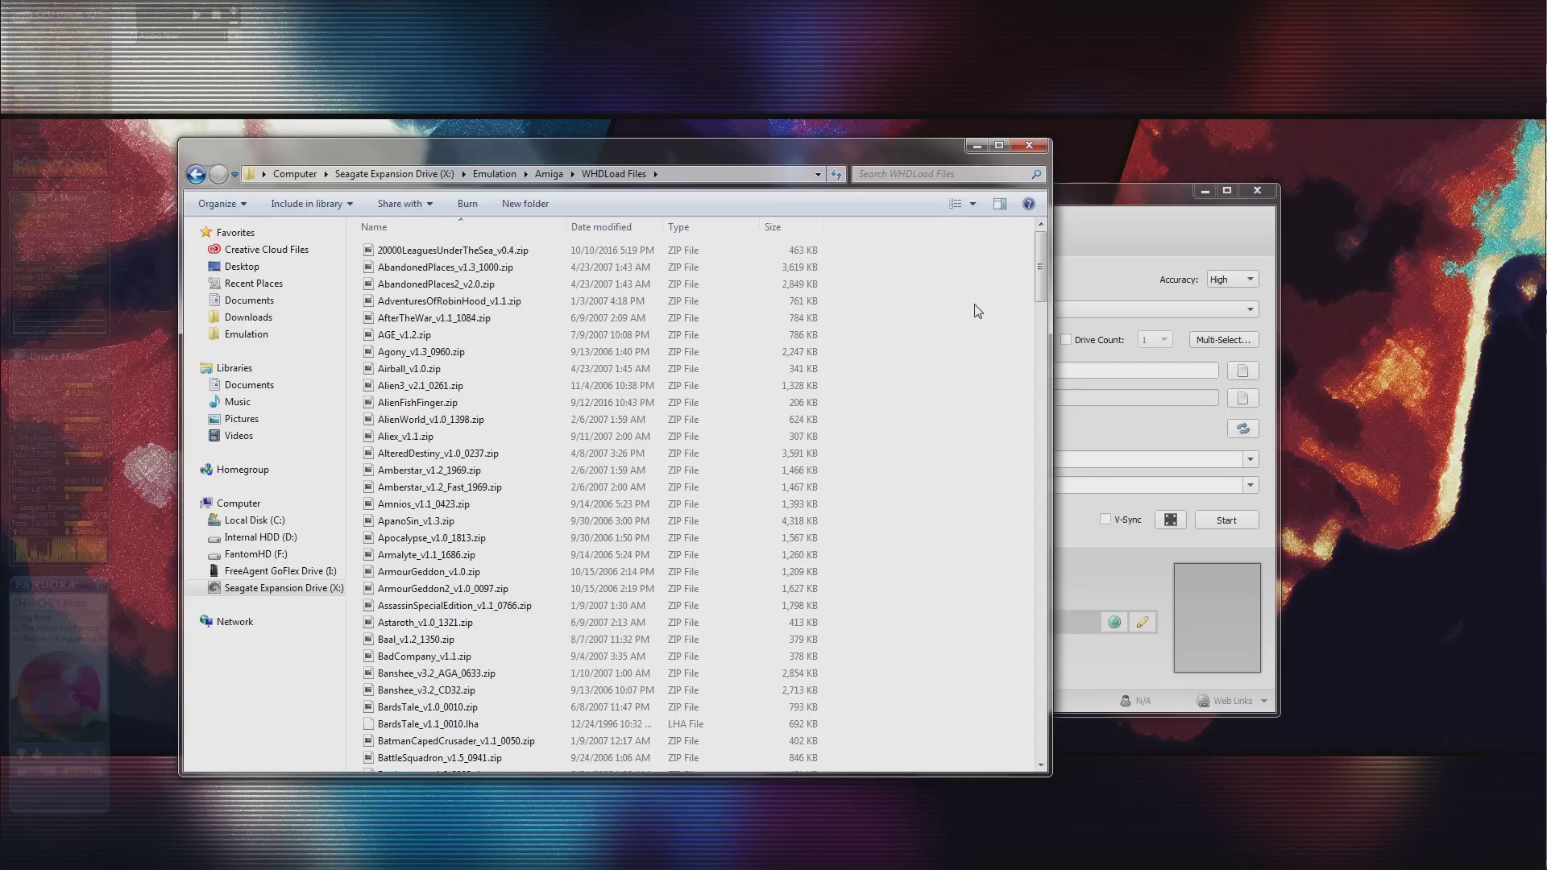
In FS-UAE Launcher, add X:/Emulation/Amiga/WHDLoad Files to the file database's scan folders and run the scan.
left_click(1105, 203)
left_click(312, 232)
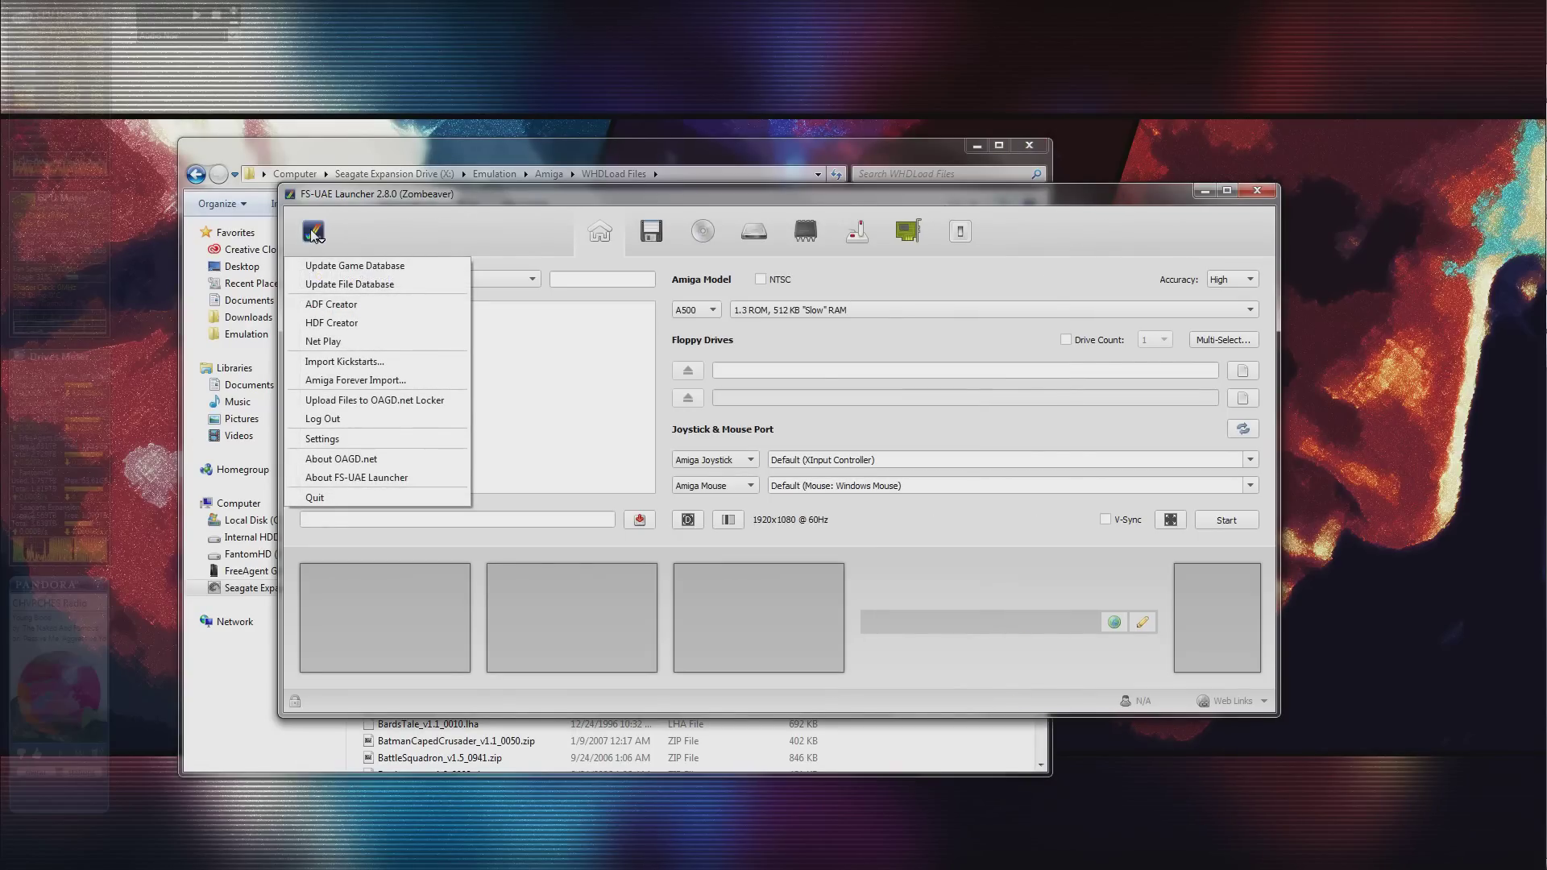
left_click(326, 286)
left_click(1012, 447)
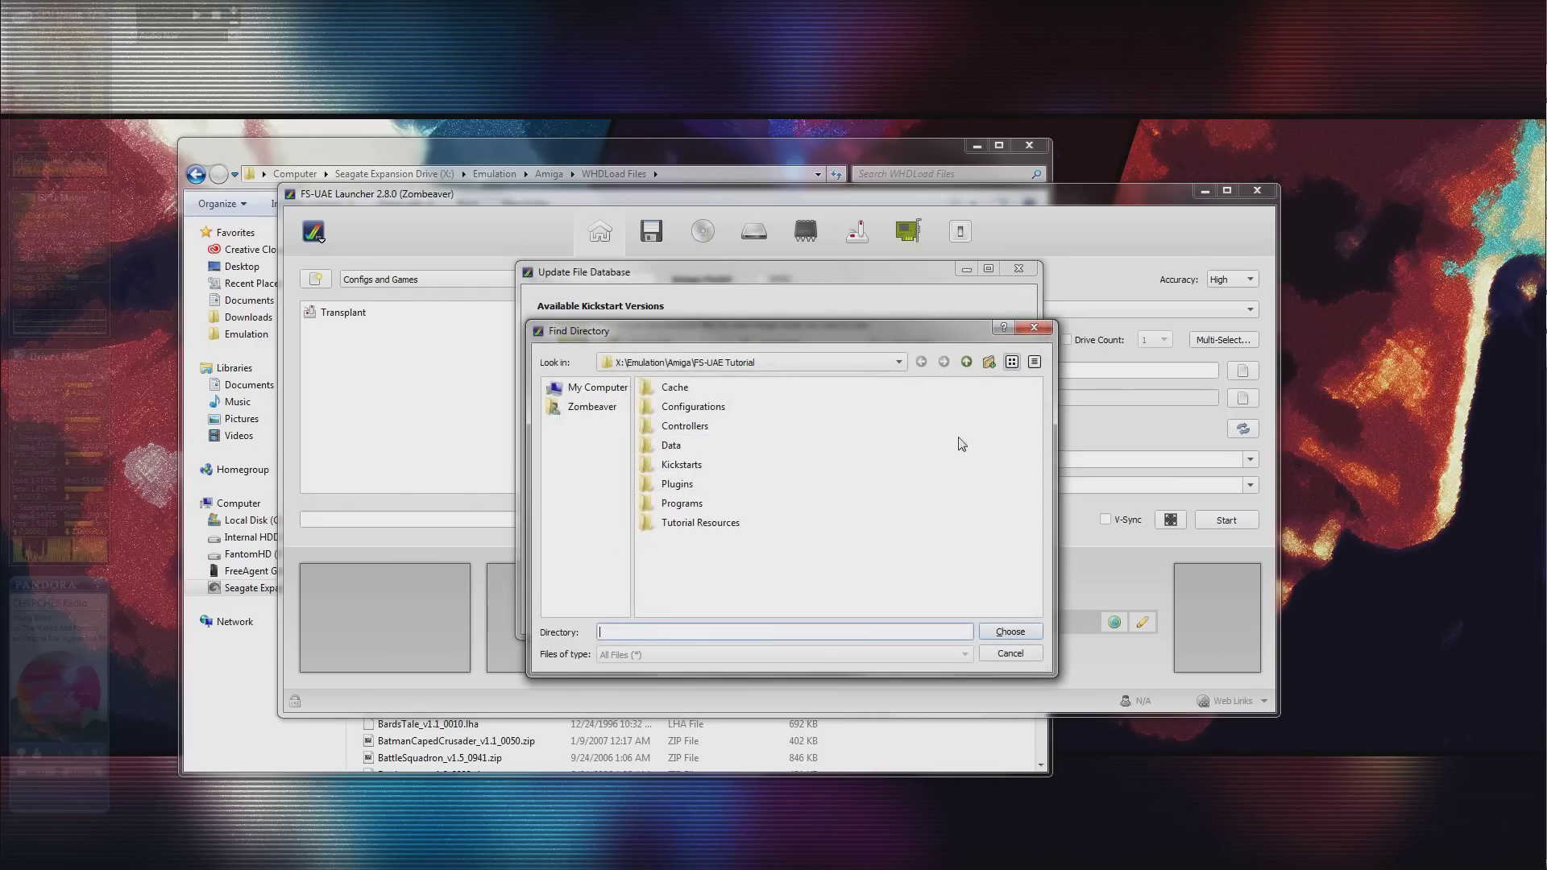
left_click(964, 362)
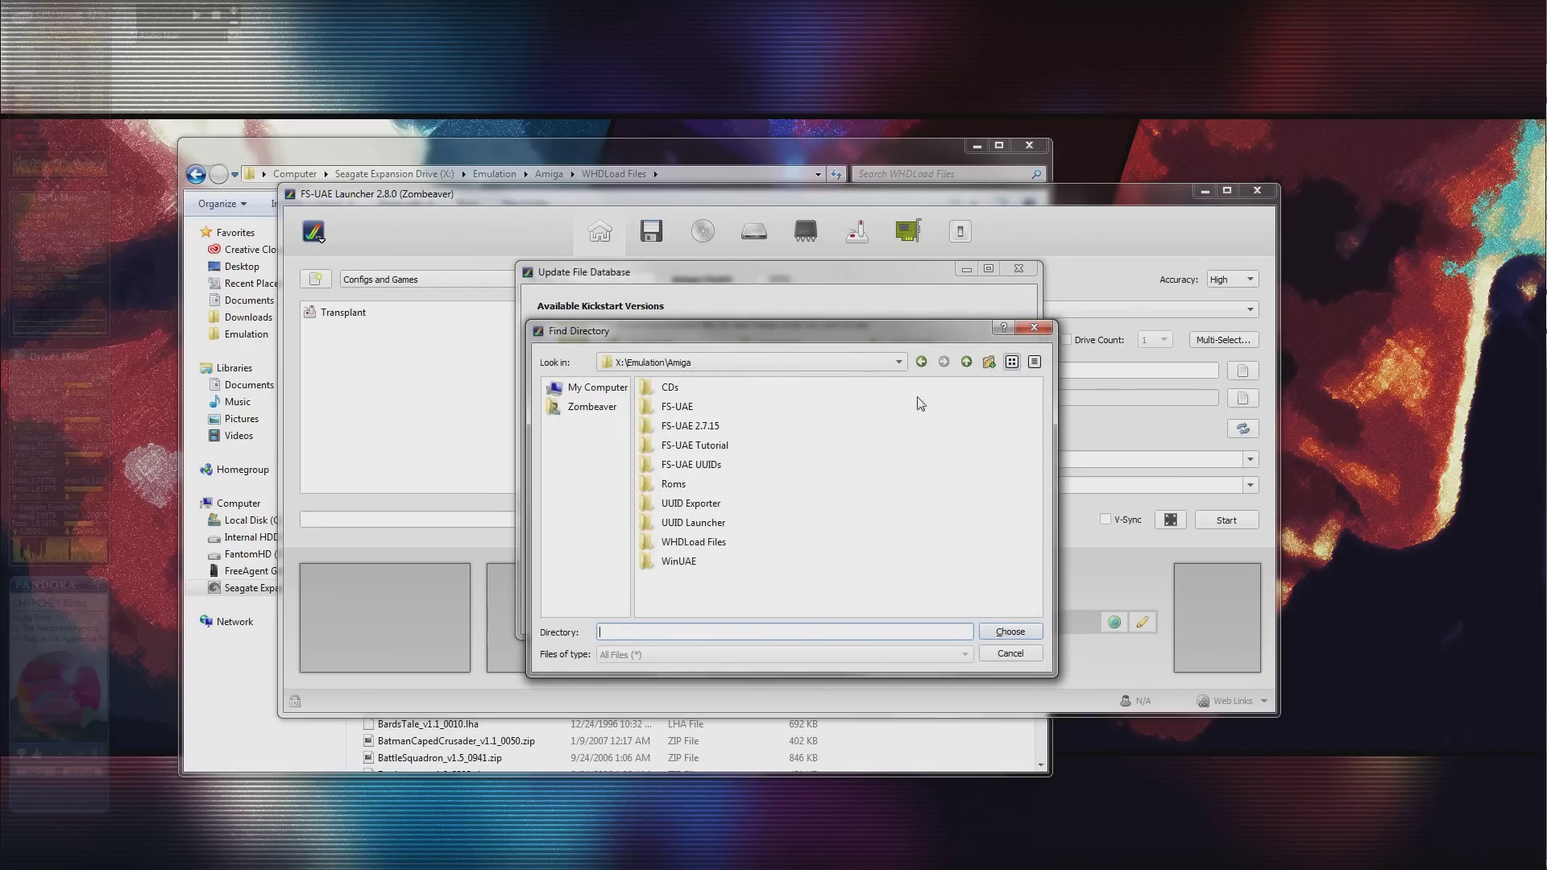
left_click(712, 542)
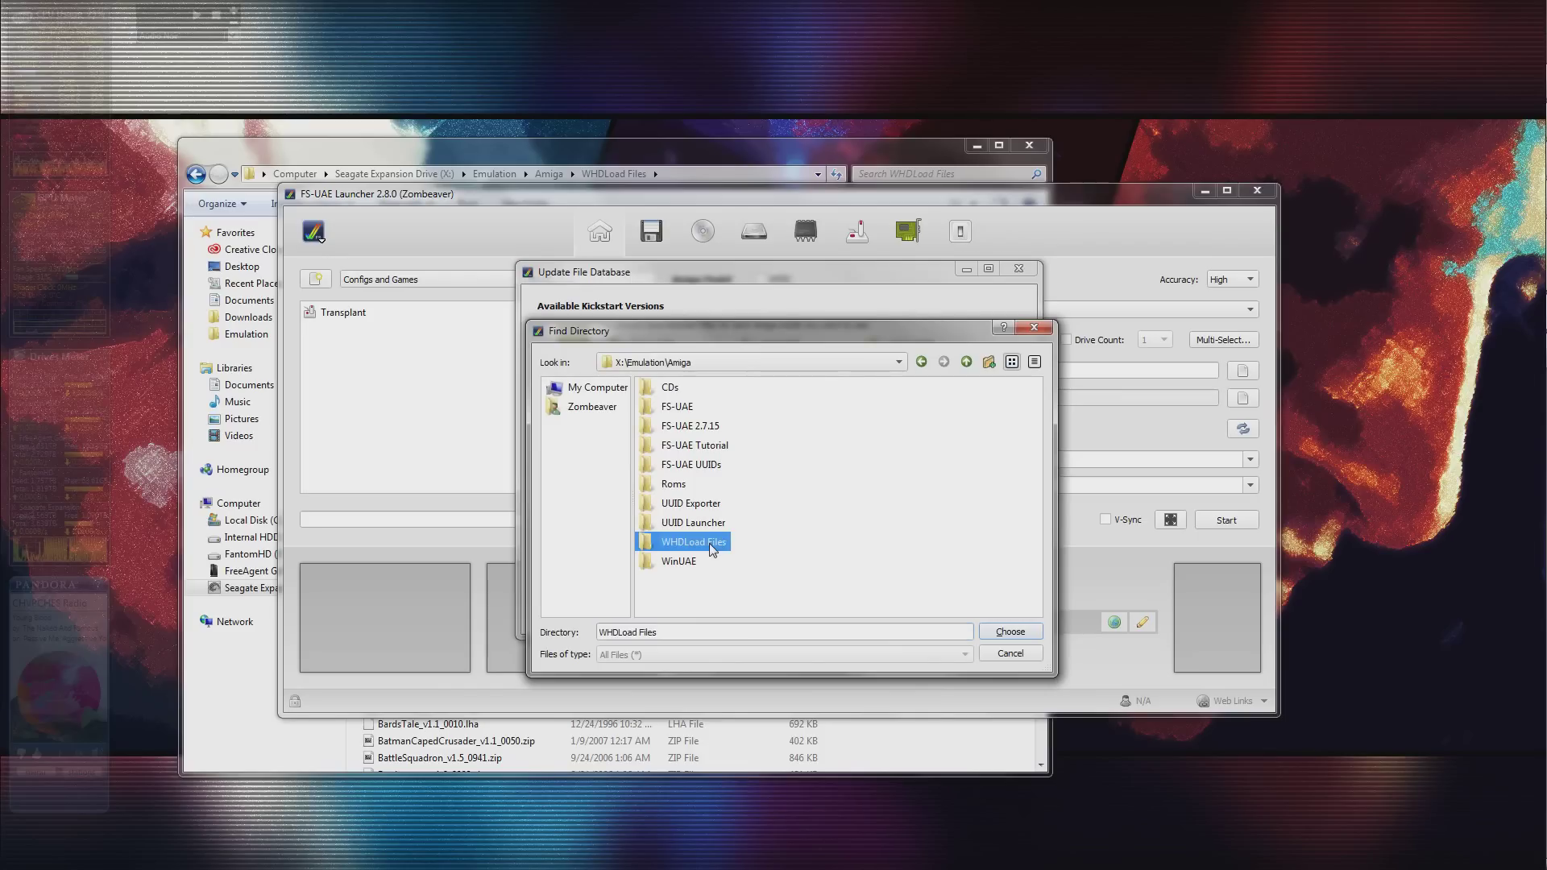
left_click(1009, 632)
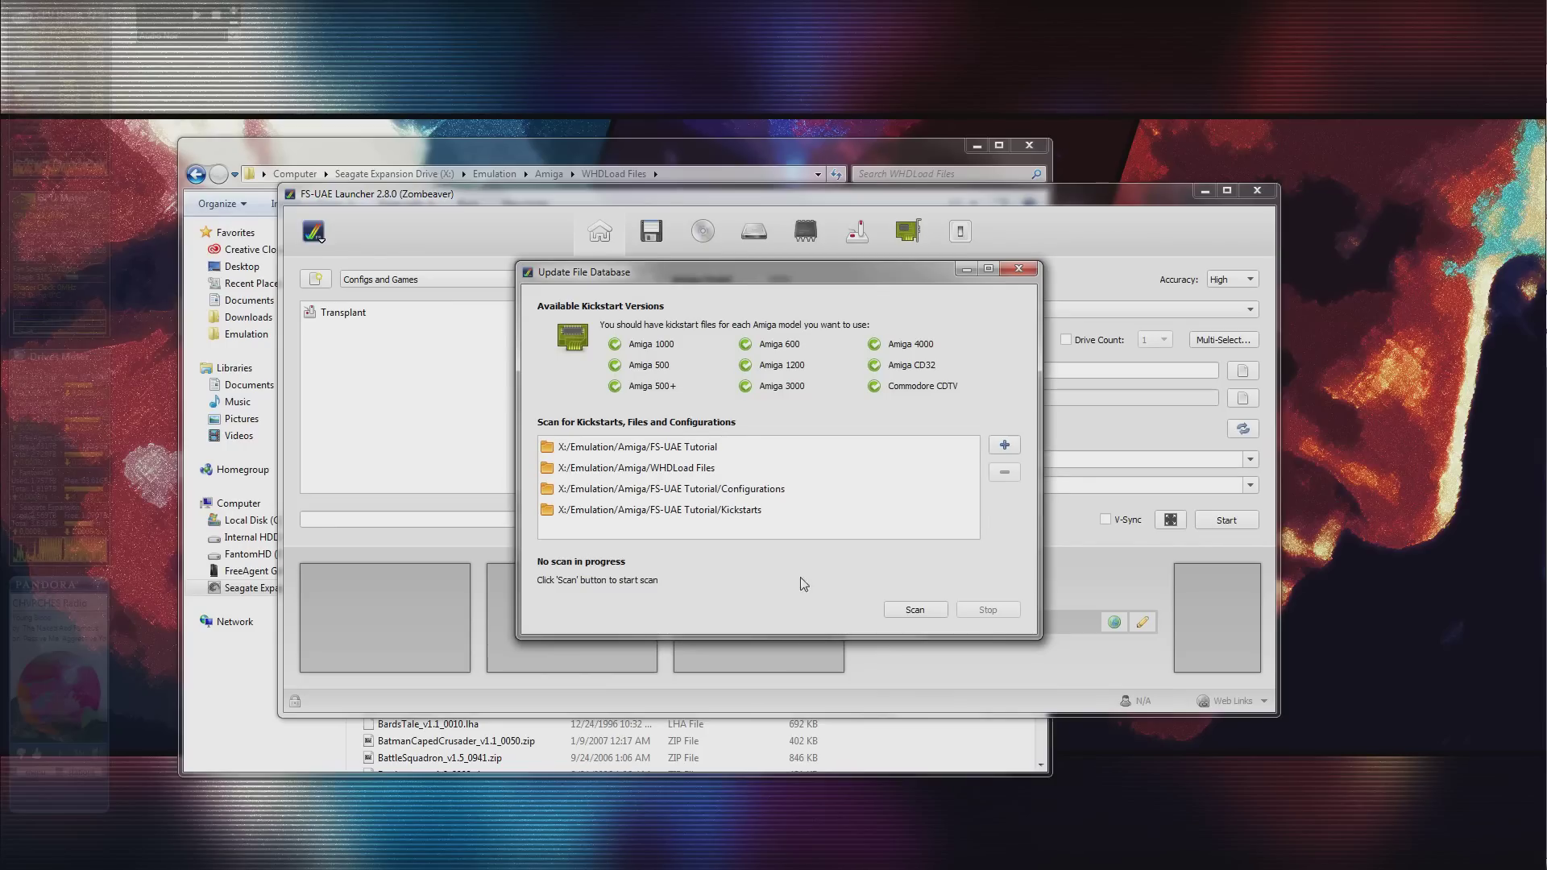
left_click(915, 610)
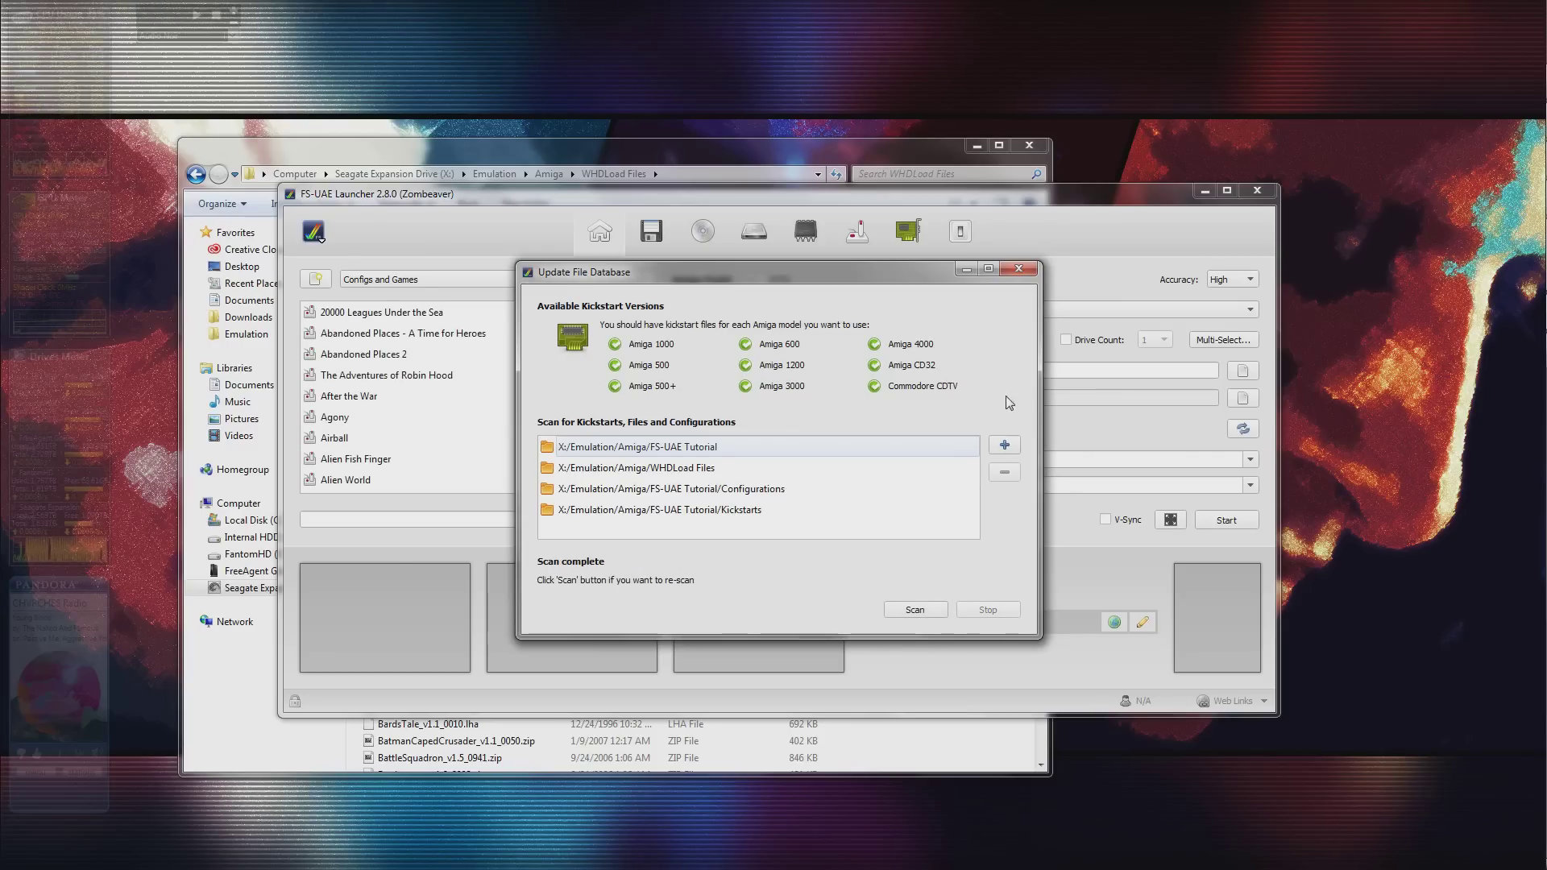
left_click(1020, 268)
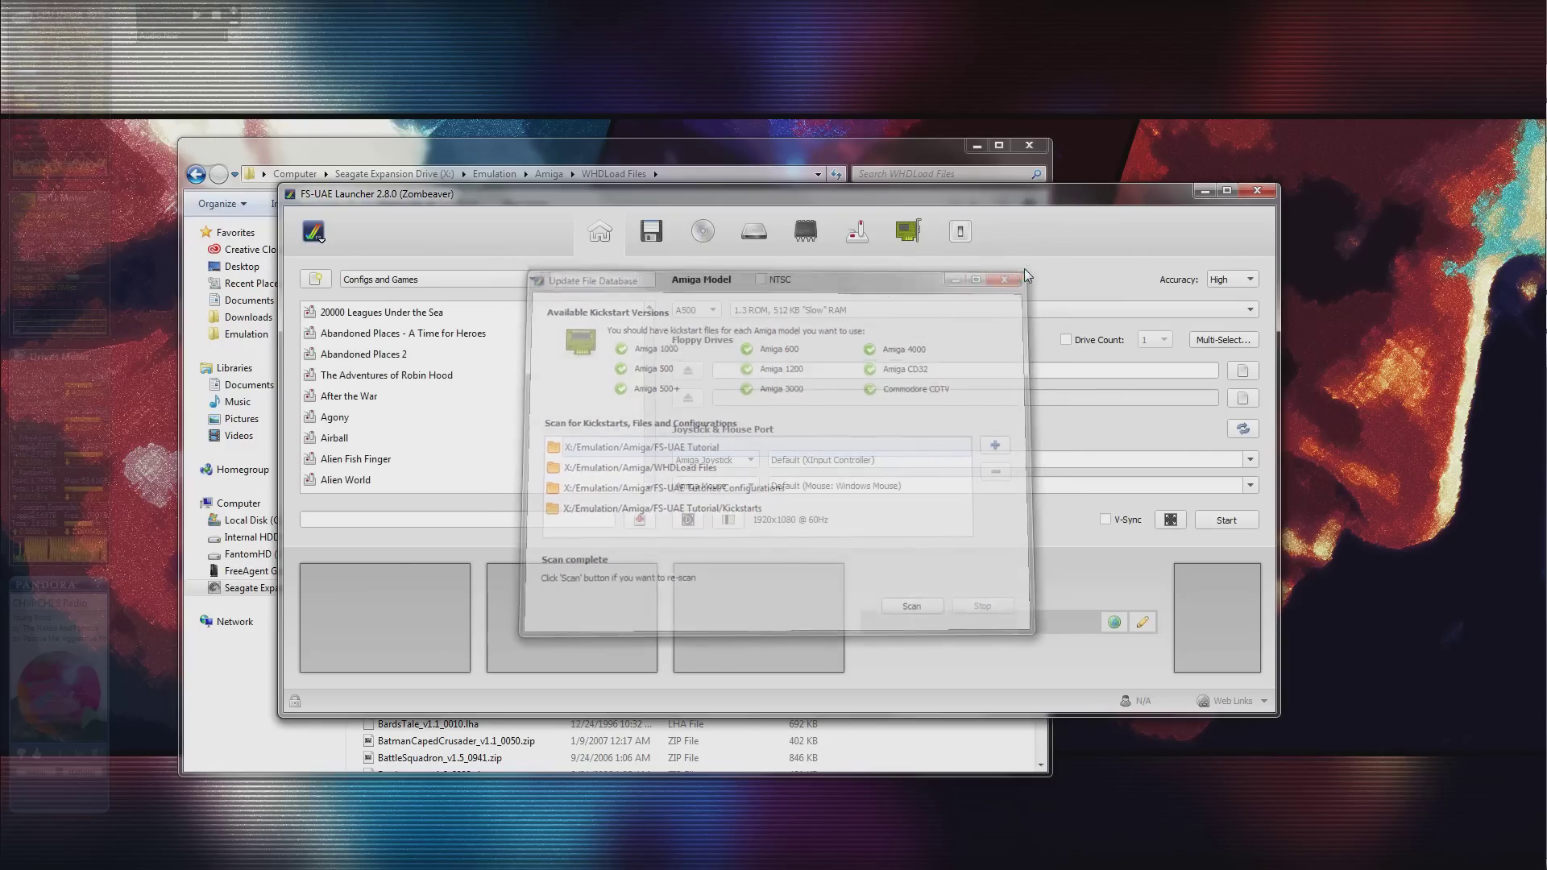
Inspect the details of the After the War and Amnios entries in the launcher's game list.
left_click(482, 400)
scroll(466, 435, "down", 1)
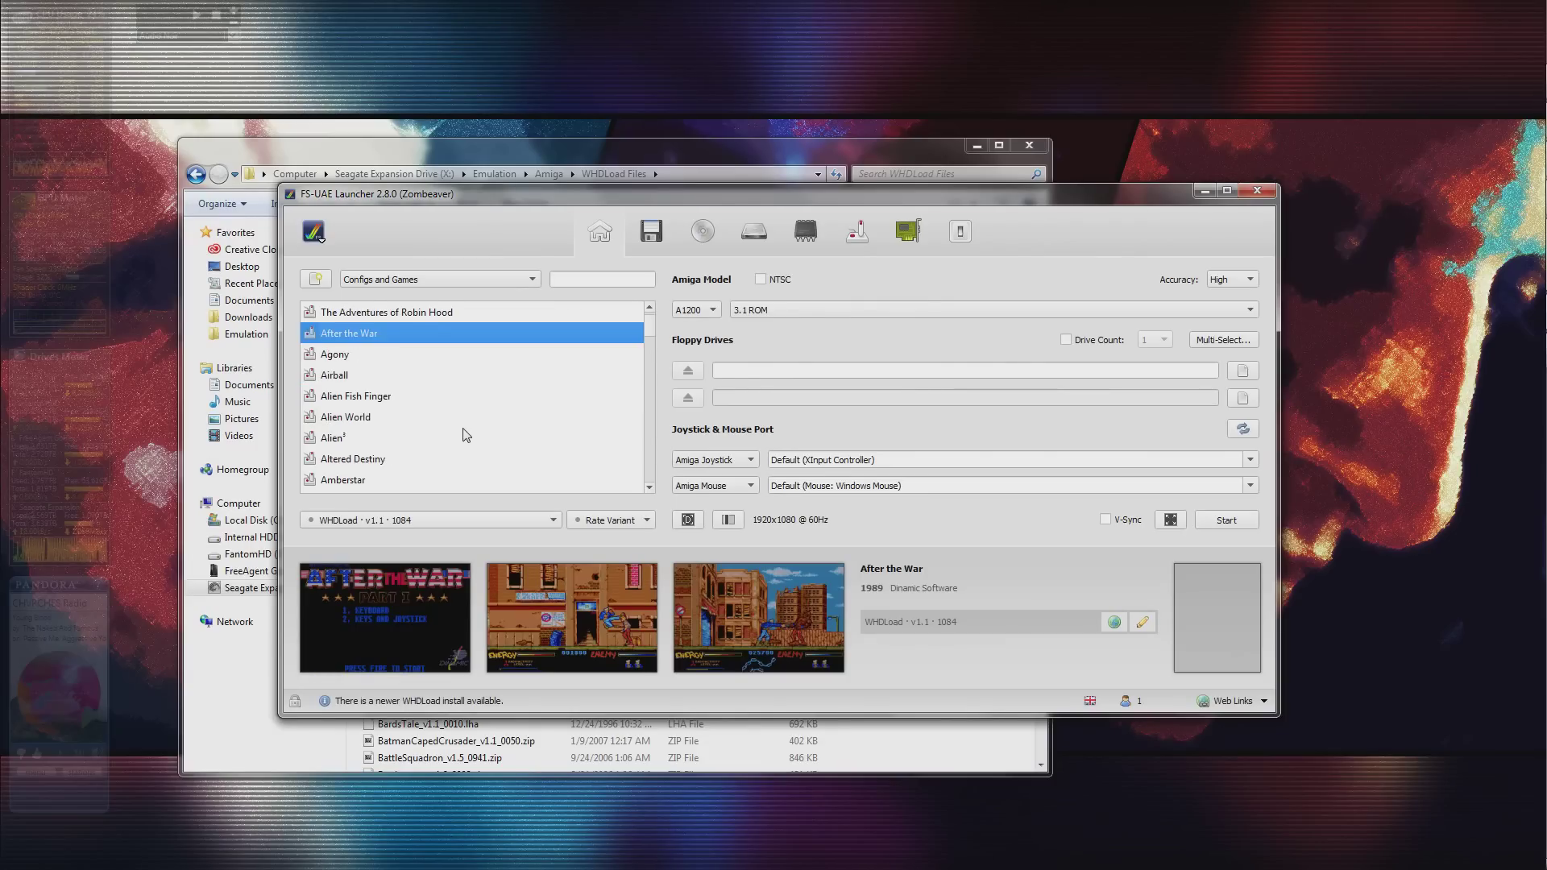
scroll(466, 435, "down", 1)
left_click(415, 436)
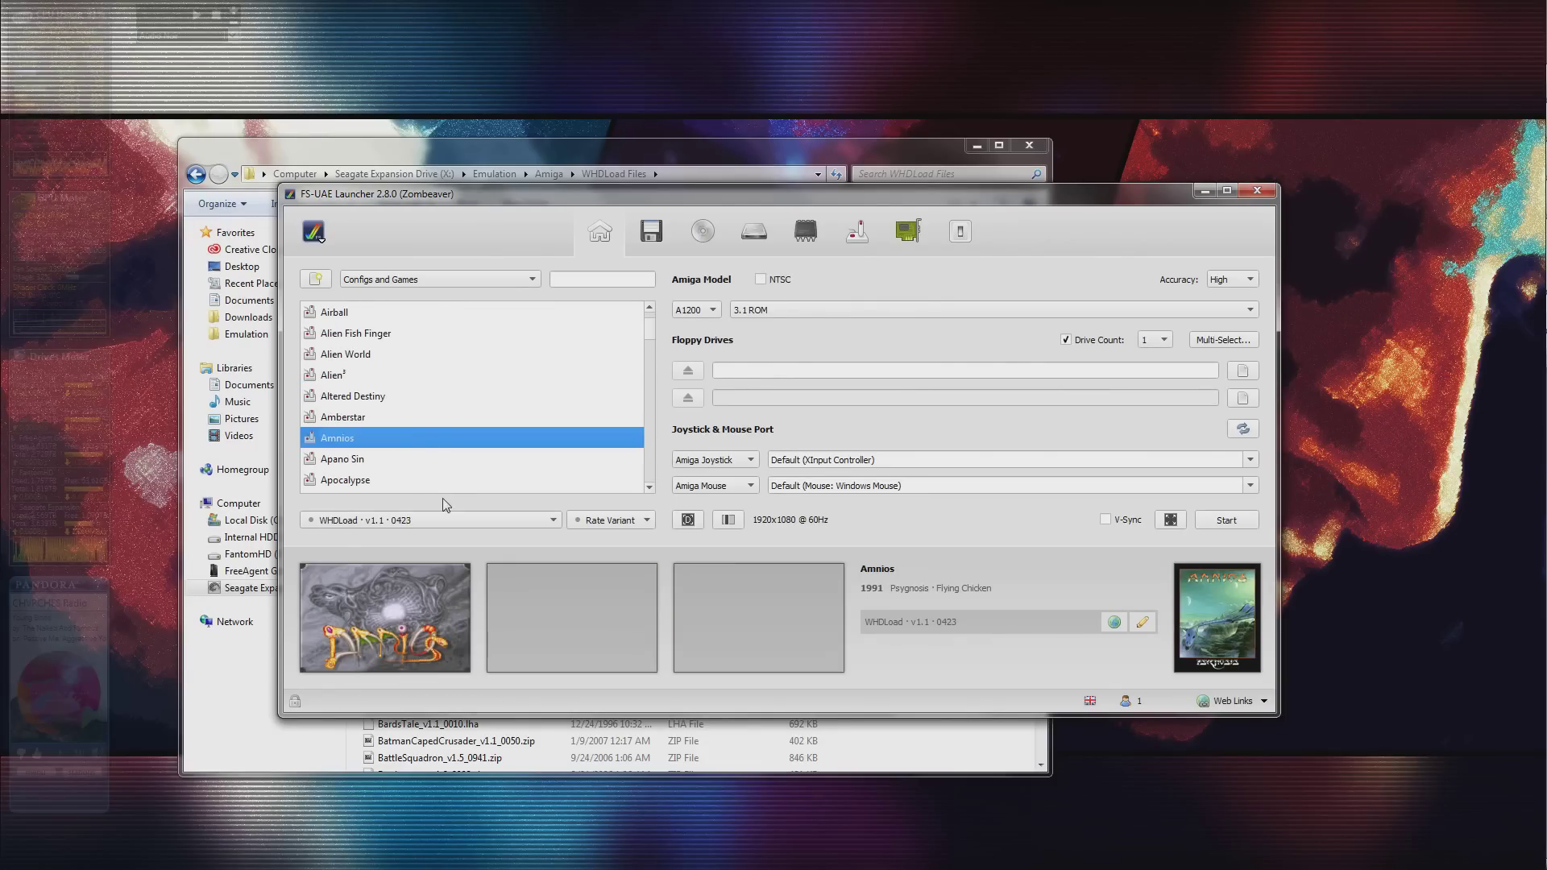
View the Apano Sin entry's details and its list of available game variants.
left_click(431, 461)
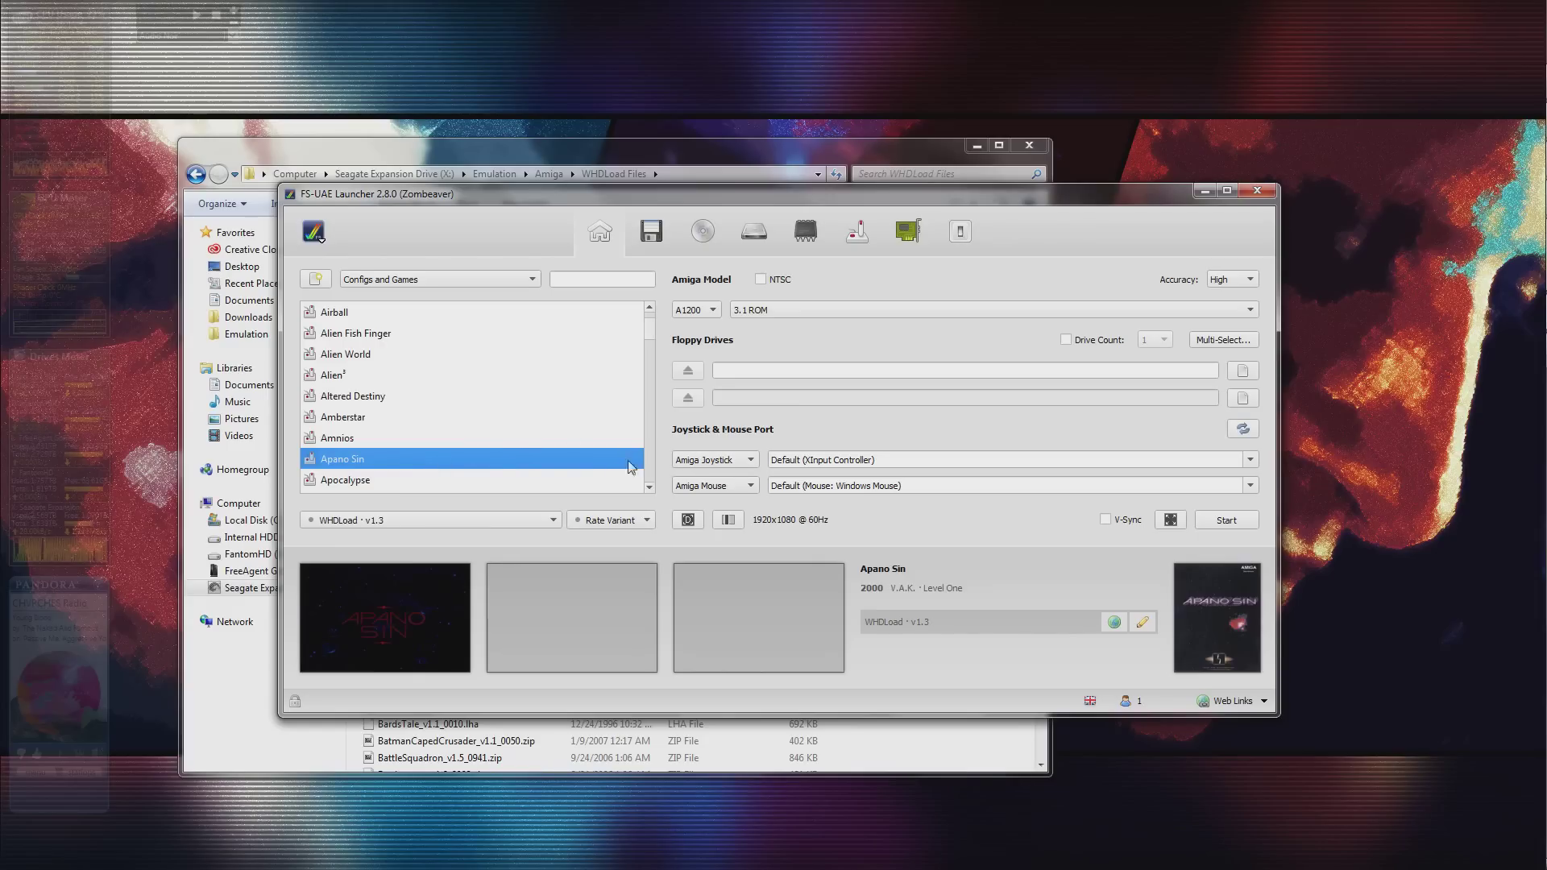
scroll(517, 440, "down", 1)
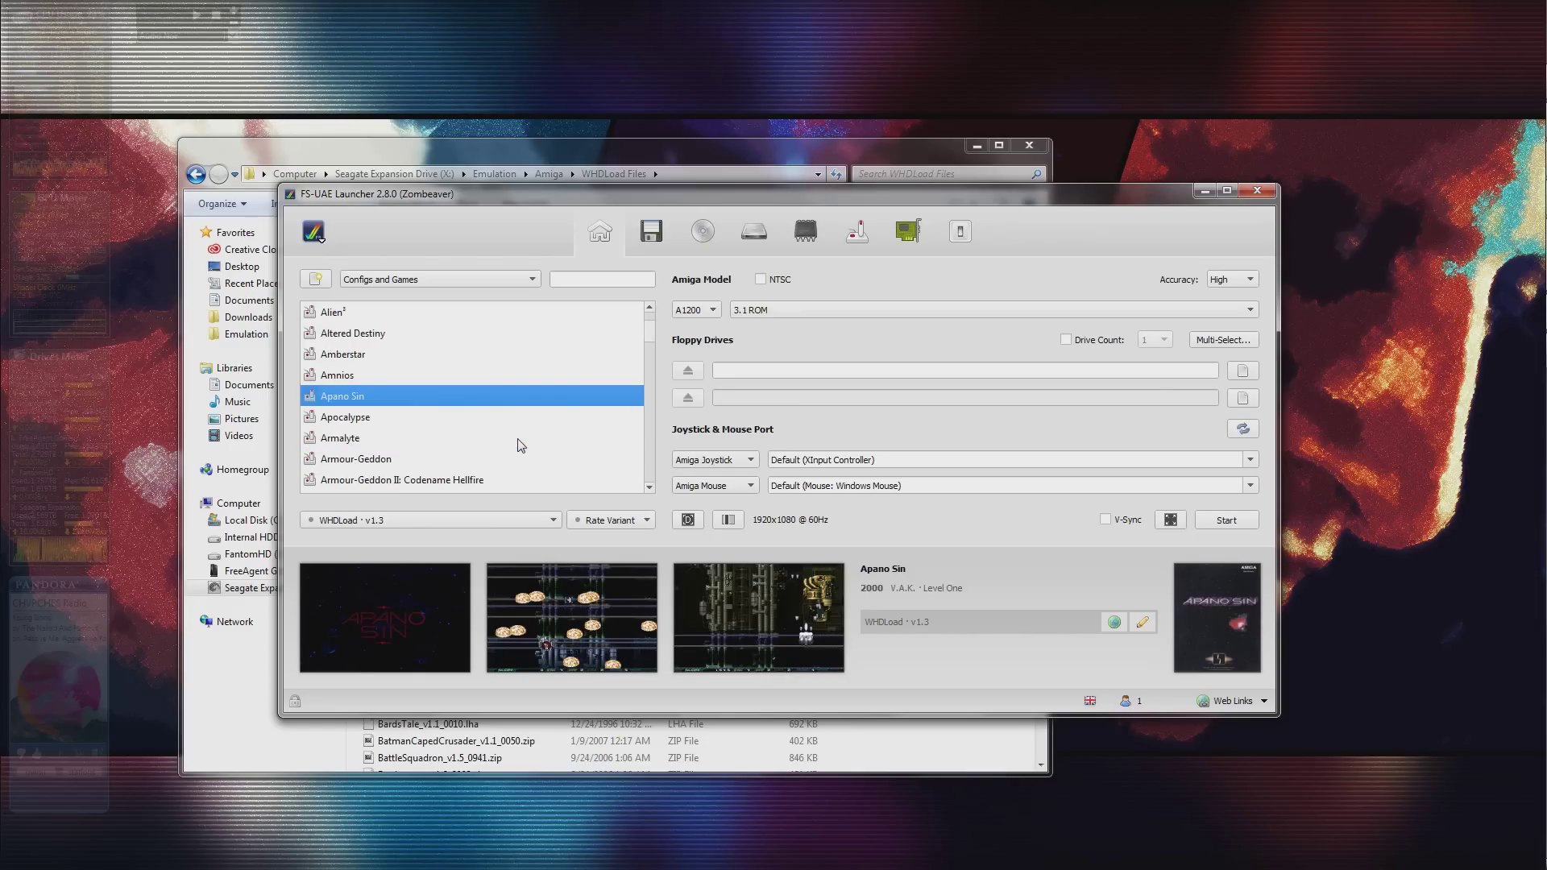
left_click(496, 520)
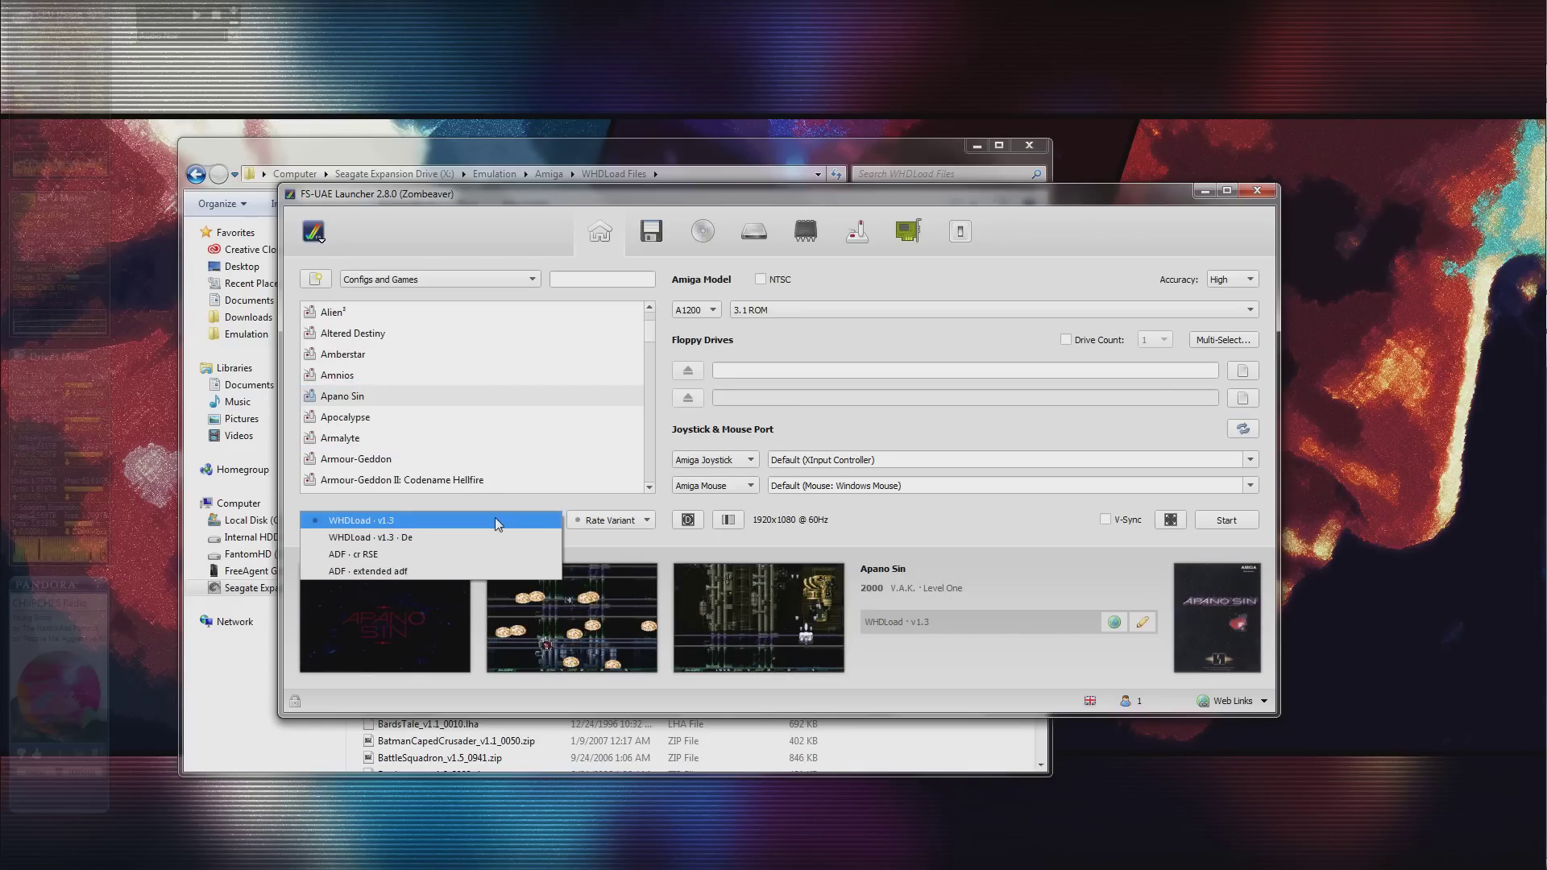
left_click(537, 394)
Inspect the details of the Black Viper, Borobodur, Burntime - AGA and Blinky's Scary School entries.
scroll(522, 435, "down", 7)
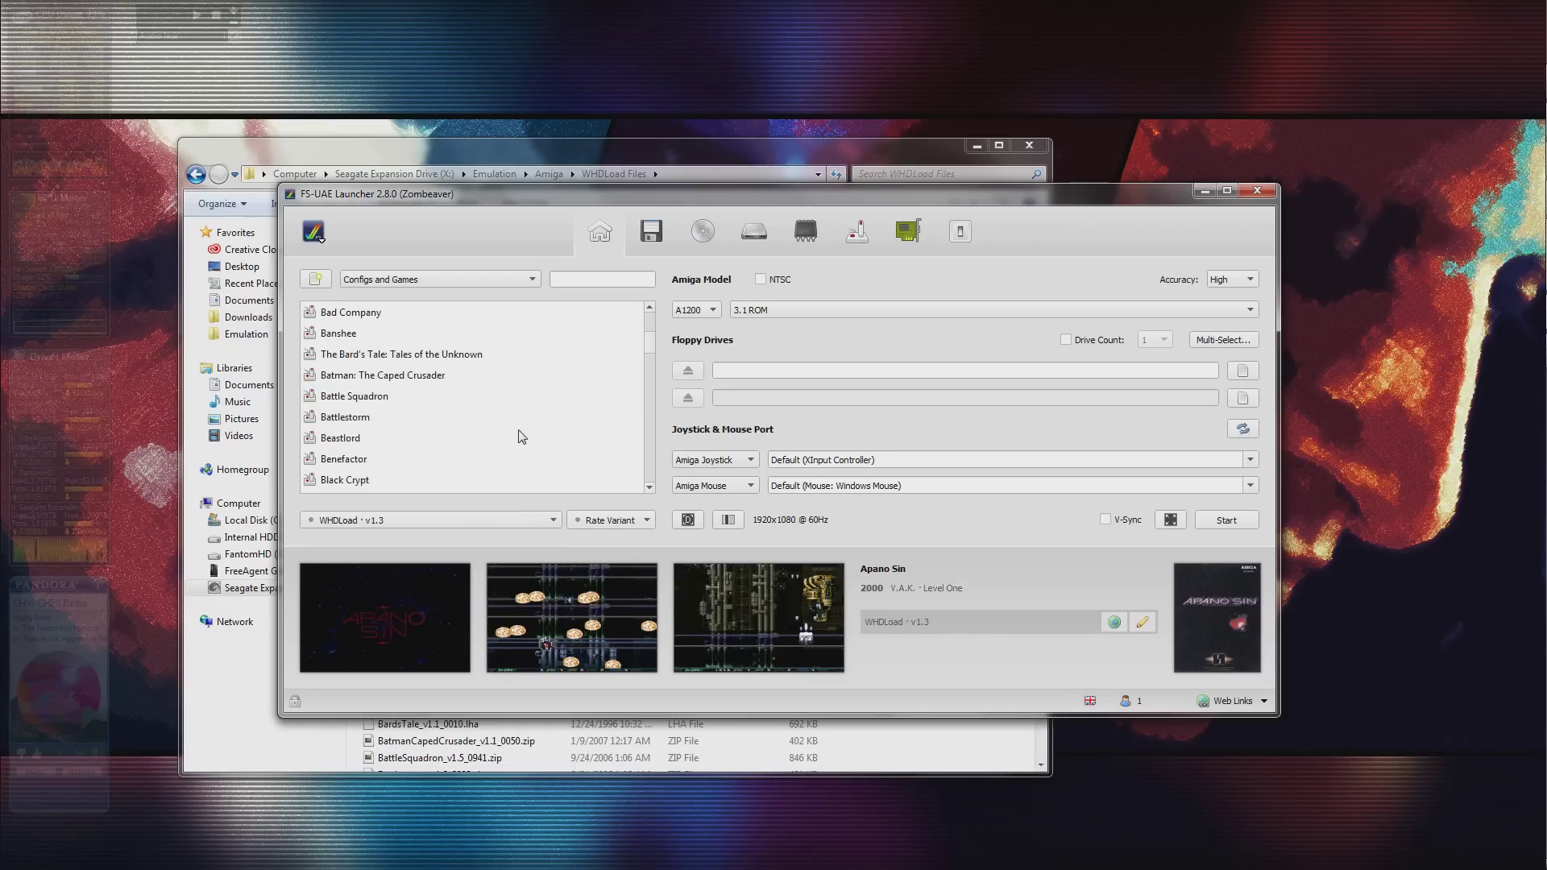
left_click(522, 437)
scroll(523, 452, "down", 3)
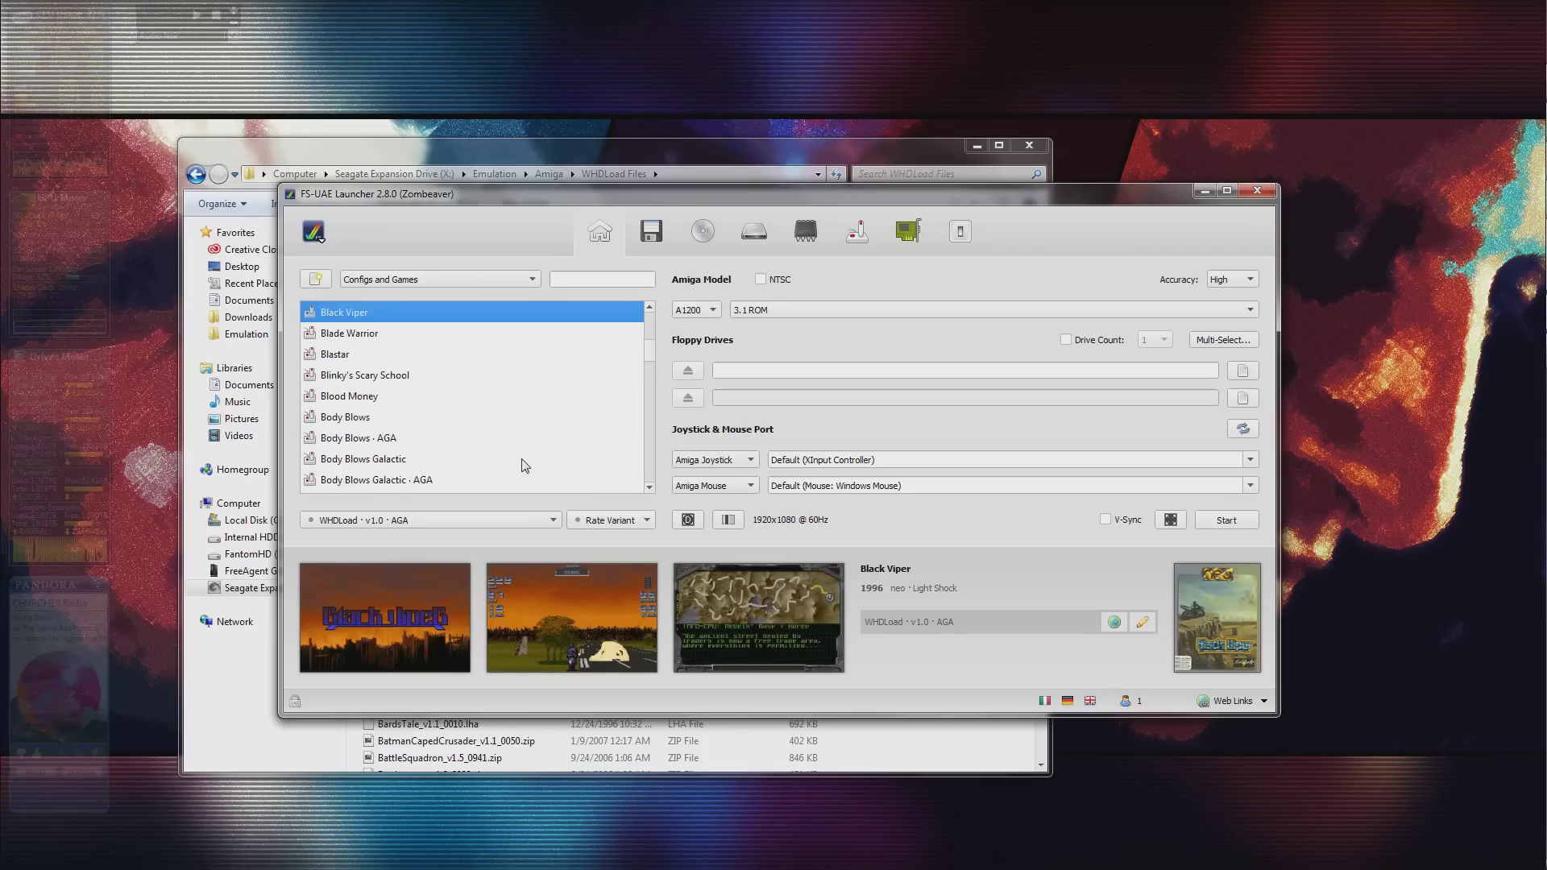
left_click(520, 436)
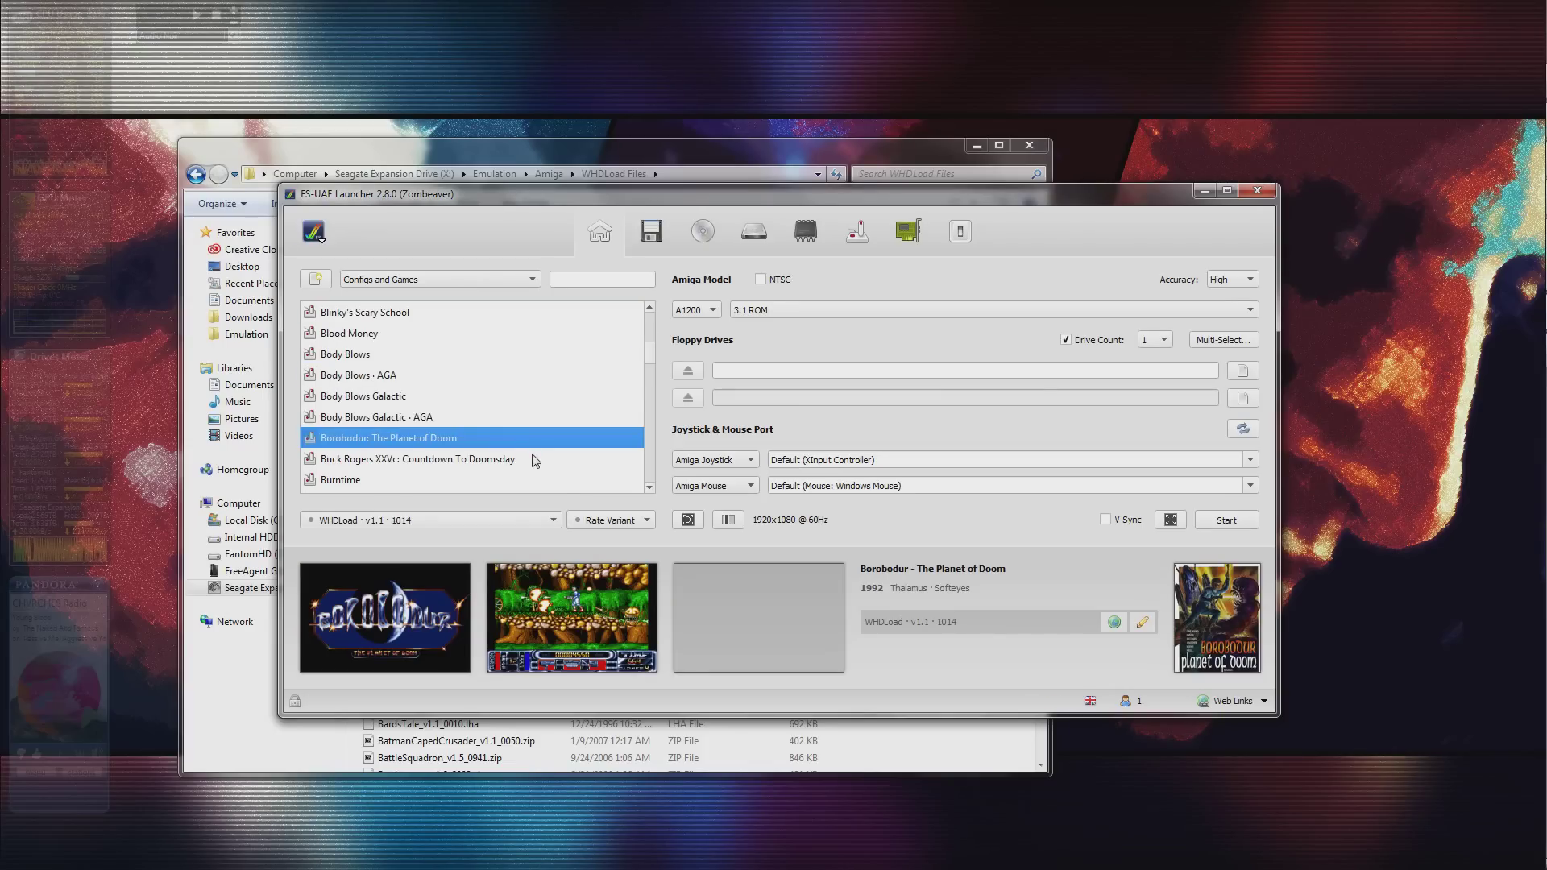
scroll(534, 458, "down", 1)
left_click(531, 446)
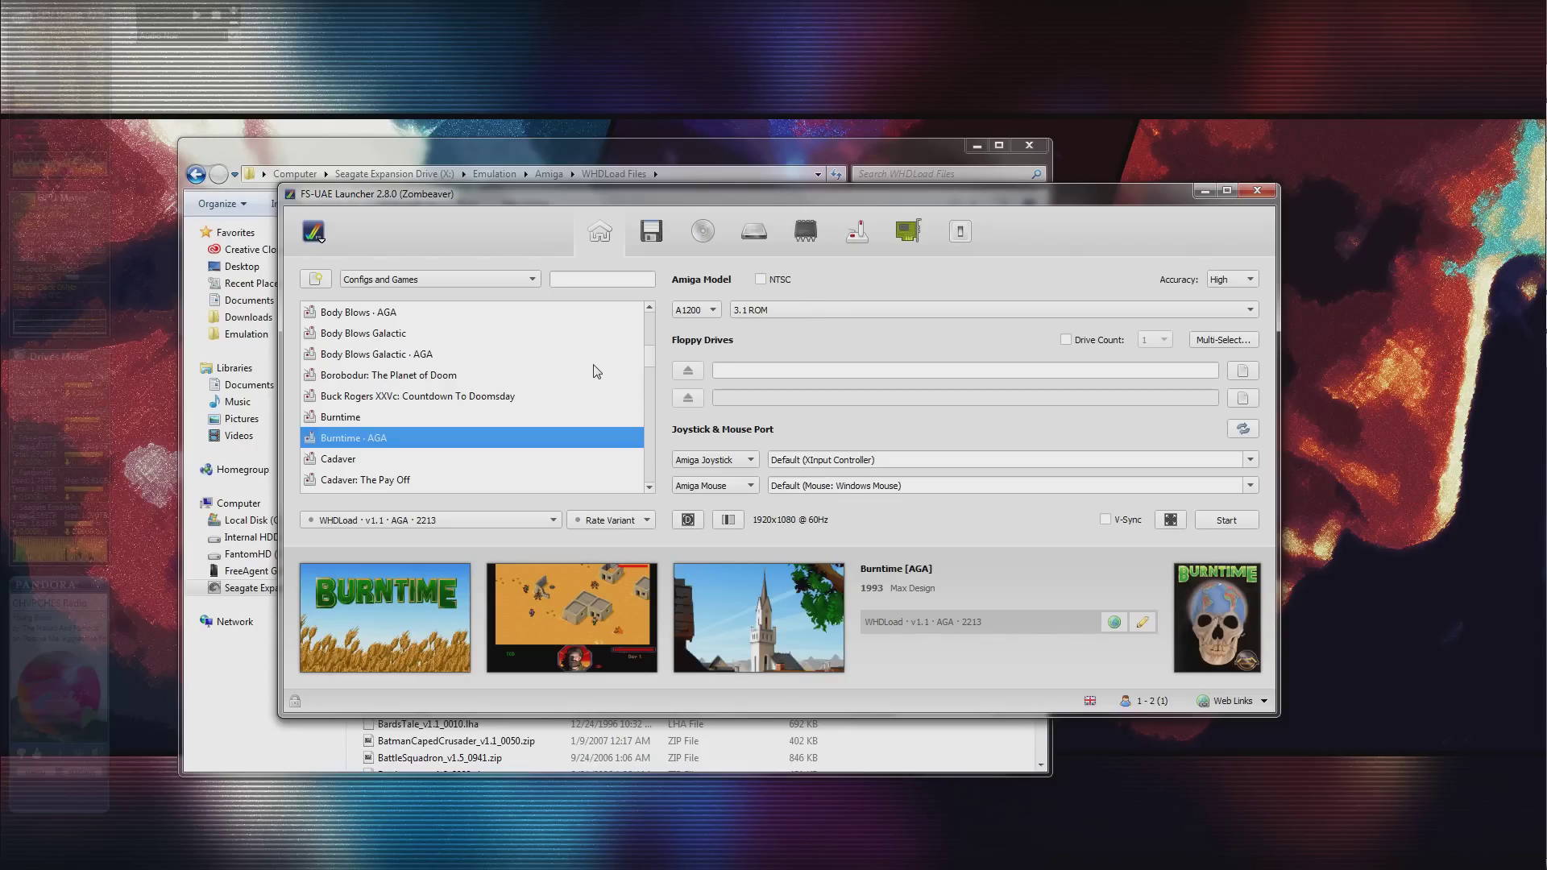
scroll(596, 371, "up", 2)
left_click(464, 372)
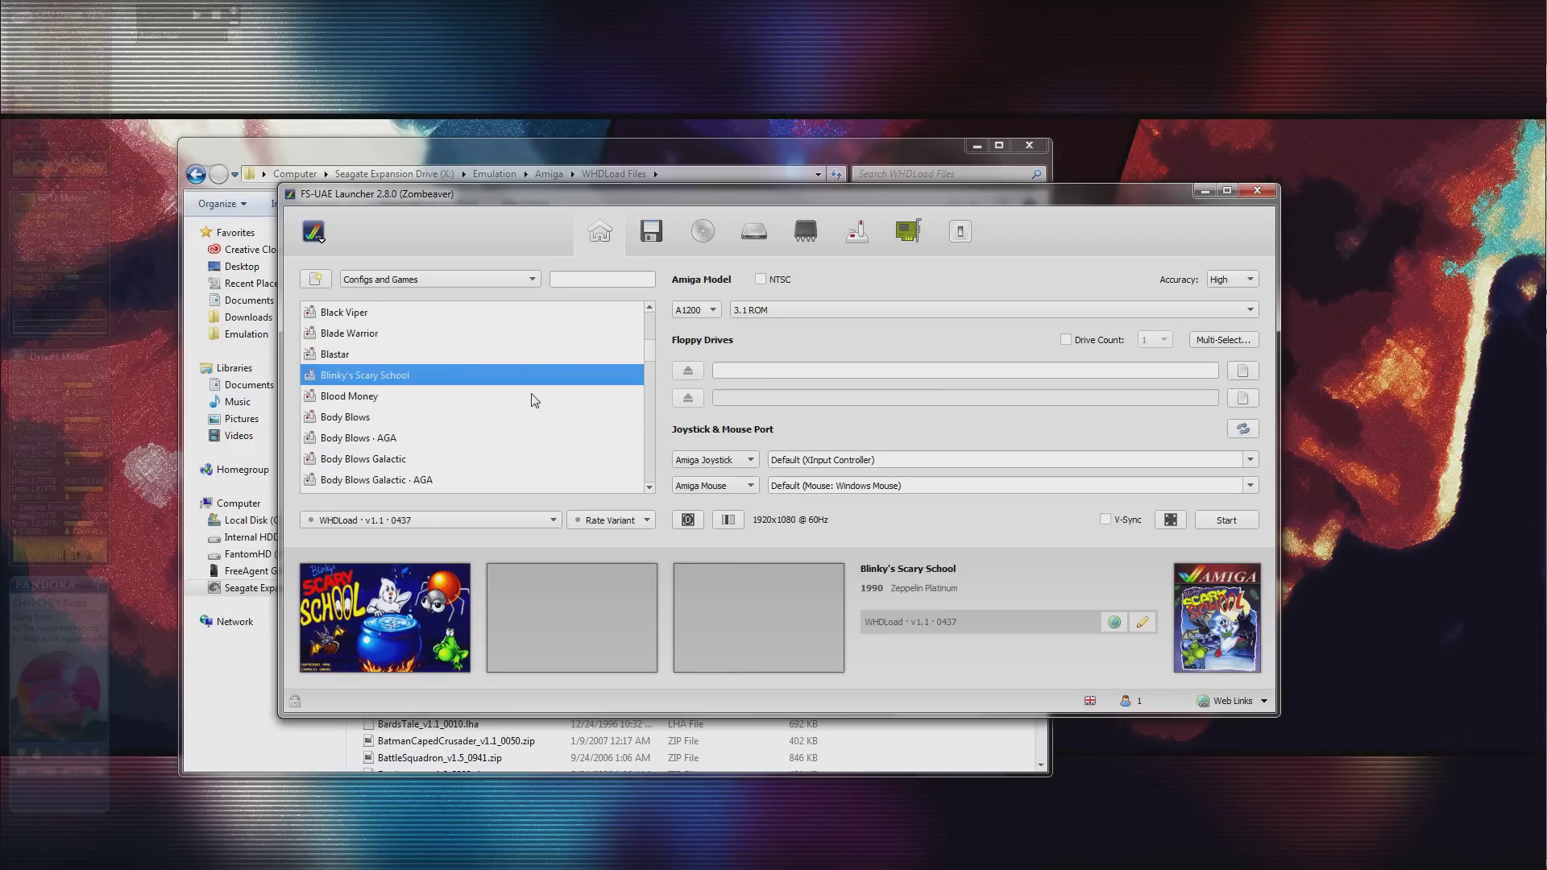
Examine the hard drive settings of Abandoned Places - A Time for Heroes, highlighting PRELOAD in its WHDLoad arguments.
scroll(533, 401, "up", 3)
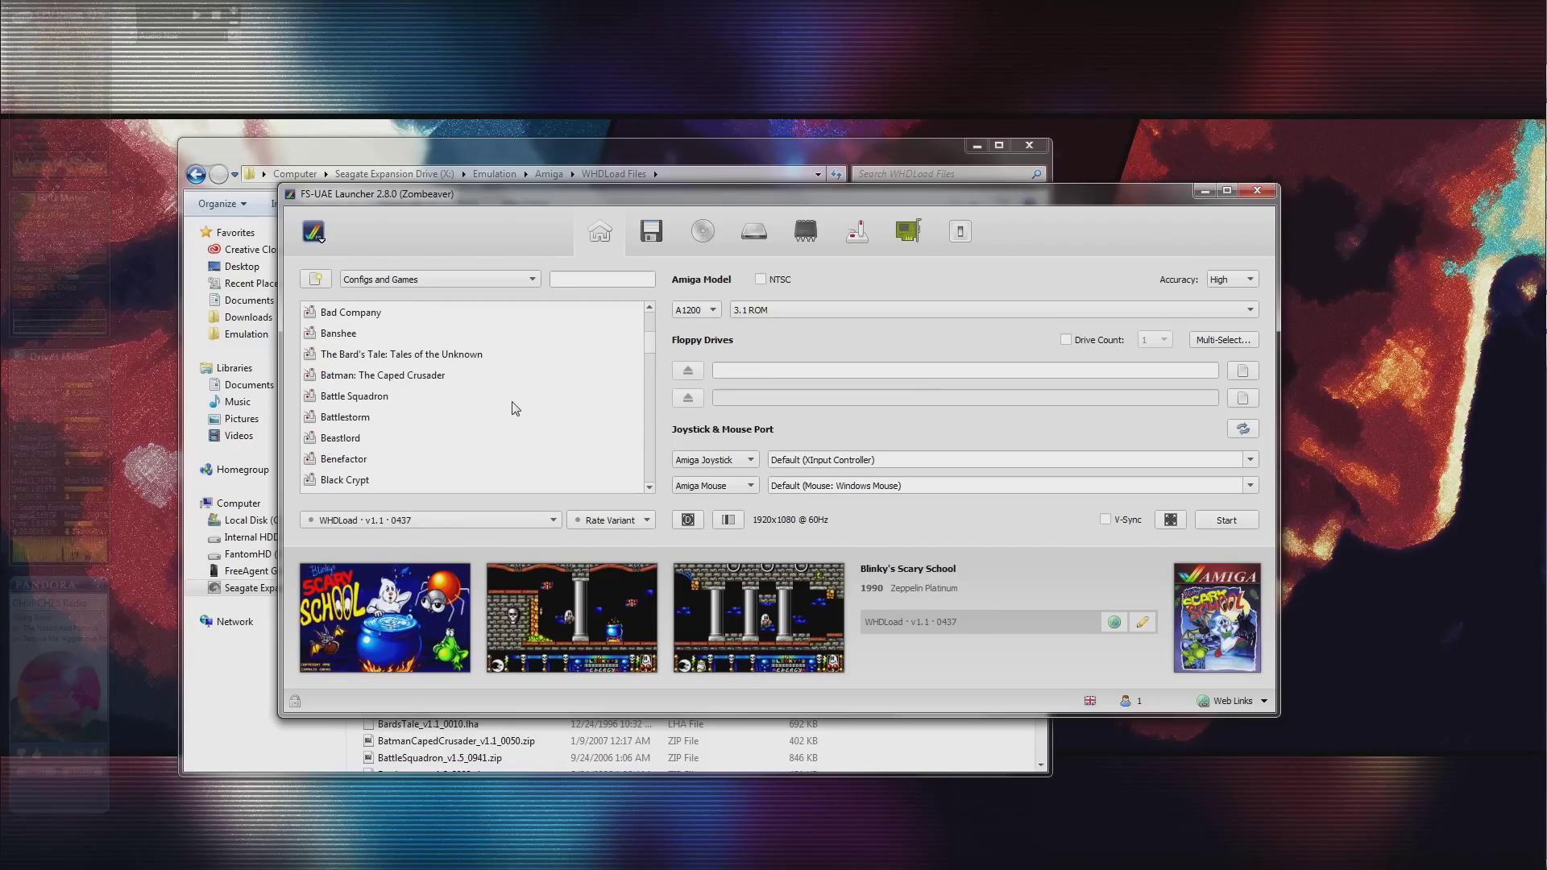
scroll(515, 408, "up", 1)
scroll(425, 361, "up", 5)
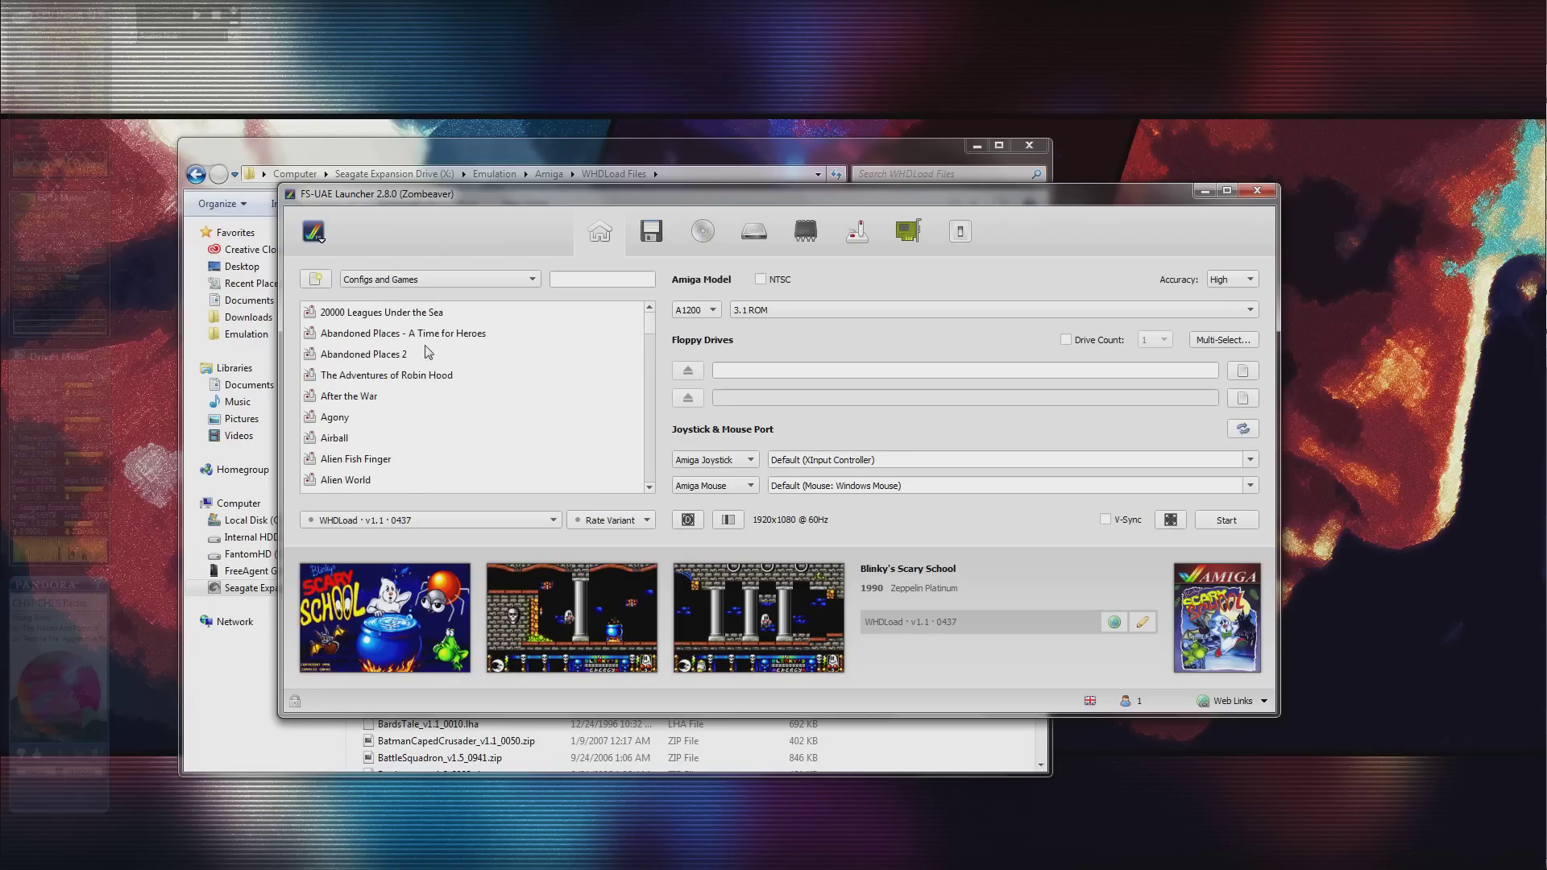
left_click(430, 334)
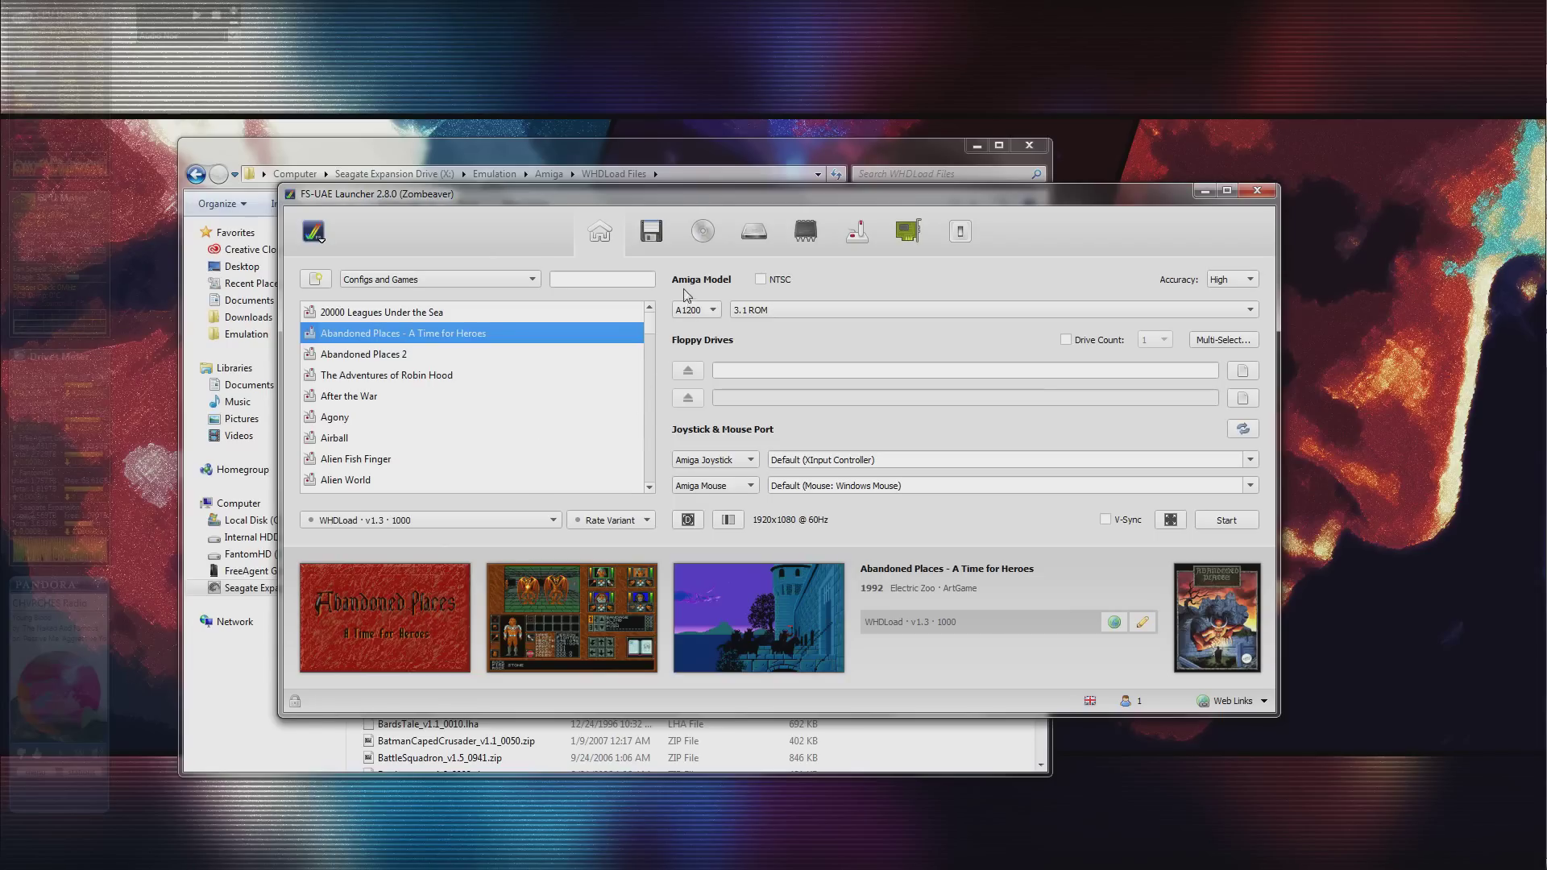
left_click(779, 239)
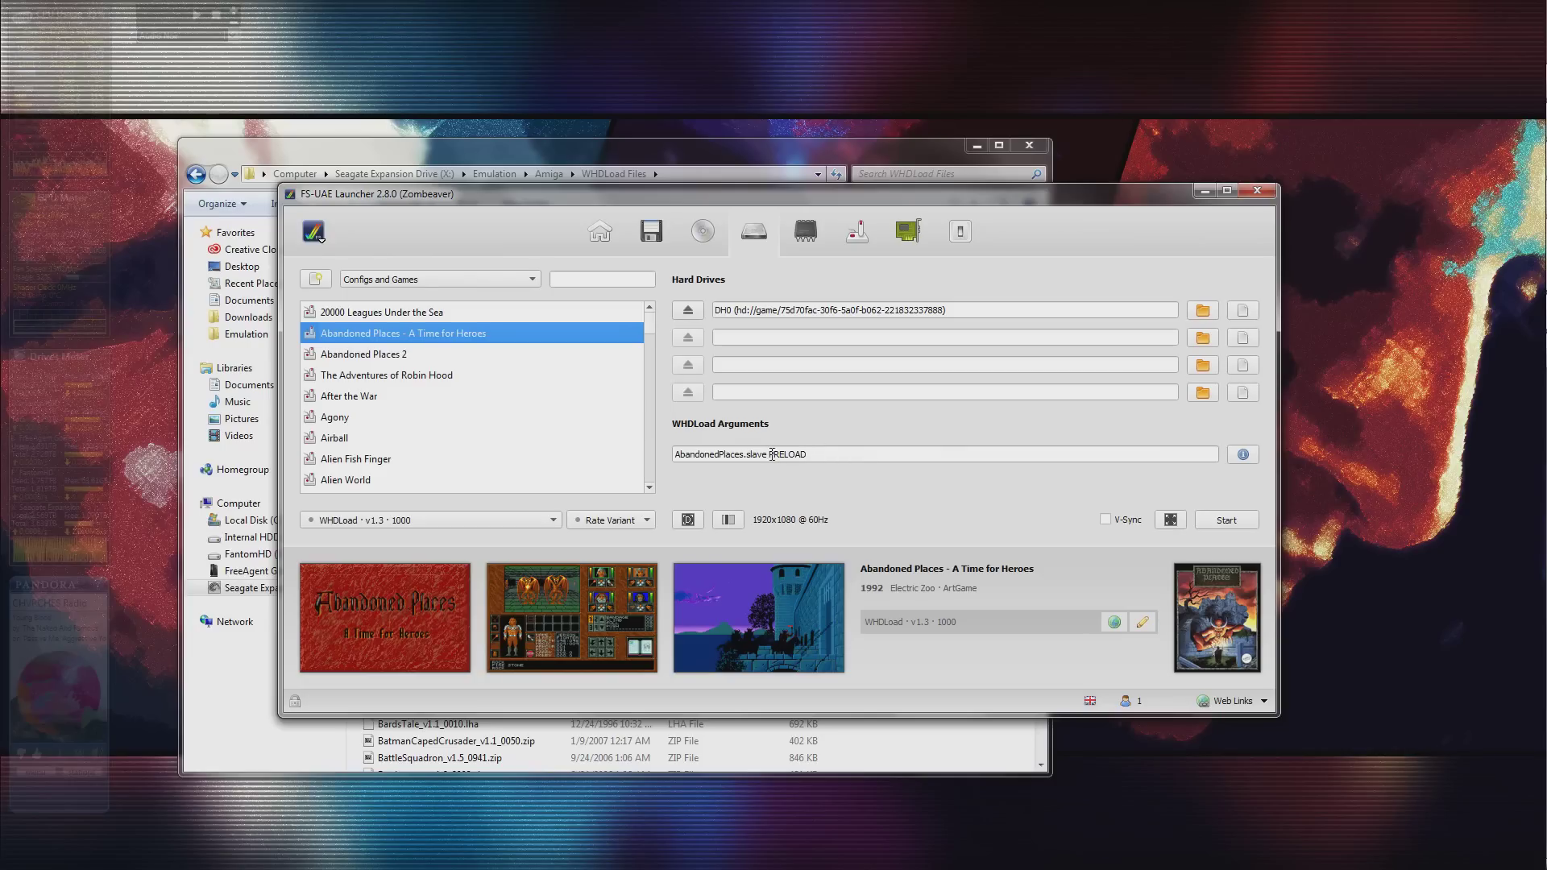
left_click_drag(770, 454, 819, 456)
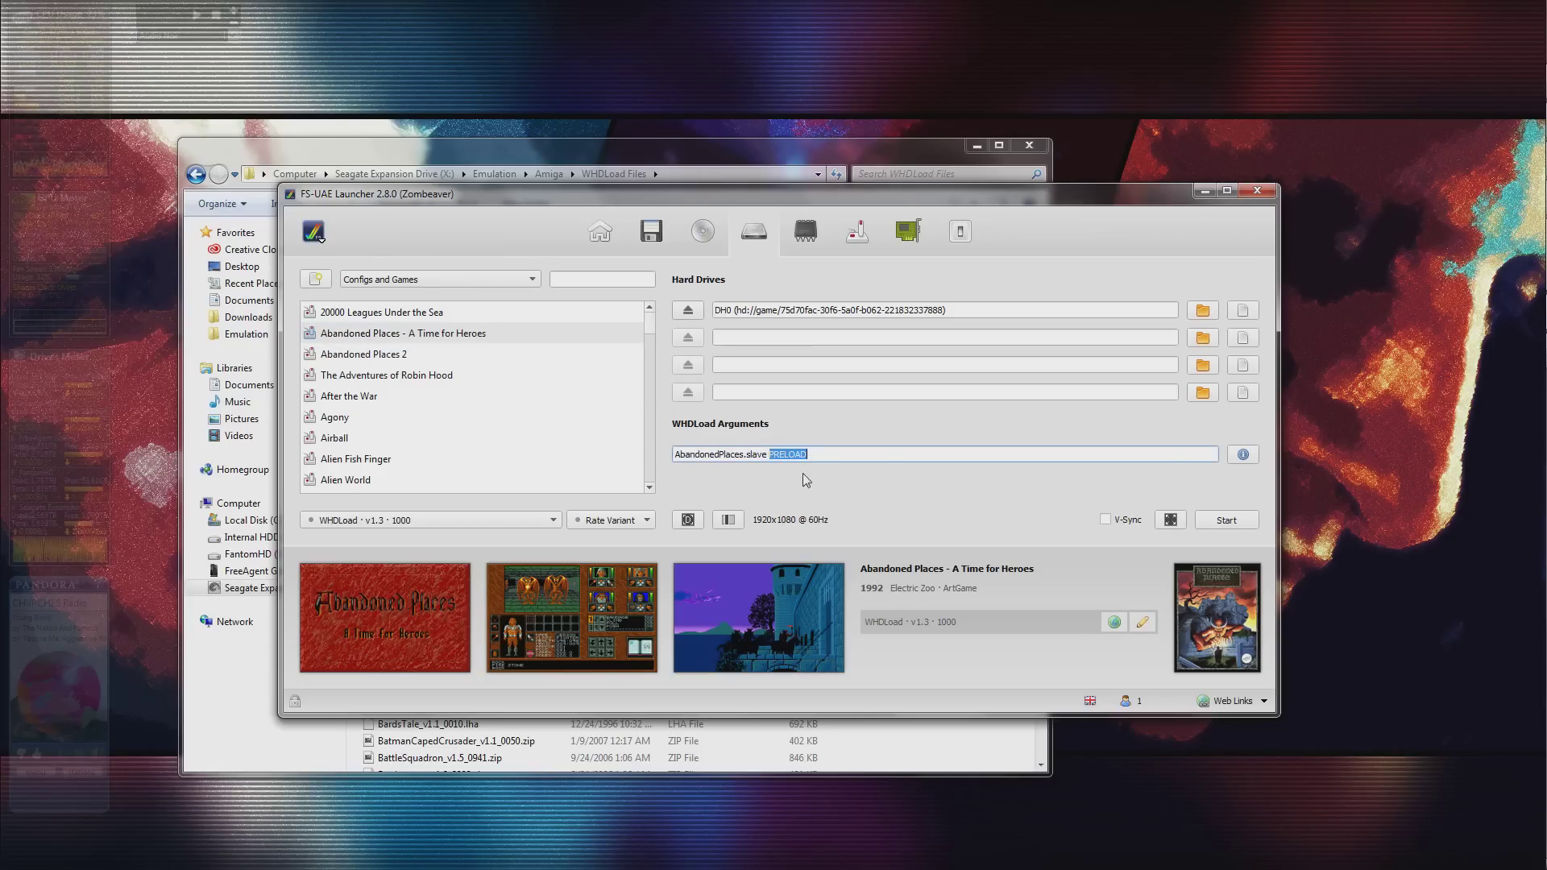
left_click(808, 455)
Compare the WHDLoad arguments of After the War, Airball, Alien Fish Finger and The Adventures of Robin Hood.
left_click(347, 395)
left_click(351, 441)
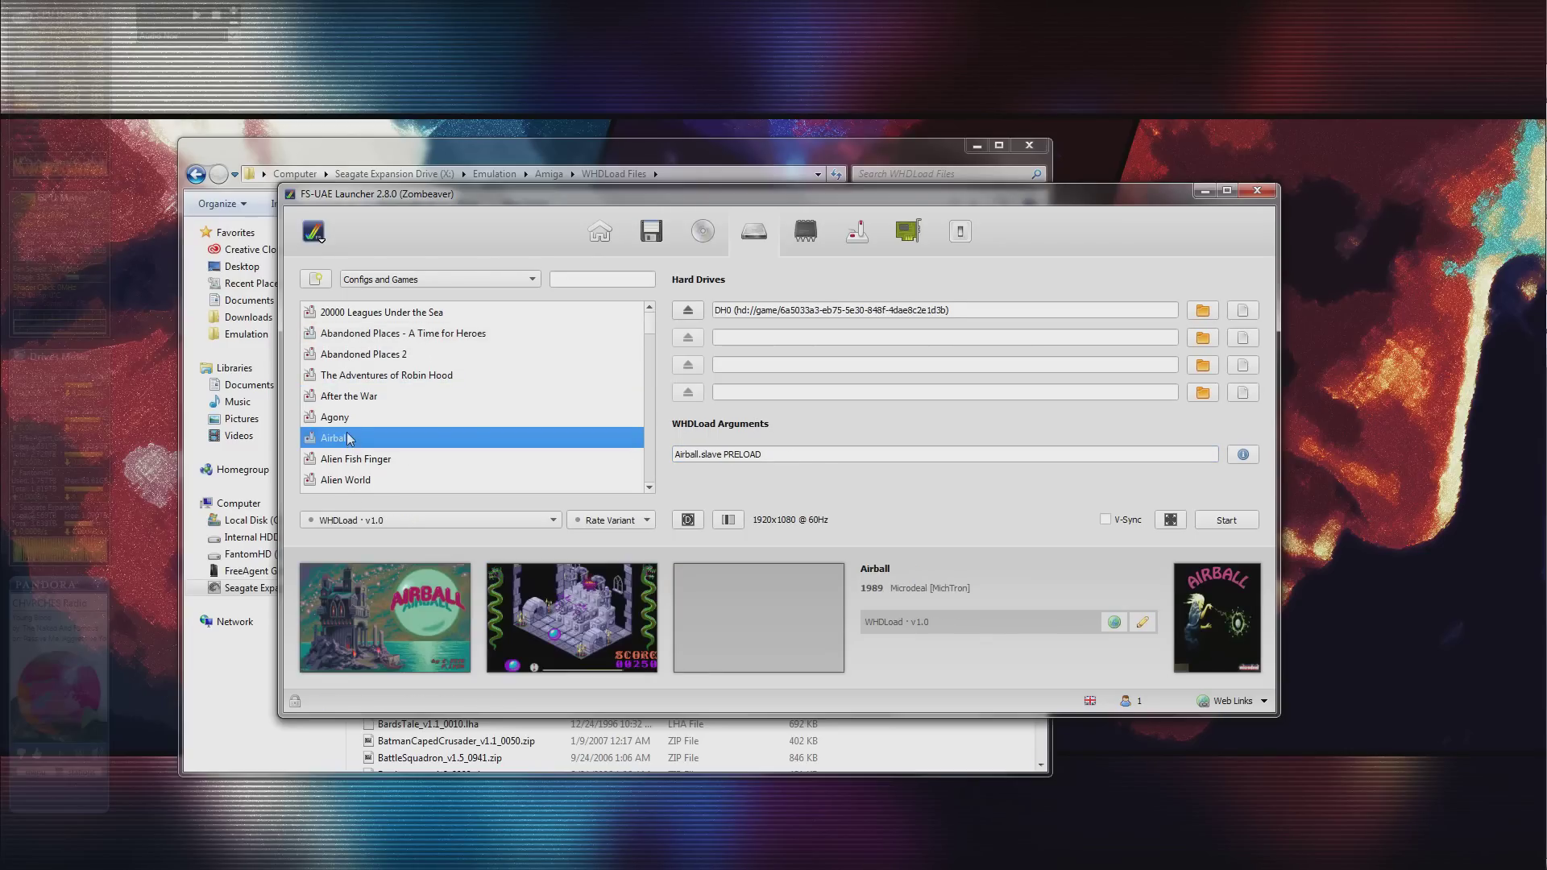
left_click(353, 465)
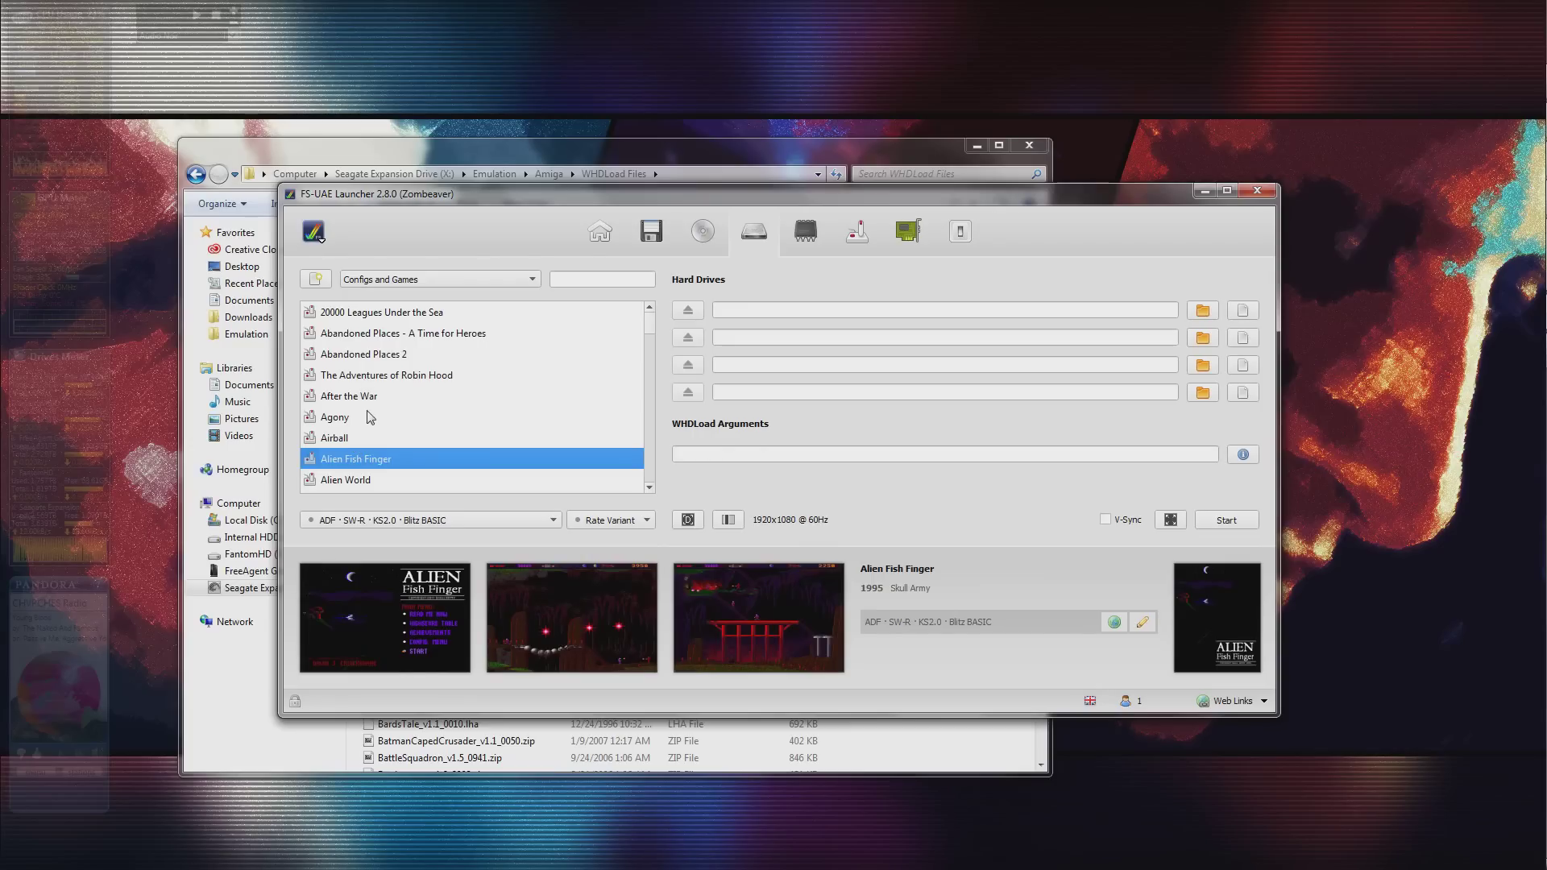
left_click(365, 377)
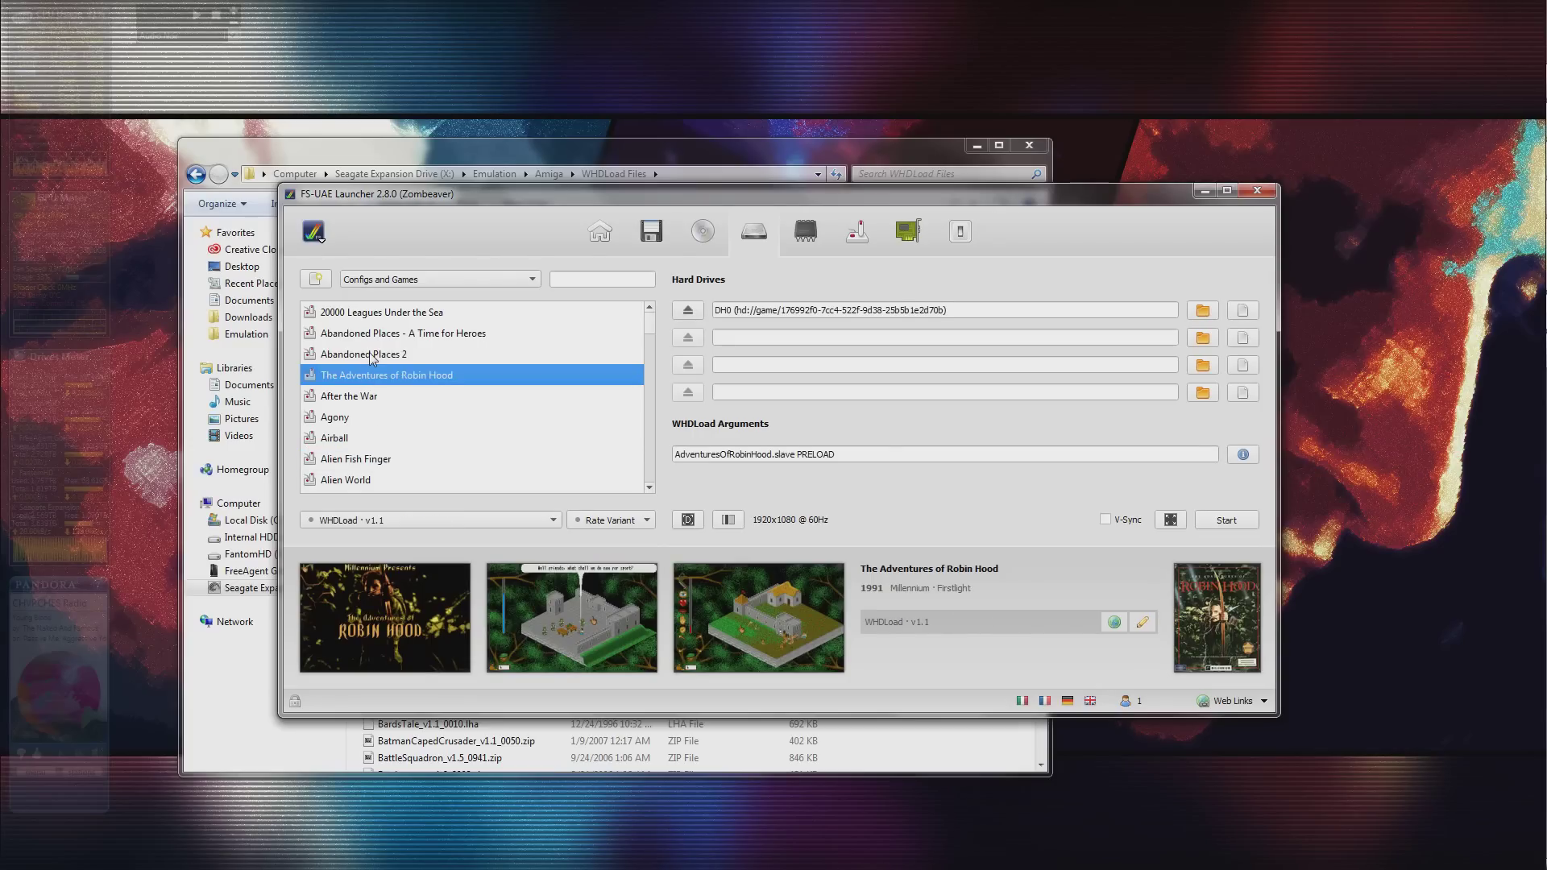
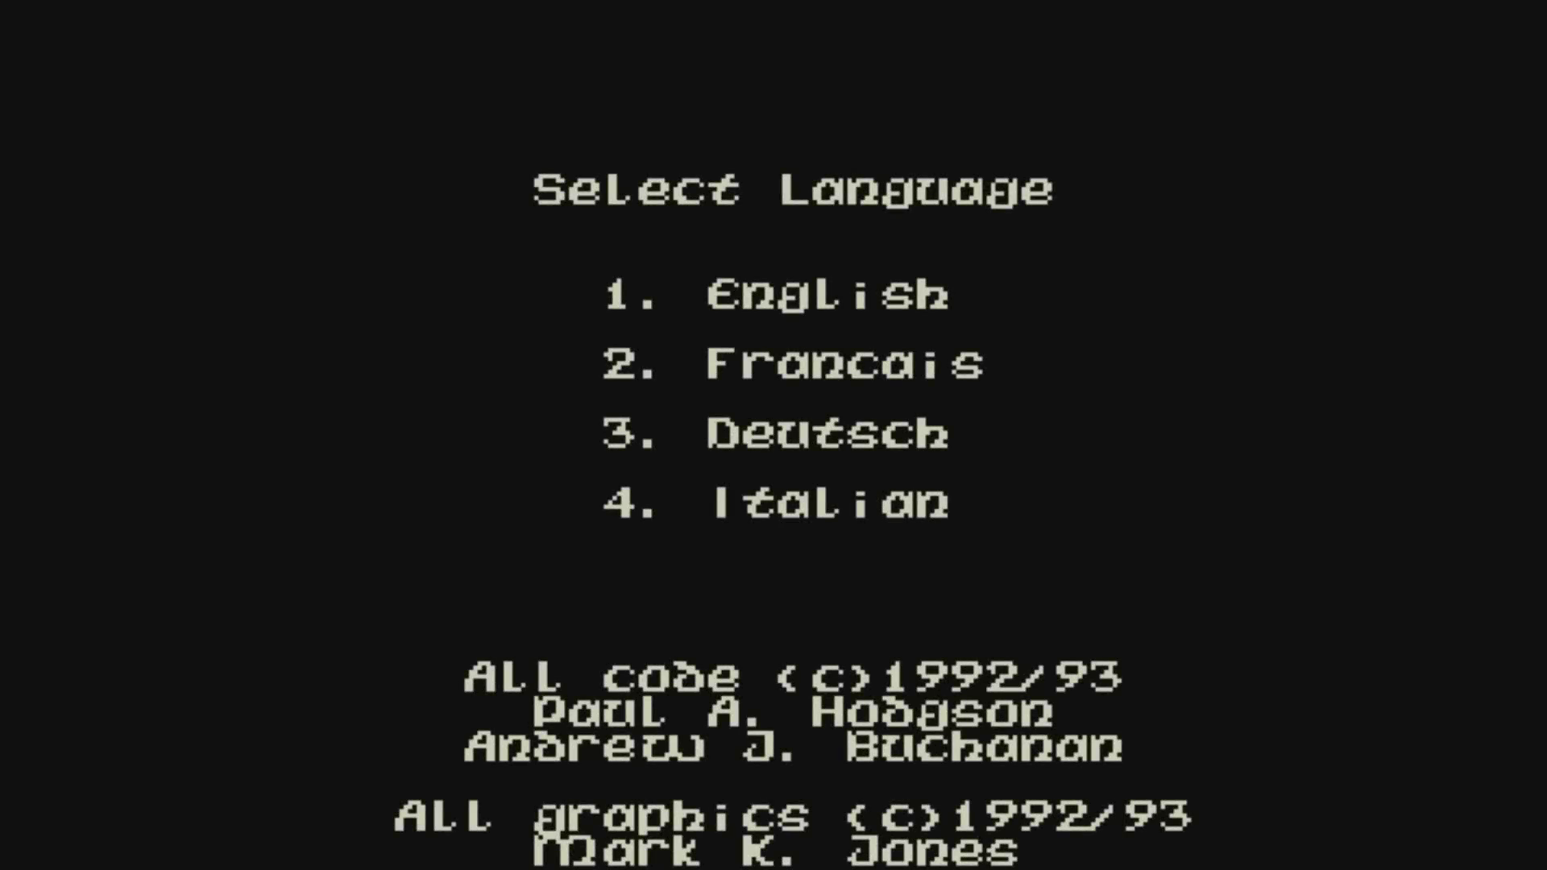
In the running Darkmere game, choose English, start a new game and skip the intro.
key("1")
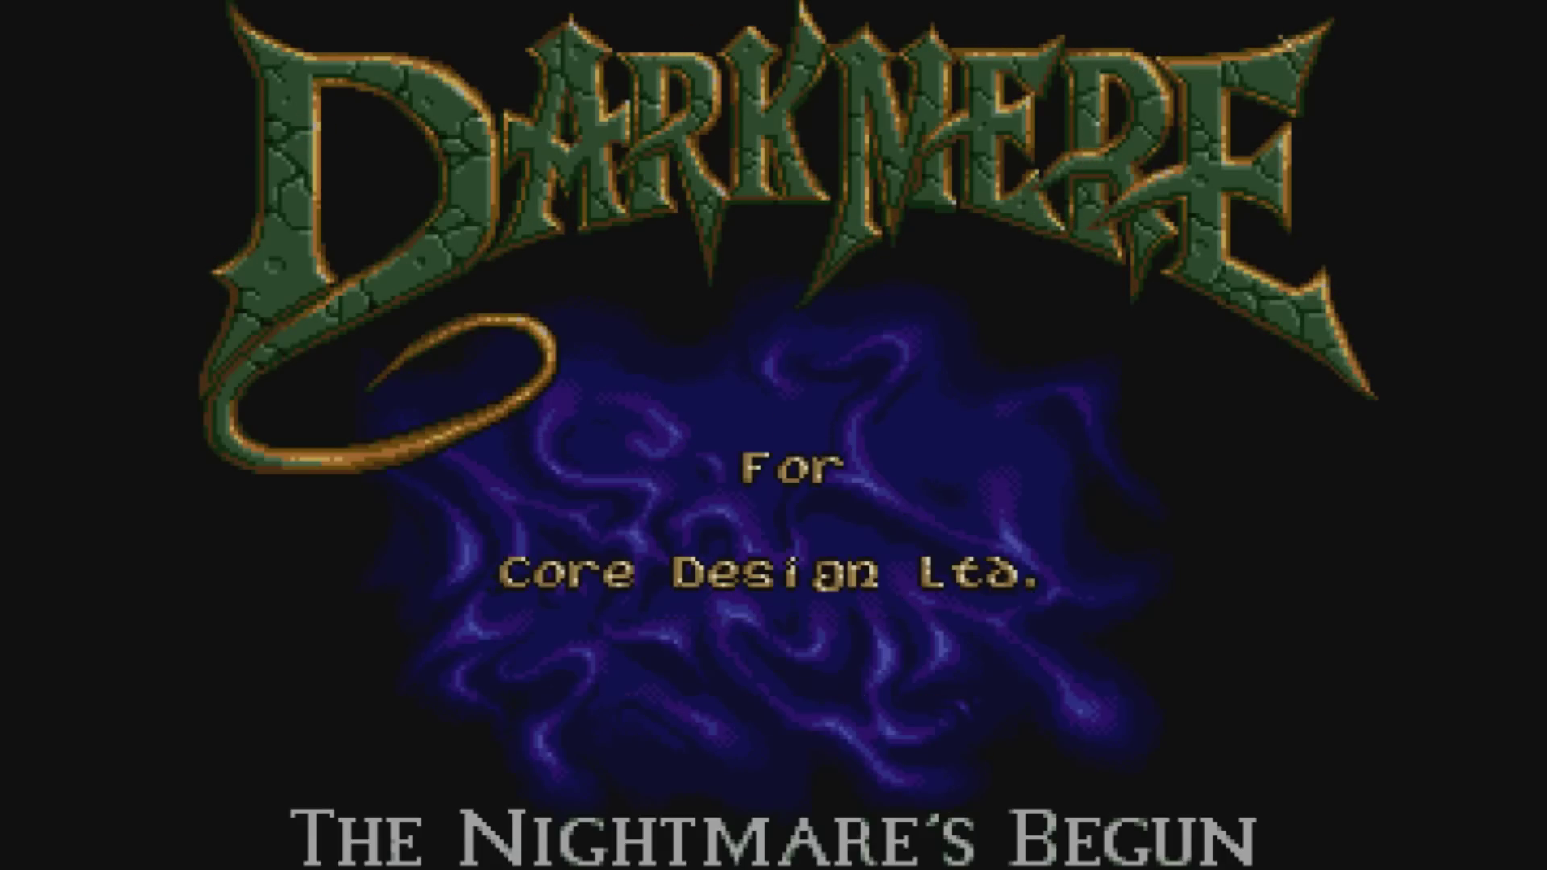
key("space")
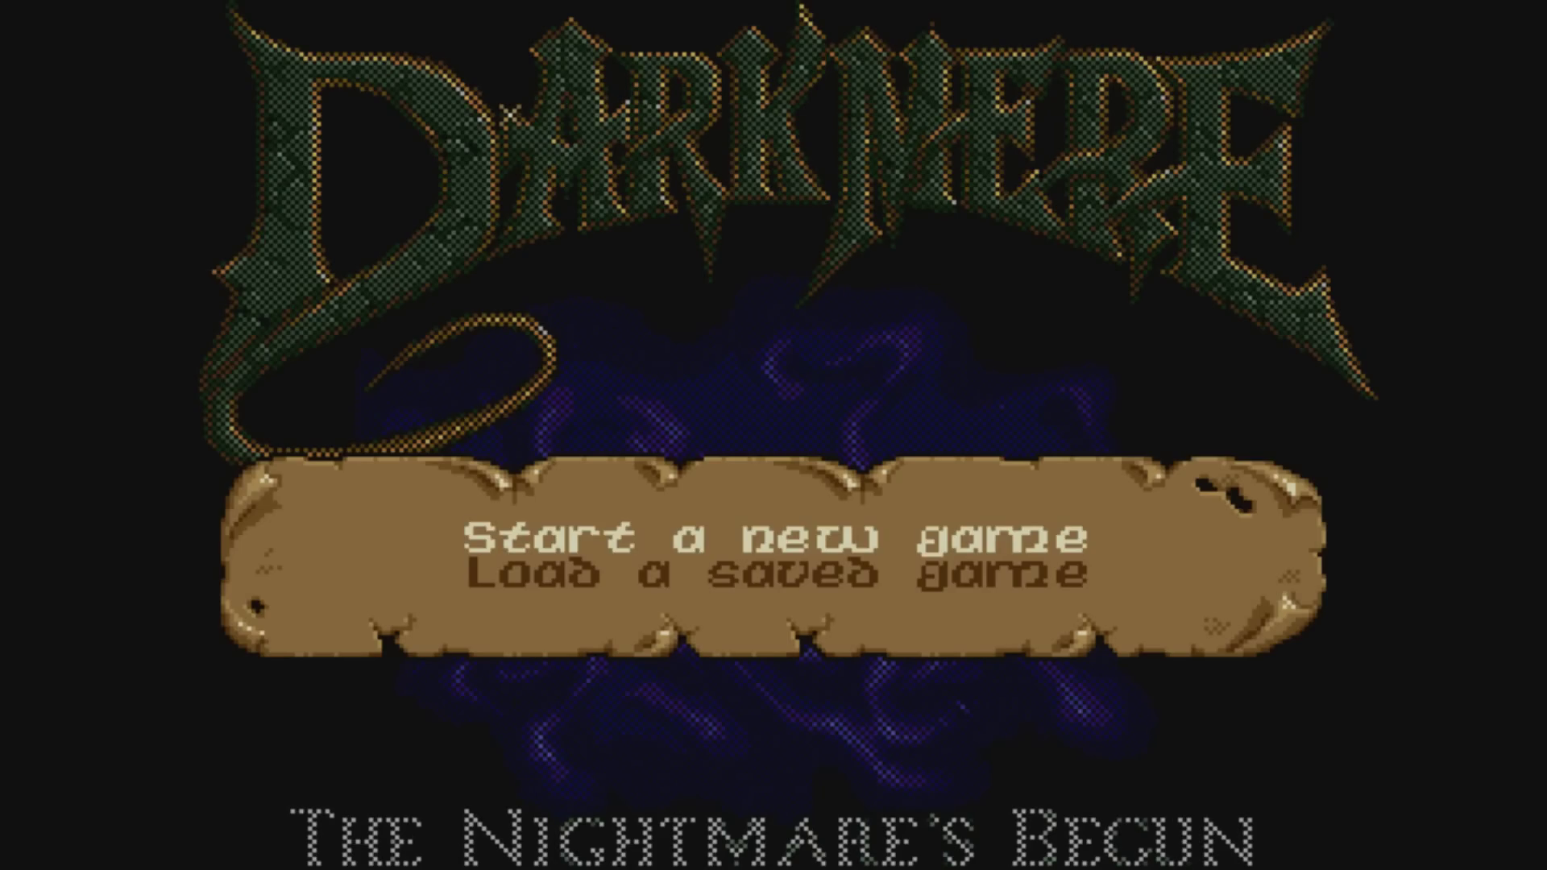
key("Return")
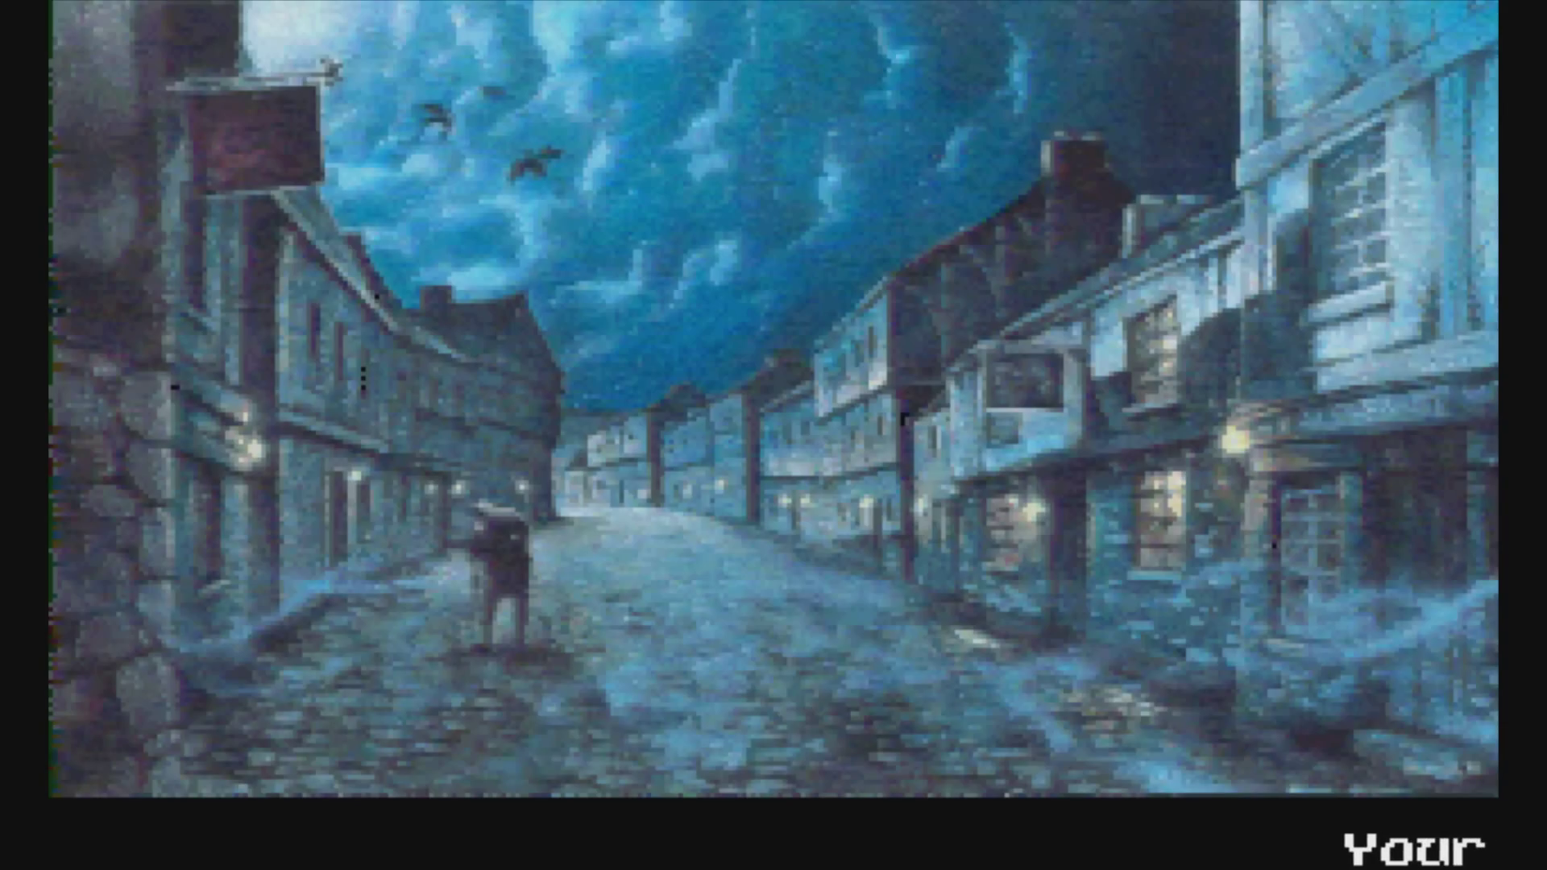
key("space")
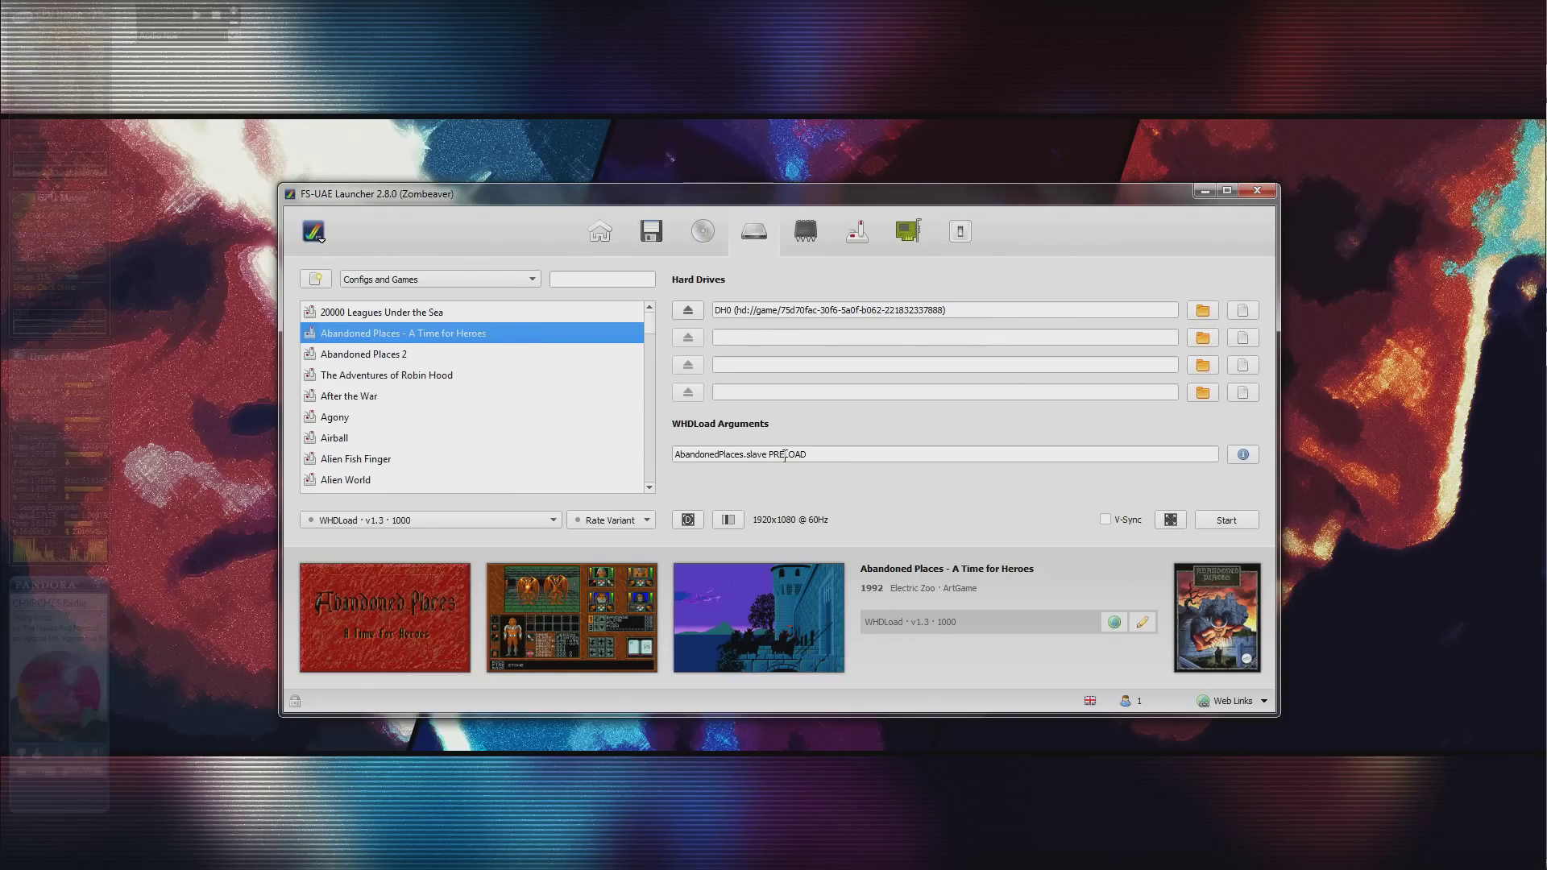
In FS-UAE Launcher, step through the games from Abandoned Places 2 to Apano Sin and examine their WHDLoad arguments.
left_click(443, 355)
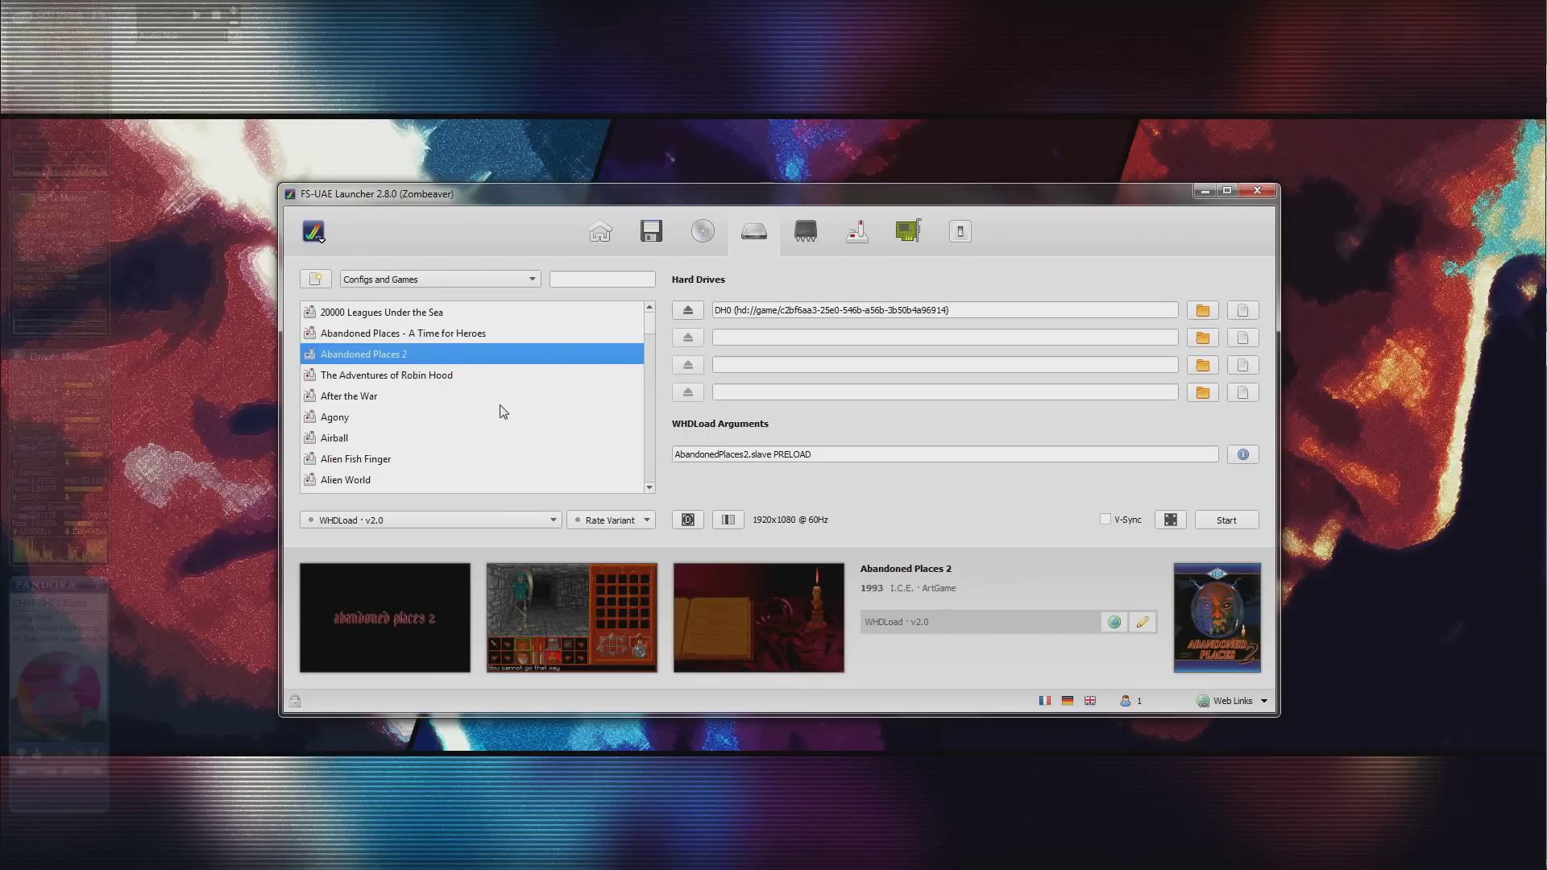
key("Down")
key("Down")
key("Down")
key("Down")
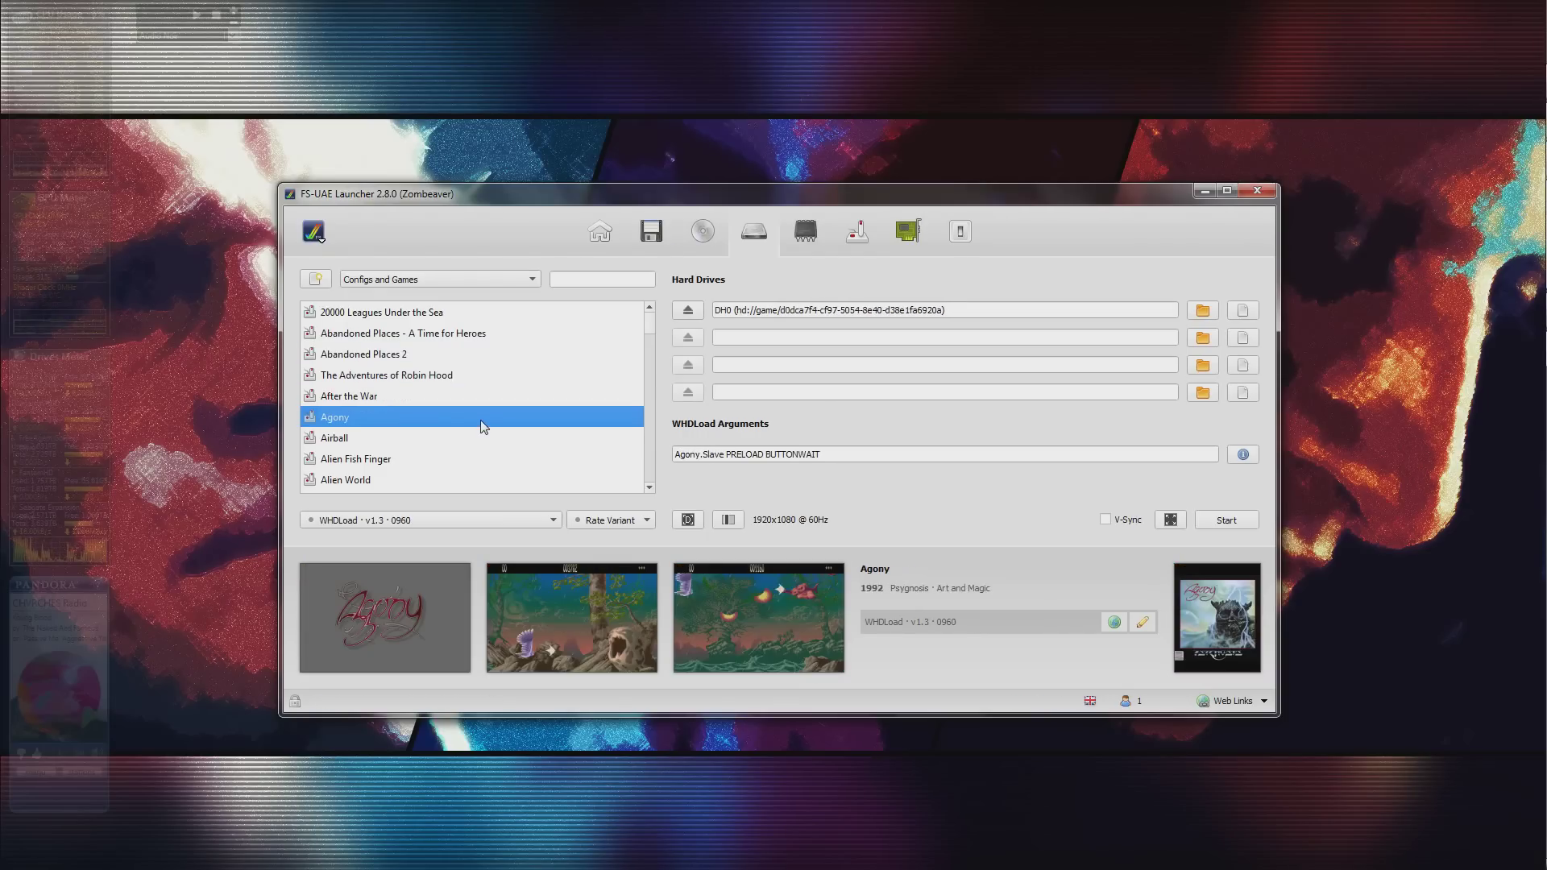
key("Down")
key("Down")
key("Down")
key("Down")
key("Down")
key("Down")
key("Down")
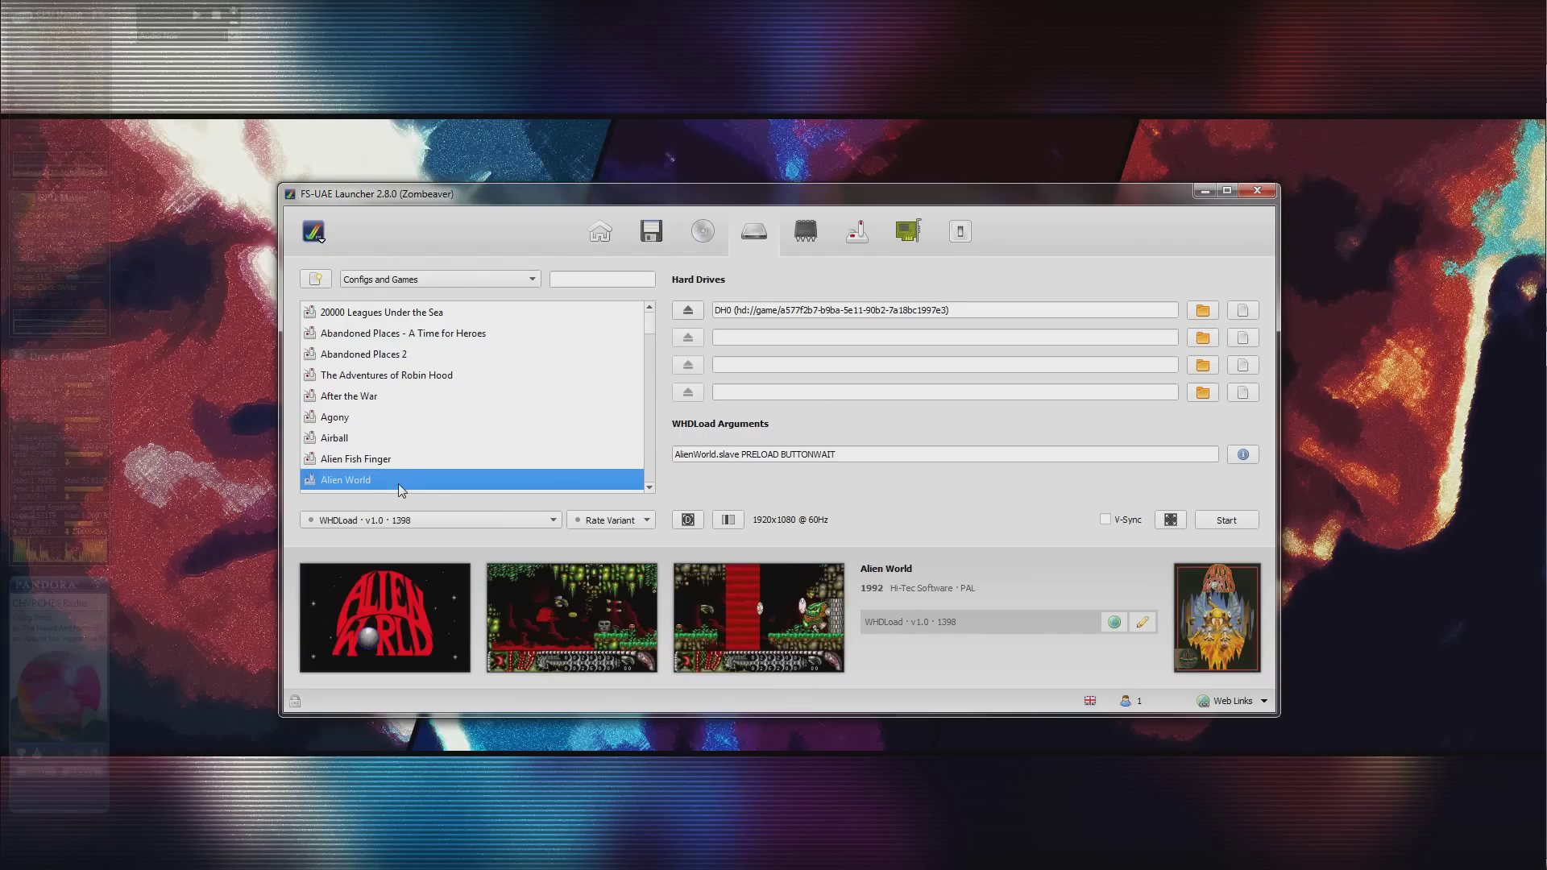
Examine Agony's WHDLoad arguments, highlighting BUTTONWAIT and then PRELOAD.
scroll(391, 427, "up", 3)
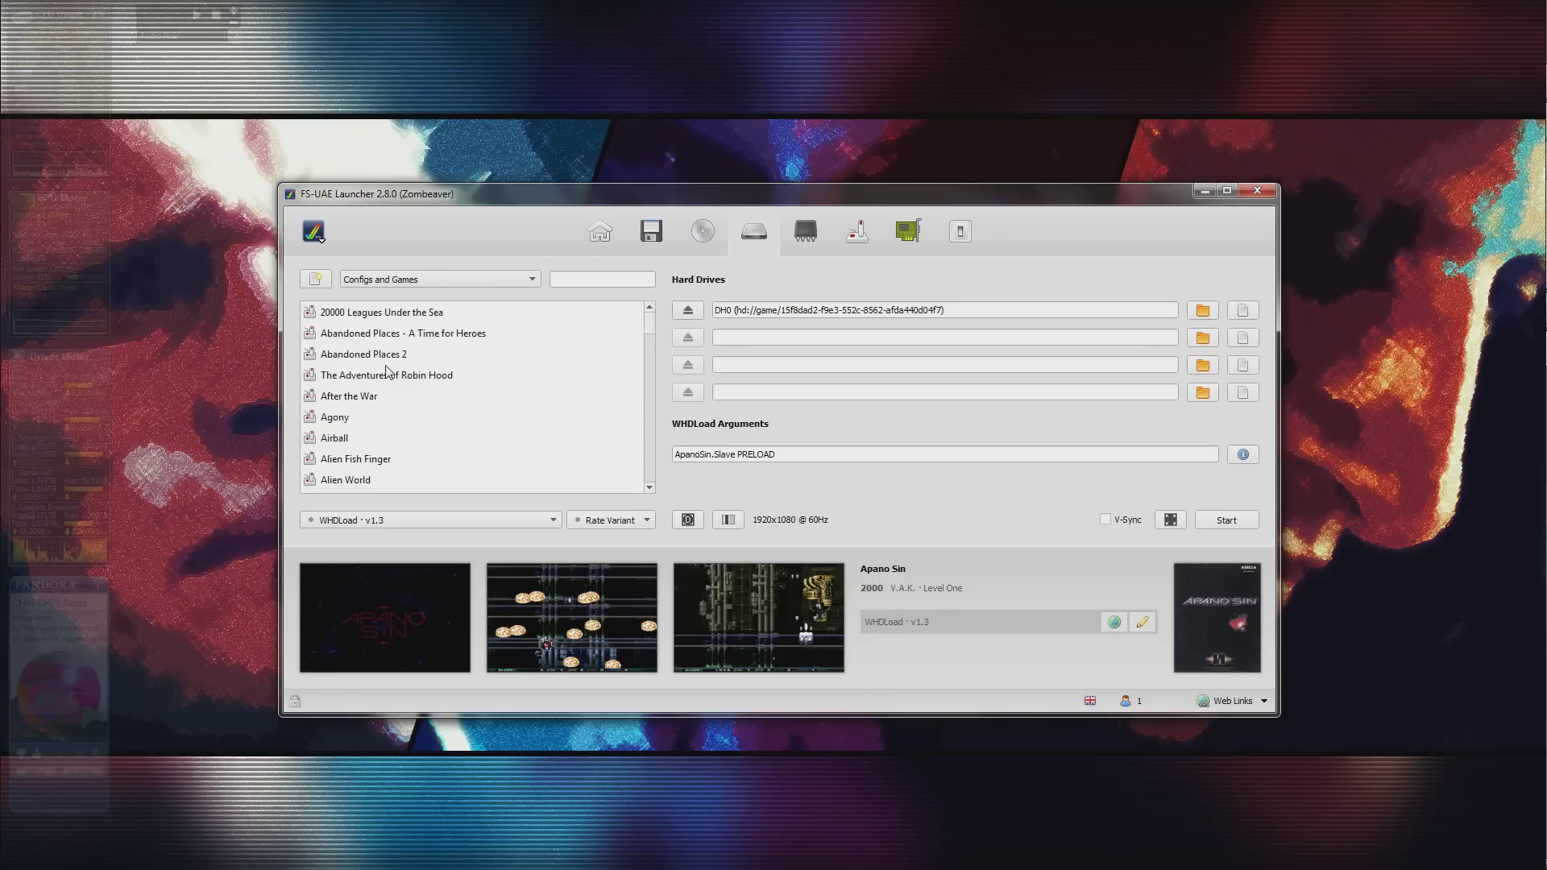
left_click(368, 420)
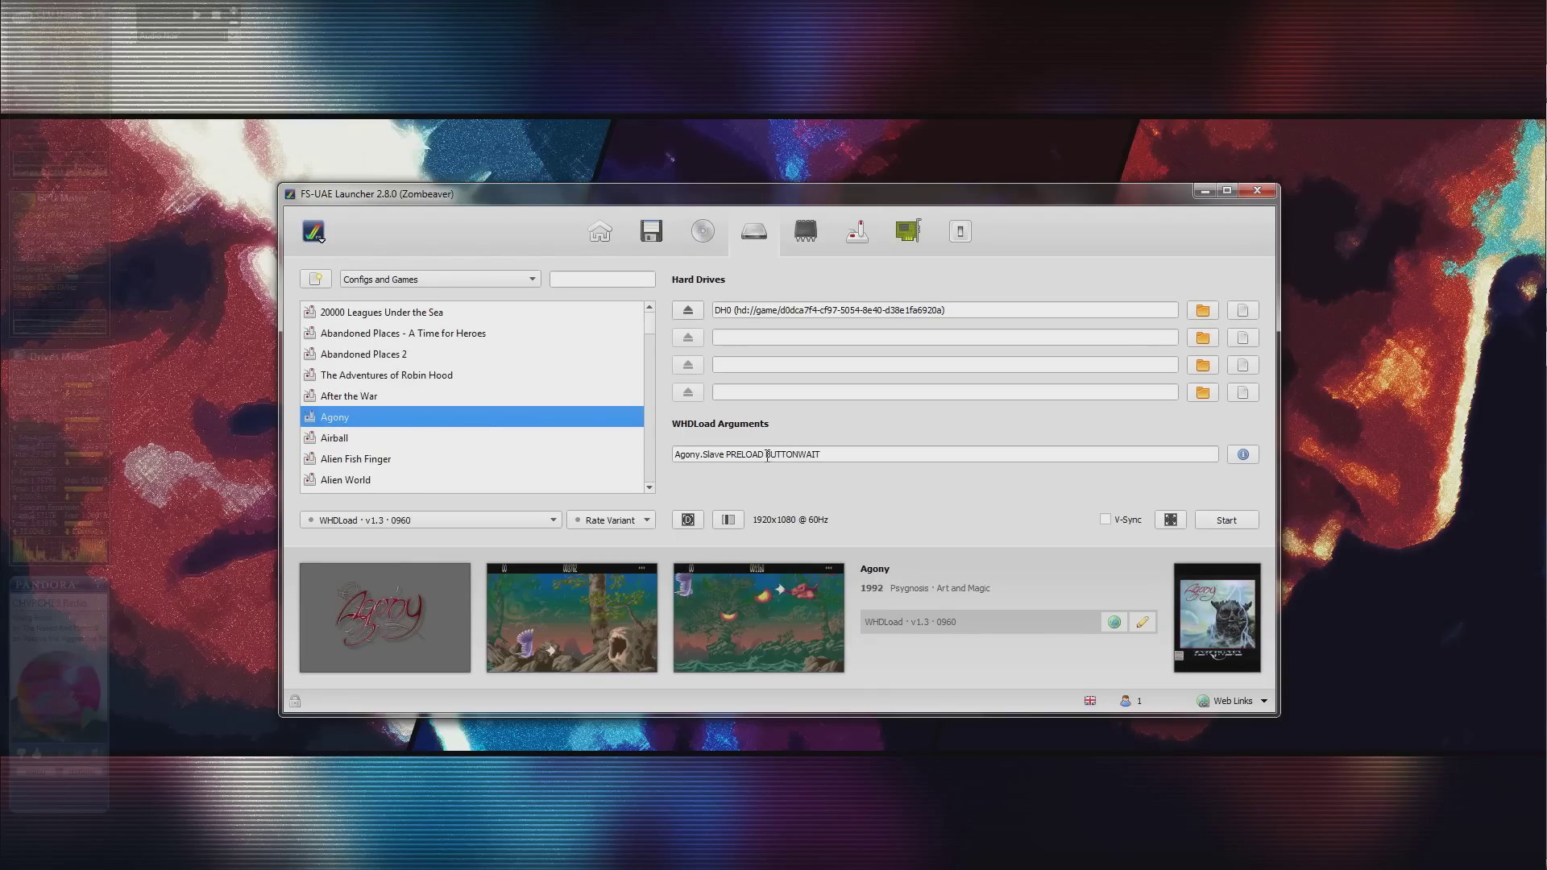
left_click_drag(767, 456, 829, 459)
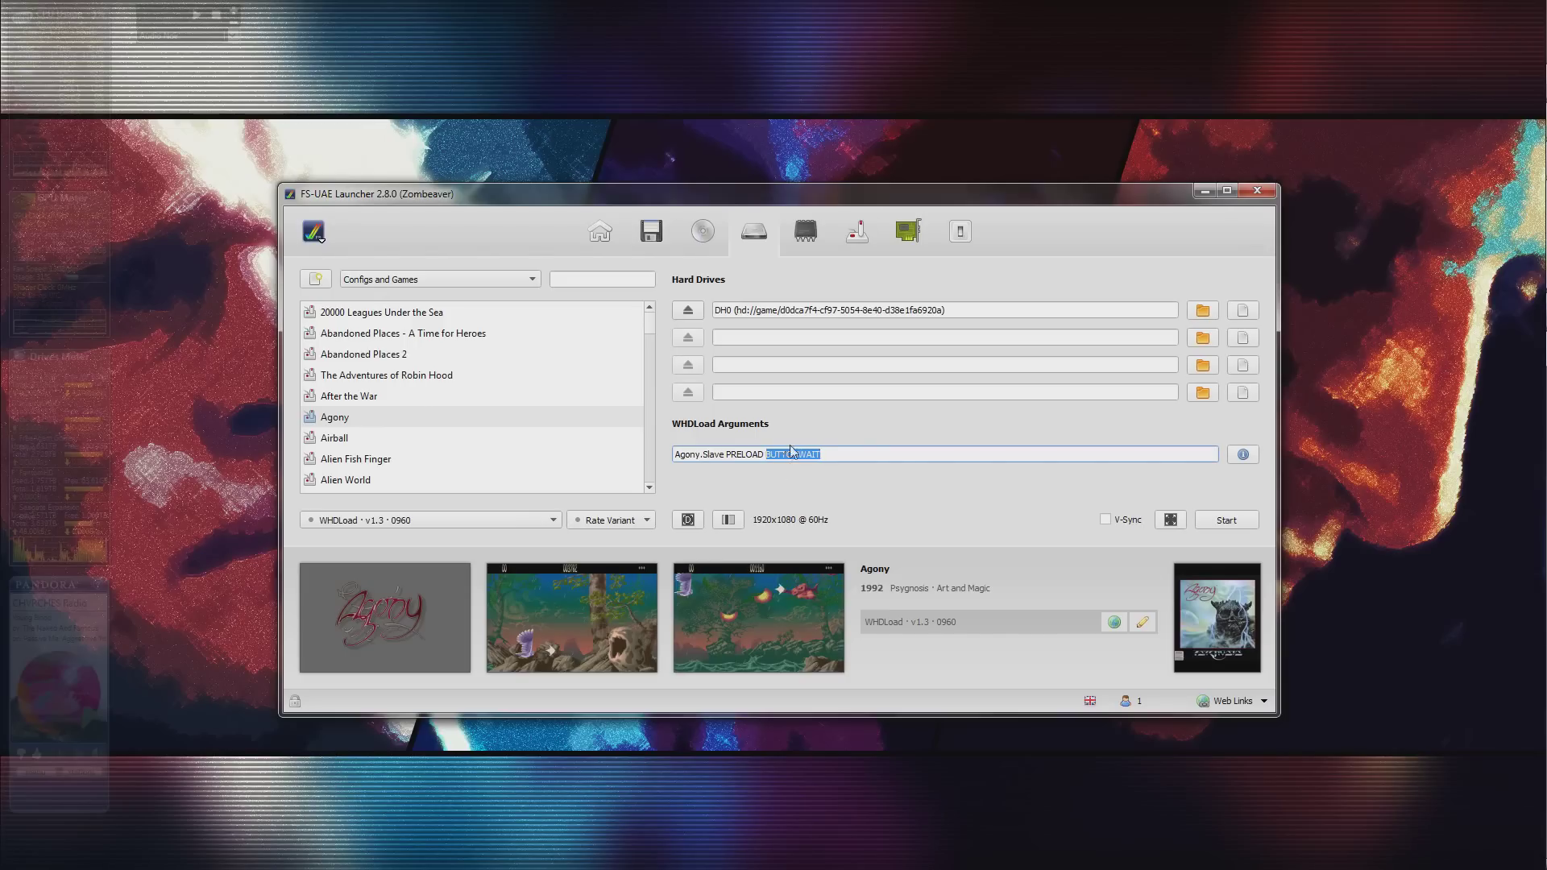
left_click(850, 459)
left_click_drag(727, 455, 759, 451)
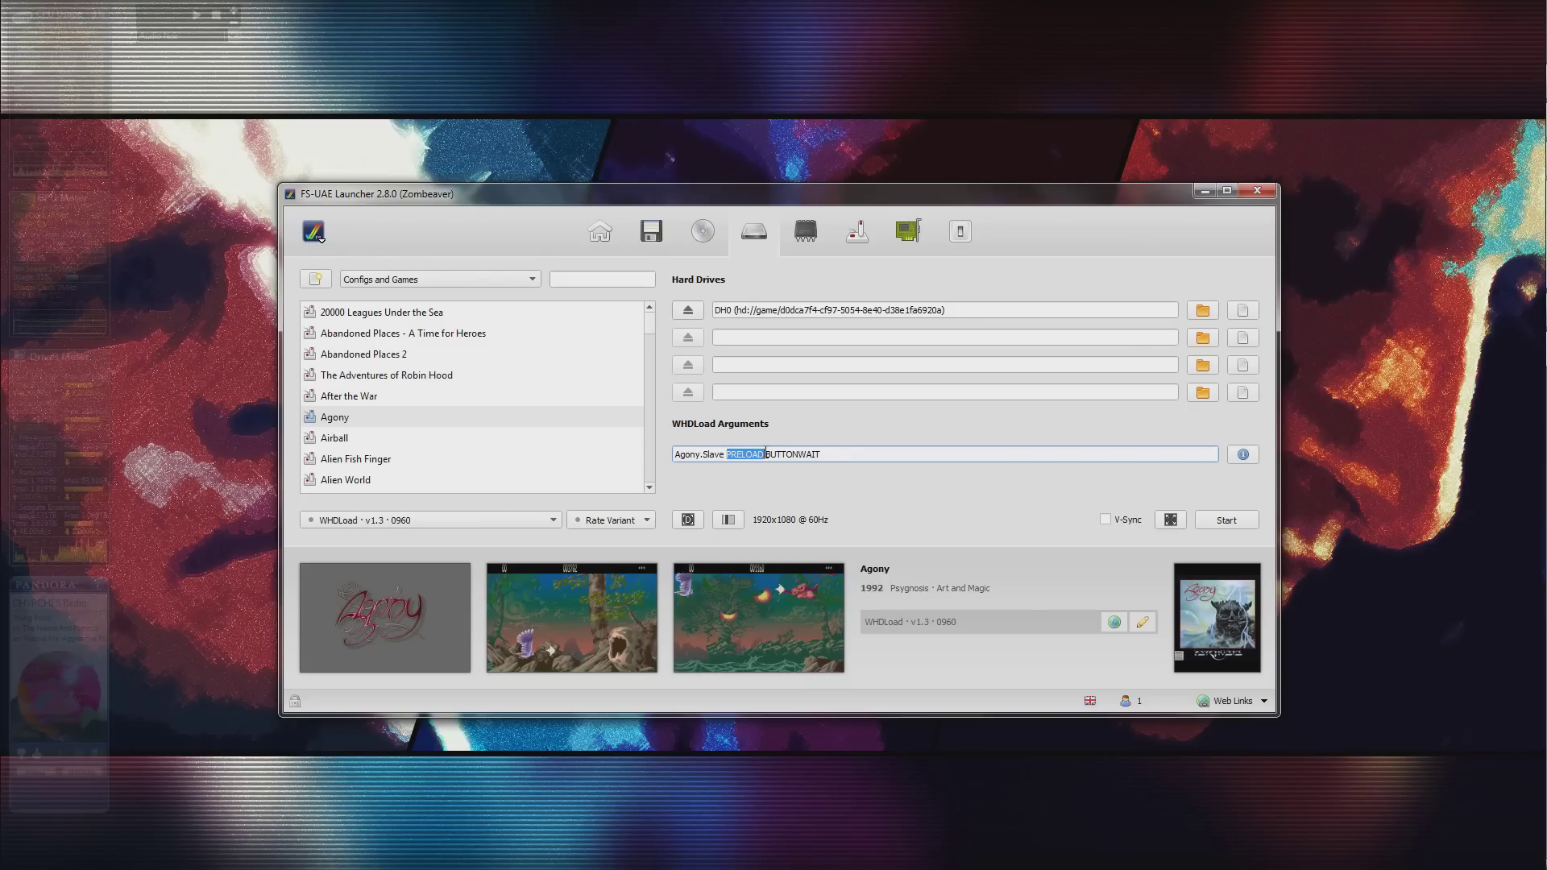
Compare the WHDLoad arguments of Apano Sin, Assassin Special Edition, Armour-Geddon and Armalyte.
scroll(359, 440, "down", 2)
left_click(359, 459)
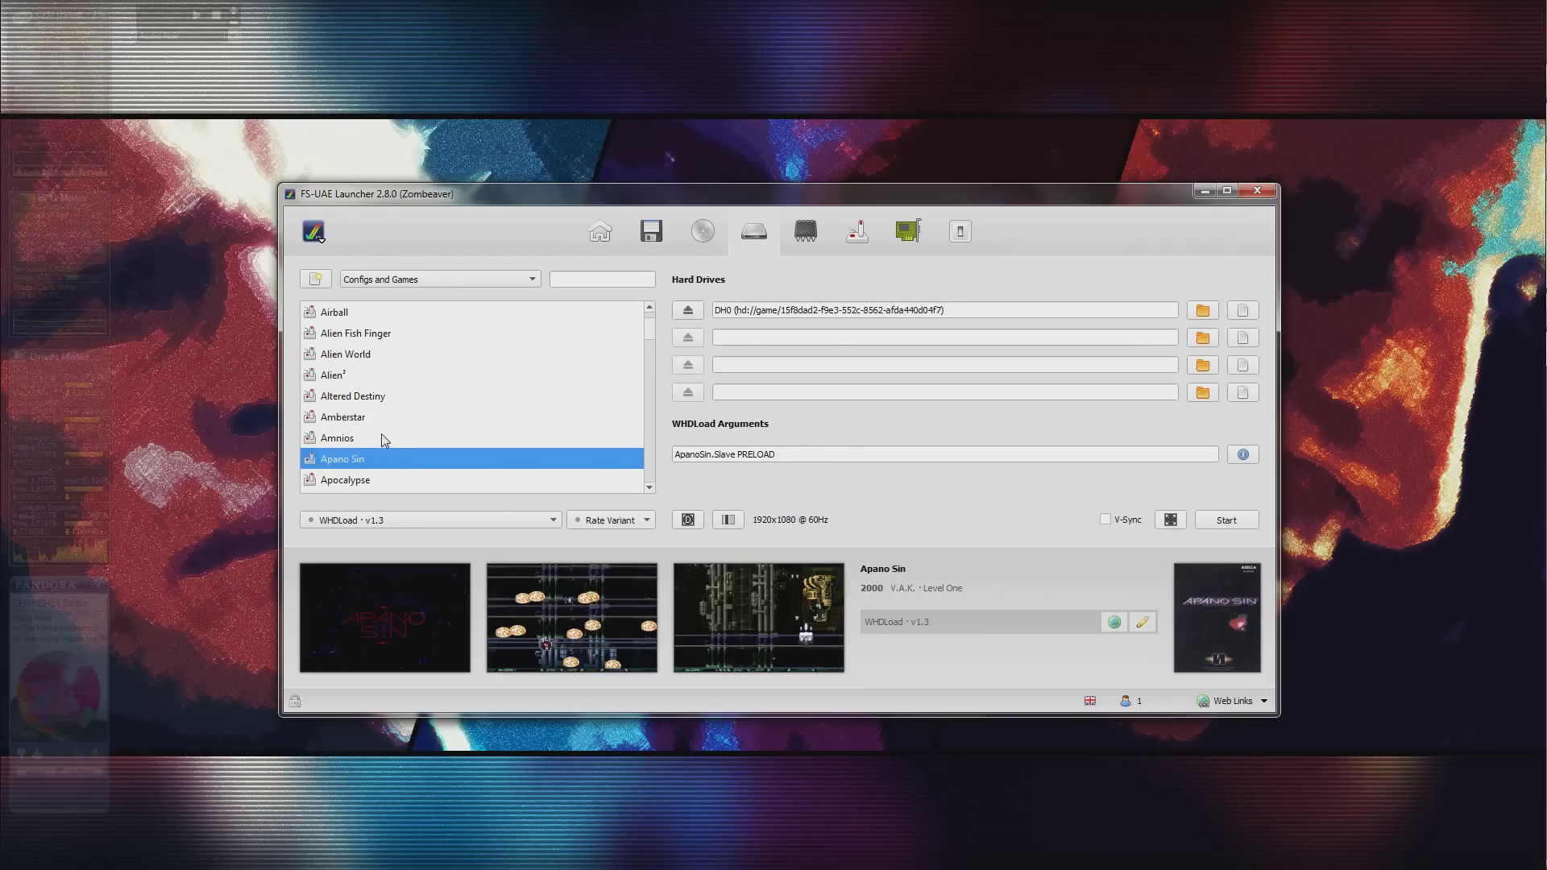
key("Down")
key("Down")
key("Down")
key("Down")
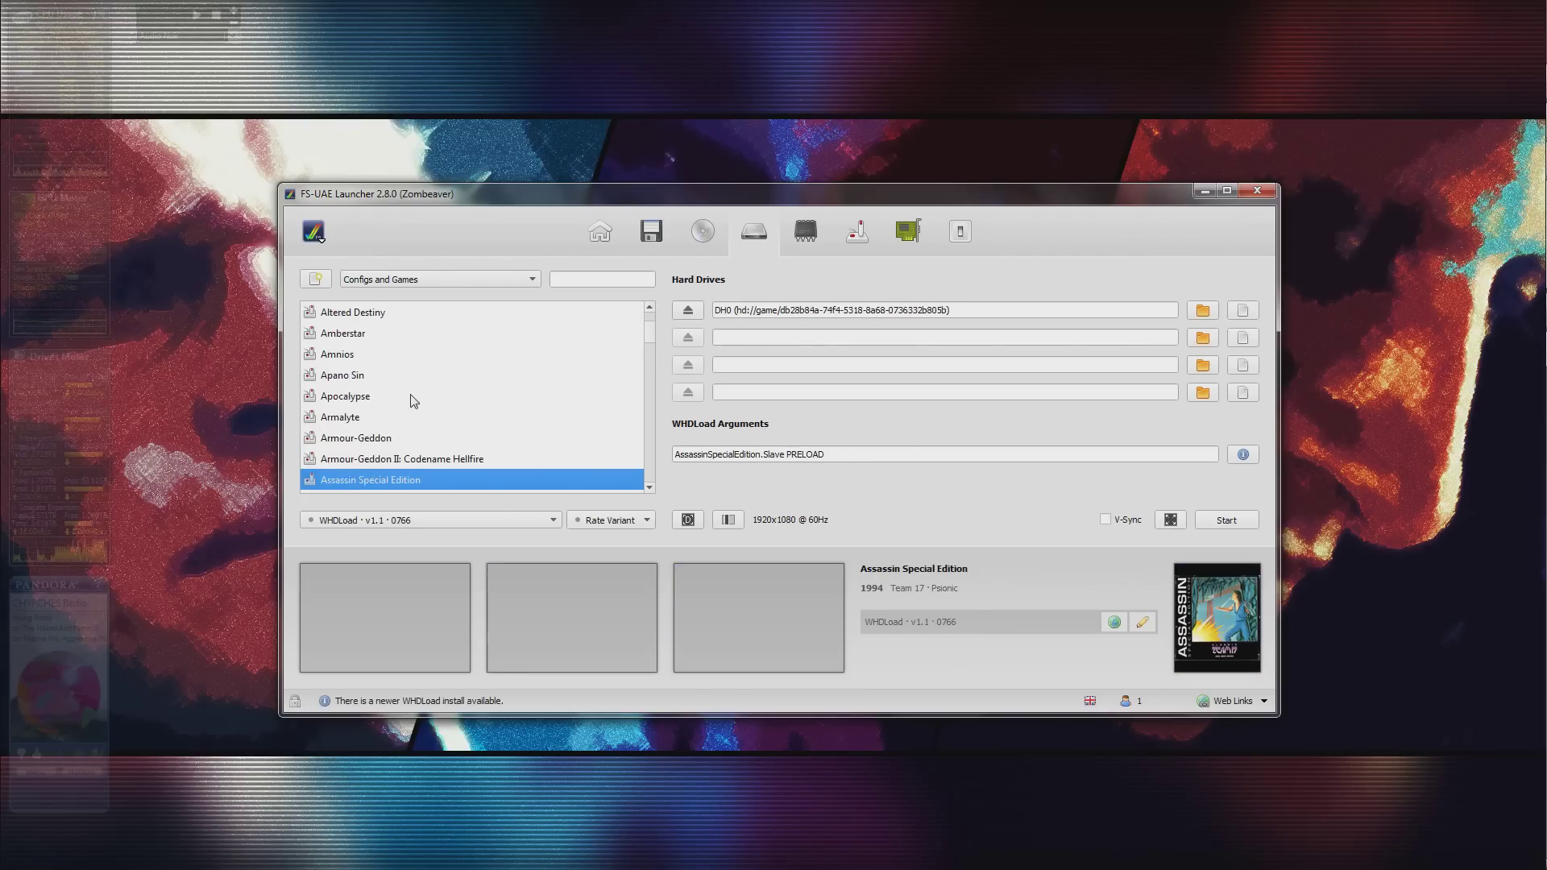
left_click(388, 439)
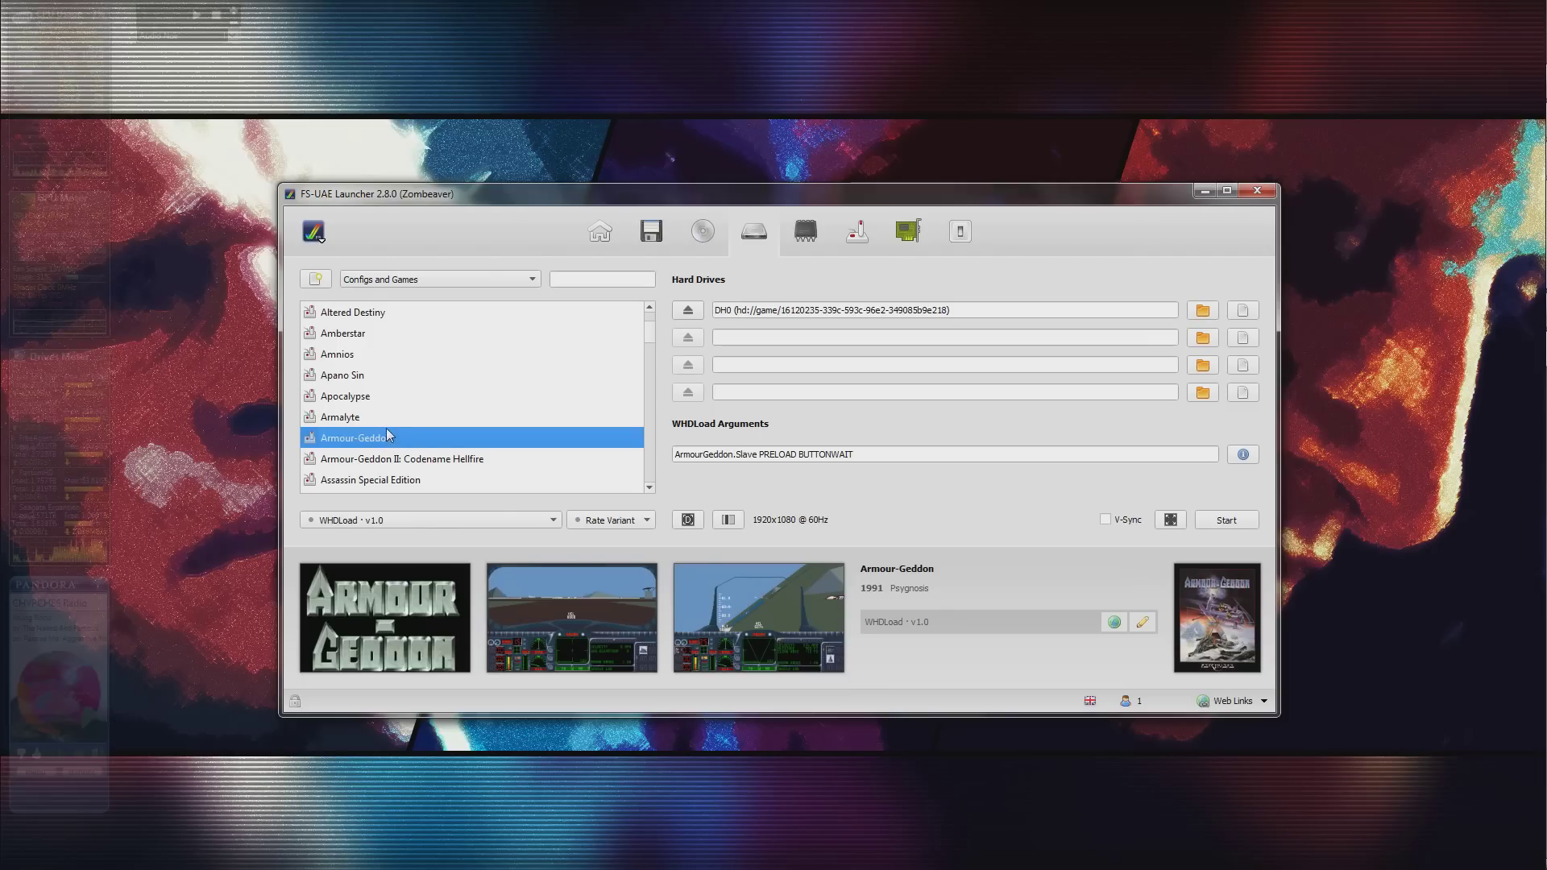
key("Up")
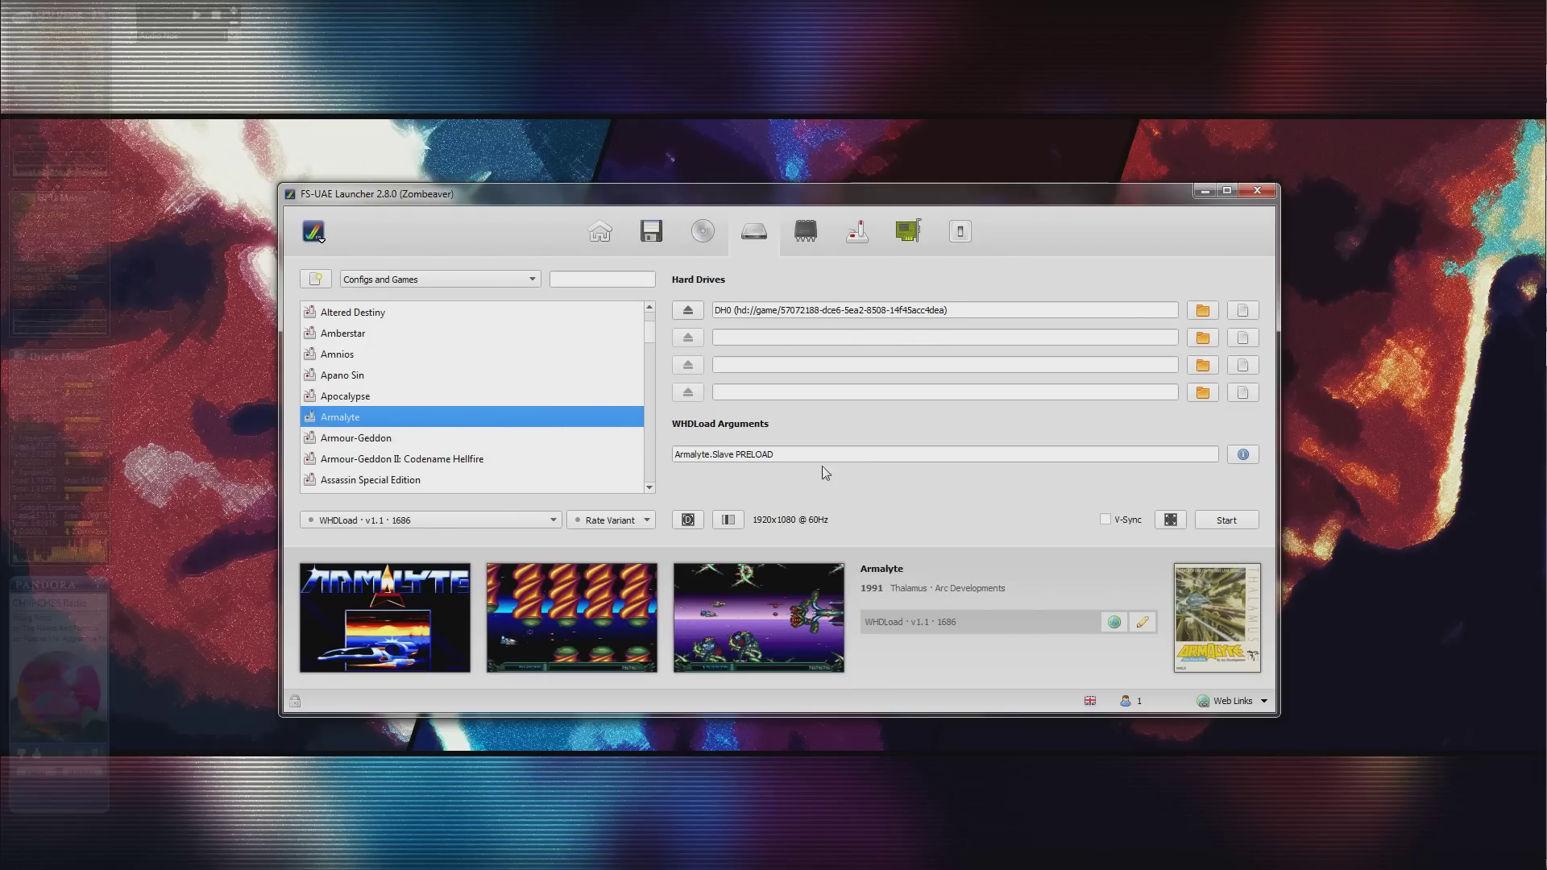
Check Armalyte's main and hard drive settings, and start a new blank configuration.
scroll(548, 435, "up", 1)
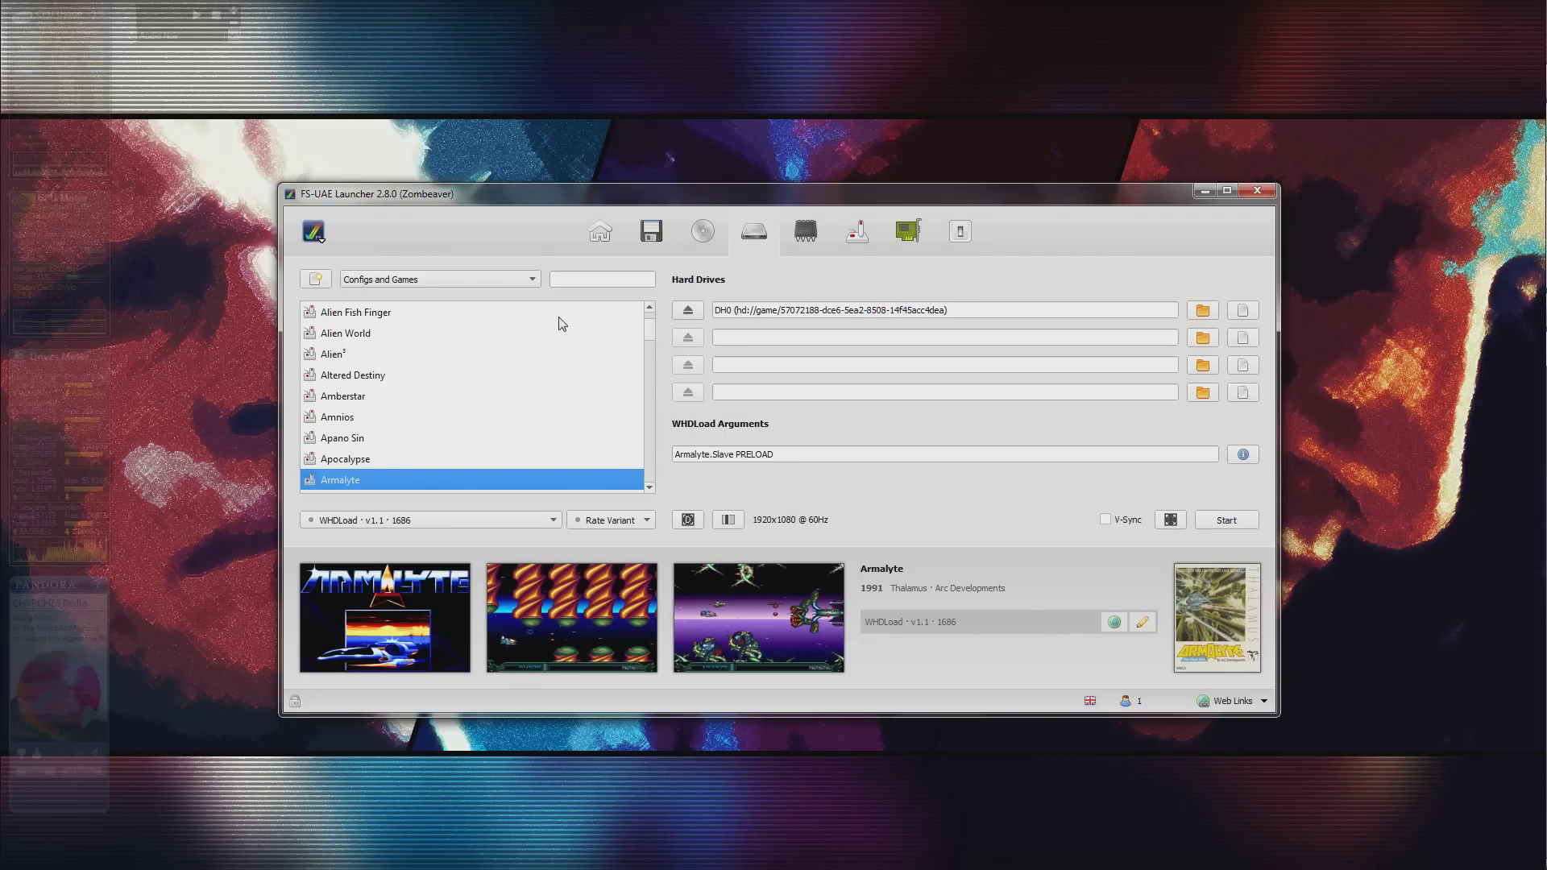
left_click(599, 232)
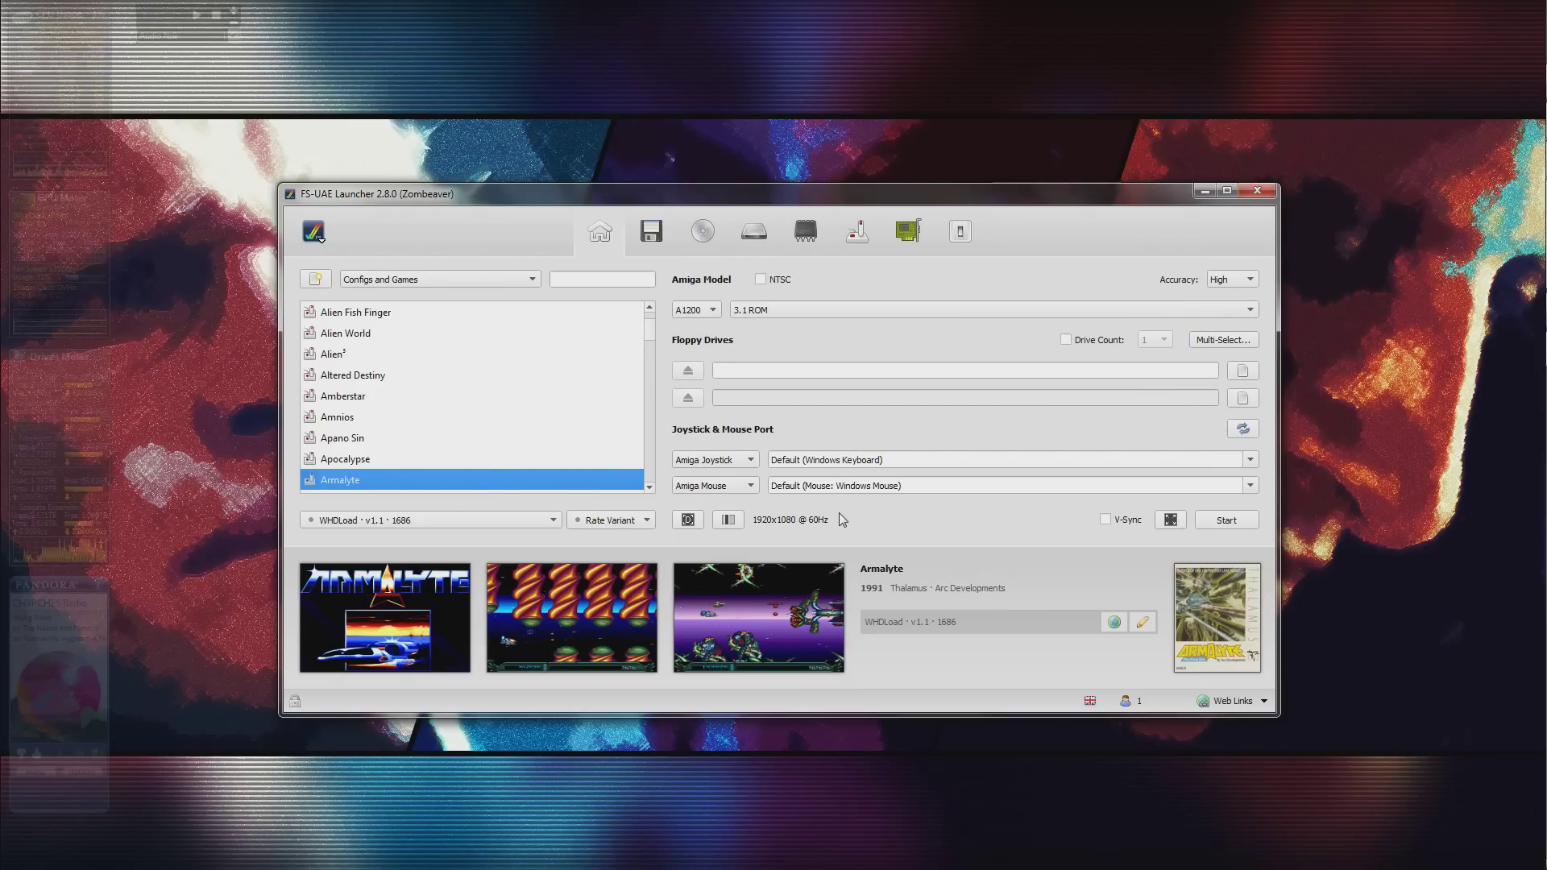
left_click(753, 235)
left_click(600, 233)
left_click(317, 279)
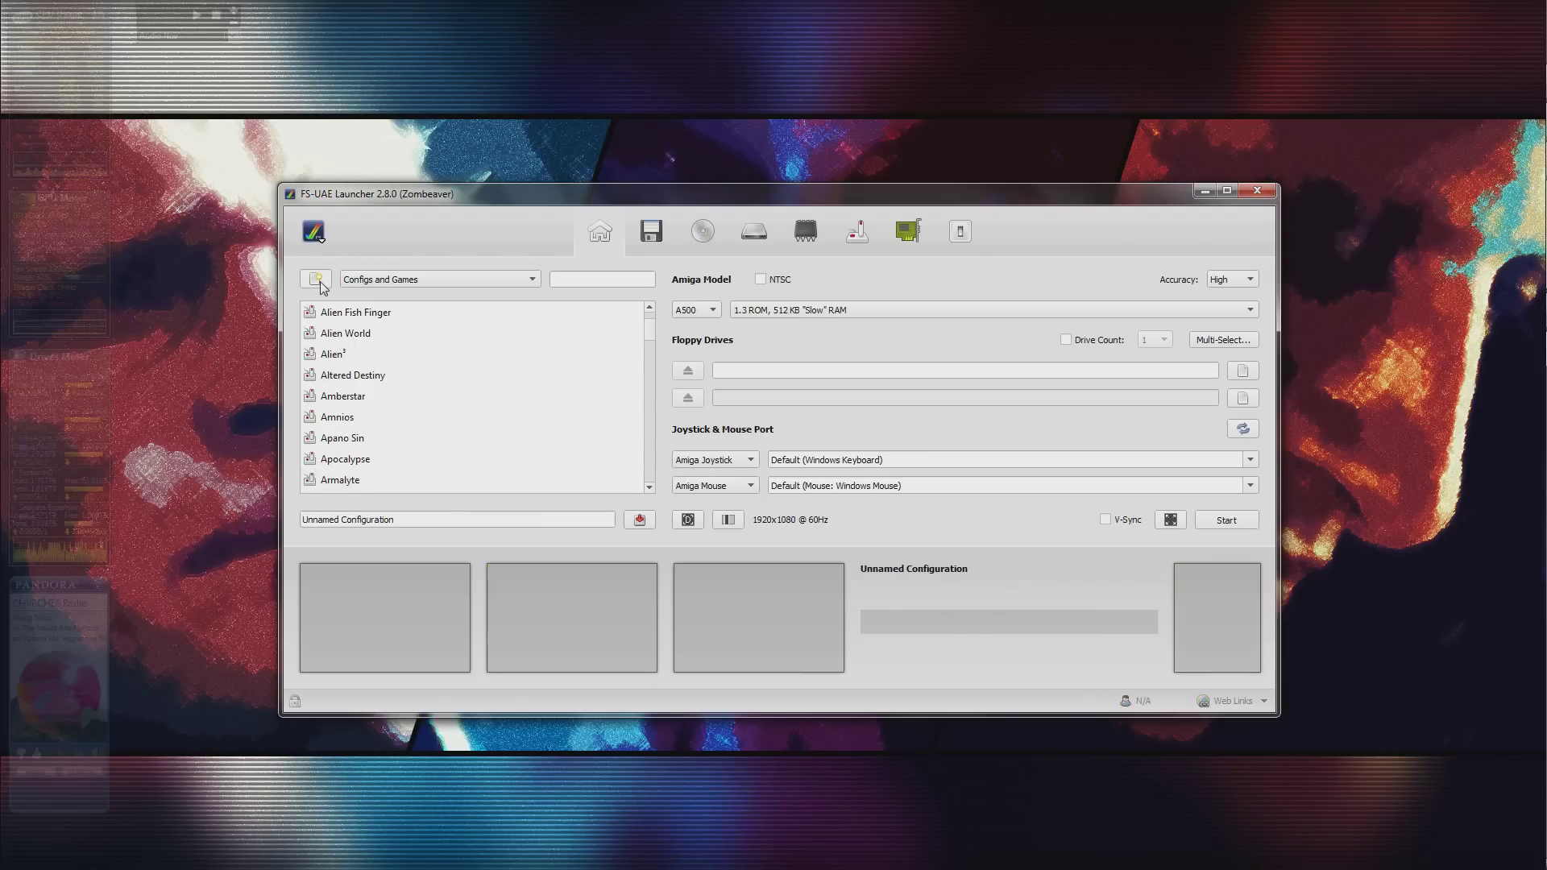
Enable Fast RAM for the new configuration and set it to 8 MB.
left_click(812, 247)
left_click(698, 424)
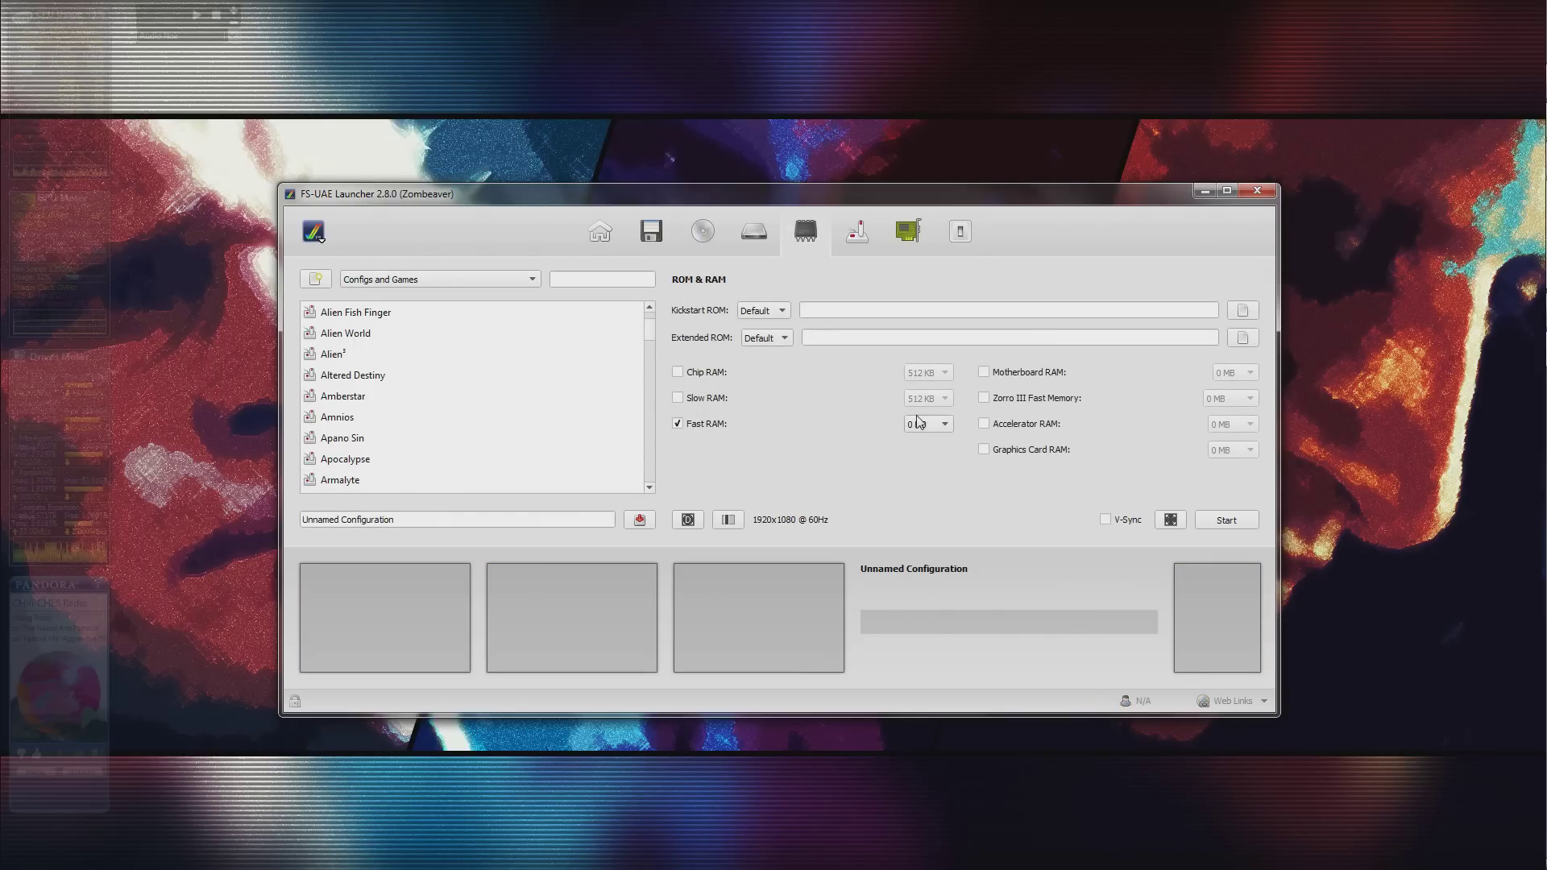
left_click(918, 422)
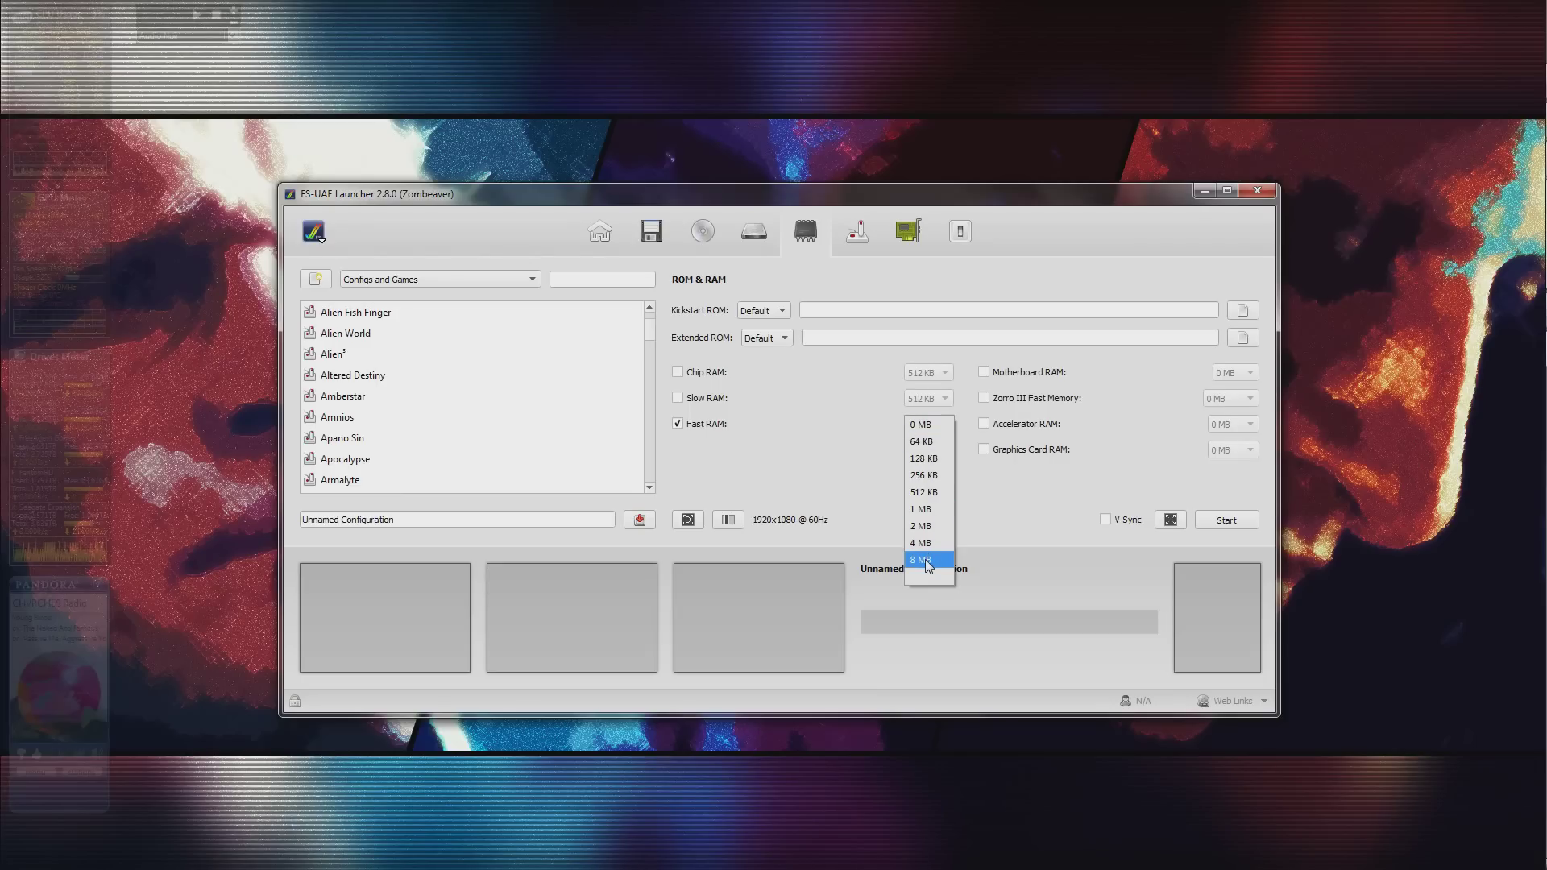
left_click(927, 560)
Set the Amiga model to A1200, and save the configuration under the name Default.
left_click(619, 250)
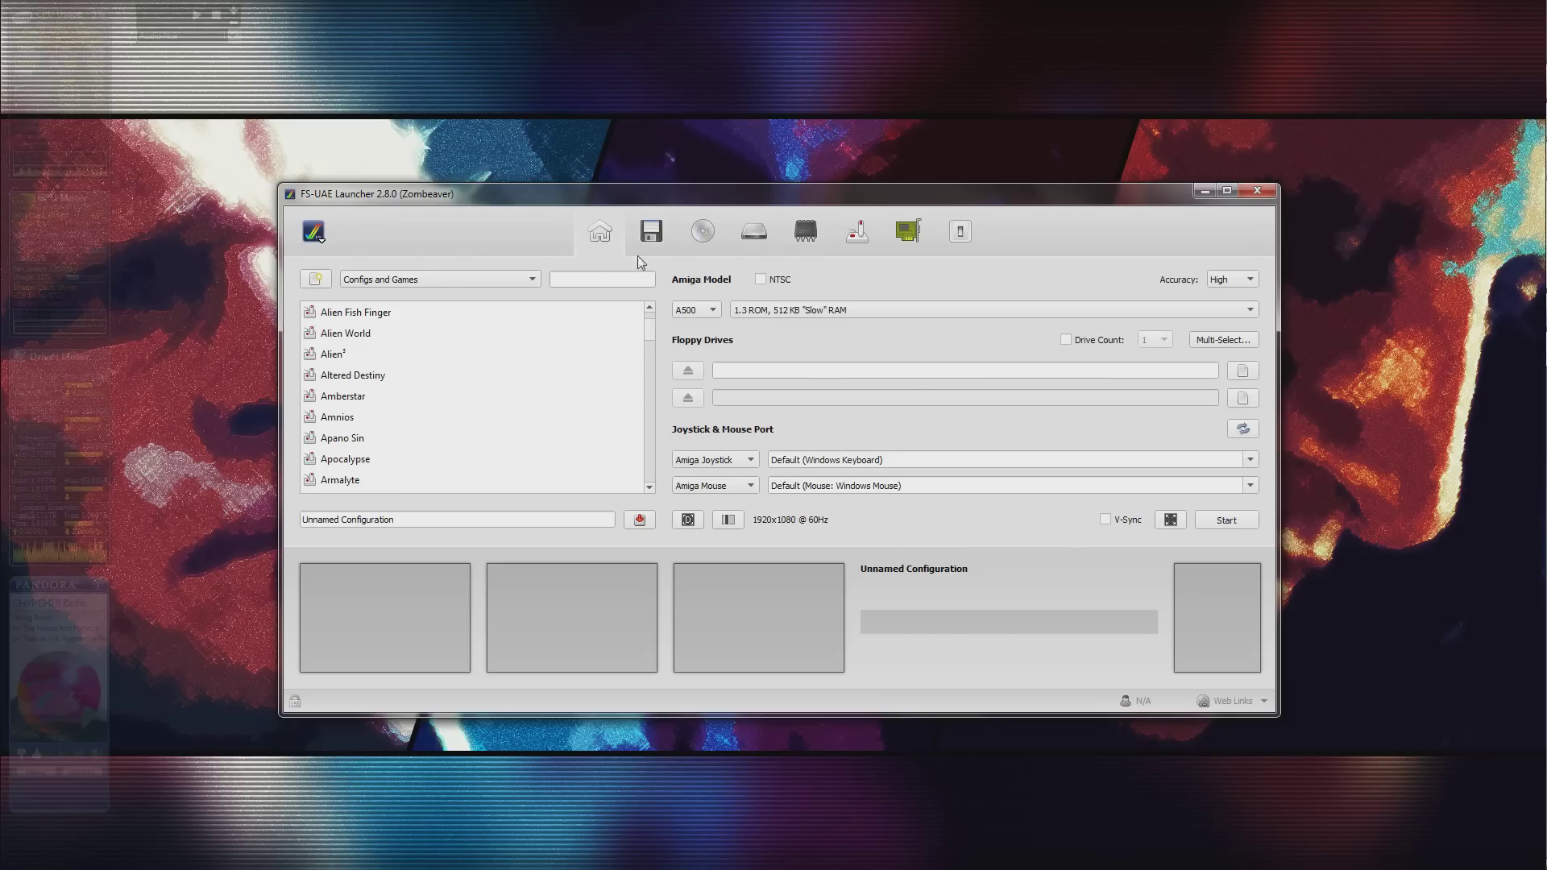
left_click(712, 311)
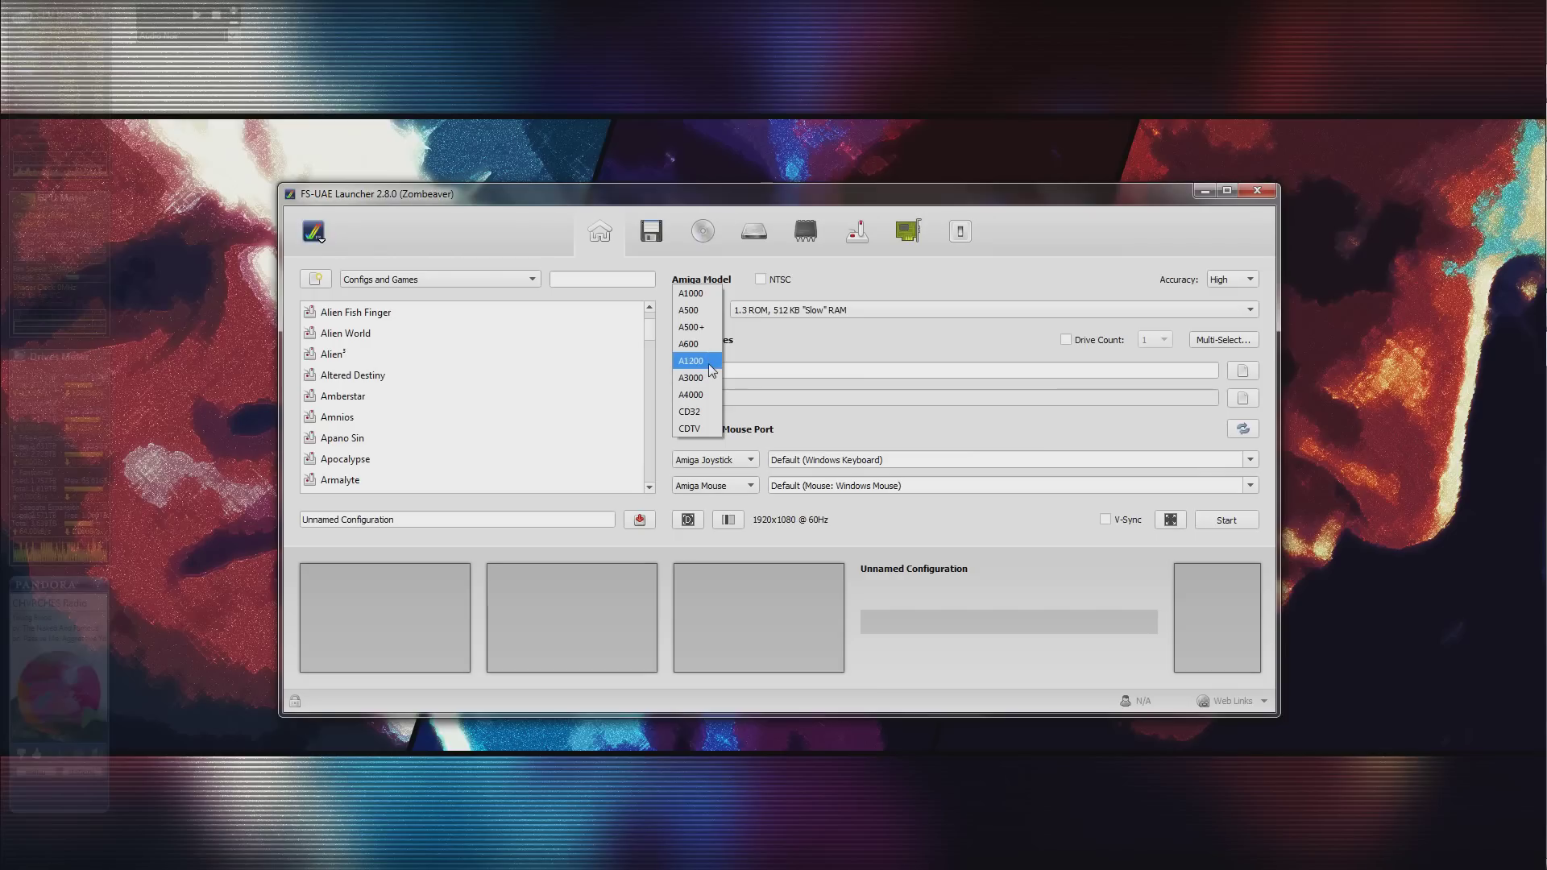
left_click(709, 364)
left_click_drag(450, 519, 211, 511)
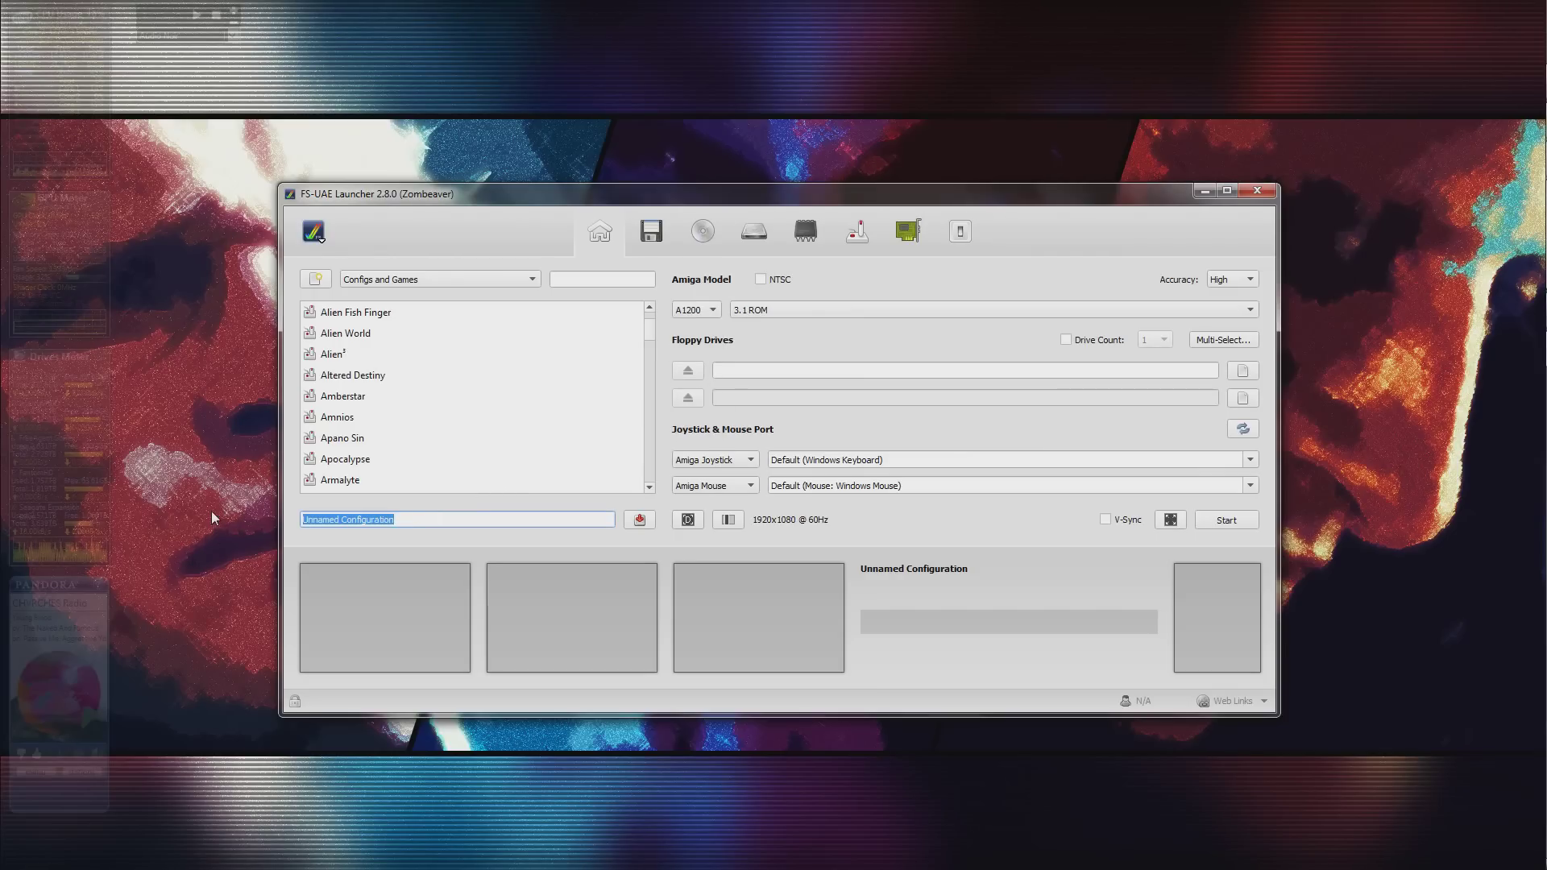
type("Default")
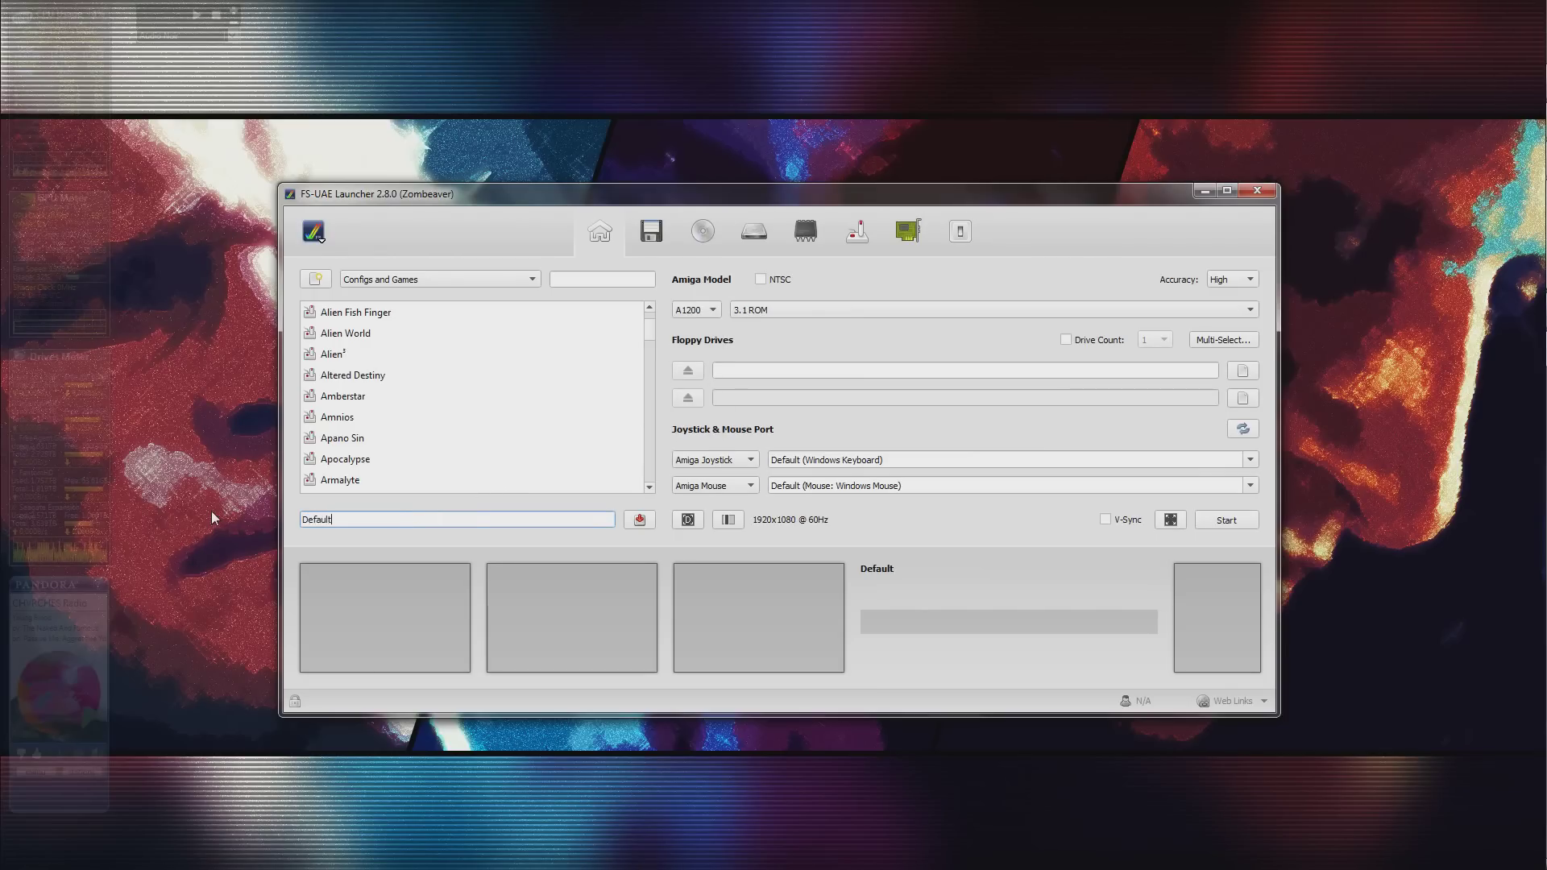
left_click(638, 520)
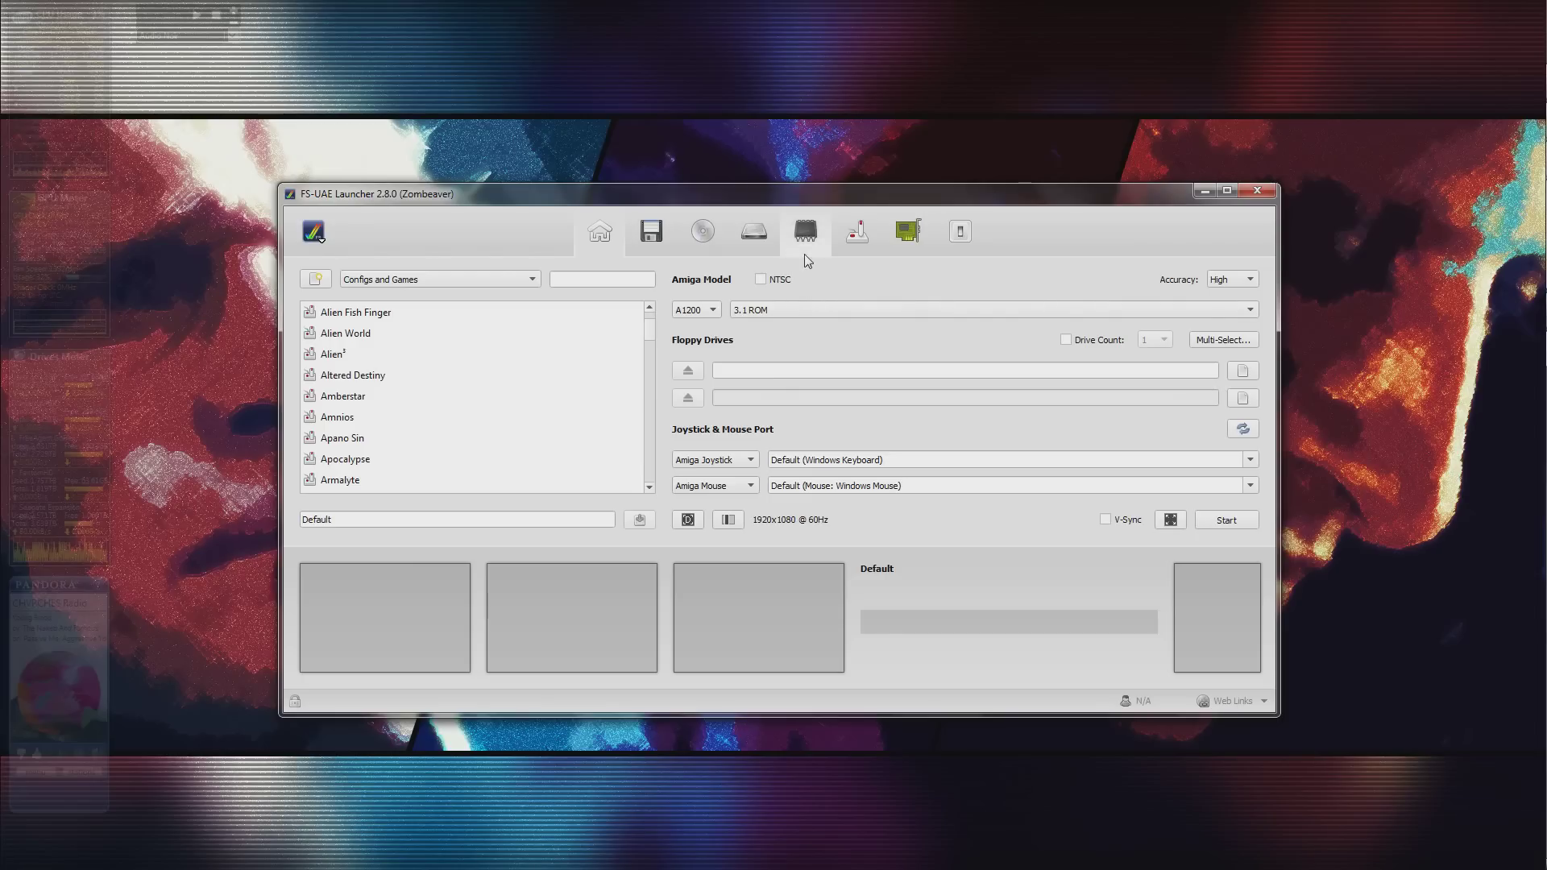
Set Fast RAM to 1 MB and save this variant as a separate configuration named Default (ADF).
left_click(806, 233)
left_click(926, 424)
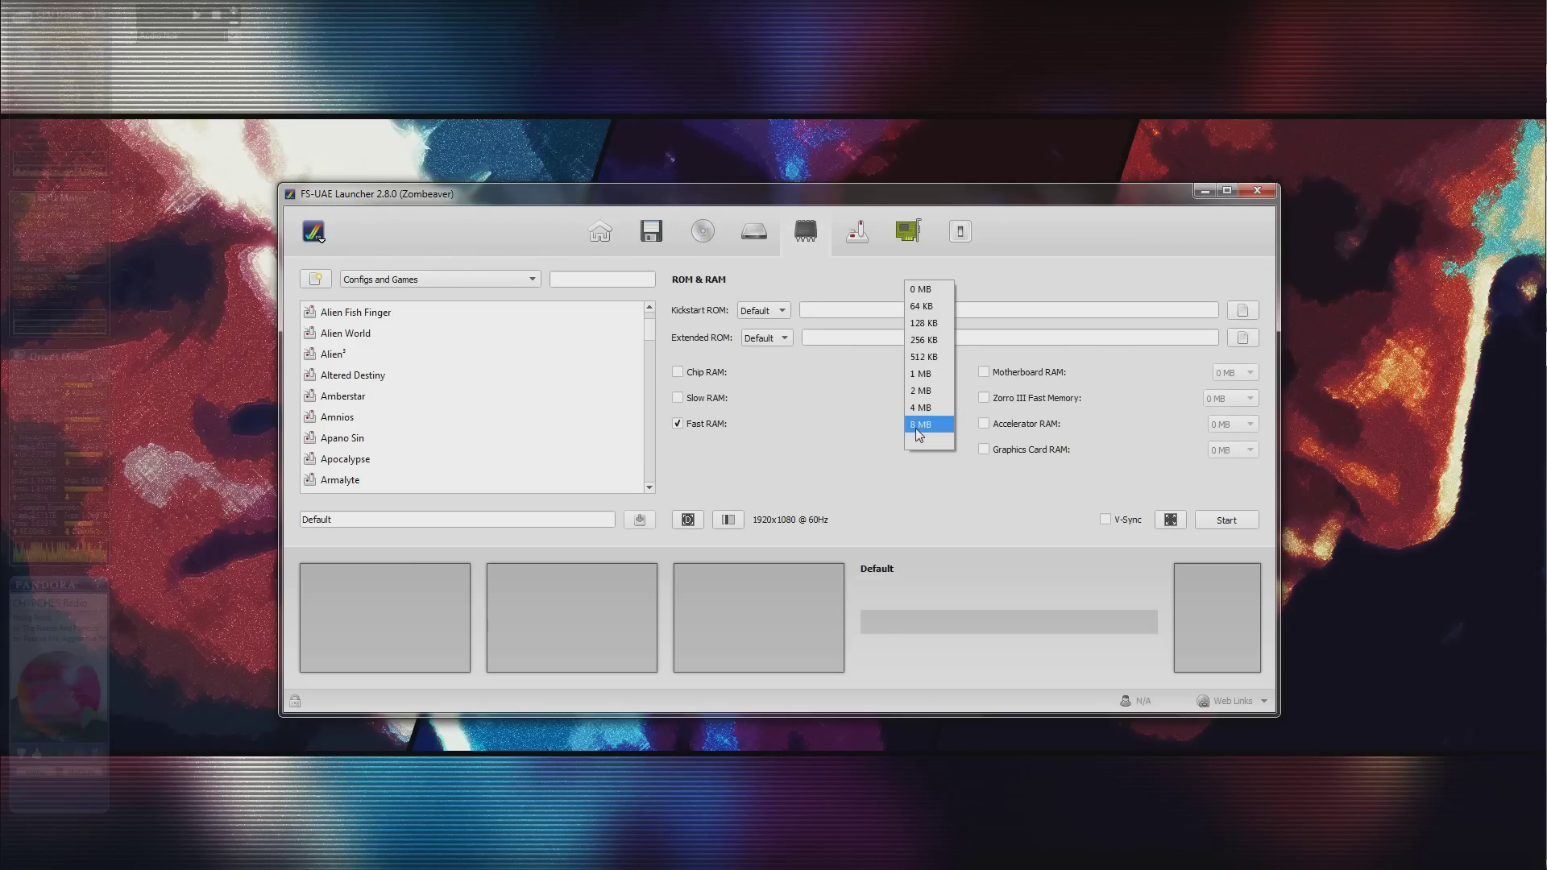
left_click(926, 377)
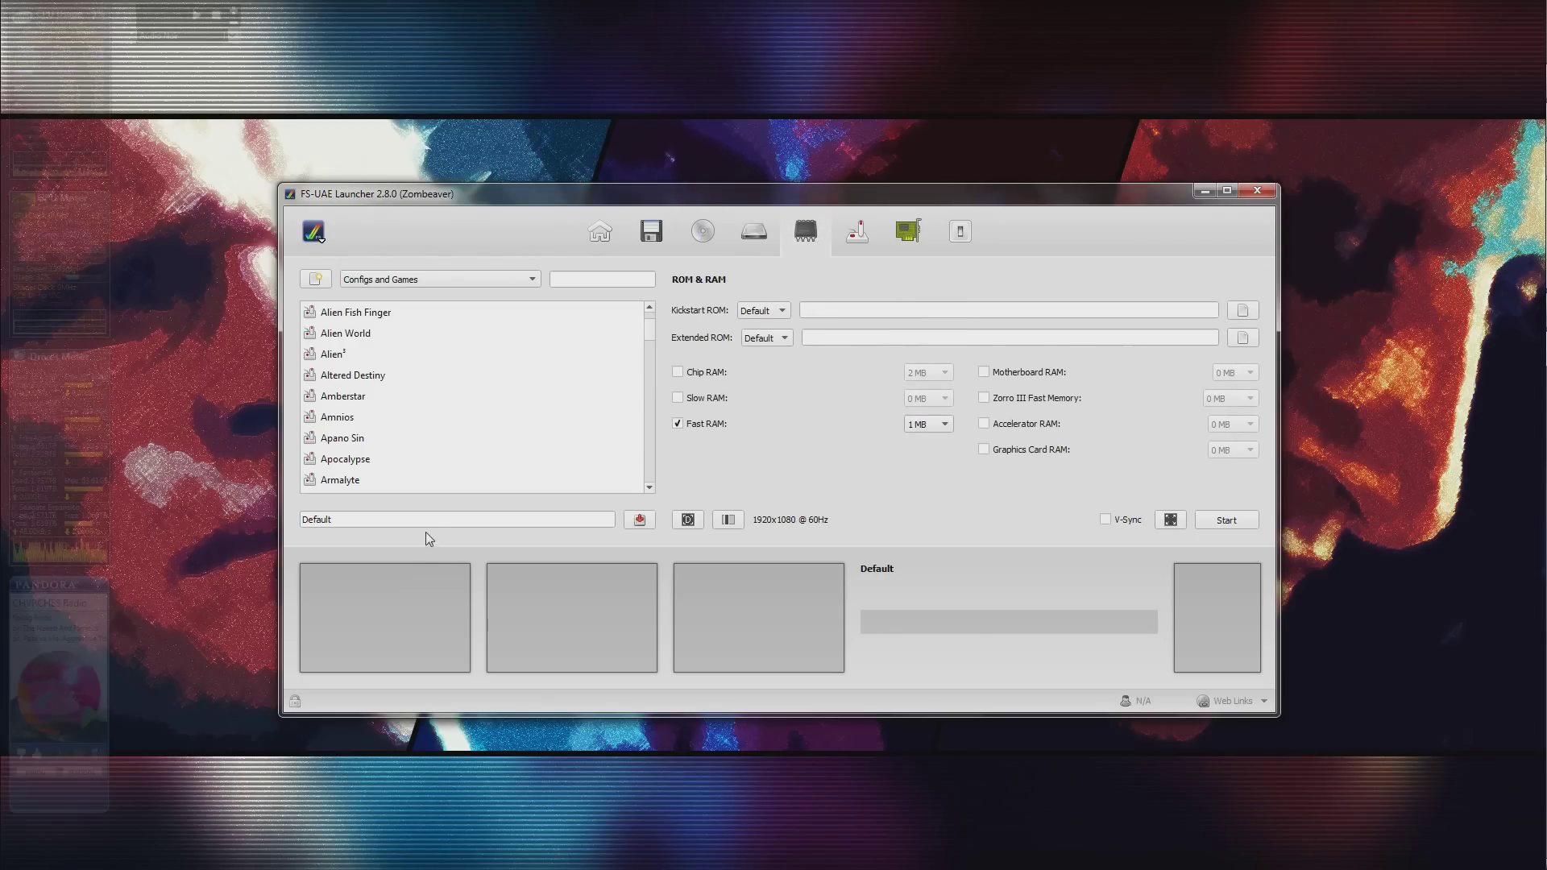
left_click(465, 517)
type("(ADF)")
left_click(644, 520)
List only the configs and, in the Default configuration, load CyberAssault_v1.1.zip from the WHDLoad Files folder as the first hard drive.
left_click(456, 281)
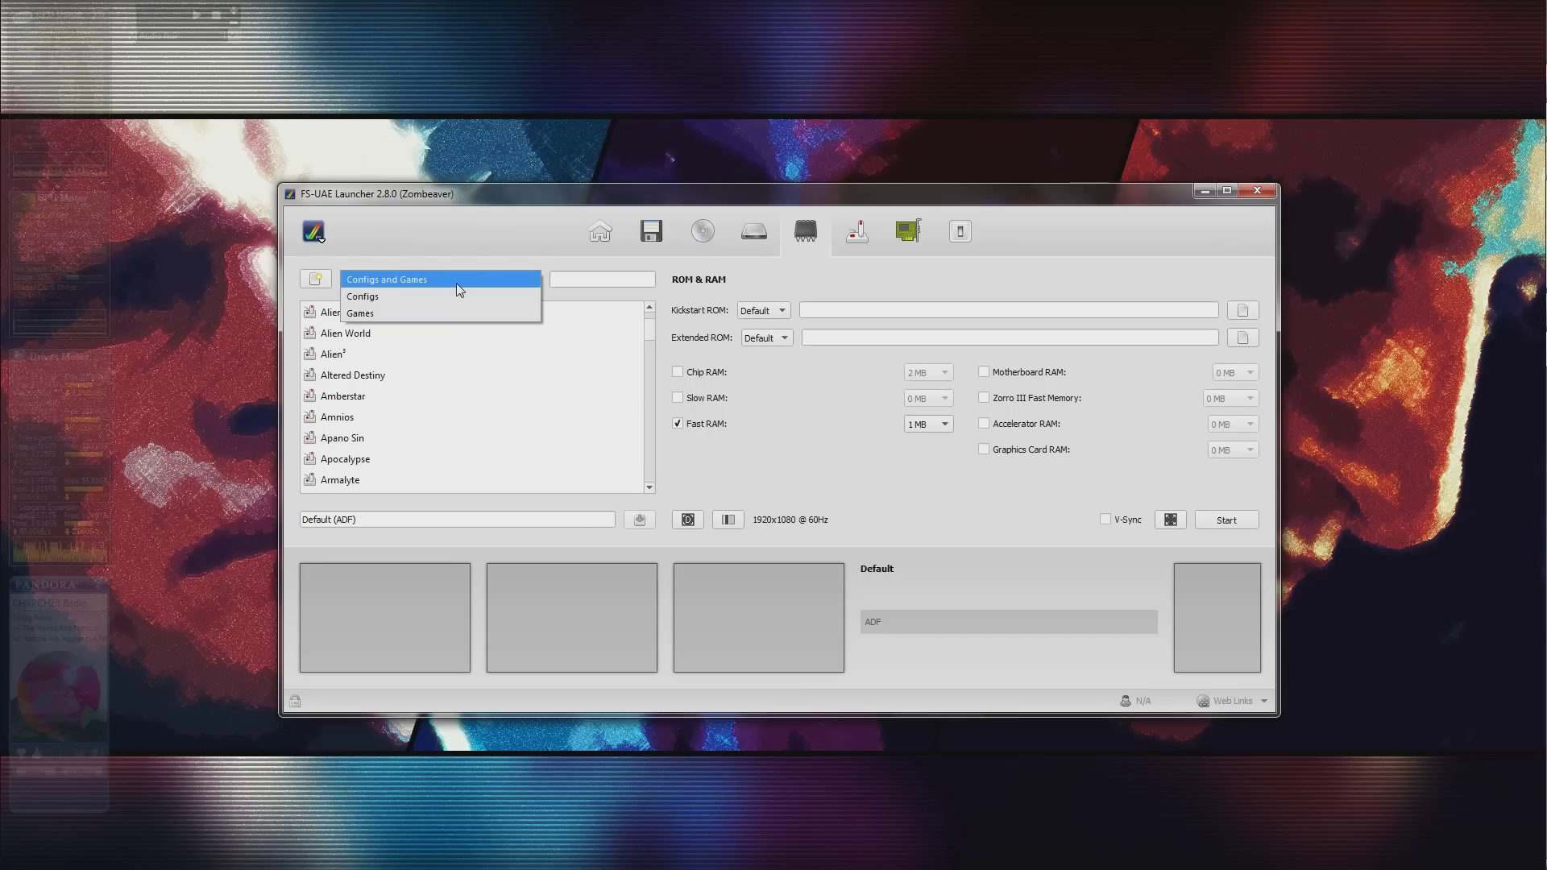
left_click(454, 295)
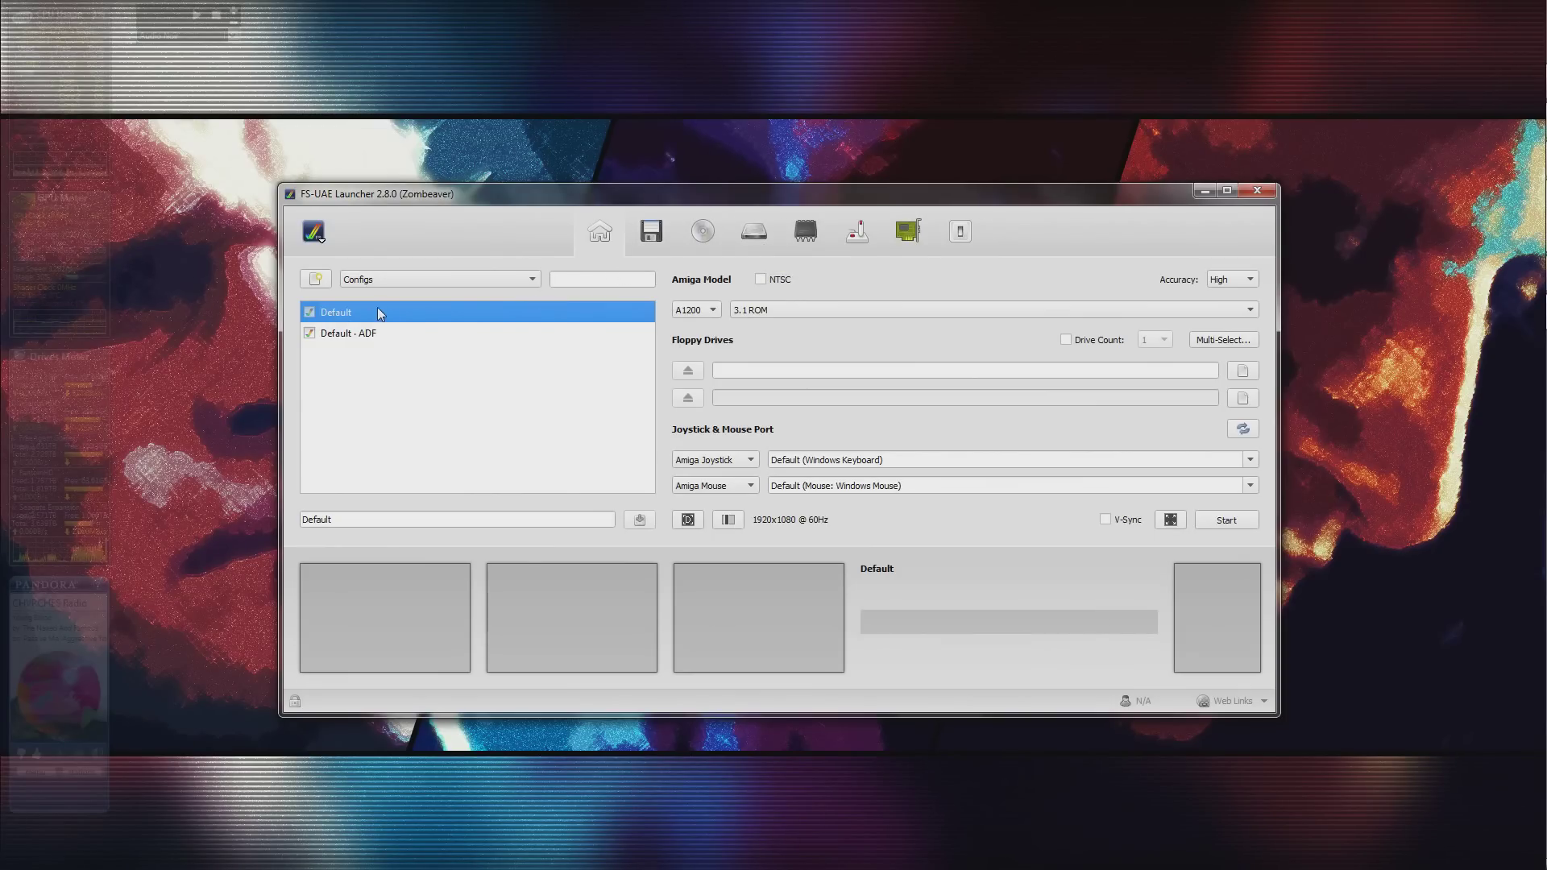
left_click(767, 238)
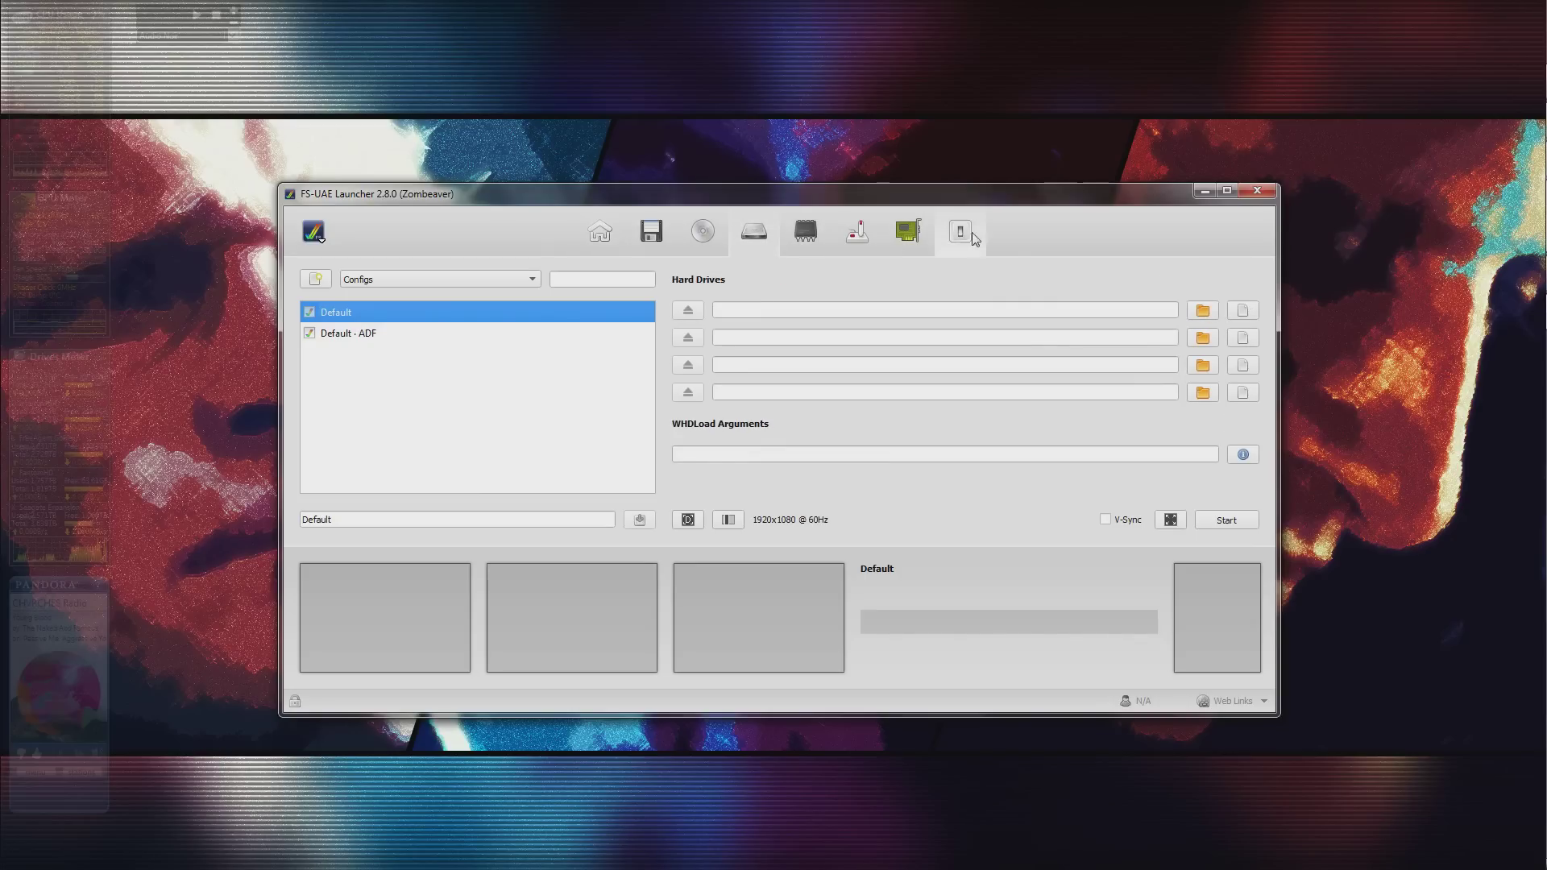
left_click(1243, 311)
left_click_drag(699, 616, 808, 610)
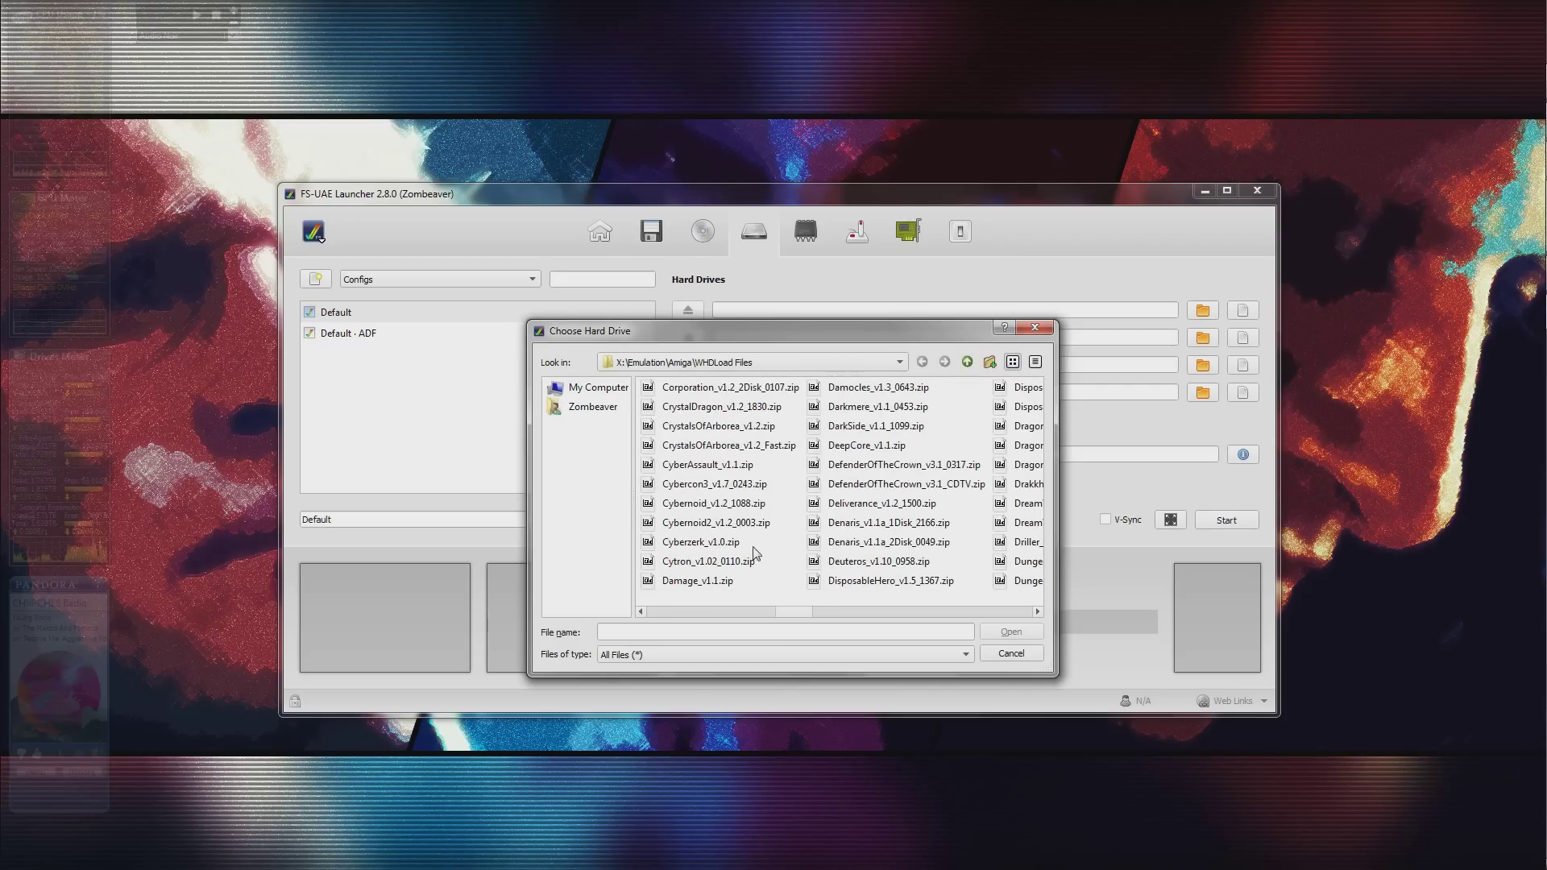
double_click(730, 467)
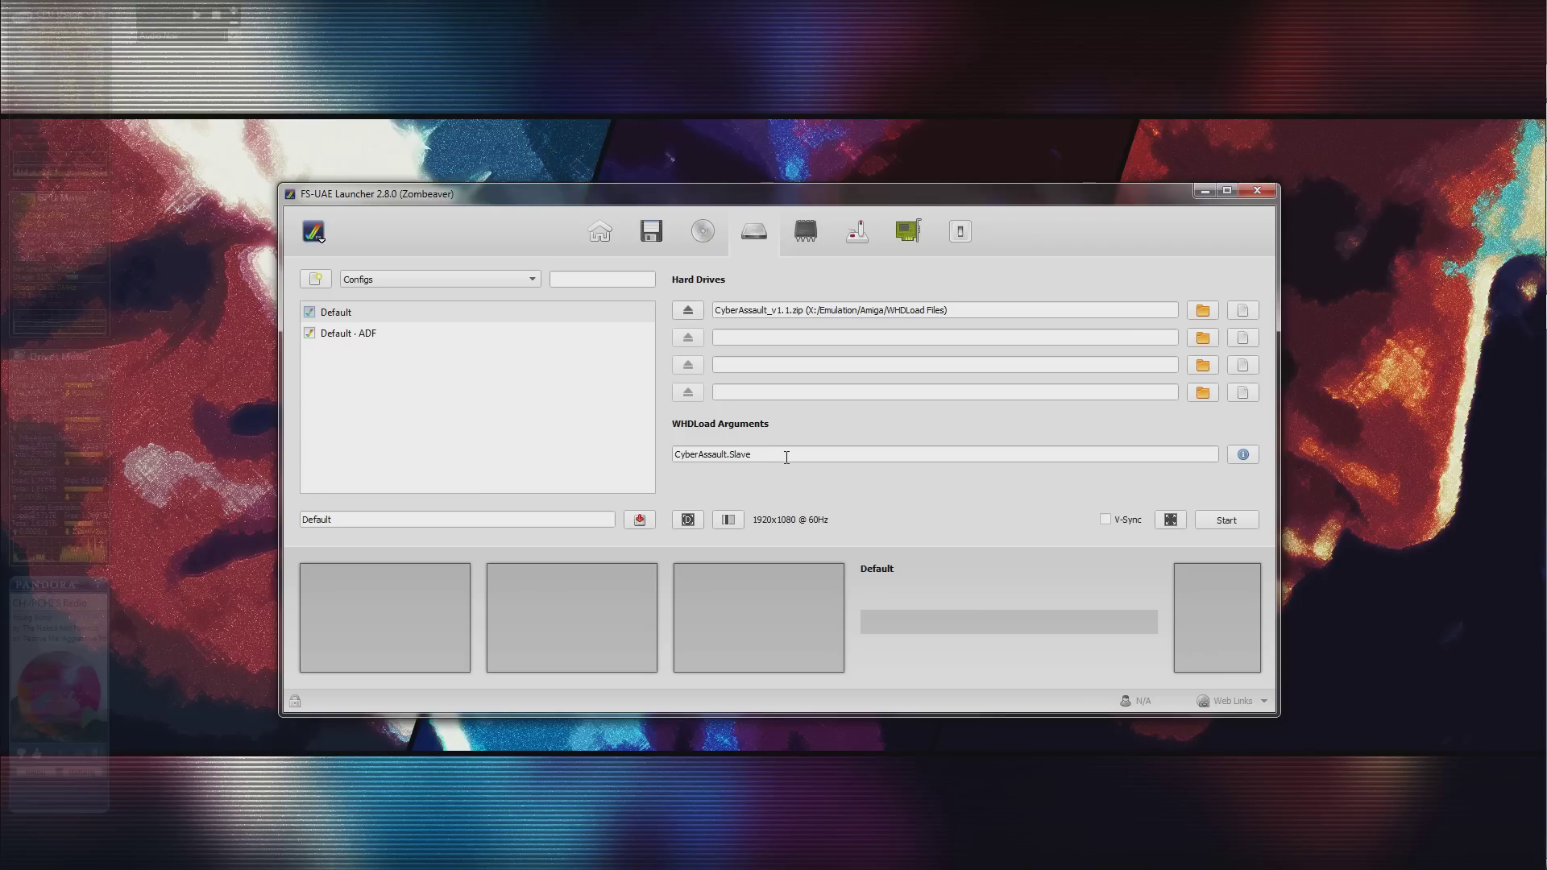
Append PRELOAD to the WHDLoad arguments after CyberAssault.Slave, and save the configuration as Cyber Assault.
left_click(787, 457)
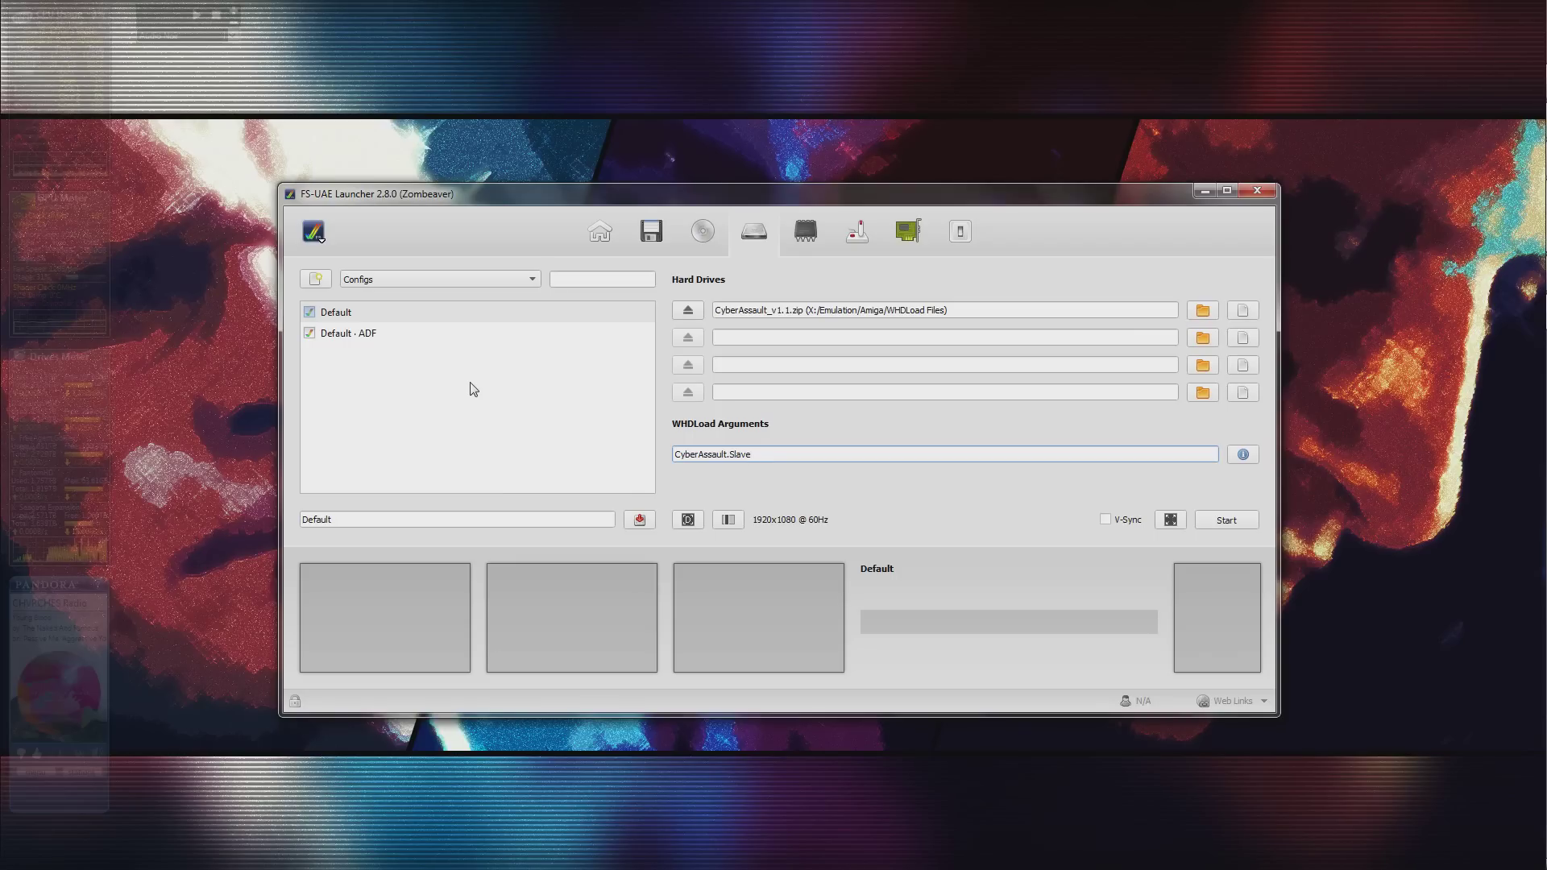
type("RELOAD")
double_click(349, 522)
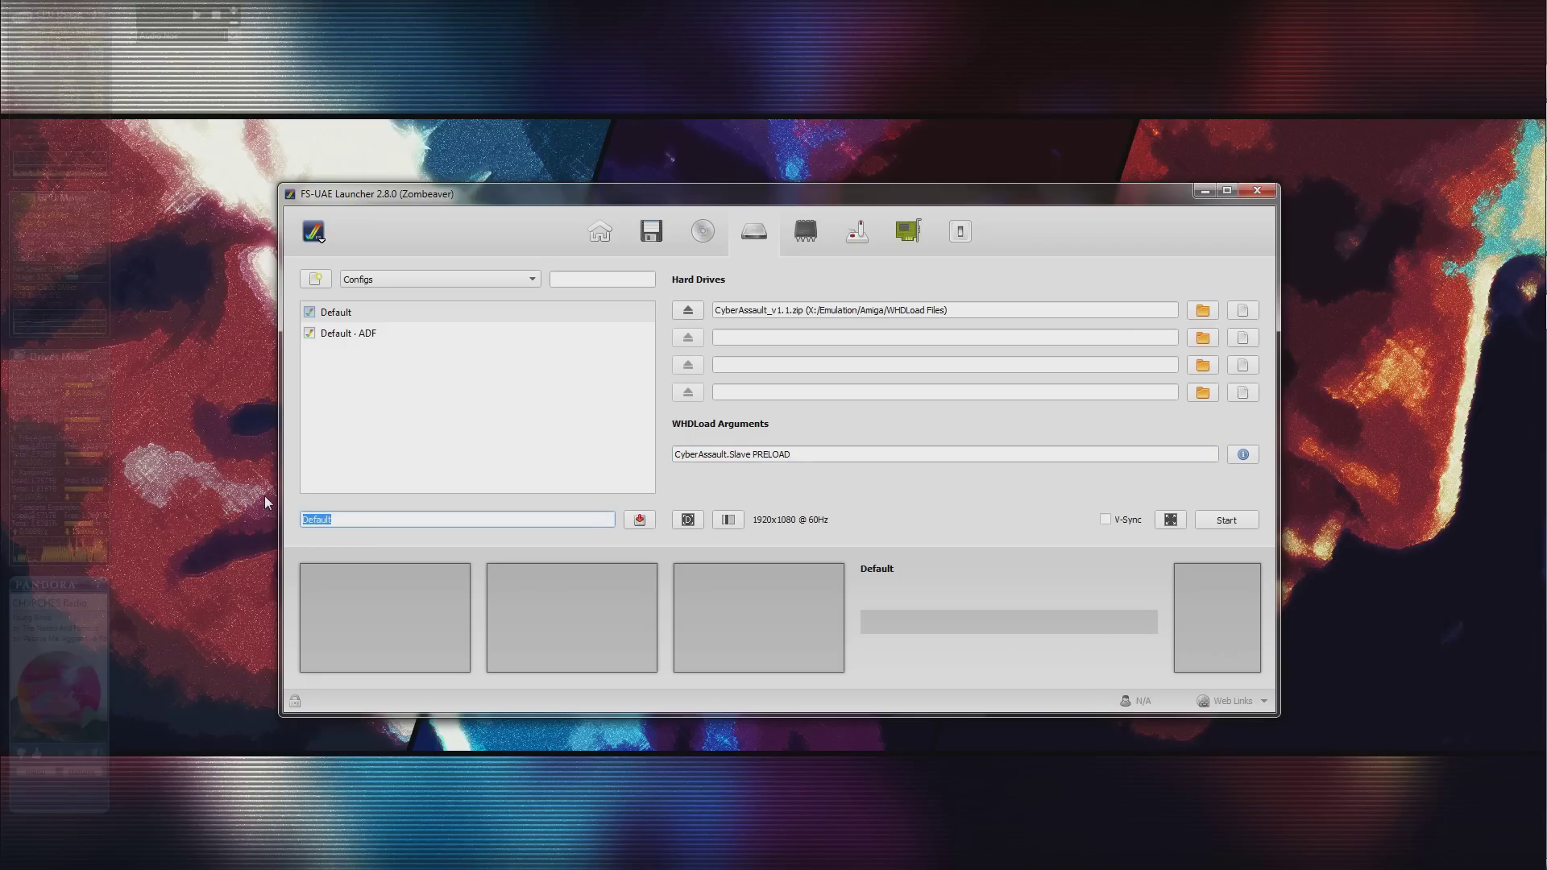
type("Cyber Assault")
left_click(640, 520)
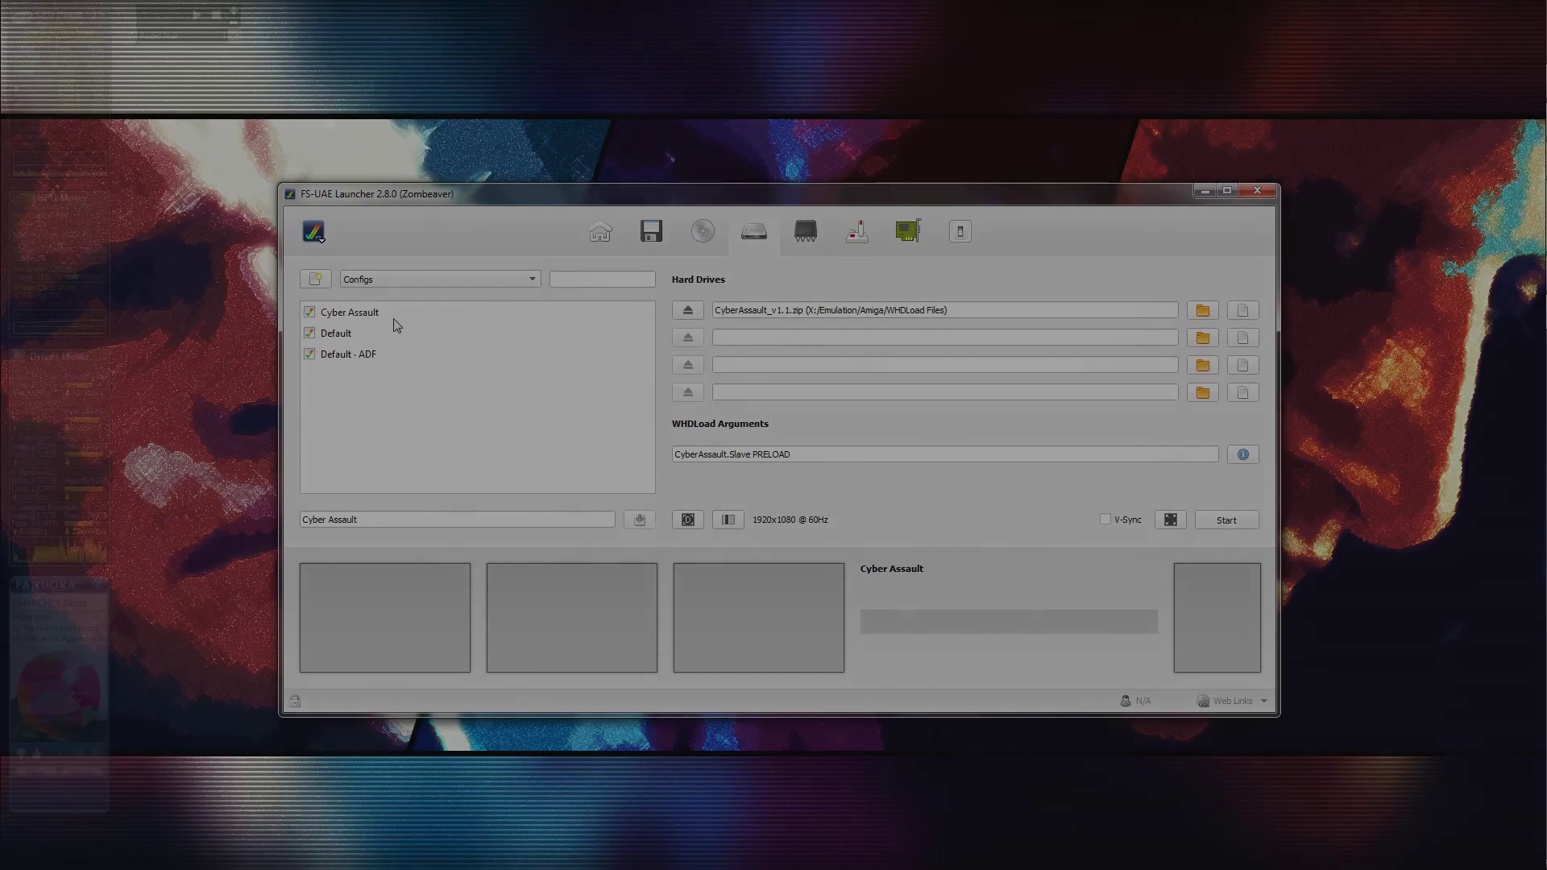
Launch the Cyber Assault configuration and move forward along the corridor in the game.
left_click(395, 313)
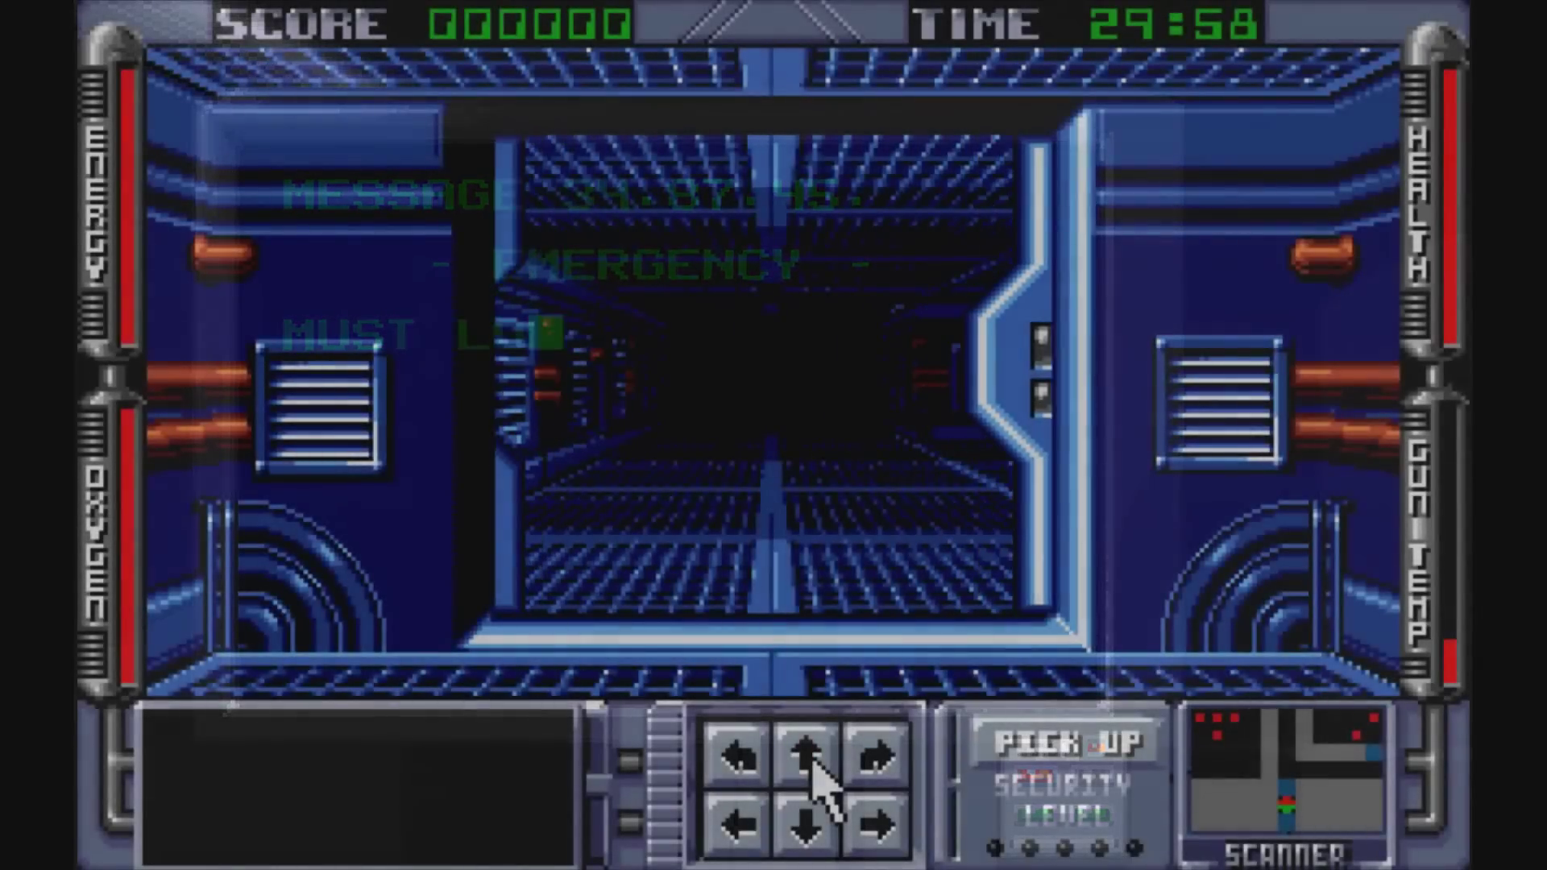
left_click(812, 767)
left_click(812, 768)
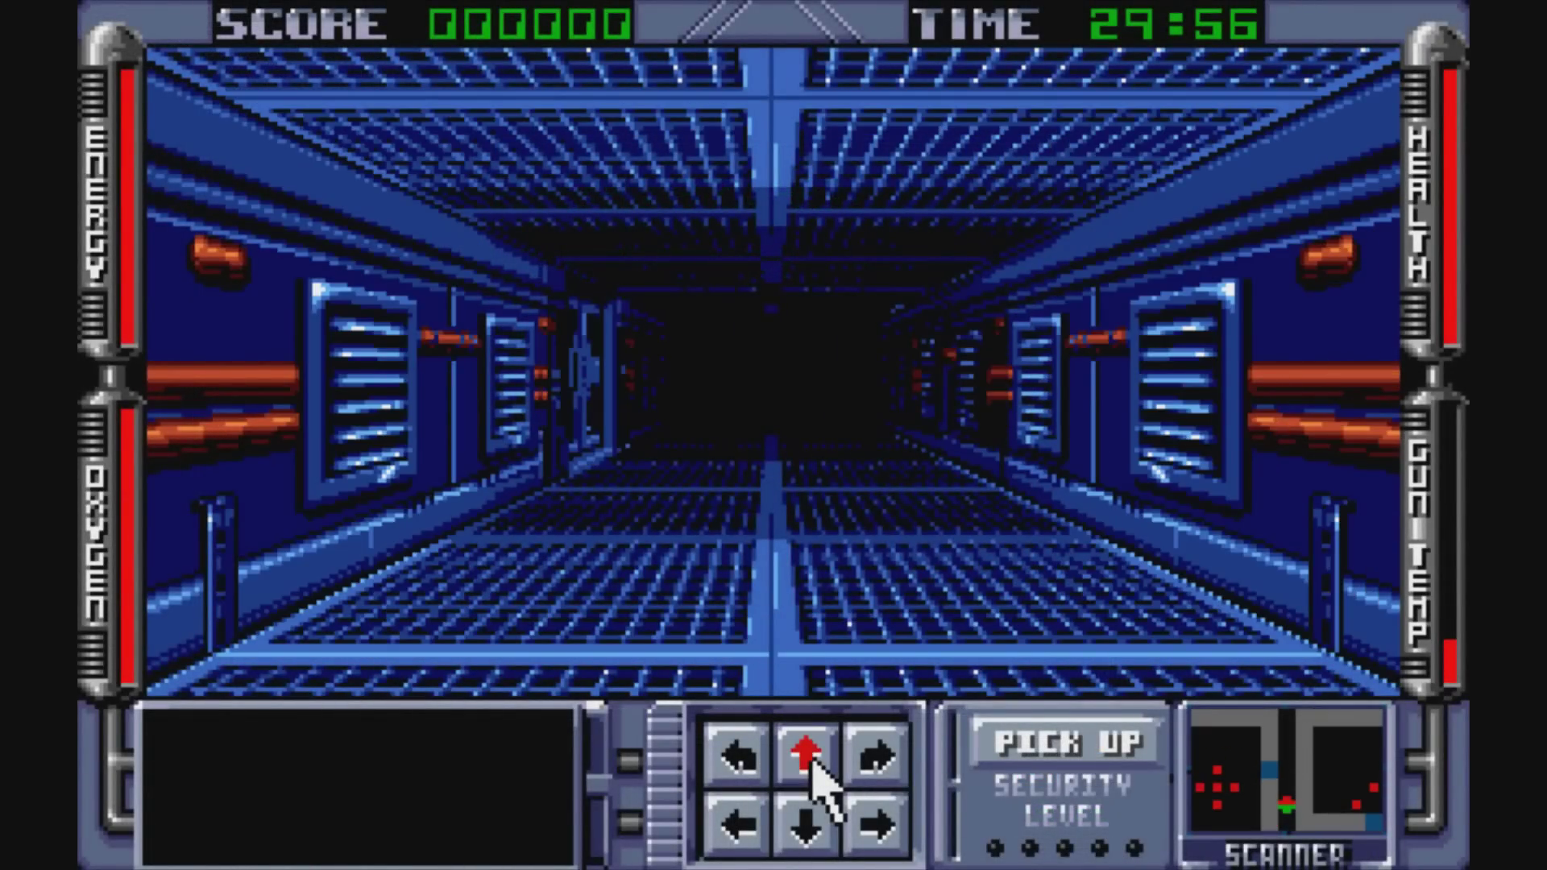
Move forward through the blue corridors, turning at the junctions, until the open room with enemies is reached.
left_click(812, 767)
left_click(813, 767)
left_click(812, 767)
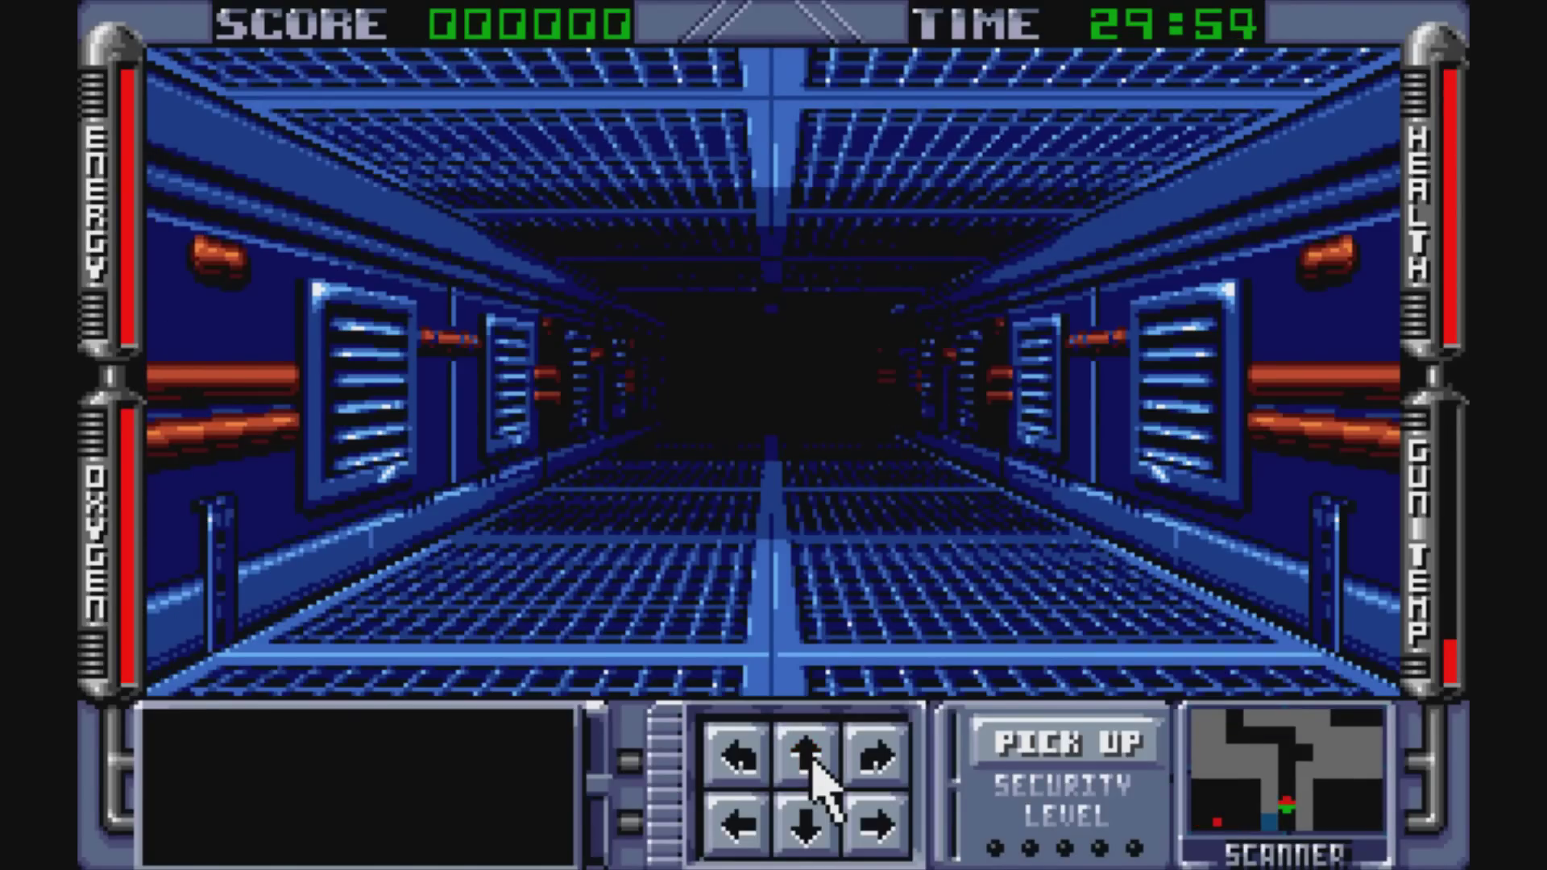
left_click(812, 767)
left_click(813, 767)
left_click(812, 767)
key("Left")
key("Left")
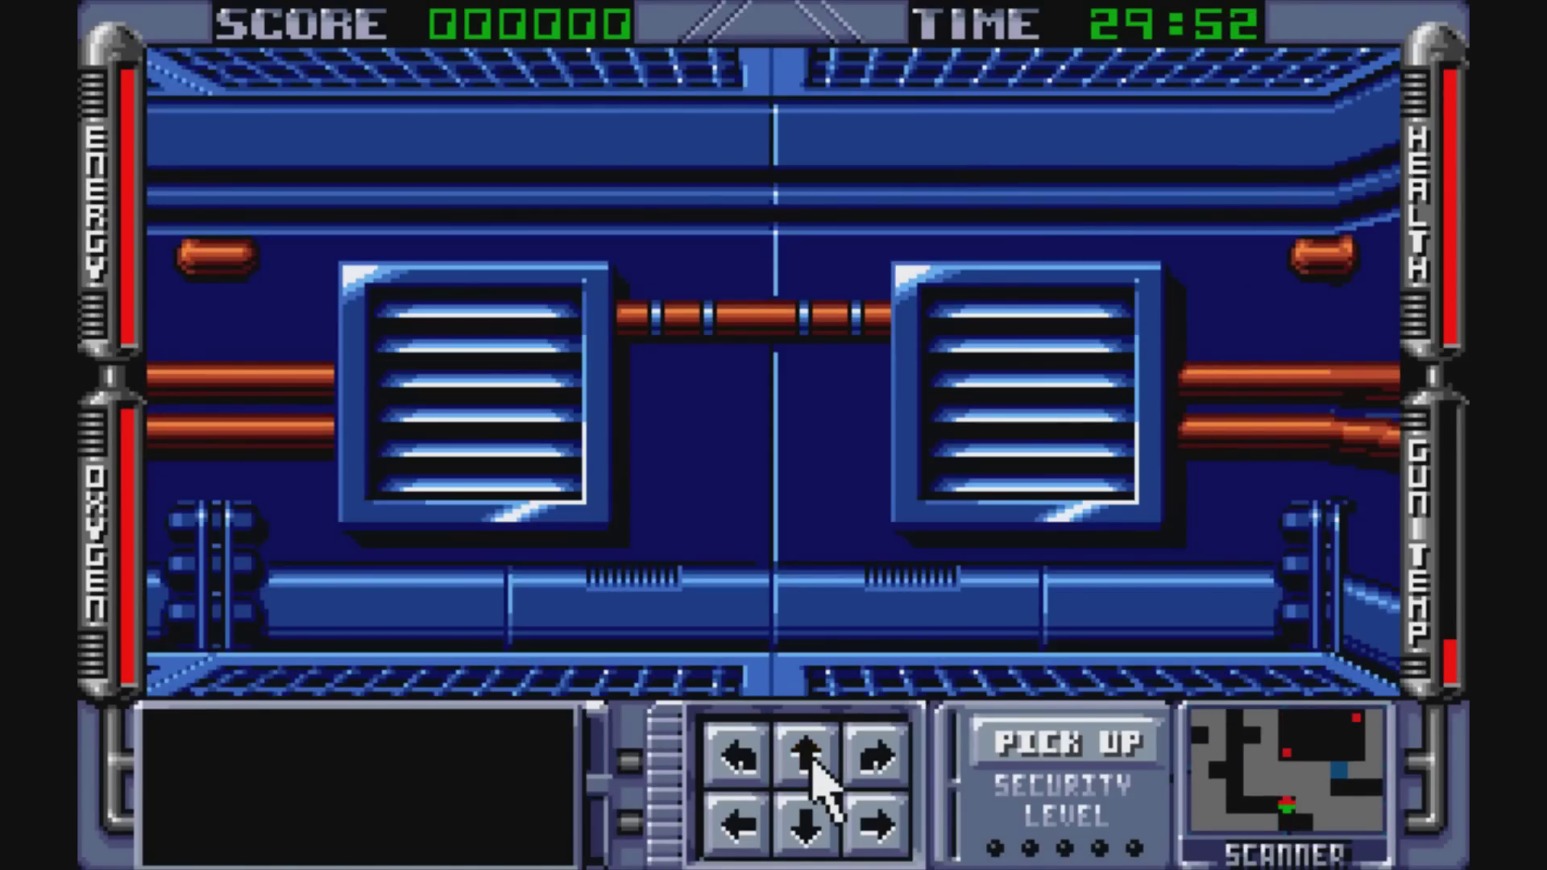
left_click(812, 767)
key("Left")
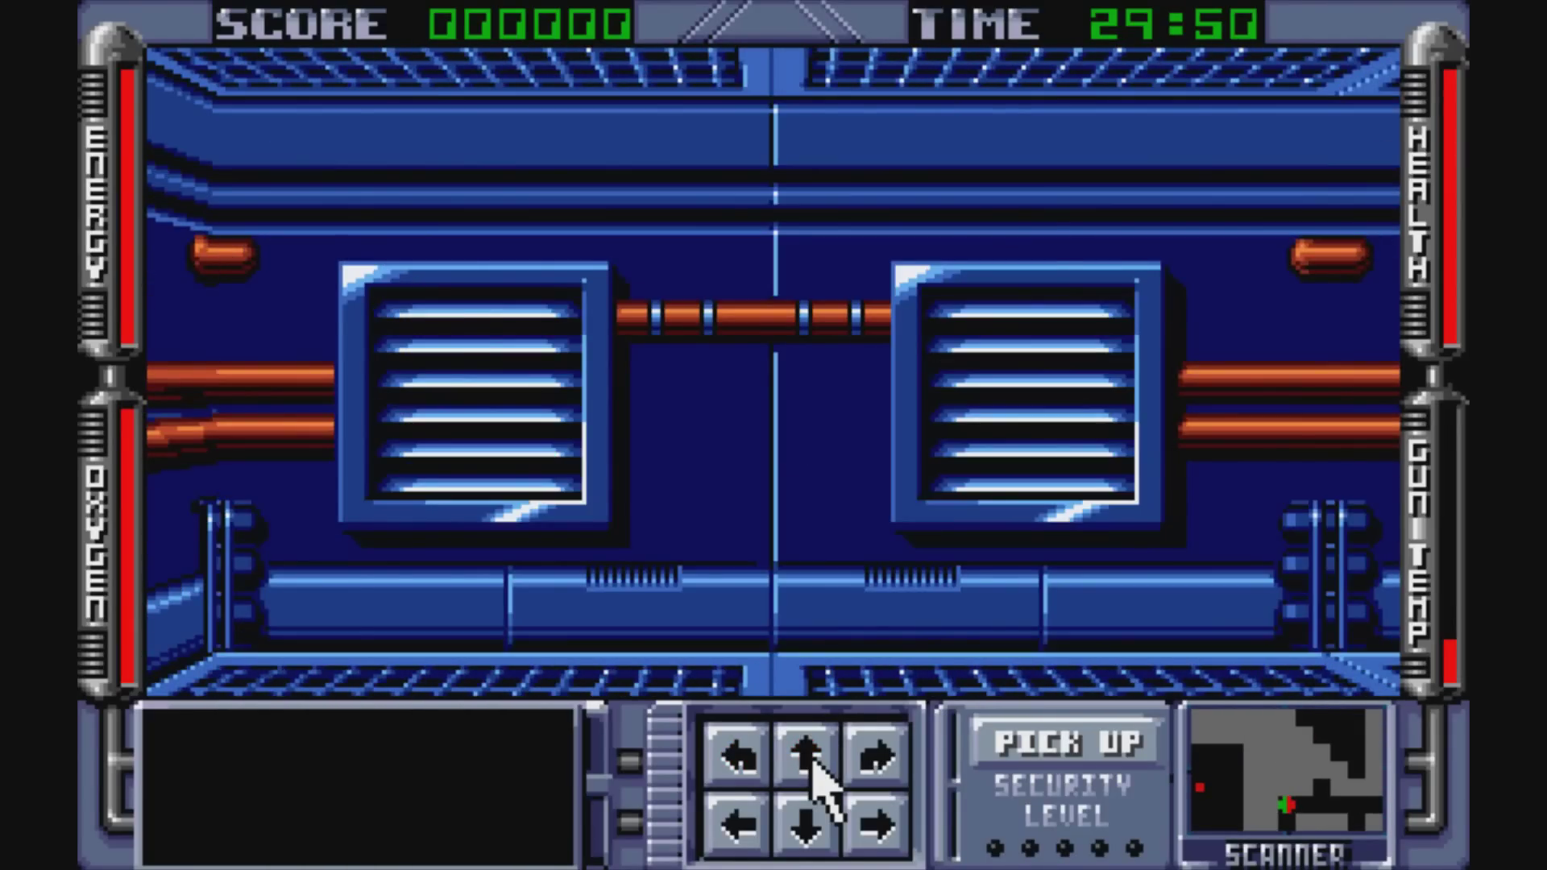
key("Left")
left_click(812, 763)
left_click(812, 764)
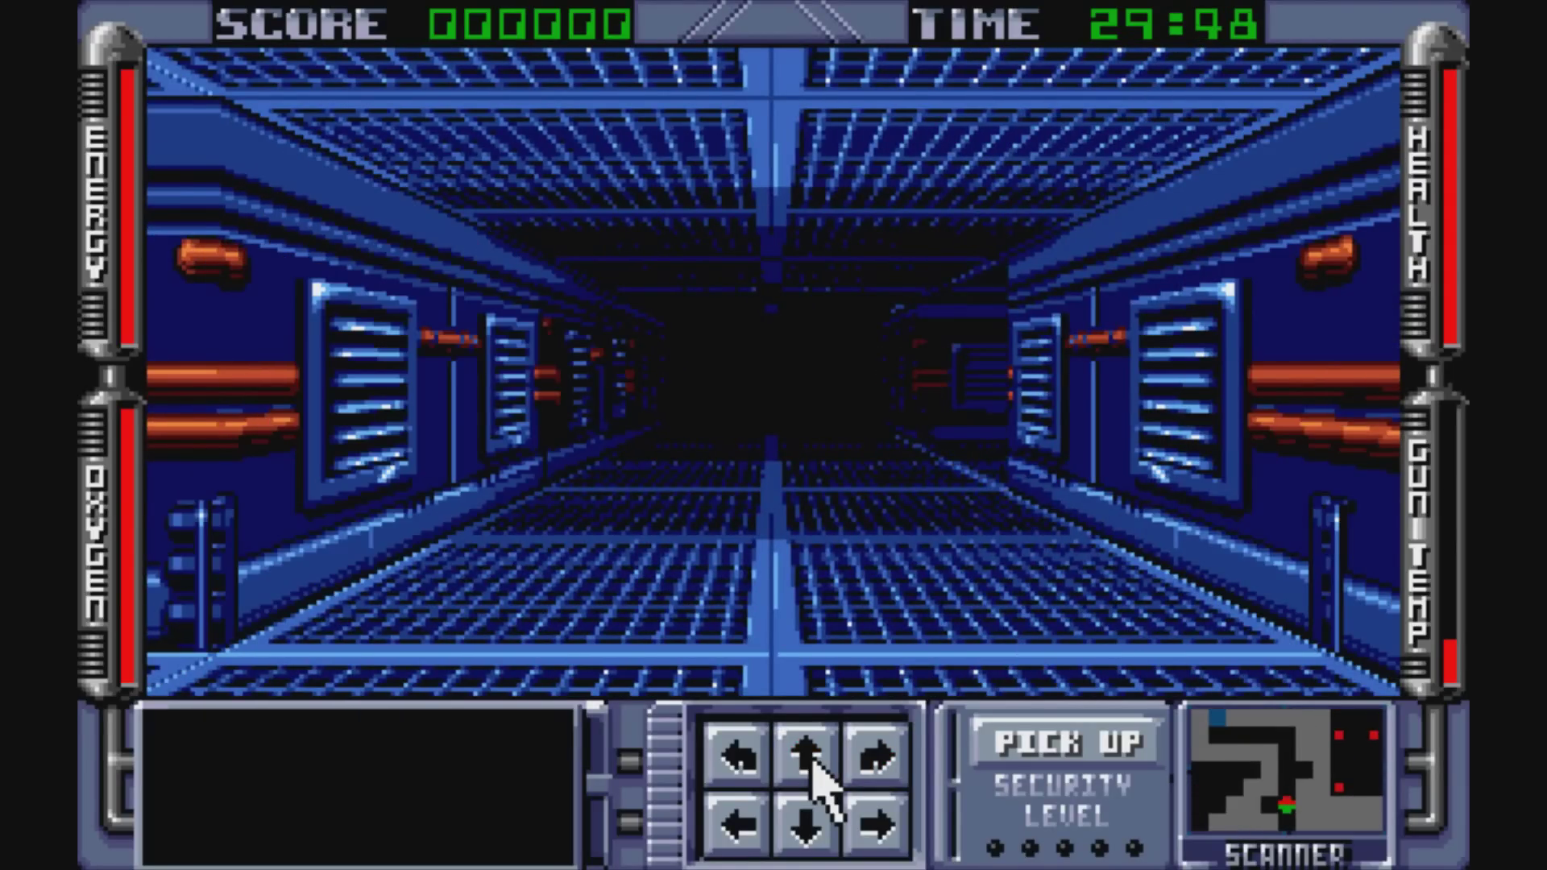
left_click(812, 767)
left_click(812, 767)
left_click(812, 767)
key("Left")
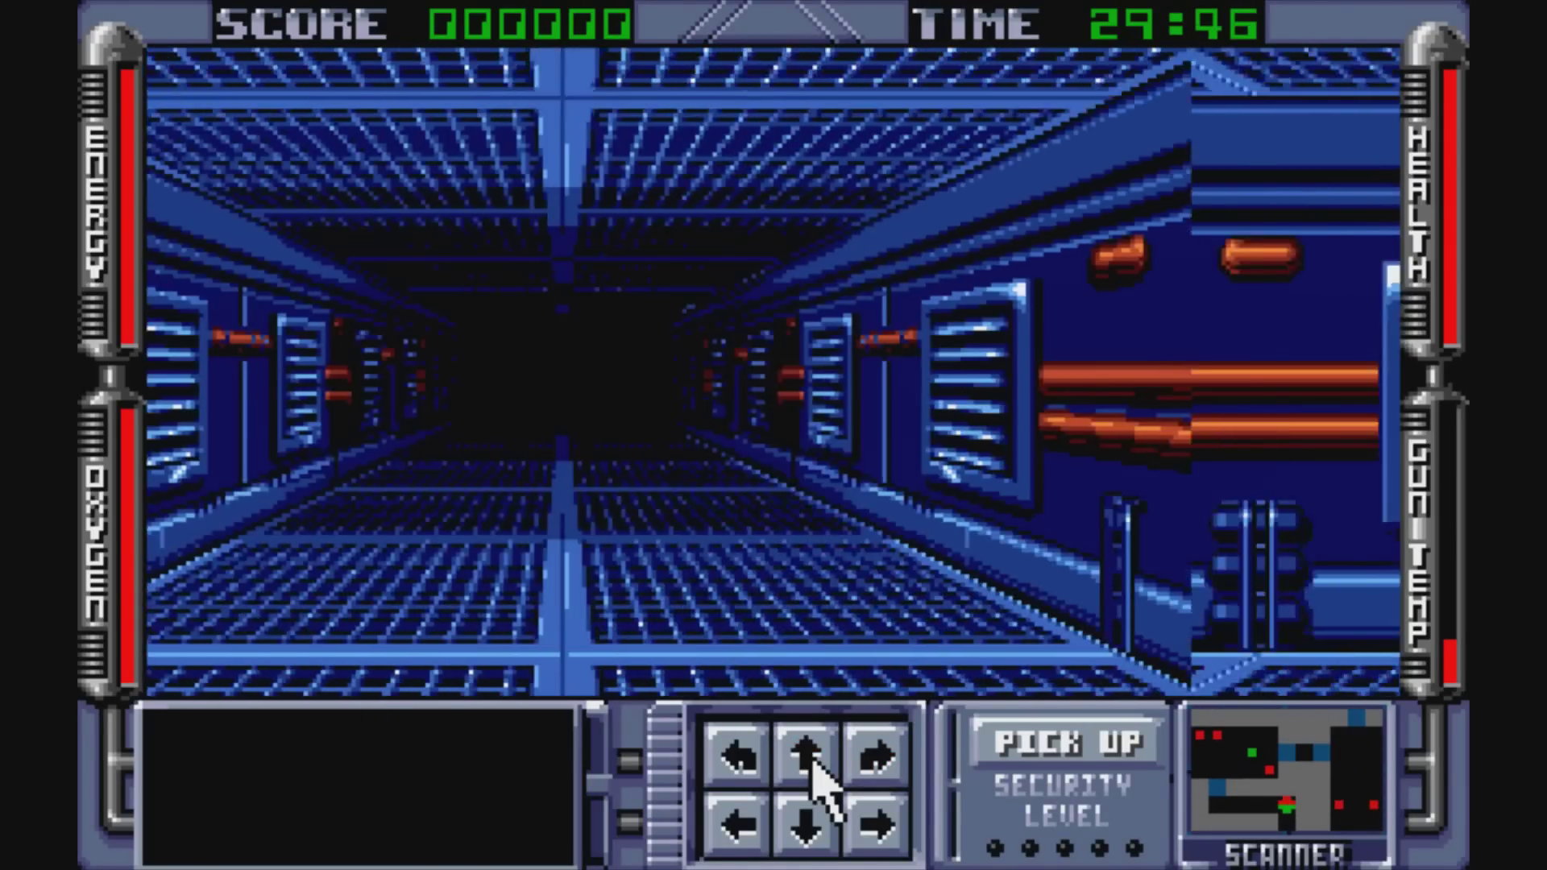
left_click(813, 766)
left_click(812, 765)
key("Right")
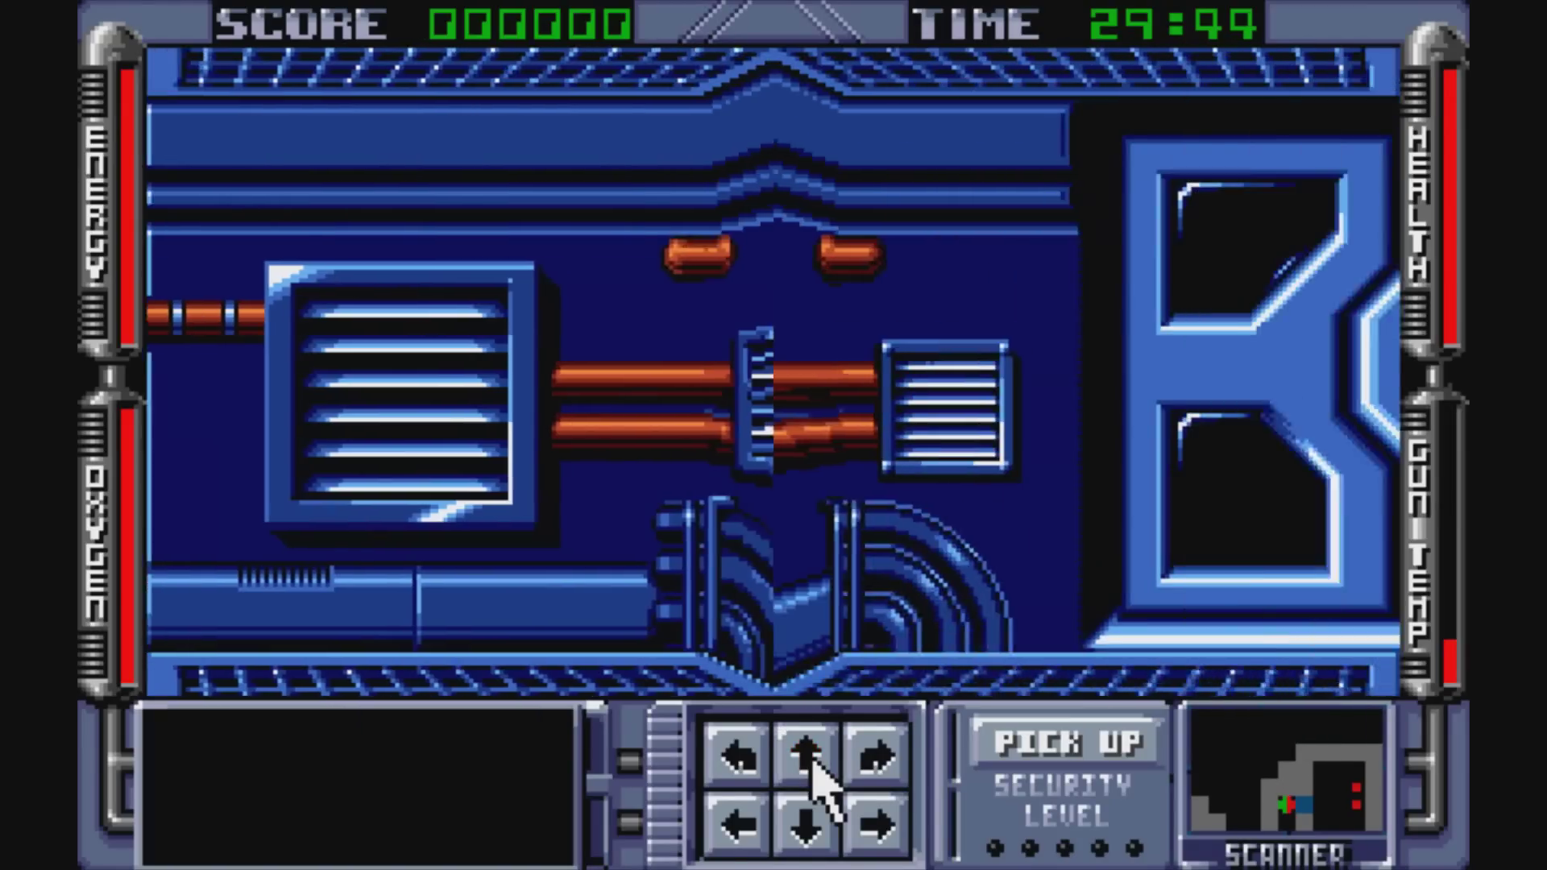
left_click(812, 765)
left_click(813, 767)
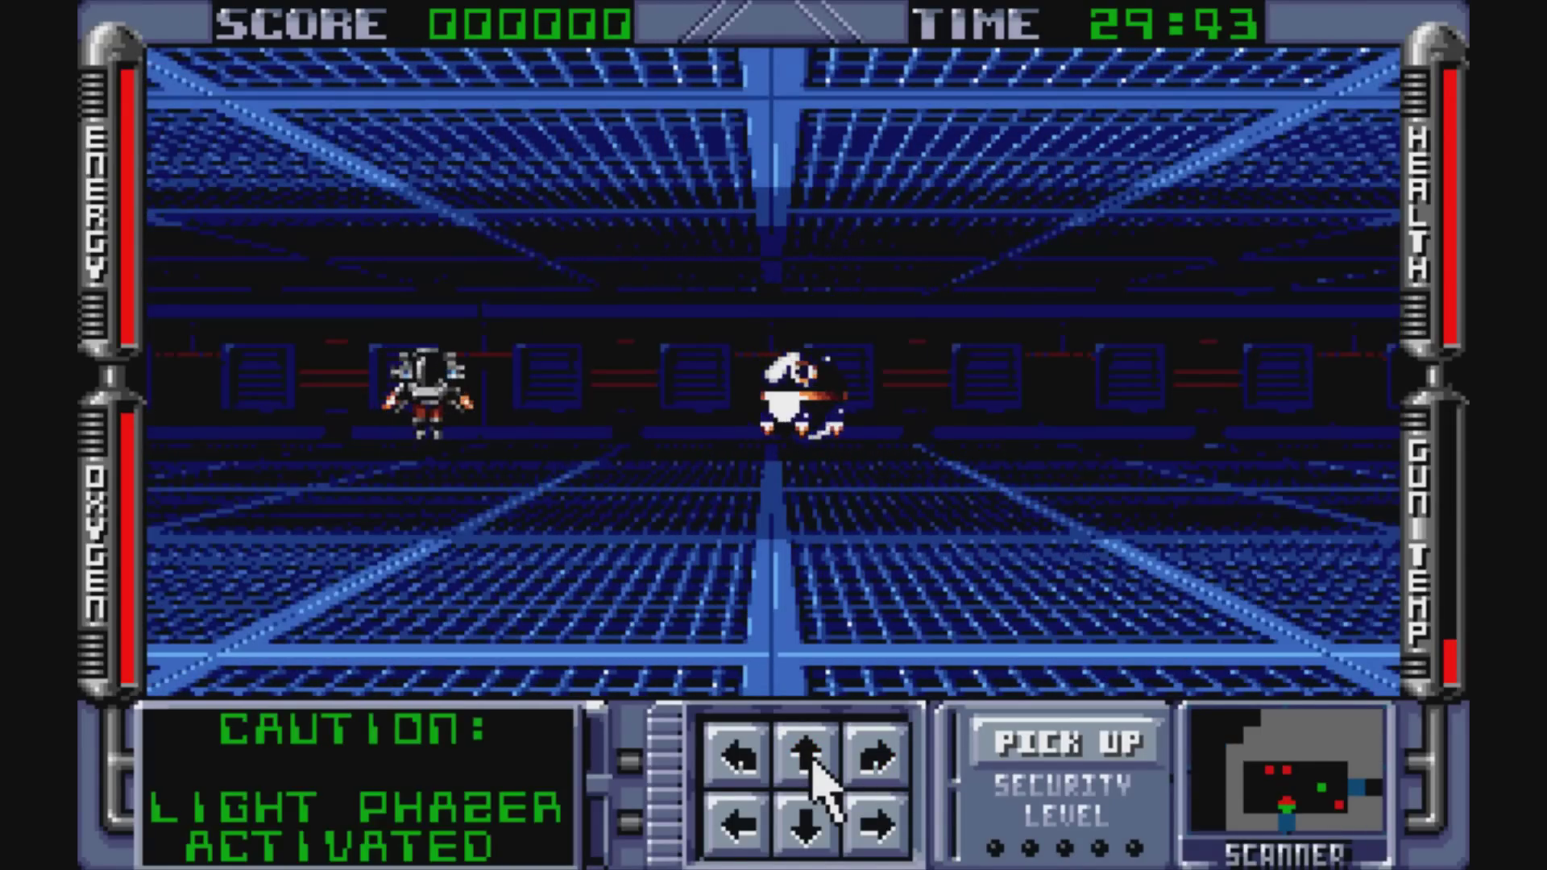
Shoot the flying drone and armoured enemies in the open room, turning to face the remaining ones.
left_click(849, 418)
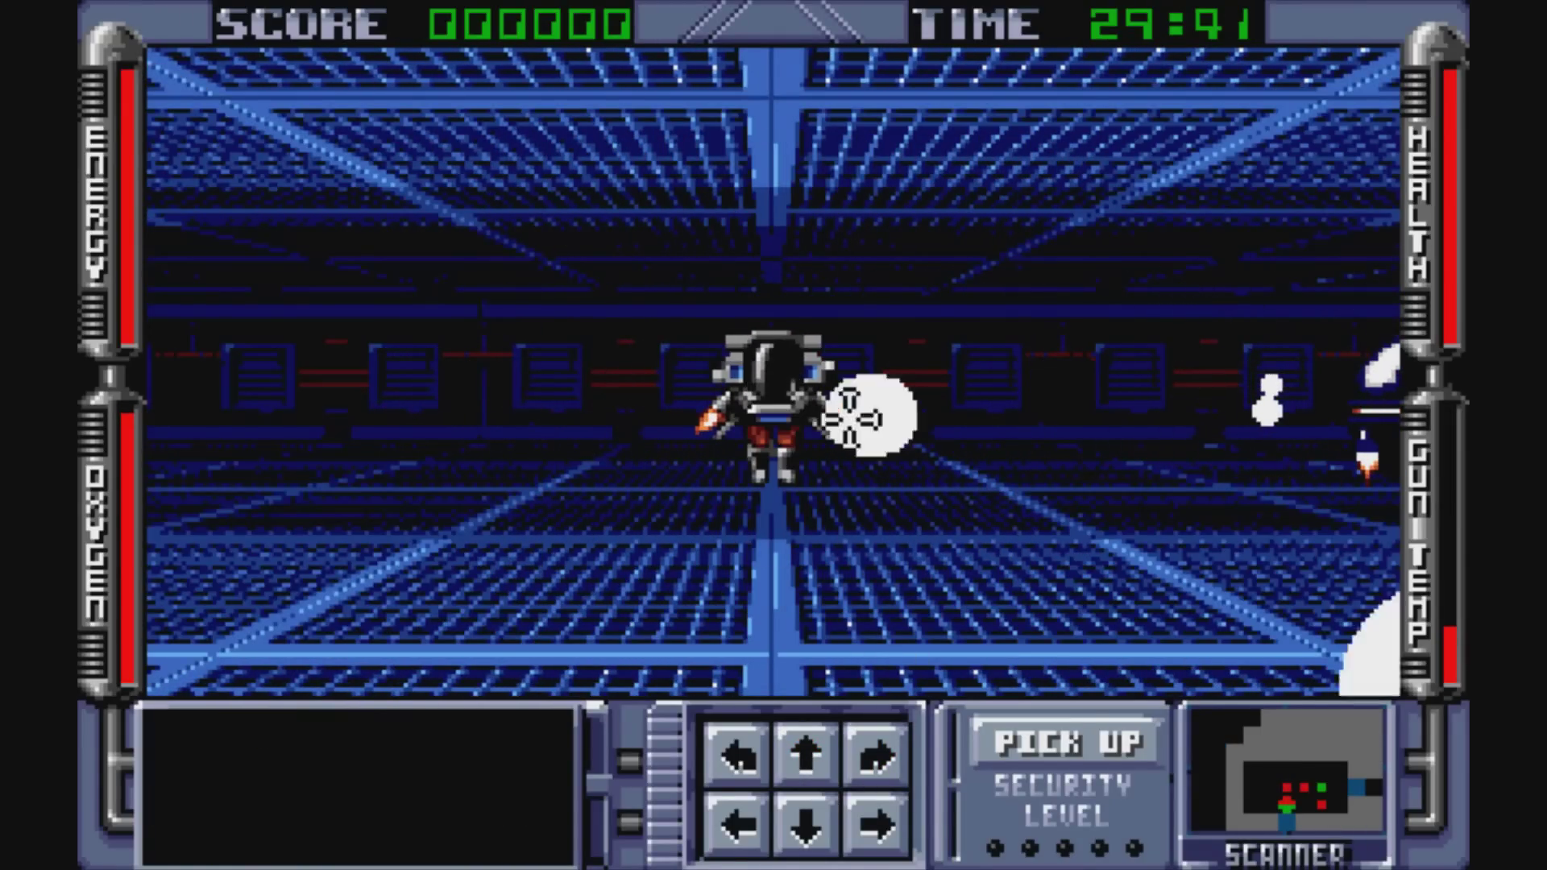
left_click(726, 397)
left_click(780, 377)
left_click(775, 378)
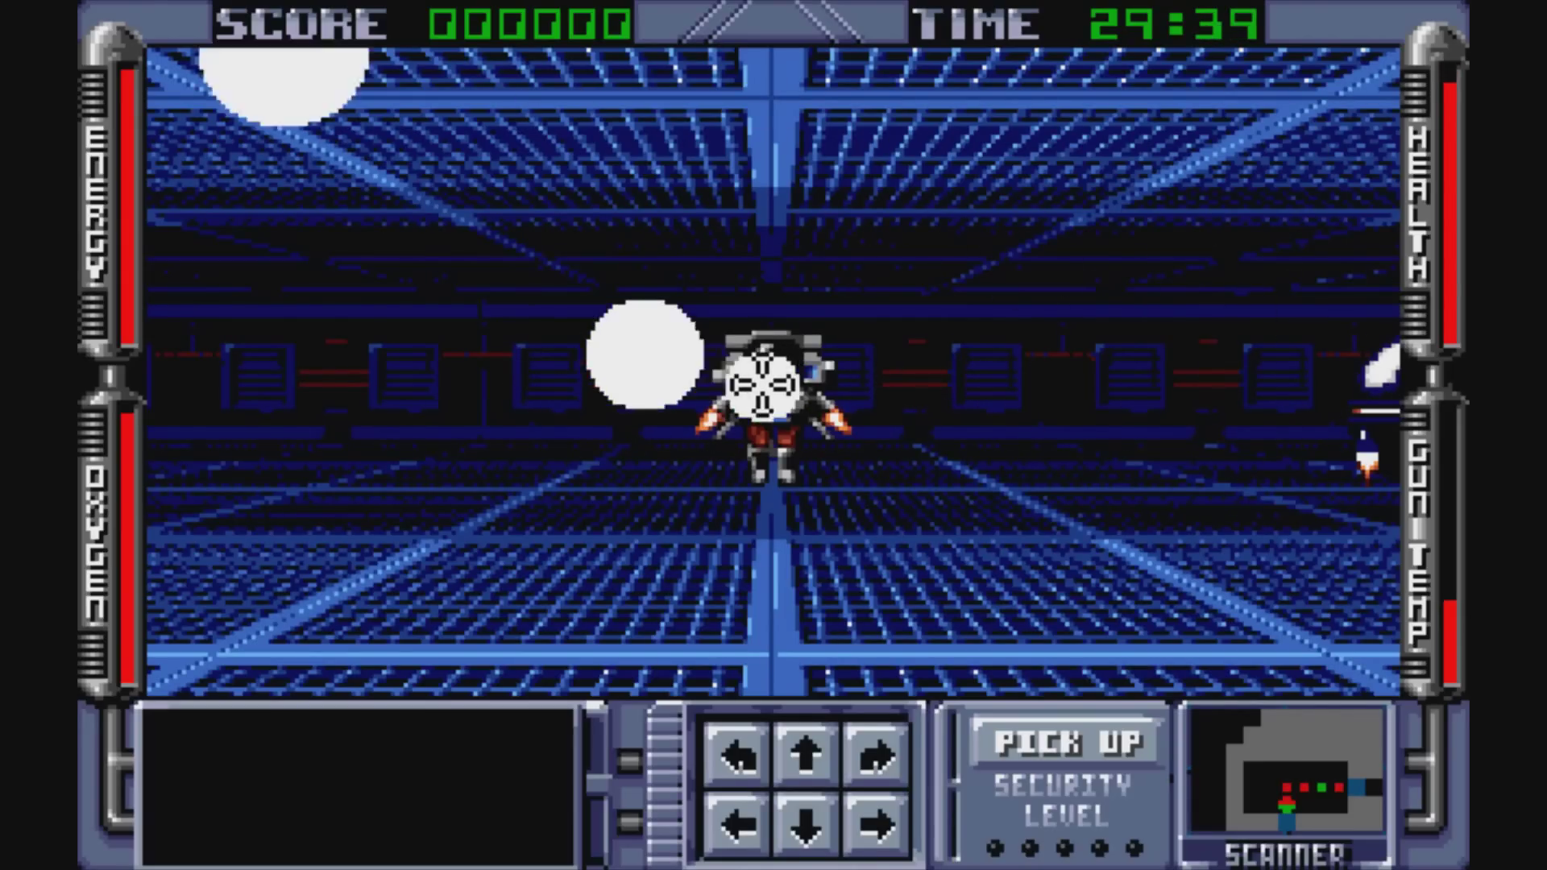
left_click(760, 382)
left_click(759, 383)
key("Right")
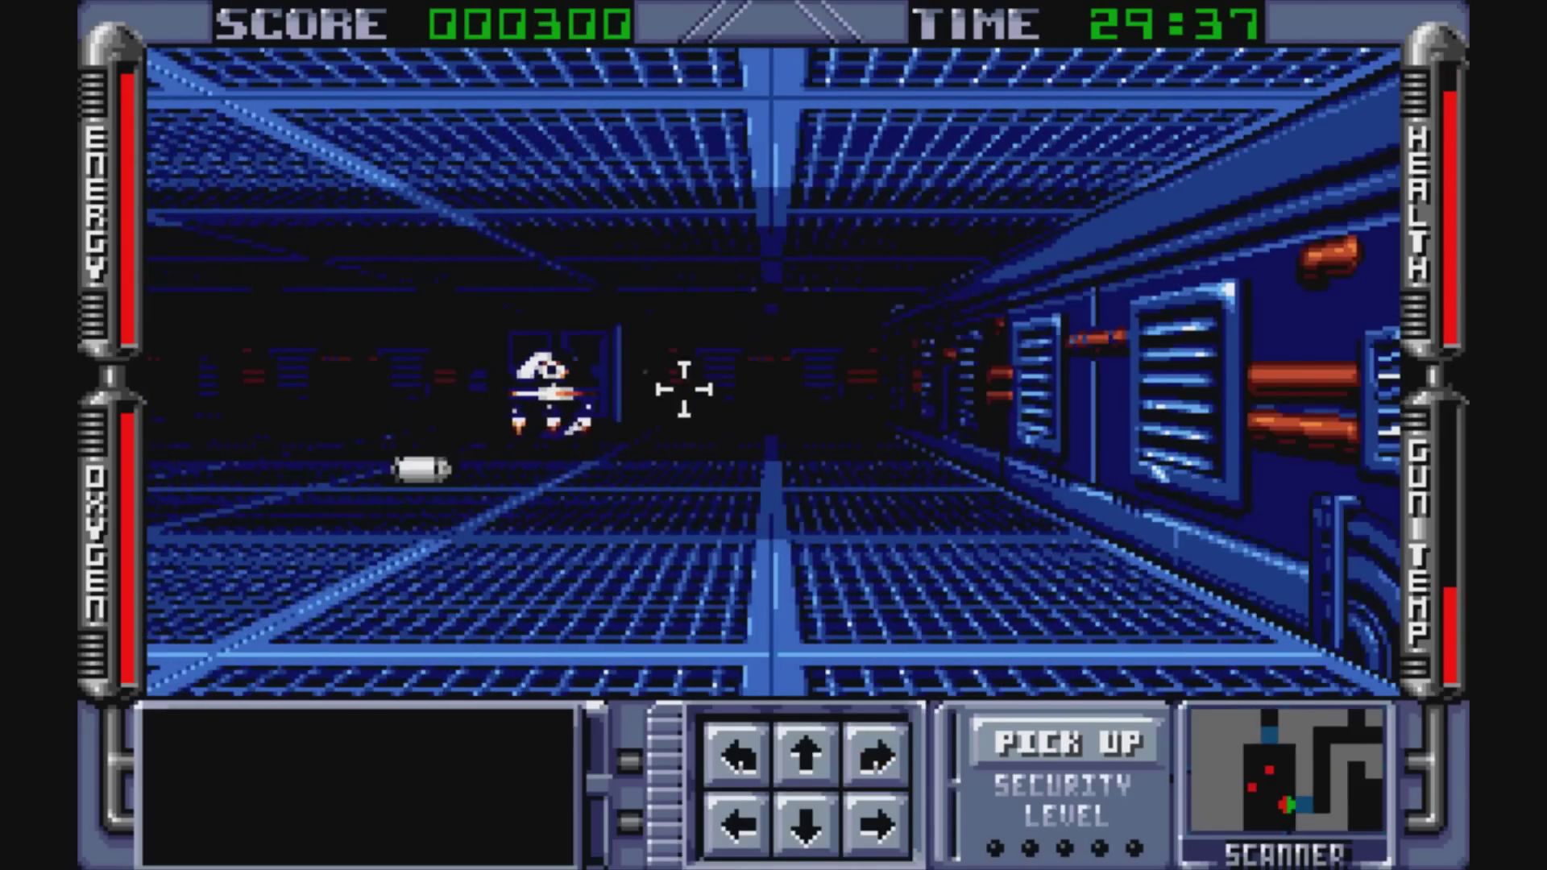
key("Left")
key("Right")
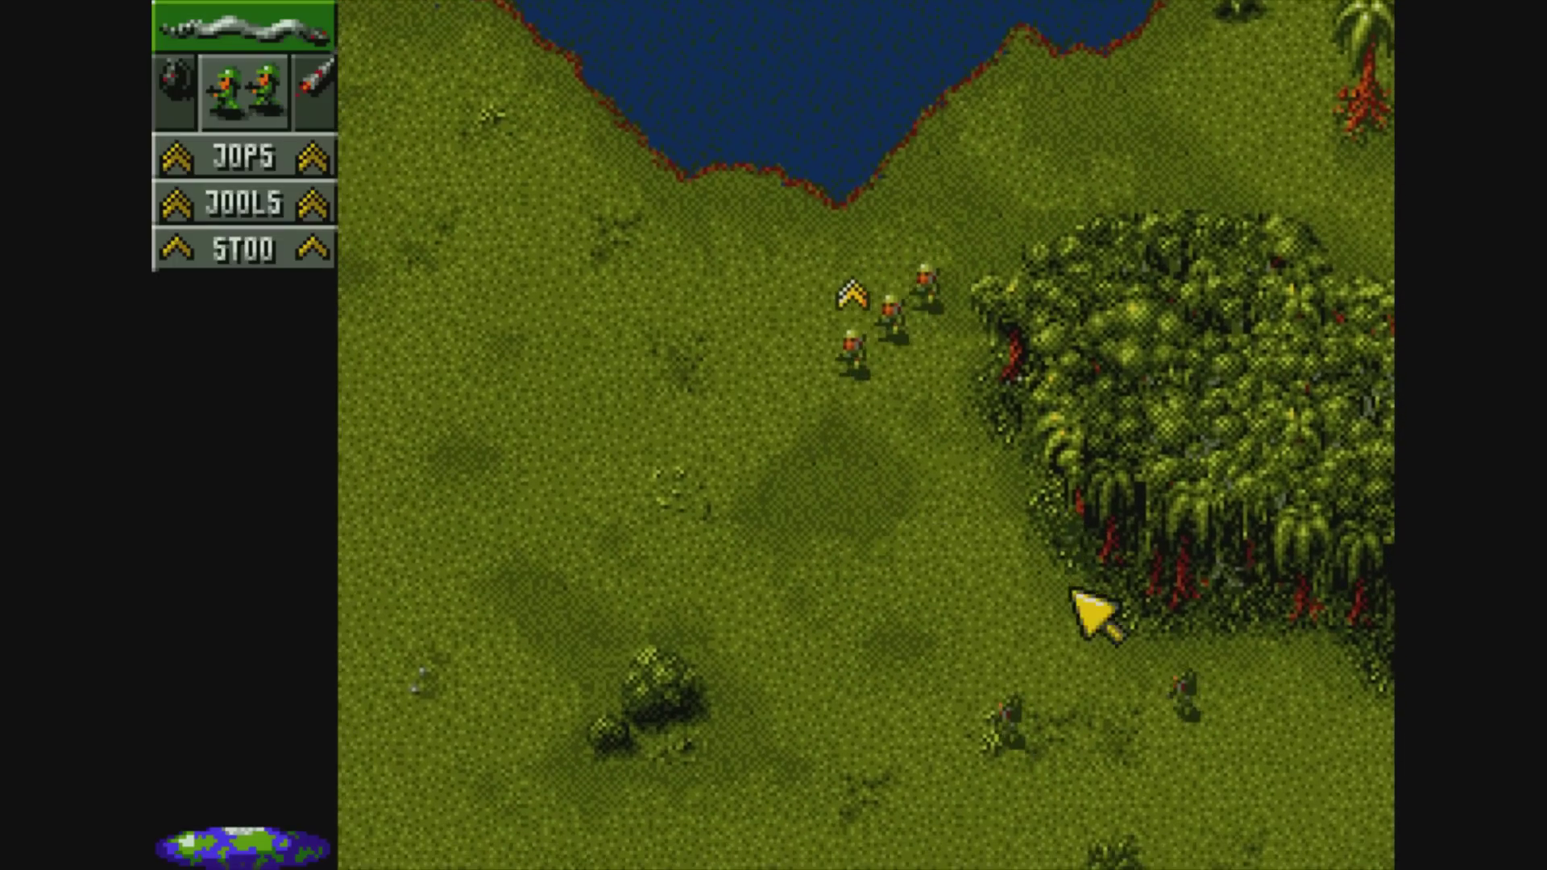
right_click(977, 497)
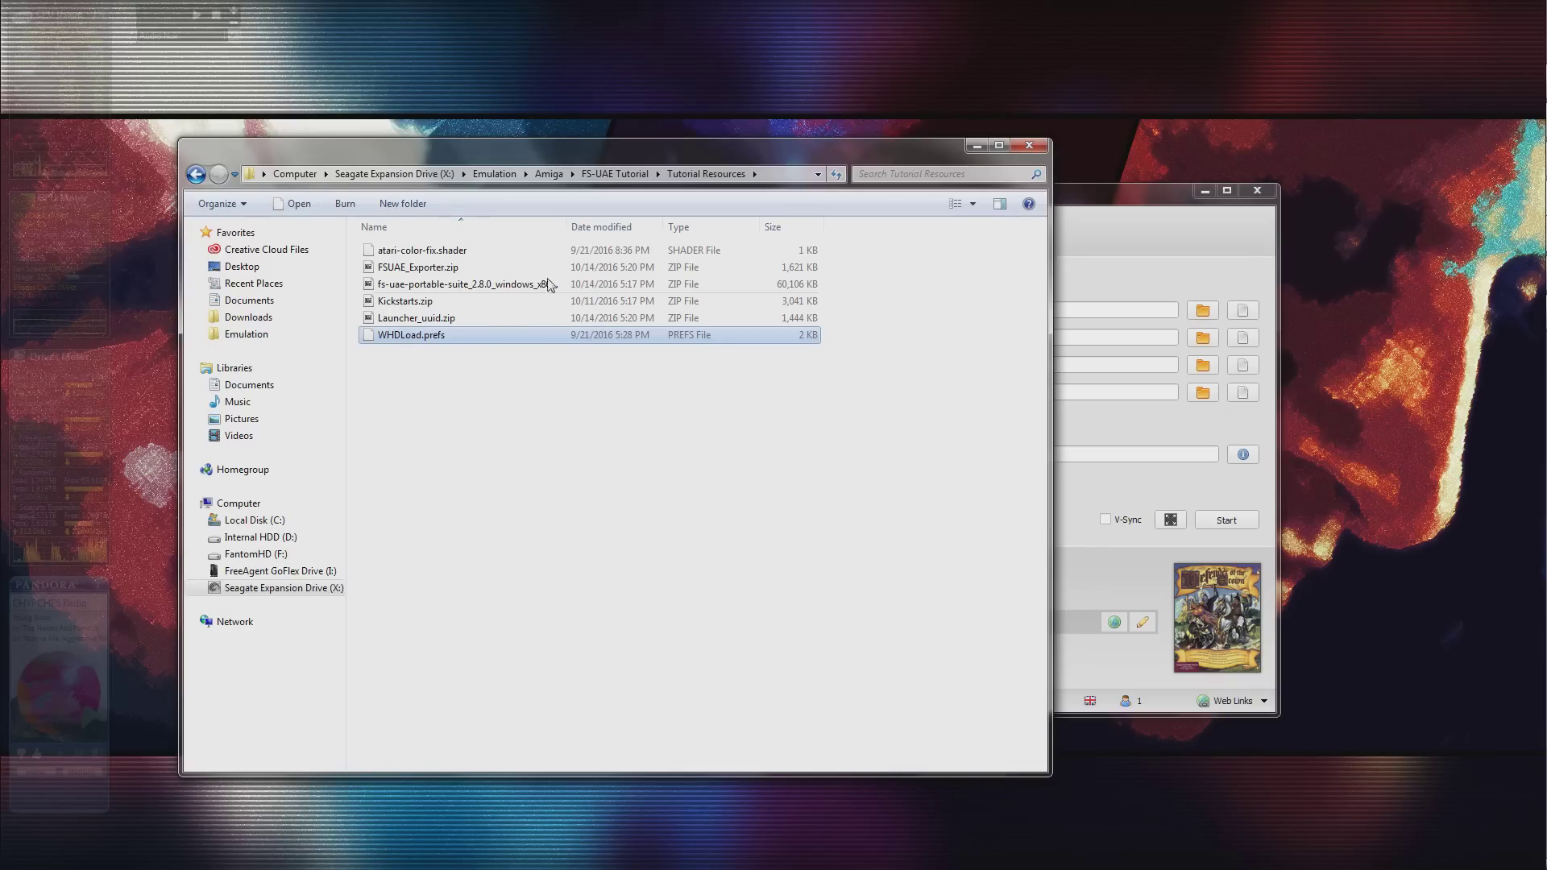
Copy WHDLoad.prefs from Tutorial Resources into the FS-UAE Tutorial folder.
left_click(615, 173)
left_click(489, 552)
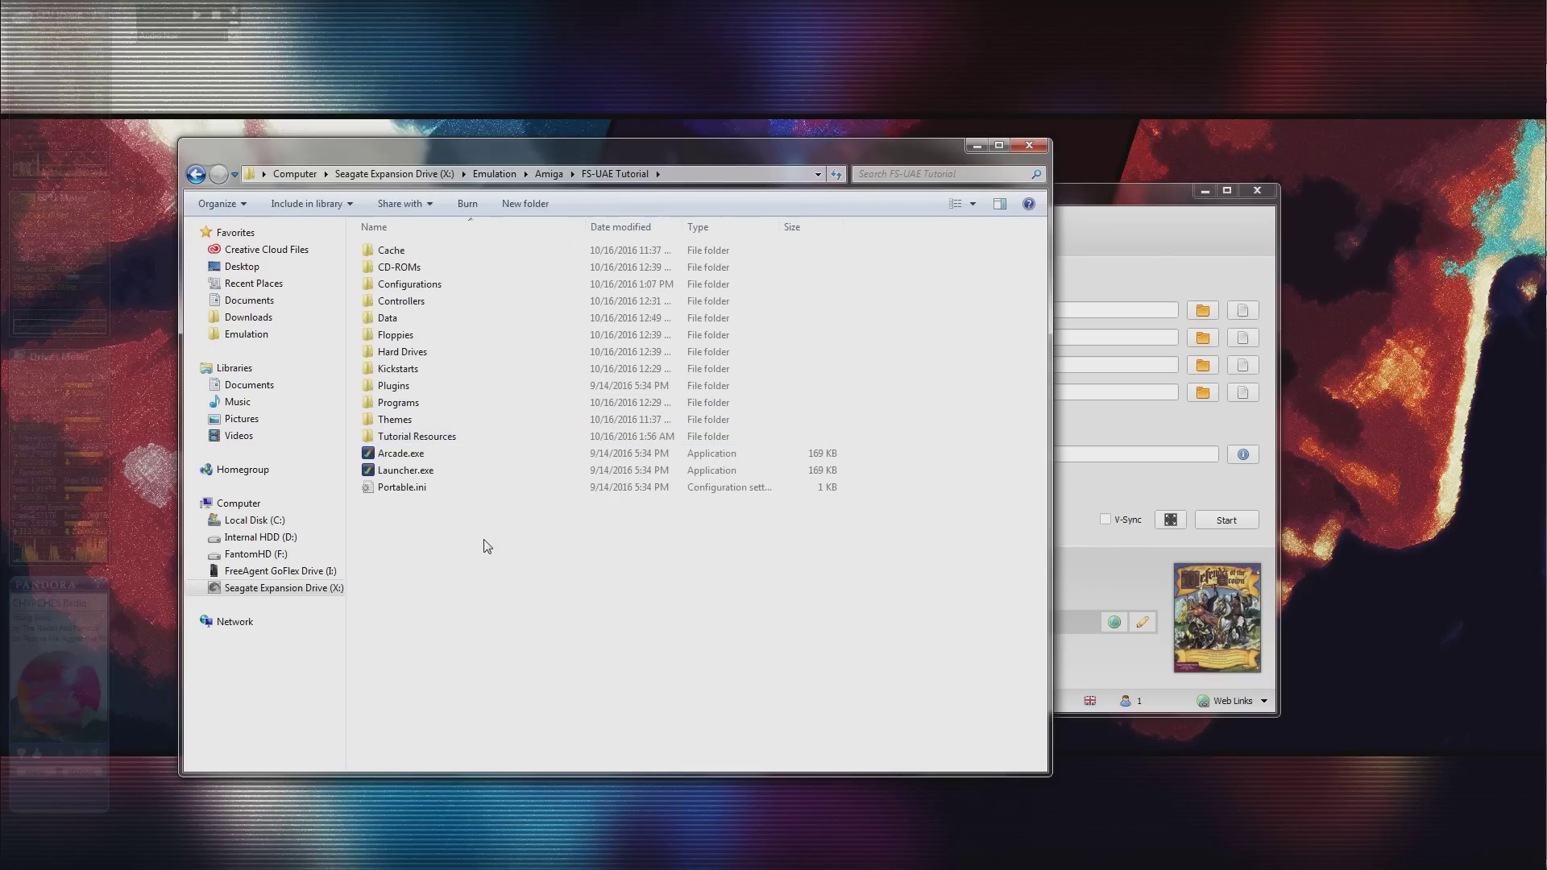
key("ctrl+v")
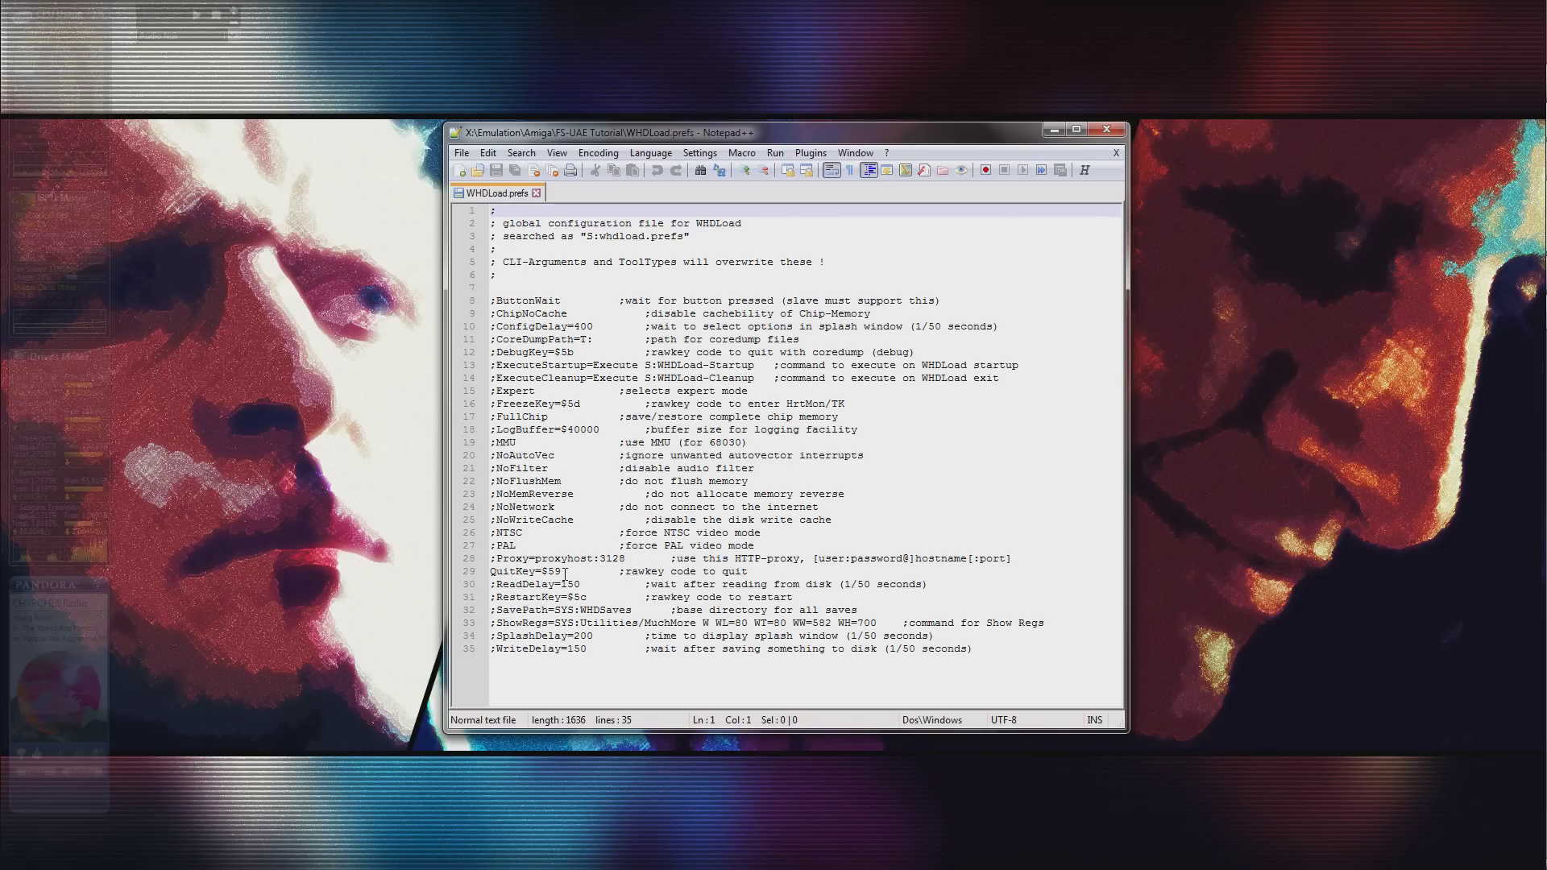
Examine the QuitKey=$59 entry on line 29 of WHDLoad.prefs by highlighting it.
left_click_drag(565, 574, 483, 568)
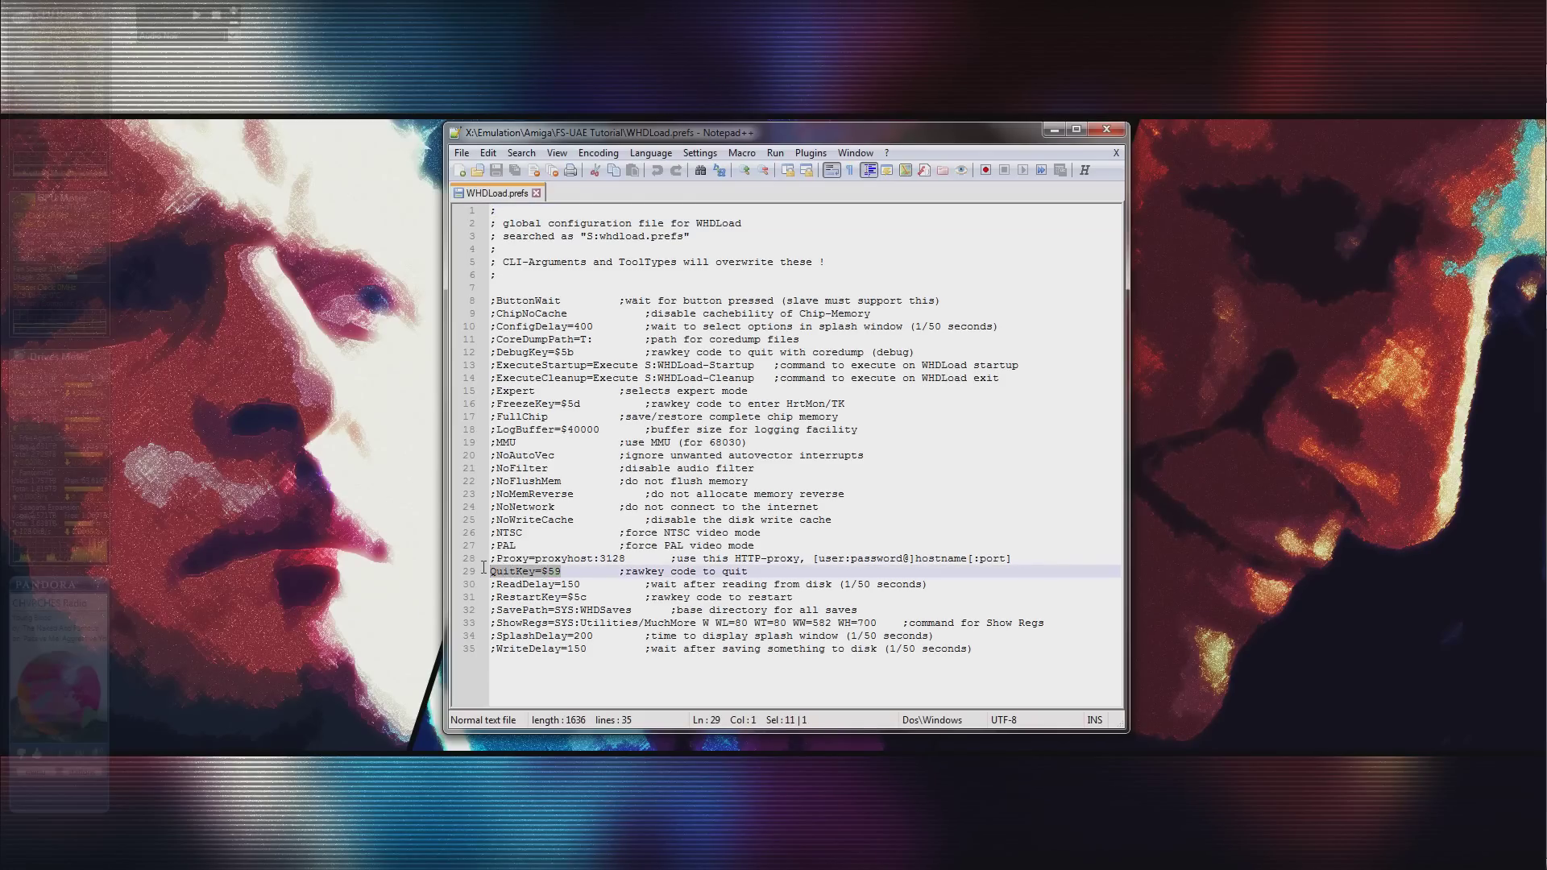
left_click(672, 481)
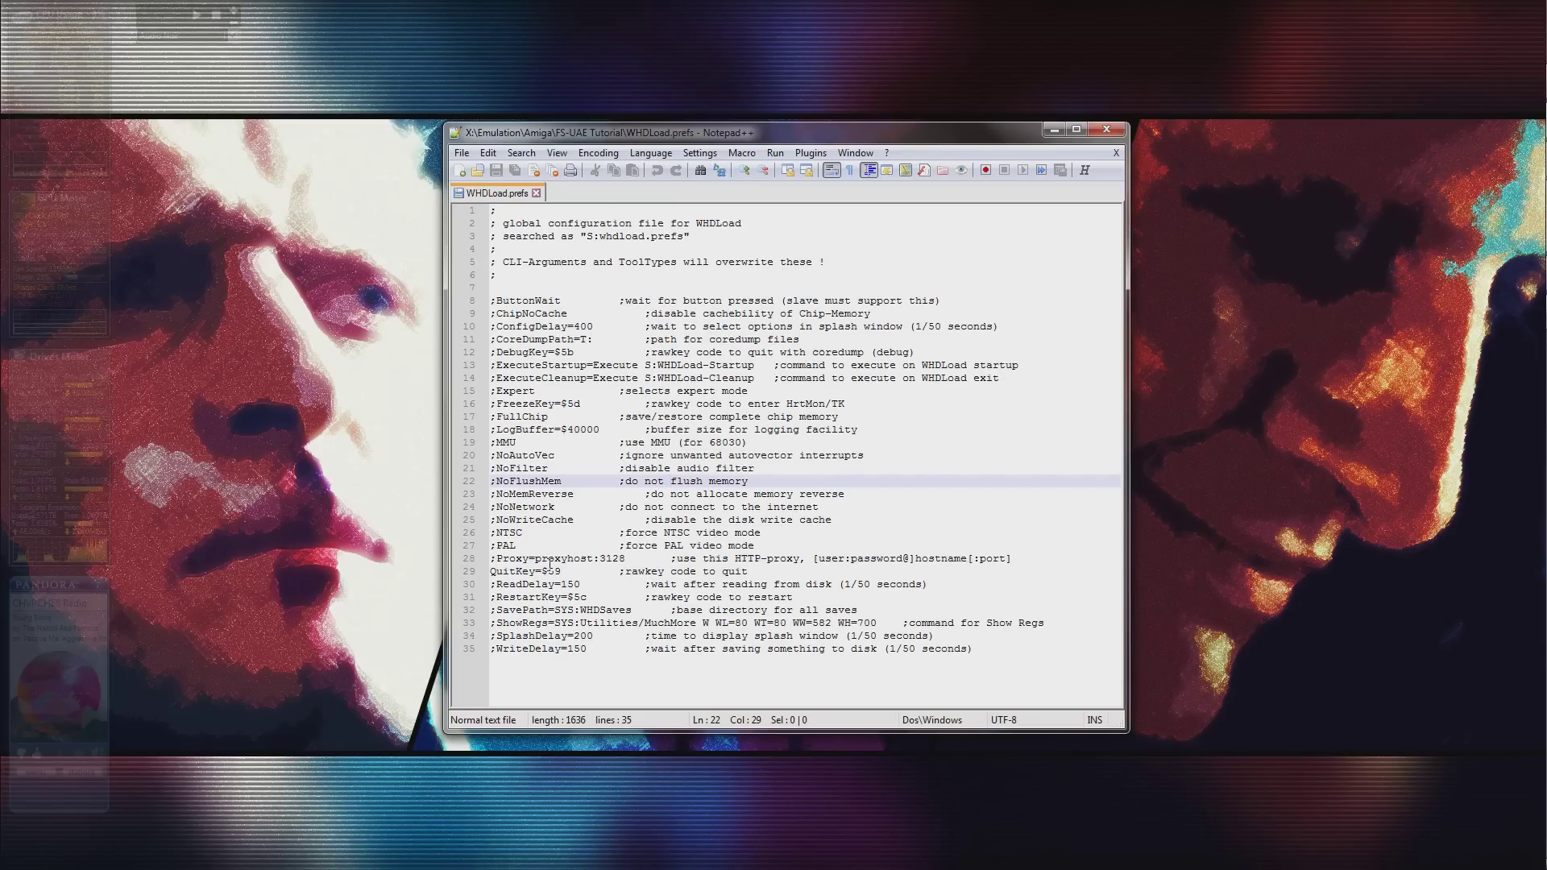
left_click_drag(567, 570, 536, 573)
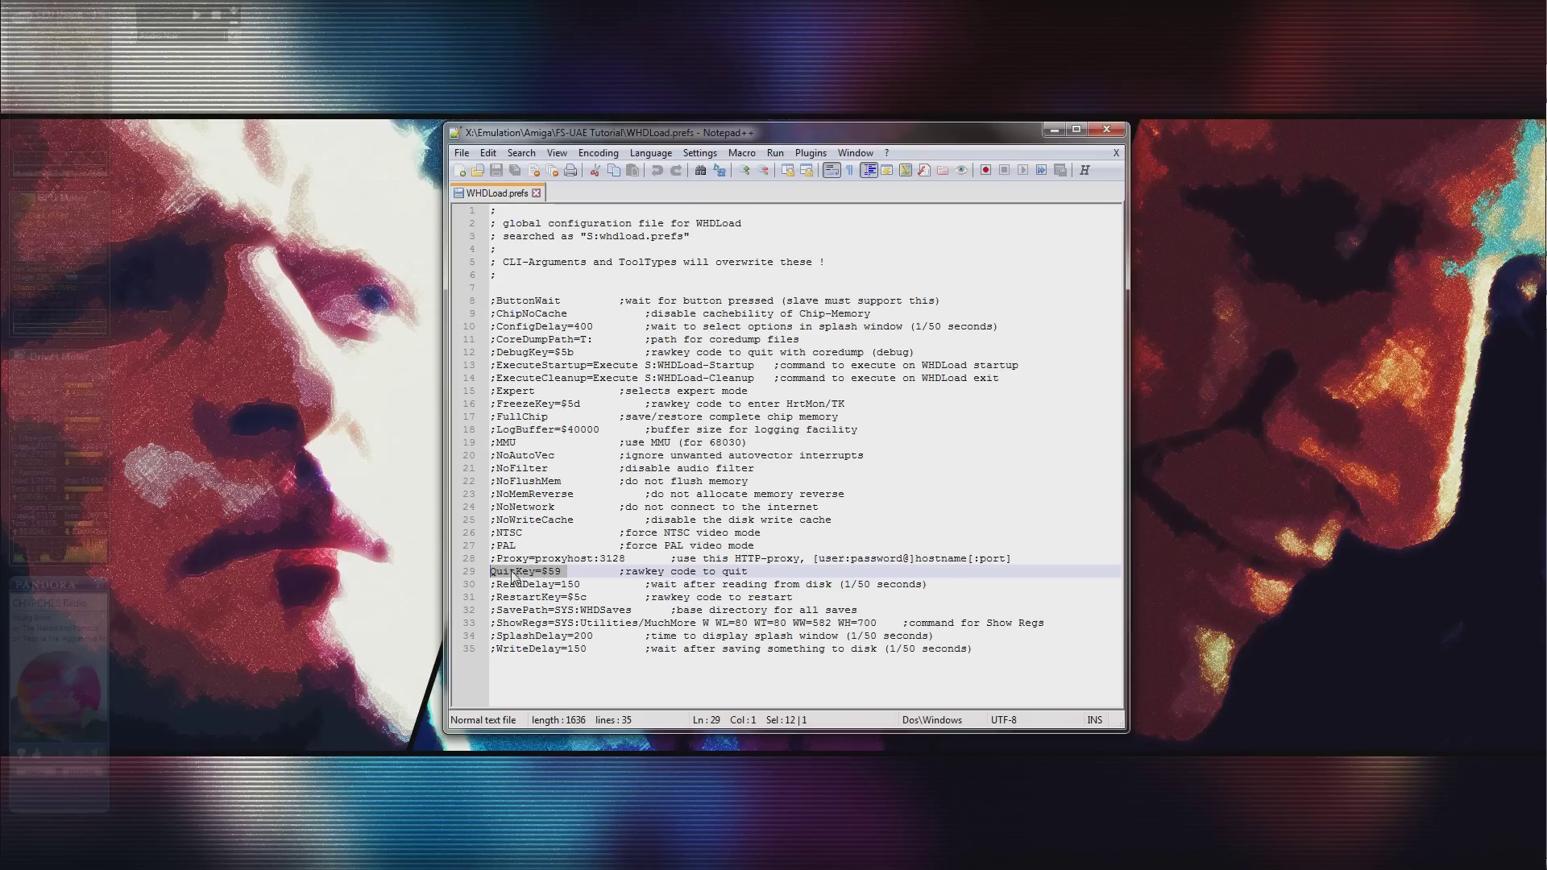
left_click(512, 571)
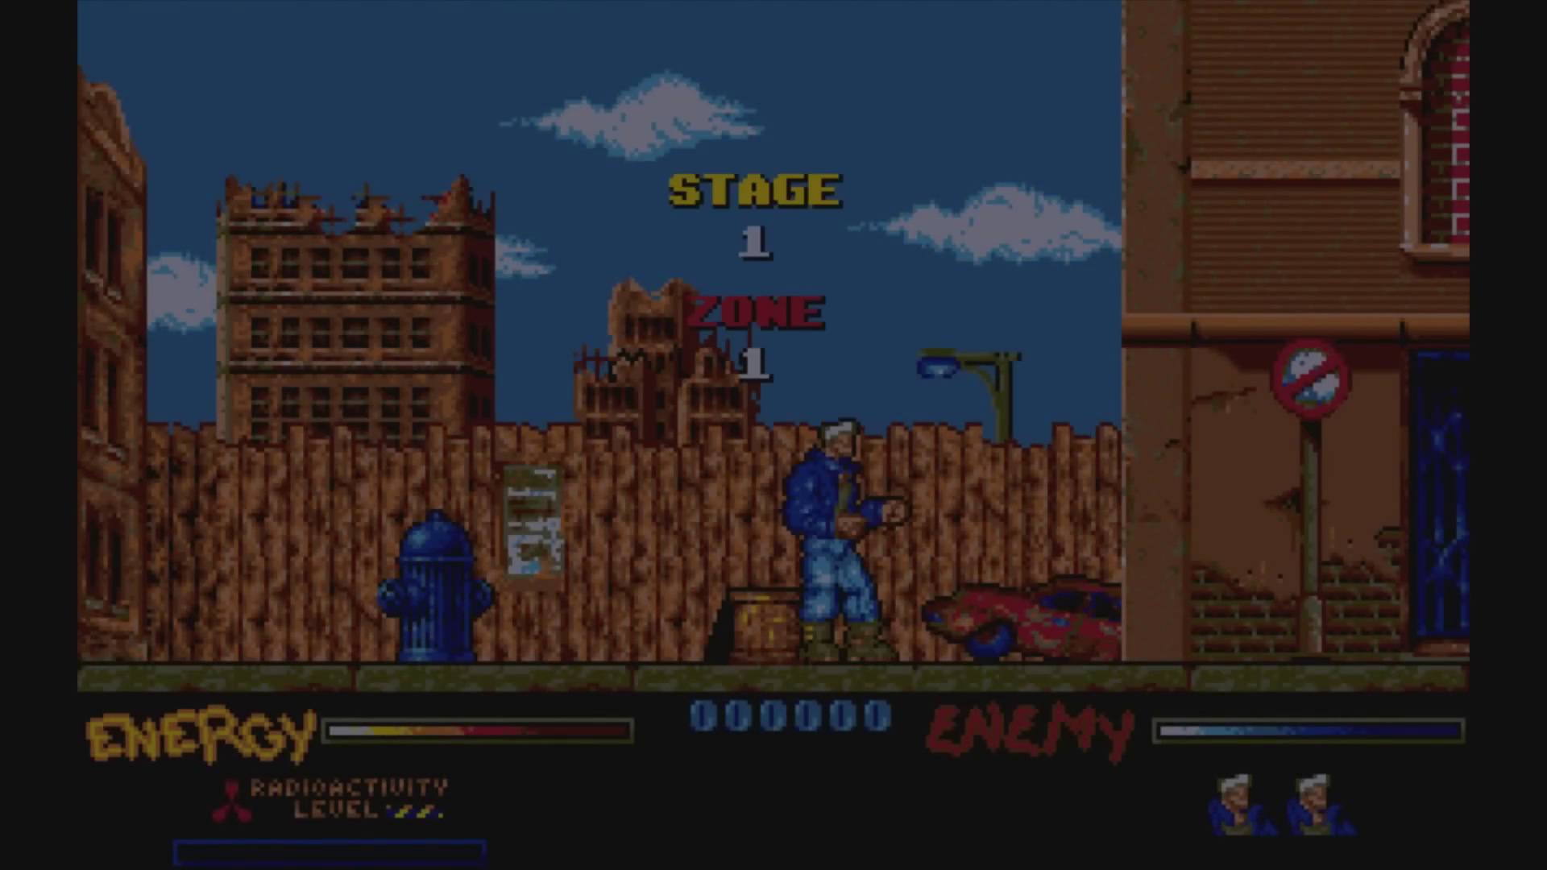
key("Right")
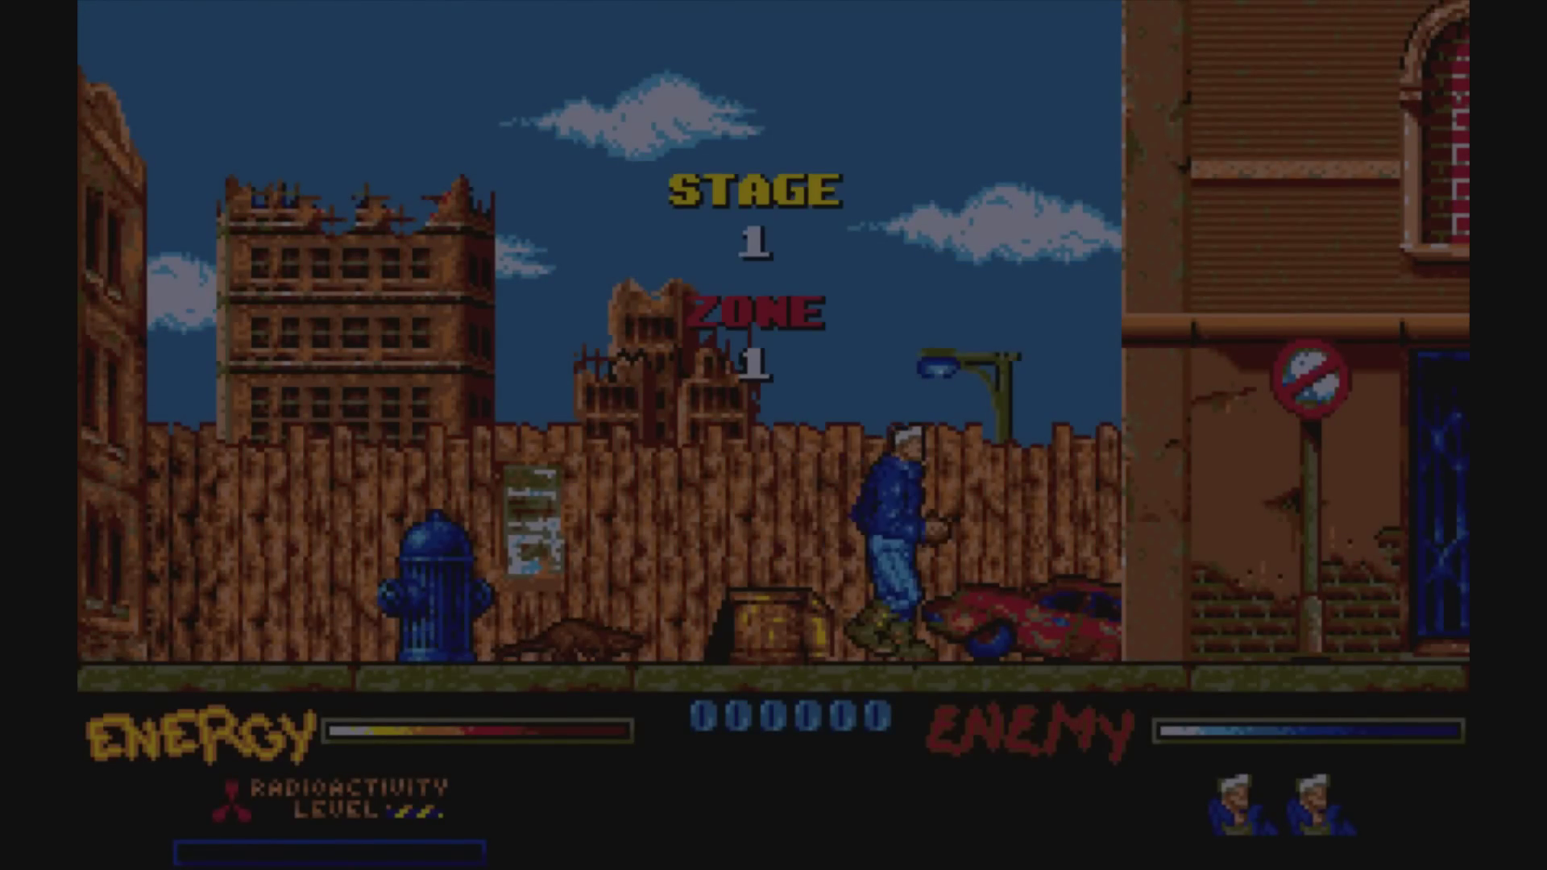
key("Right")
key("space")
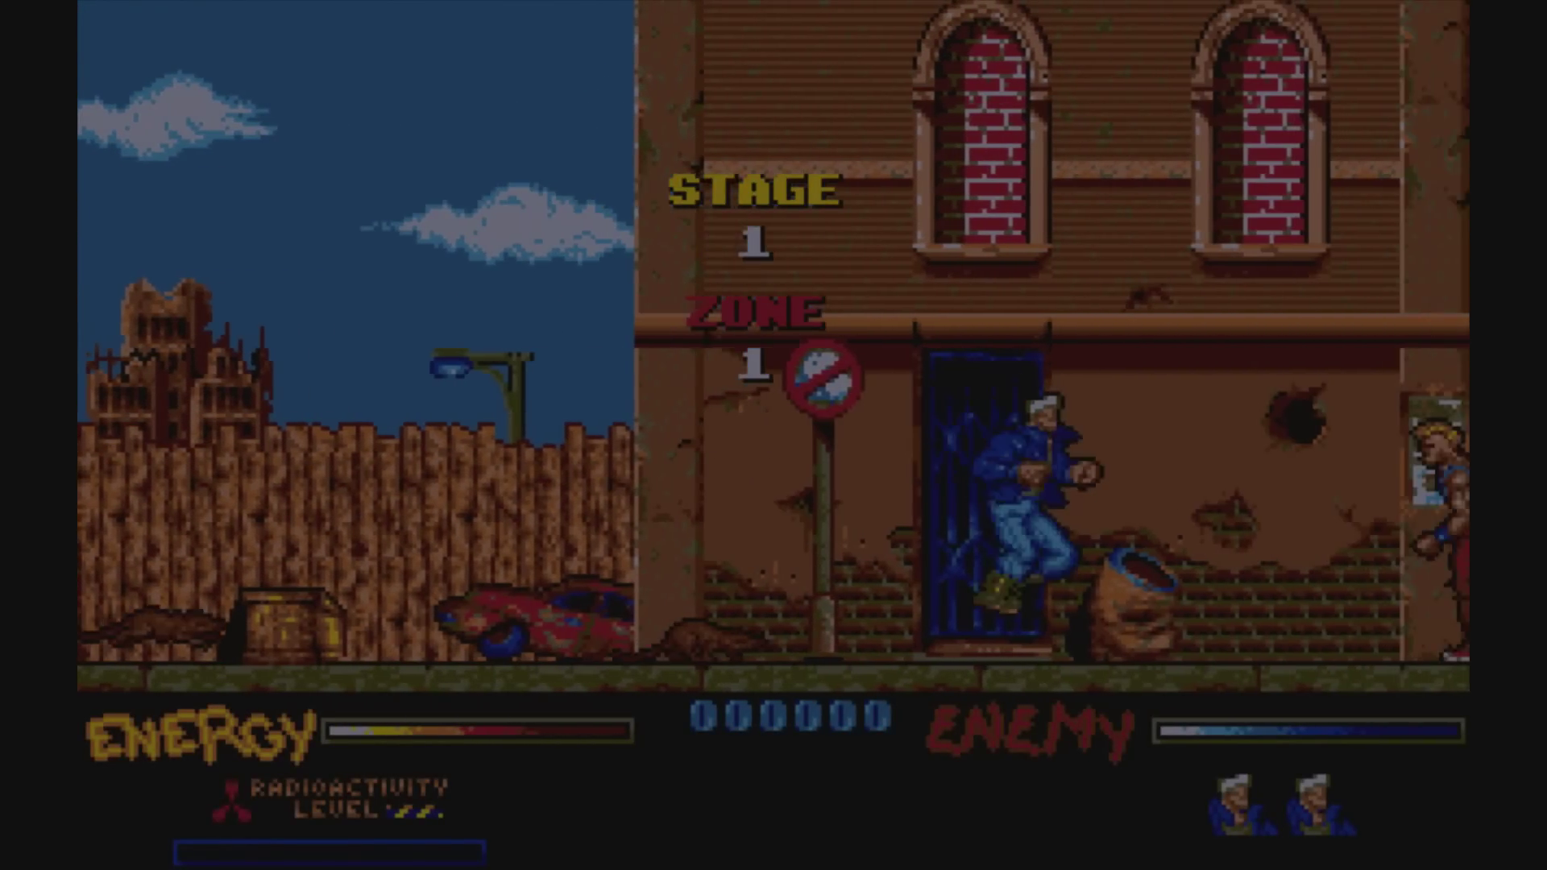
key("Right")
key("space")
key("Right")
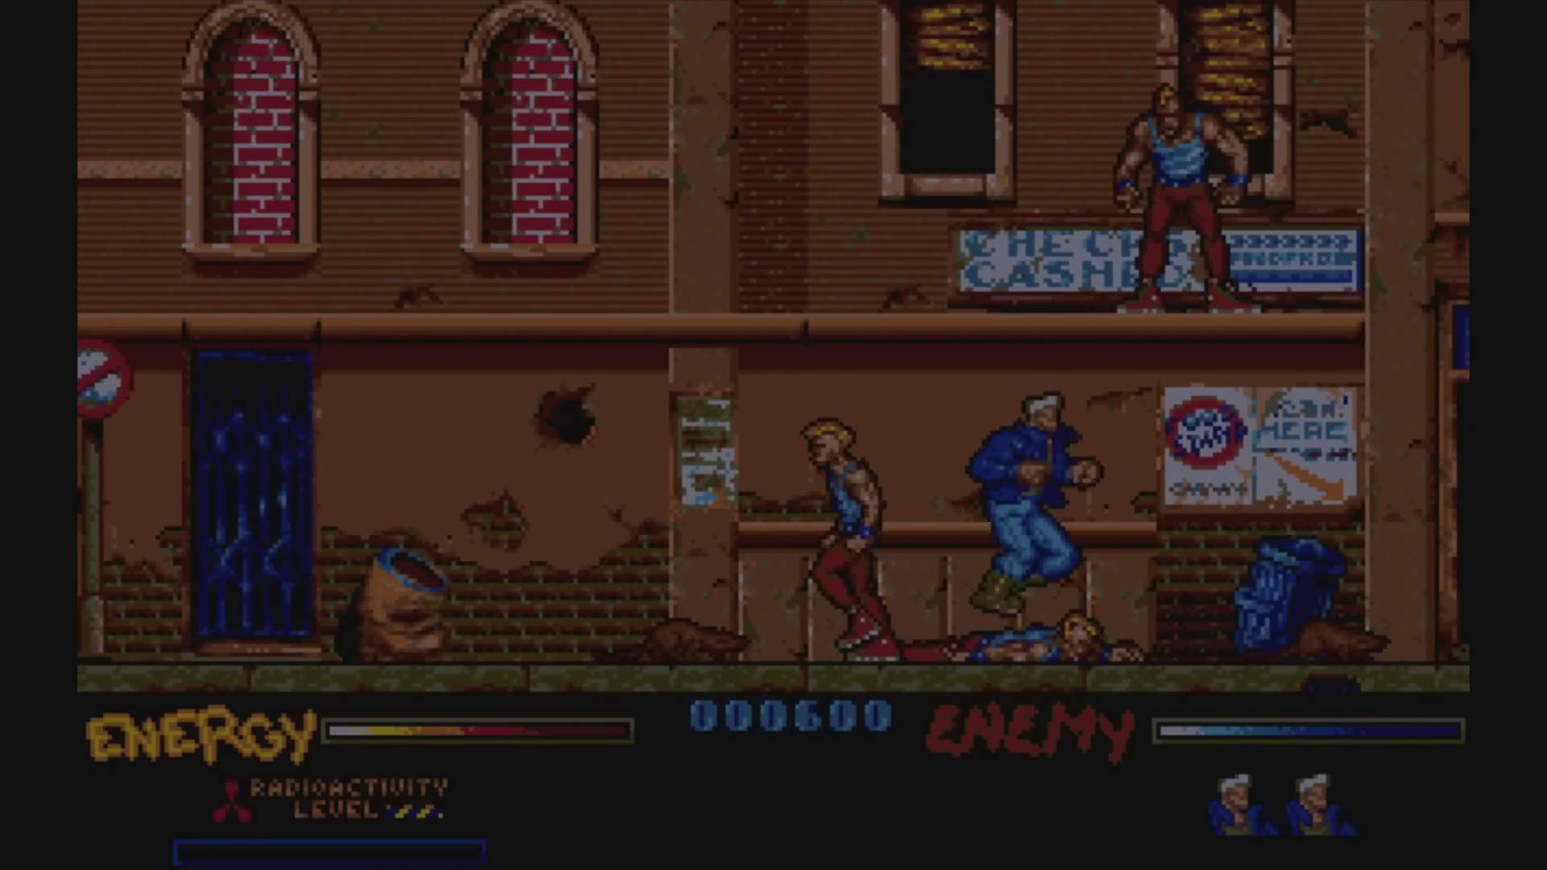
key("Right")
key("space")
key("space")
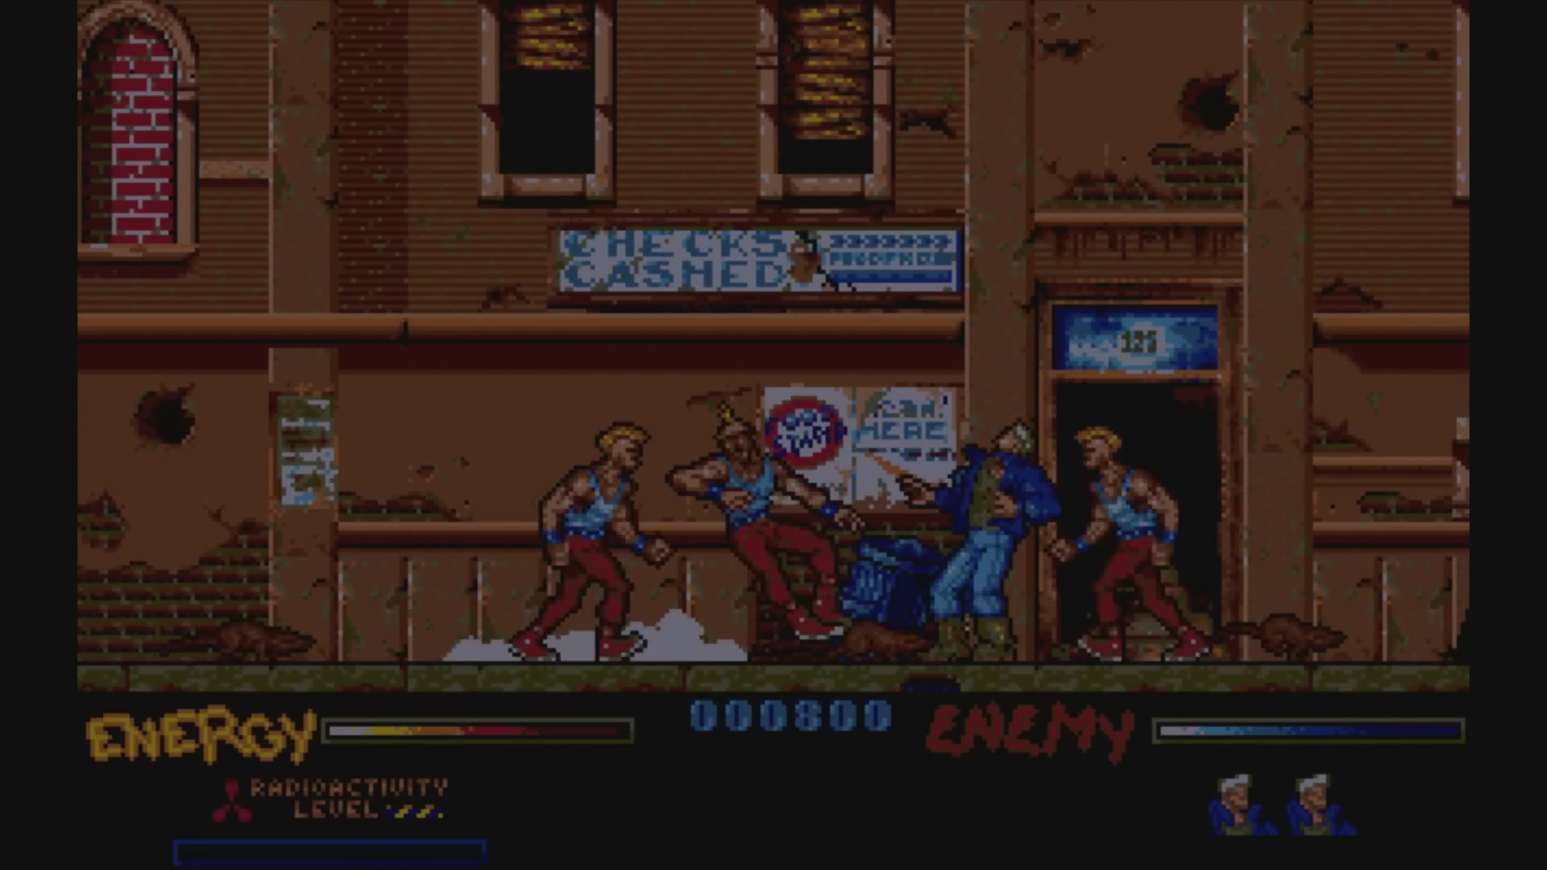
key("space")
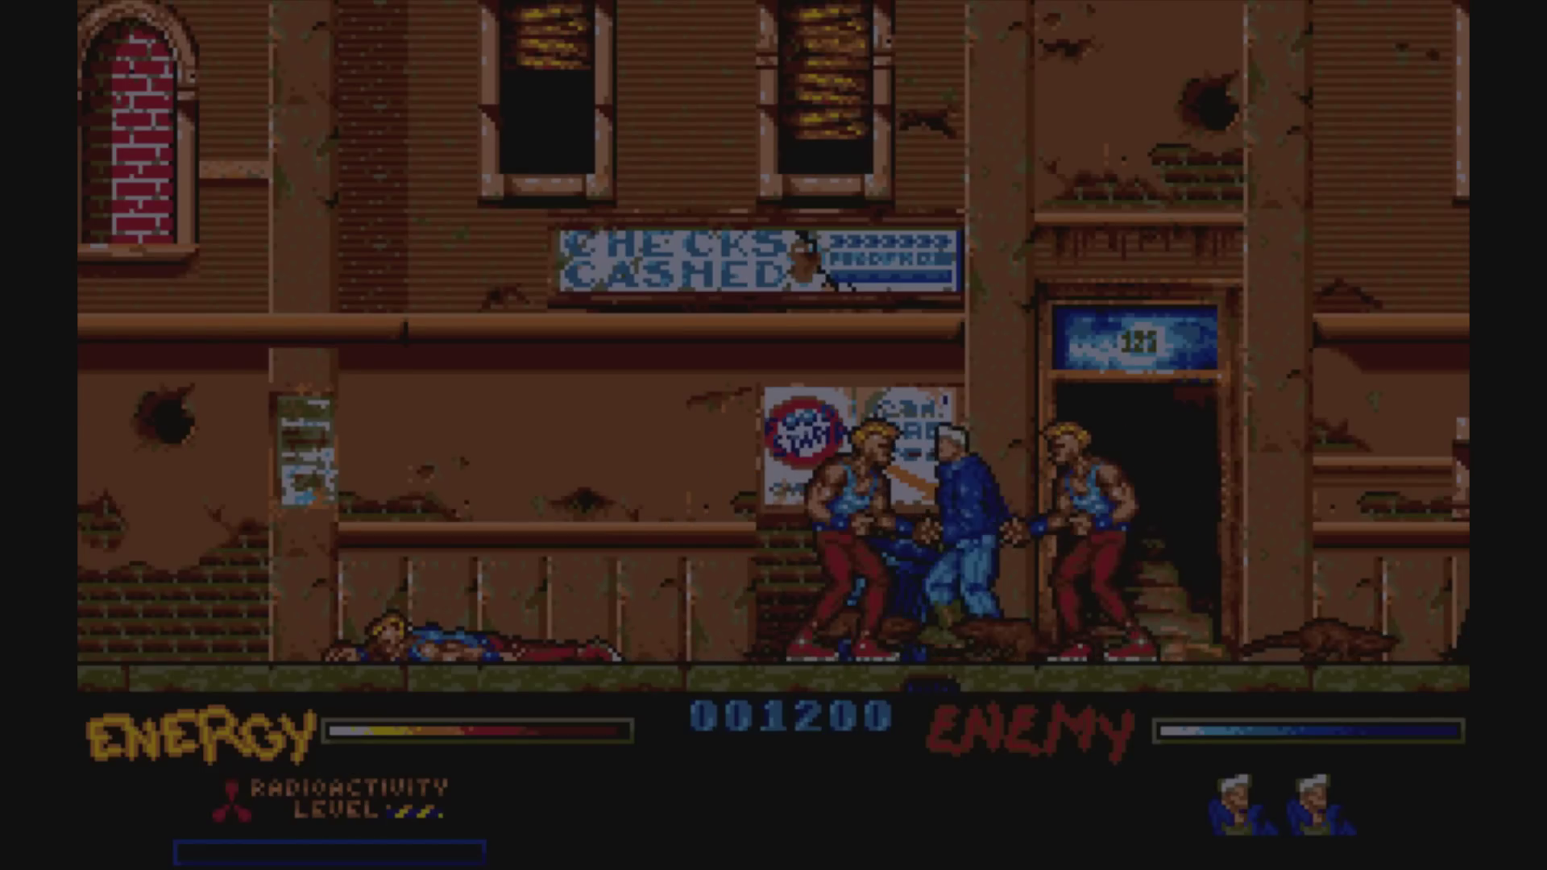
key("space")
key("Left")
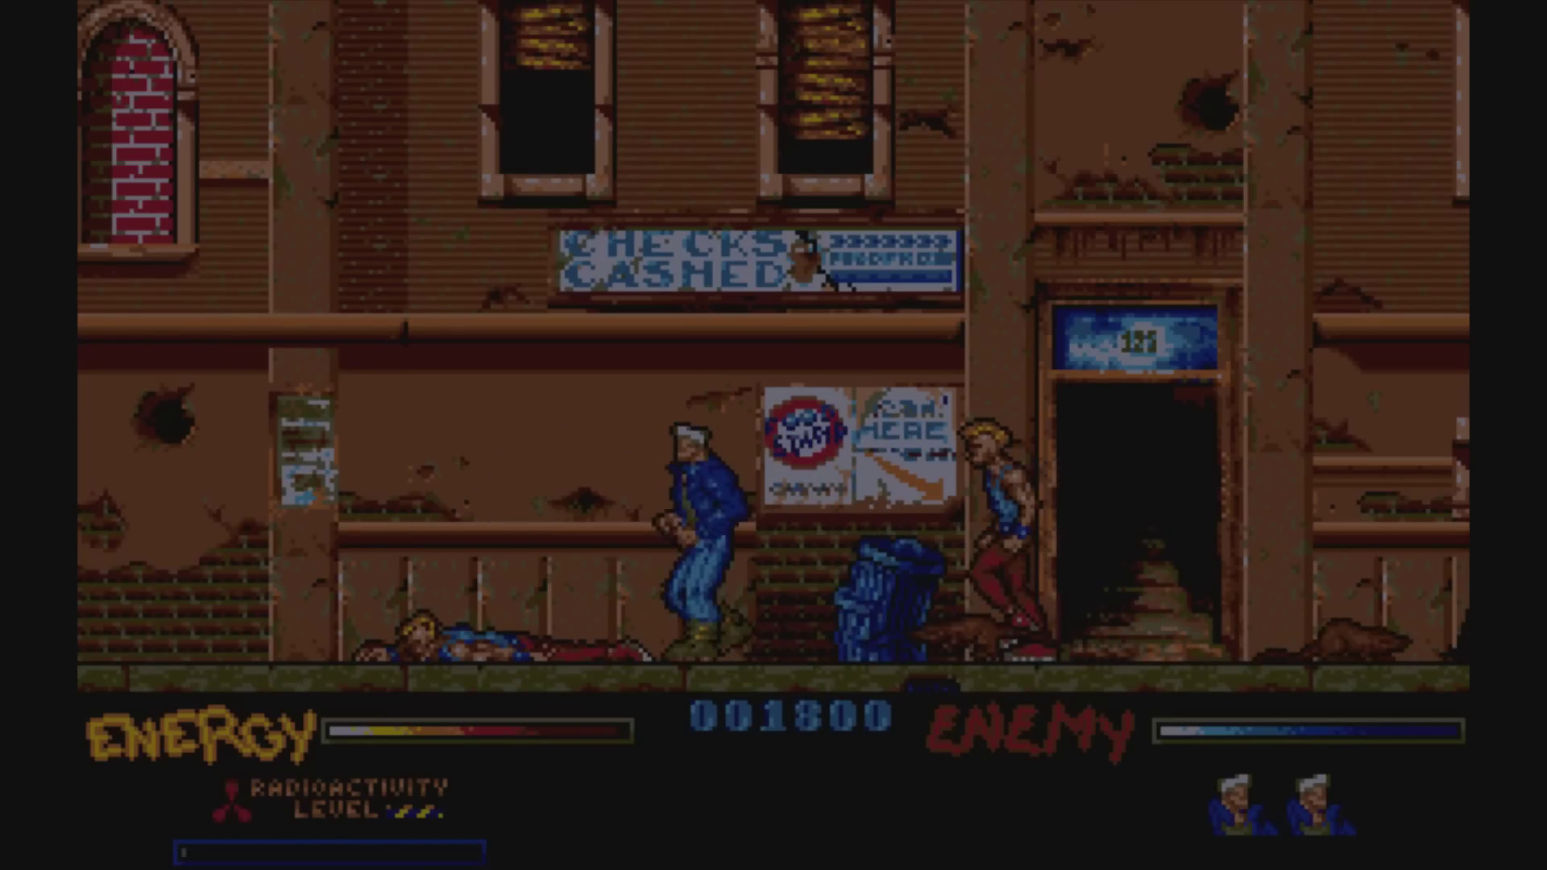
key("Right")
key("space")
key("Right")
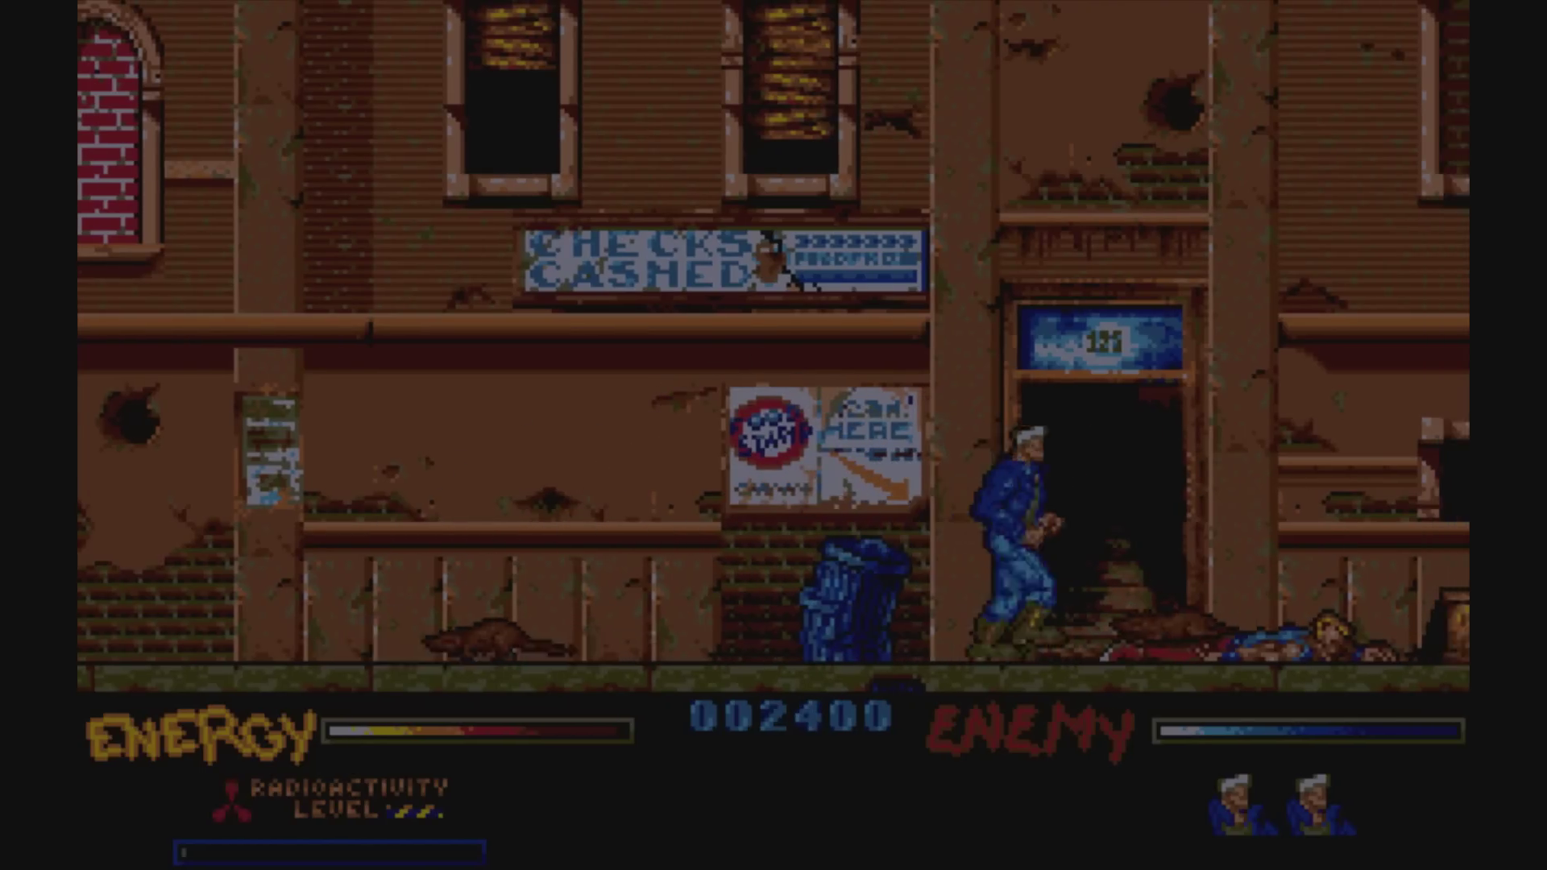
key("Right")
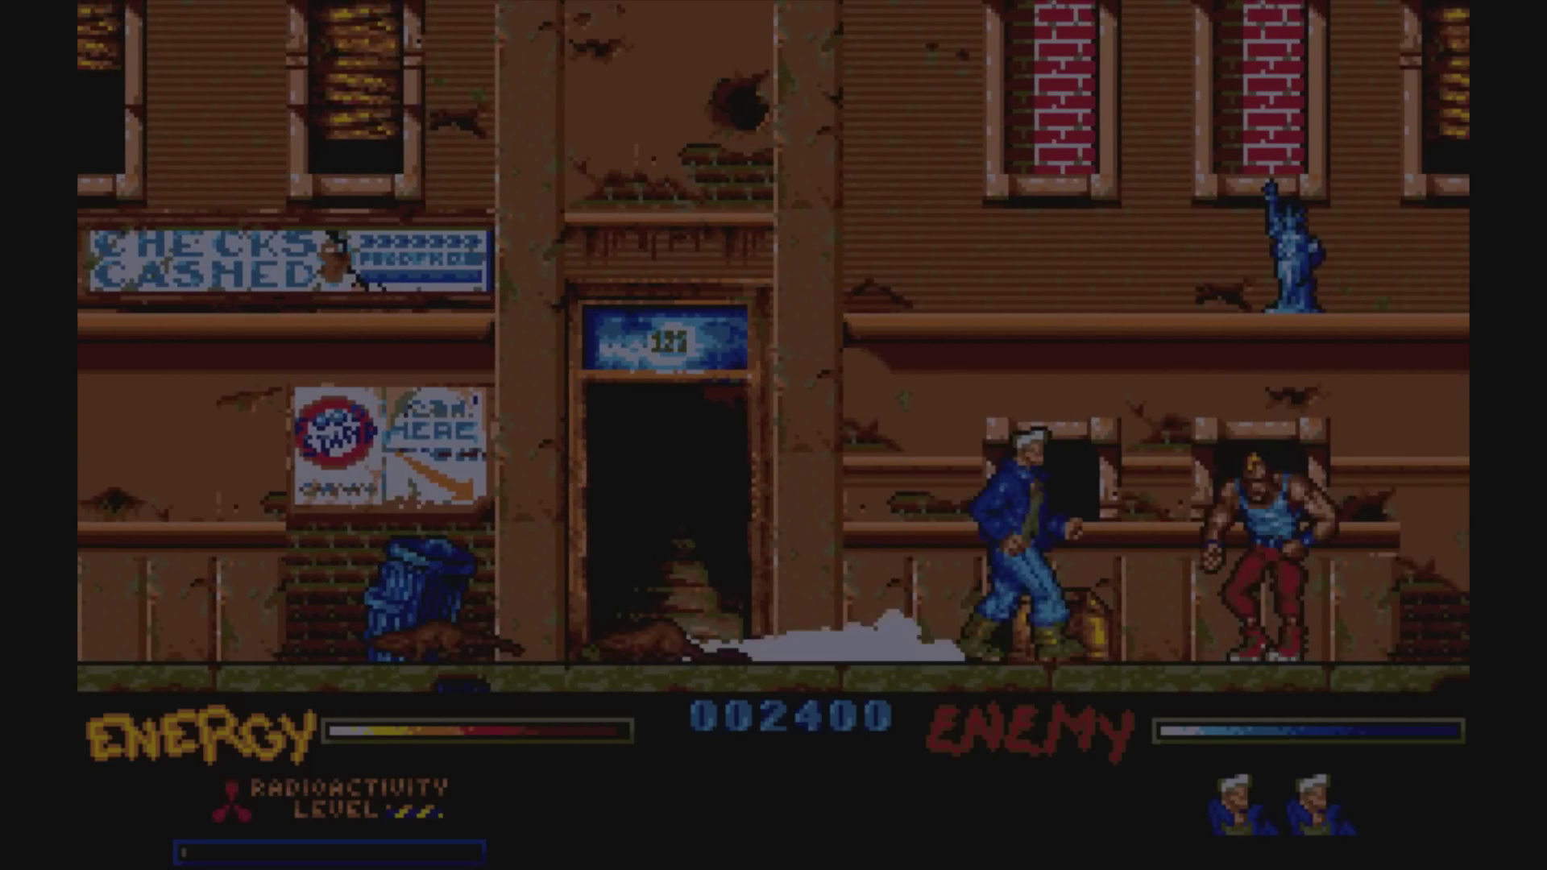
key("Right")
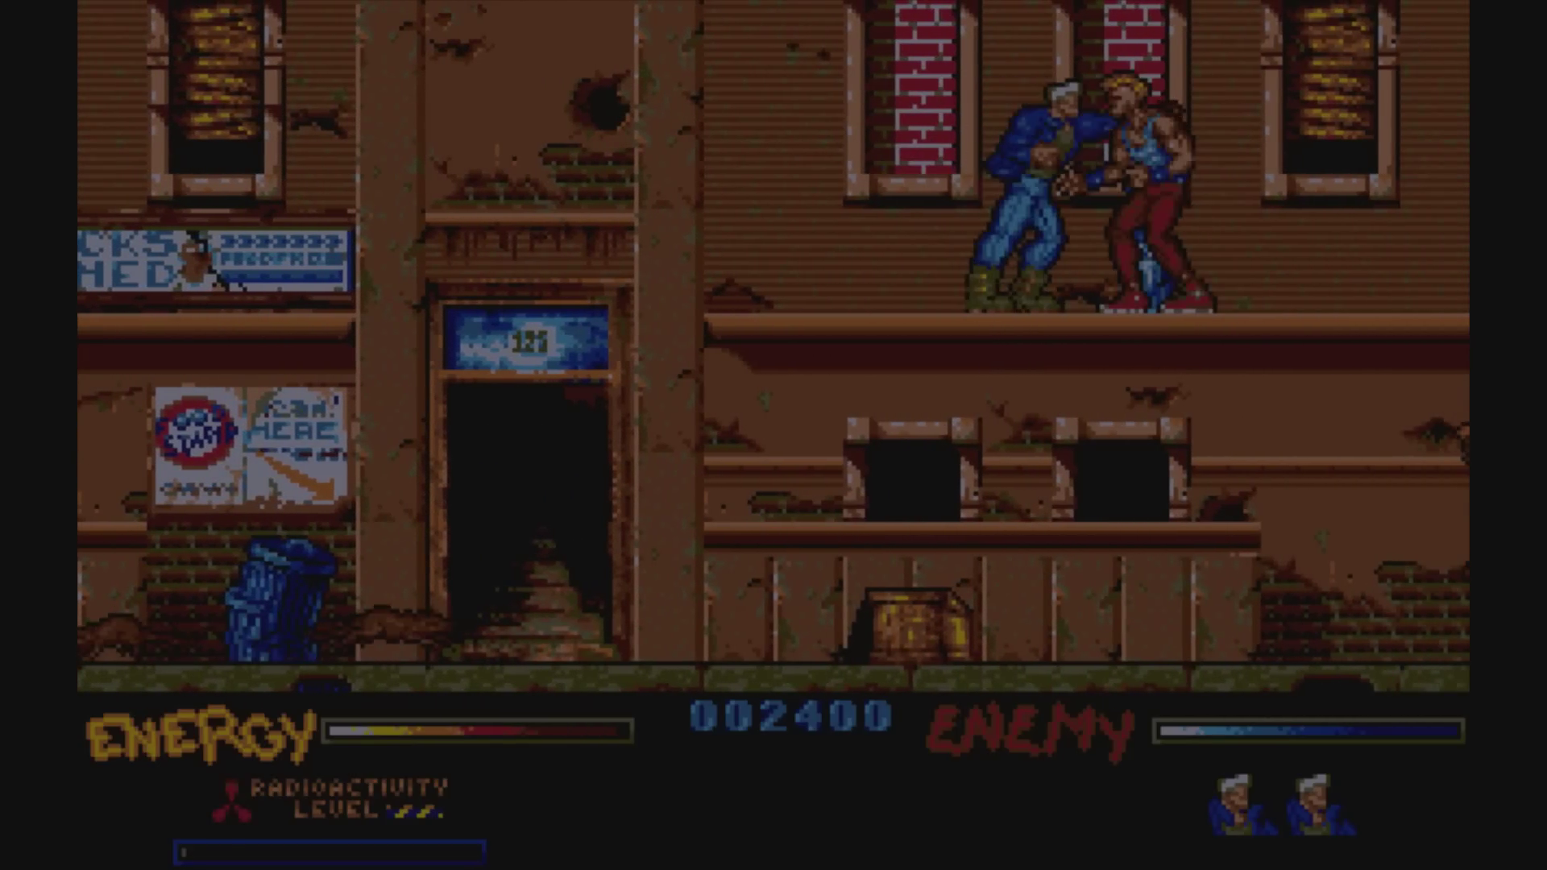
key("Right")
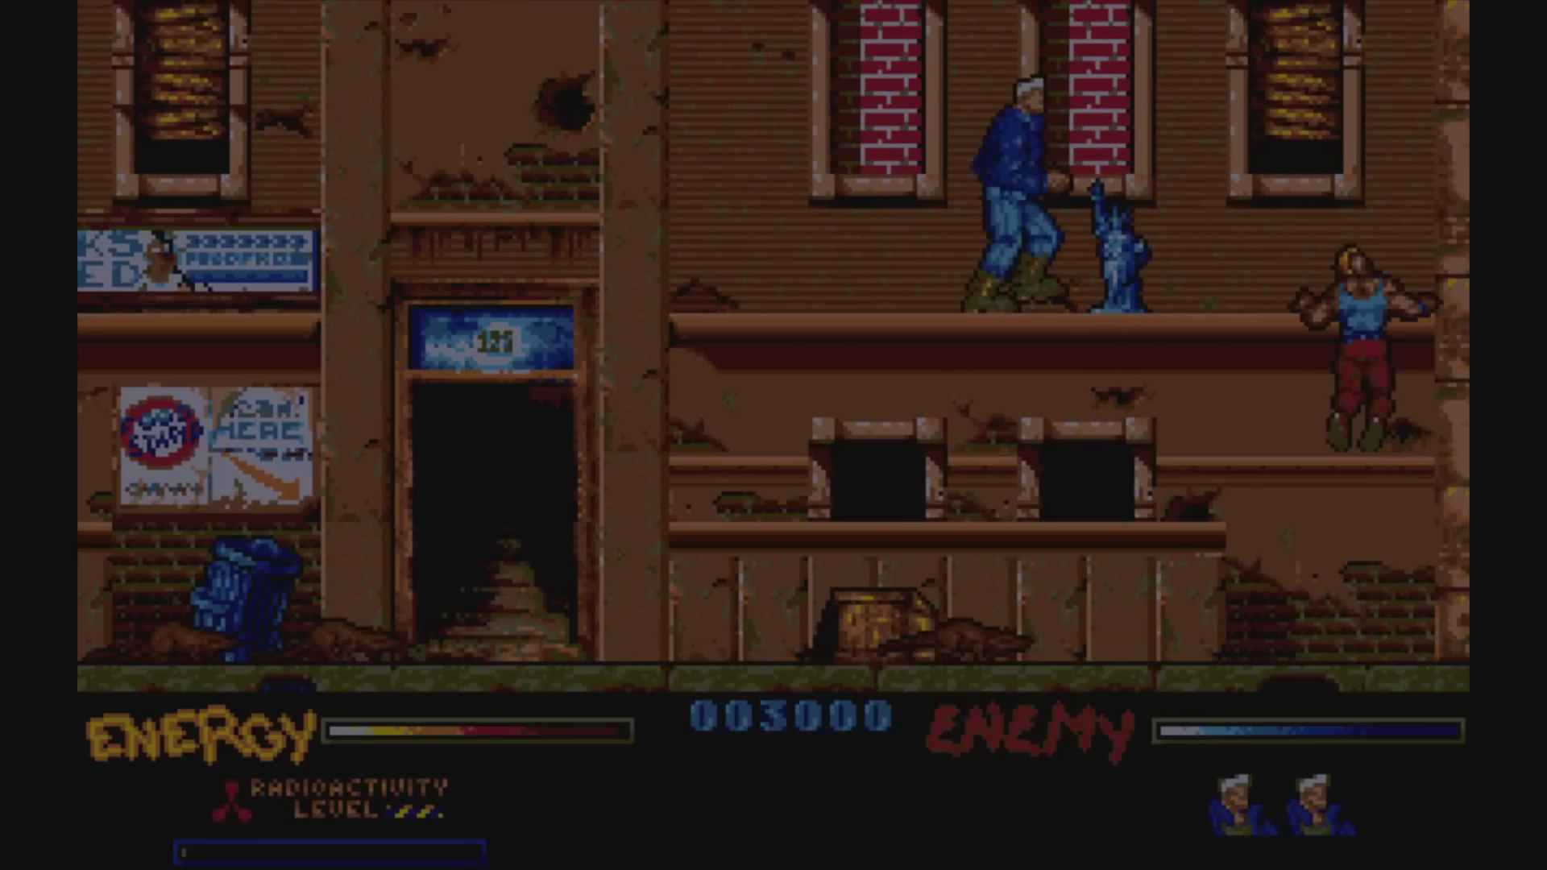
key("Down")
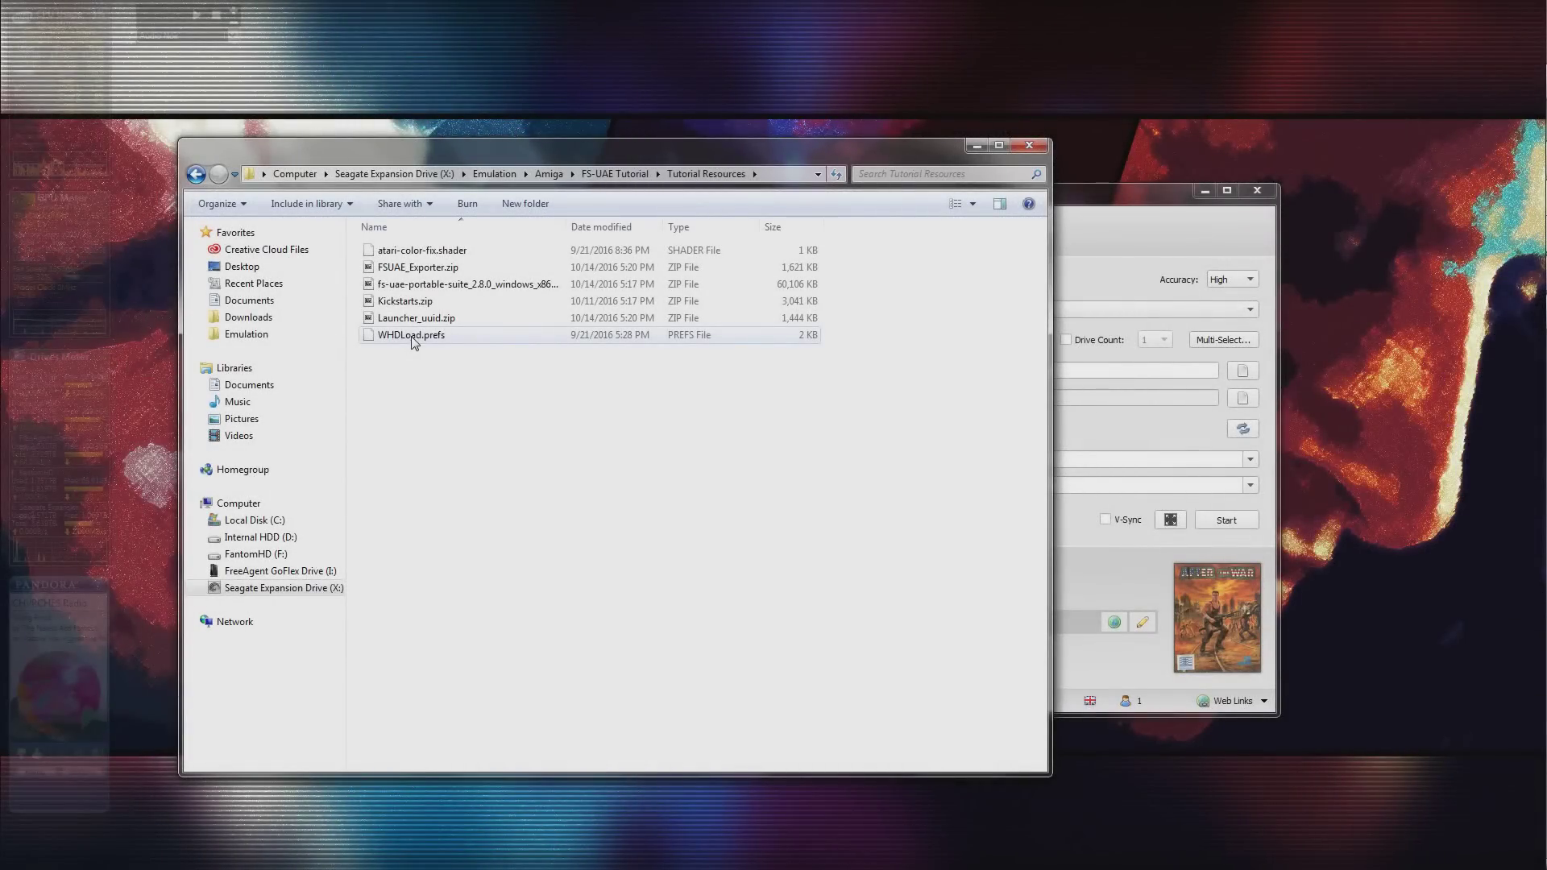
Copy atari-color-fix.shader from Tutorial Resources into the FS-UAE Tutorial folder.
left_click(413, 339)
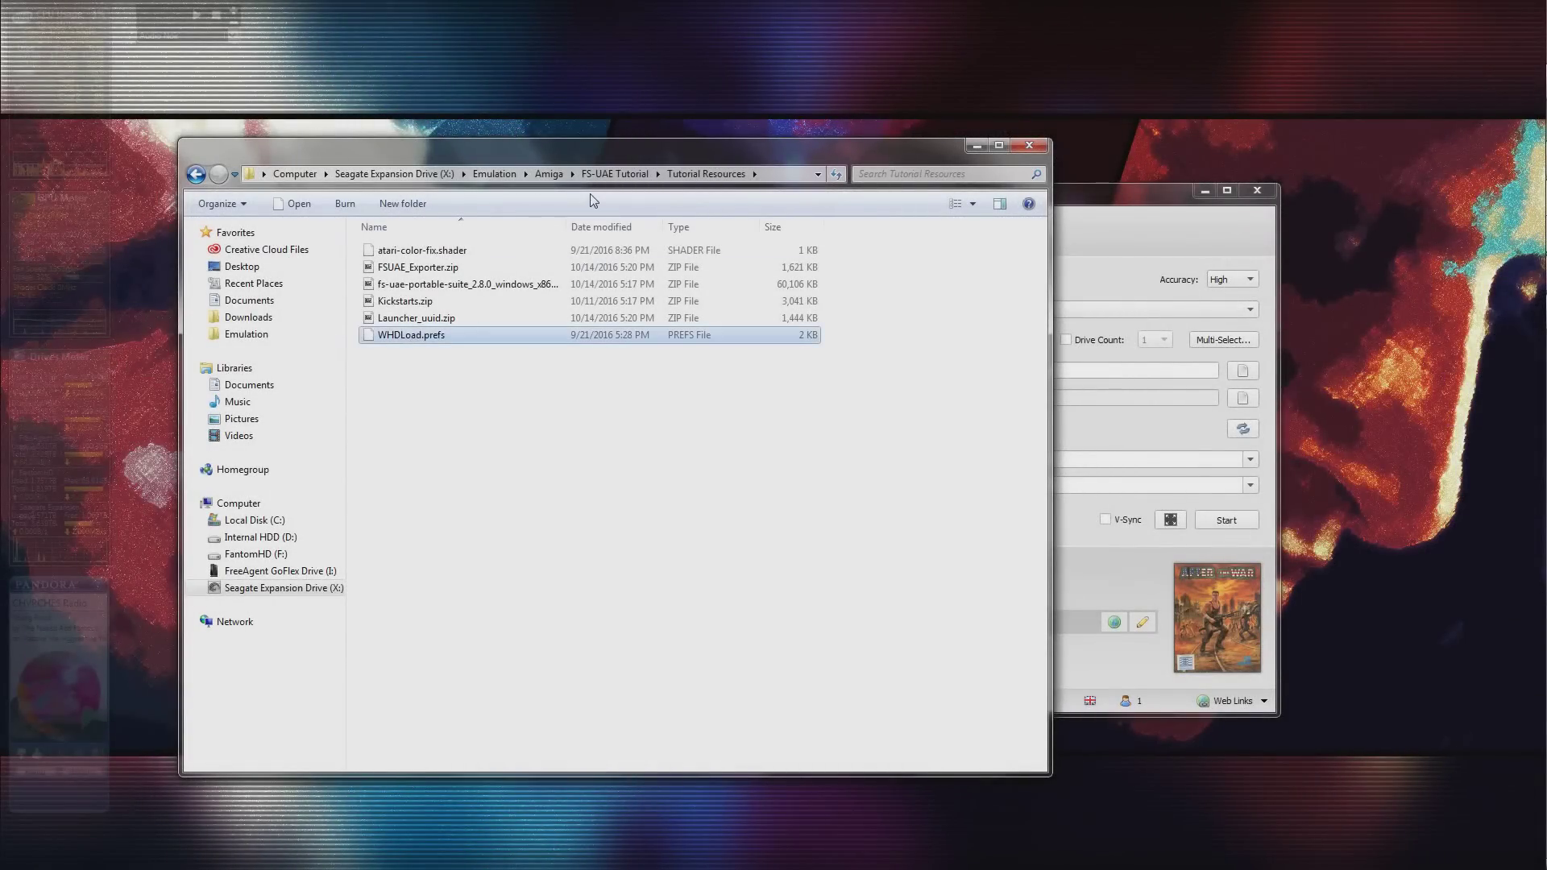
key("Up")
key("Up")
key("Up")
key("Up")
key("Up")
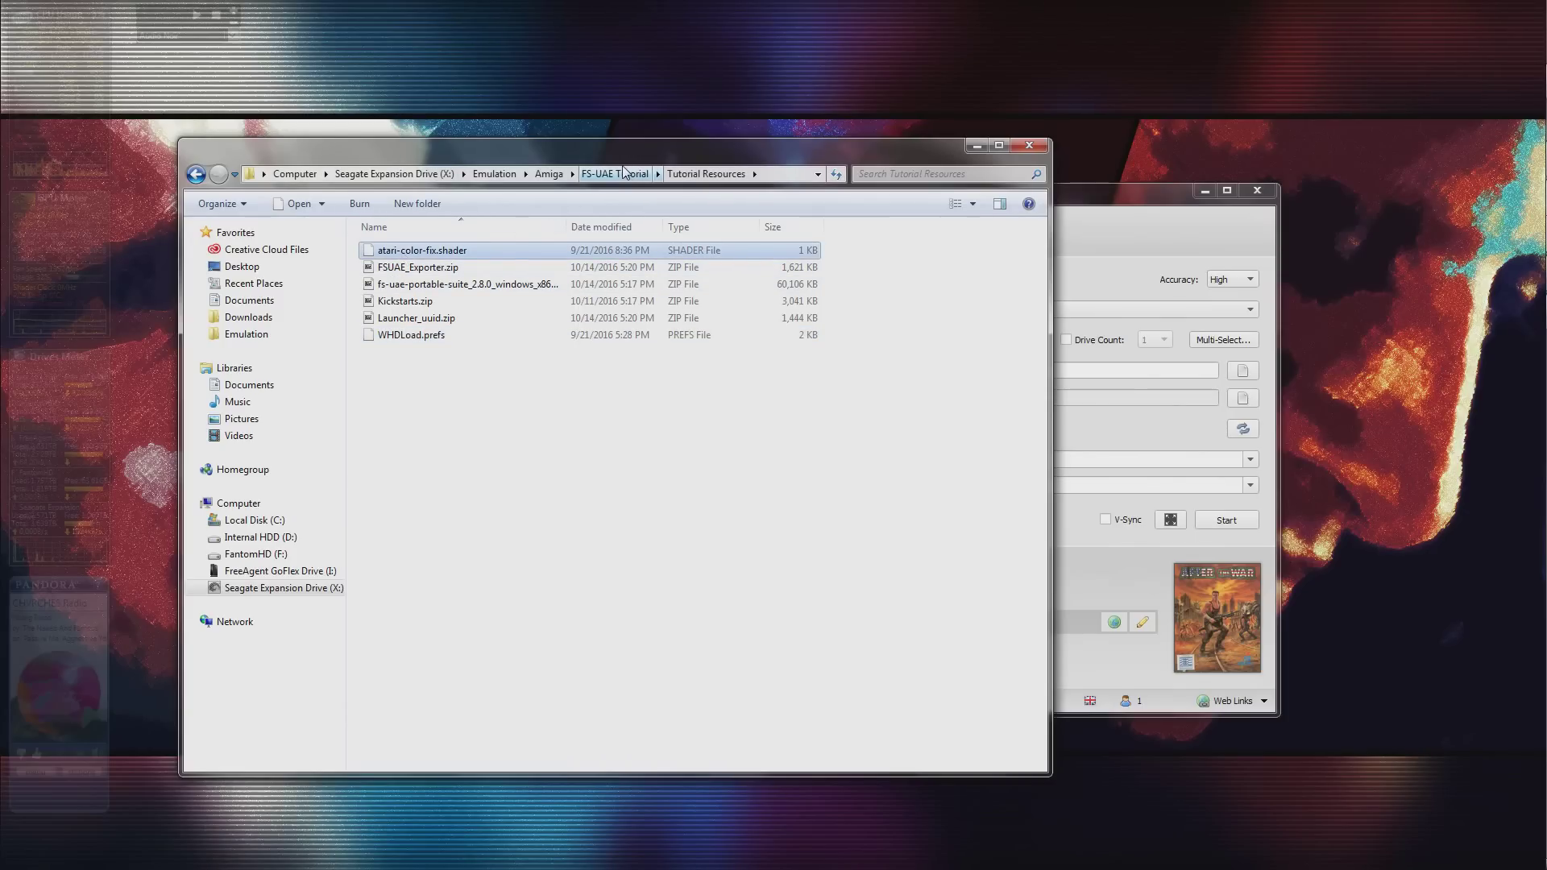
left_click(620, 174)
left_click(536, 594)
key("ctrl+v")
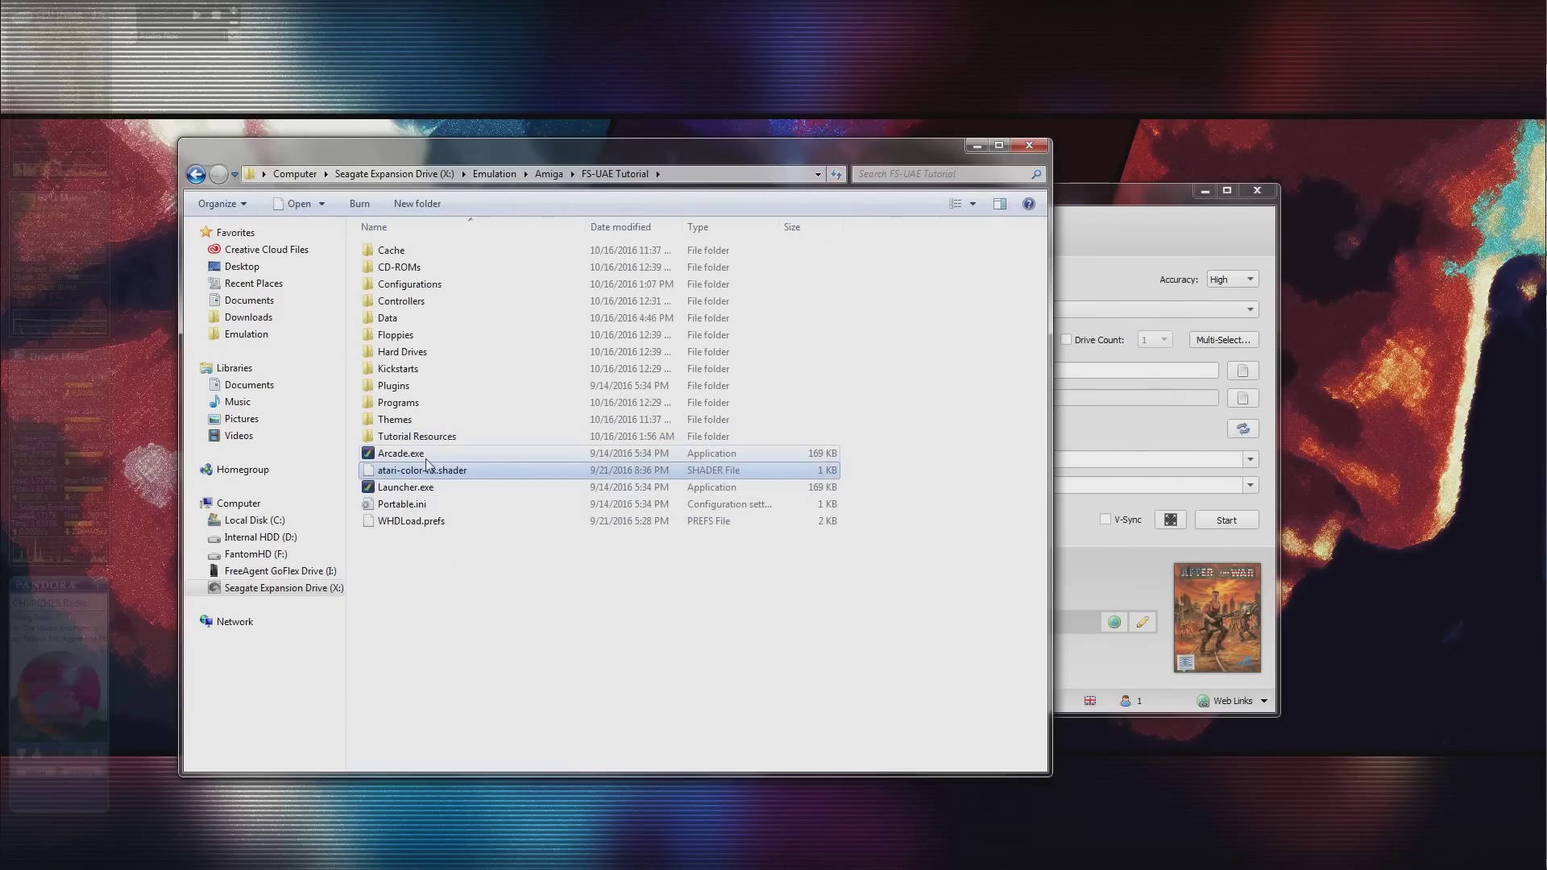
Switch to FS-UAE Launcher, filter the list to Configs only, and load the Default configuration.
left_click(1096, 209)
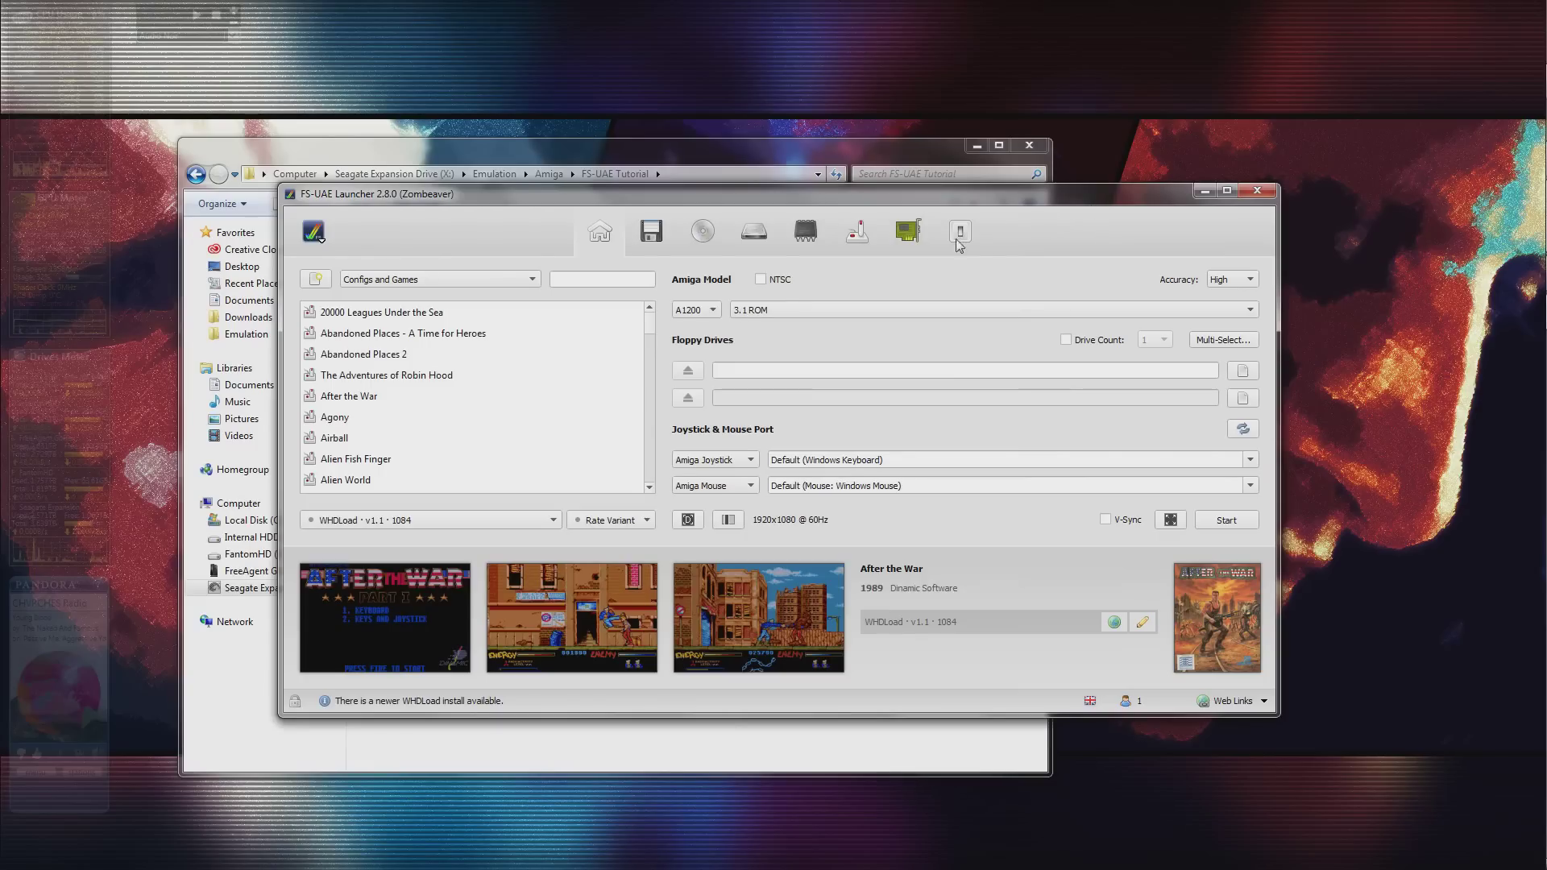
left_click(532, 279)
left_click(451, 298)
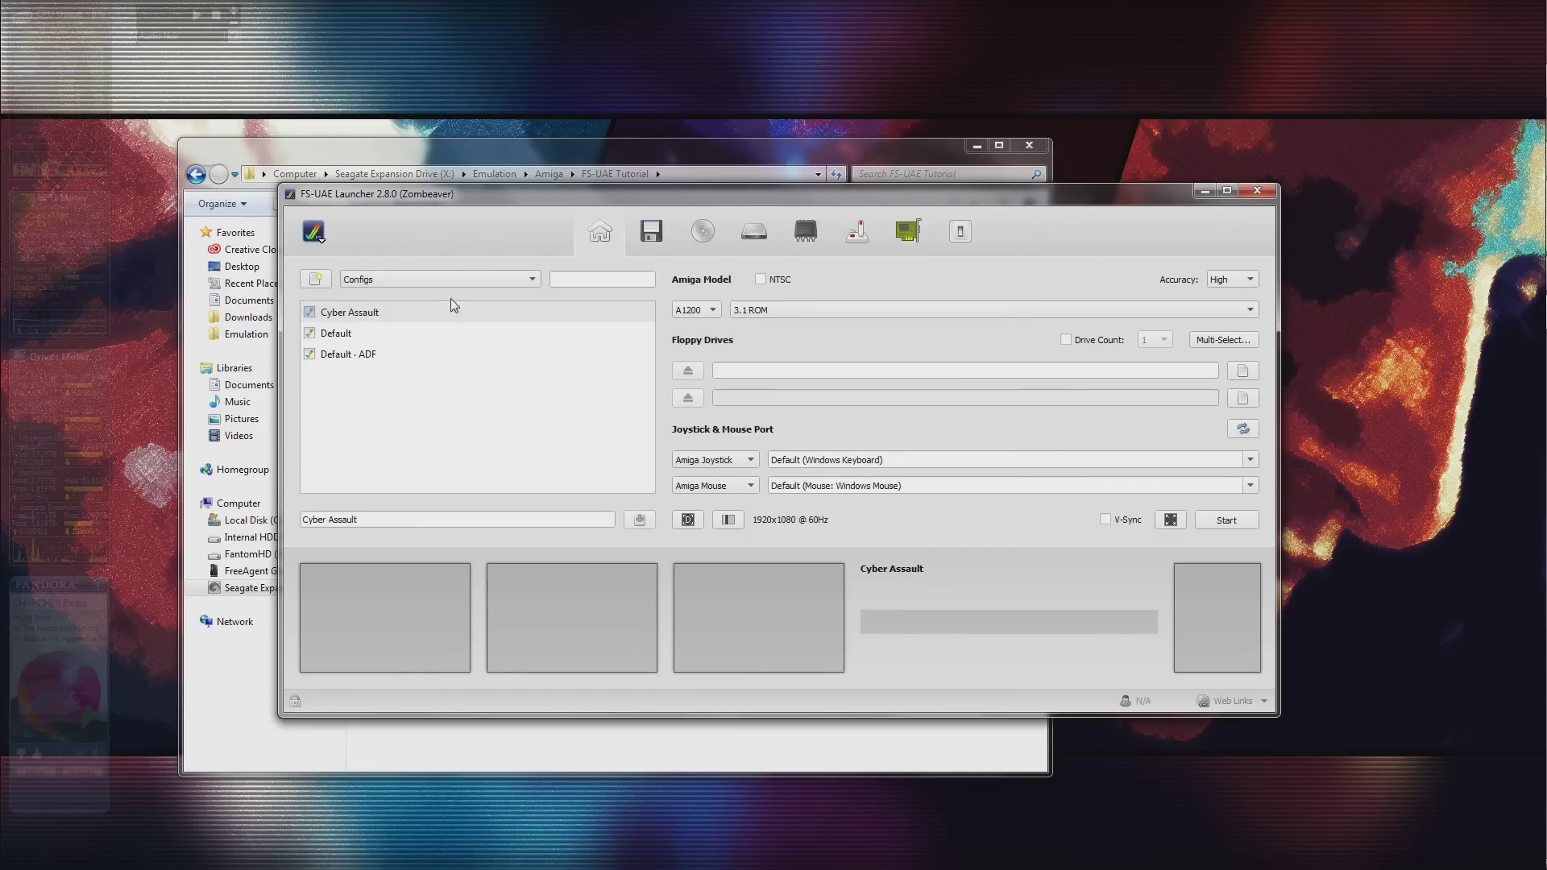
left_click(374, 335)
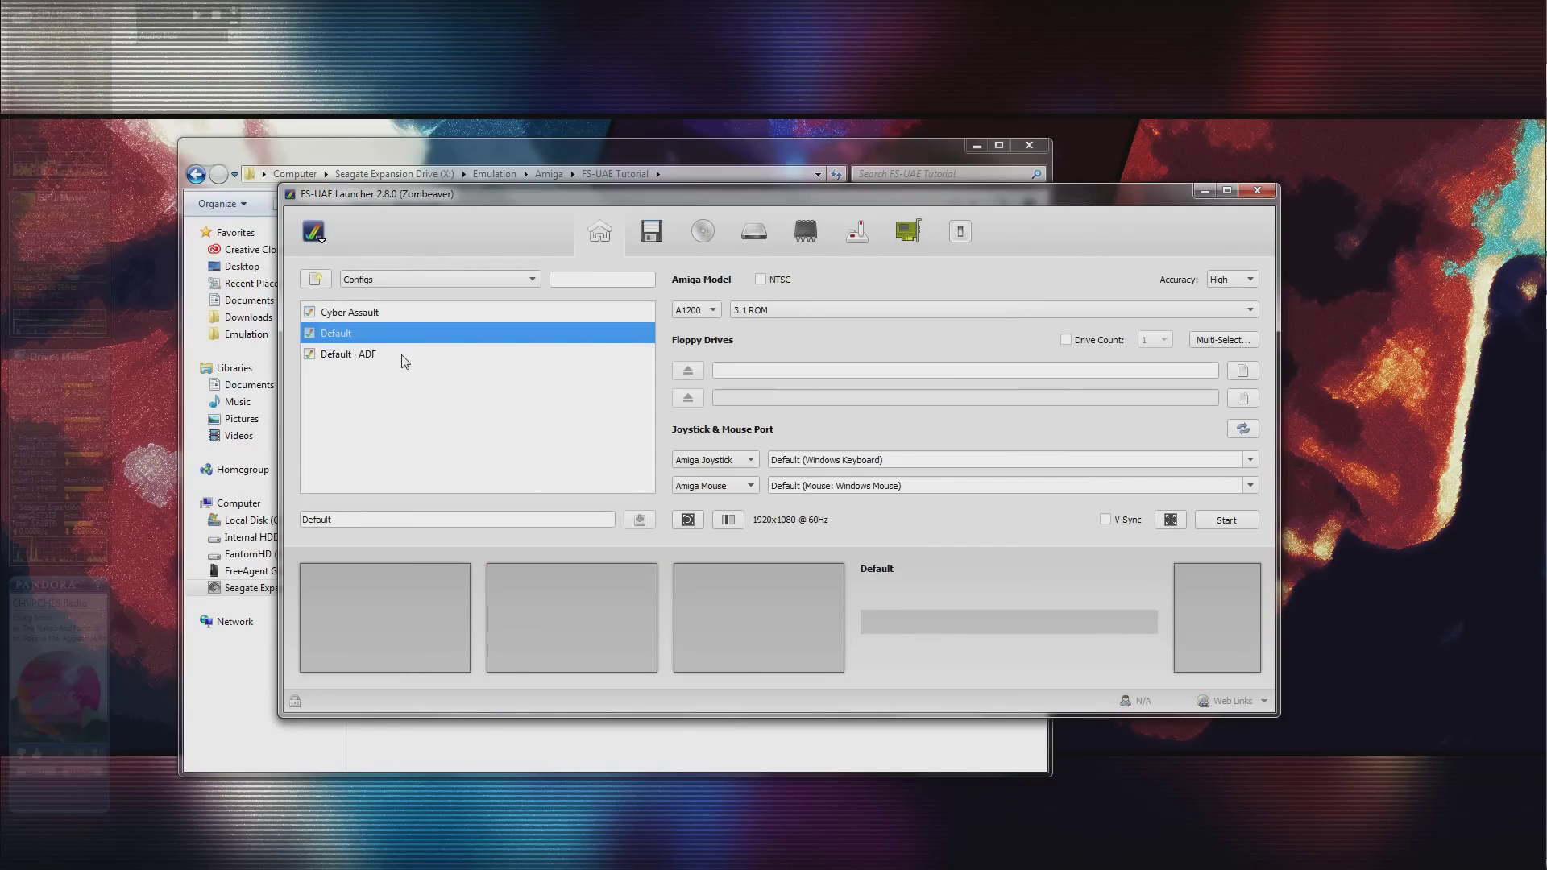
Mount AfterTheWar_v1.1_1084.zip as the first hard drive and append PRELOAD to the WHDLoad arguments.
left_click(756, 240)
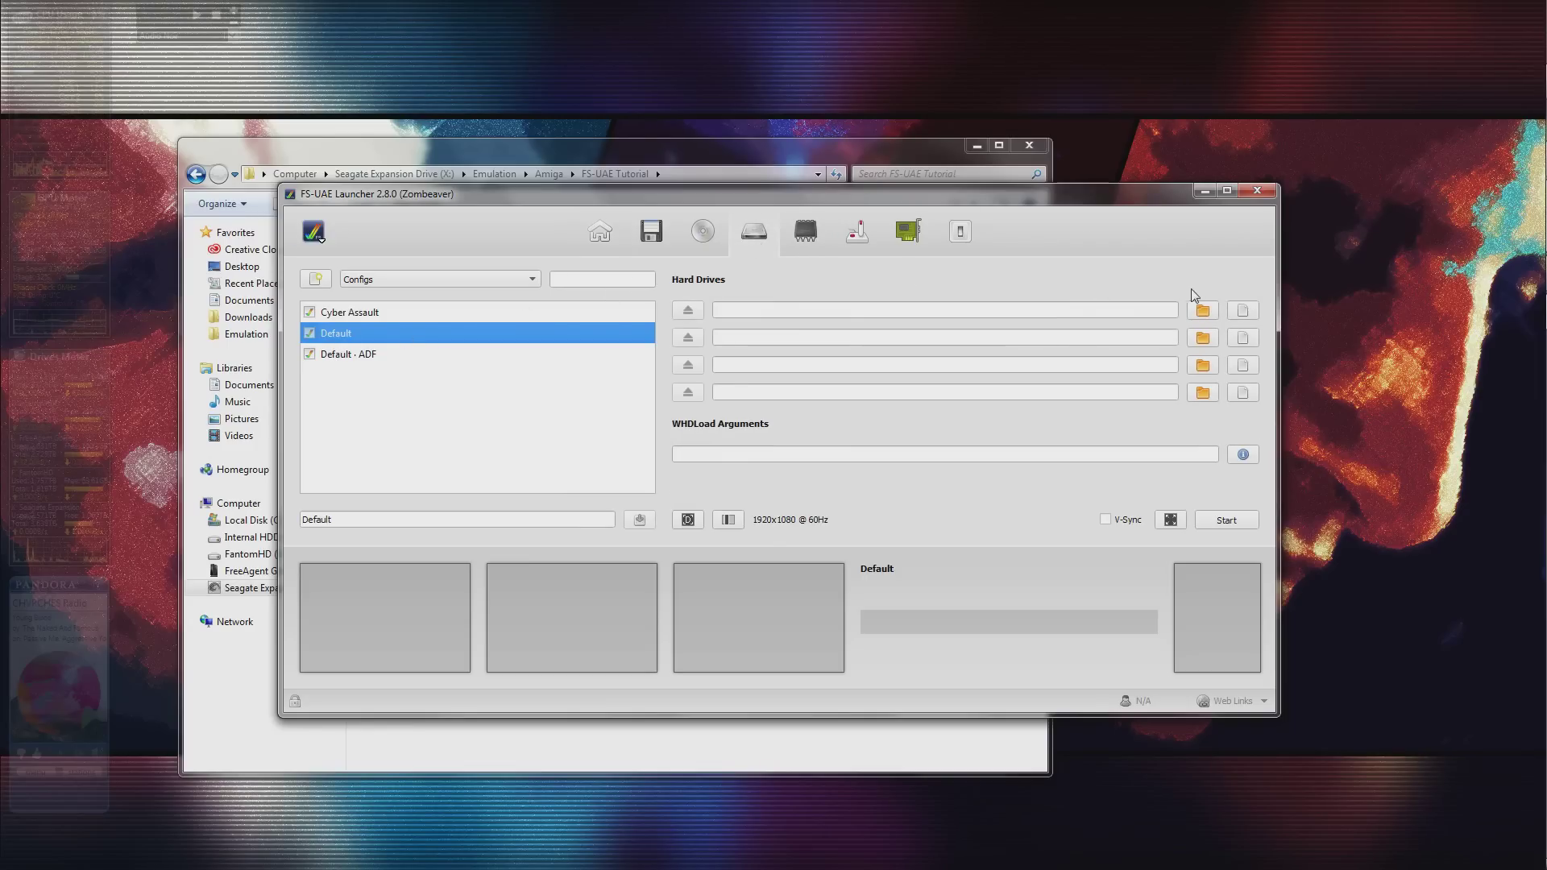
left_click(1242, 312)
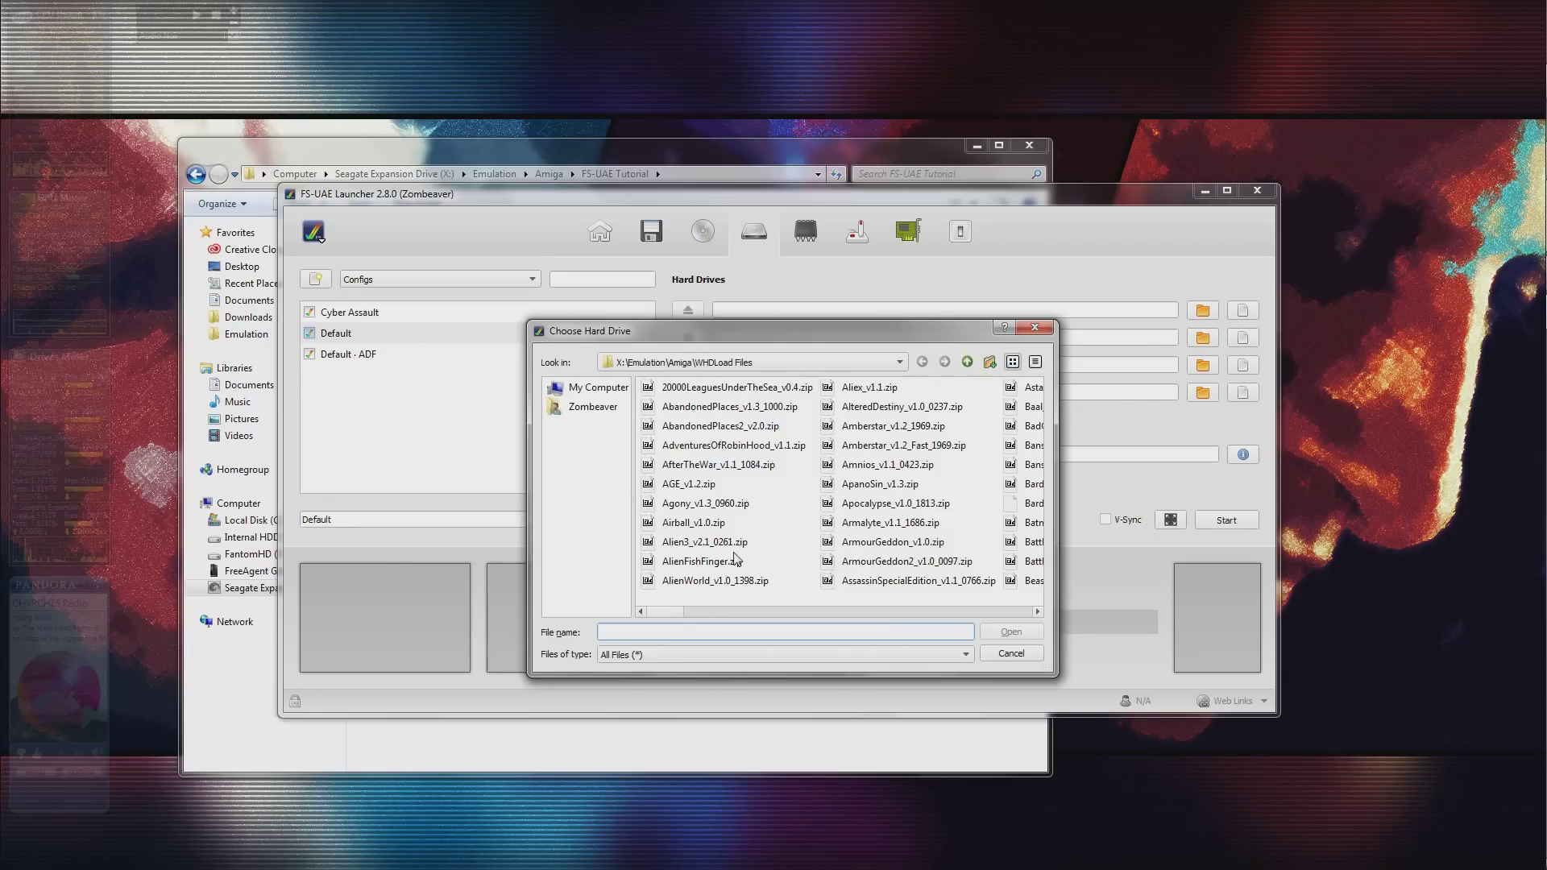
double_click(753, 471)
left_click(803, 455)
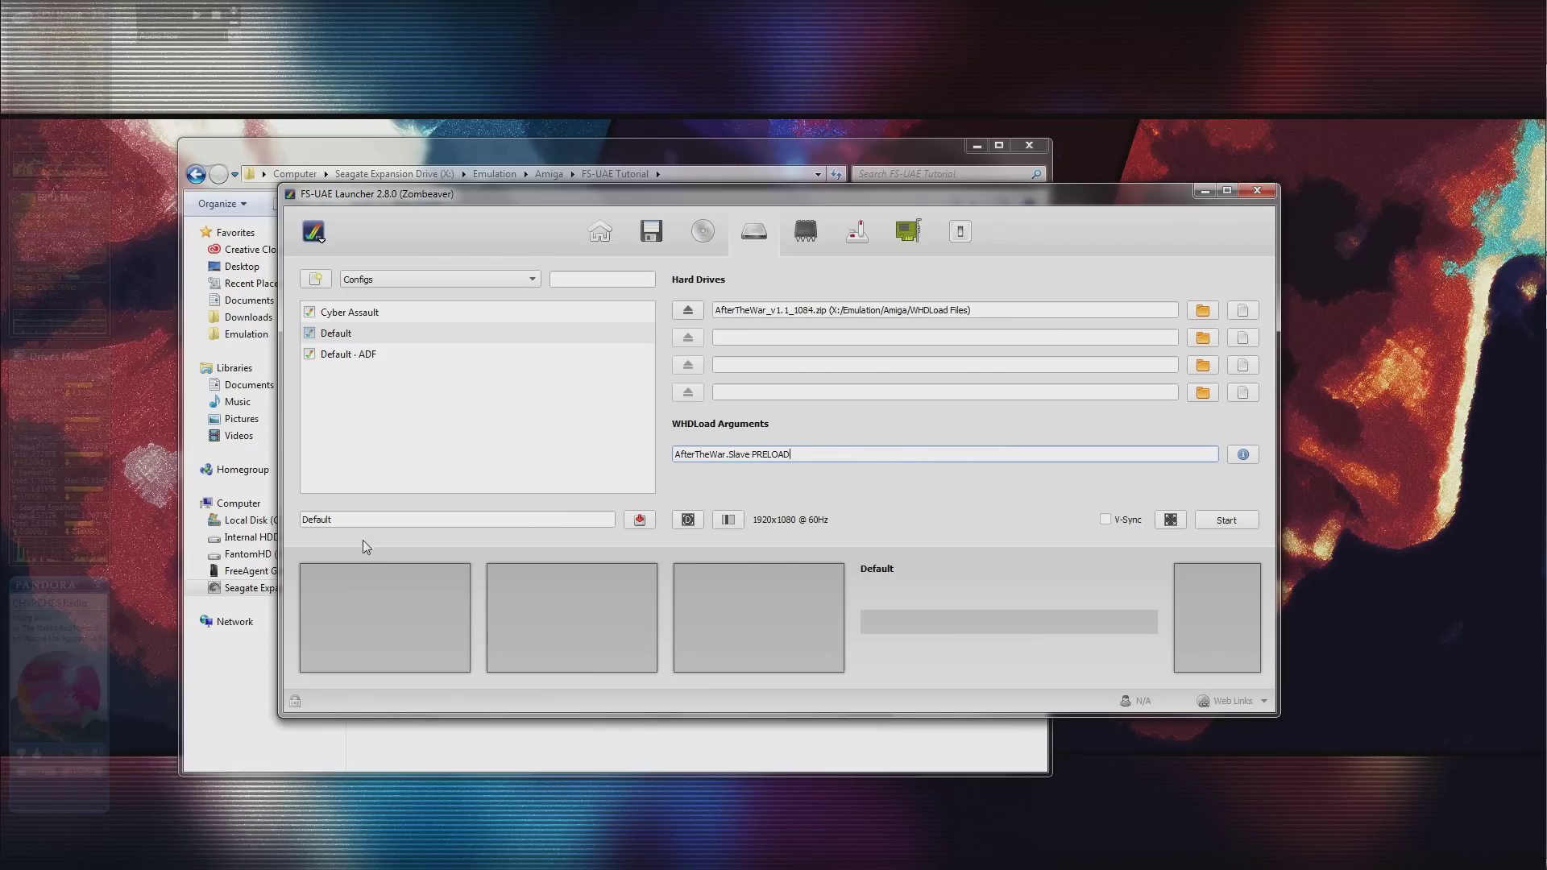
Name the configuration After The War and save it.
key("Tab")
type("A")
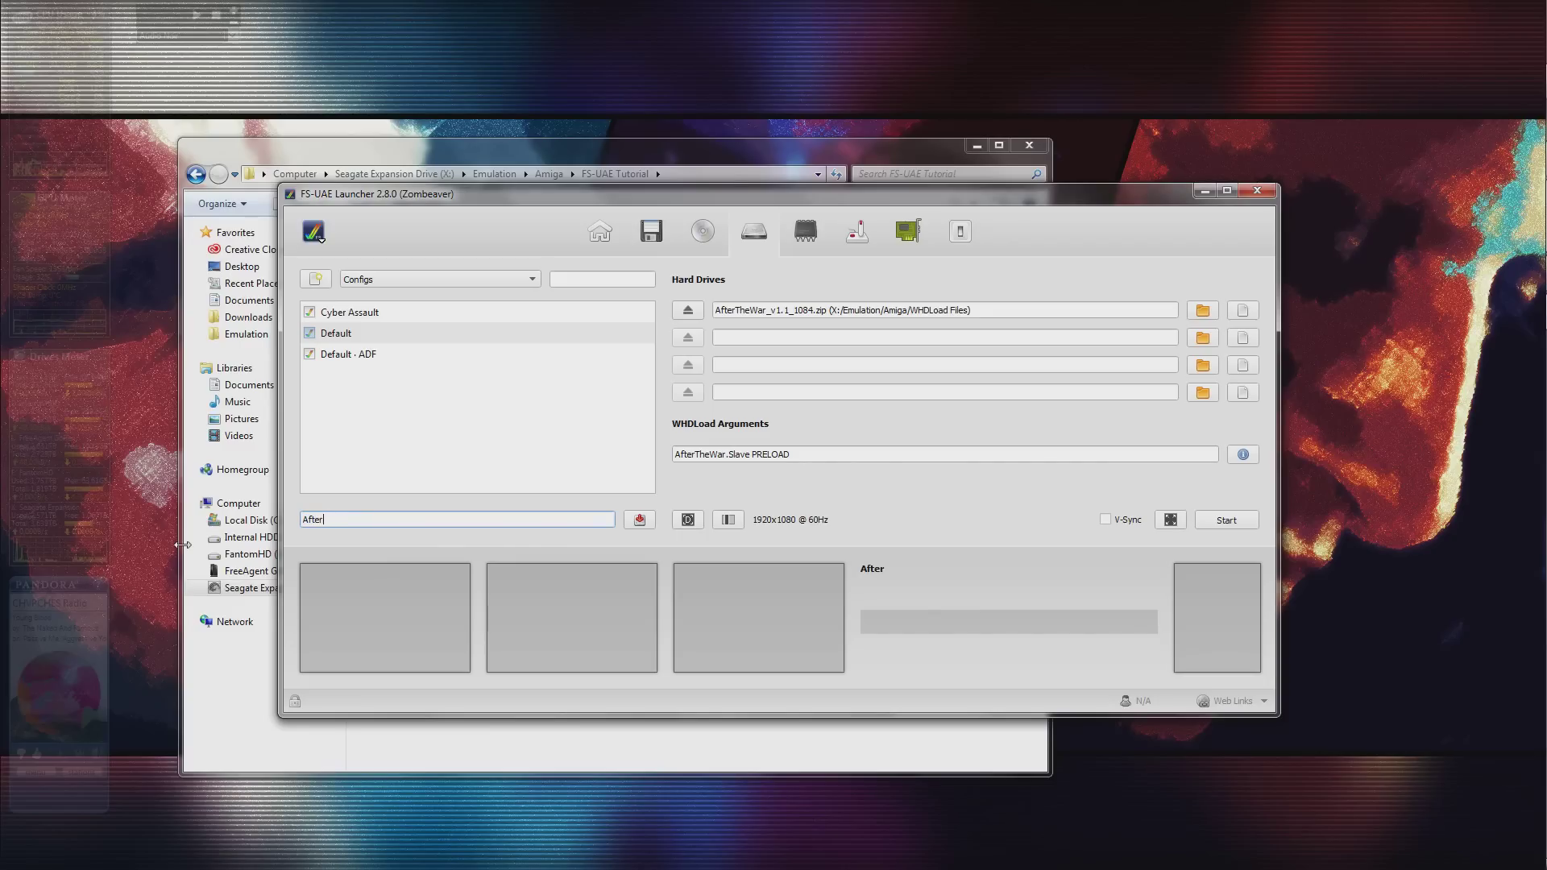
type("fter The War")
left_click(640, 520)
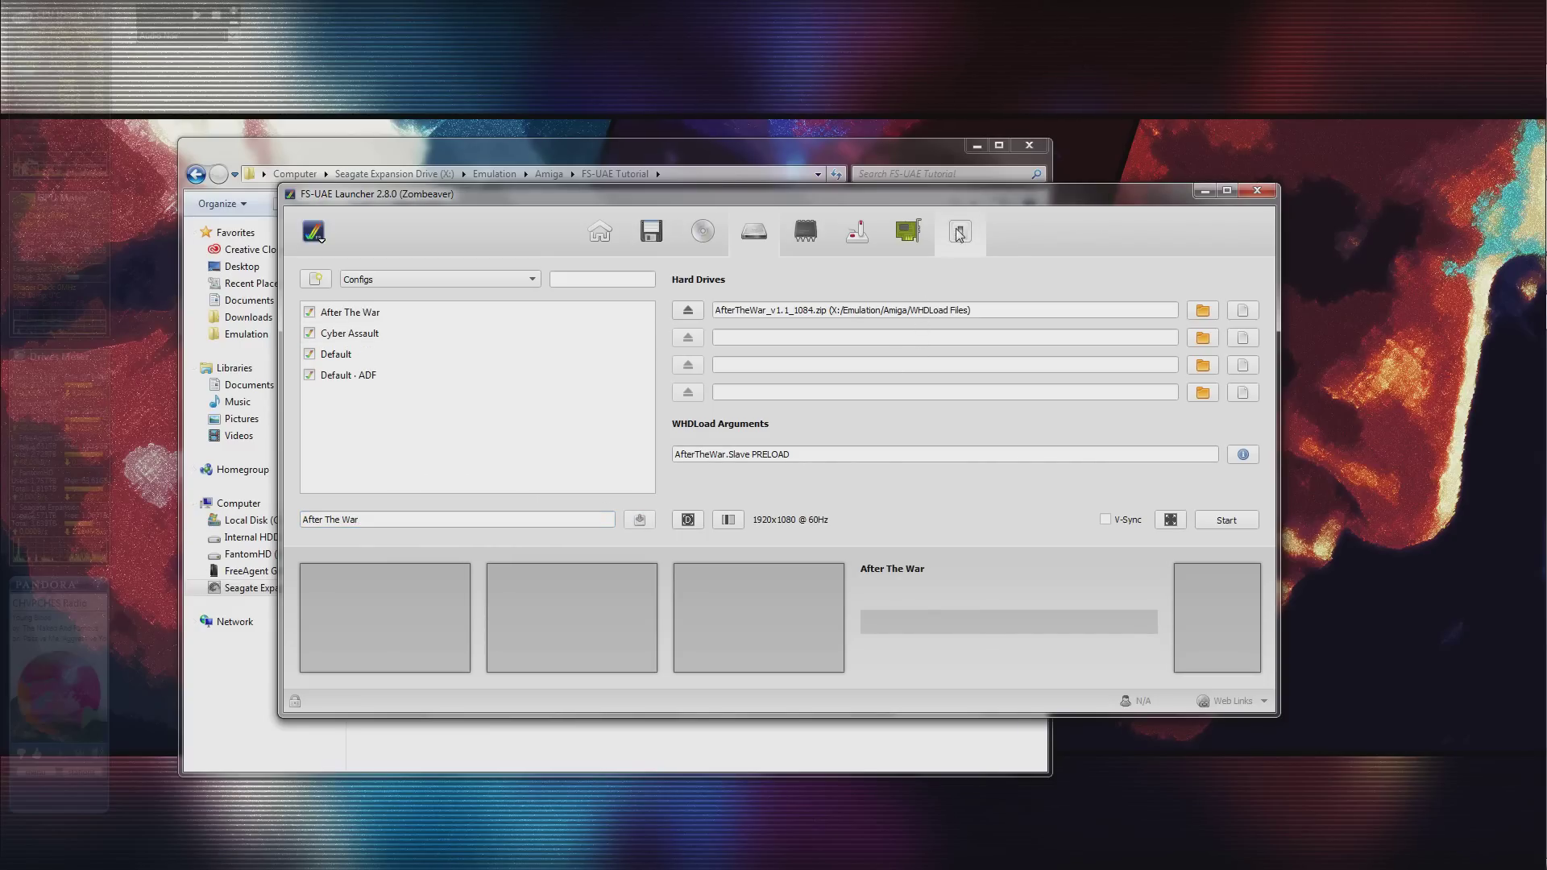
Add the custom option shader = atari-color-fix.shader to the After The War configuration and save it.
left_click(959, 233)
left_click(1203, 278)
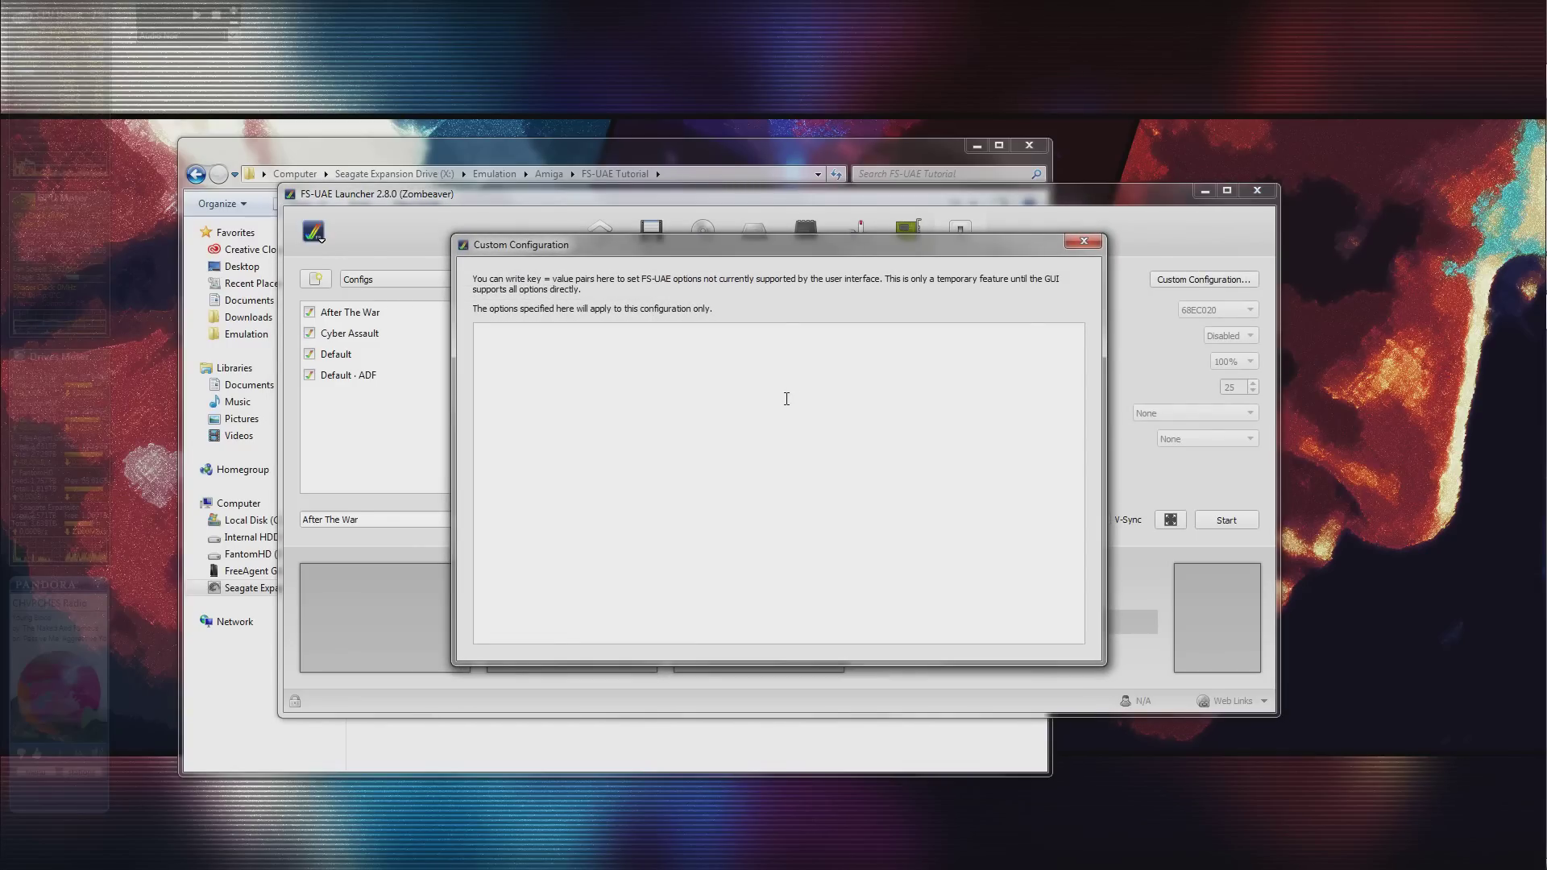
type("shader = atari-color-fix.shader")
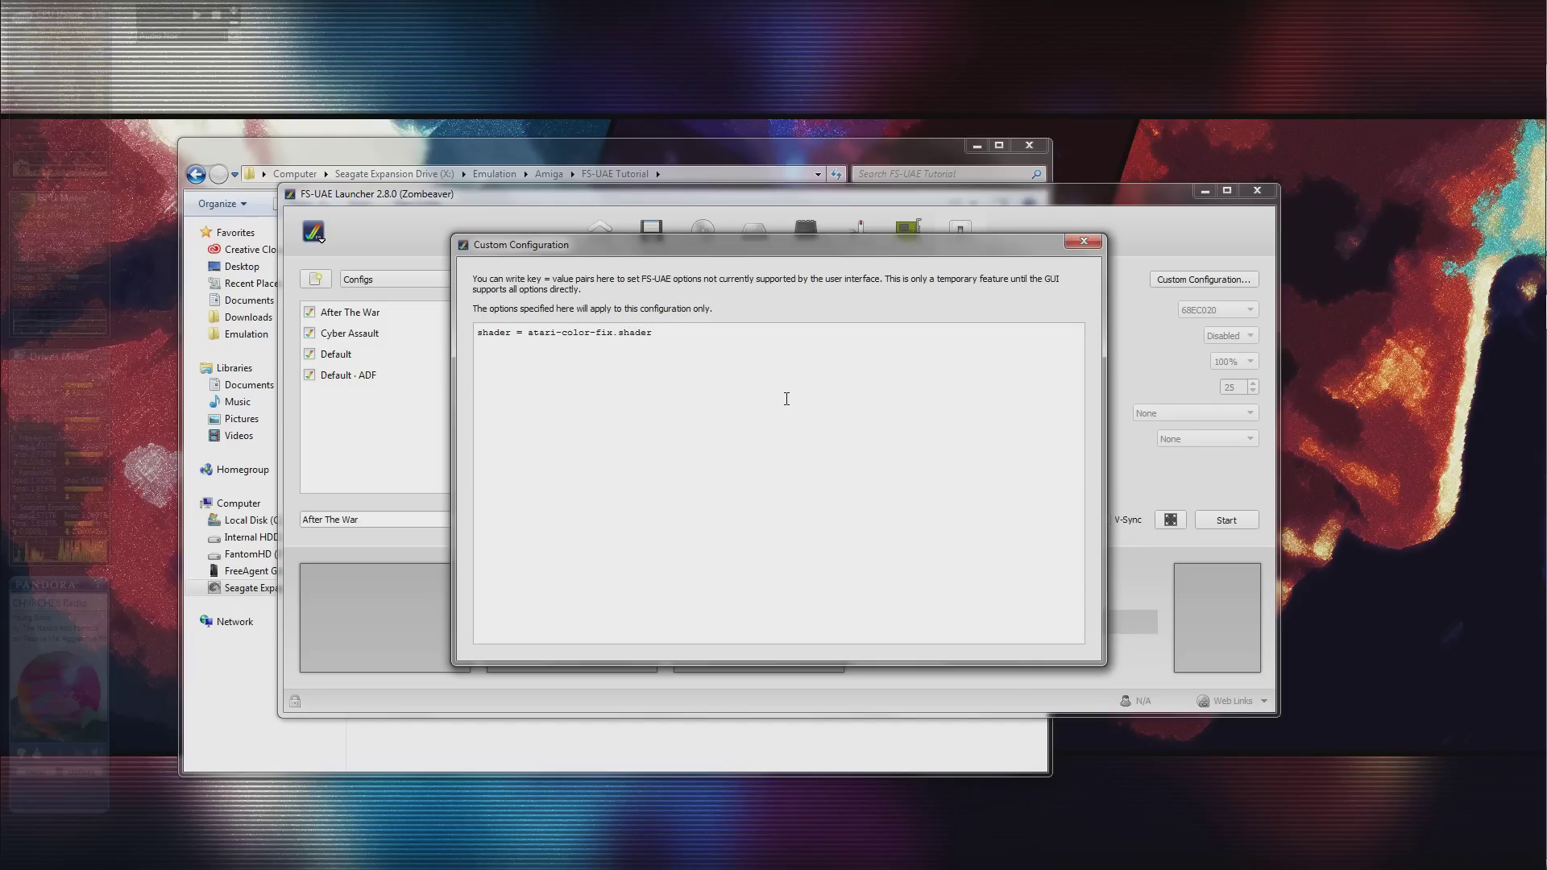
left_click(1088, 249)
left_click(641, 520)
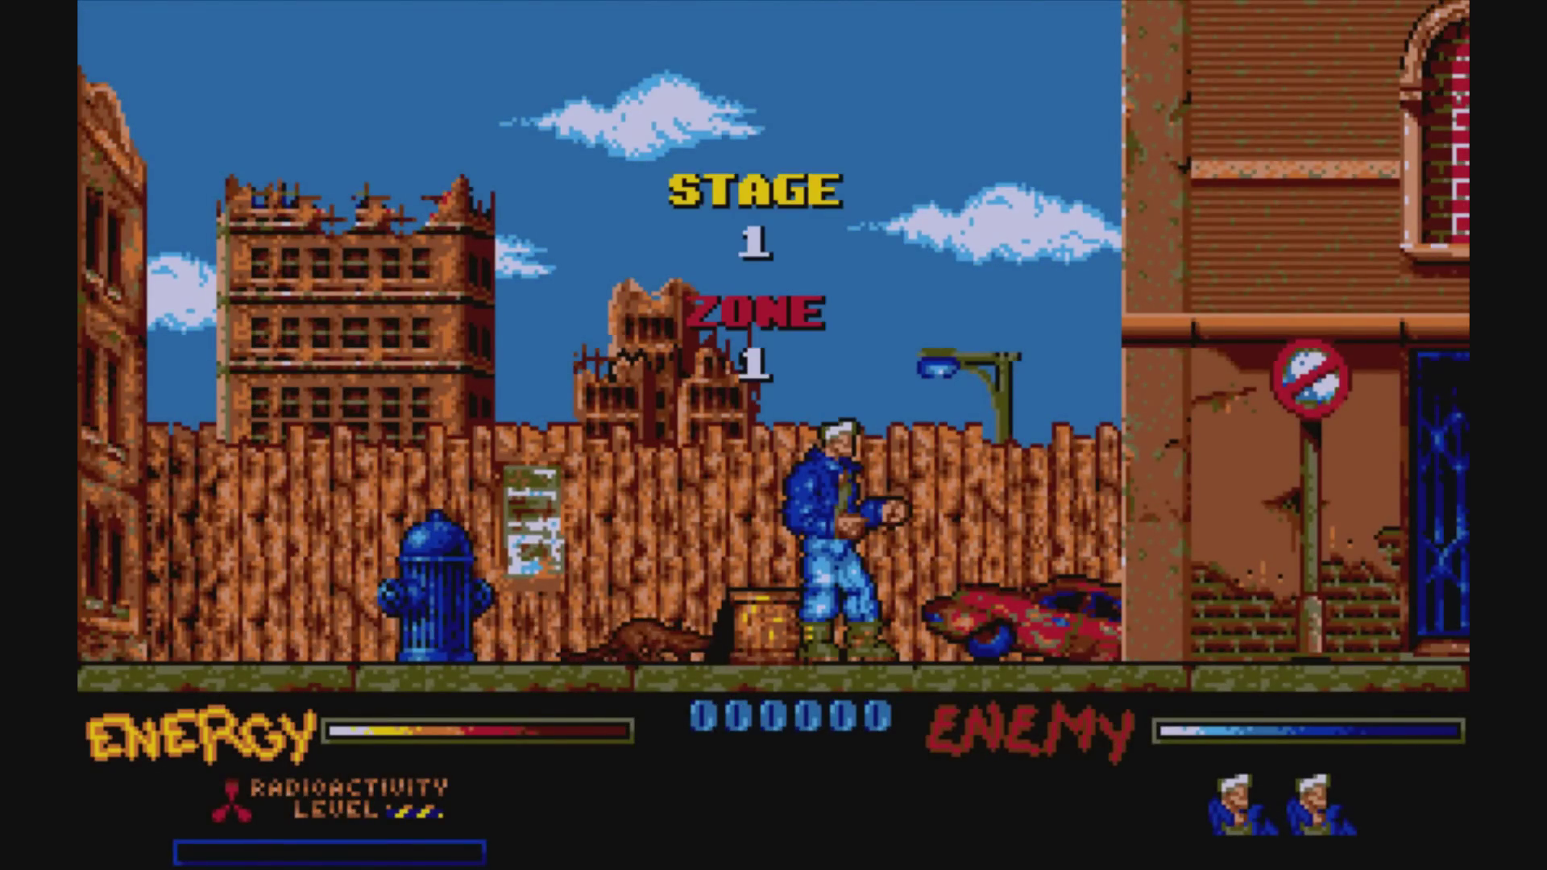
Test After The War by walking the character through Stage 1 Zone 1 and punching the approaching enemies.
key("Right")
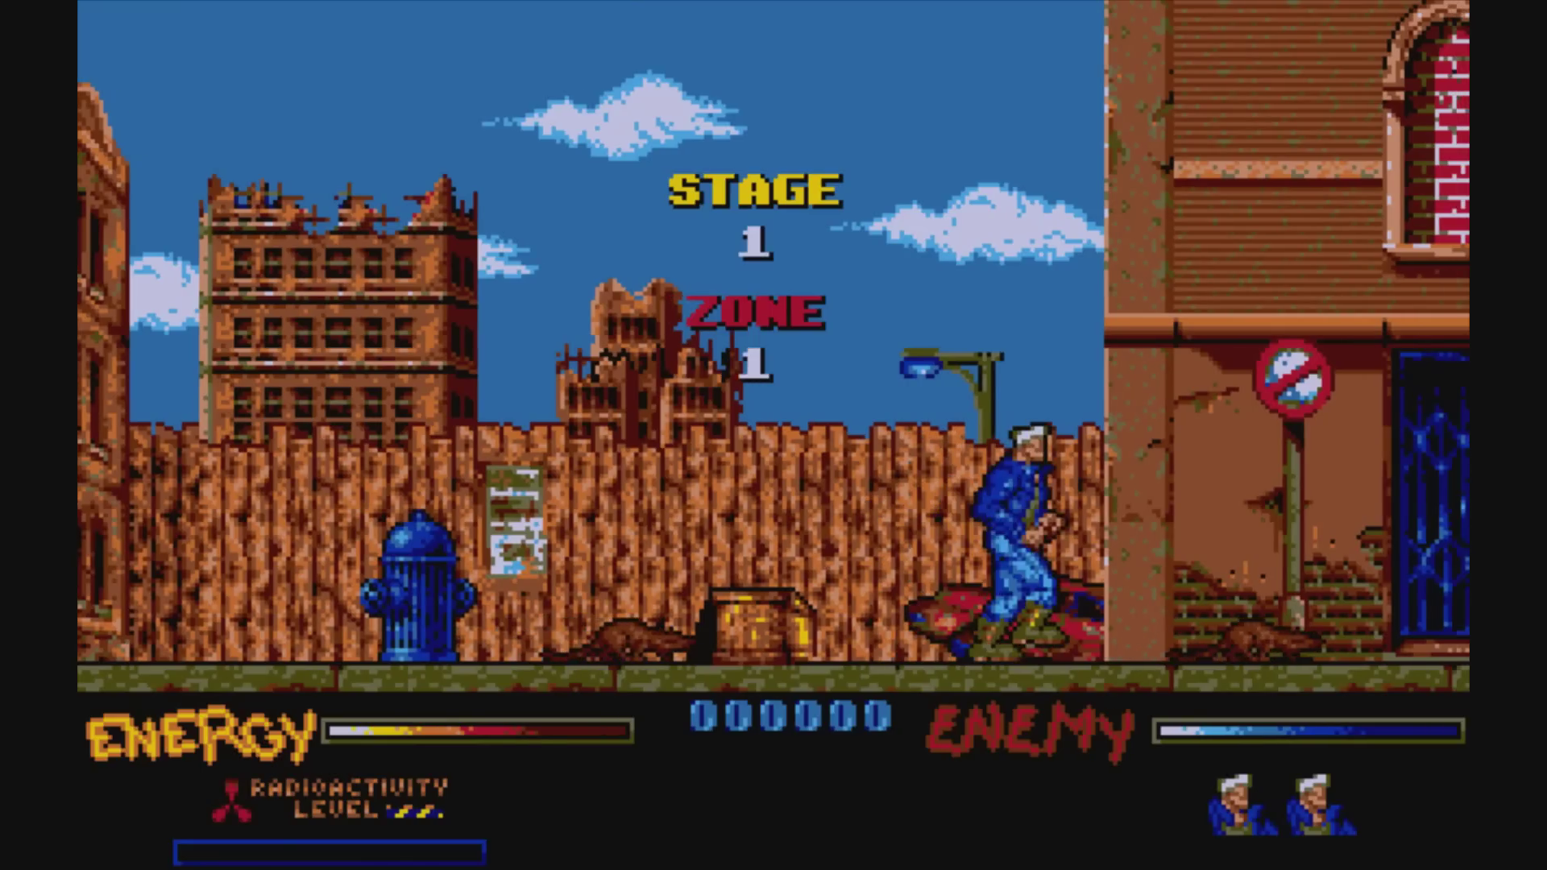
key("Right")
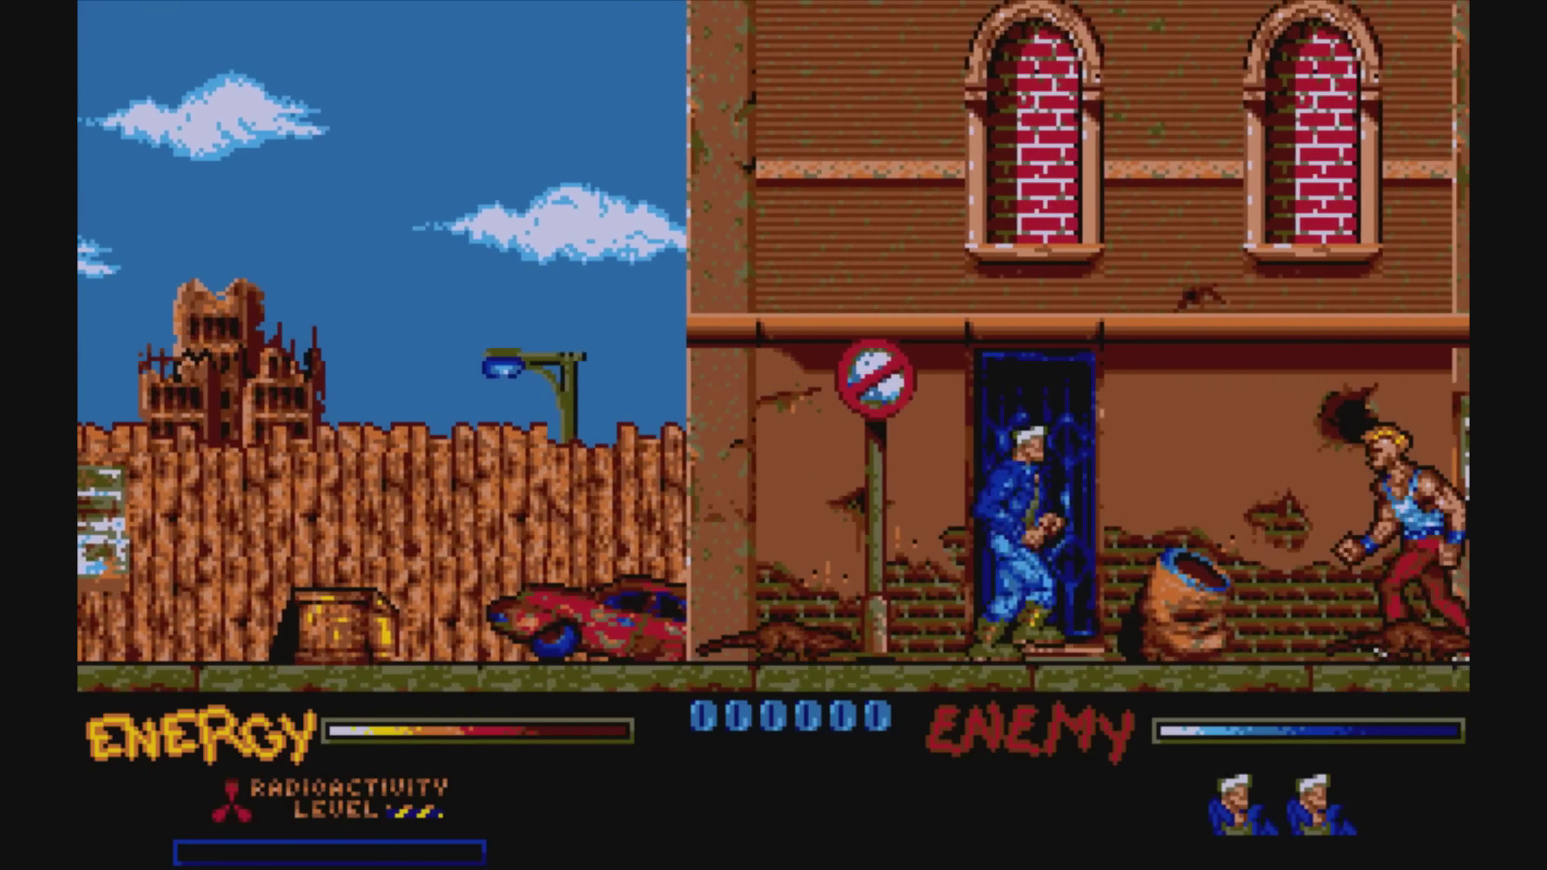
key("Up")
key("Right")
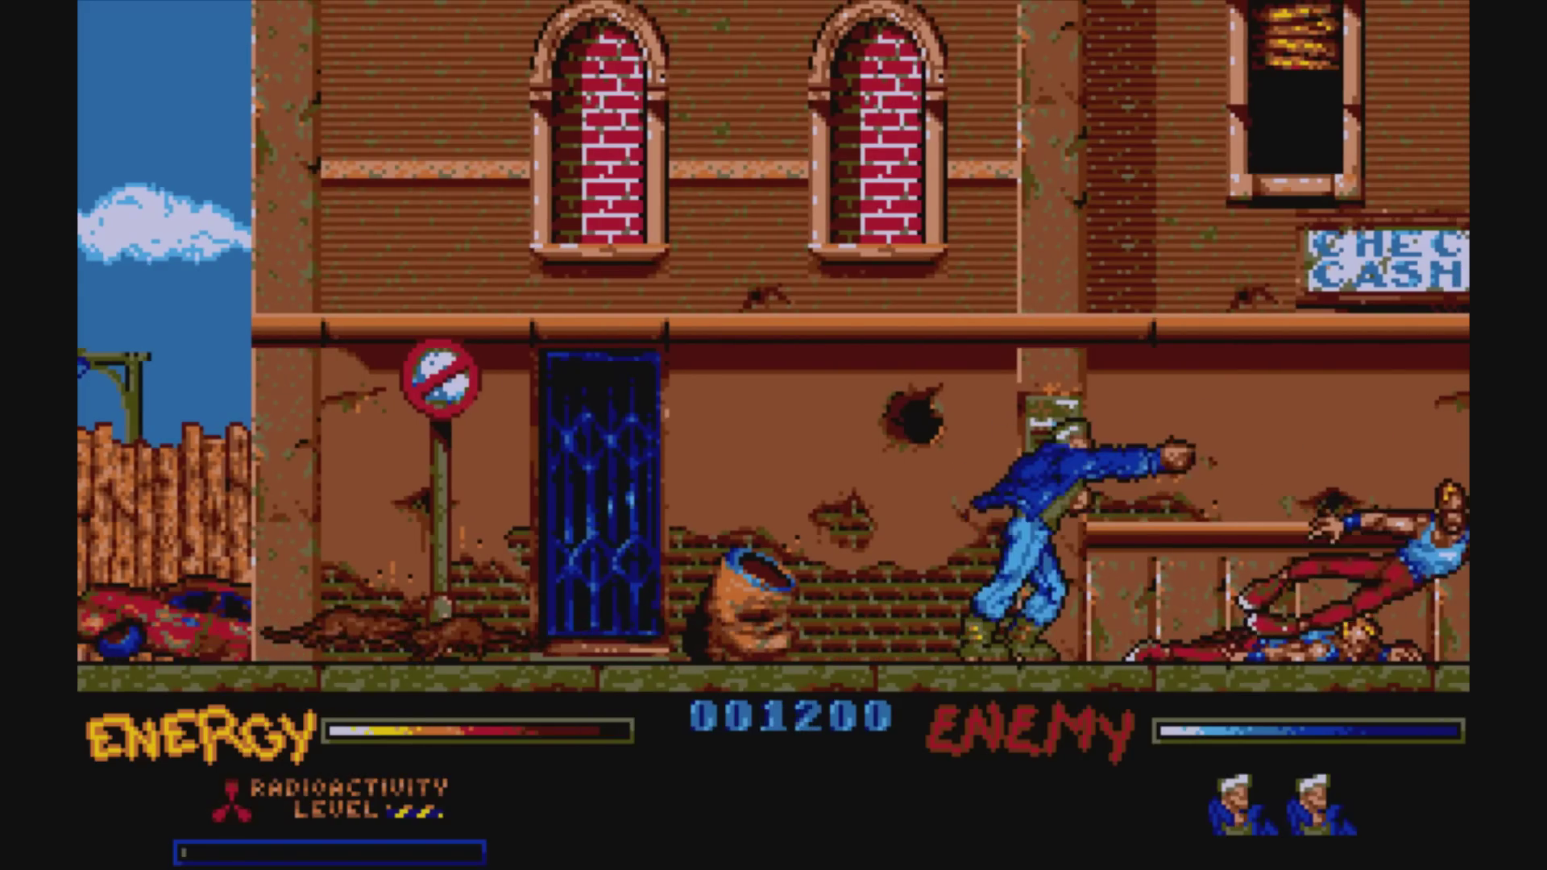
key("Right")
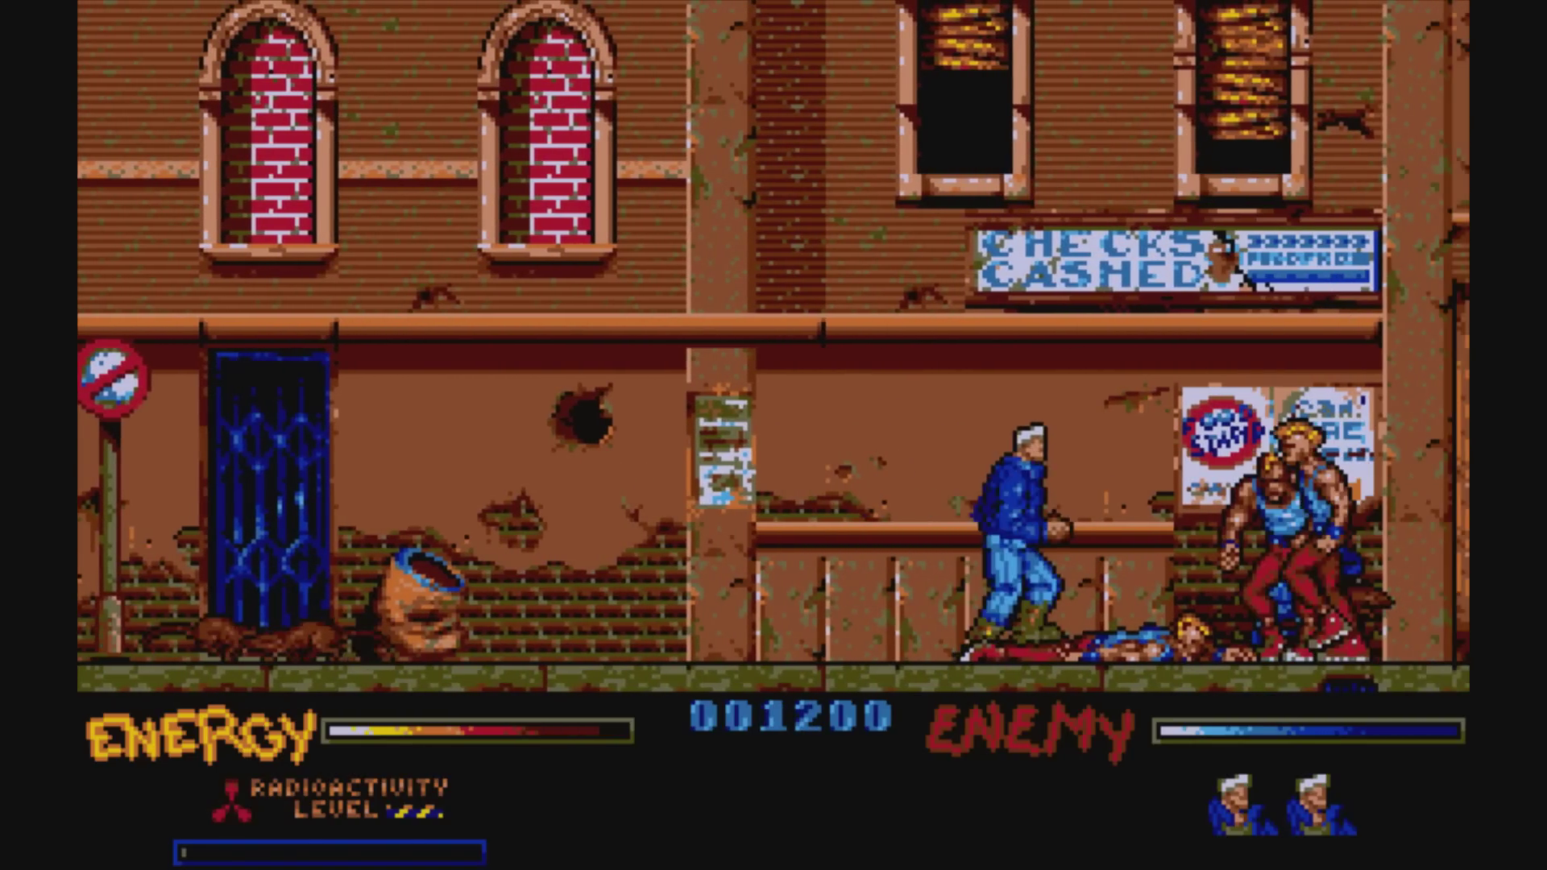
key("Right")
key("space")
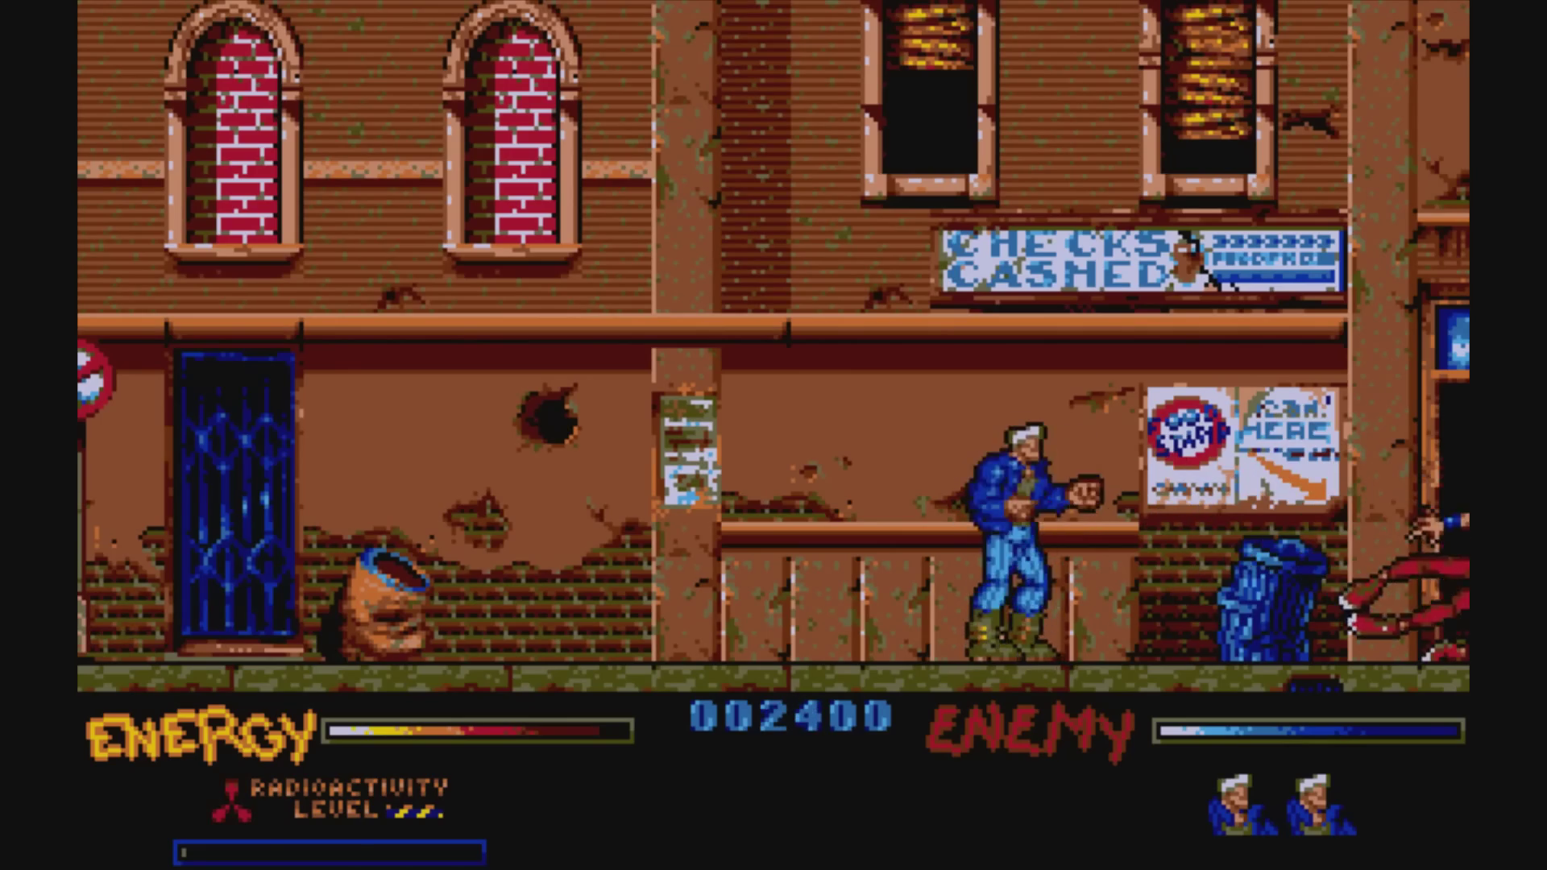
key("Right")
key("space")
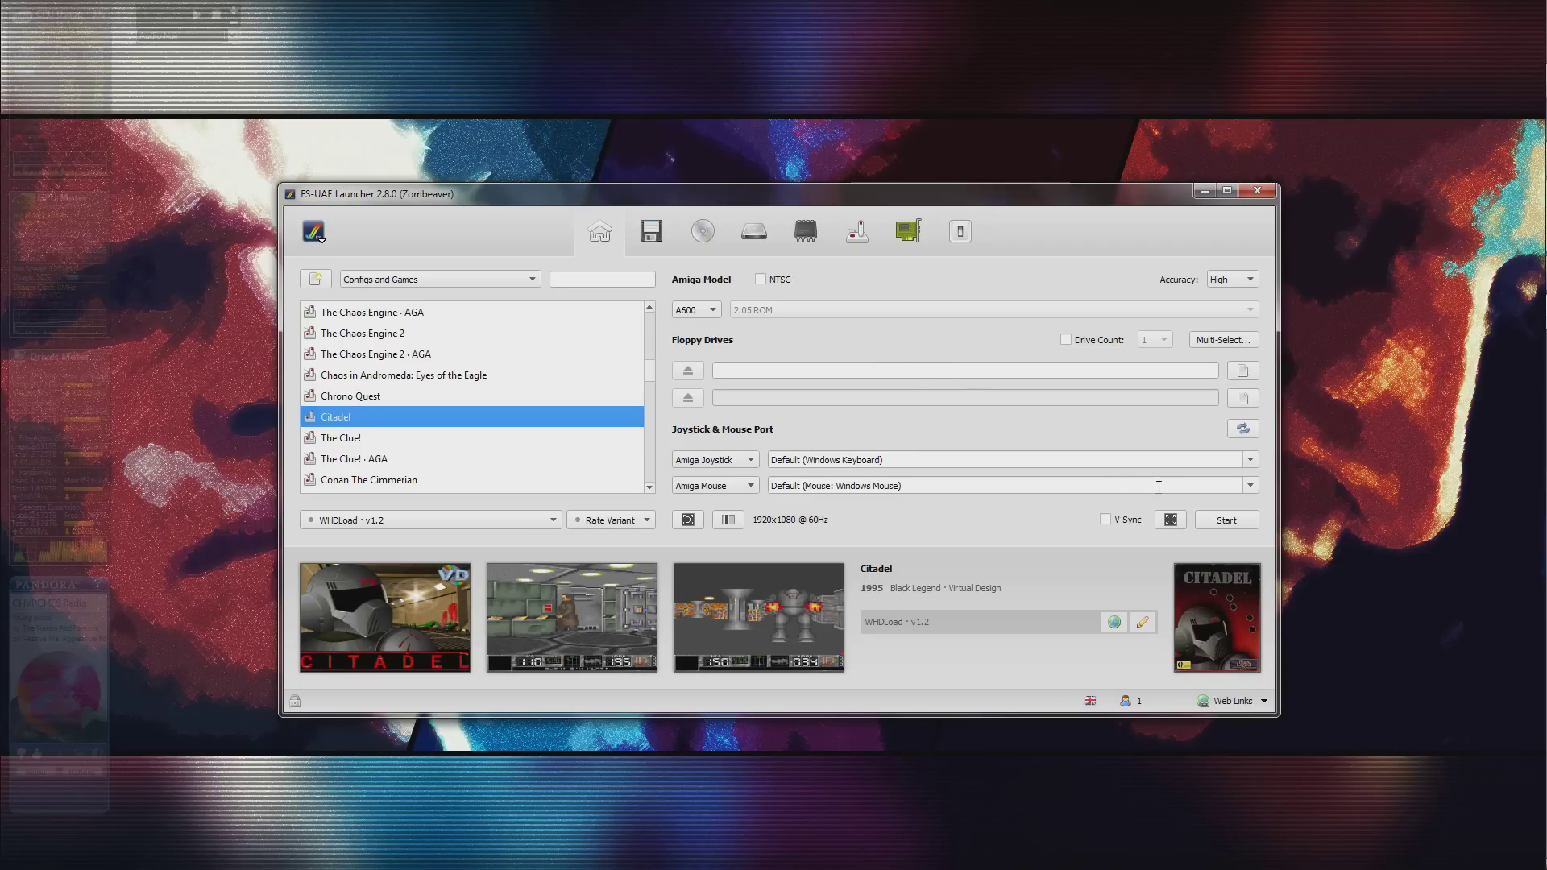
Try to run the Citadel WHDLoad v1.2 game entry, and quit WHDLoad.
left_click(1227, 520)
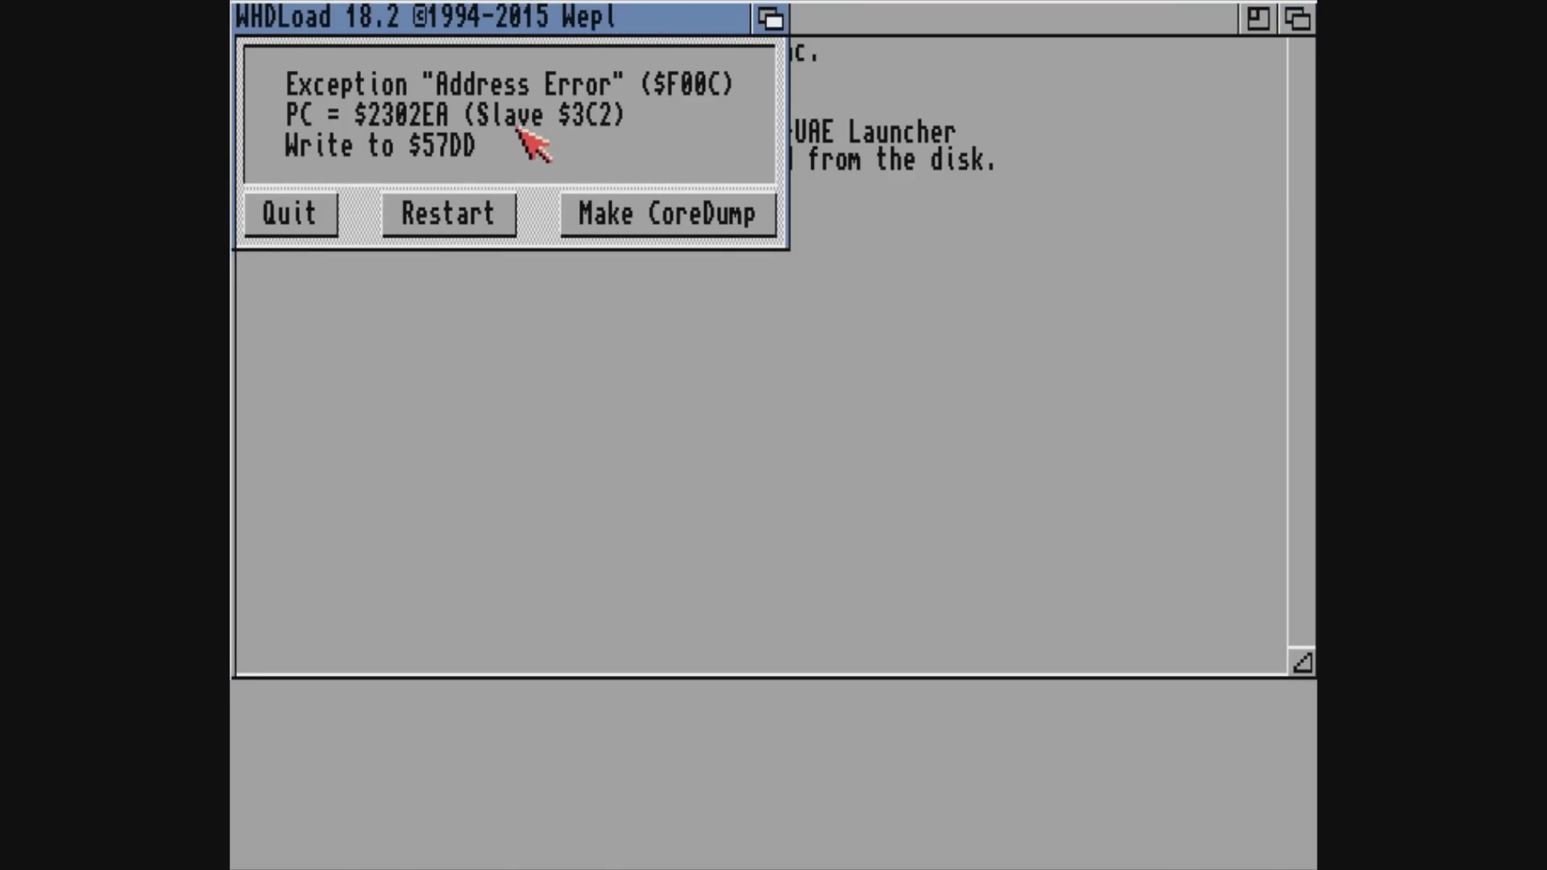
left_click(287, 211)
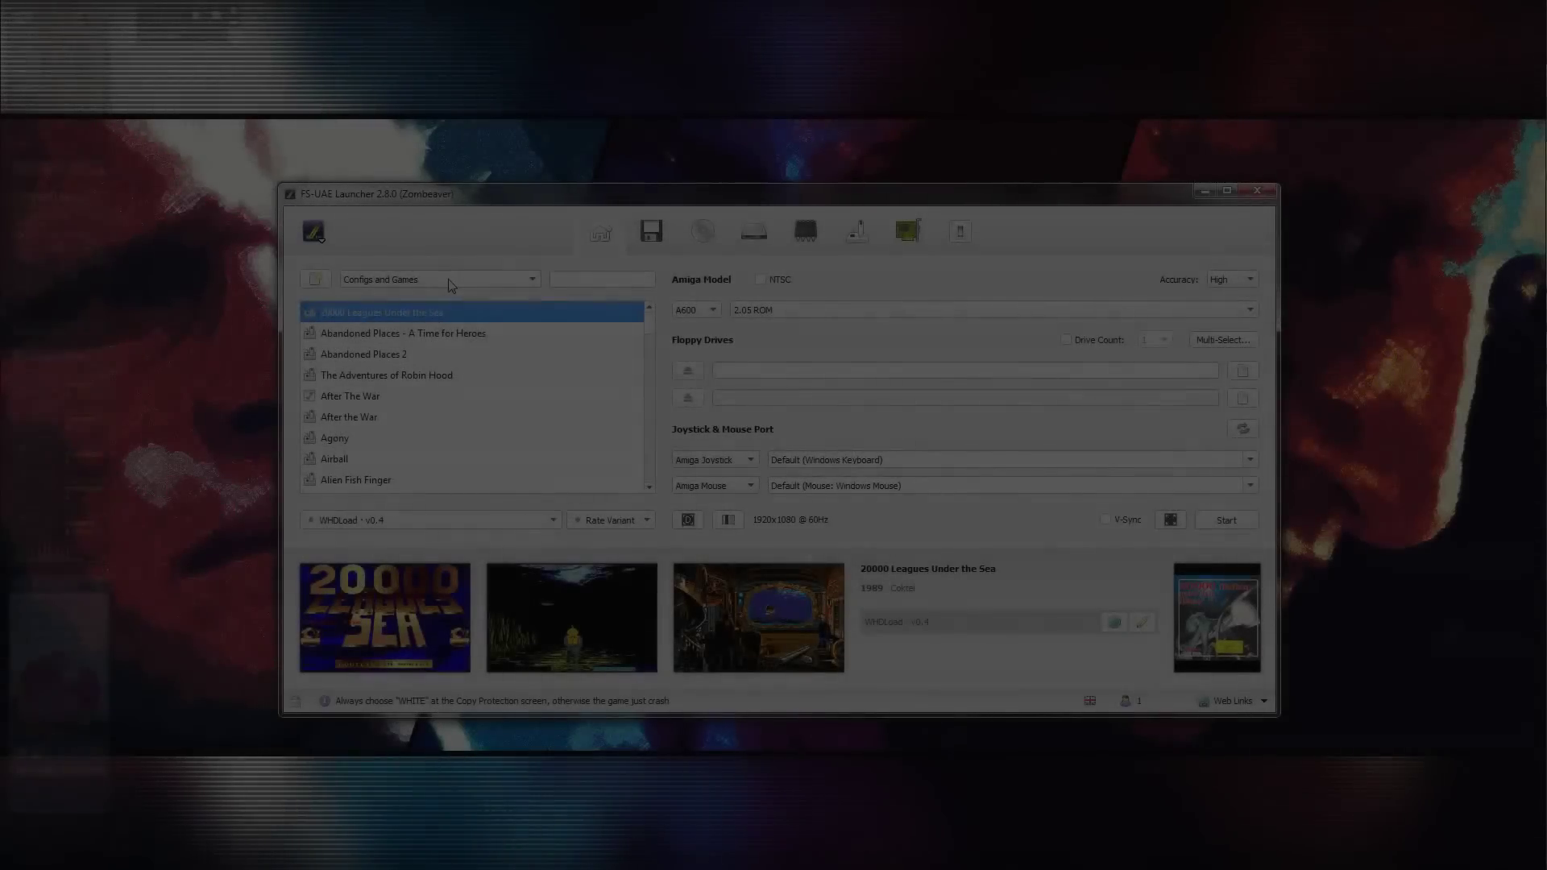
Filter the list to Configs only and load the Default configuration as a base for Citadel.
left_click(448, 279)
left_click(438, 298)
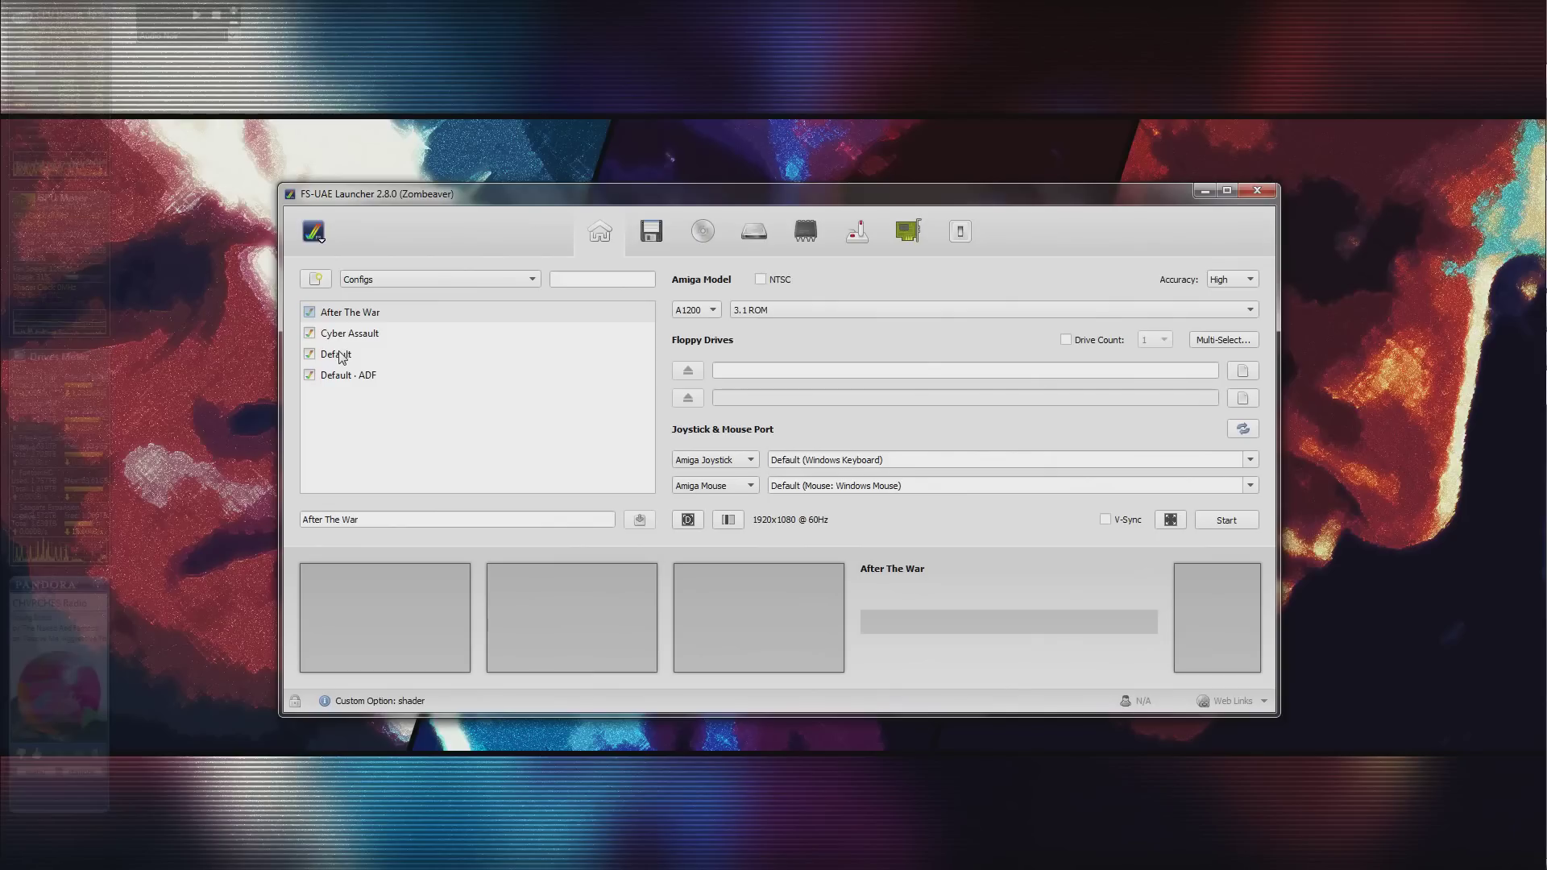
left_click(342, 355)
Mount Citadel_v1.2.lha from WHDLoad Files as the first hard drive and append PRELOAD to the WHDLoad arguments.
left_click(754, 233)
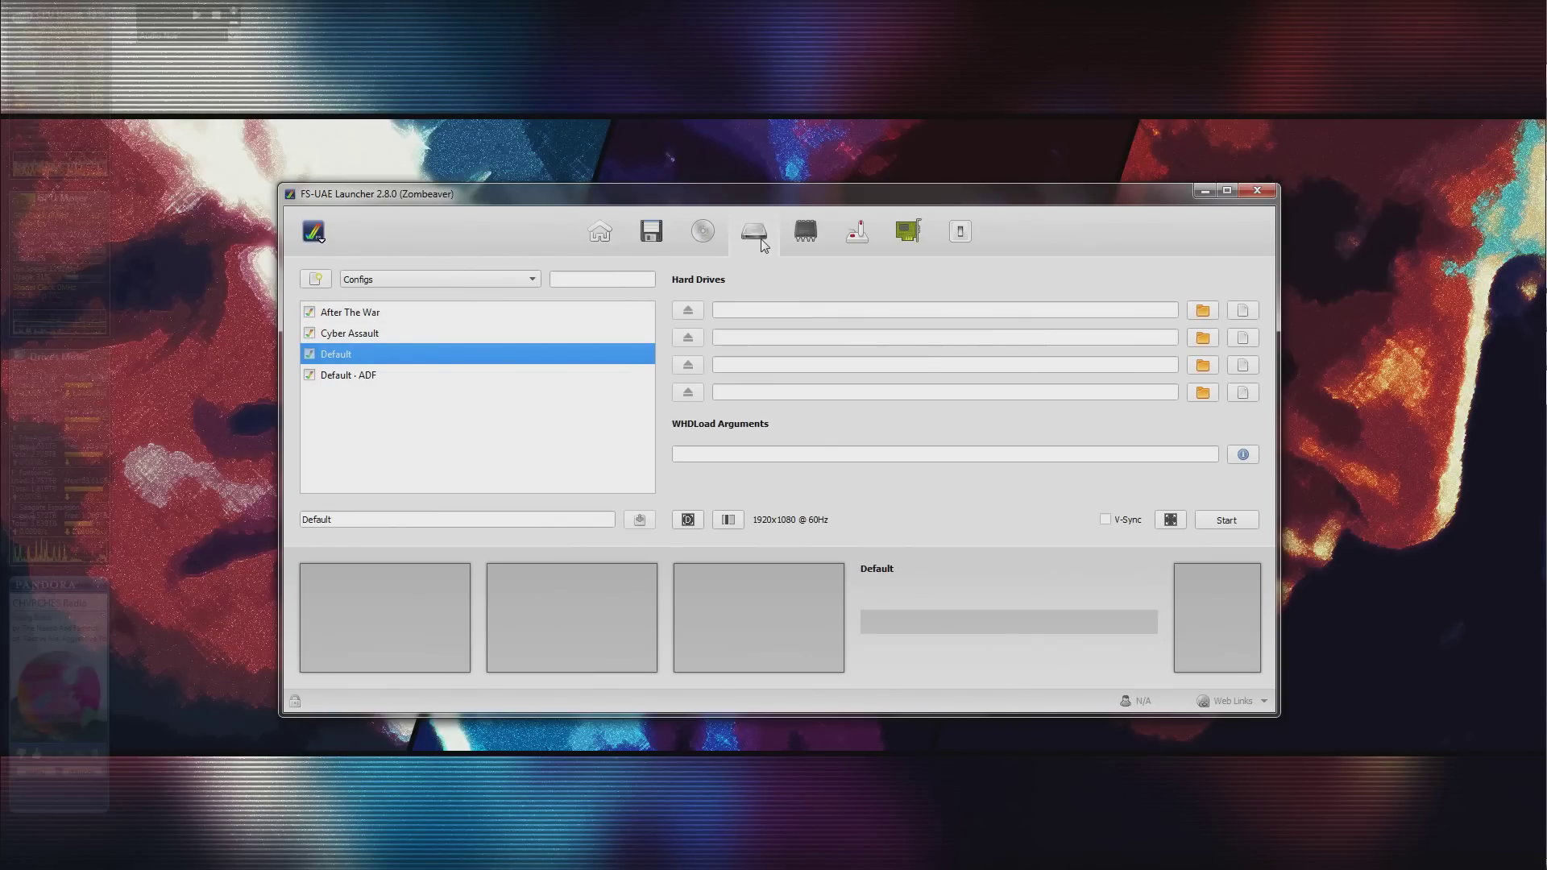
left_click(1243, 311)
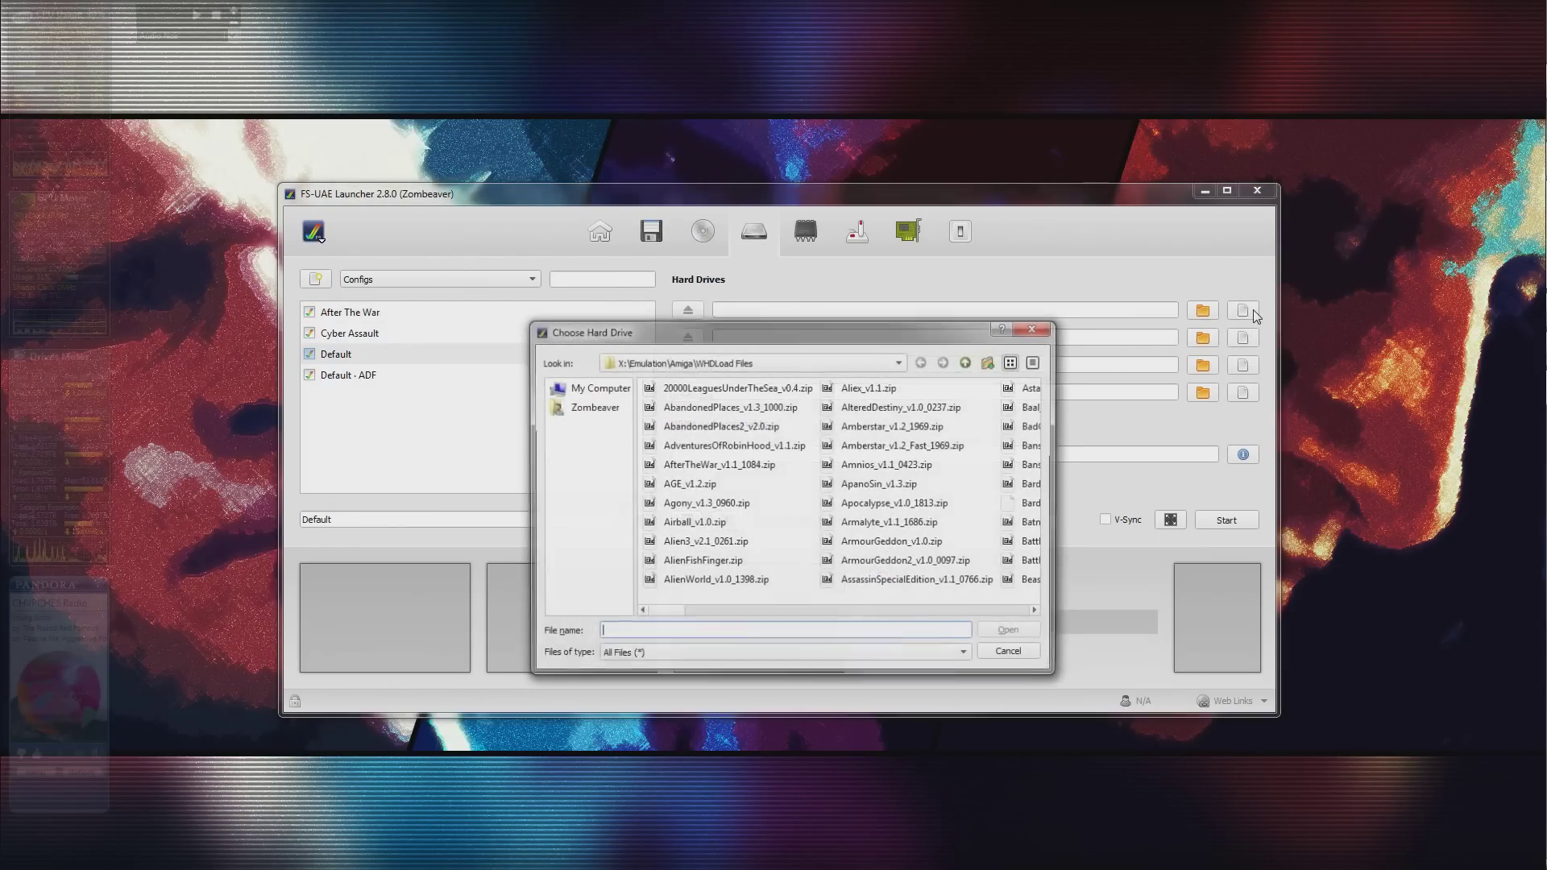
left_click(736, 581)
key("Up")
key("Up")
key("Up")
key("Up")
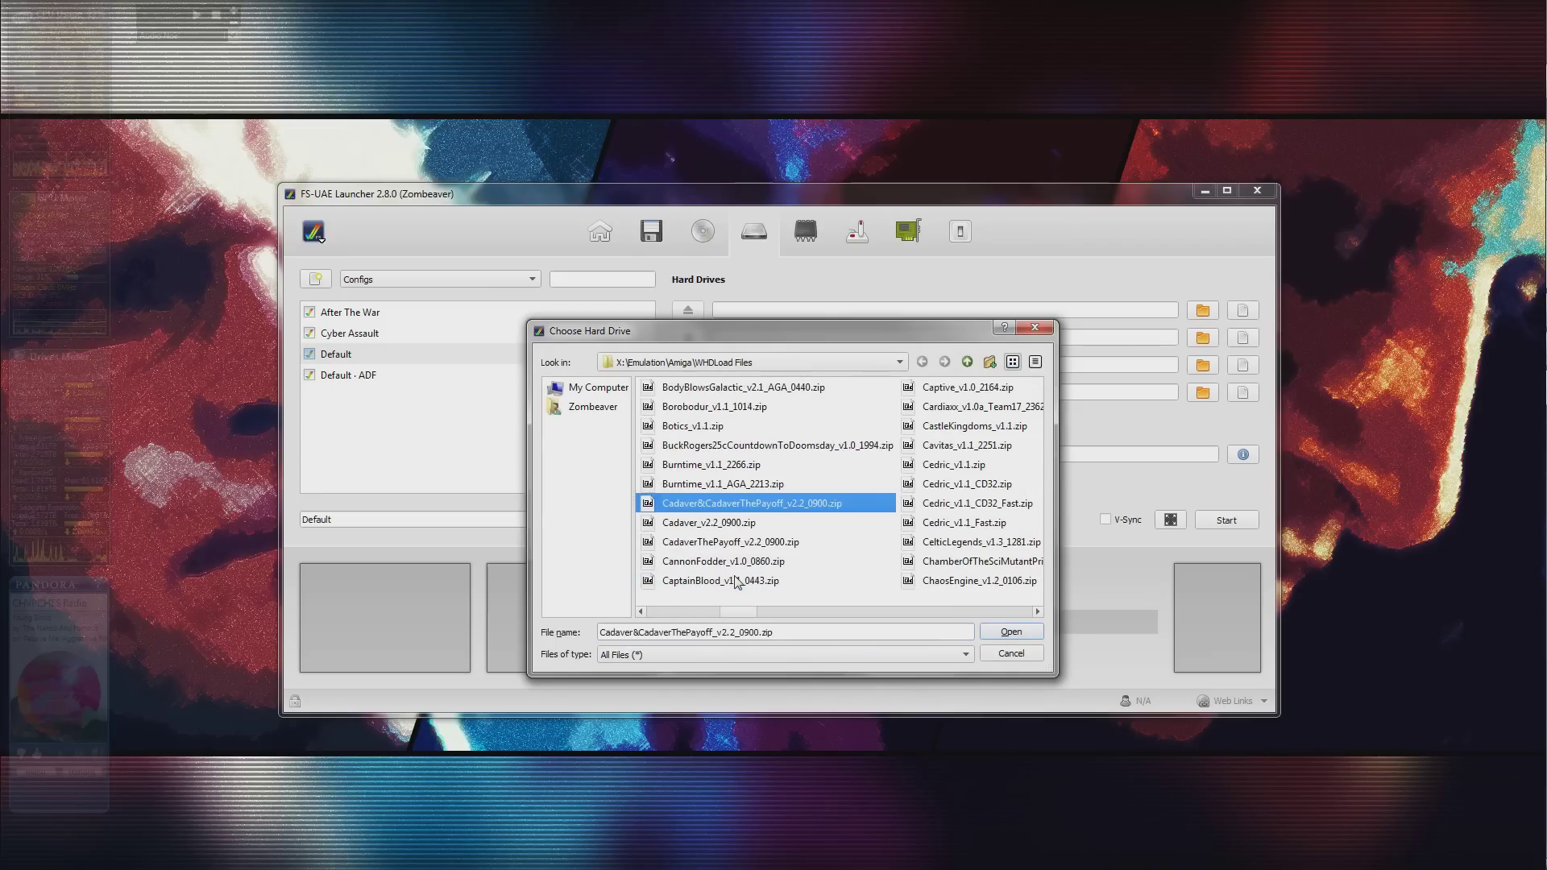
left_click(742, 523)
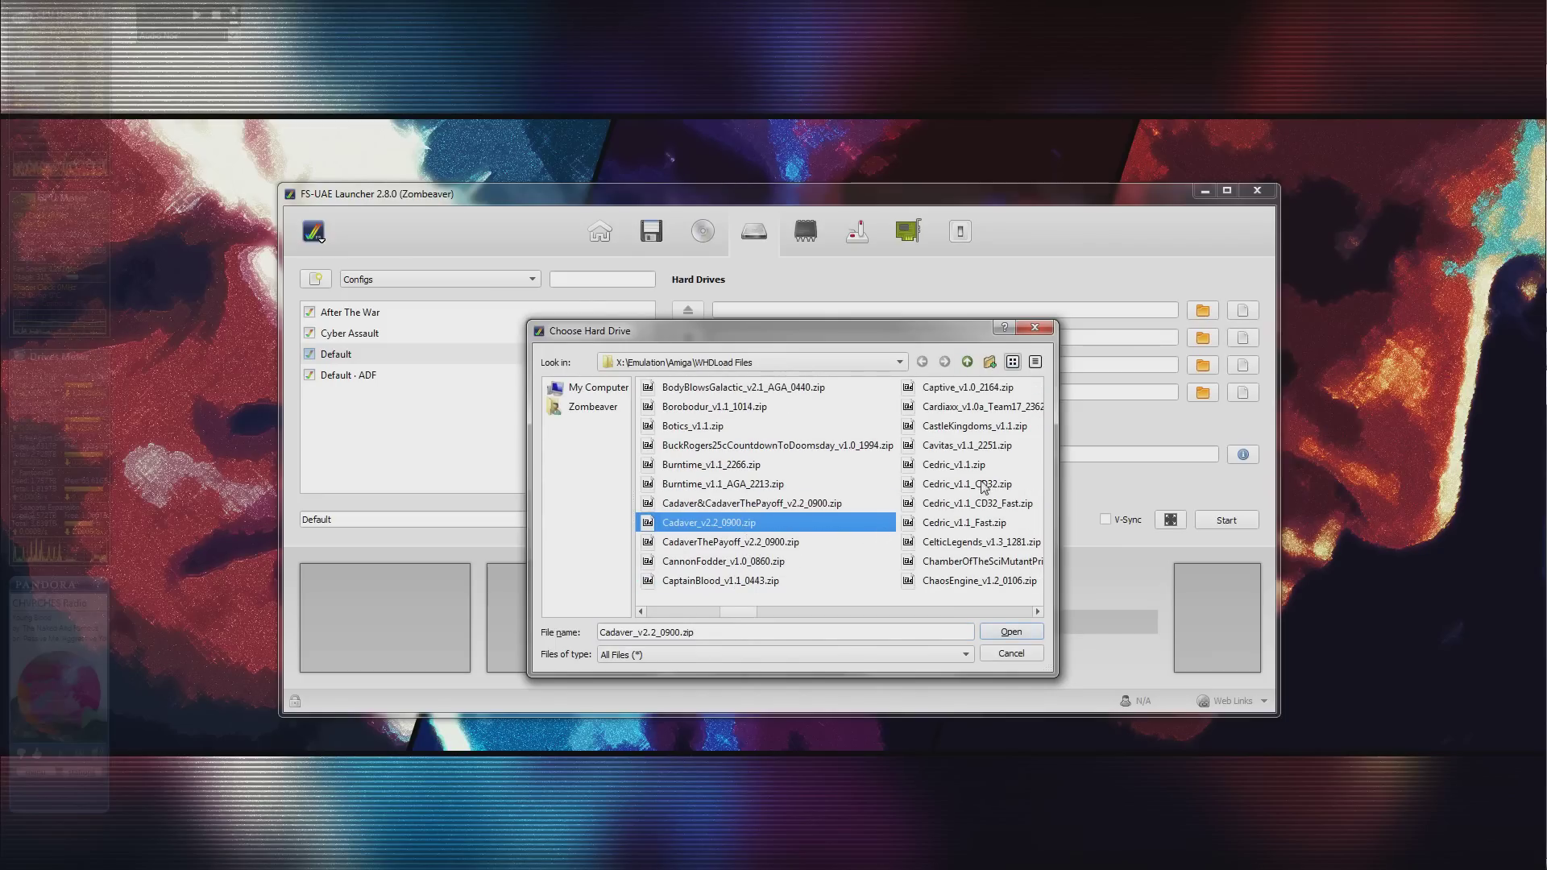
left_click(1038, 613)
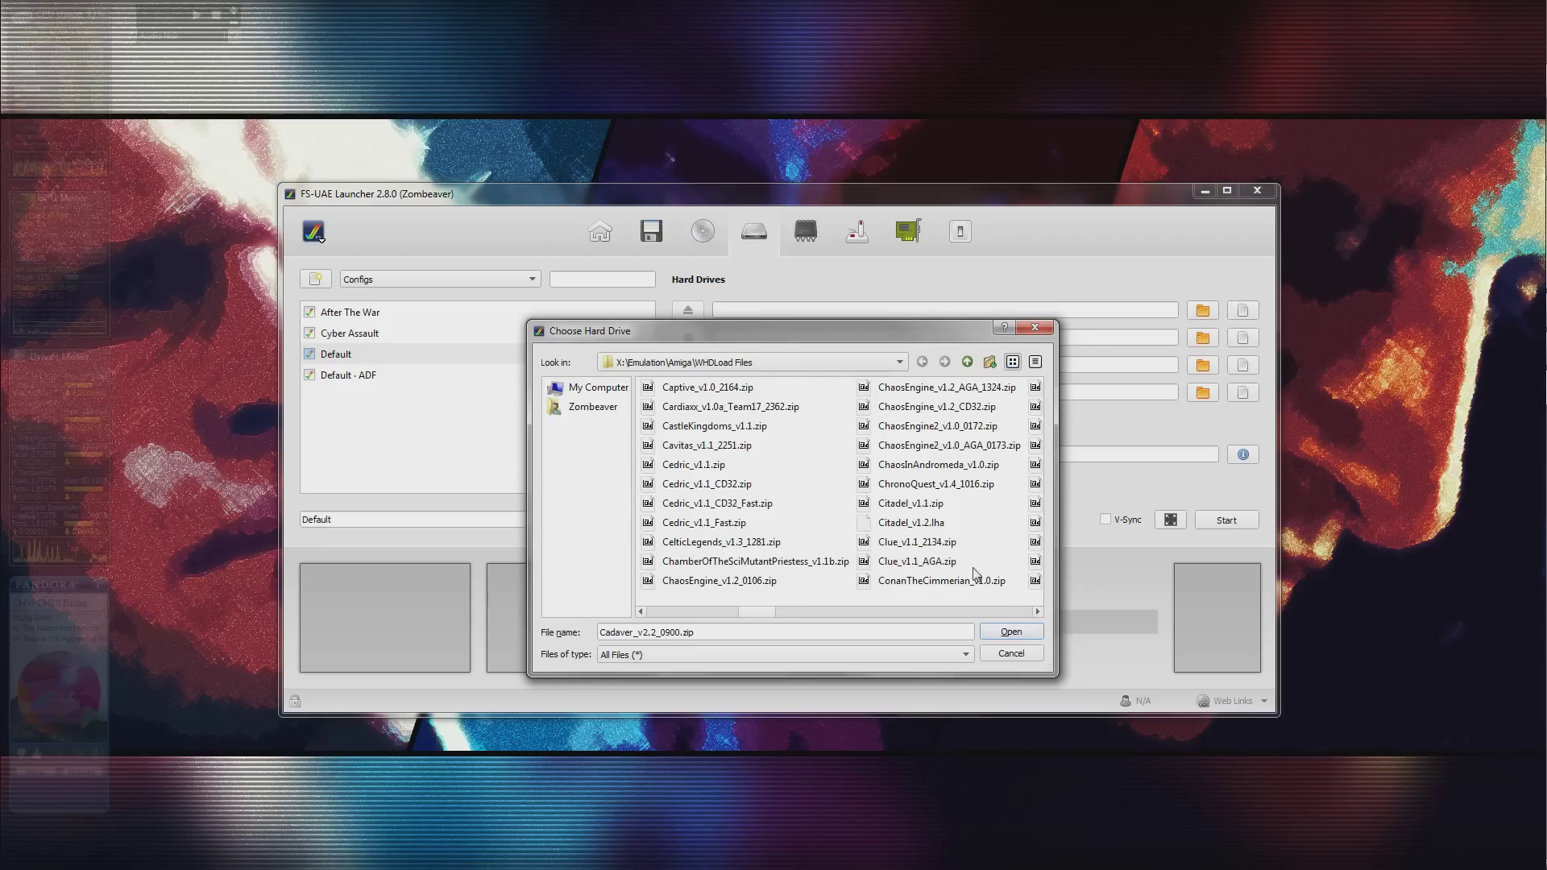
double_click(926, 524)
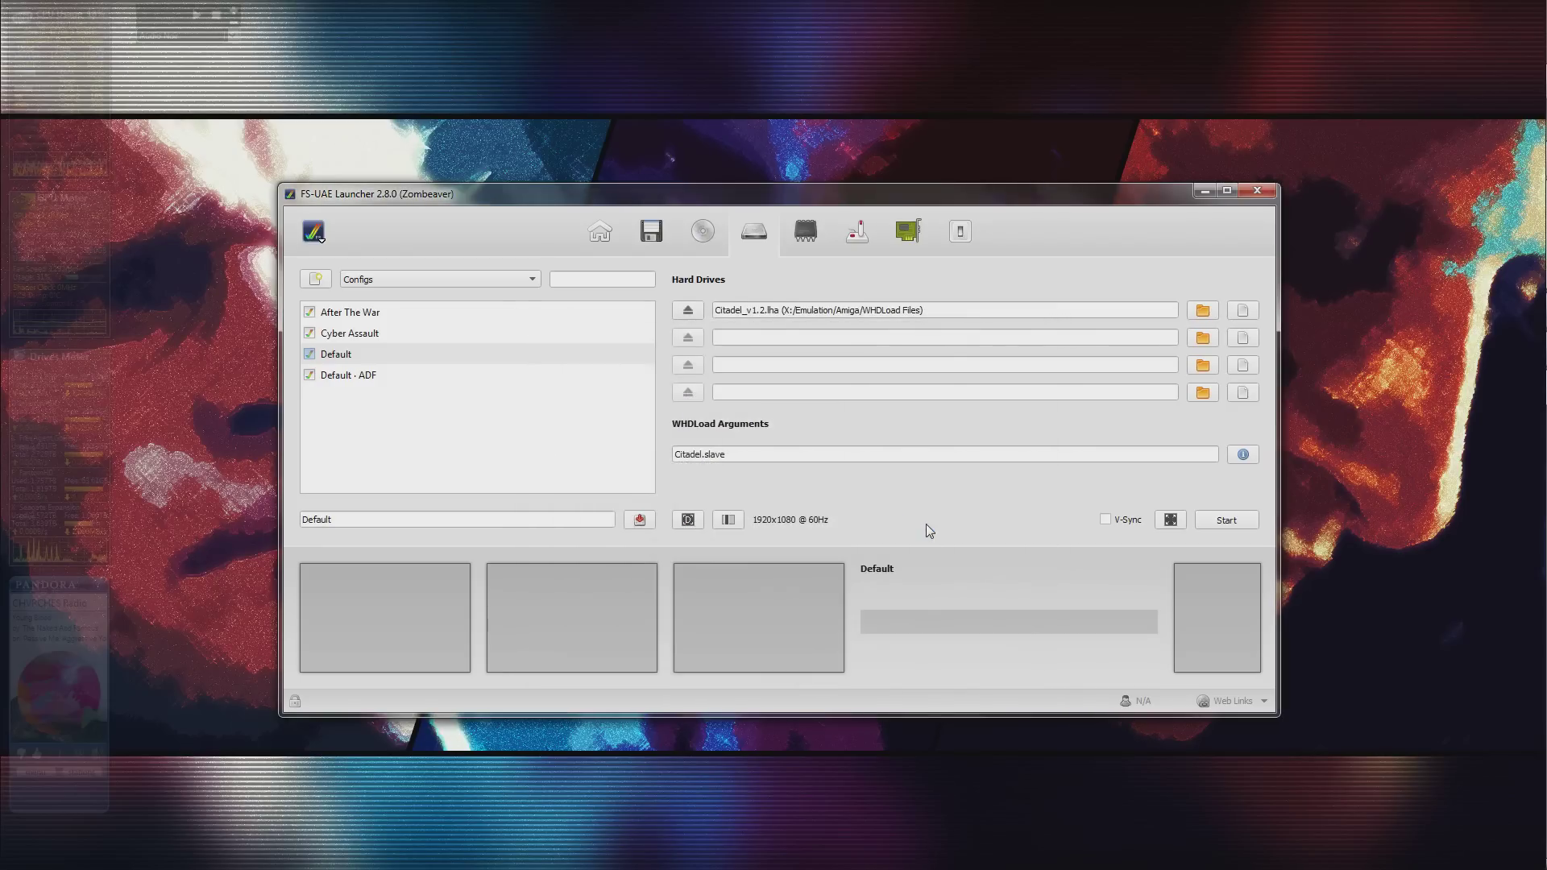
left_click(814, 462)
type("PRELOAD")
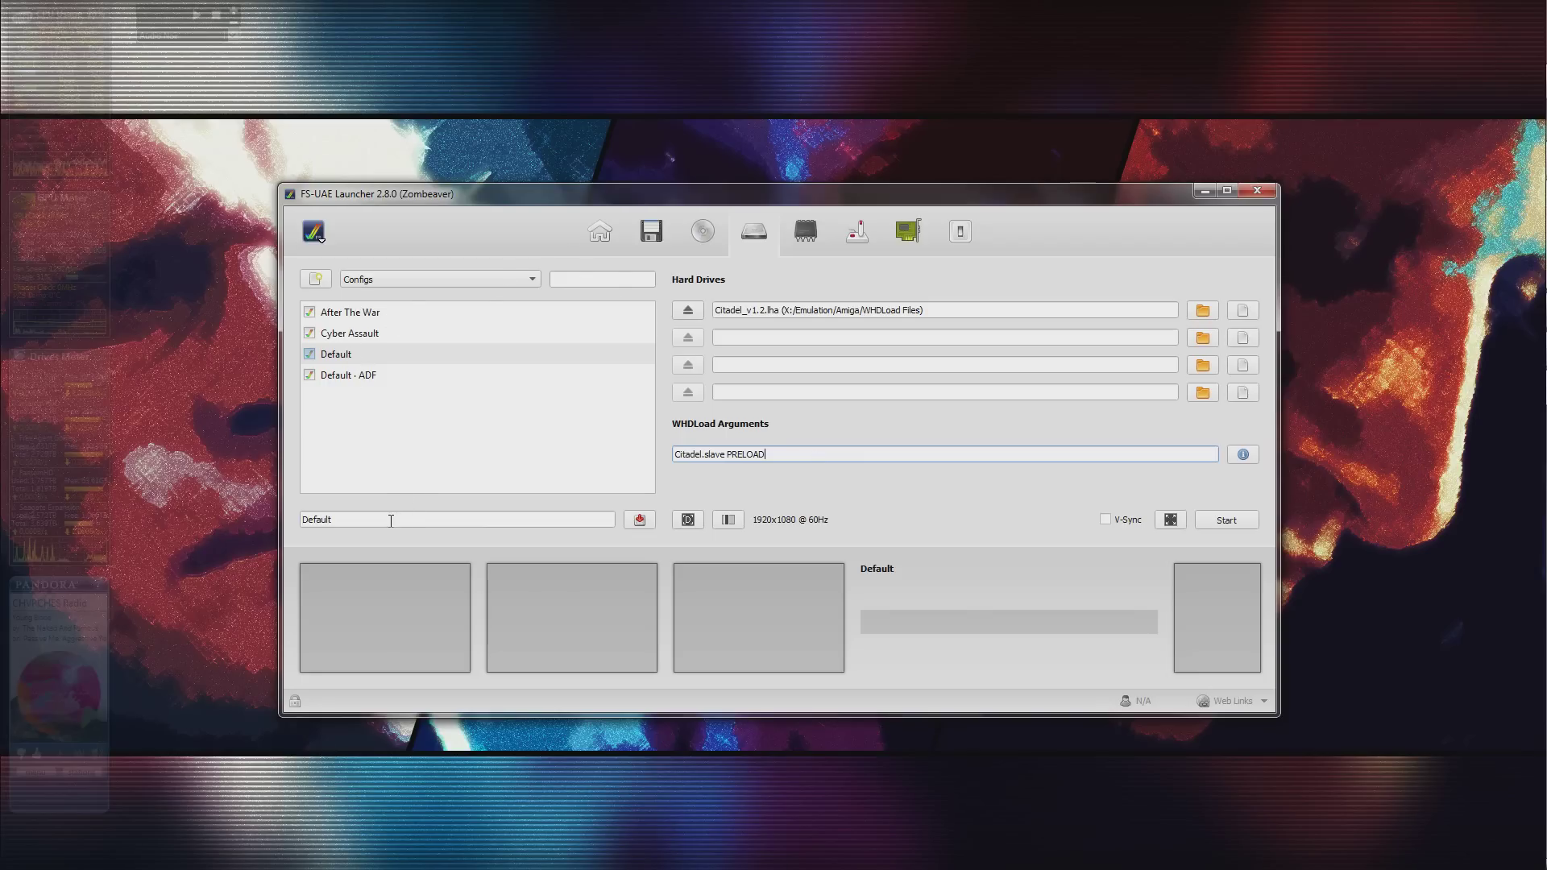
Name the configuration Citadel and save it.
double_click(308, 519)
type("Citadel")
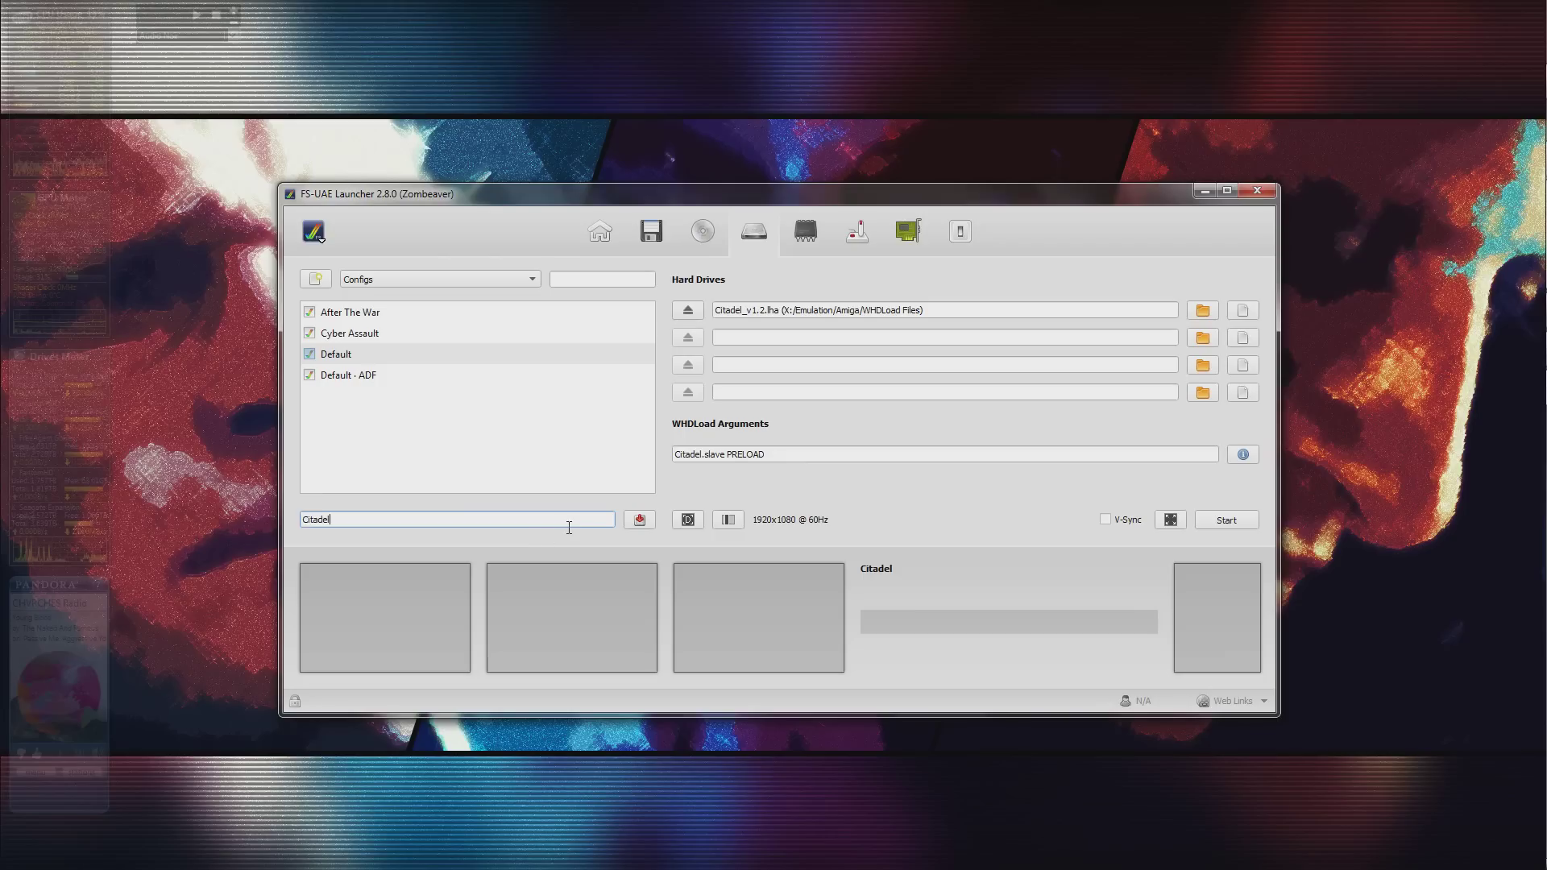
left_click(643, 521)
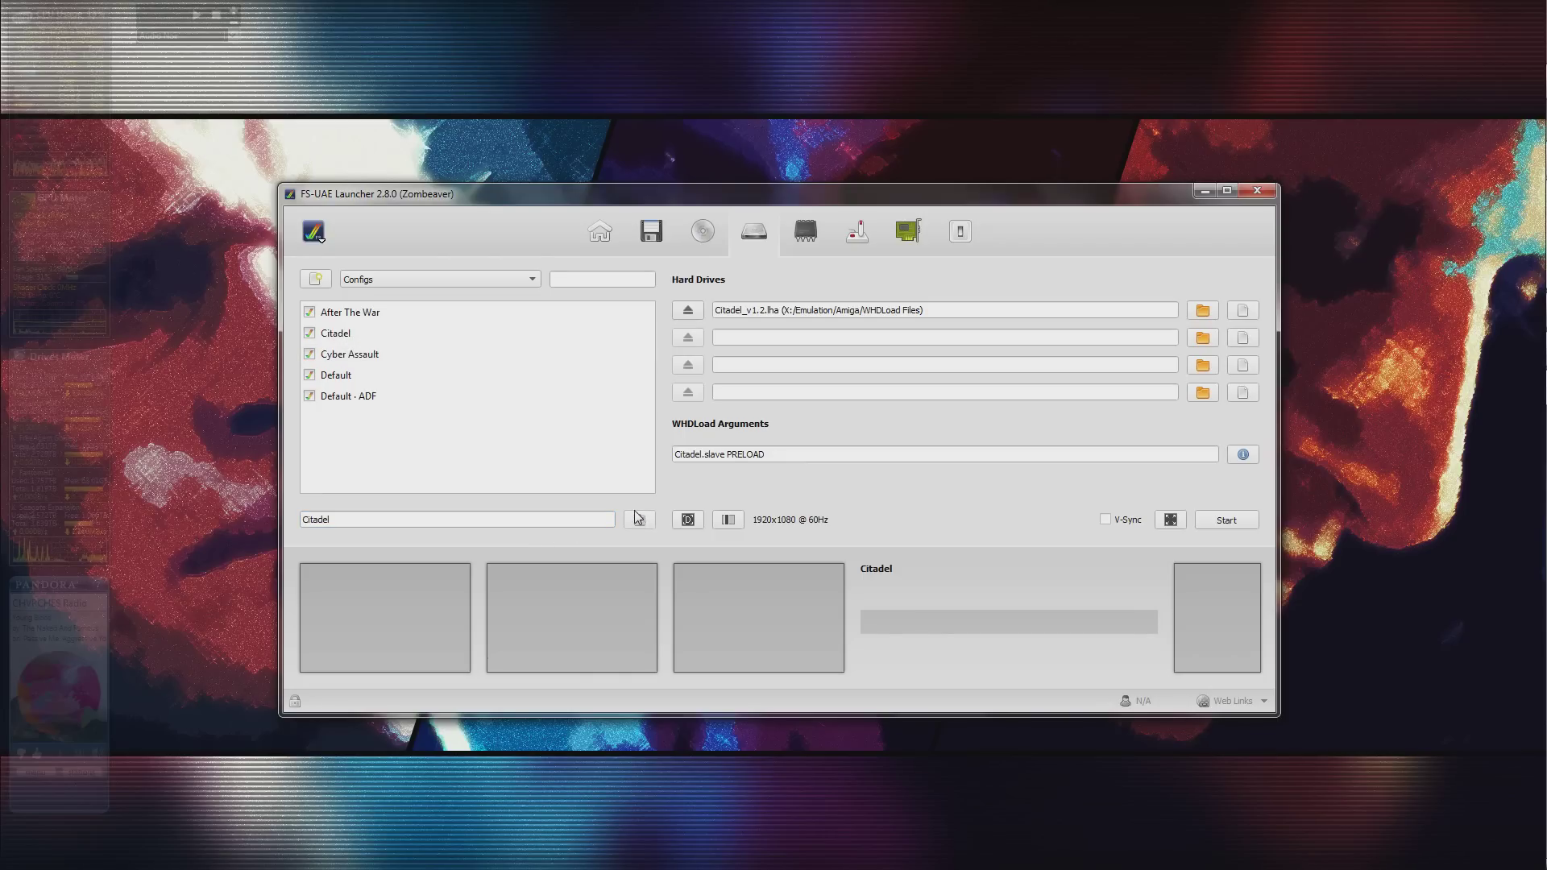
Launch the saved Citadel configuration, start a new game and look around the first room to test it.
left_click(1225, 518)
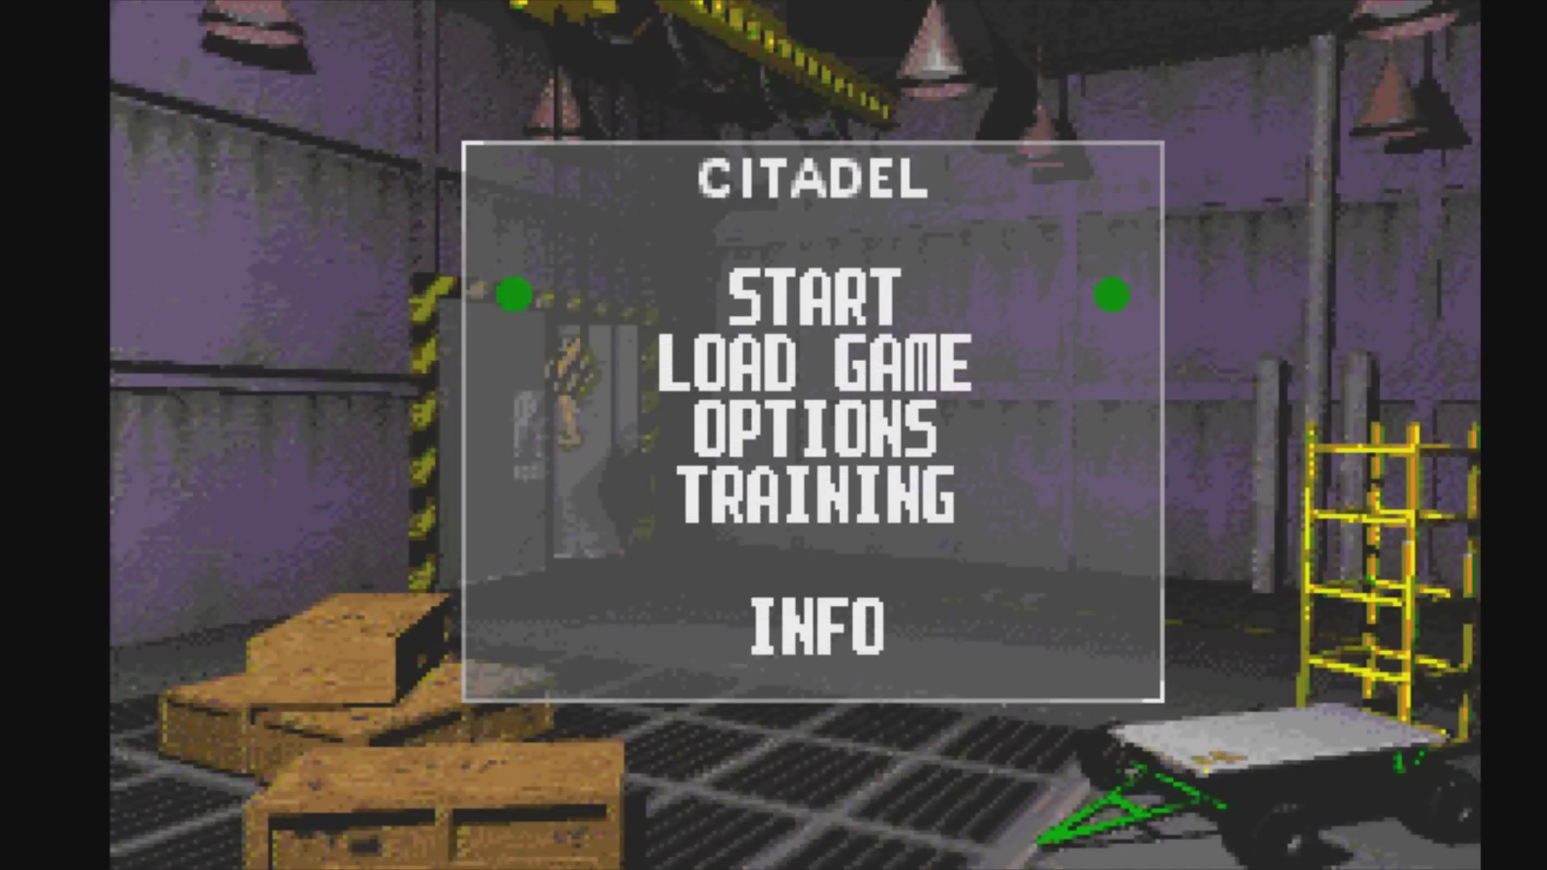
key("Return")
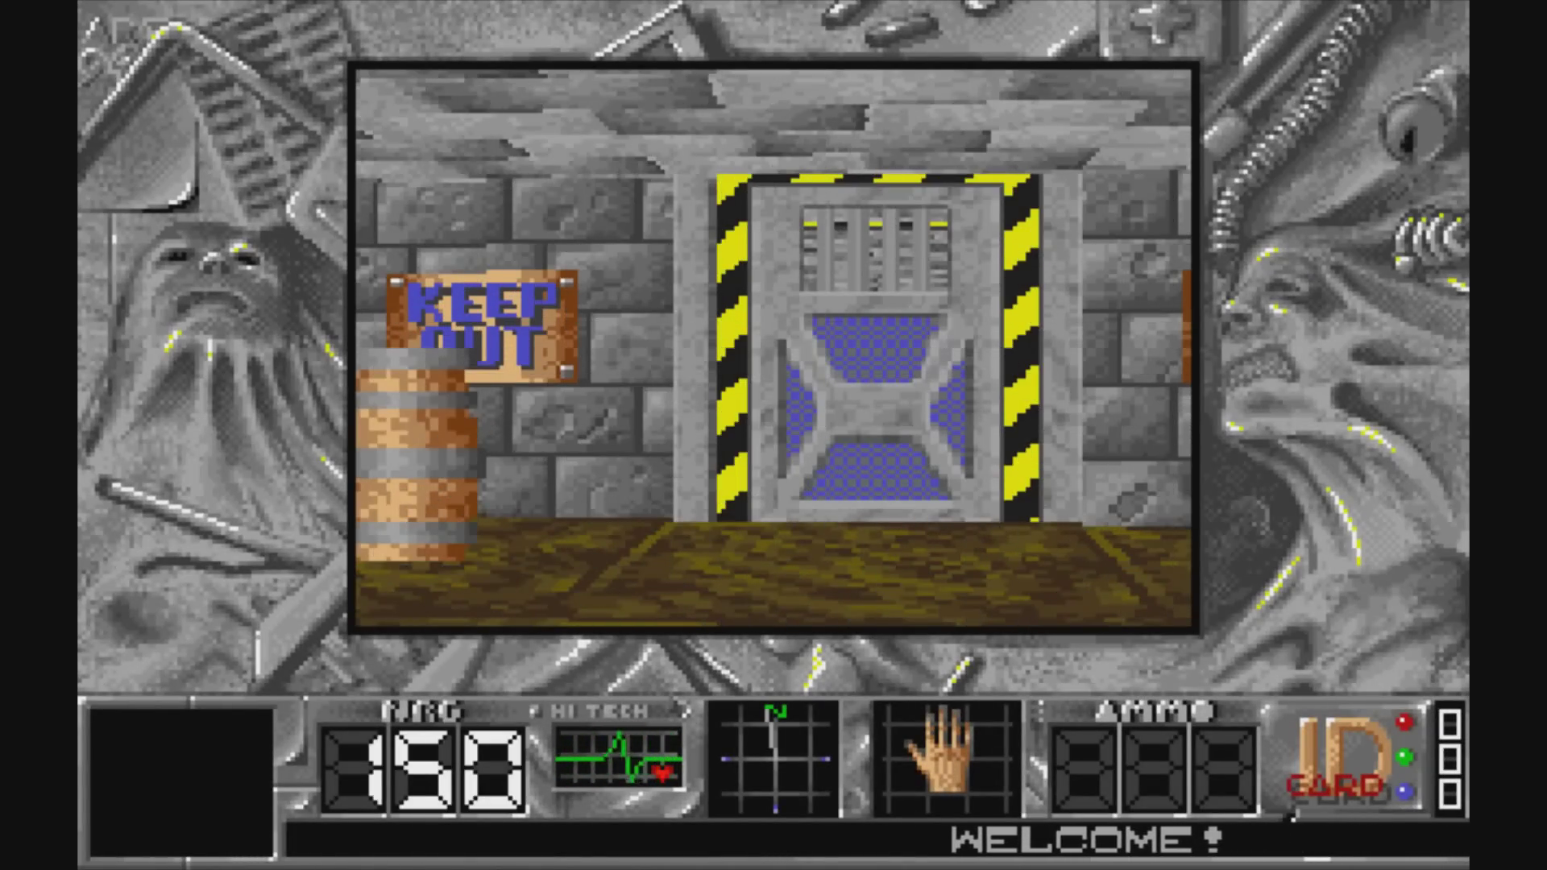
key("Left")
key("Right")
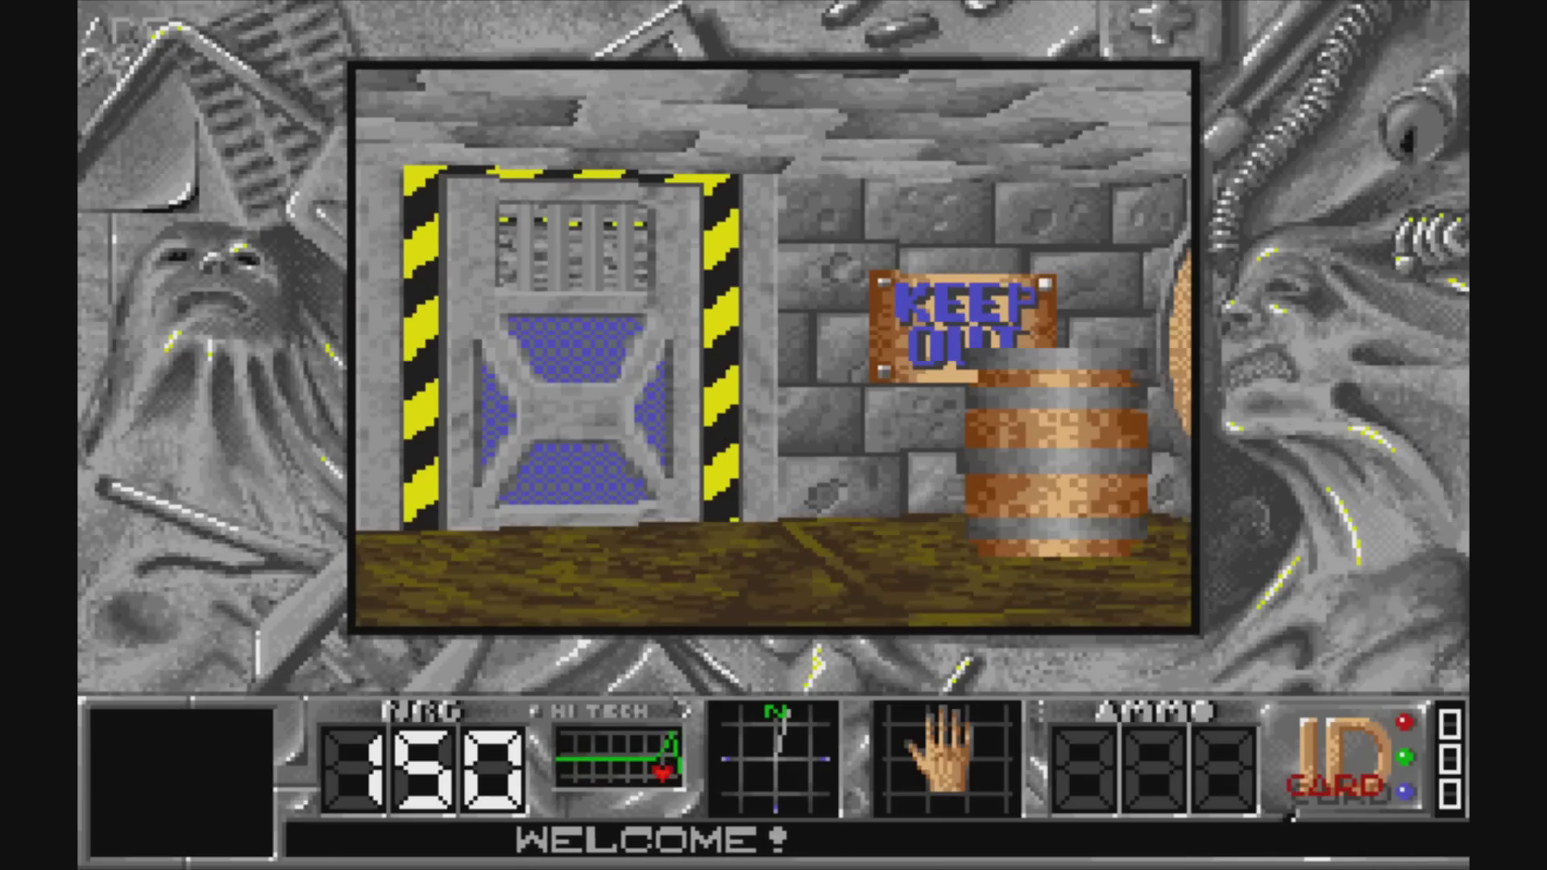
key("Right")
key("Left")
key("Right")
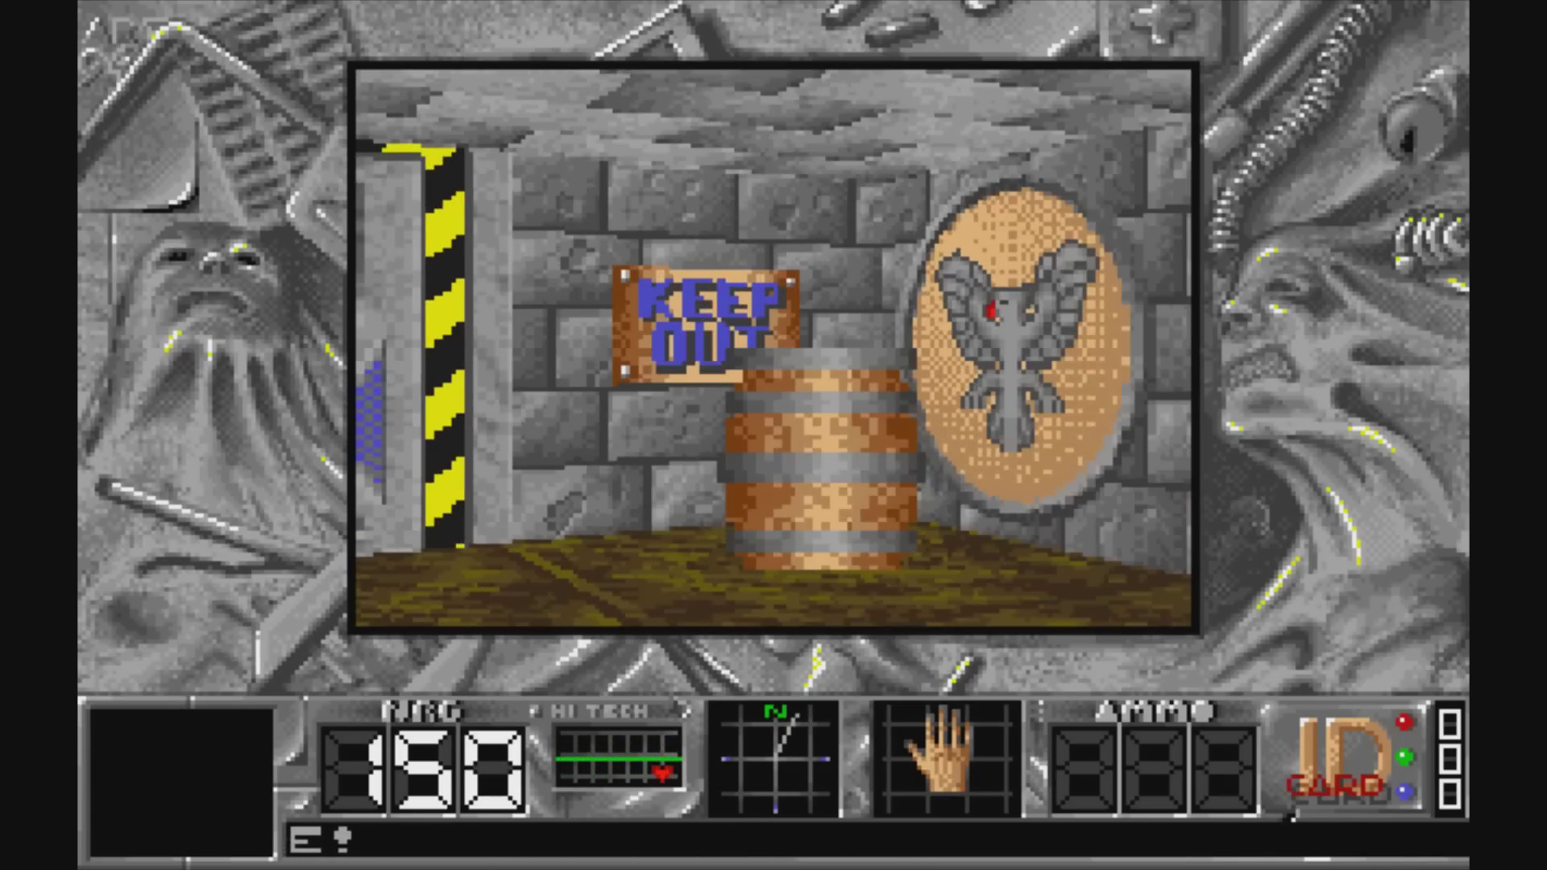
key("Right")
key("Left")
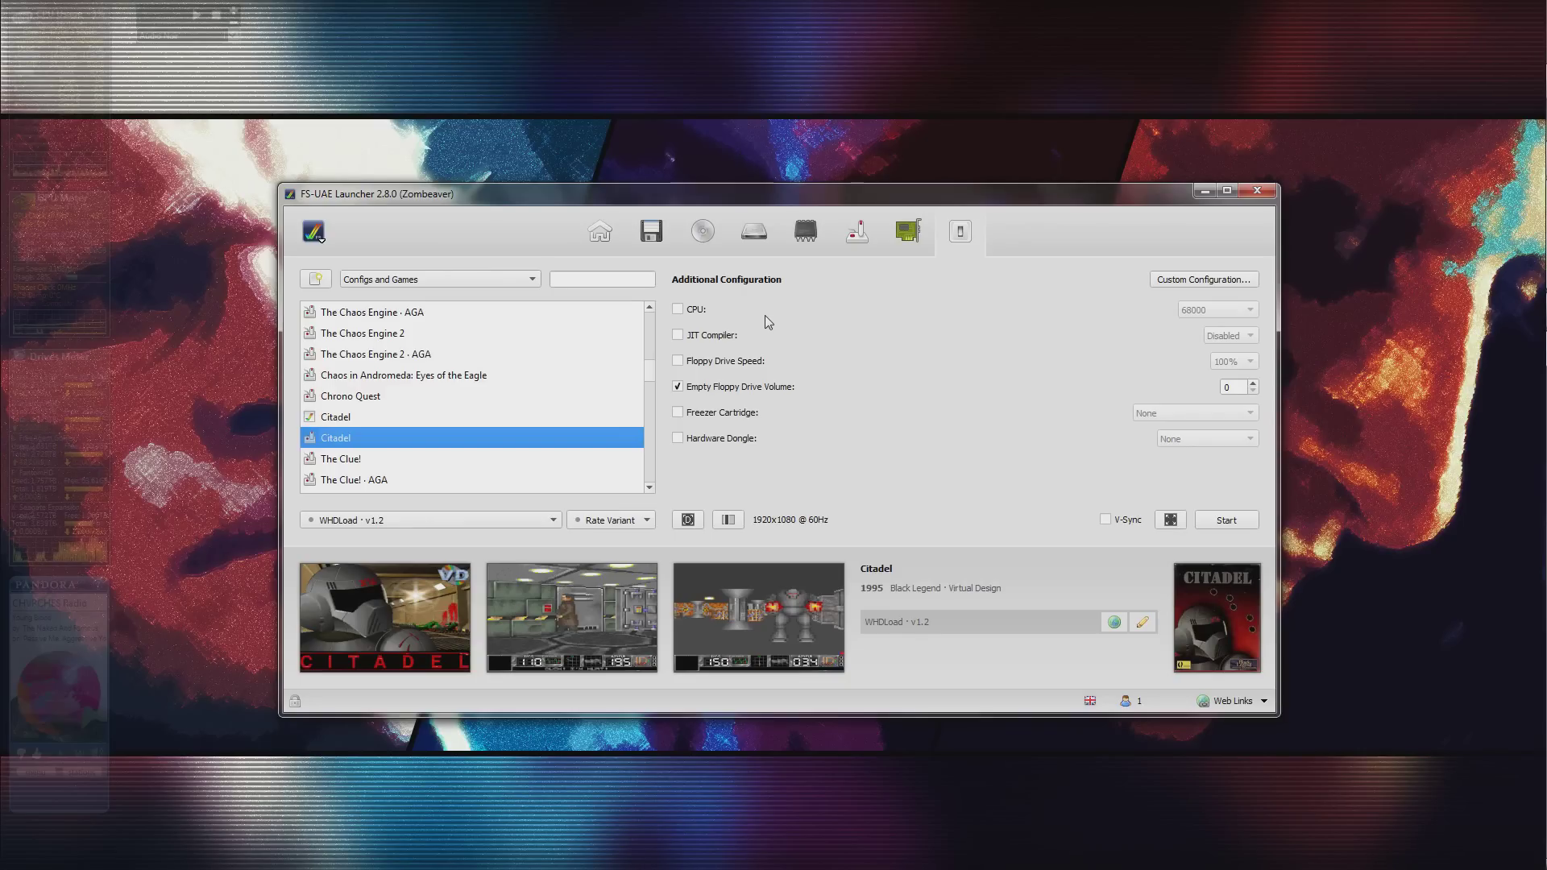
Compare the additional settings of both Citadel entries and inspect the CPU models available for the game entry, leaving the CPU override disabled.
left_click(385, 420)
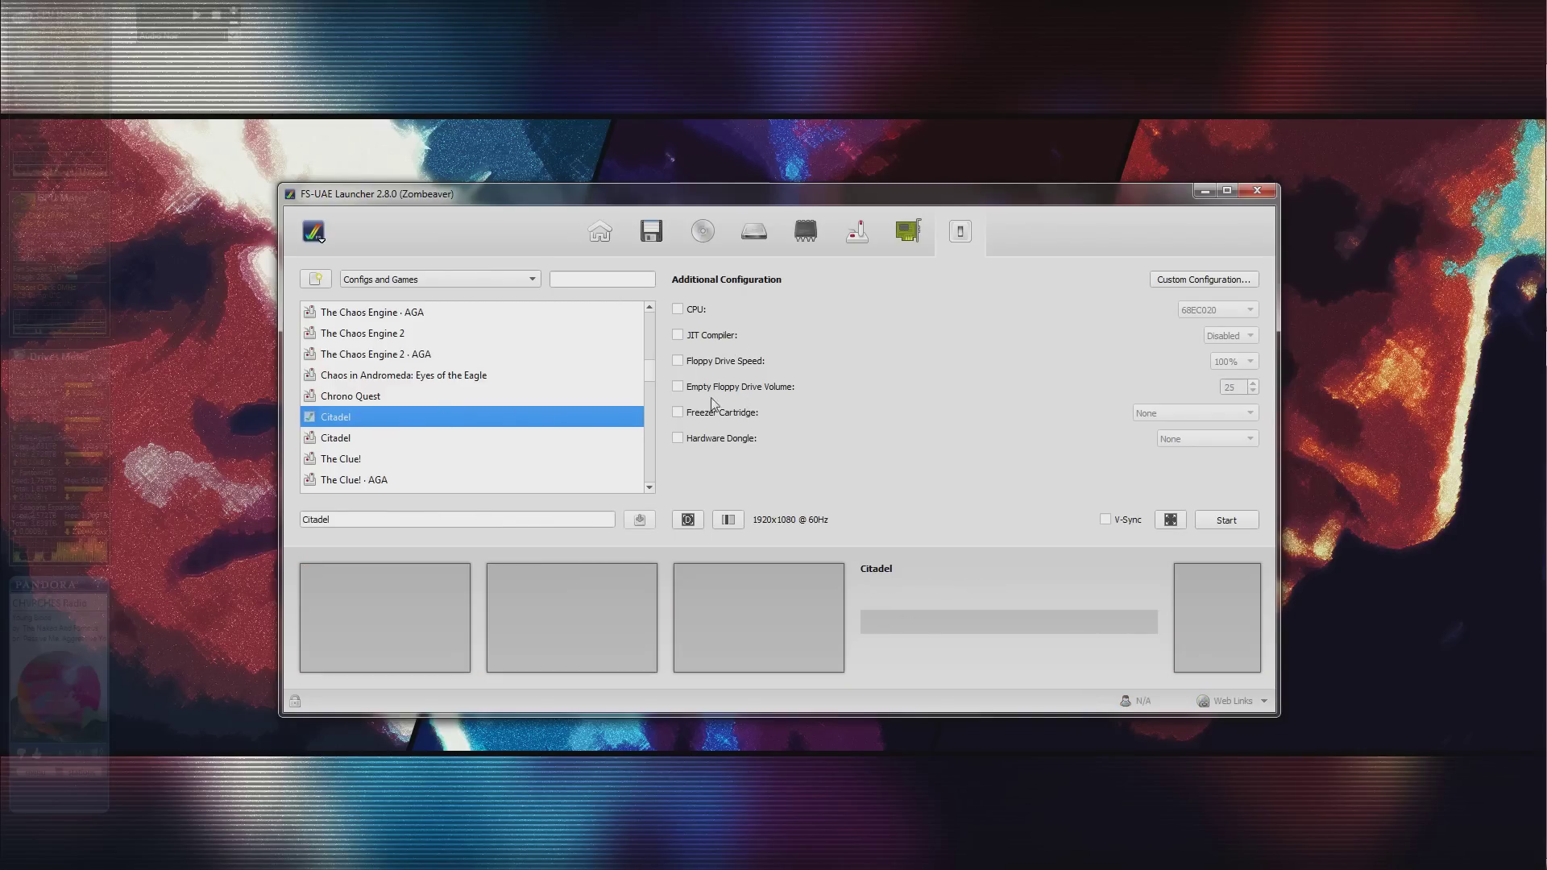
left_click(341, 442)
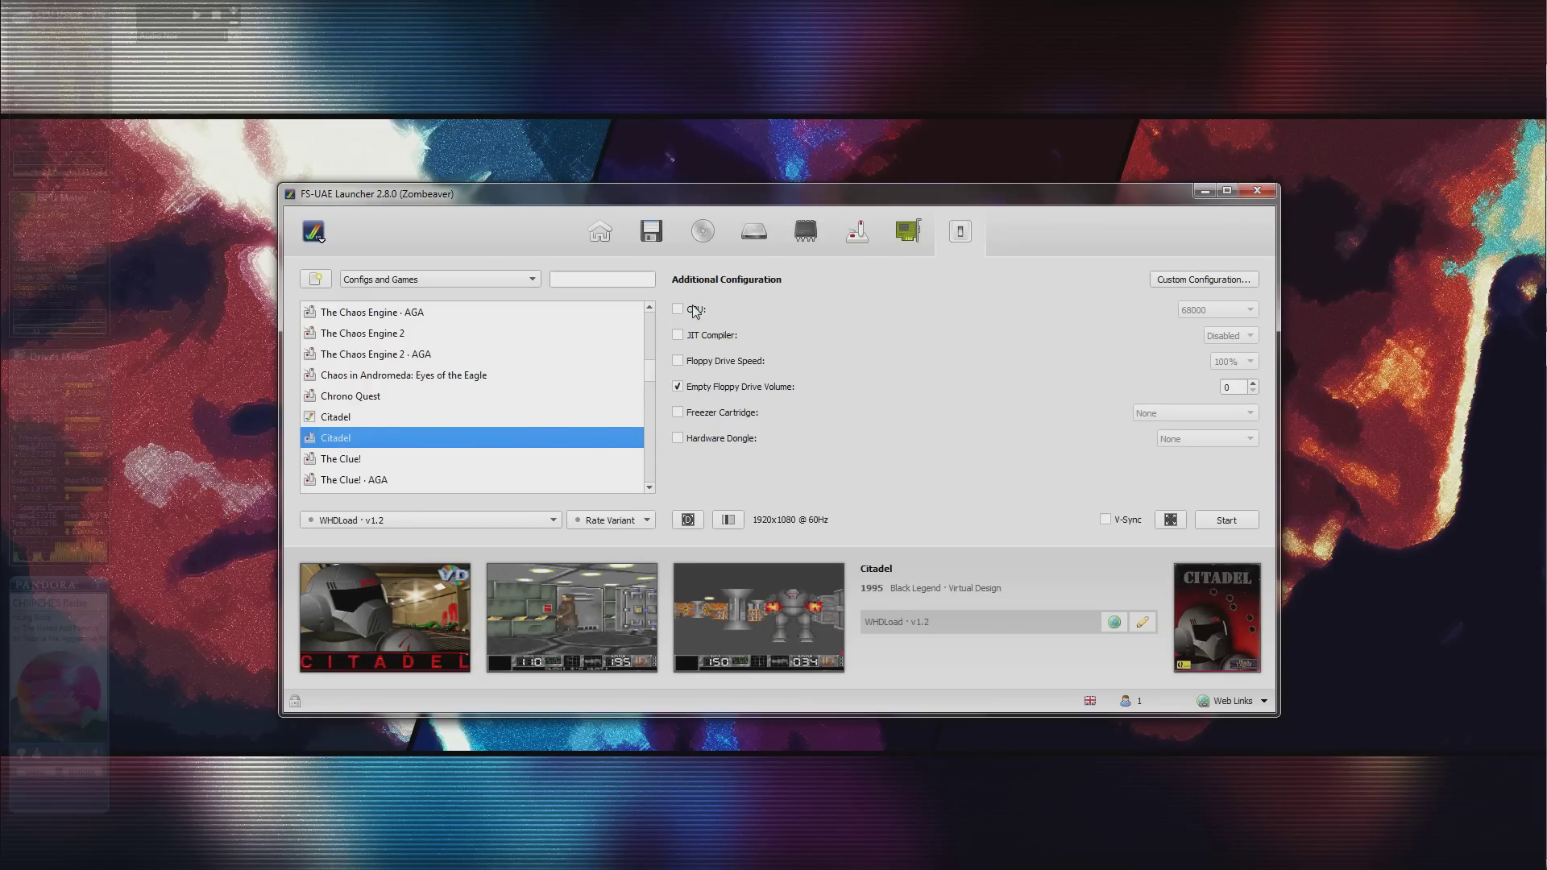
left_click(694, 312)
left_click(1212, 311)
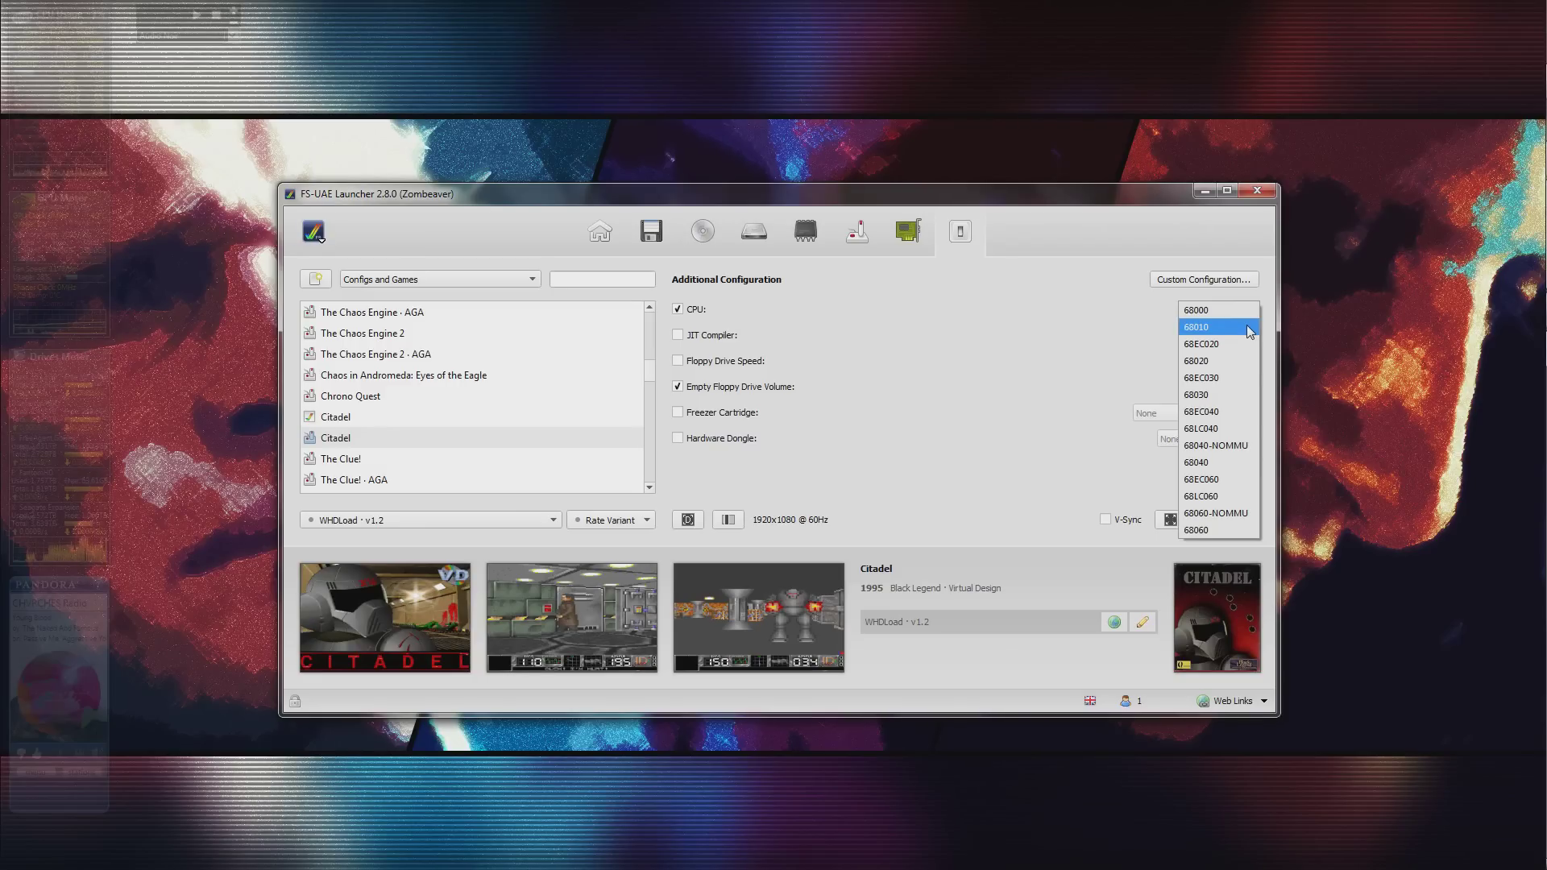
left_click(693, 313)
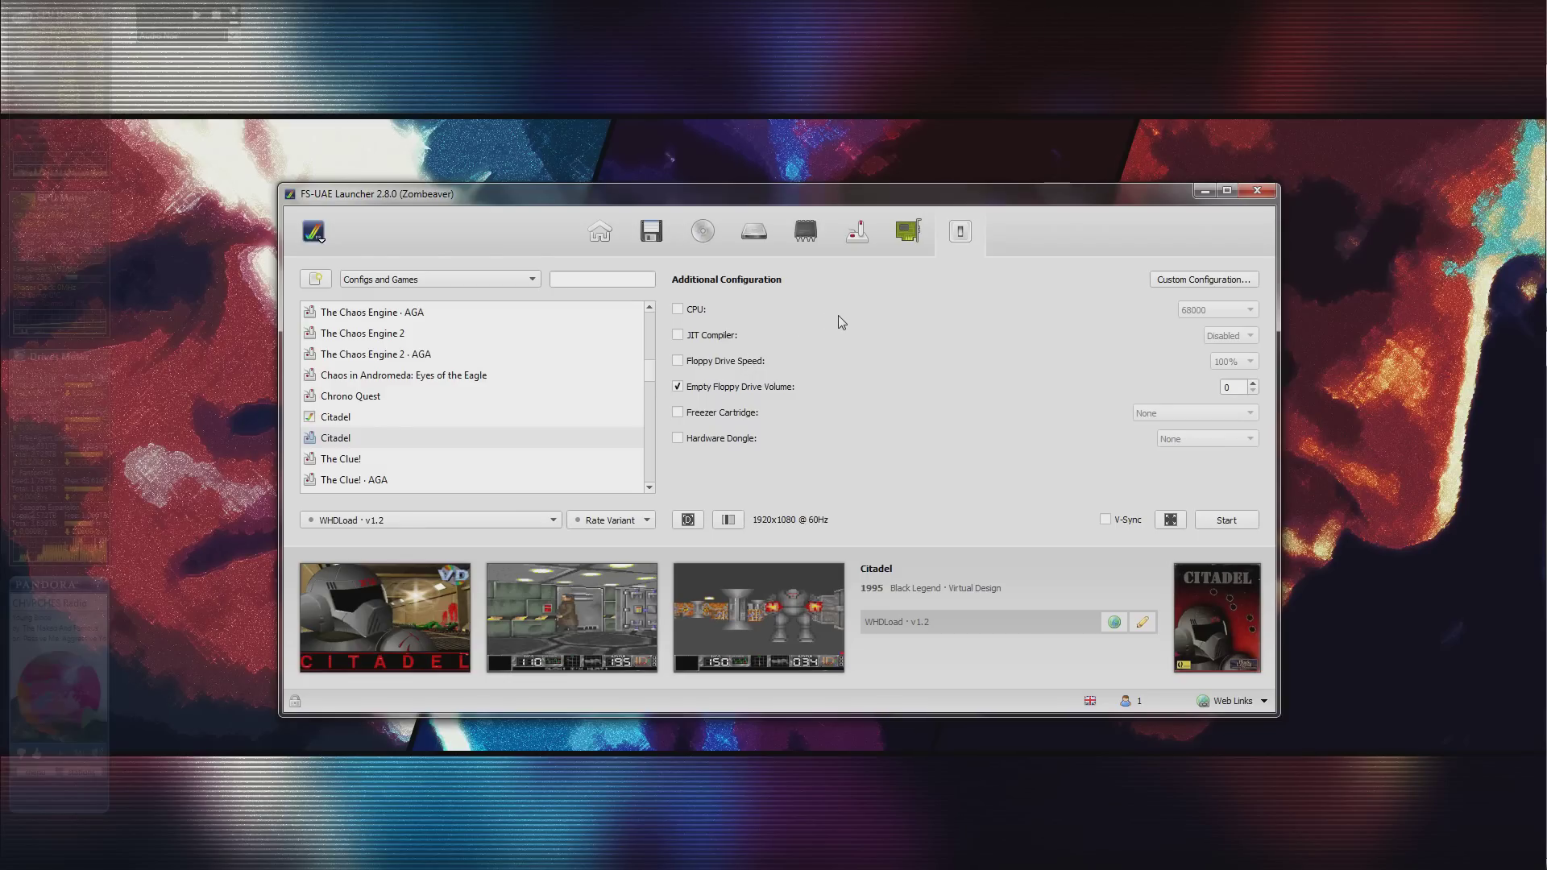
Enable the CPU override for the Citadel game entry and review the available CPU models.
left_click(679, 310)
left_click(1219, 311)
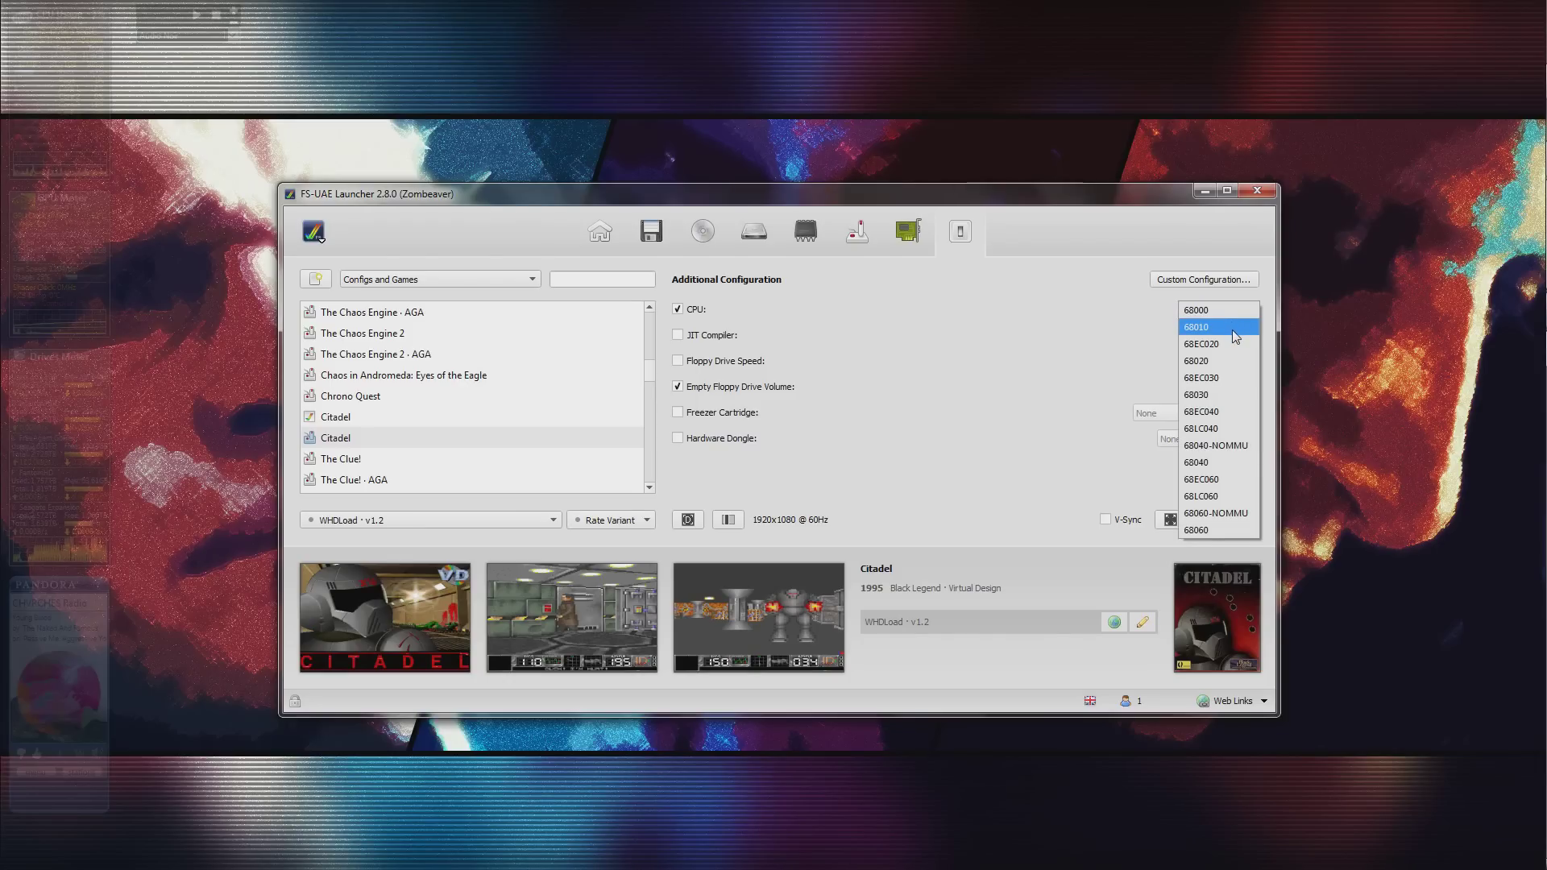
left_click(1029, 310)
left_click(1217, 311)
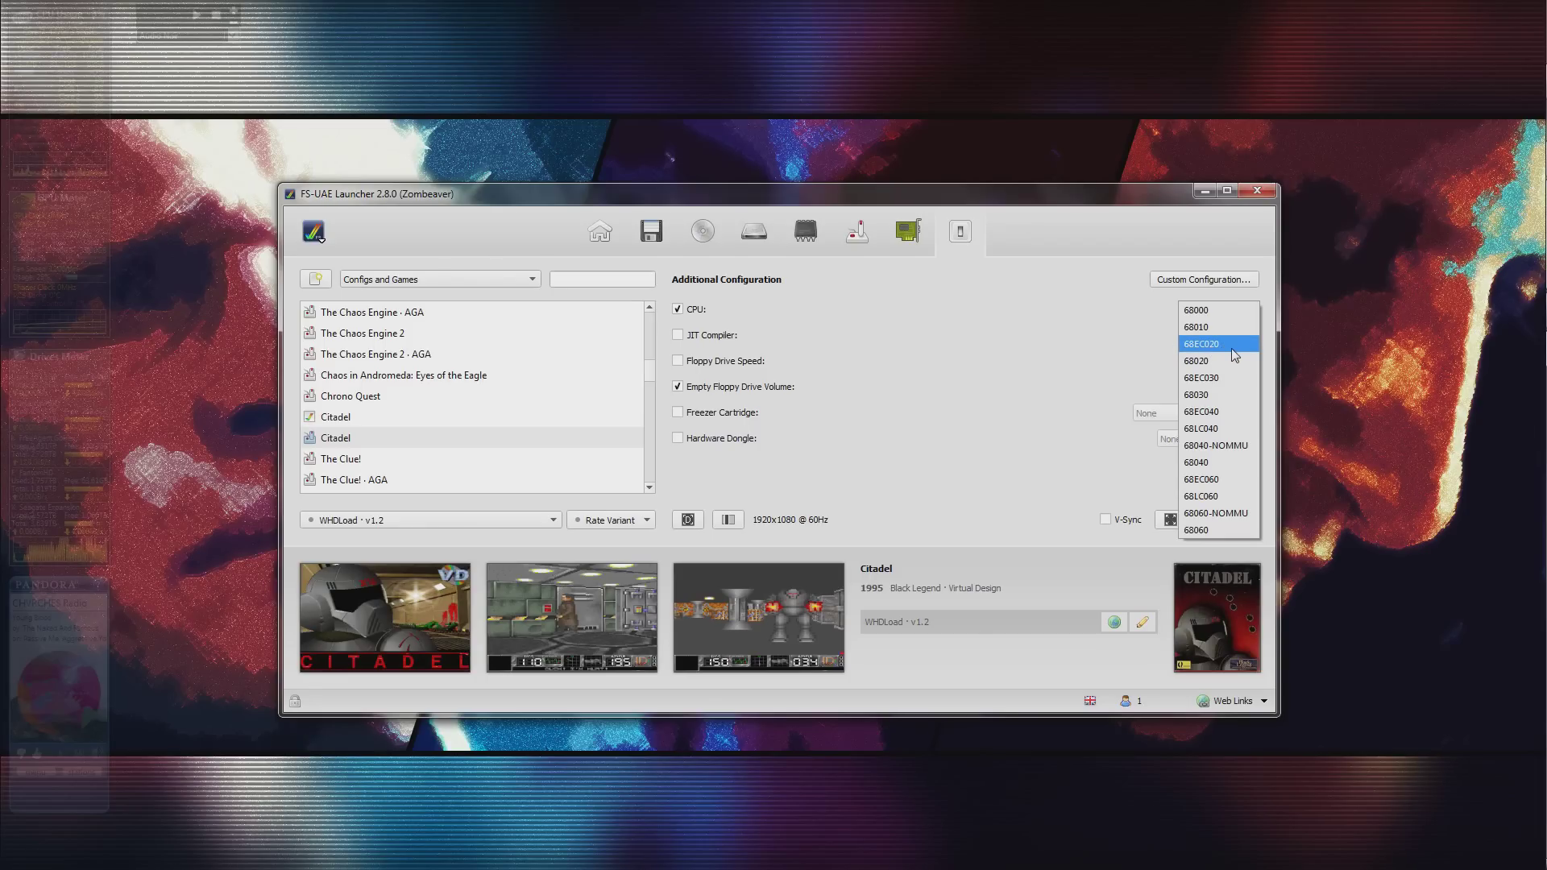
left_click(1033, 295)
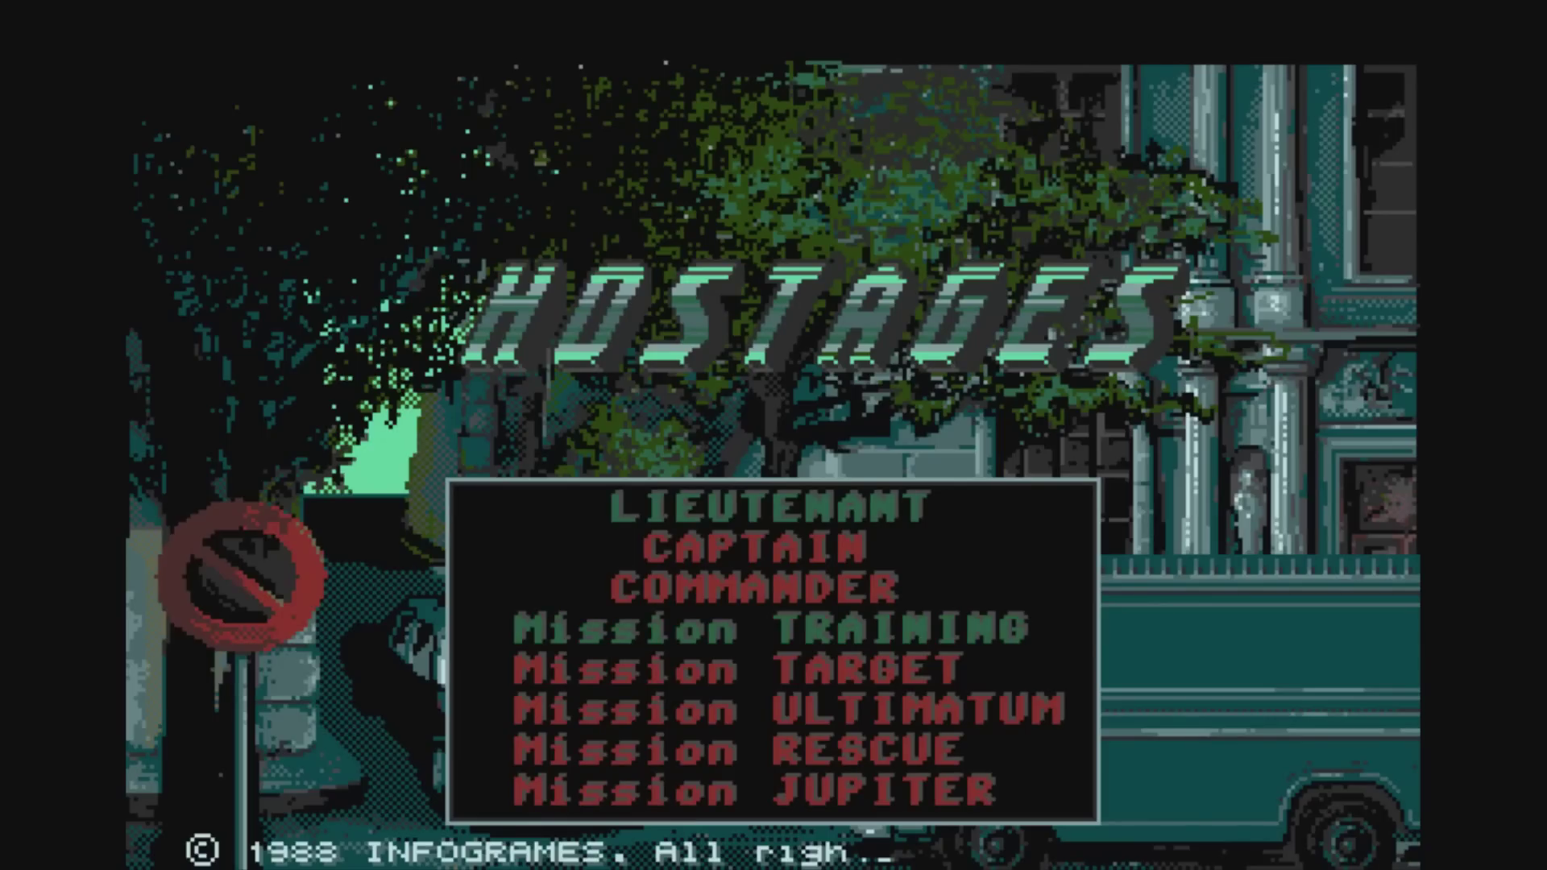
Start a mission in Hostages and move the Delta team member along the building front to test the game.
key("Down")
key("Return")
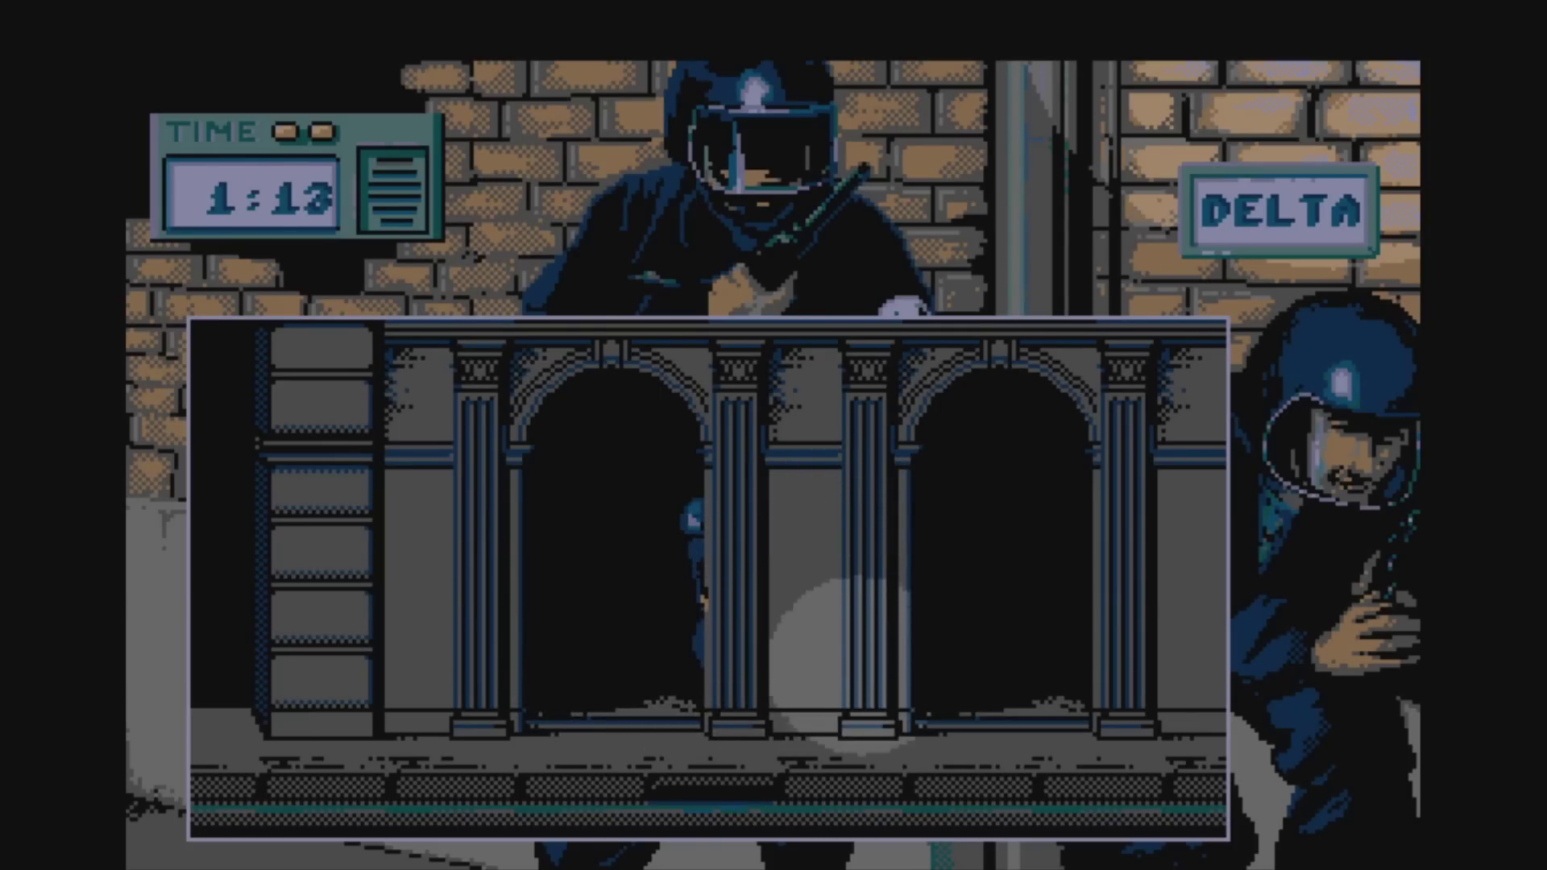
key("Right")
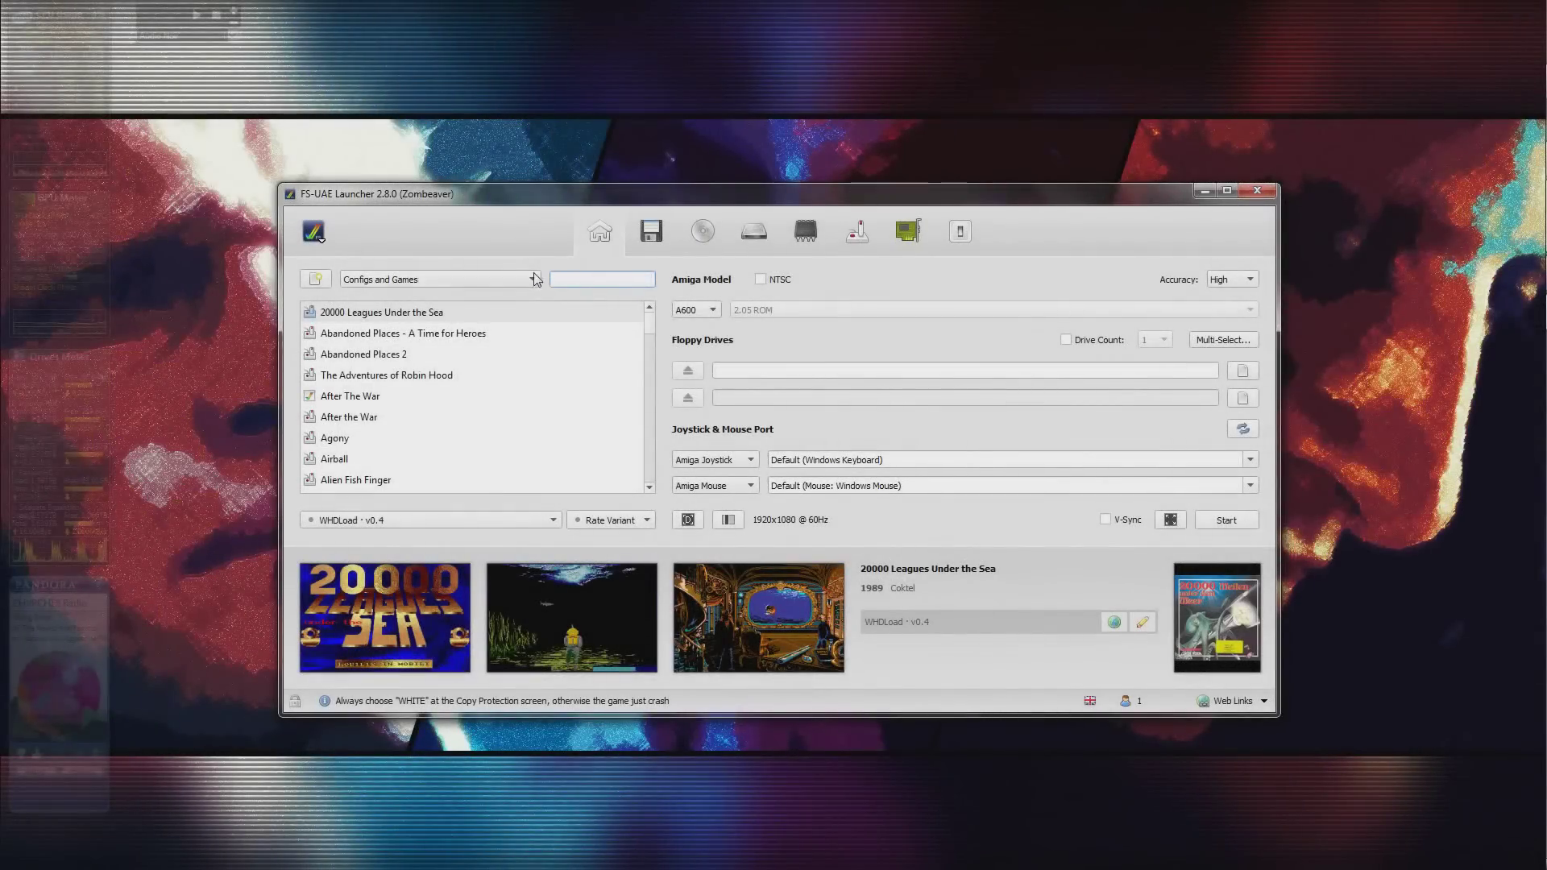
Limit the list to saved configurations and load the Default configuration.
left_click(509, 279)
left_click(505, 293)
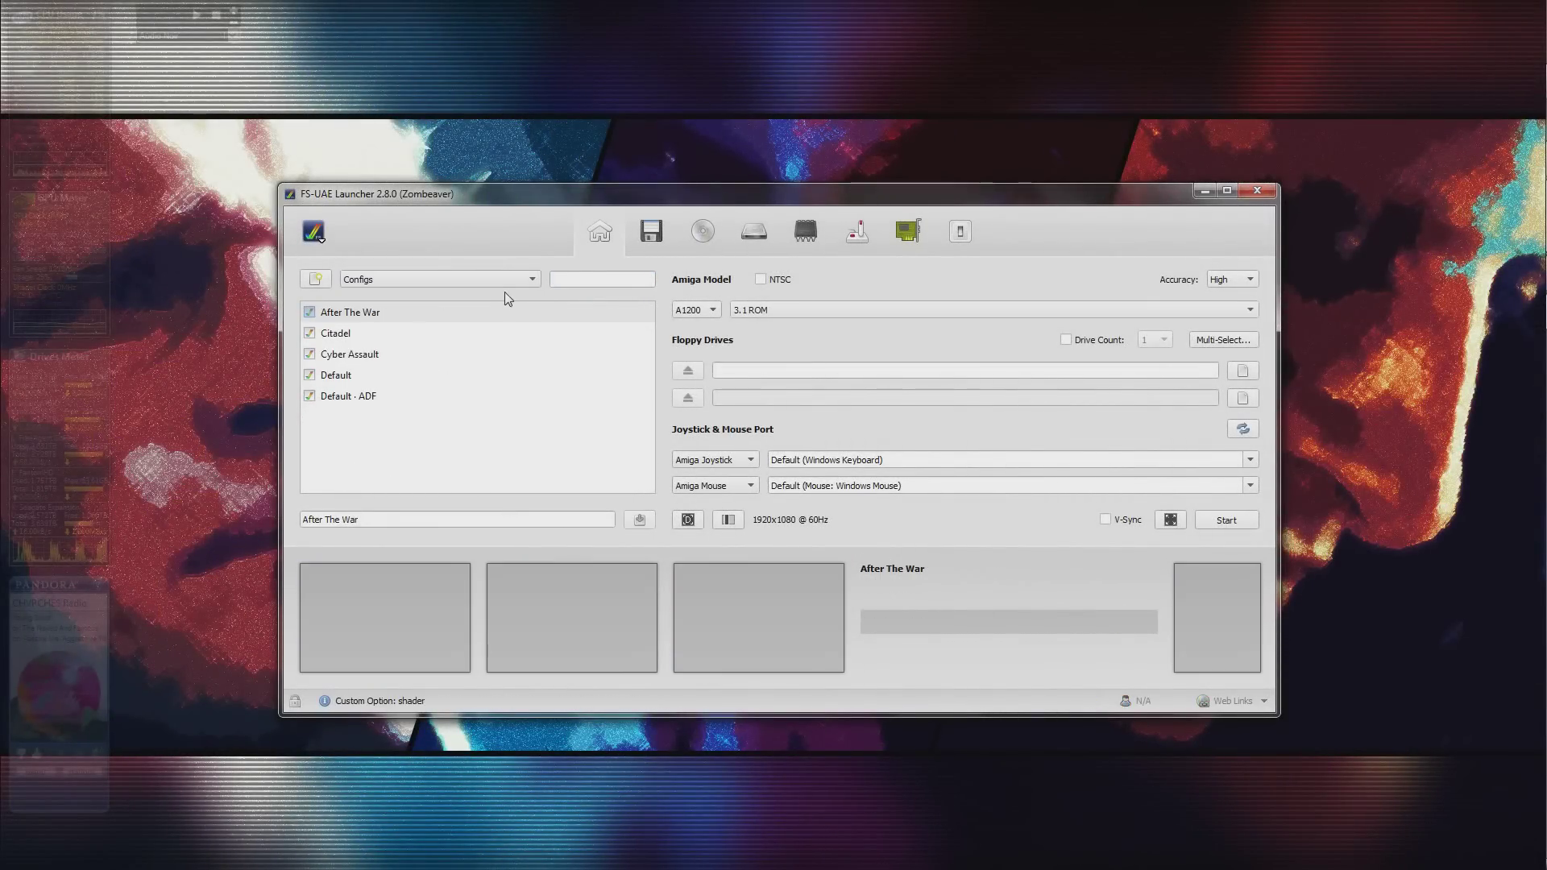
left_click(427, 374)
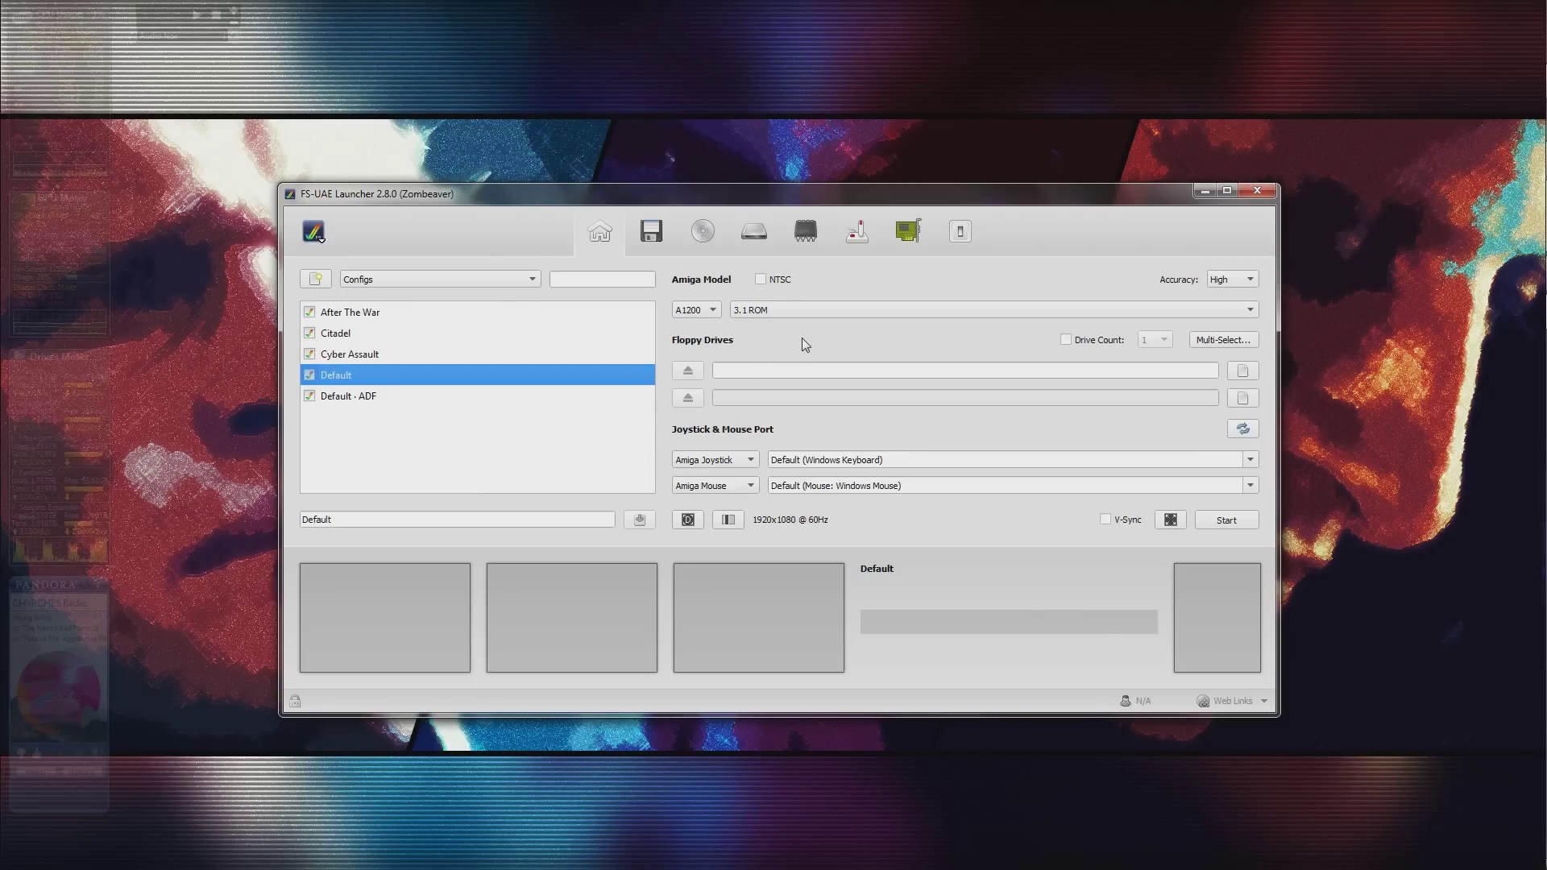
Mount Hostages_v1.1_0186.zip from WHDLoad Files as the first hard drive and set the WHDLoad arguments to Hostages.Slave PRELOAD.
left_click(748, 244)
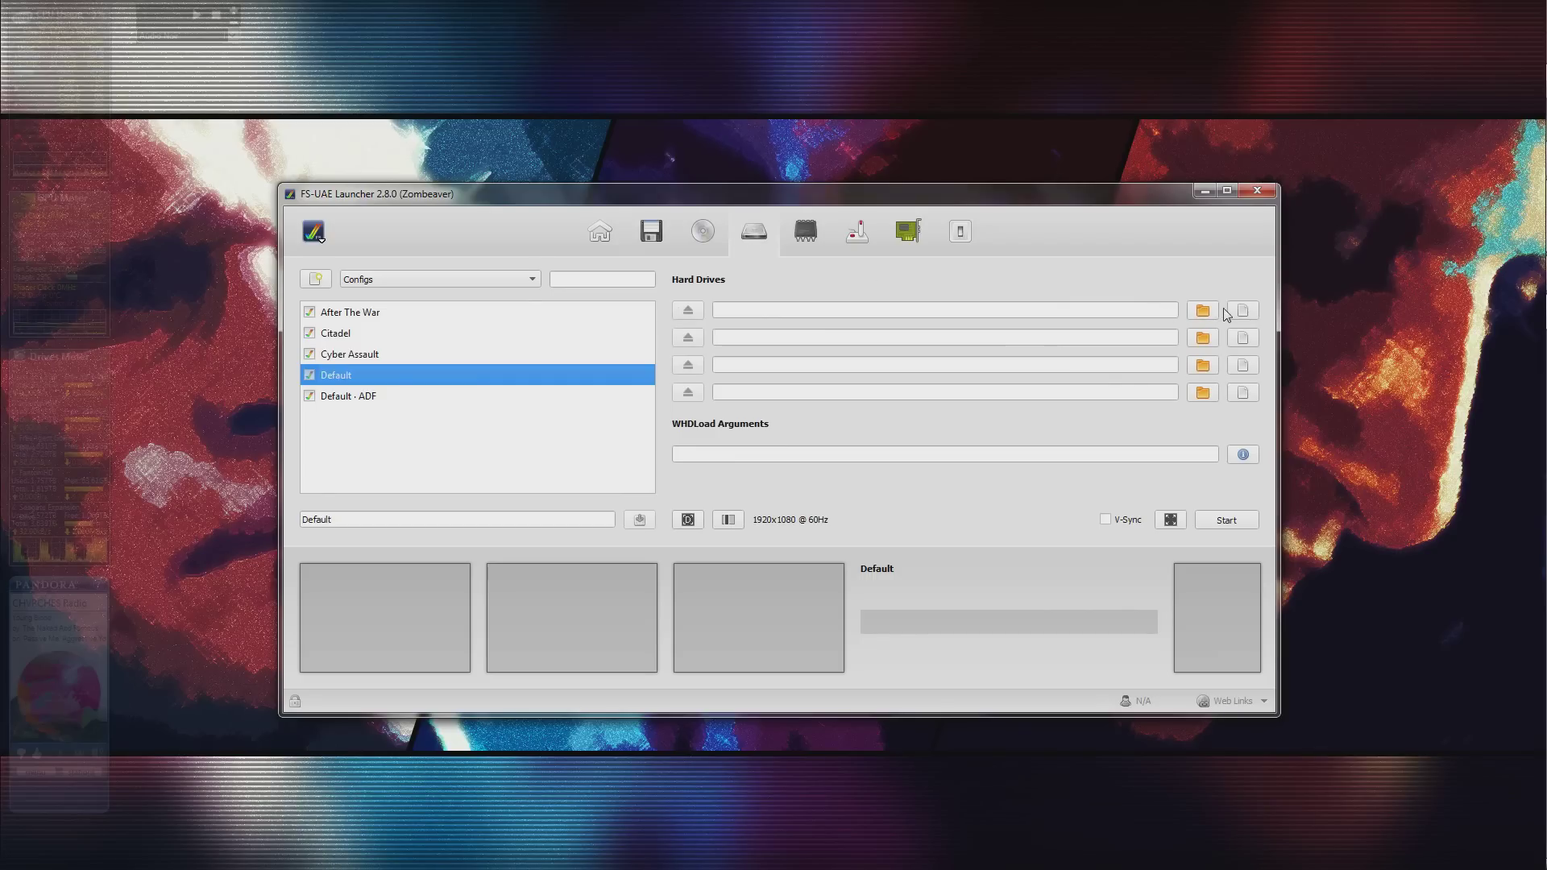
left_click(1245, 311)
left_click(927, 466)
key("h")
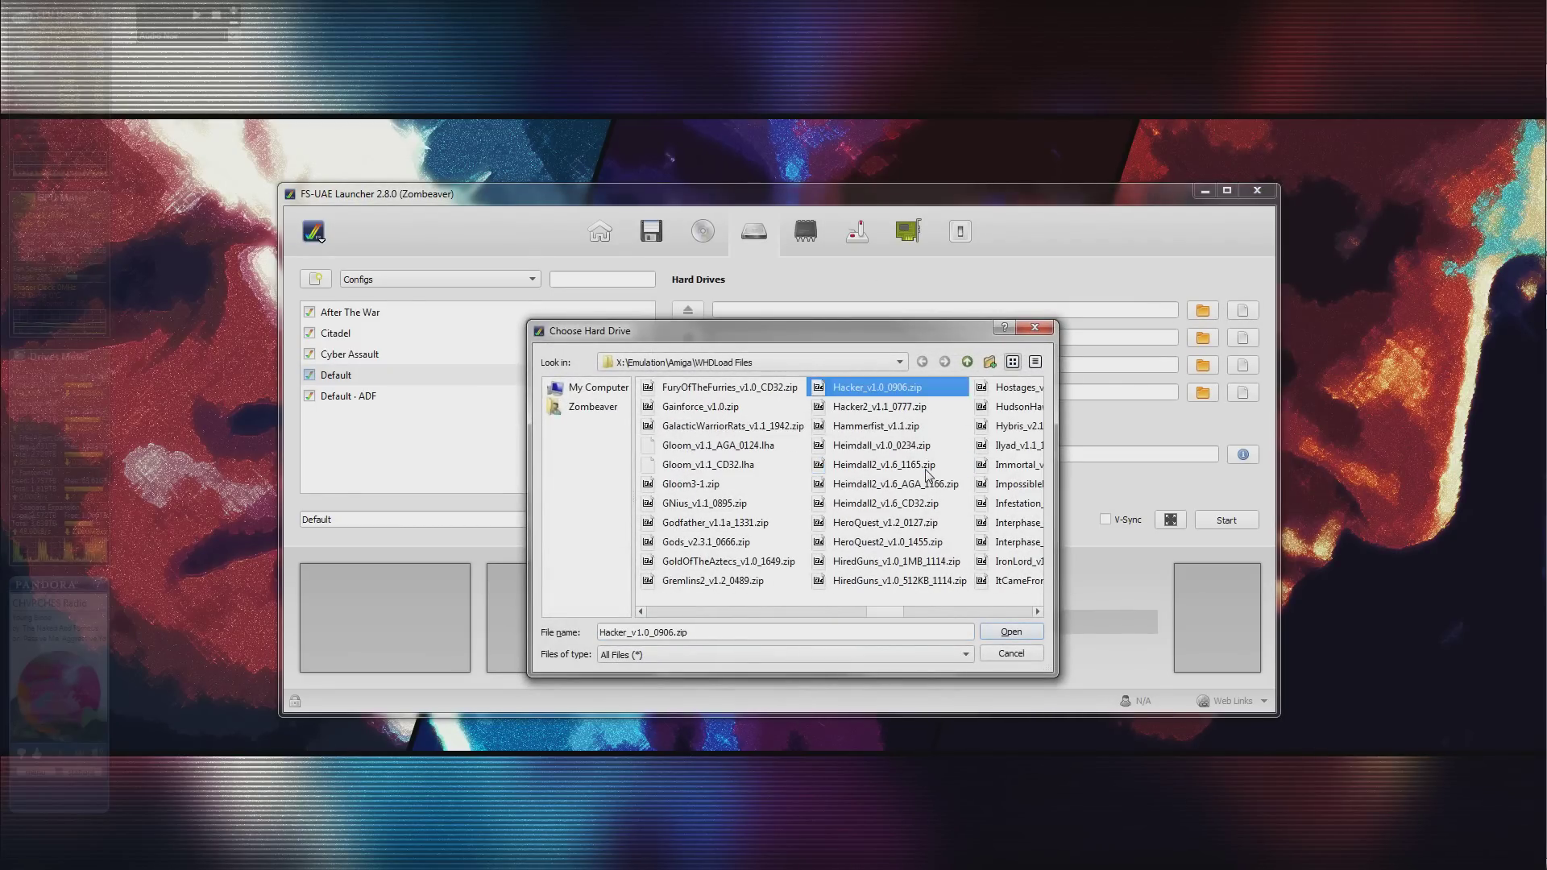
double_click(1012, 388)
left_click(876, 453)
type("Hostages.Slave")
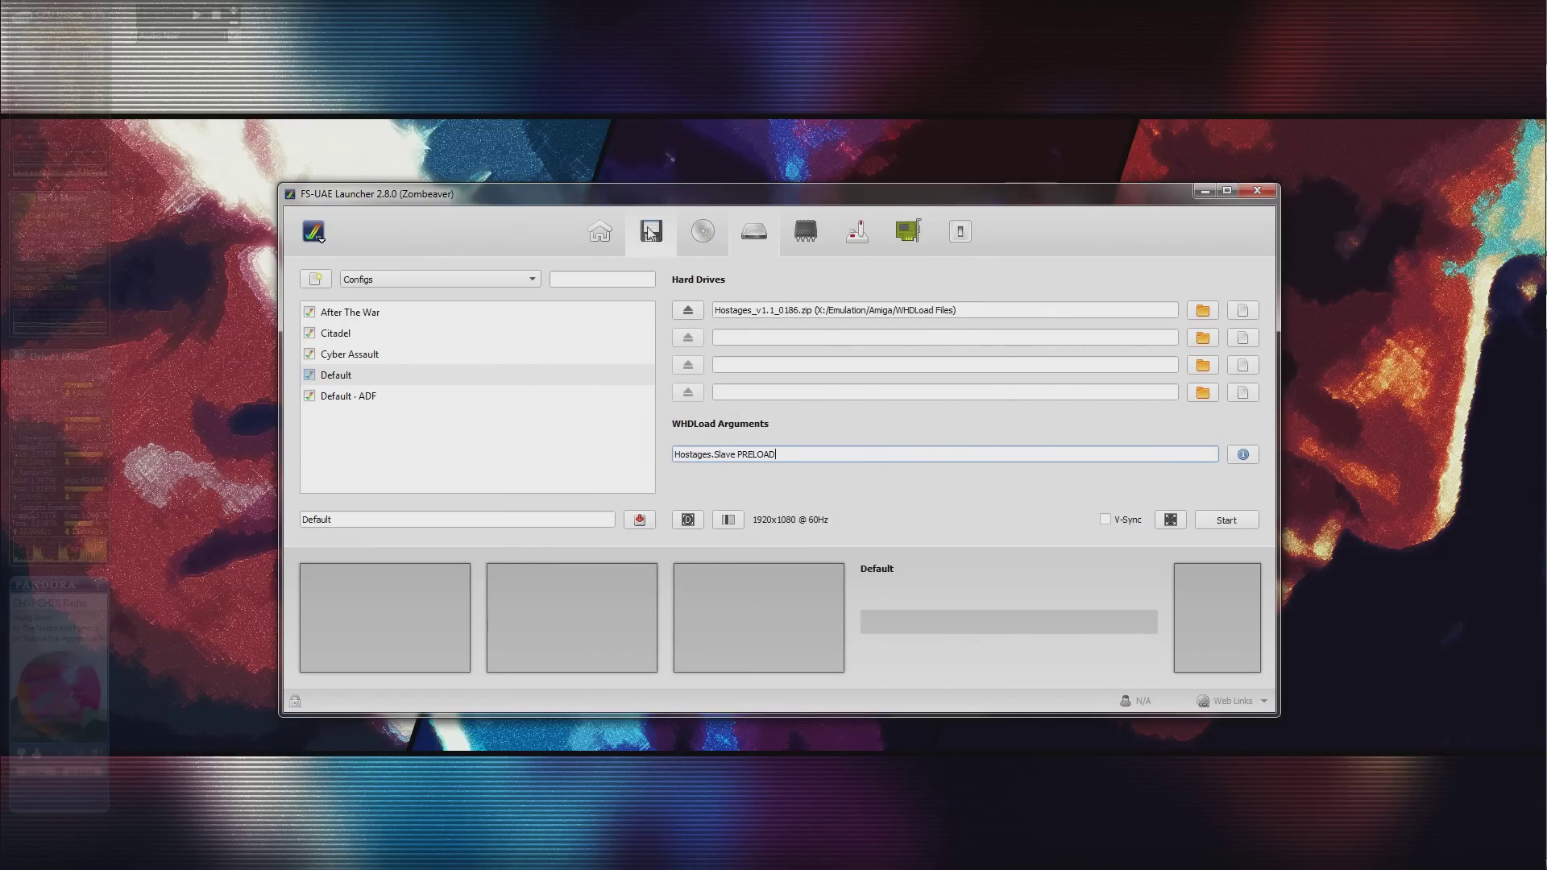
Change the Amiga model of the Hostages setup and enable the CPU override with the 68010 processor.
left_click(614, 232)
left_click(693, 315)
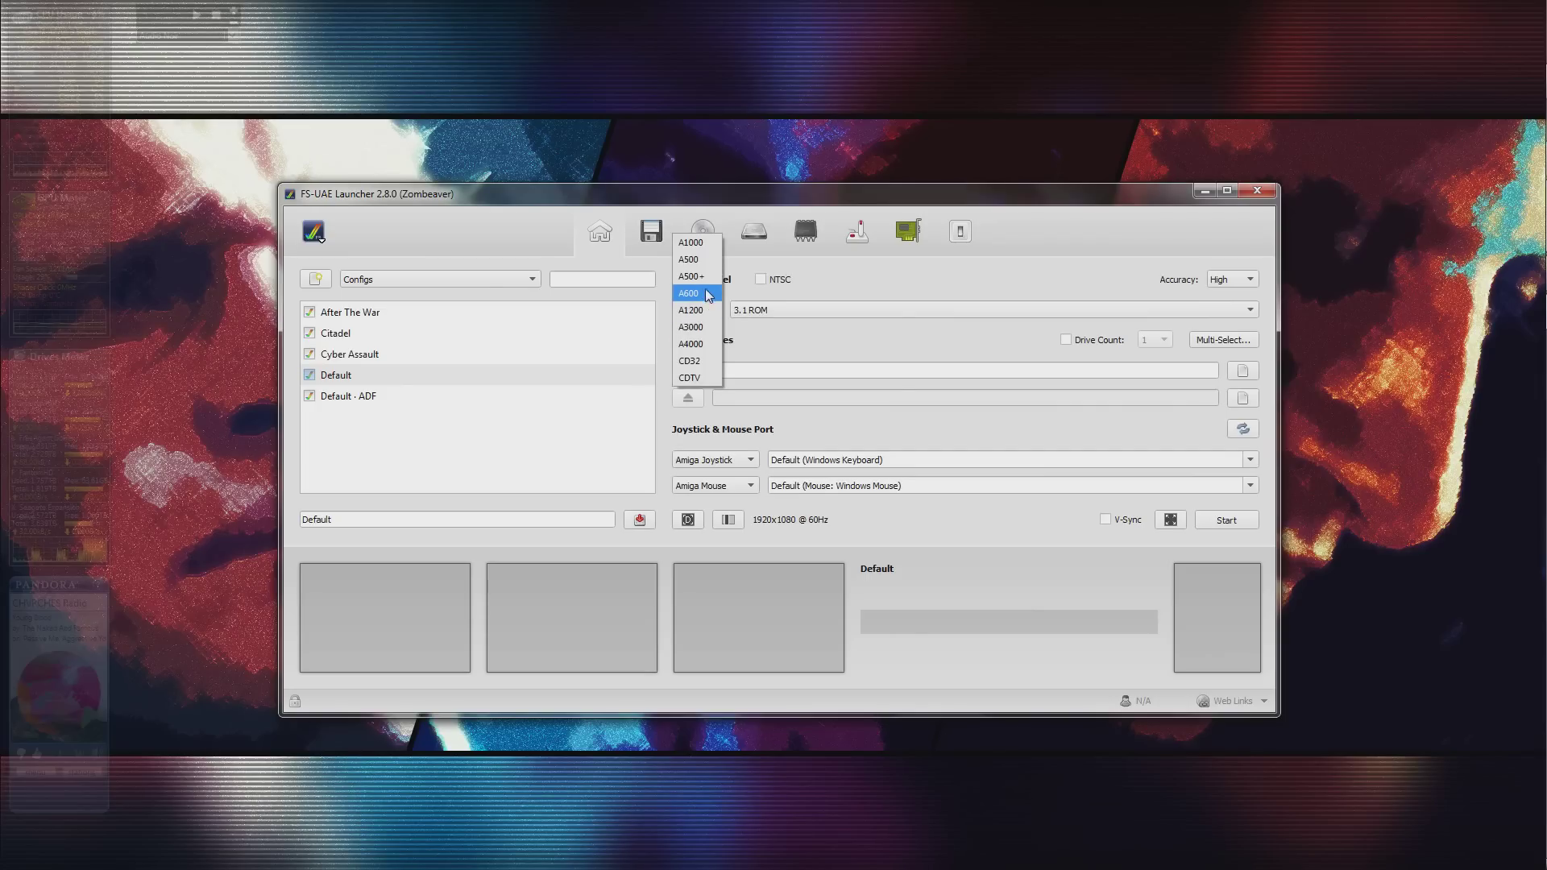
left_click(706, 278)
left_click(969, 241)
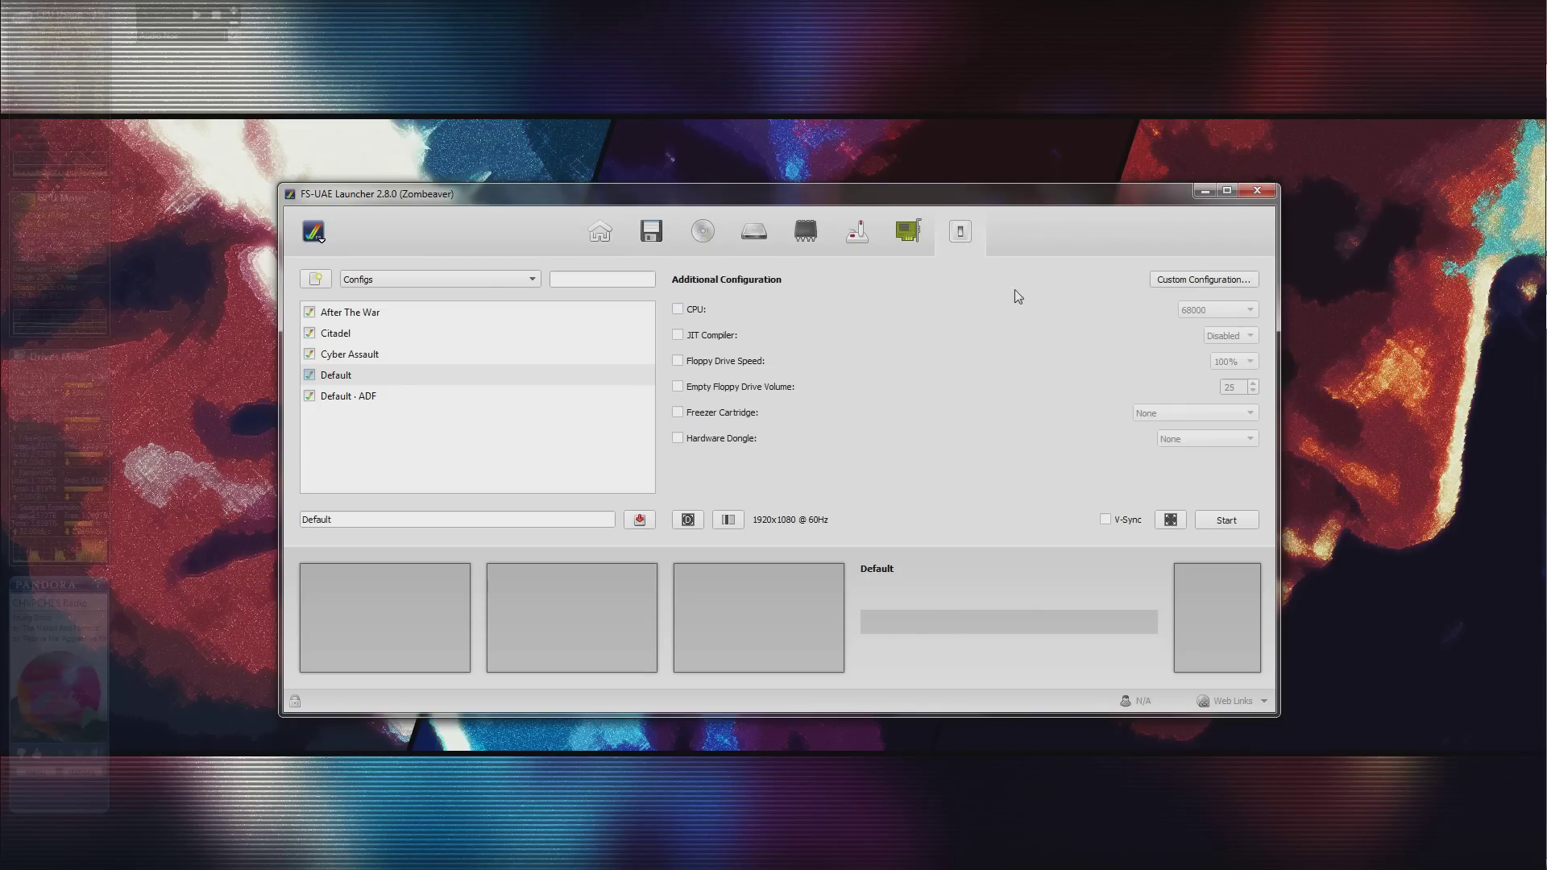
left_click(702, 311)
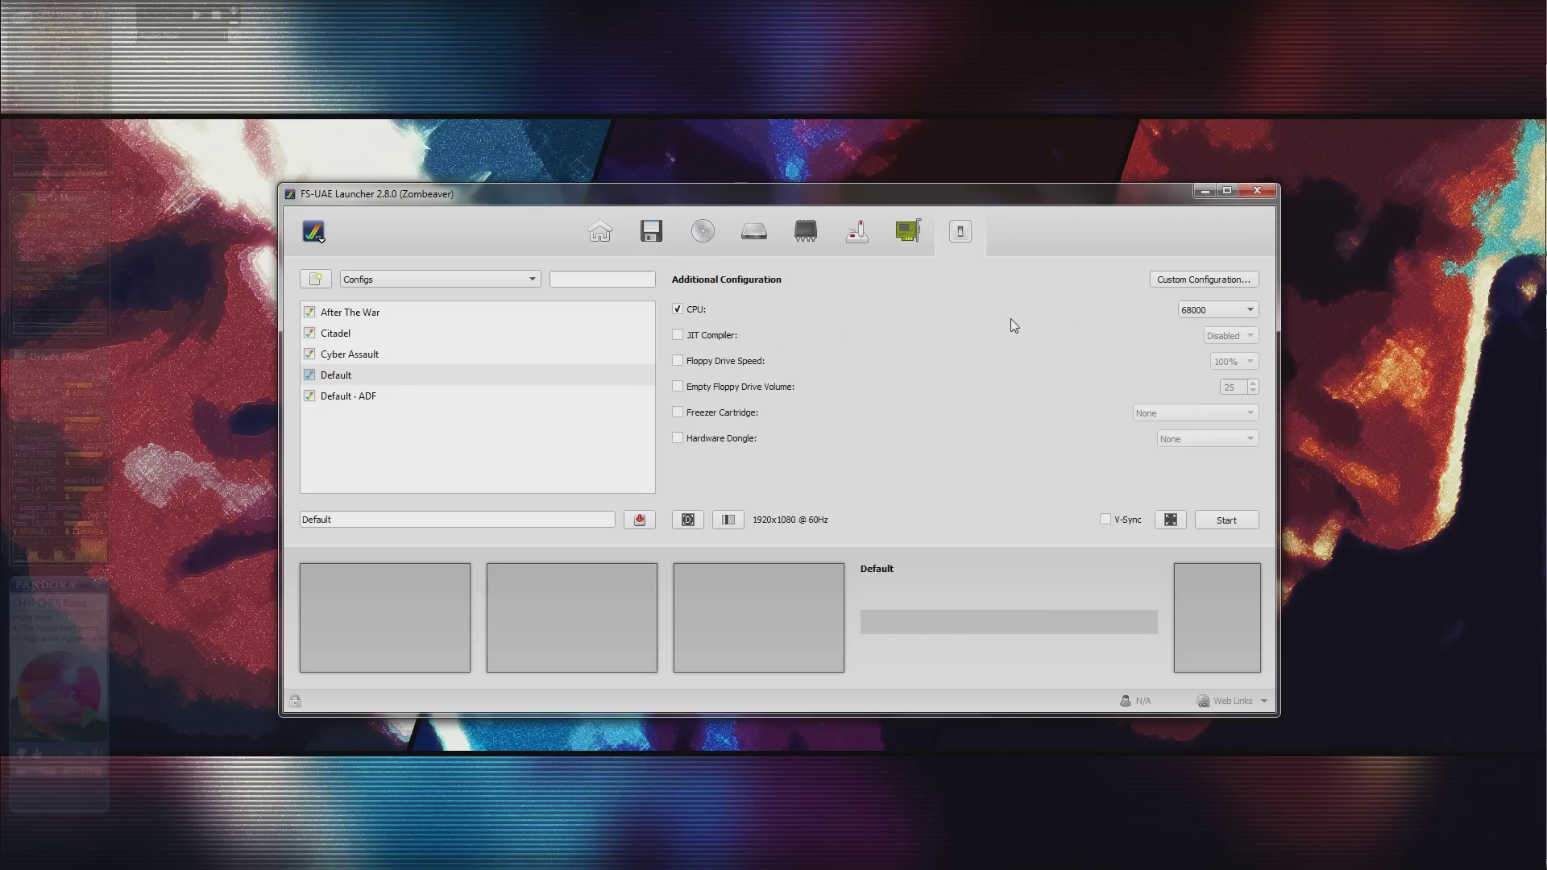
left_click(1228, 313)
left_click(1226, 328)
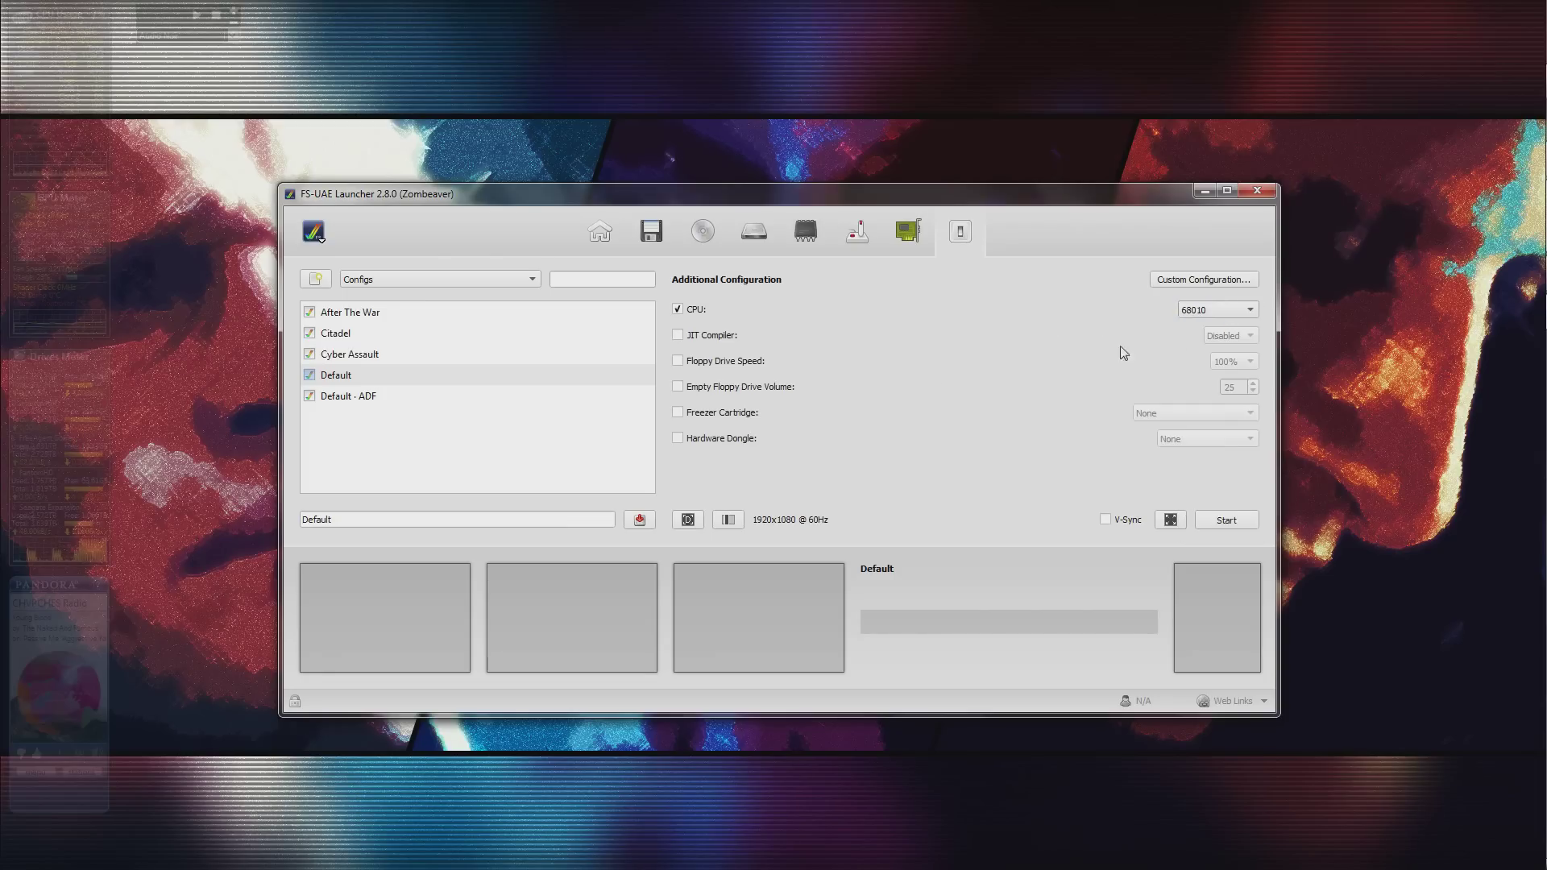
Name the configuration Hostages and save it.
double_click(474, 517)
type("Hostages")
left_click(639, 520)
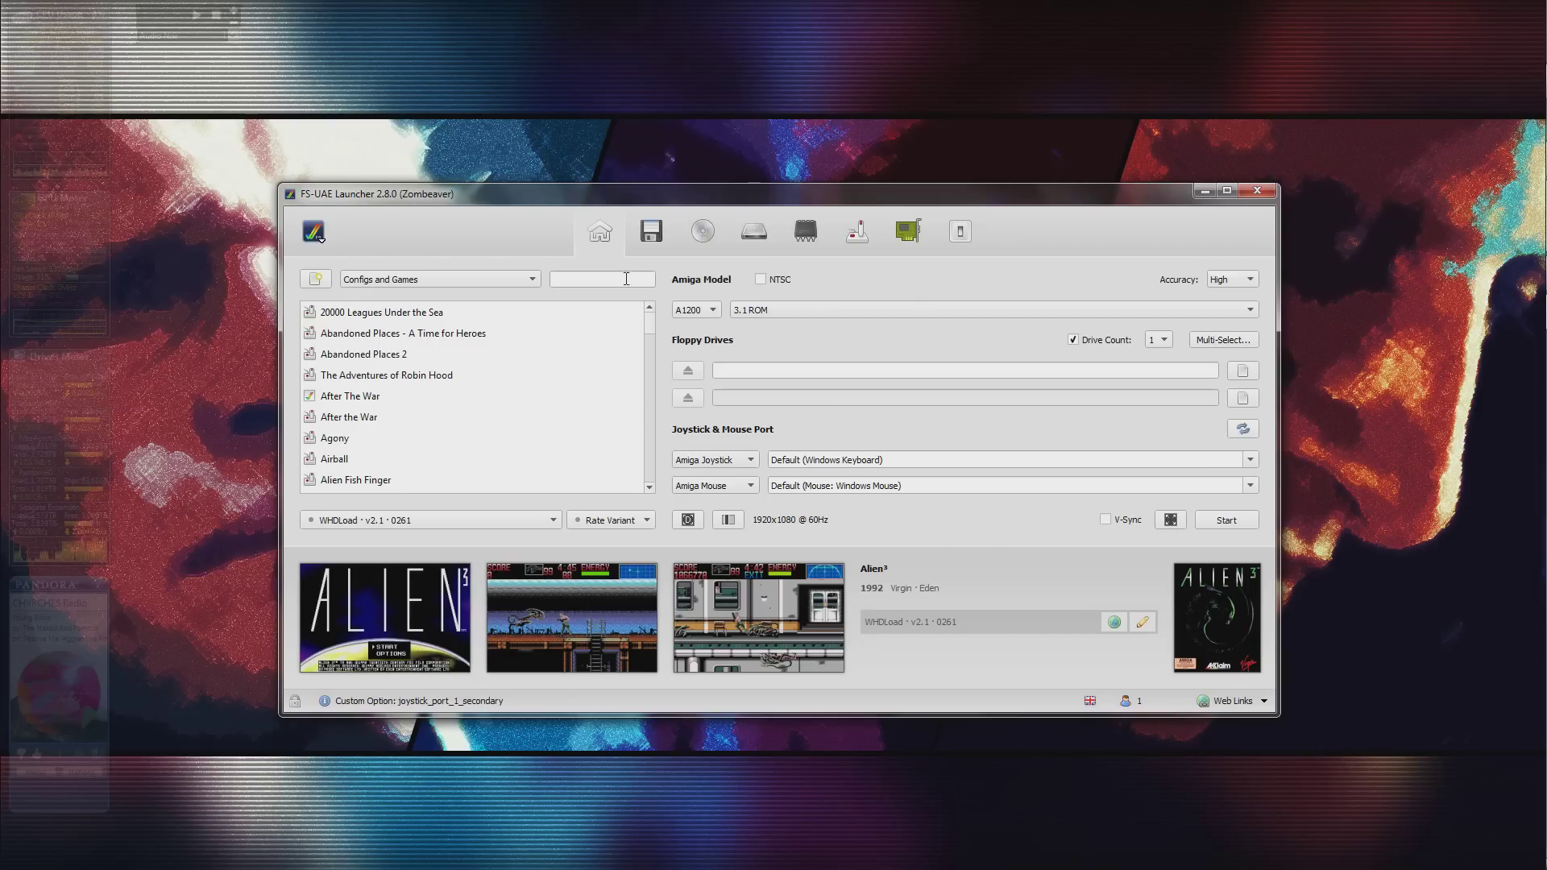
Load the Default - ADF configuration and insert the Abduction Disk 1 of 3 (Game)[cr TRSI] ADF image into the first floppy drive.
left_click(481, 280)
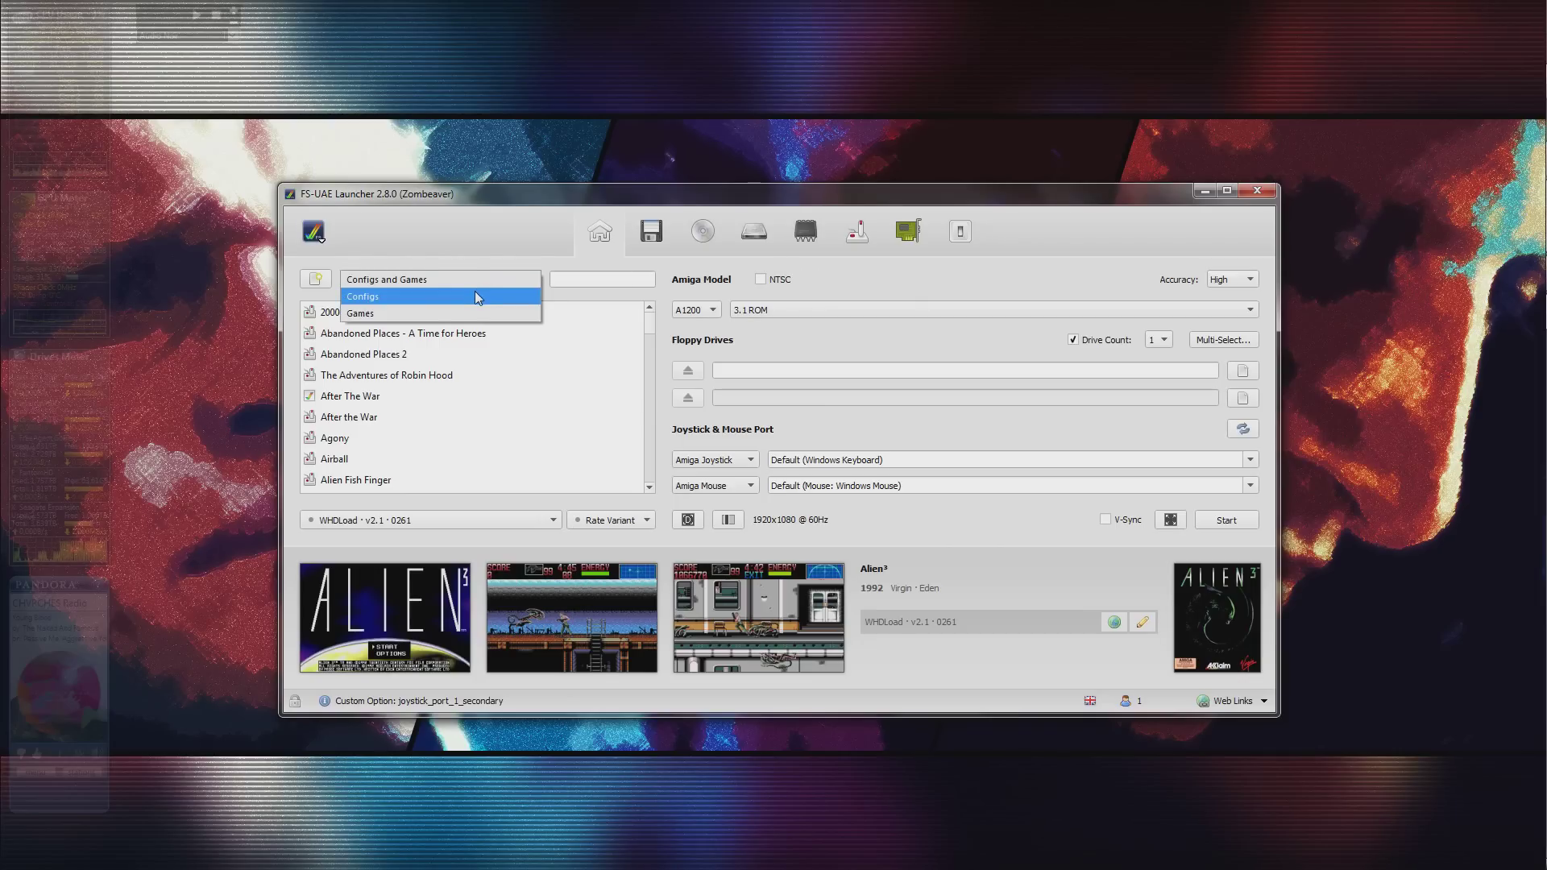
left_click(477, 298)
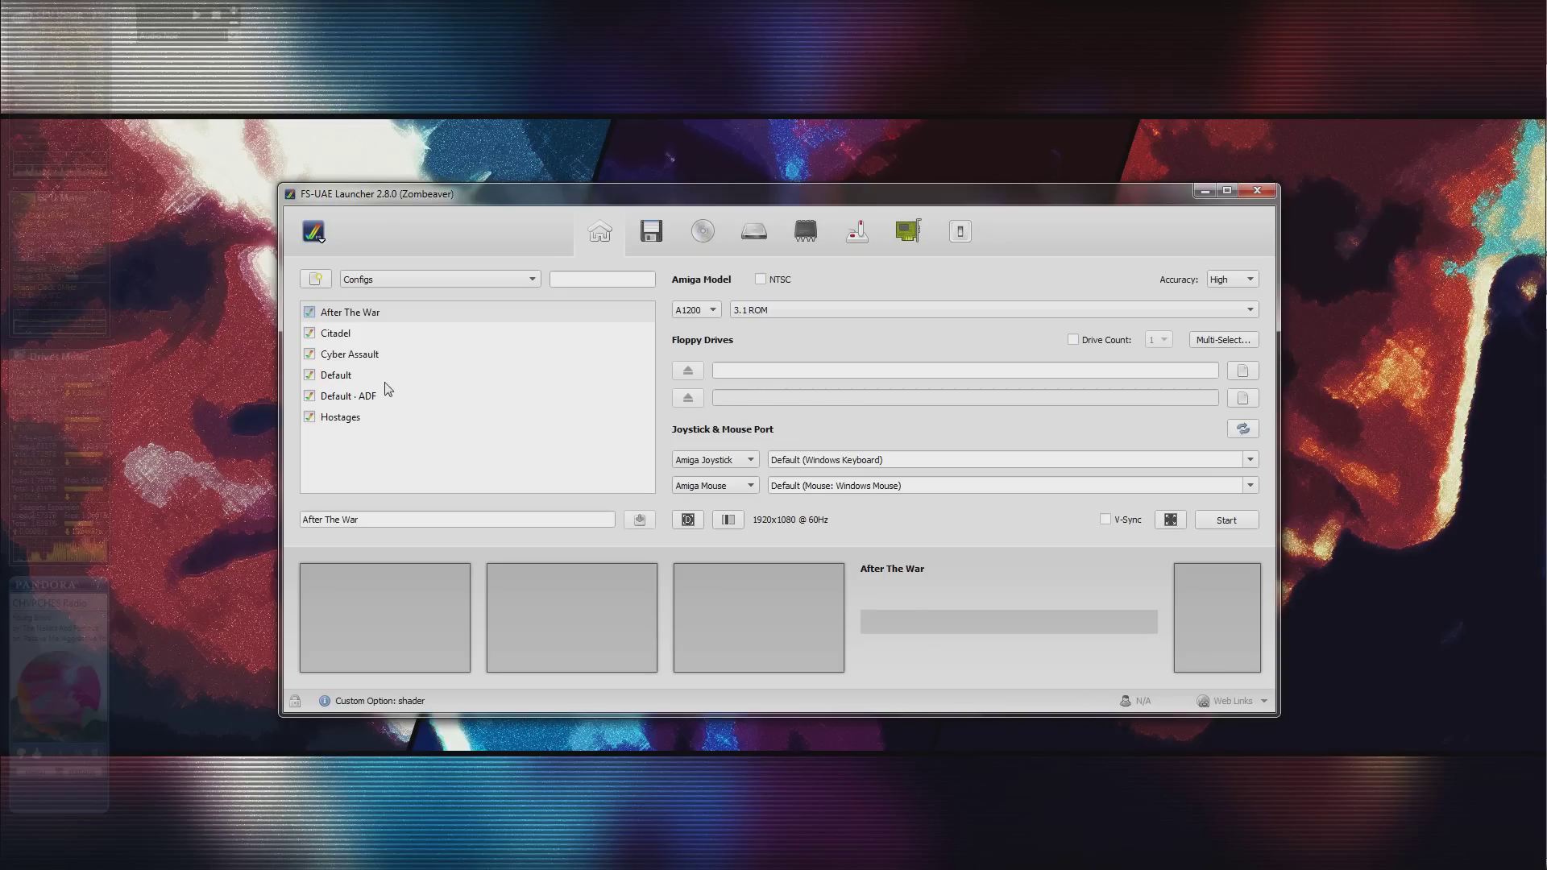
left_click(375, 403)
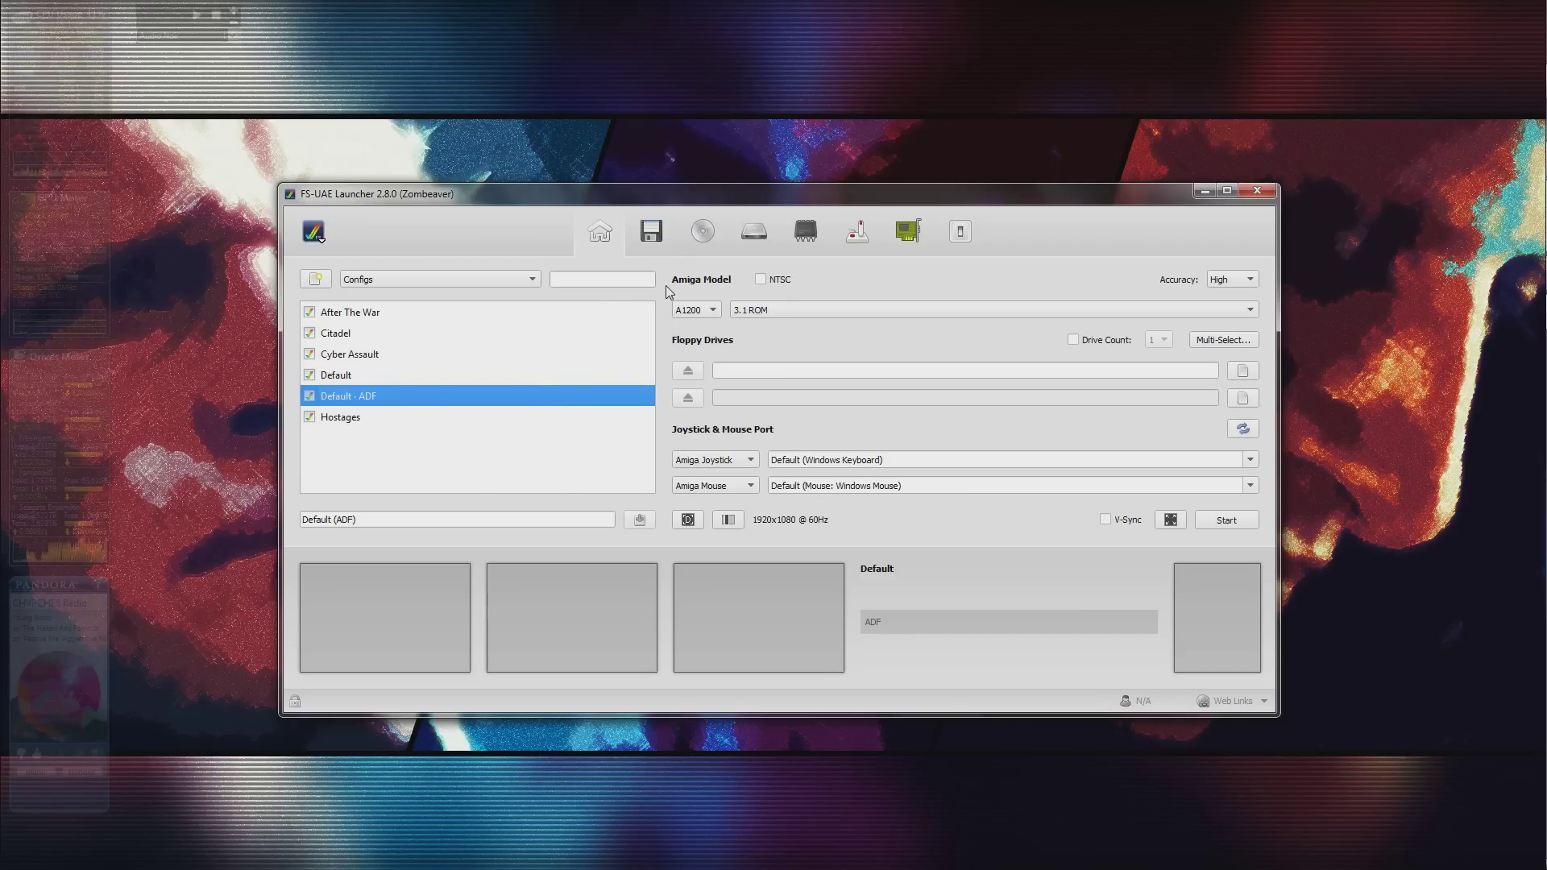
left_click(651, 233)
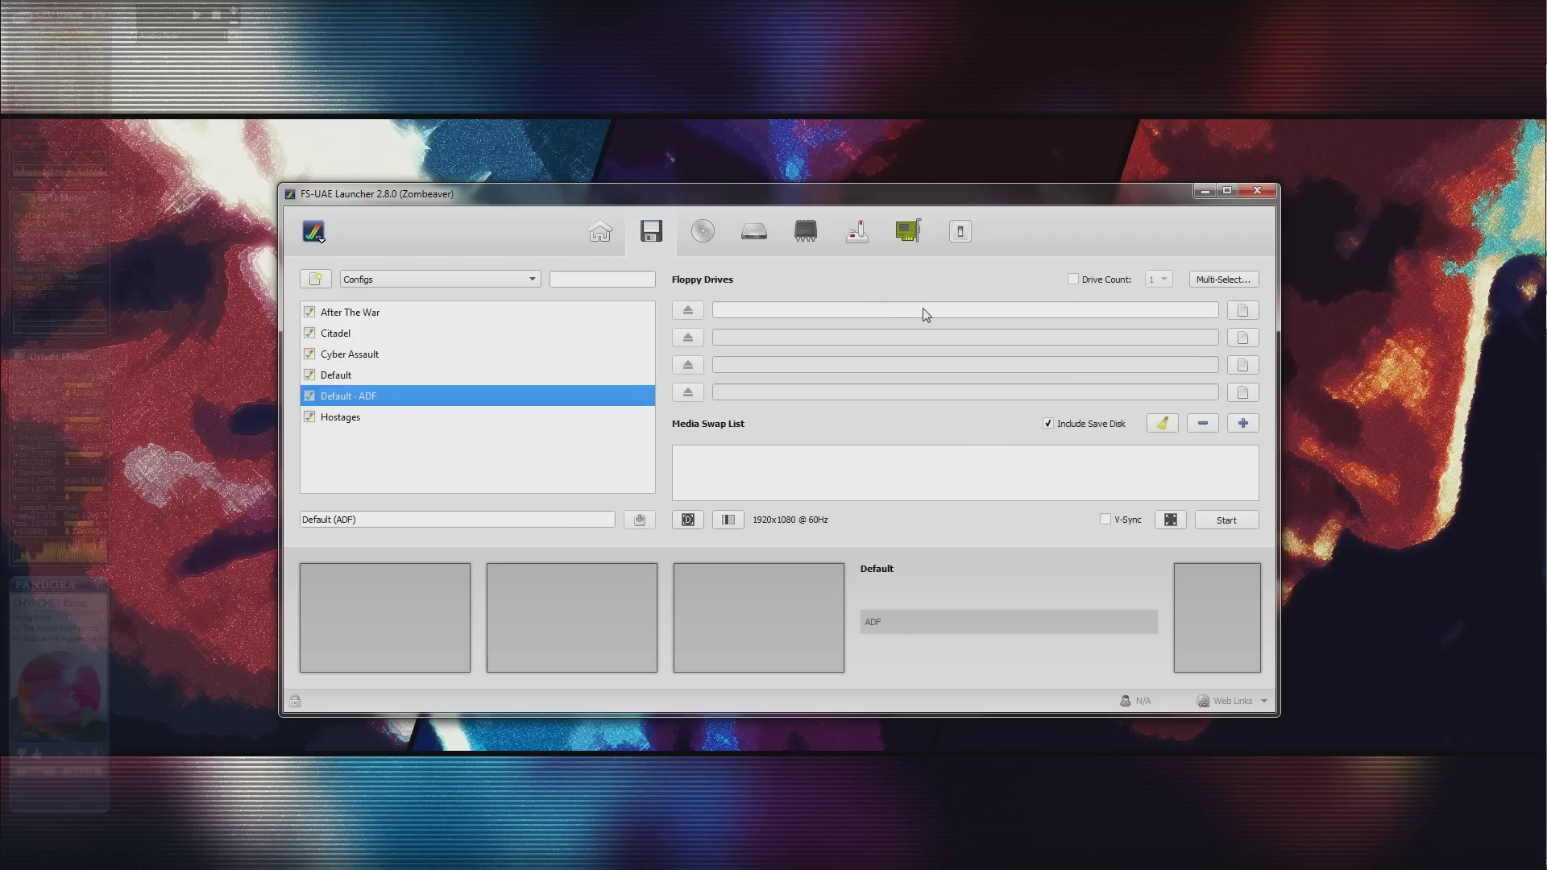
left_click(1245, 314)
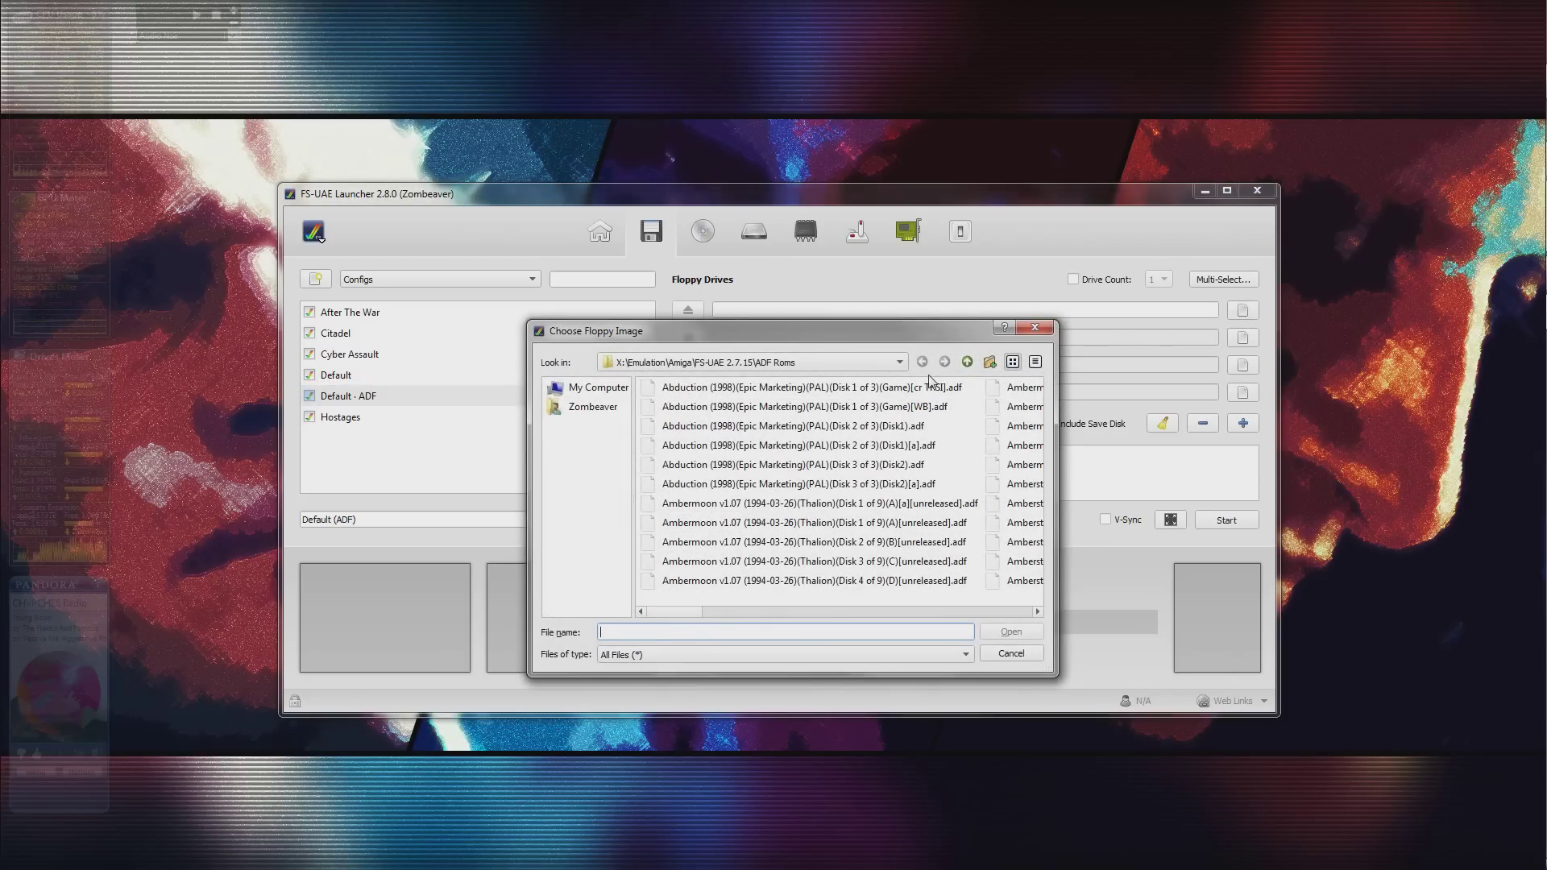
double_click(931, 389)
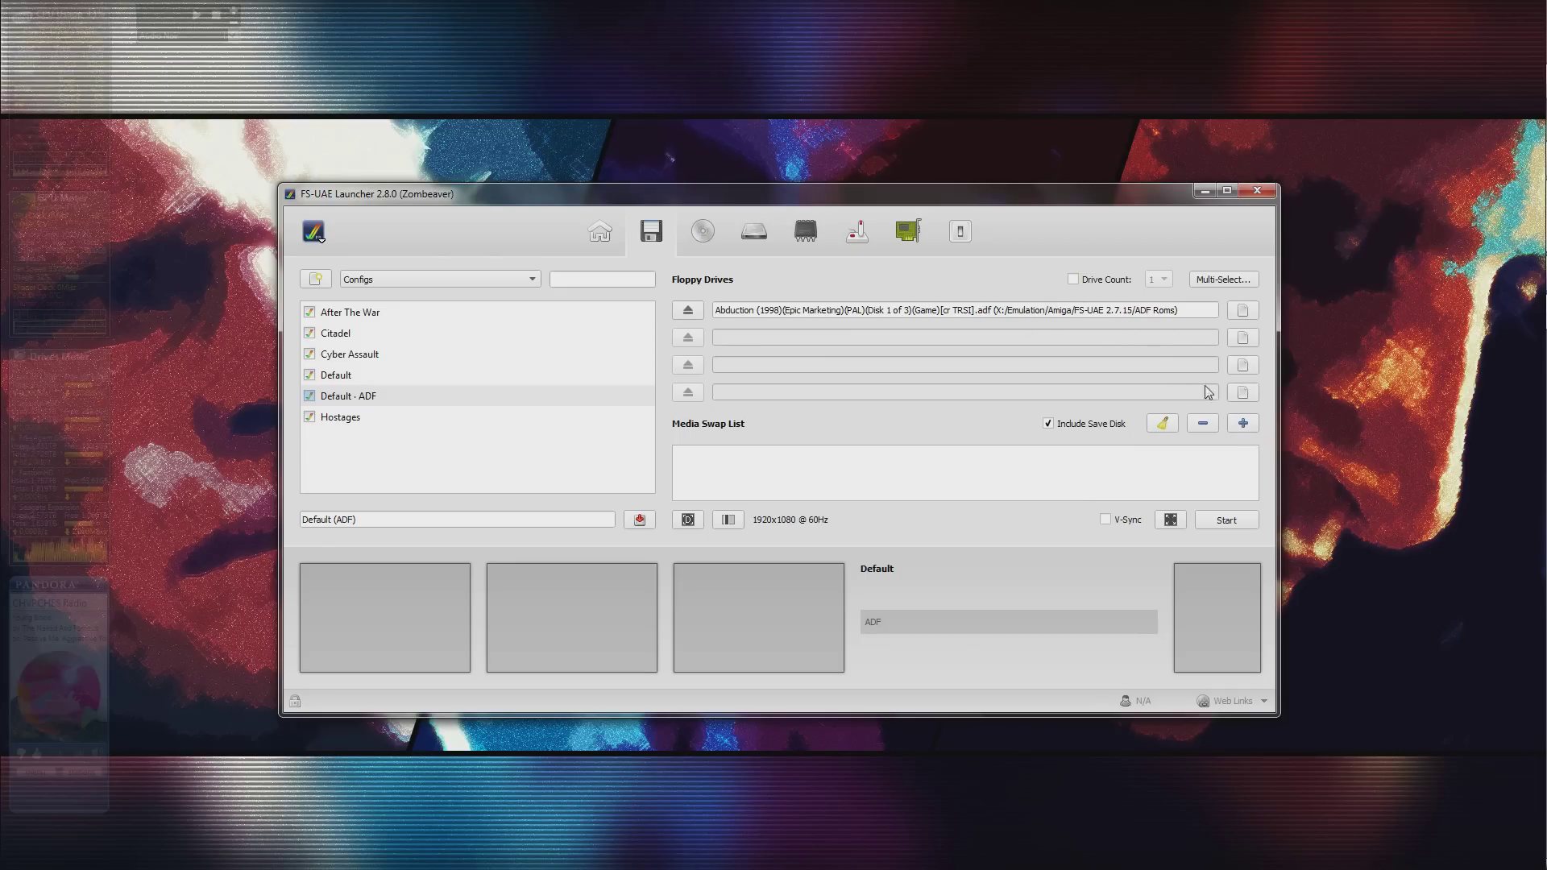
Add Abduction Disk 1 of 3 [cr TRSI], Disk 2 of 3 (Disk1)[a] and Disk 3 of 3 (Disk2)[a] to the media swap list.
left_click(1242, 425)
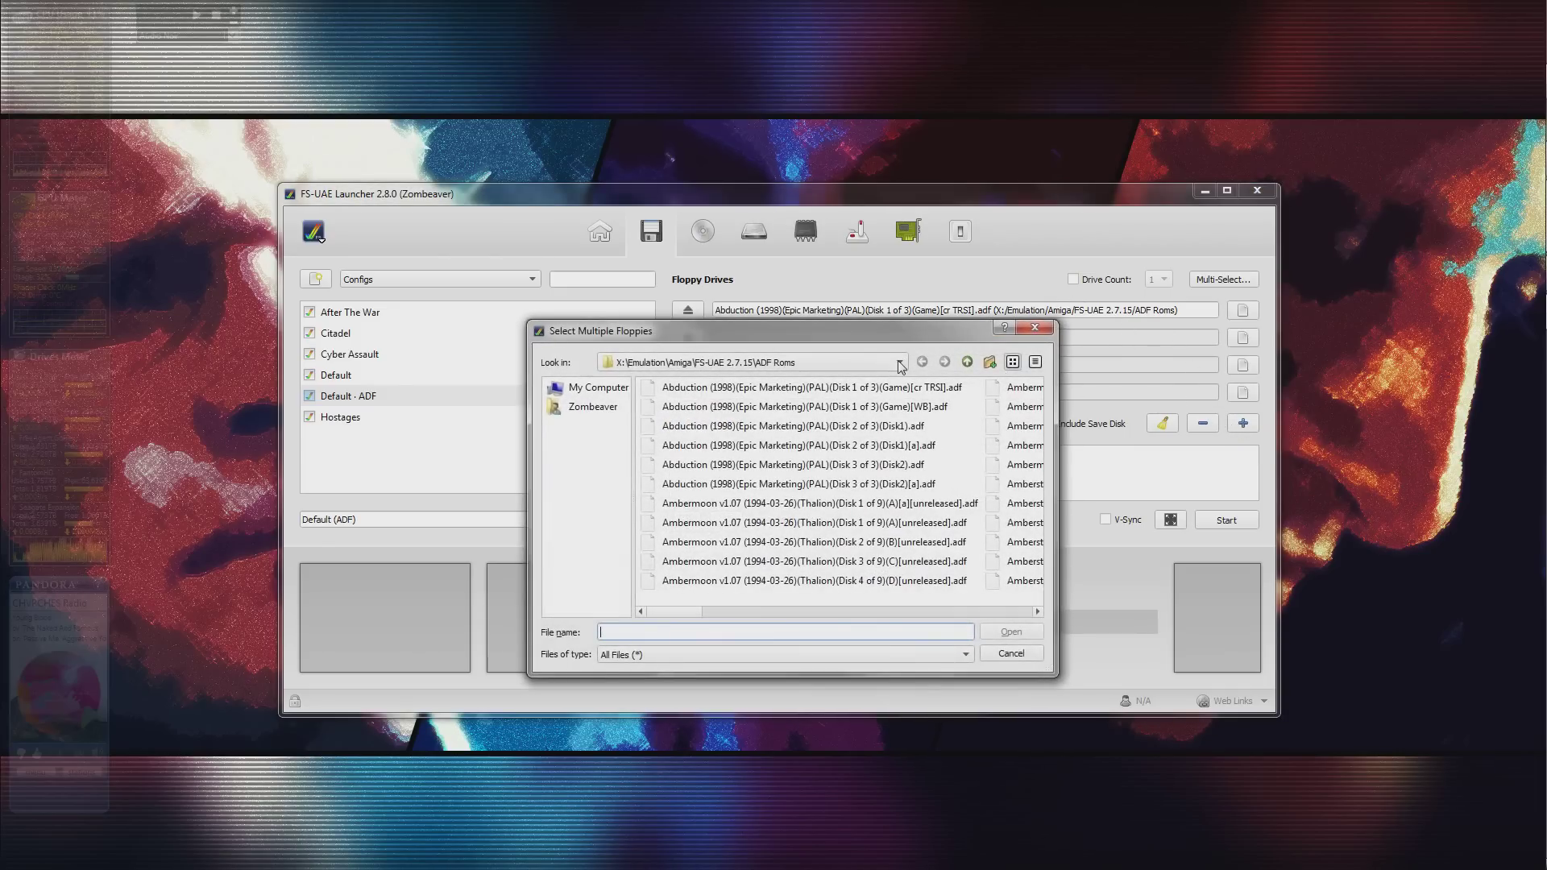
left_click(887, 386)
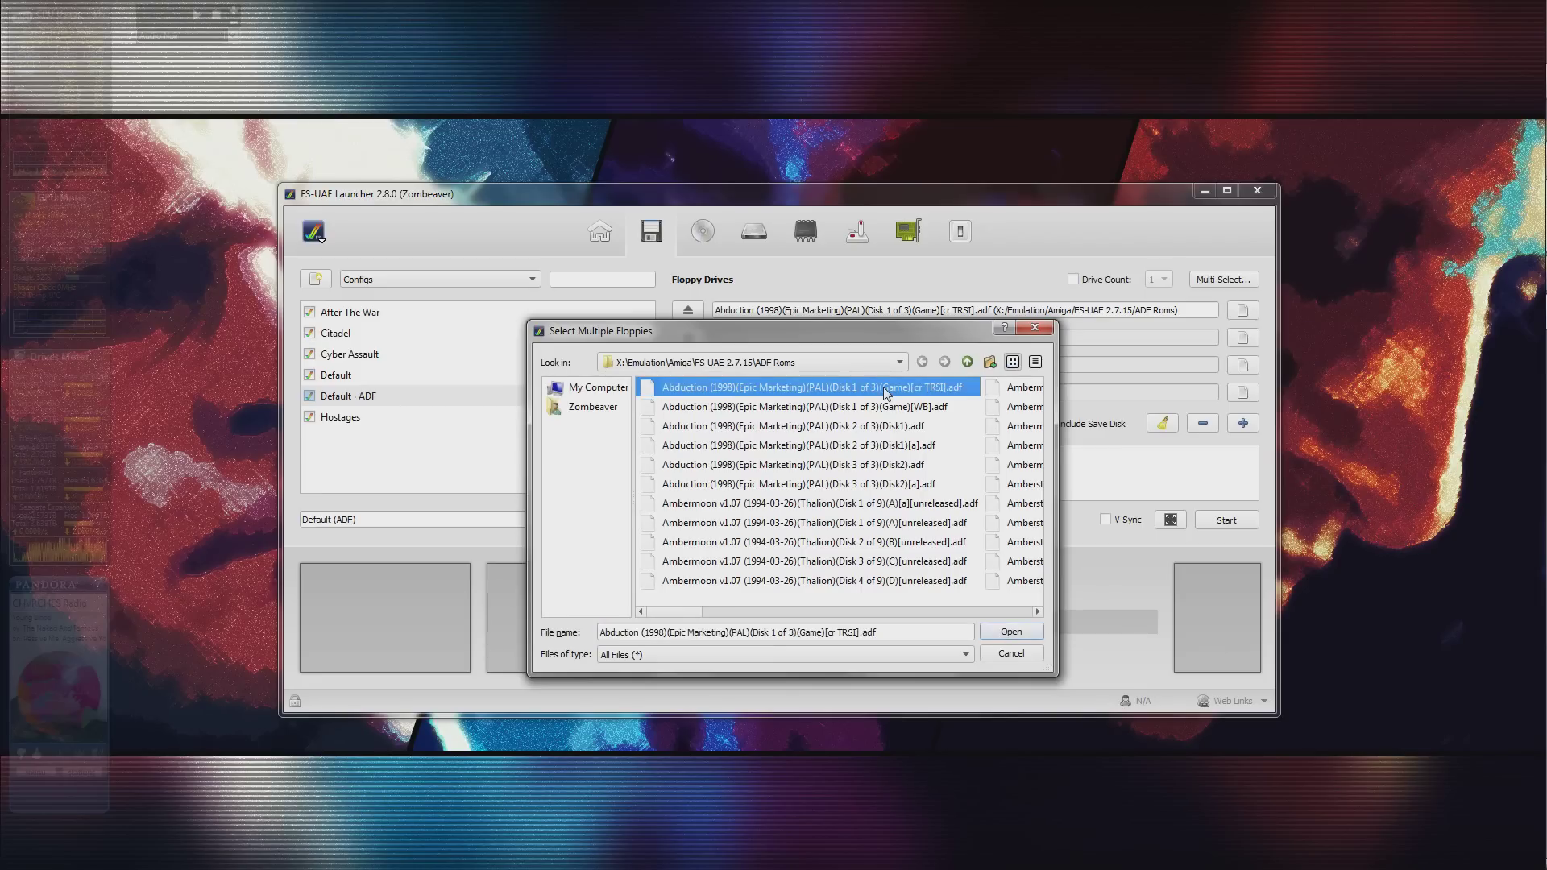
left_click(920, 446, "ctrl")
left_click(910, 486, "ctrl")
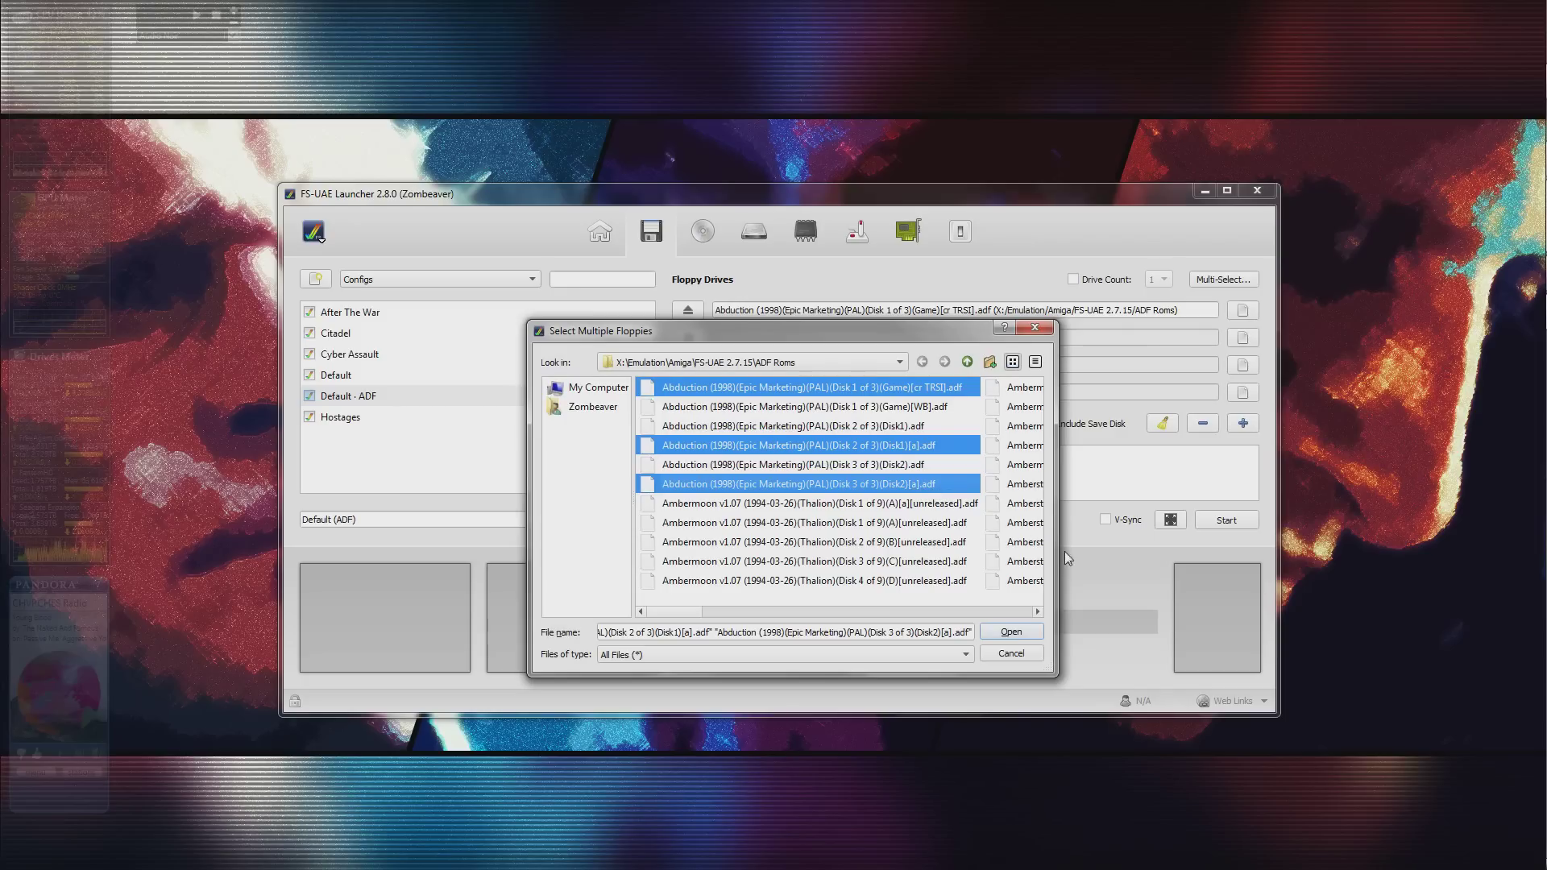
left_click(1012, 633)
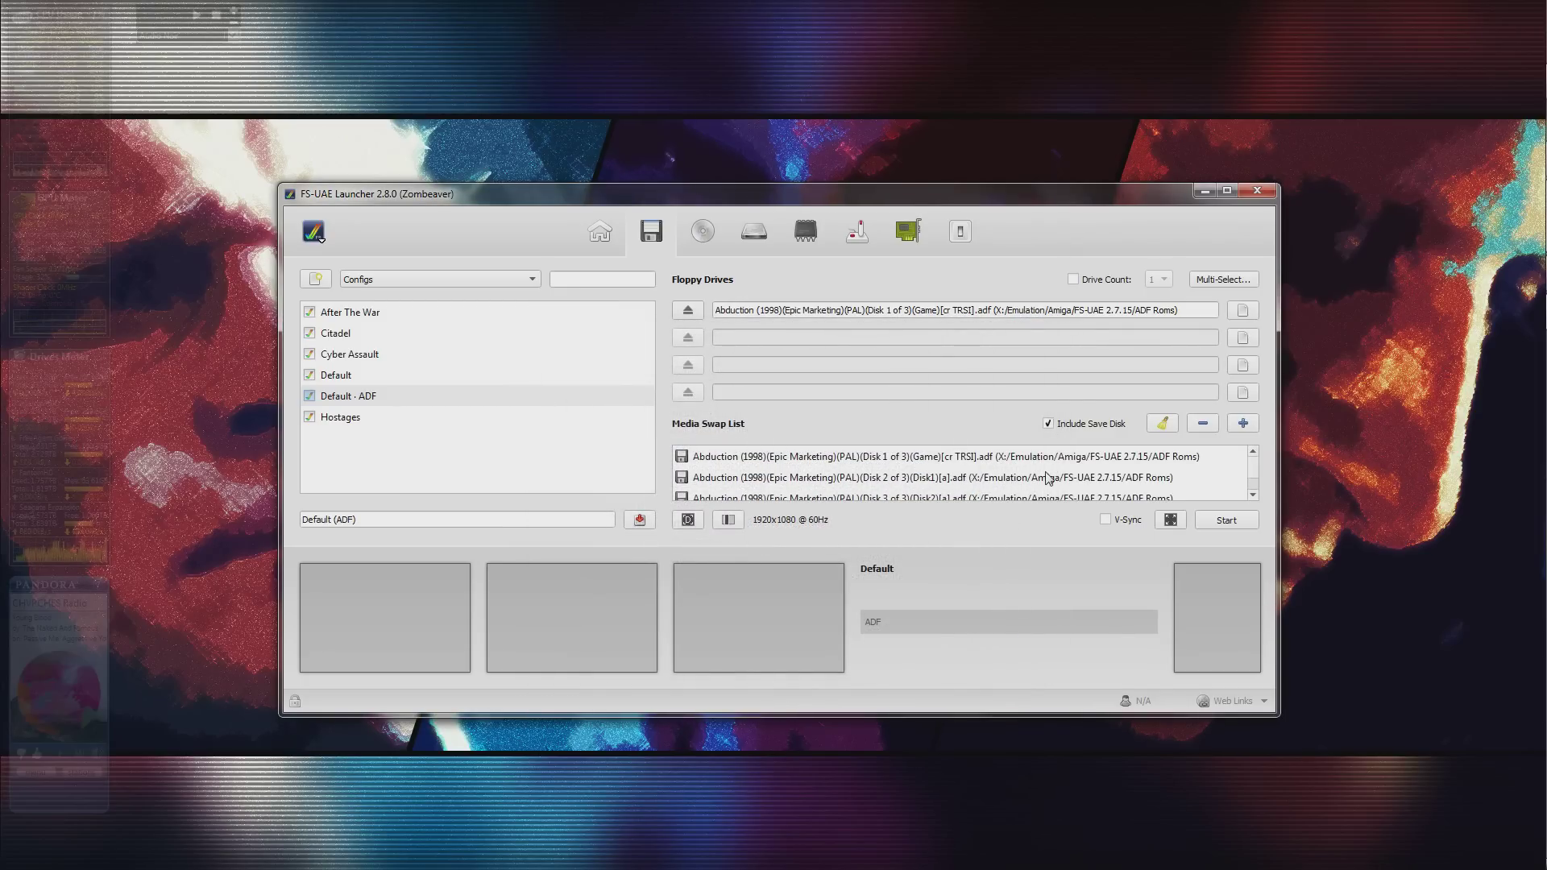
scroll(1047, 477, "down", 1)
scroll(1026, 481, "up", 1)
Enable the floppy drive count override and set it to 3.
left_click(1159, 280)
left_click(1150, 314)
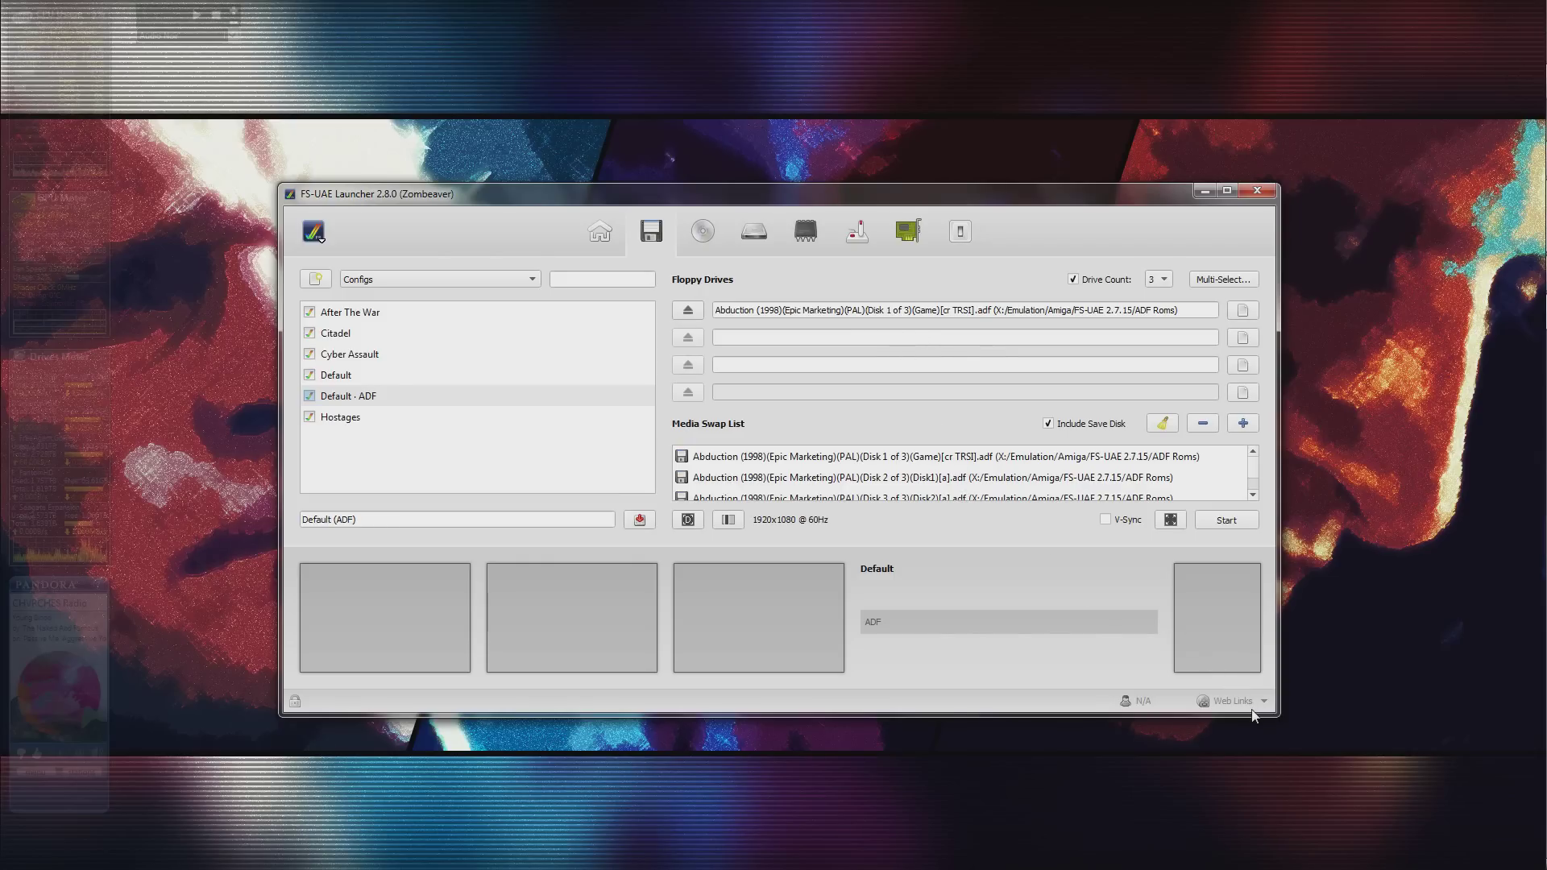
left_click_drag(1252, 715, 1247, 733)
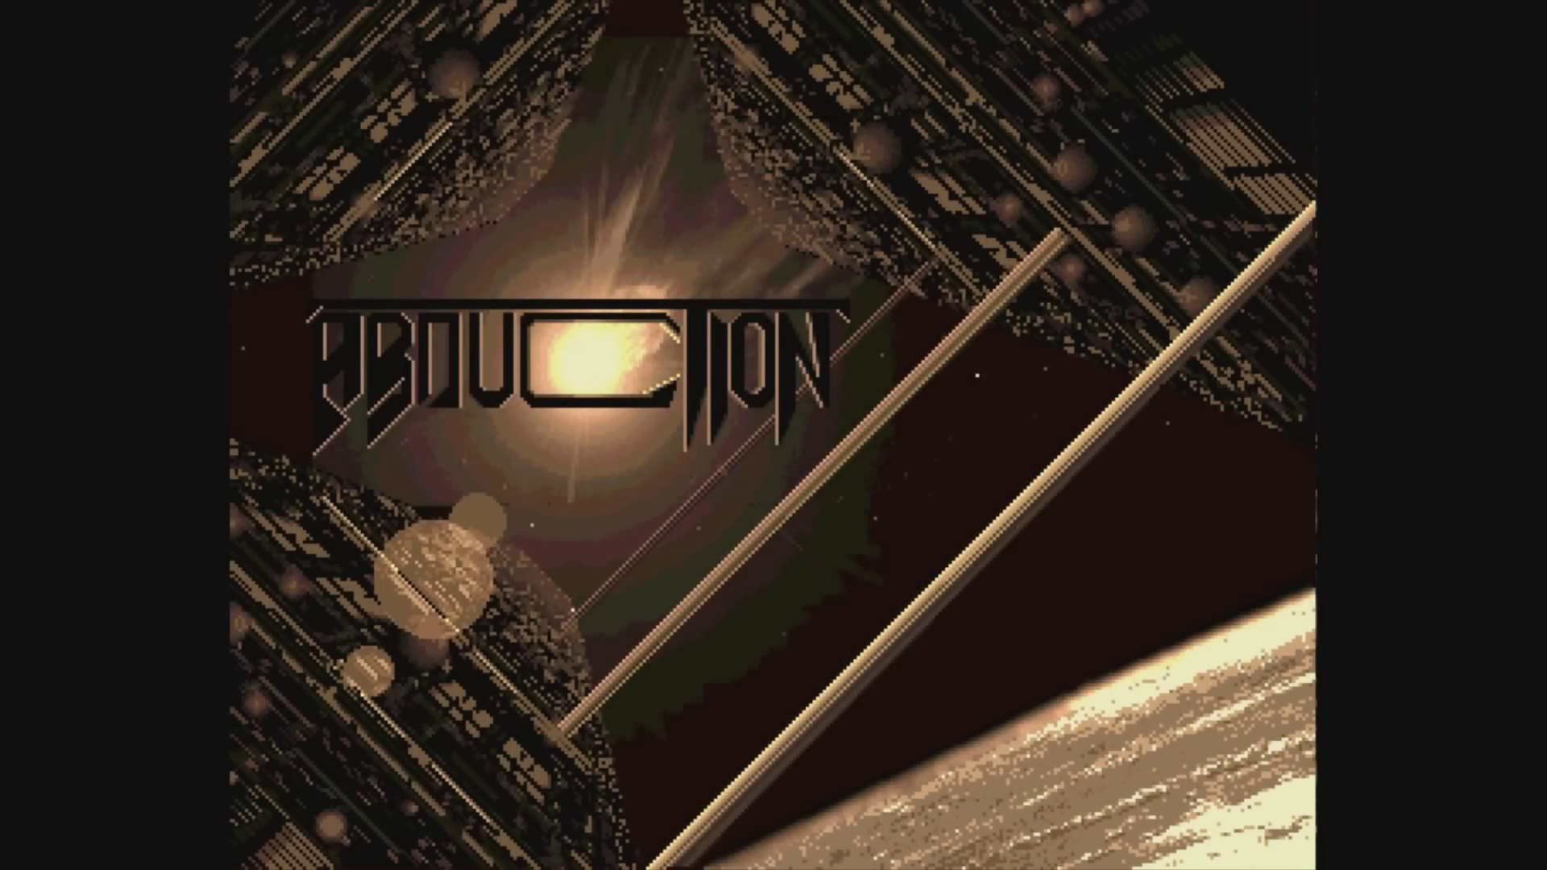
At Abduction's prompt for disk 1, insert Disk 2 of 3 into DF0 through the emulator's removable media options.
key("F12")
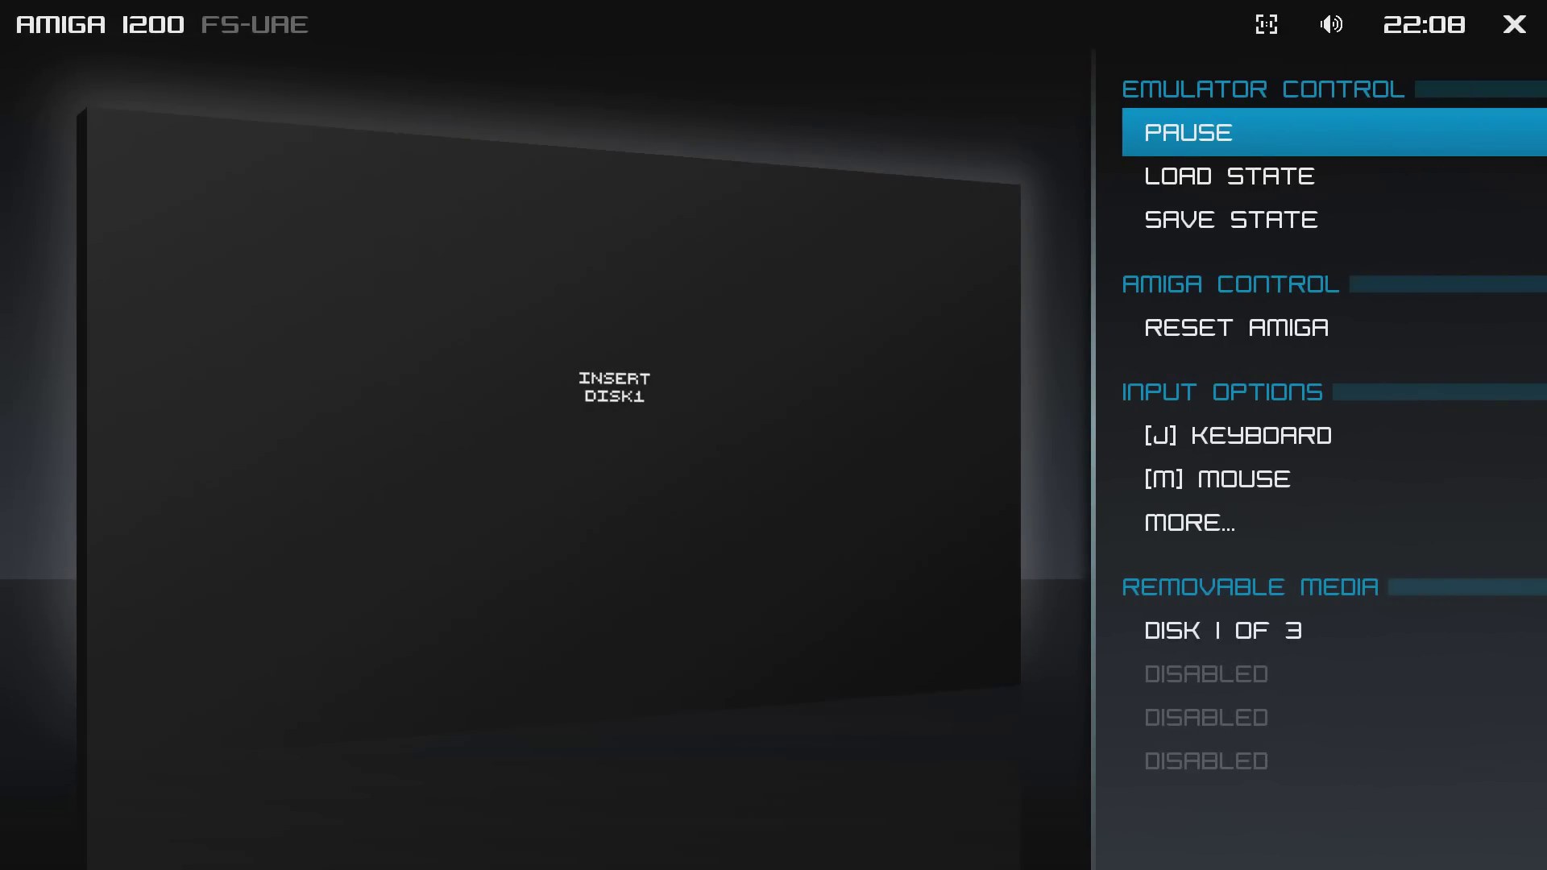
key("Down")
key("Down")
key("Down")
key("Down")
key("Down")
key("Down")
key("Down")
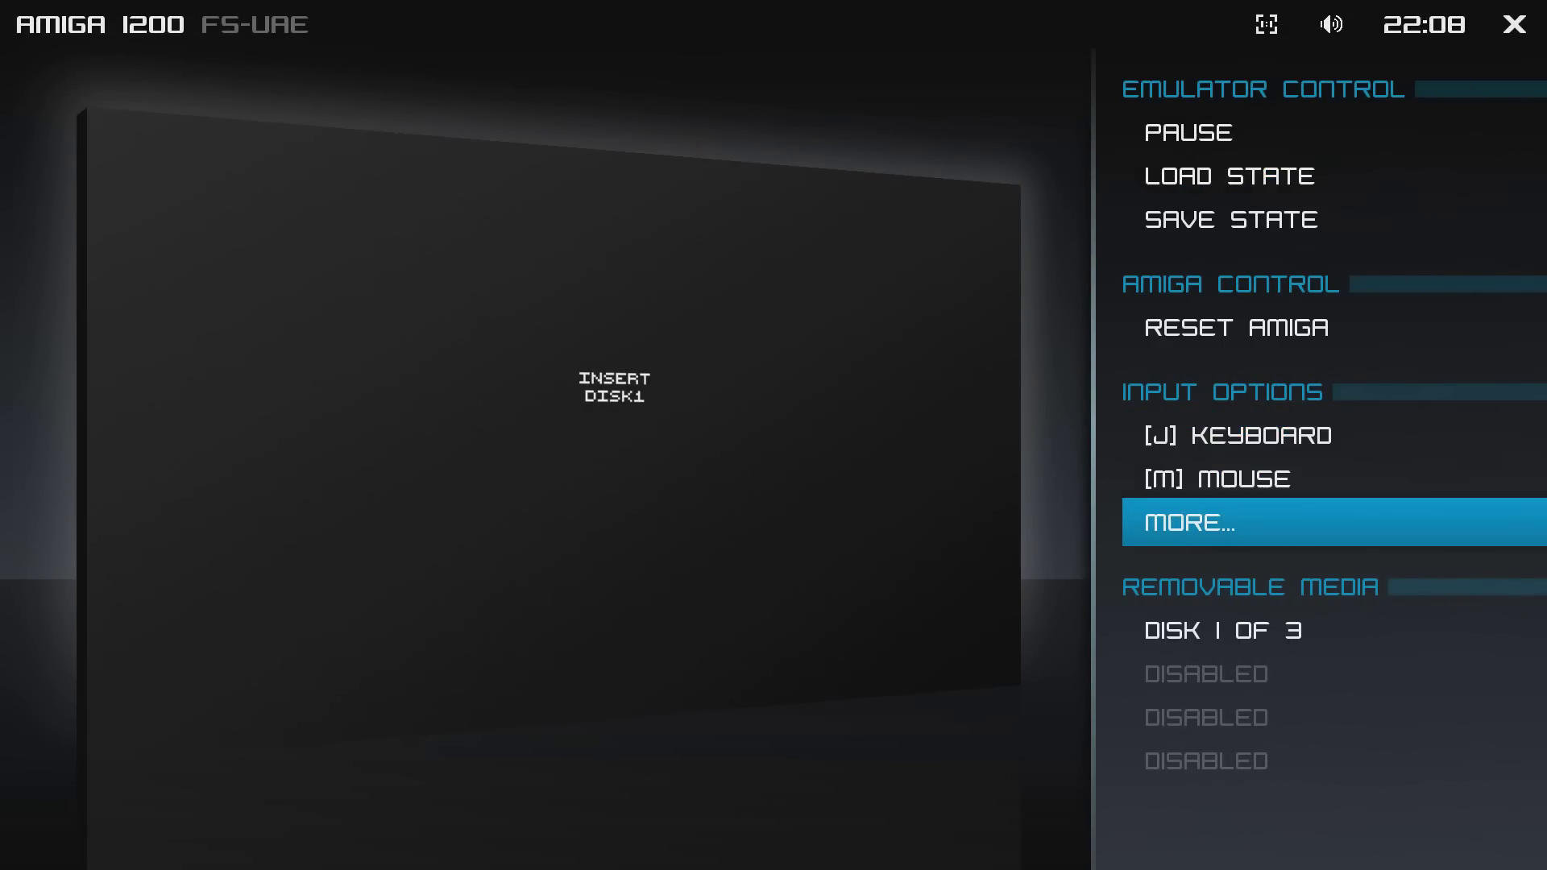
key("Return")
key("Down")
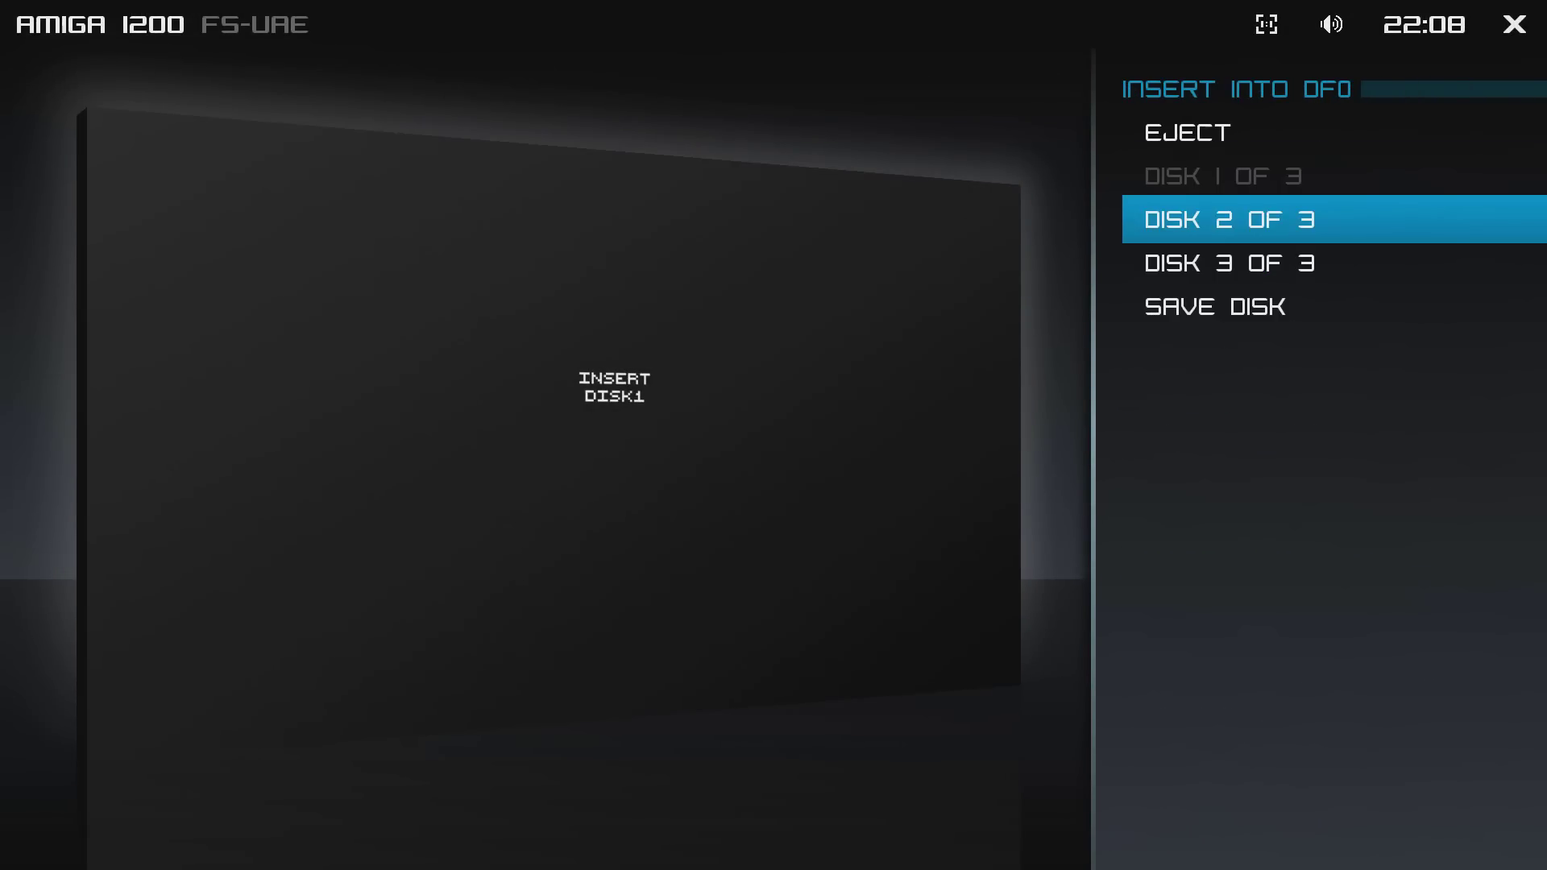
key("Return")
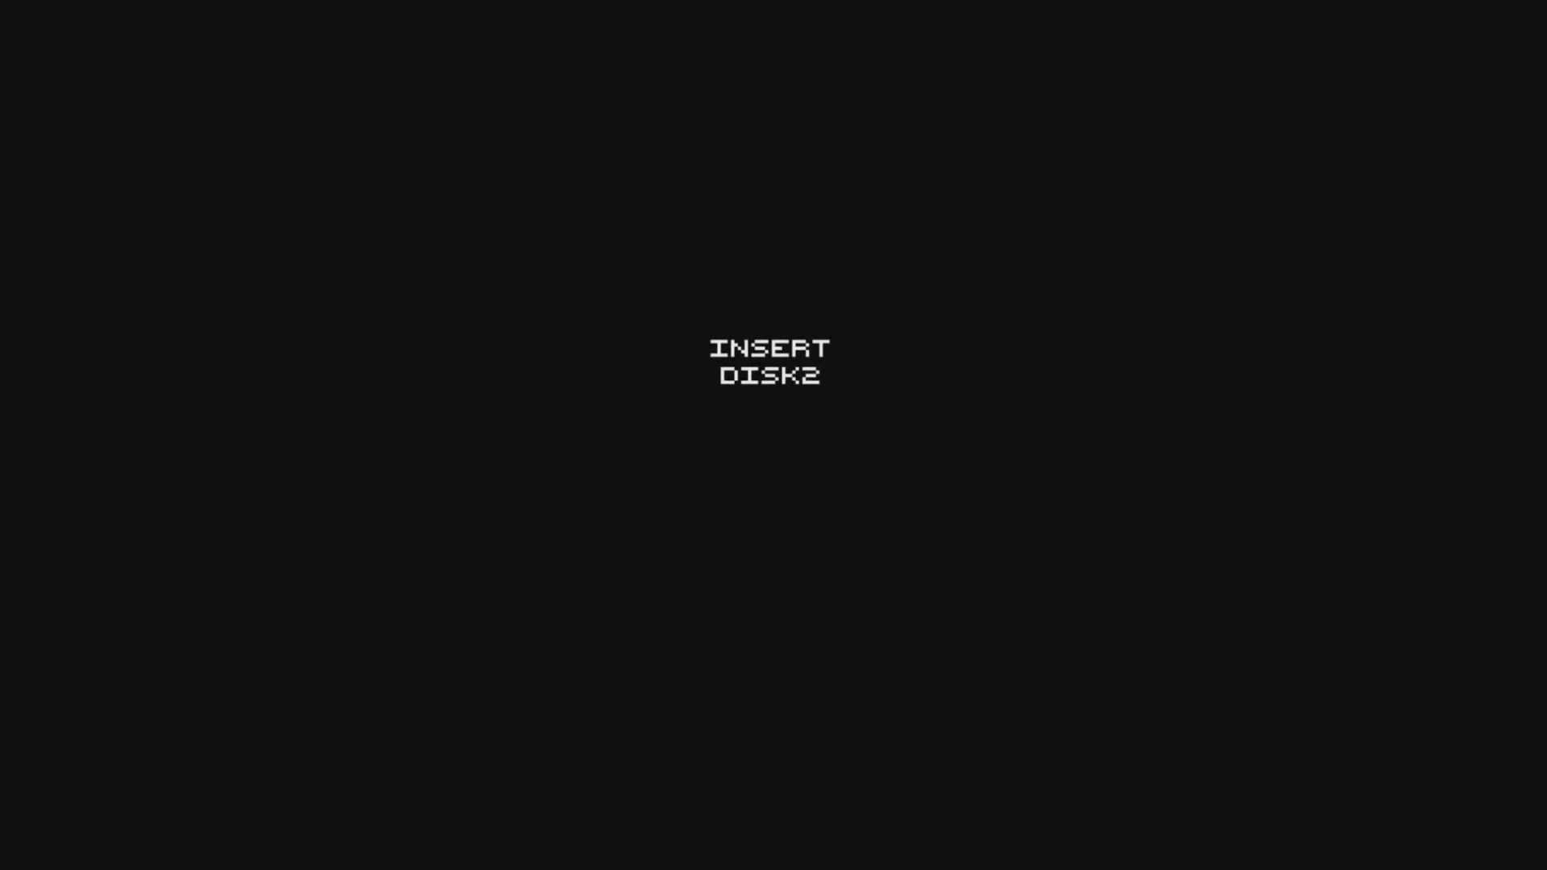
At Abduction's prompt for disk 2, swap the DF0 floppy to Disk 3 of 3.
key("F12")
key("Return")
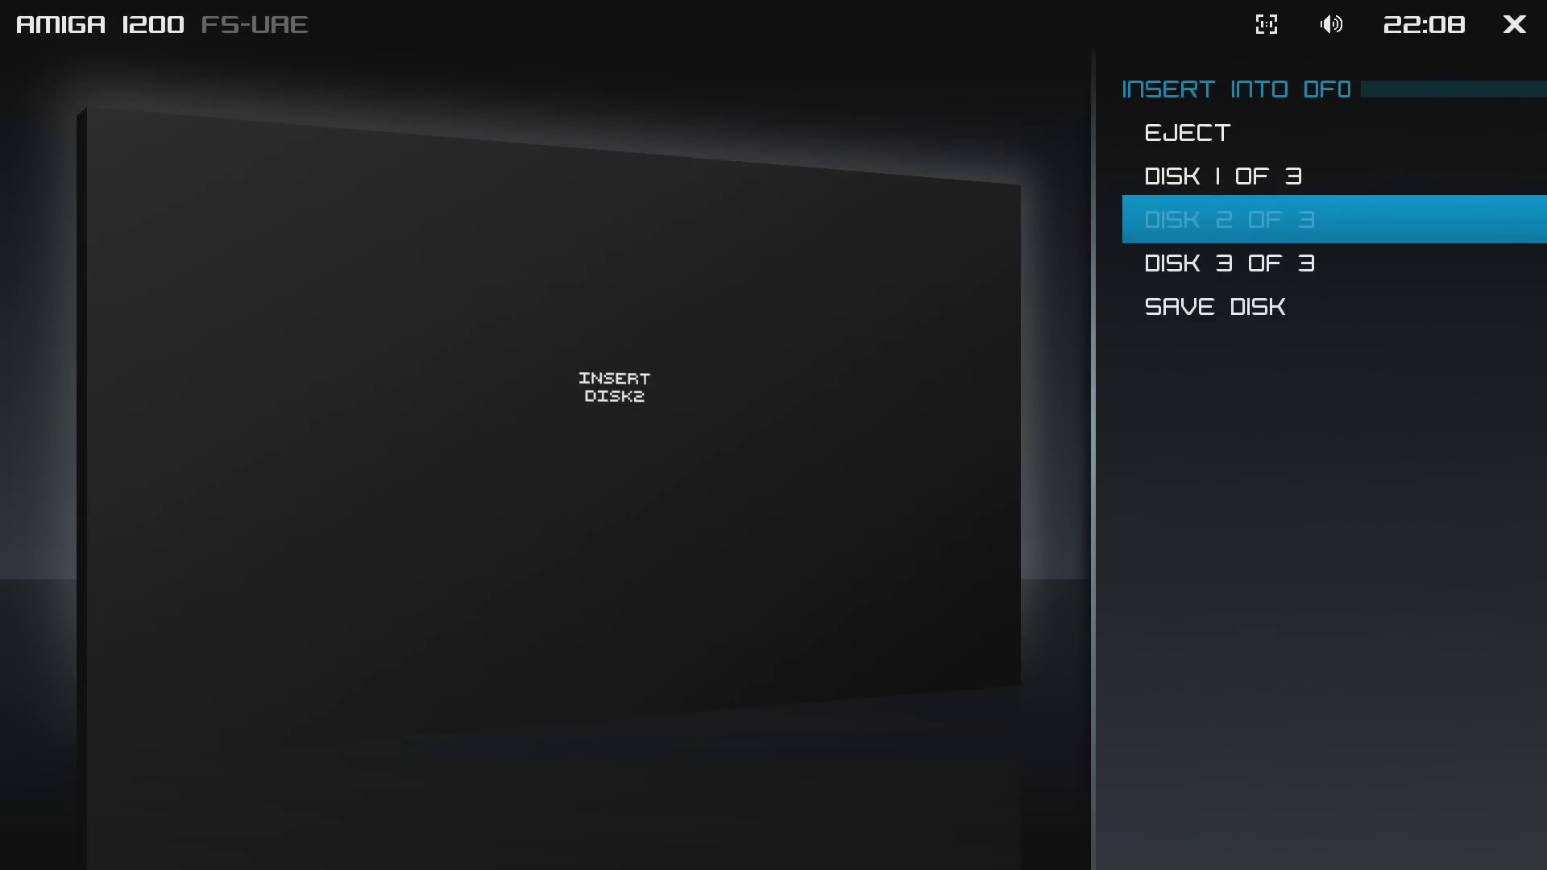
key("Down")
key("Return")
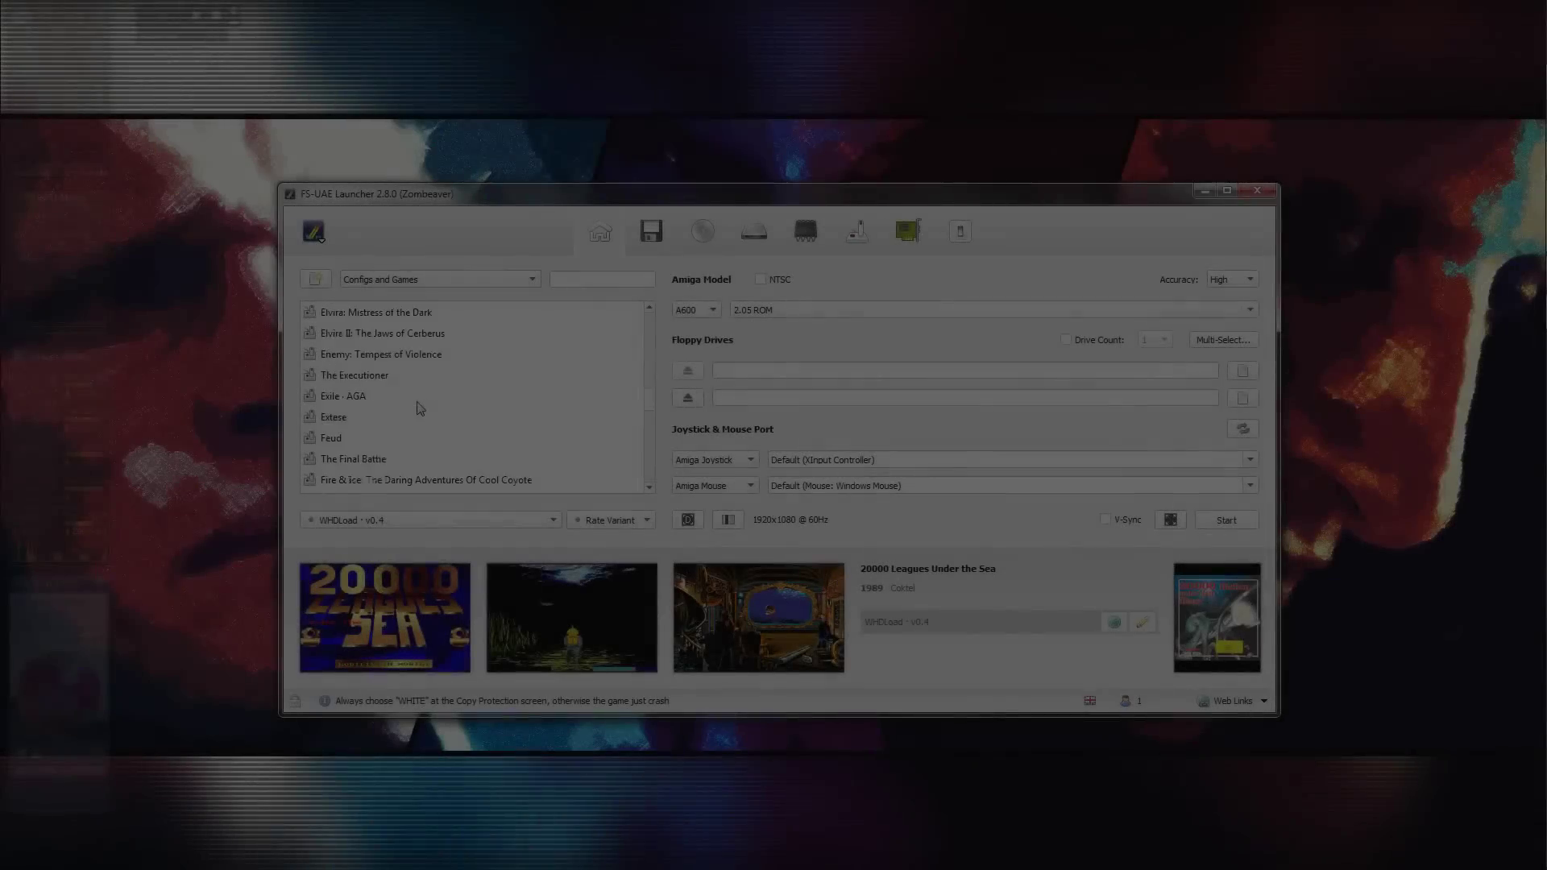
Select Gloom in the games list and choose its WHDLoad v1.1 CD32 variant.
scroll(419, 408, "down", 5)
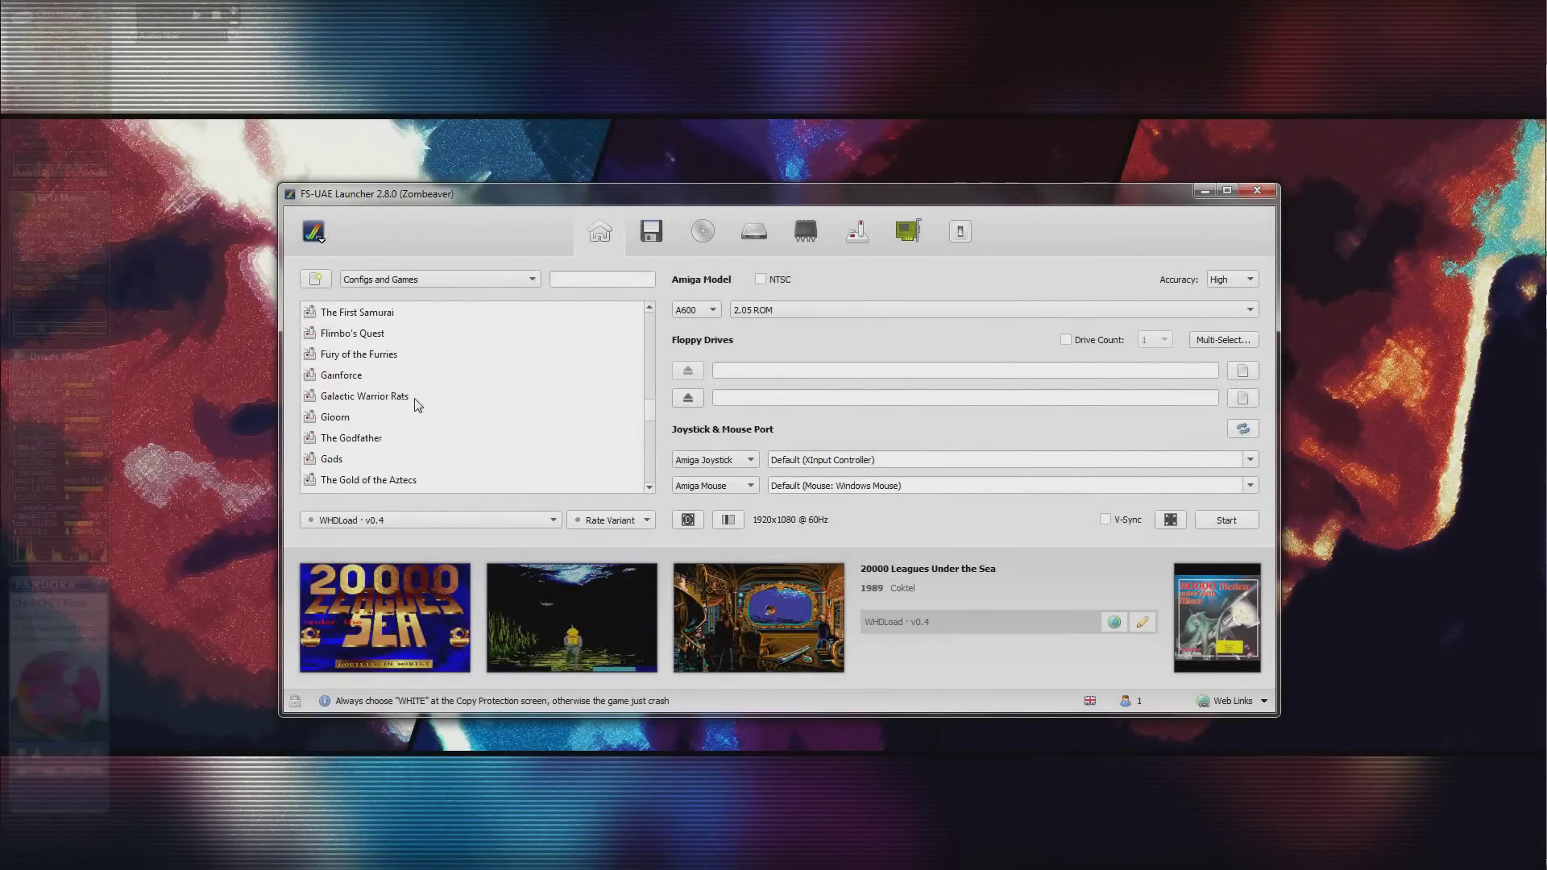
left_click(385, 353)
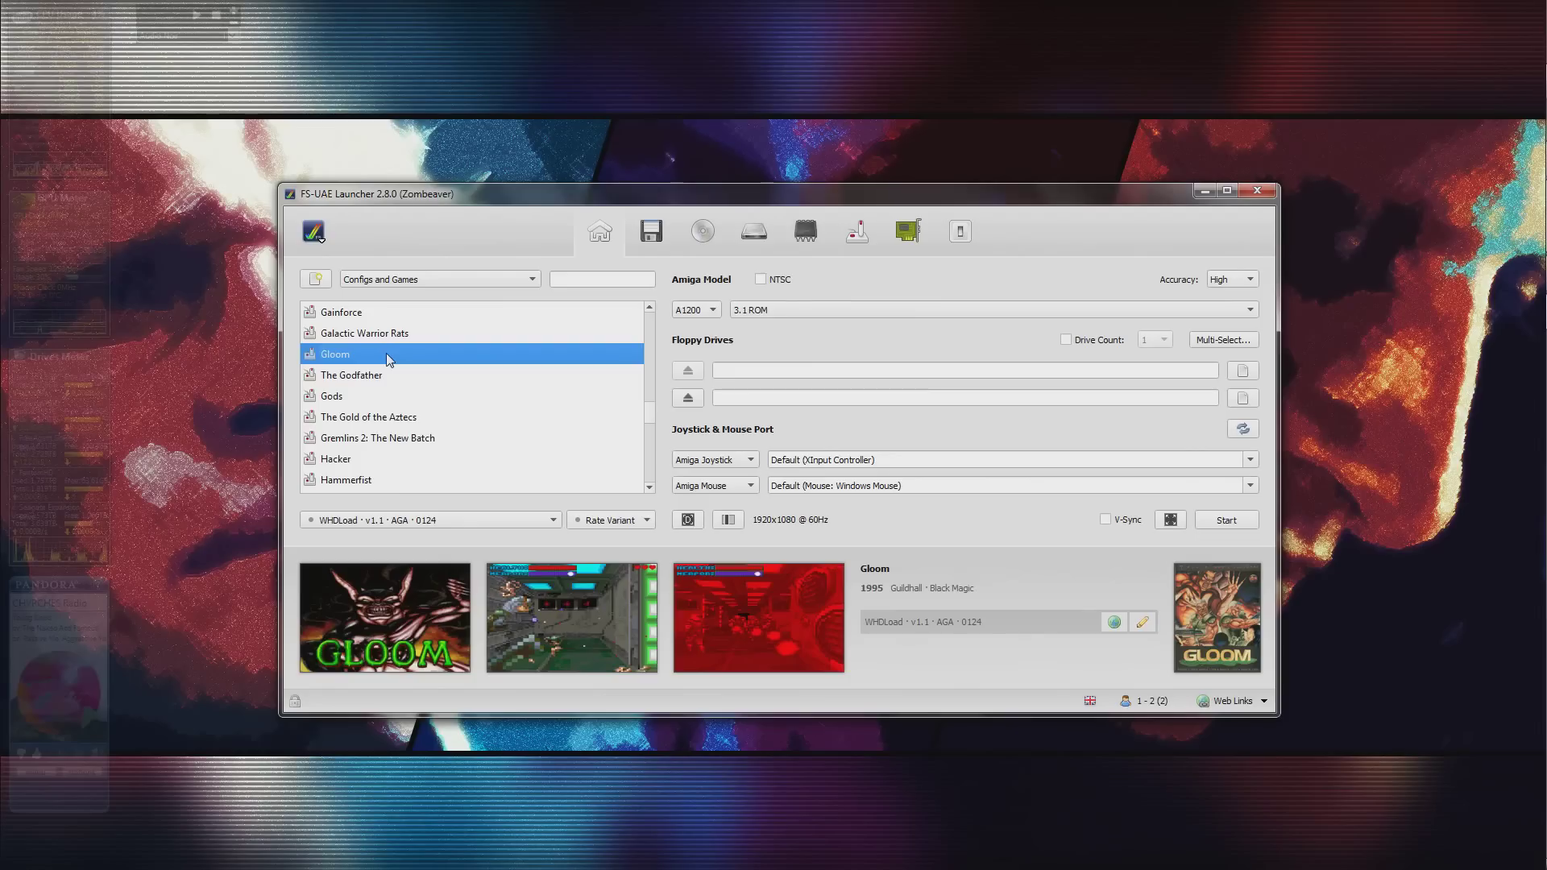
left_click(433, 515)
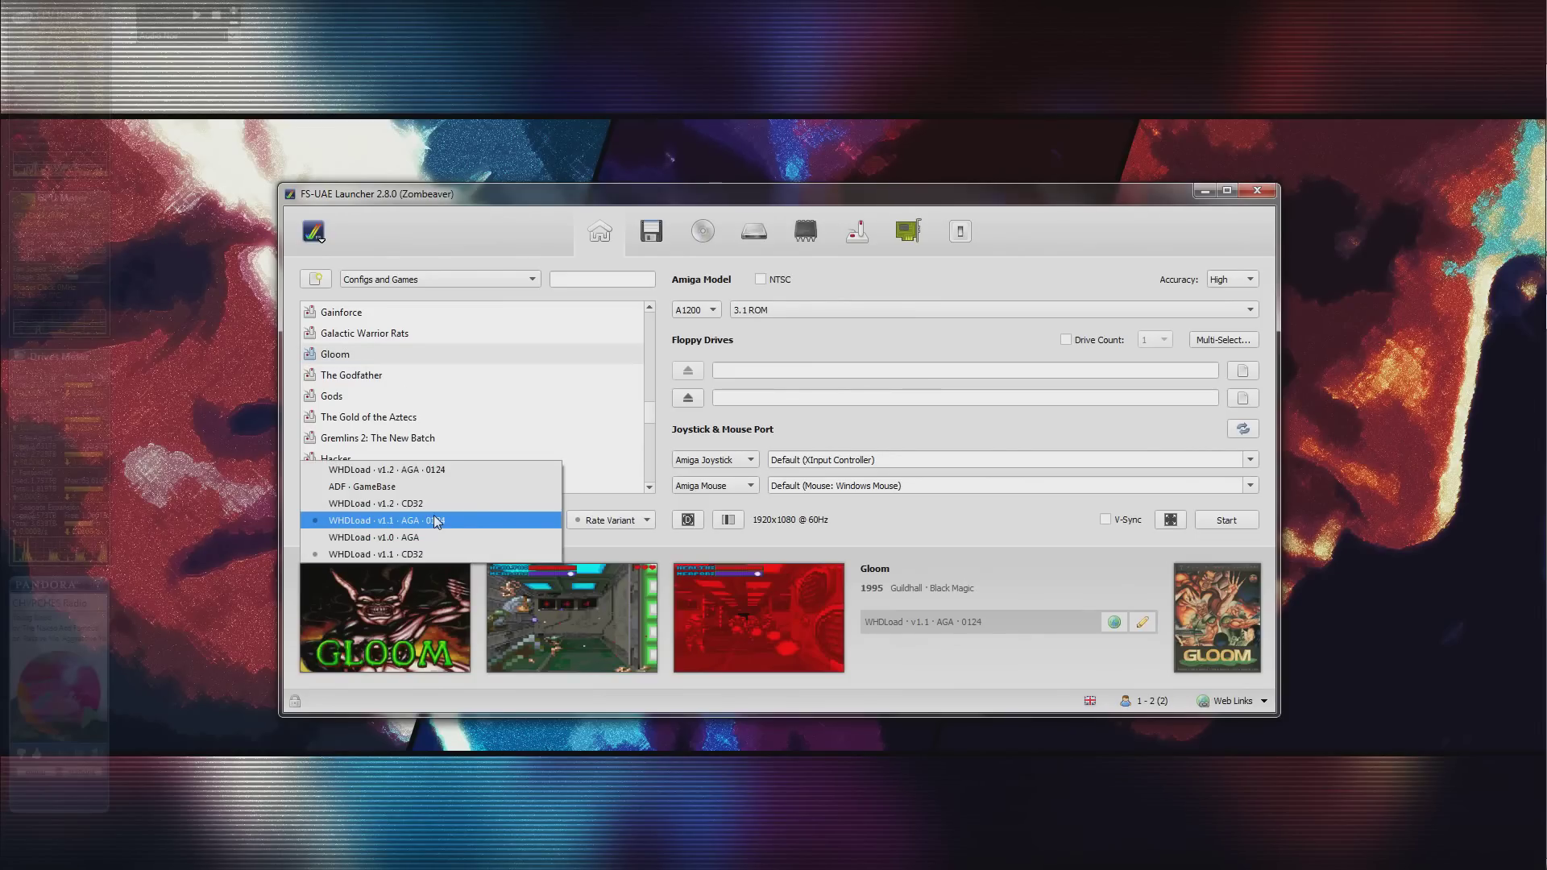
left_click(432, 554)
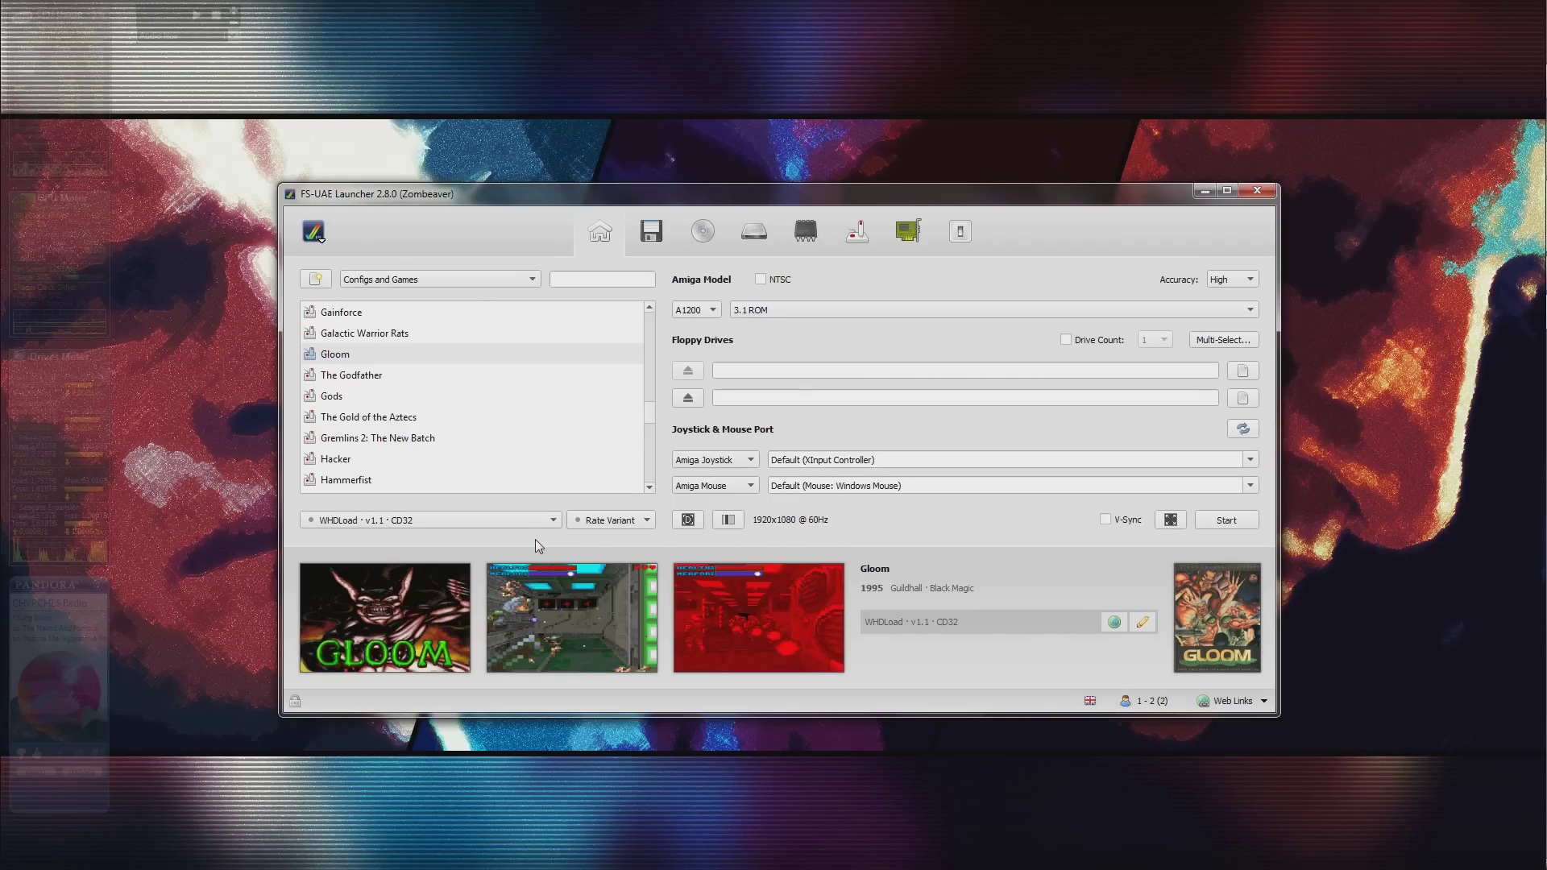
Review Gloom's available variants and the device types offered for the joystick port, keeping WHDLoad v1.1 CD32 and Amiga Joystick.
left_click(388, 524)
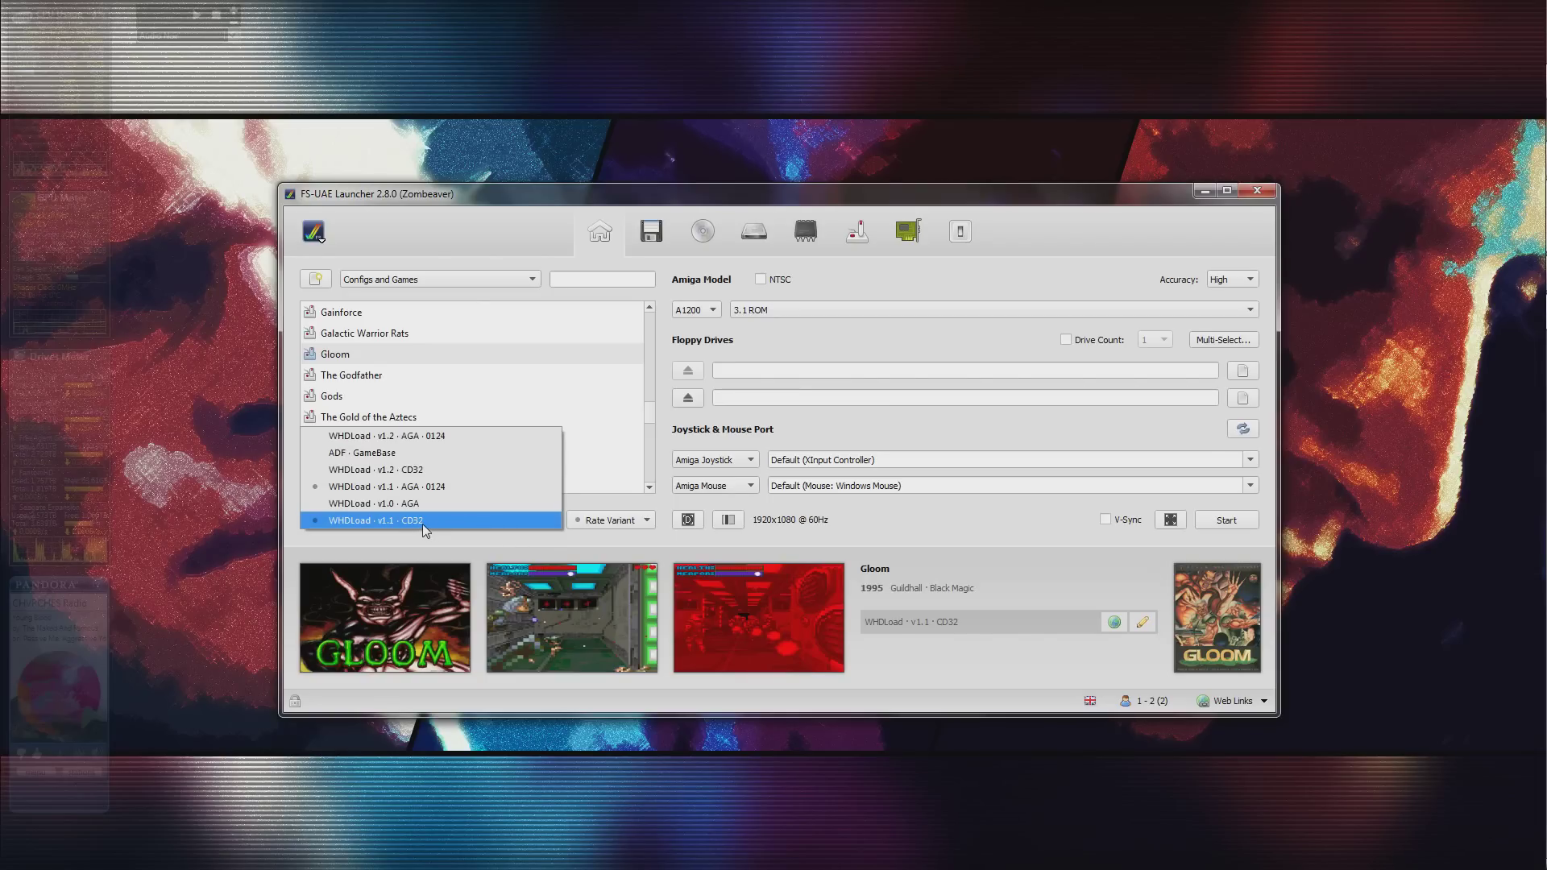
left_click(422, 522)
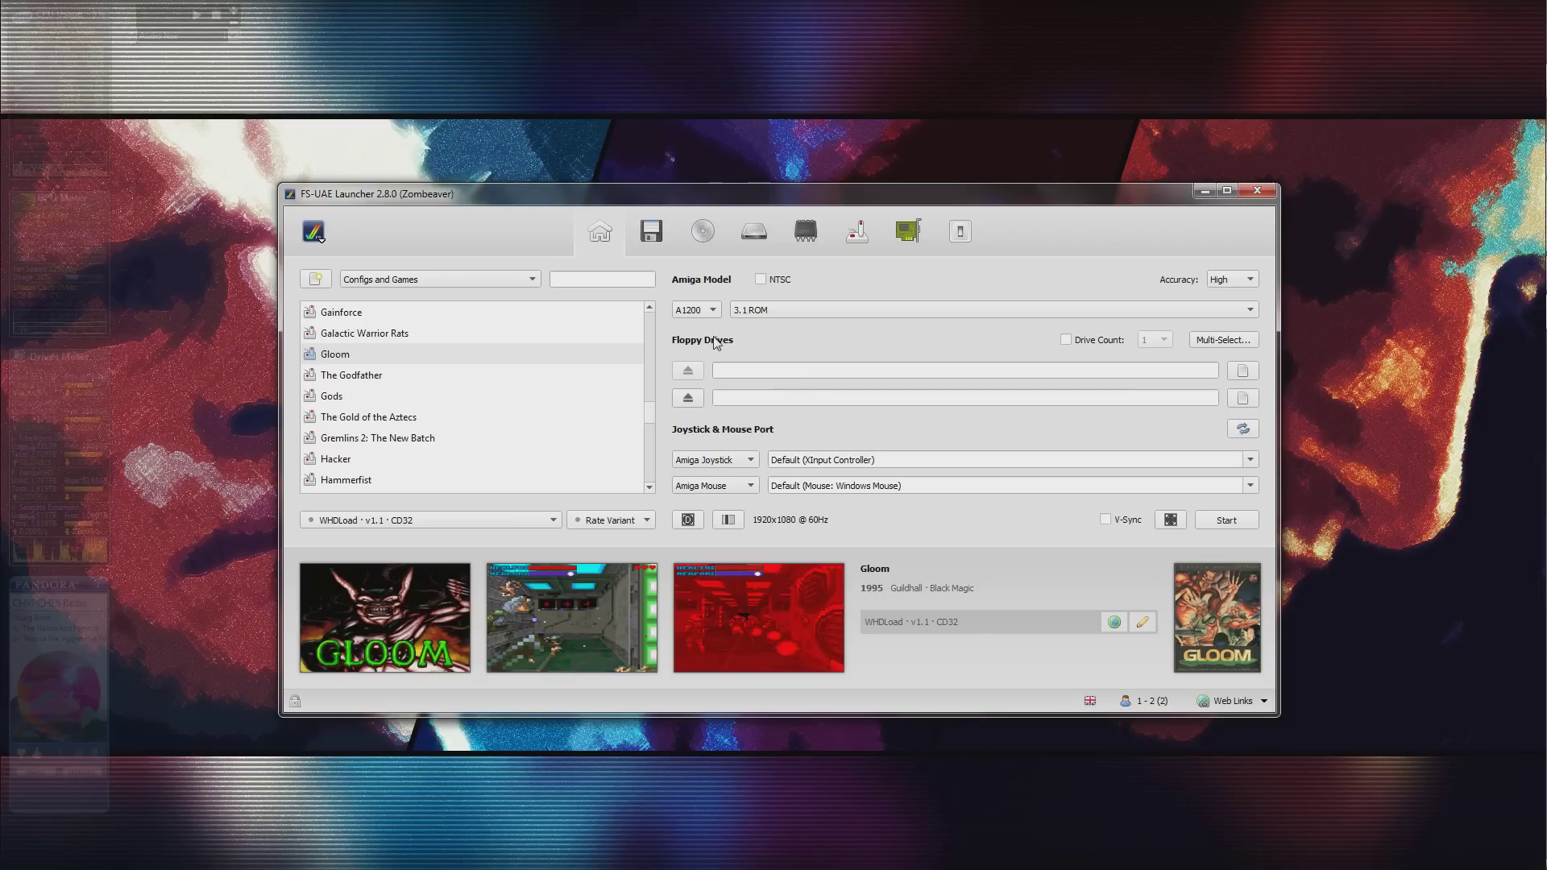
left_click(719, 459)
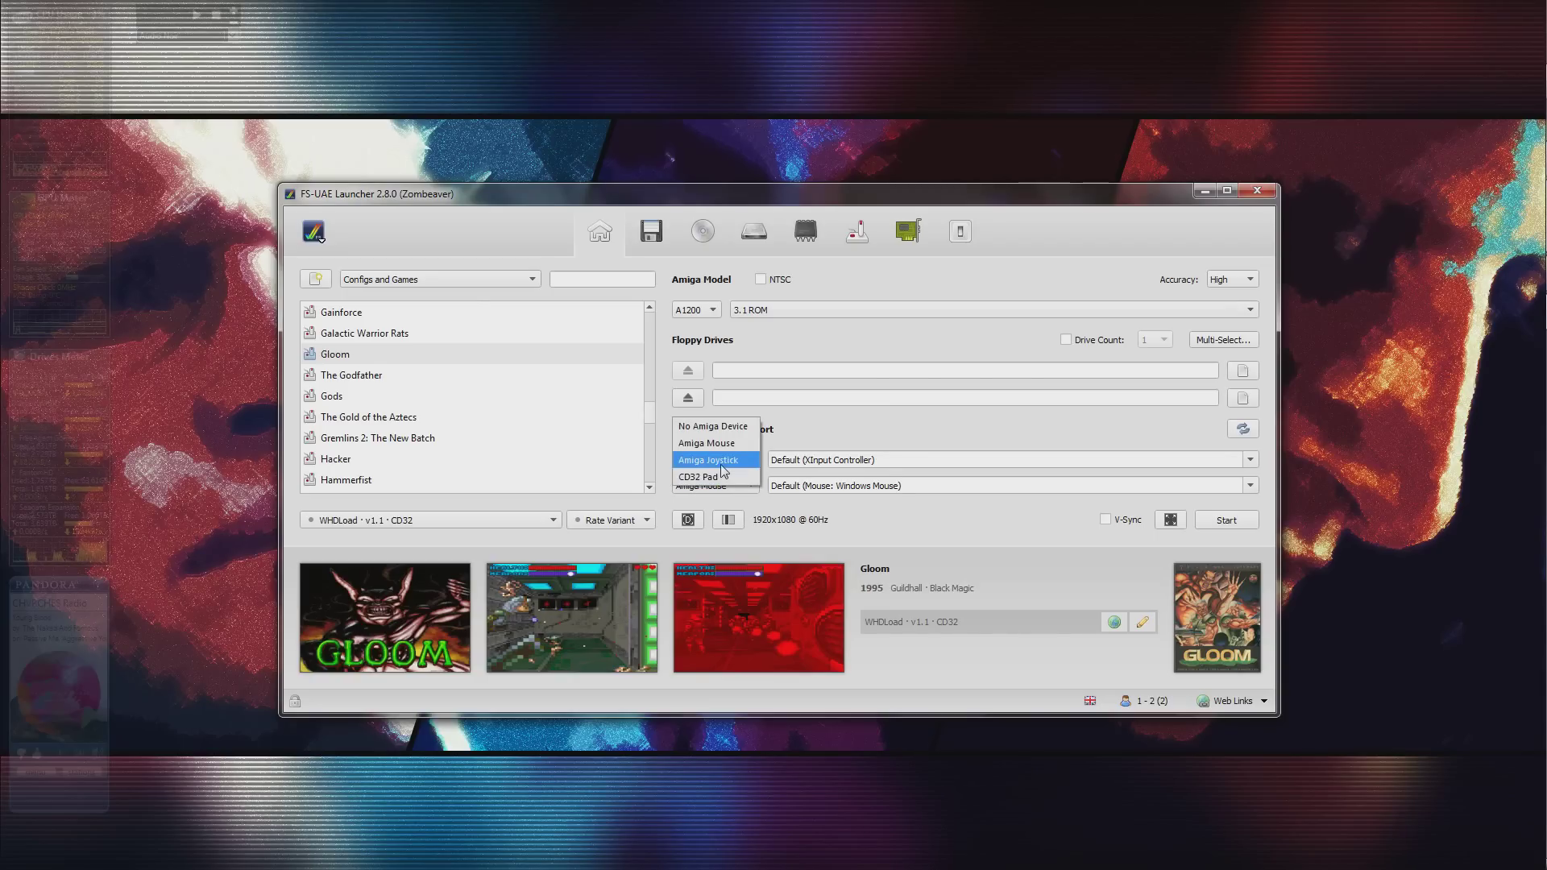
left_click(724, 460)
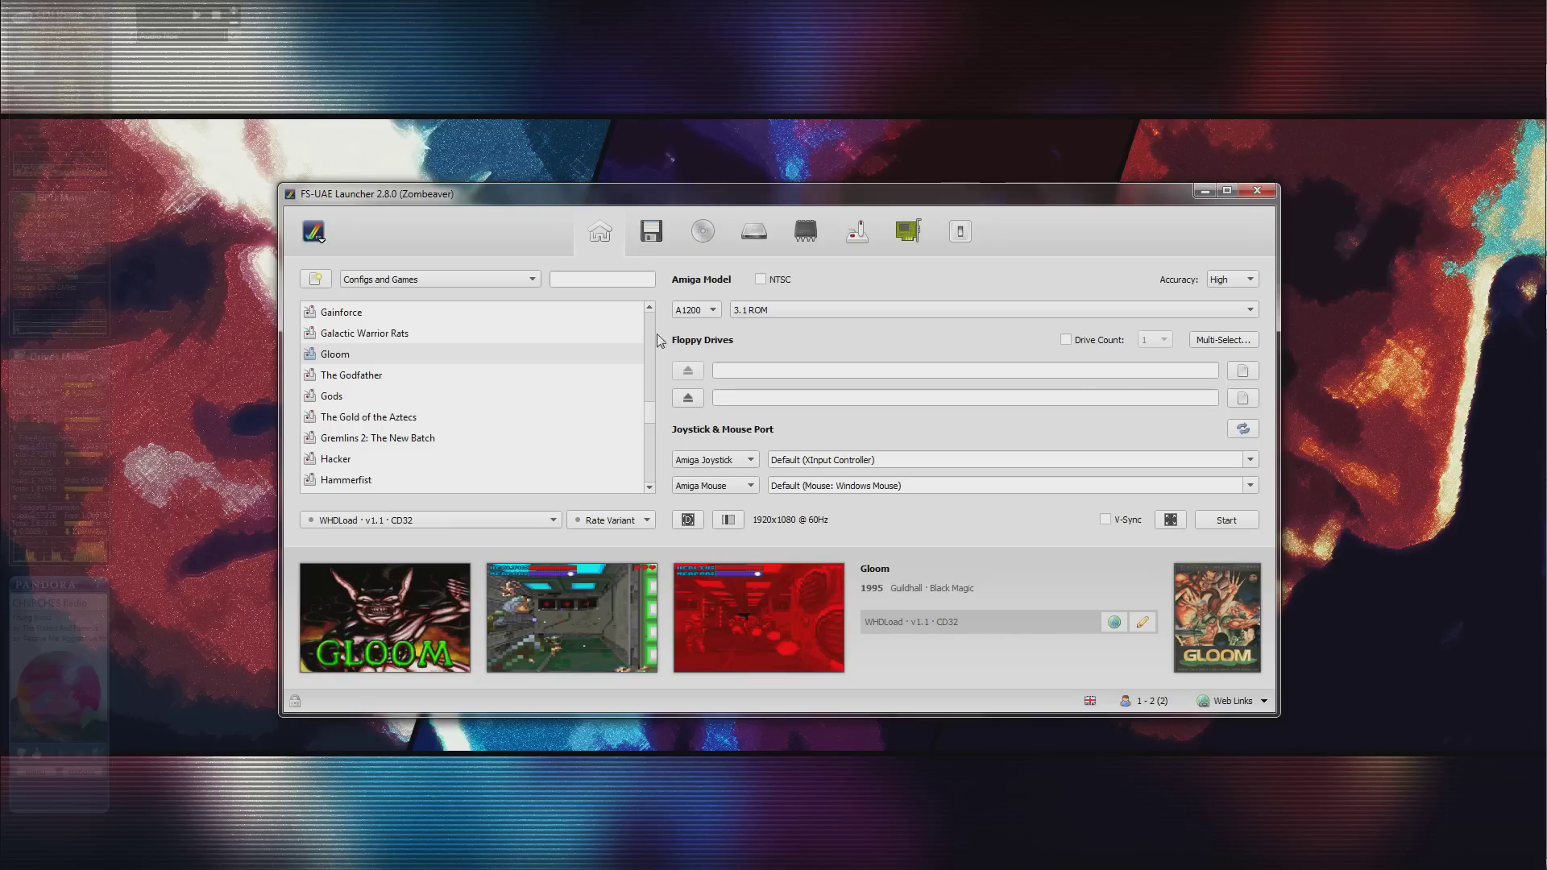
Filter the list to Configs, load the Default configuration and insert Gloom.cue into the CD-ROM drive.
left_click(447, 278)
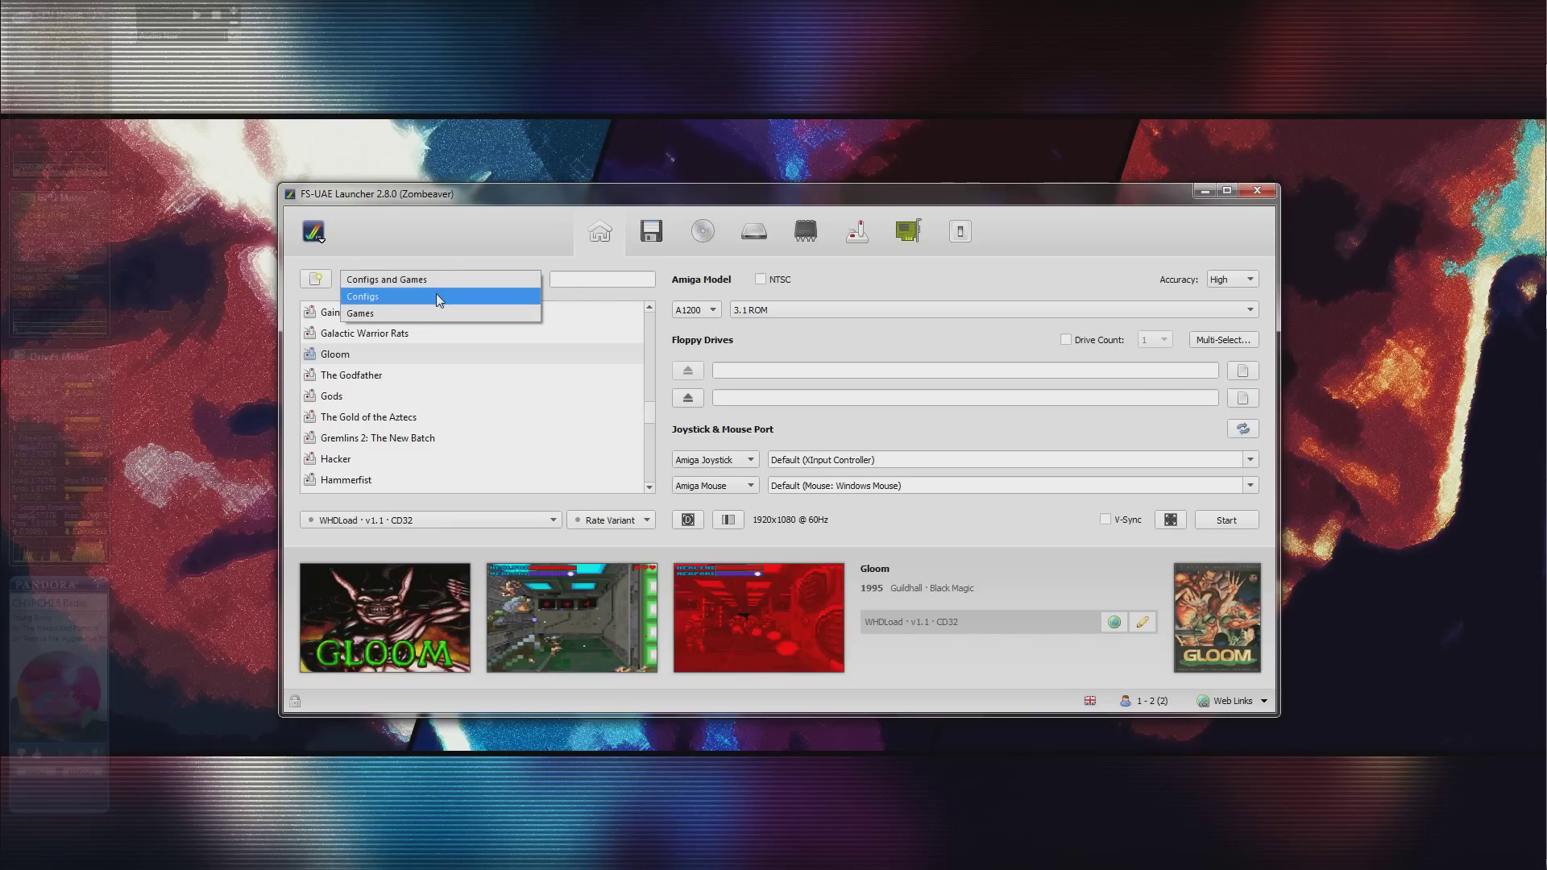
left_click(436, 296)
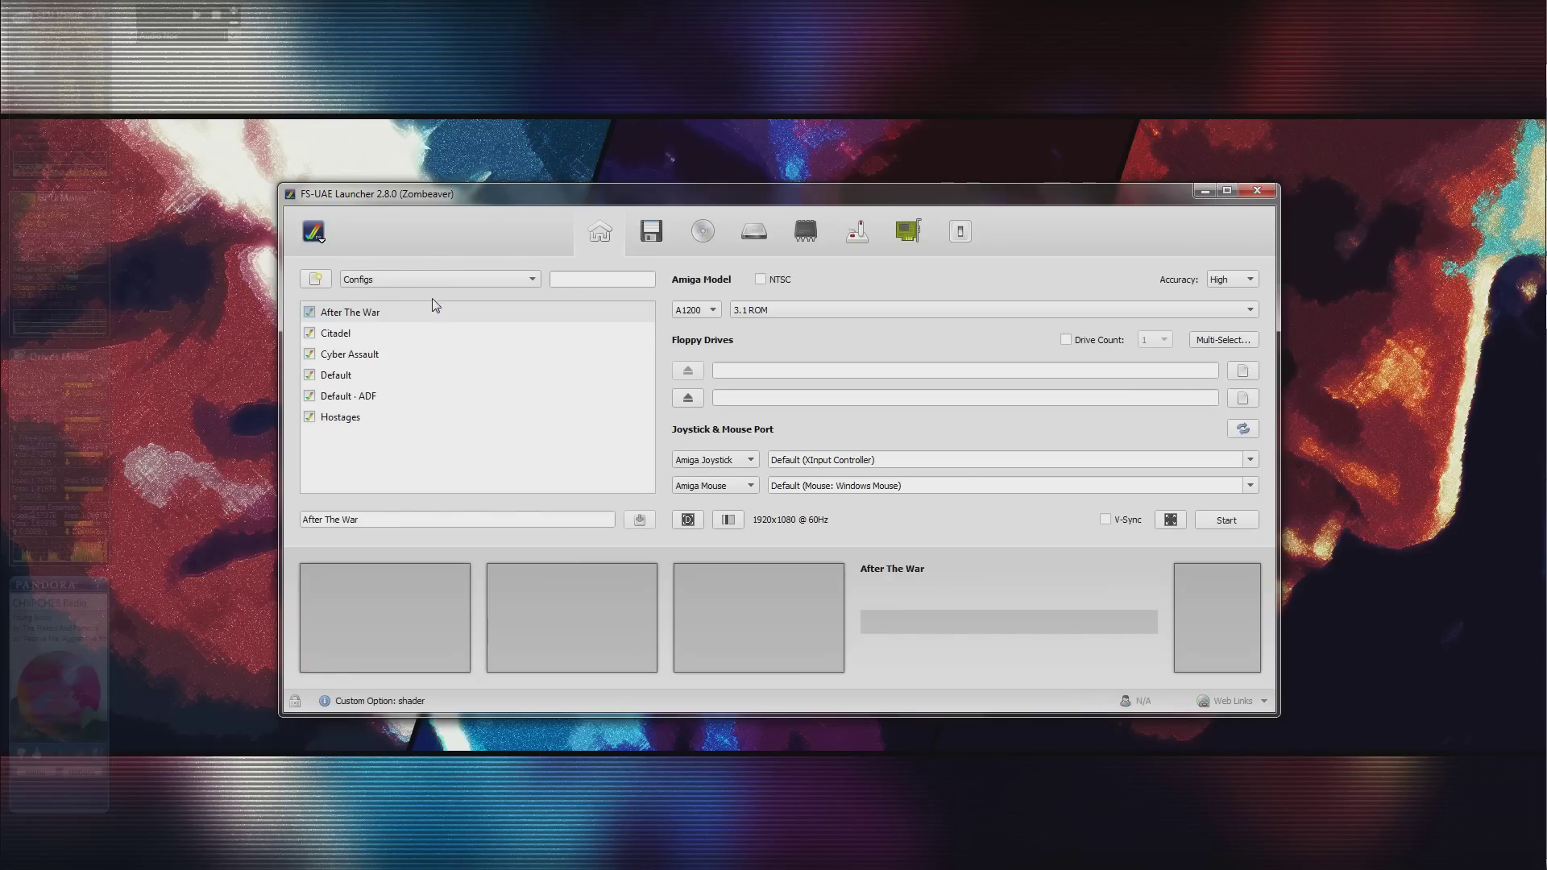
left_click(369, 376)
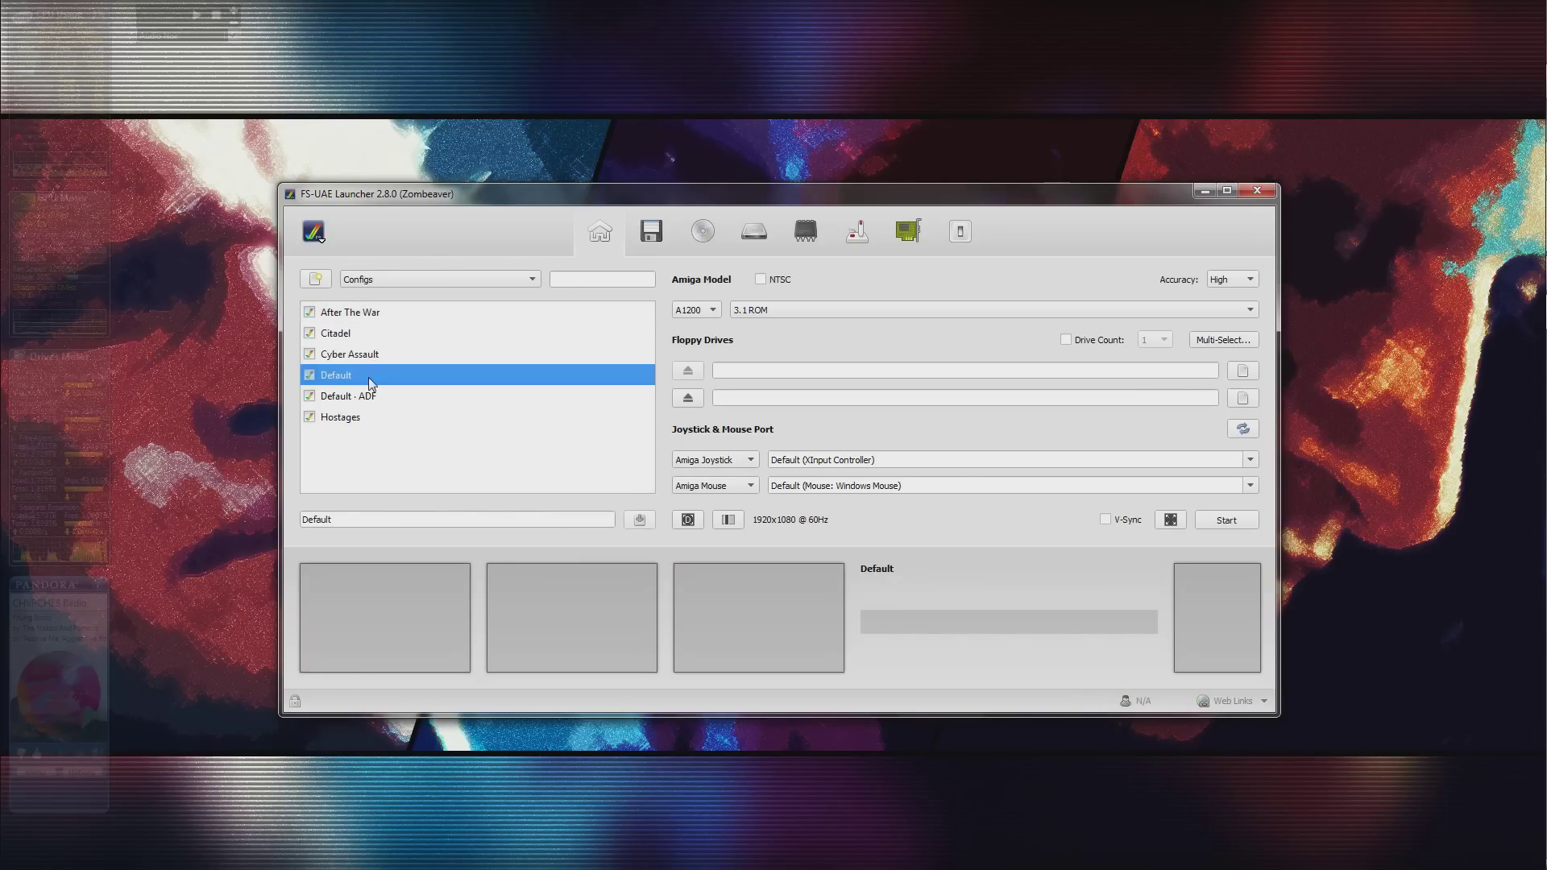
left_click(720, 235)
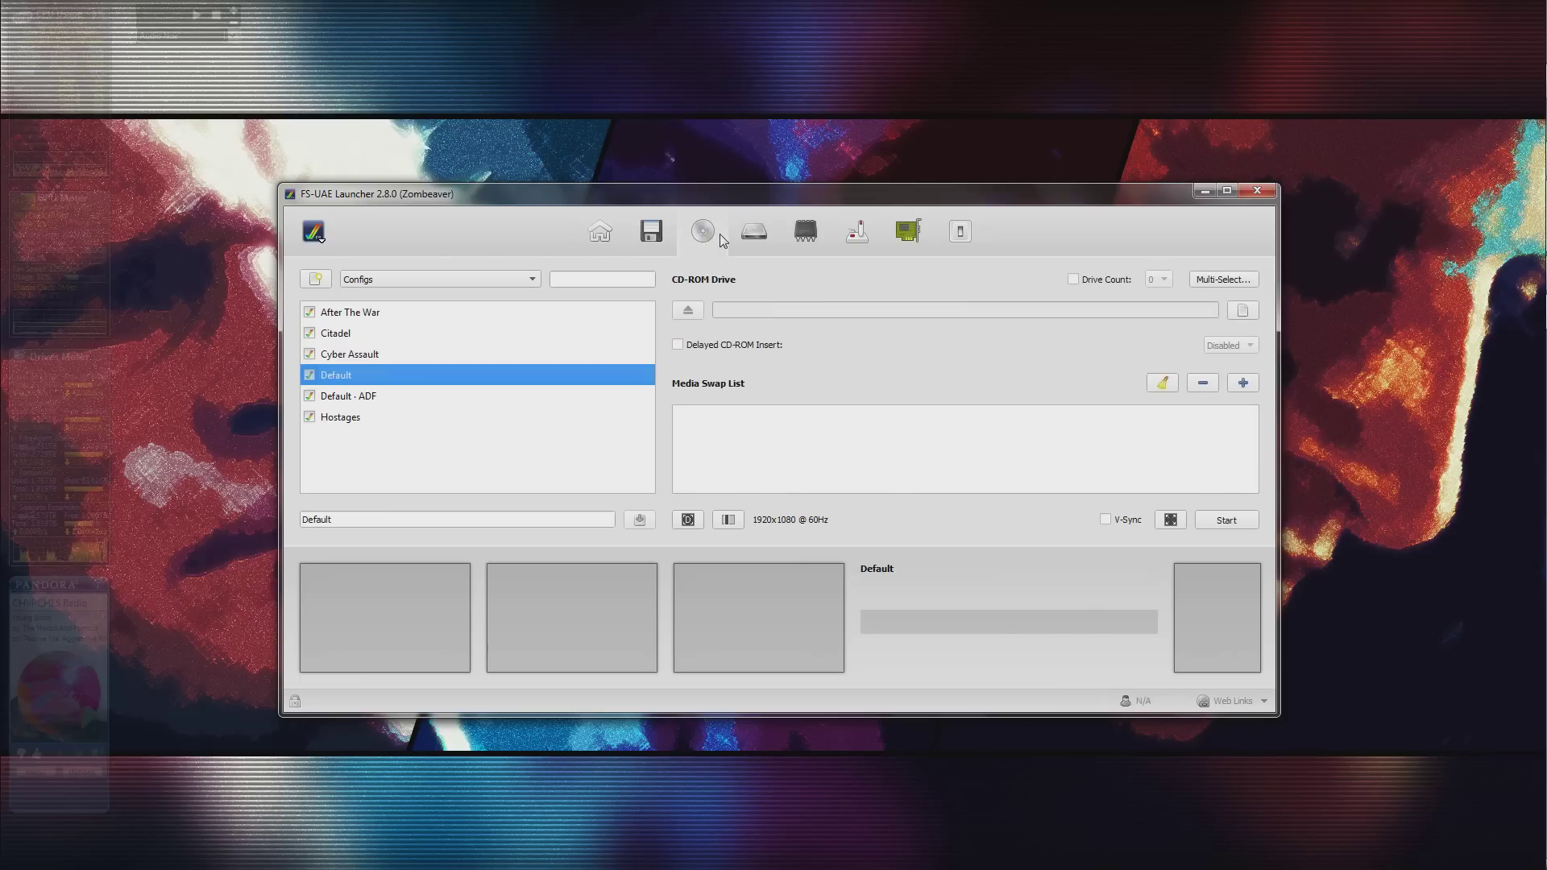
left_click(1241, 312)
double_click(671, 445)
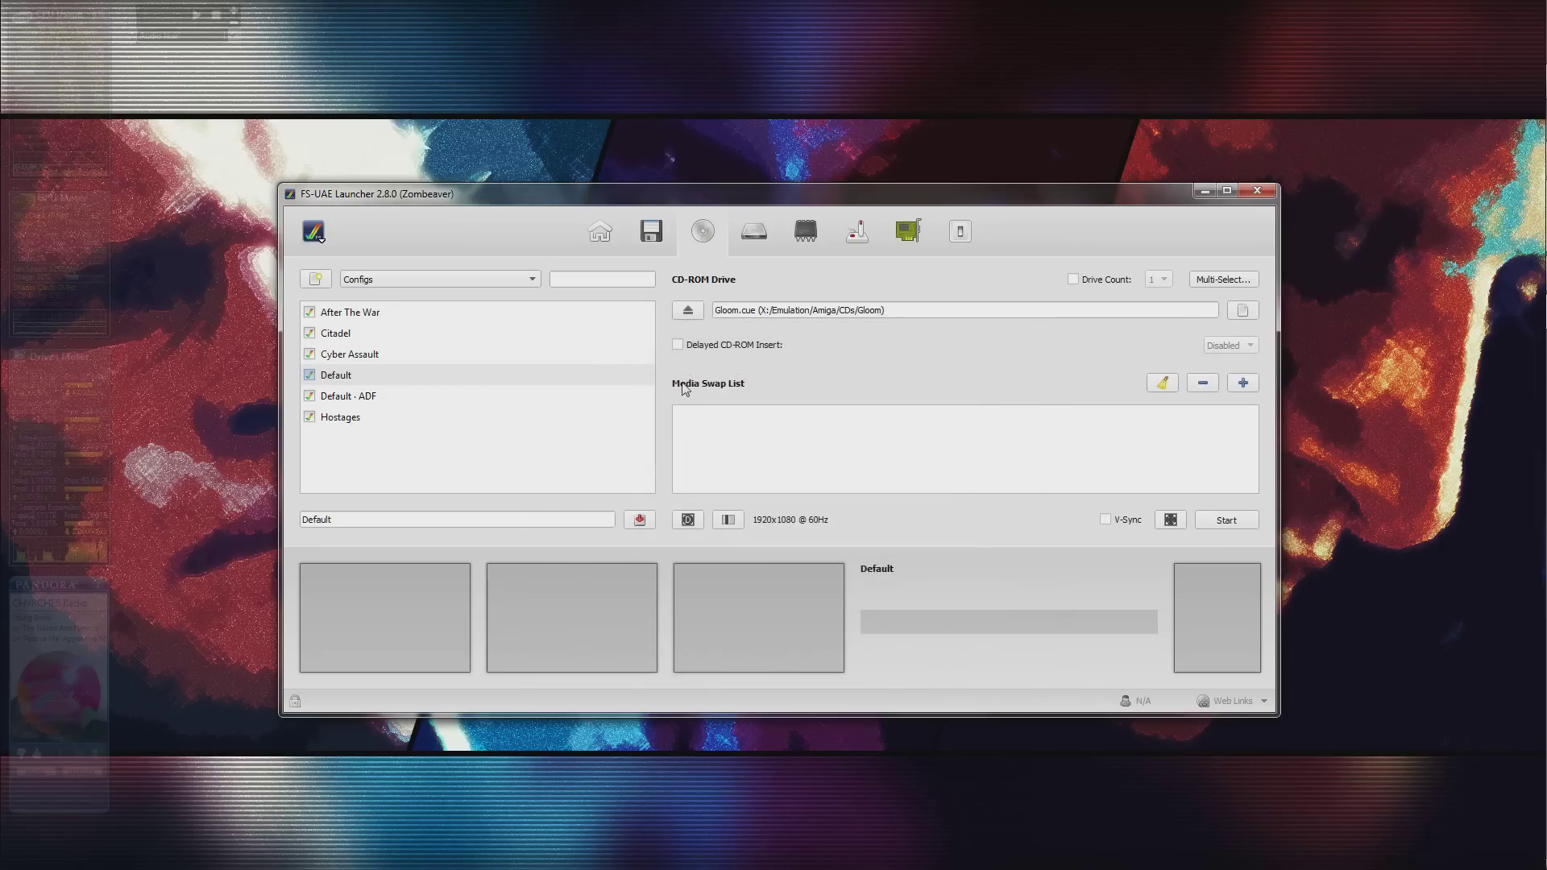
Set the joystick port's device to CD32 Pad and the Amiga model to CD32, and check the CD-ROM drive settings.
left_click(600, 232)
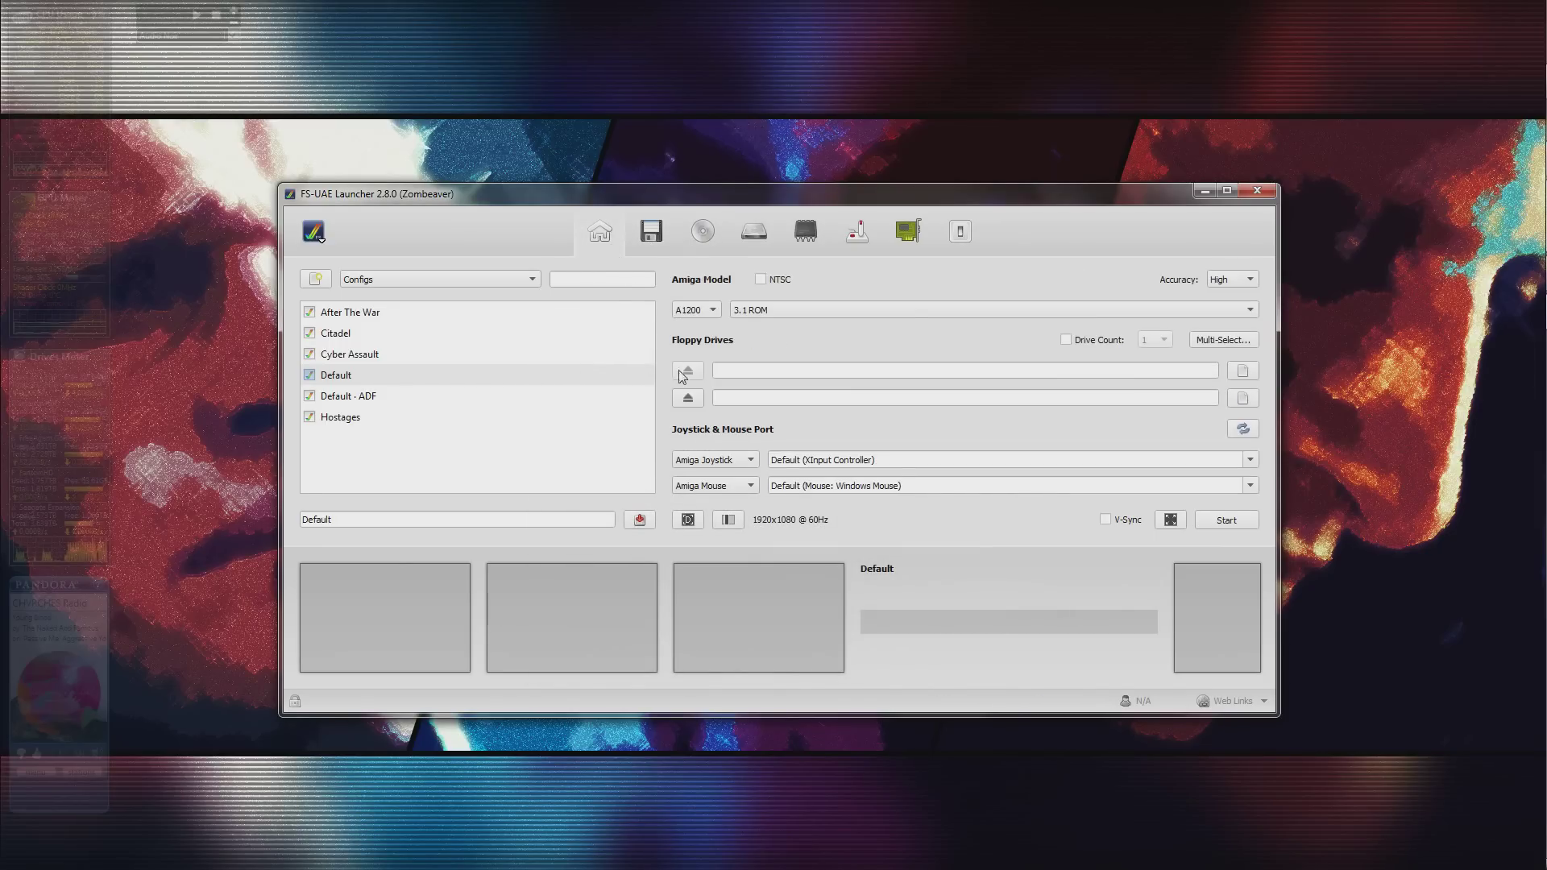
left_click(709, 461)
left_click(714, 482)
left_click(691, 311)
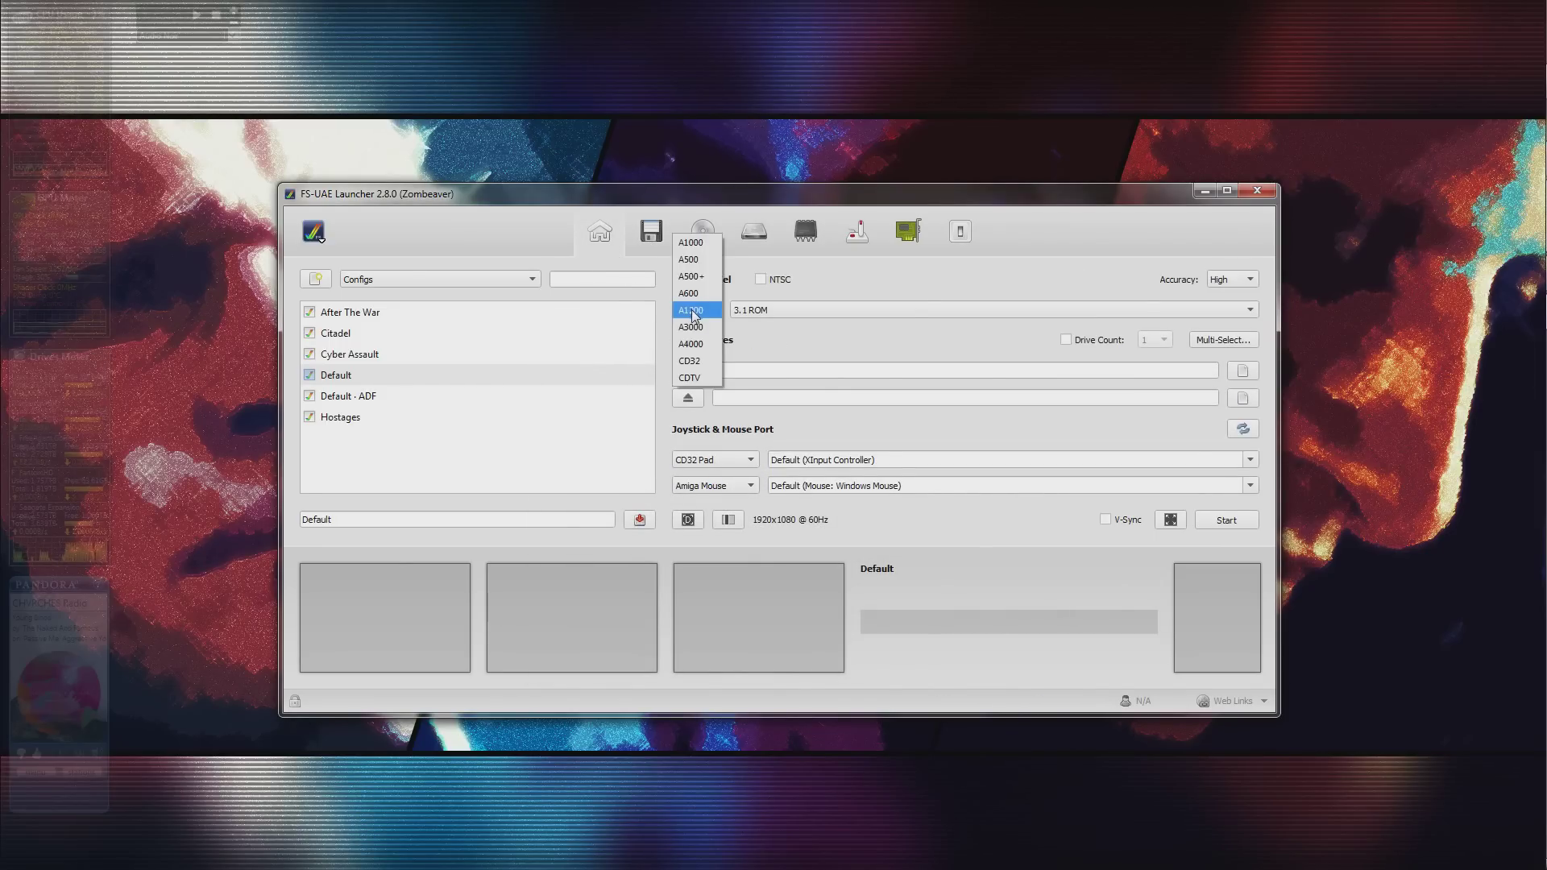
left_click(704, 362)
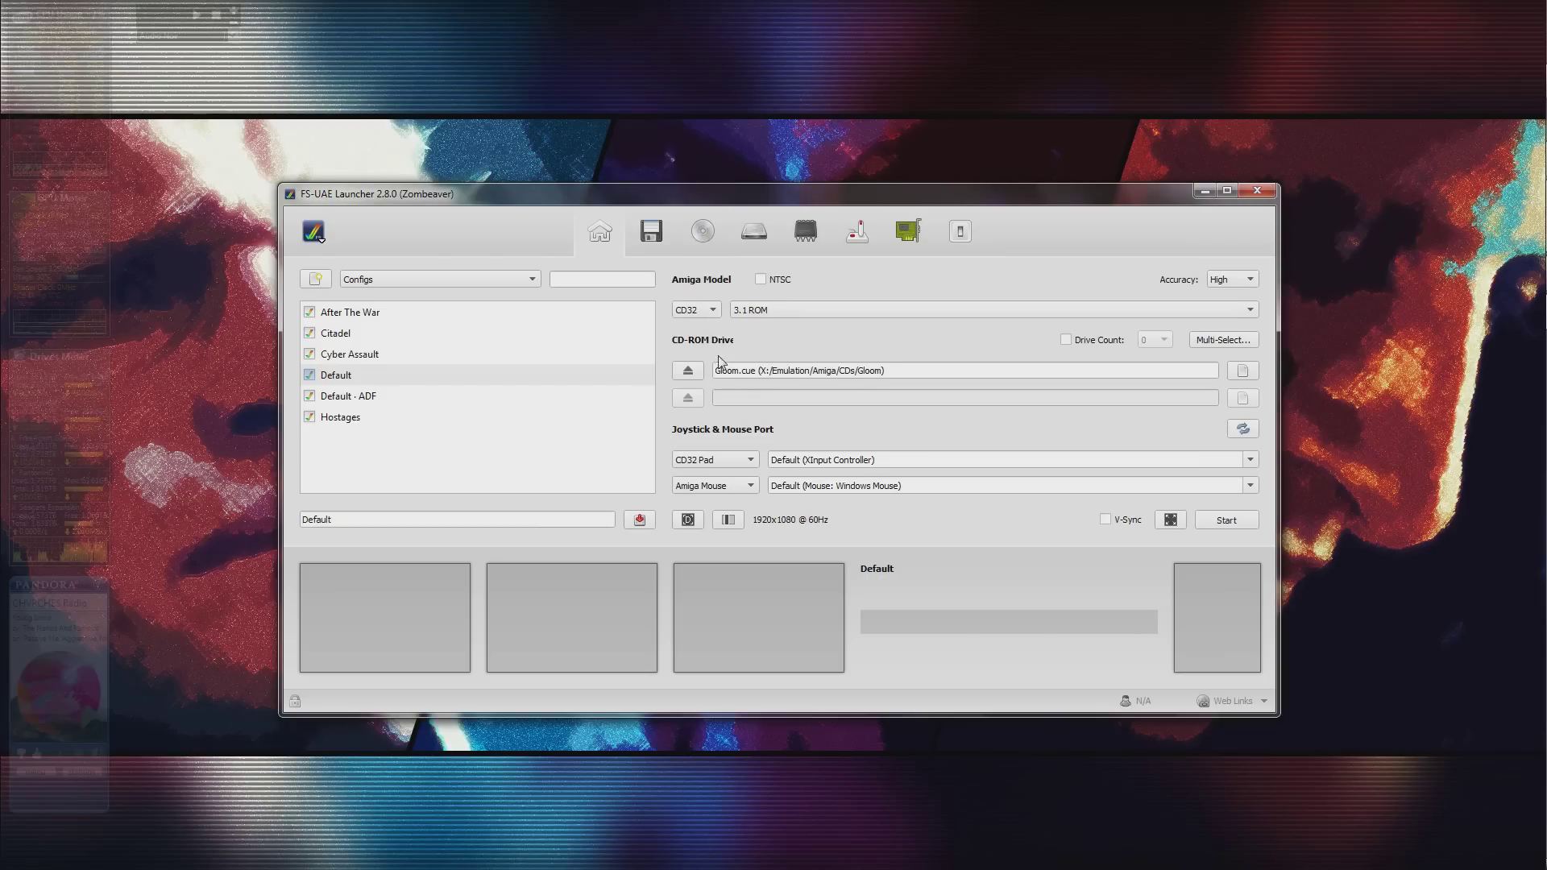
left_click(703, 232)
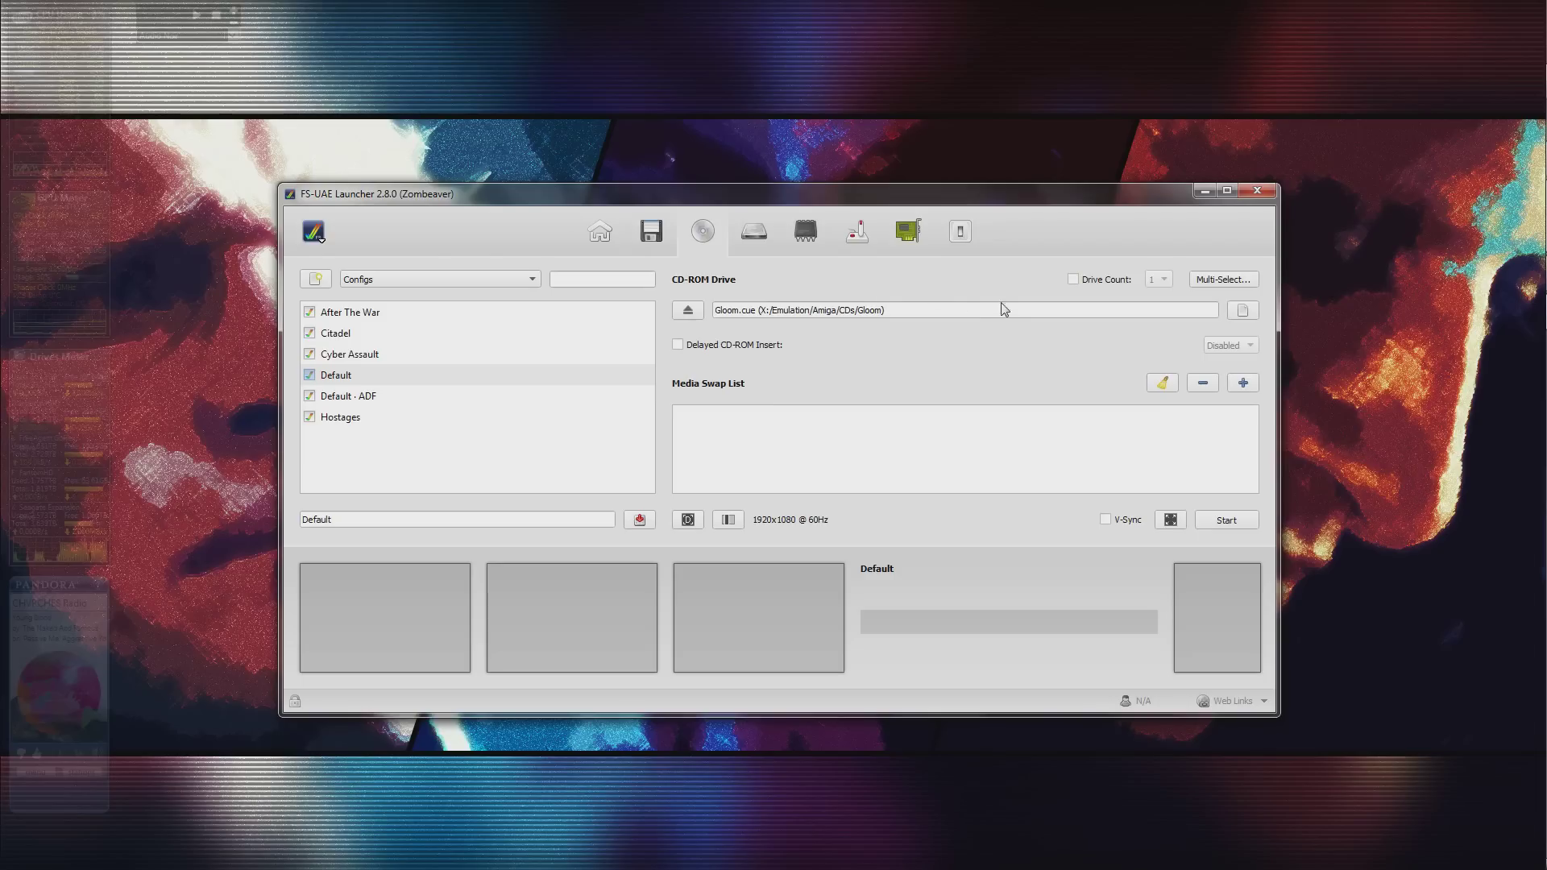
left_click(608, 242)
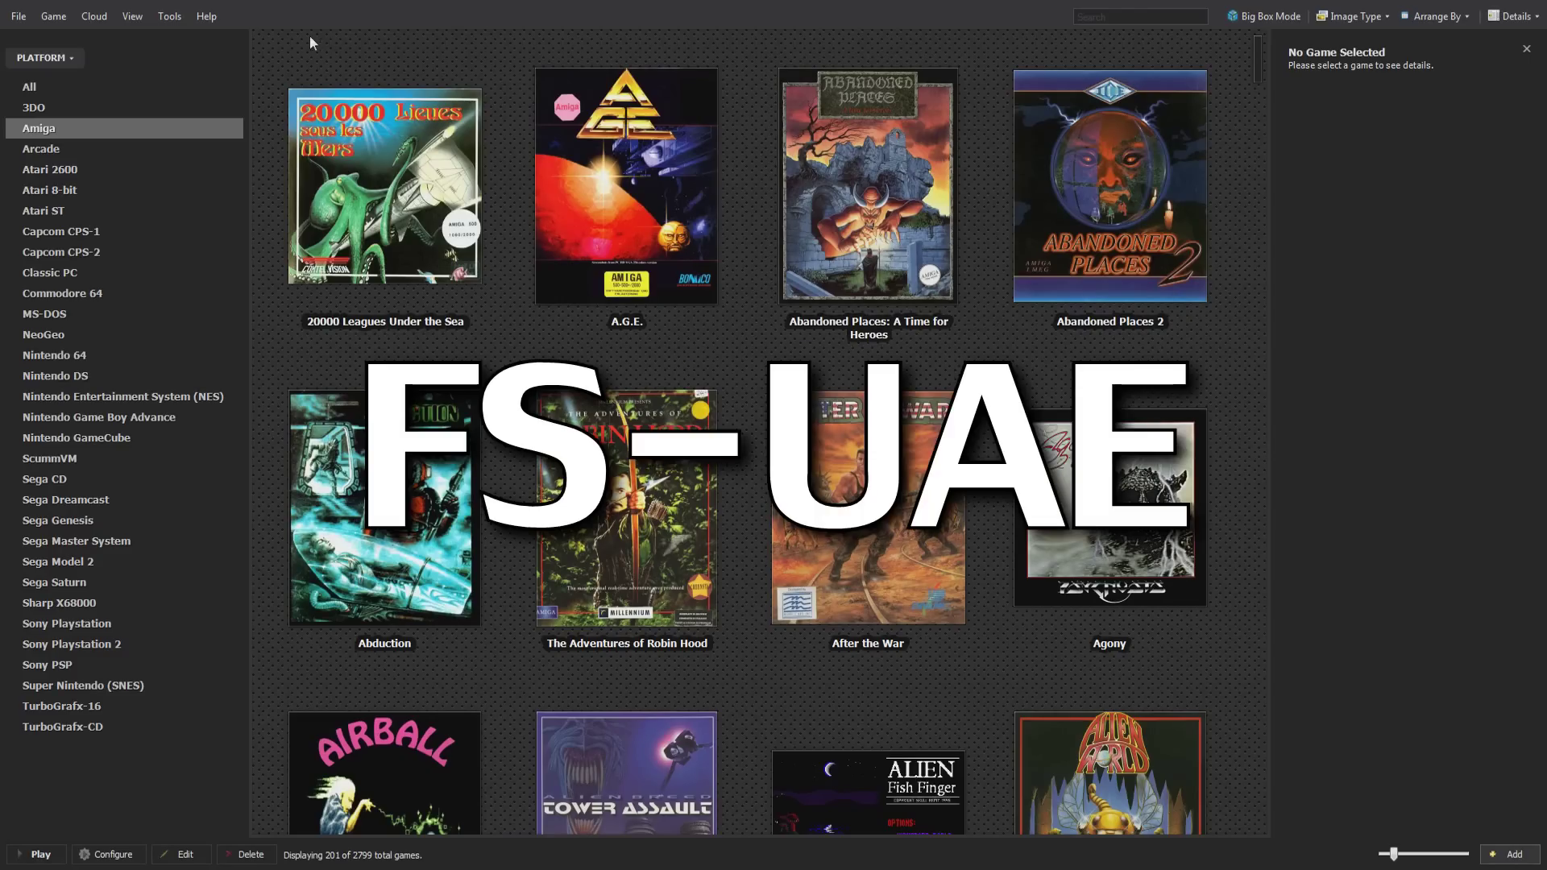
In LaunchBox, open the FS-UAE emulator entry and examine its application path, command-line parameters and associated platforms.
left_click(170, 17)
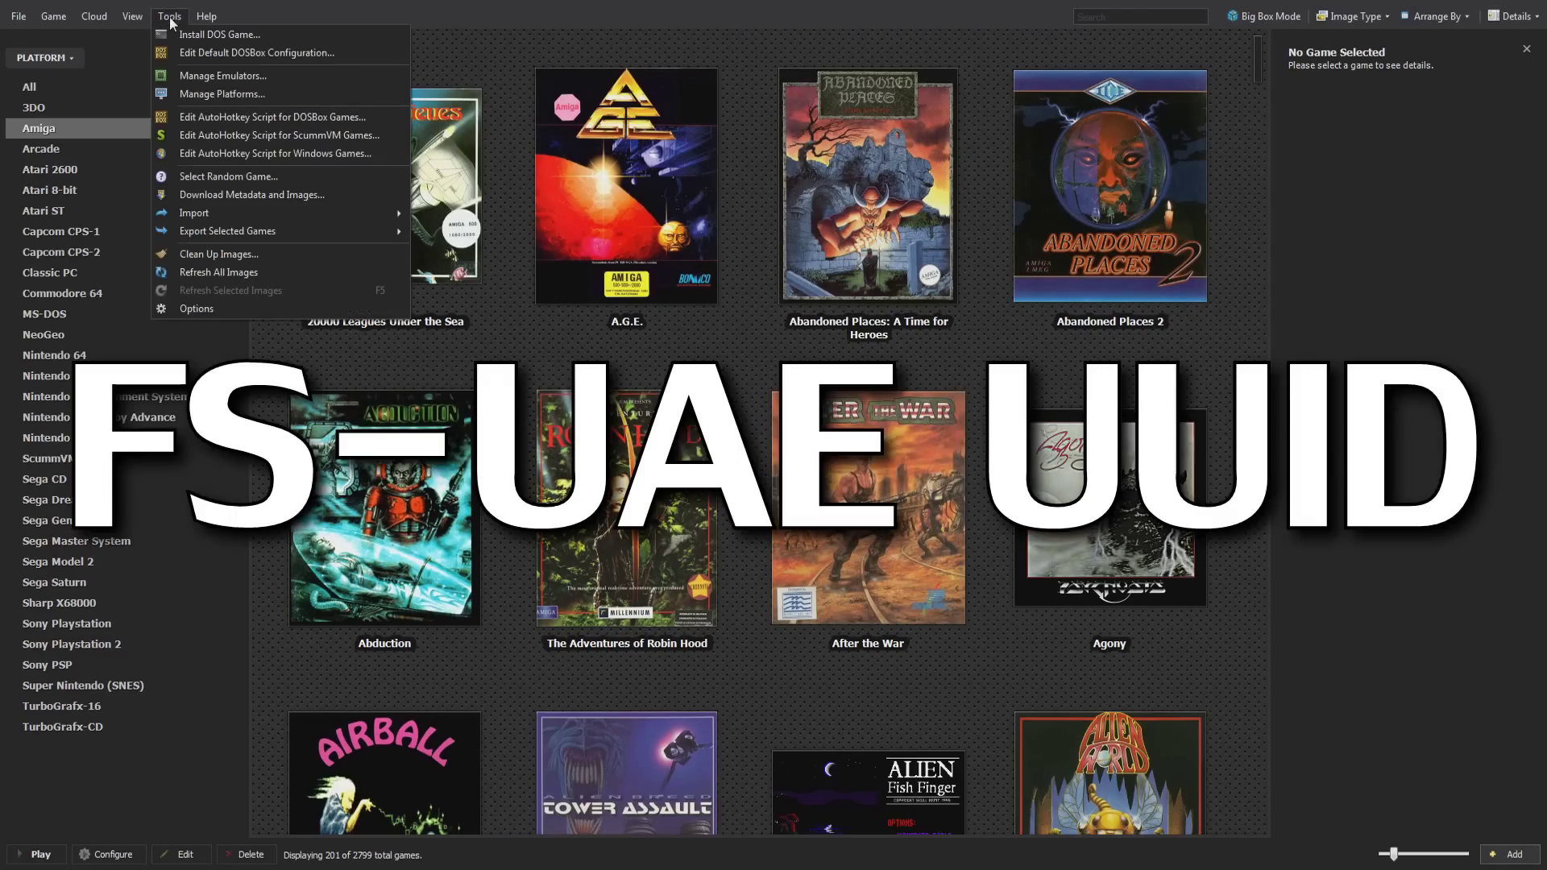
left_click(254, 76)
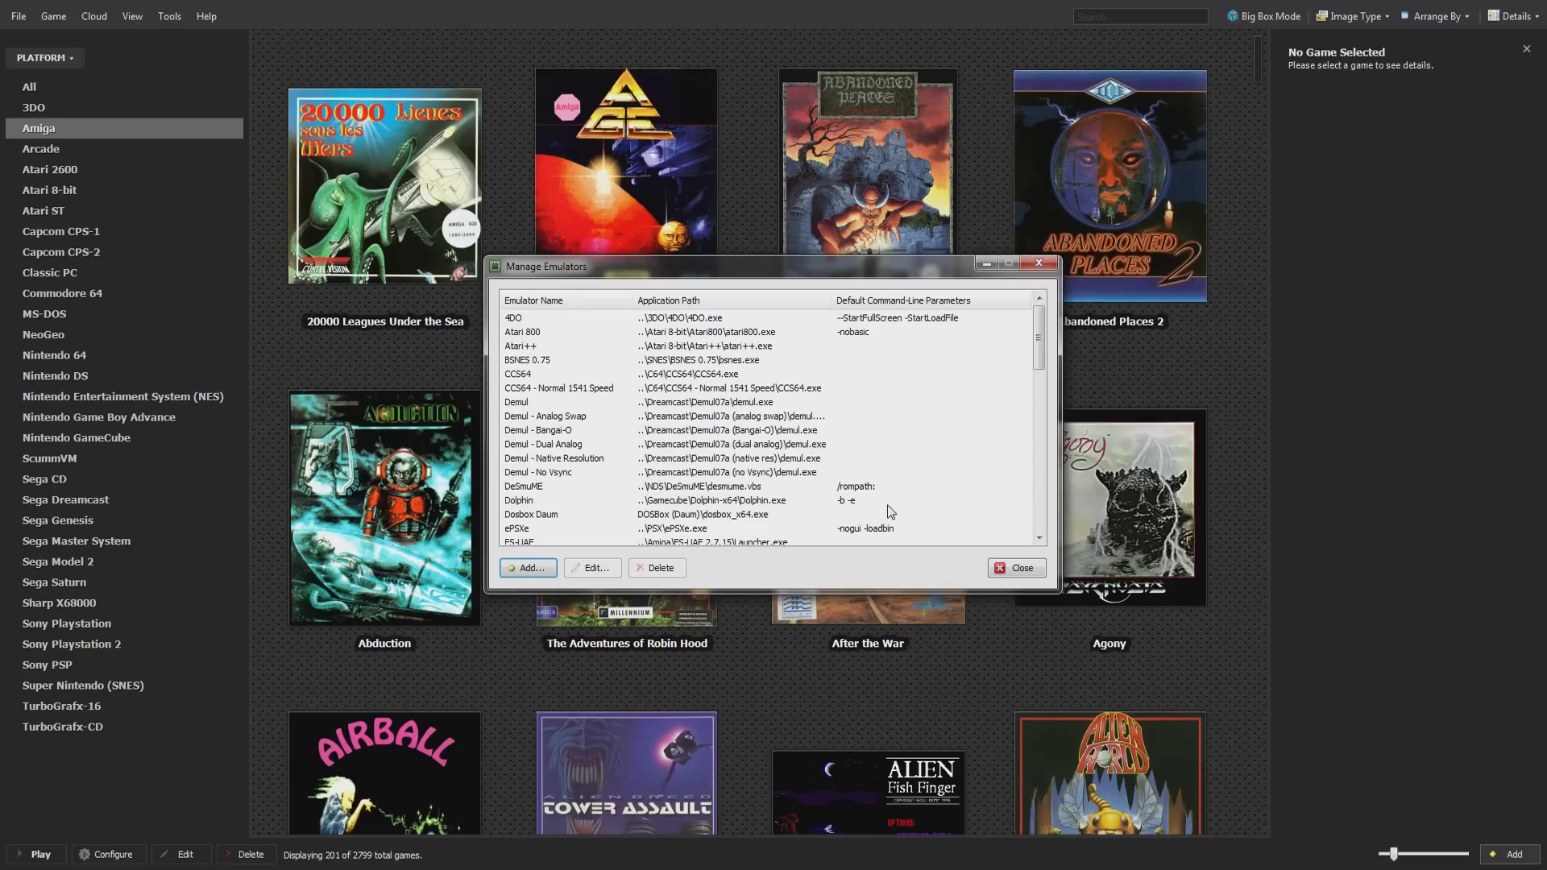
scroll(891, 508, "down", 4)
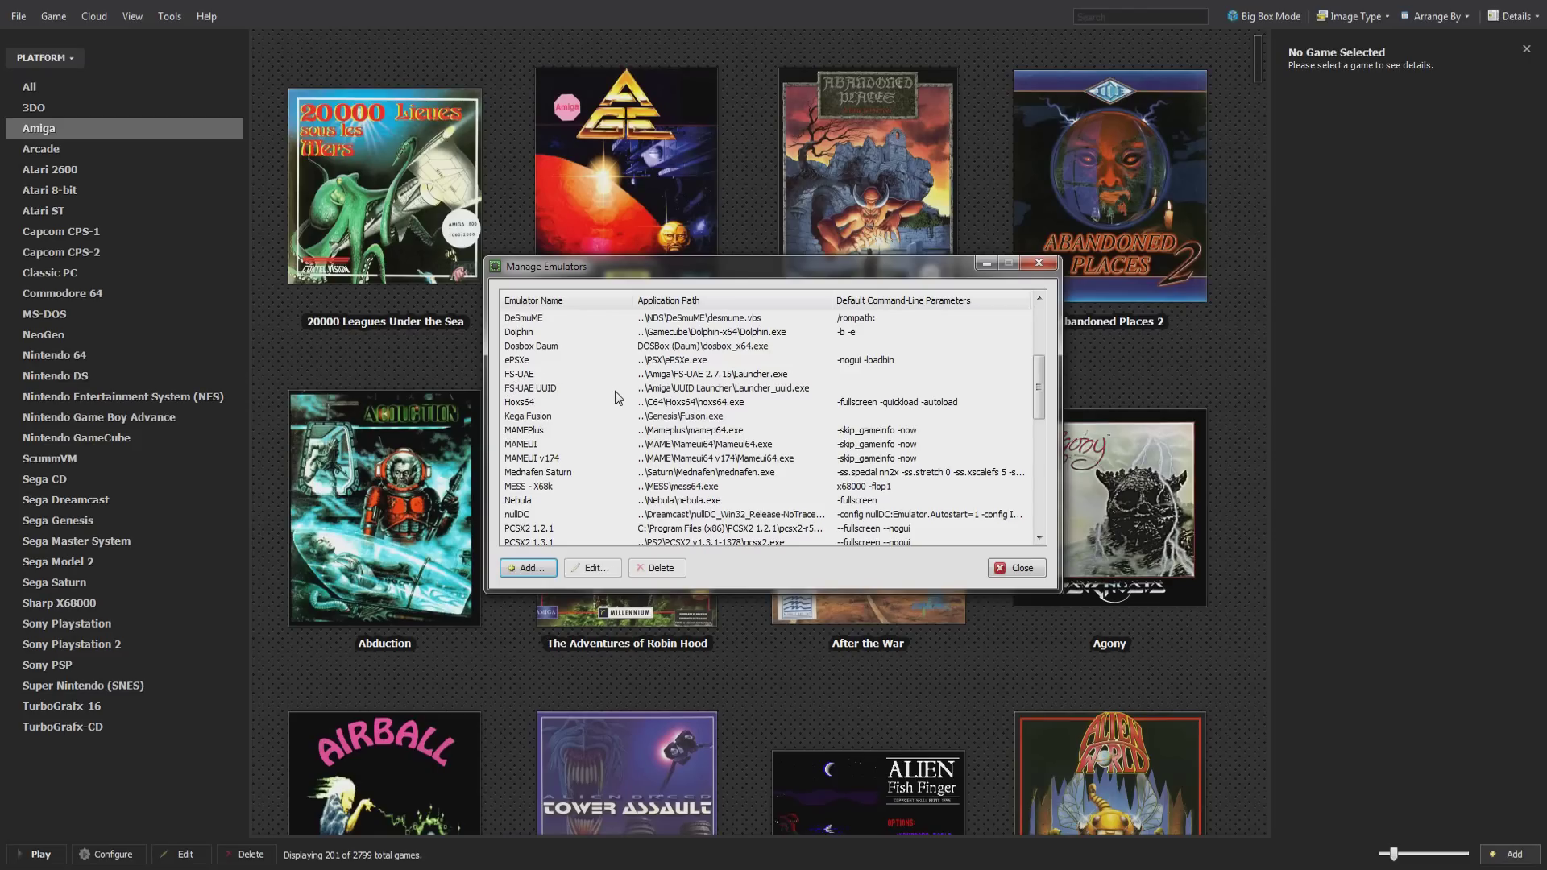
left_click(683, 374)
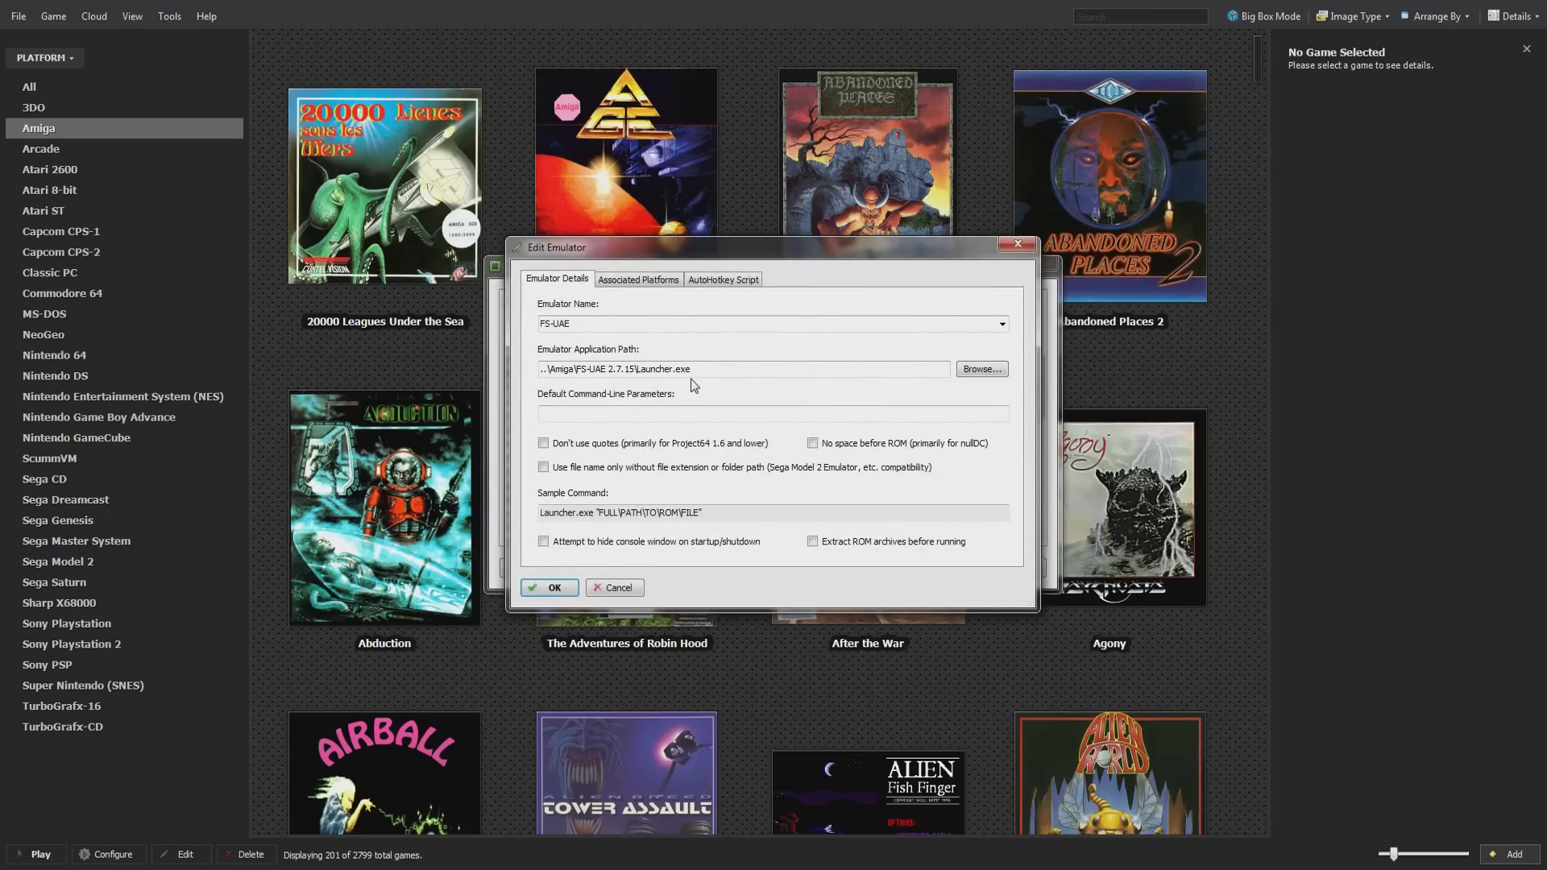
left_click(645, 280)
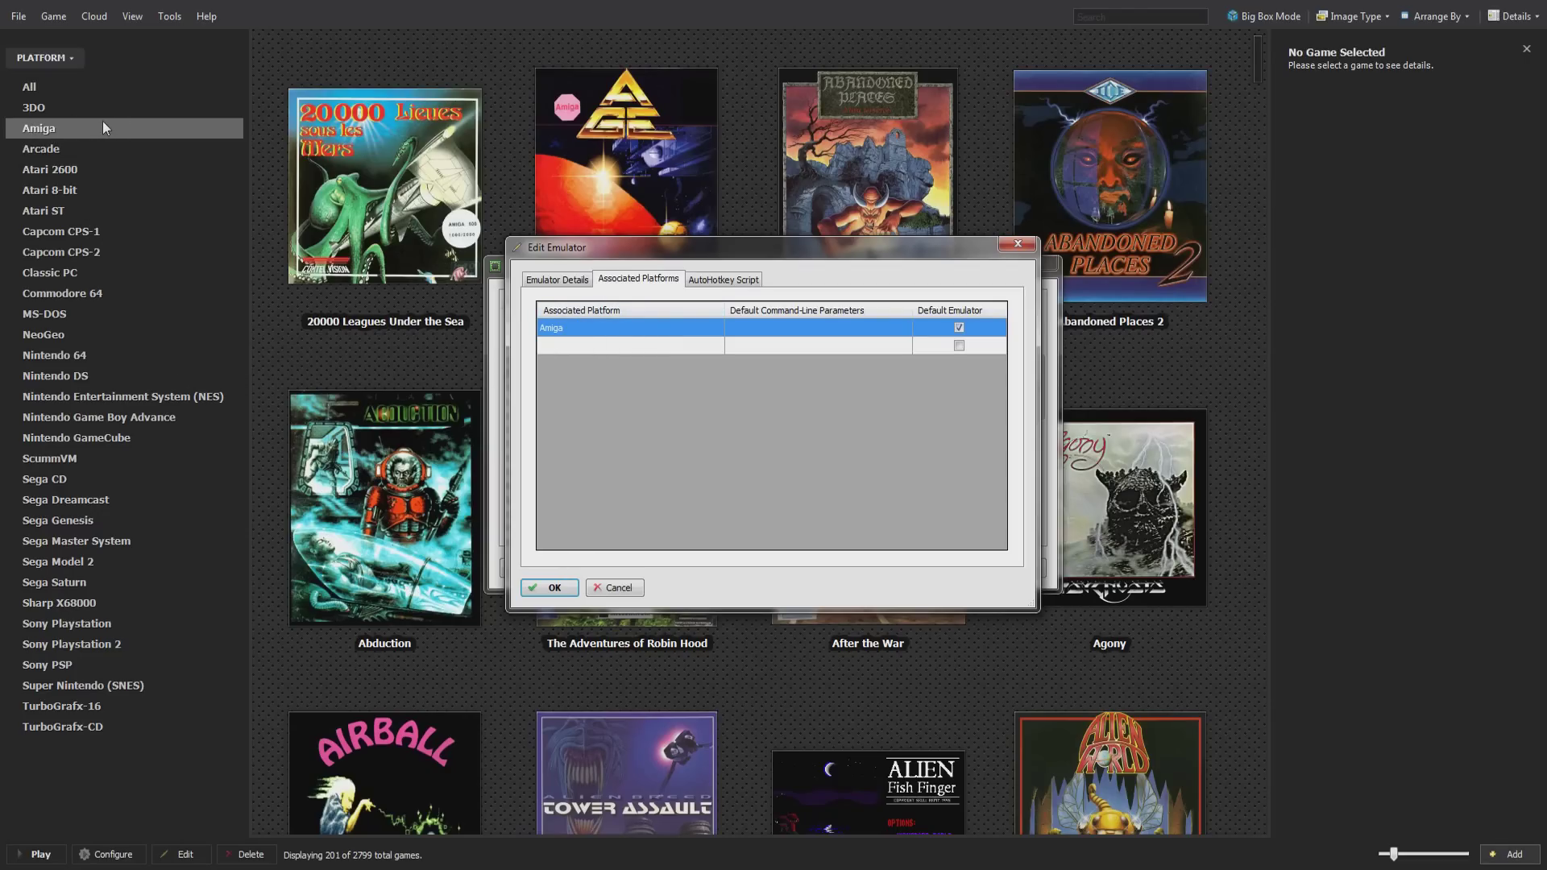
left_click(545, 282)
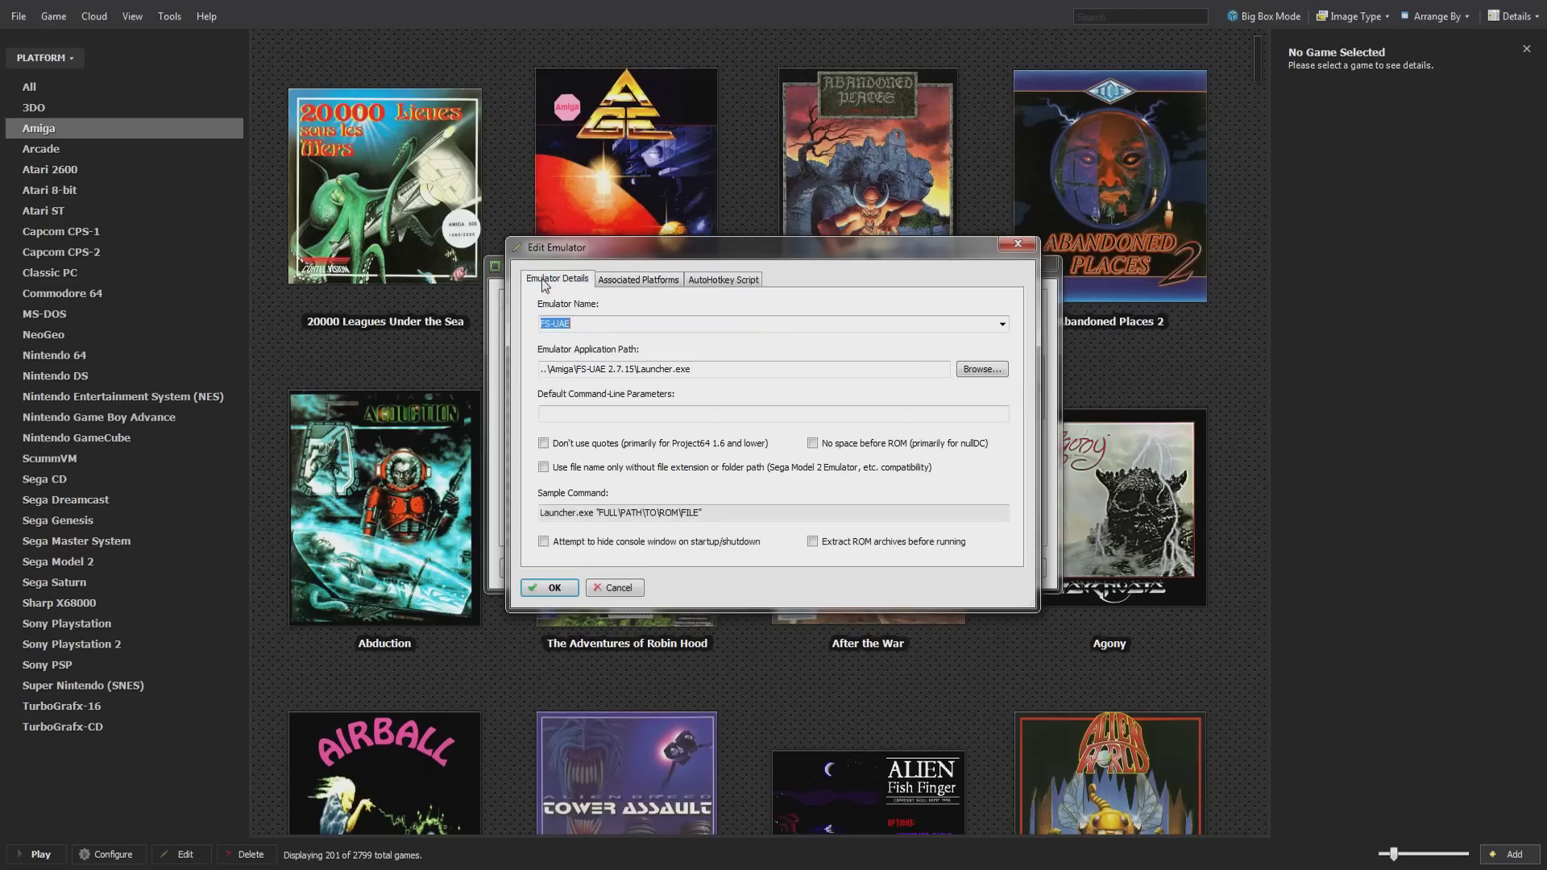
left_click(553, 587)
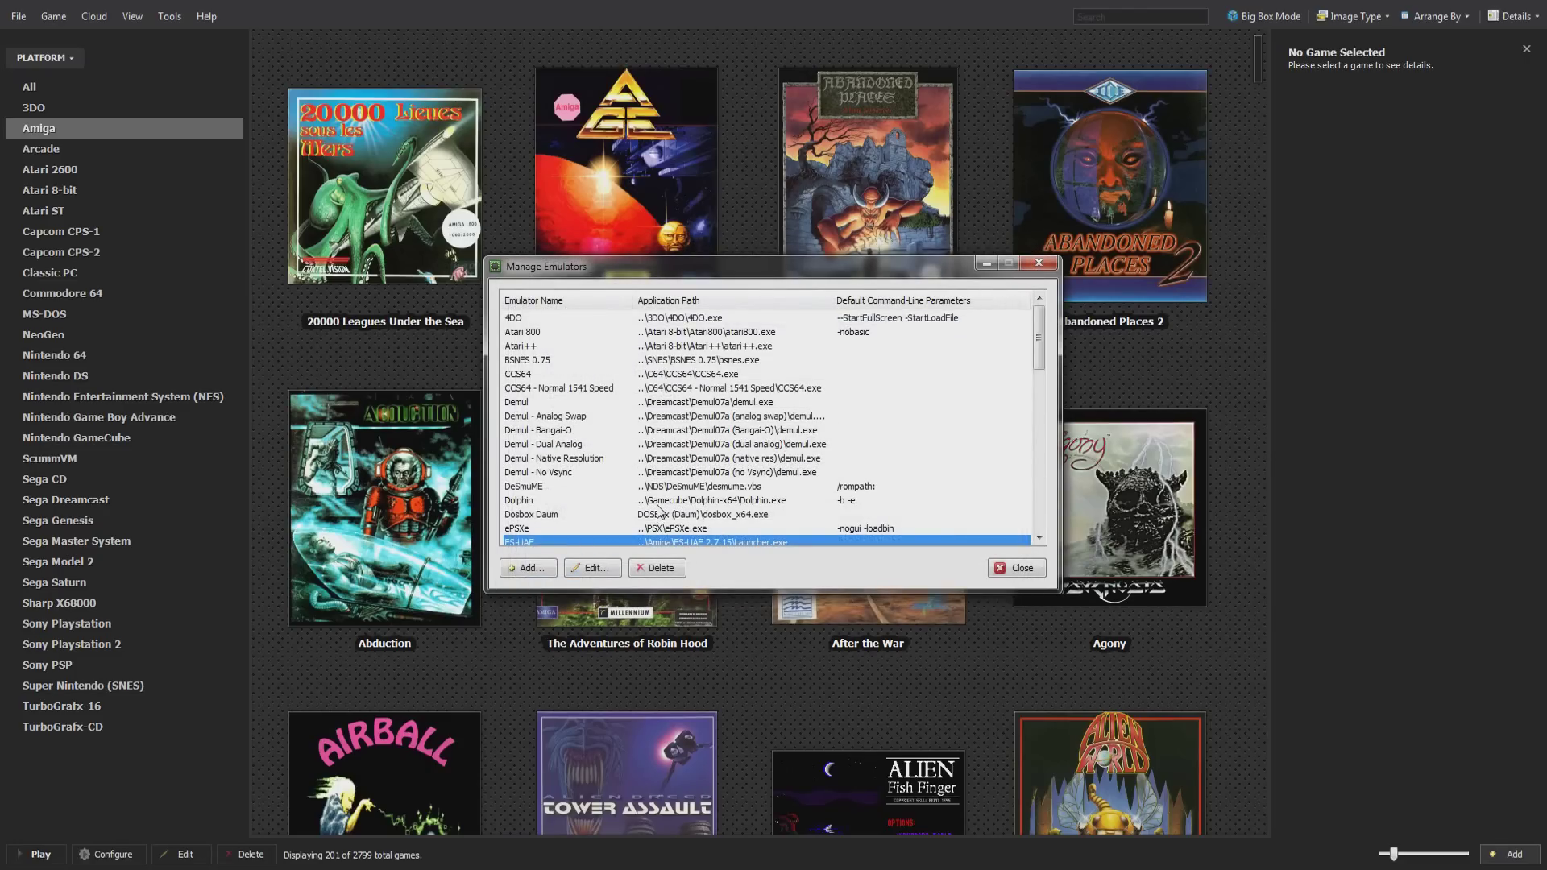
Open the FS-UAE UUID emulator entry for editing.
scroll(636, 493, "down", 2)
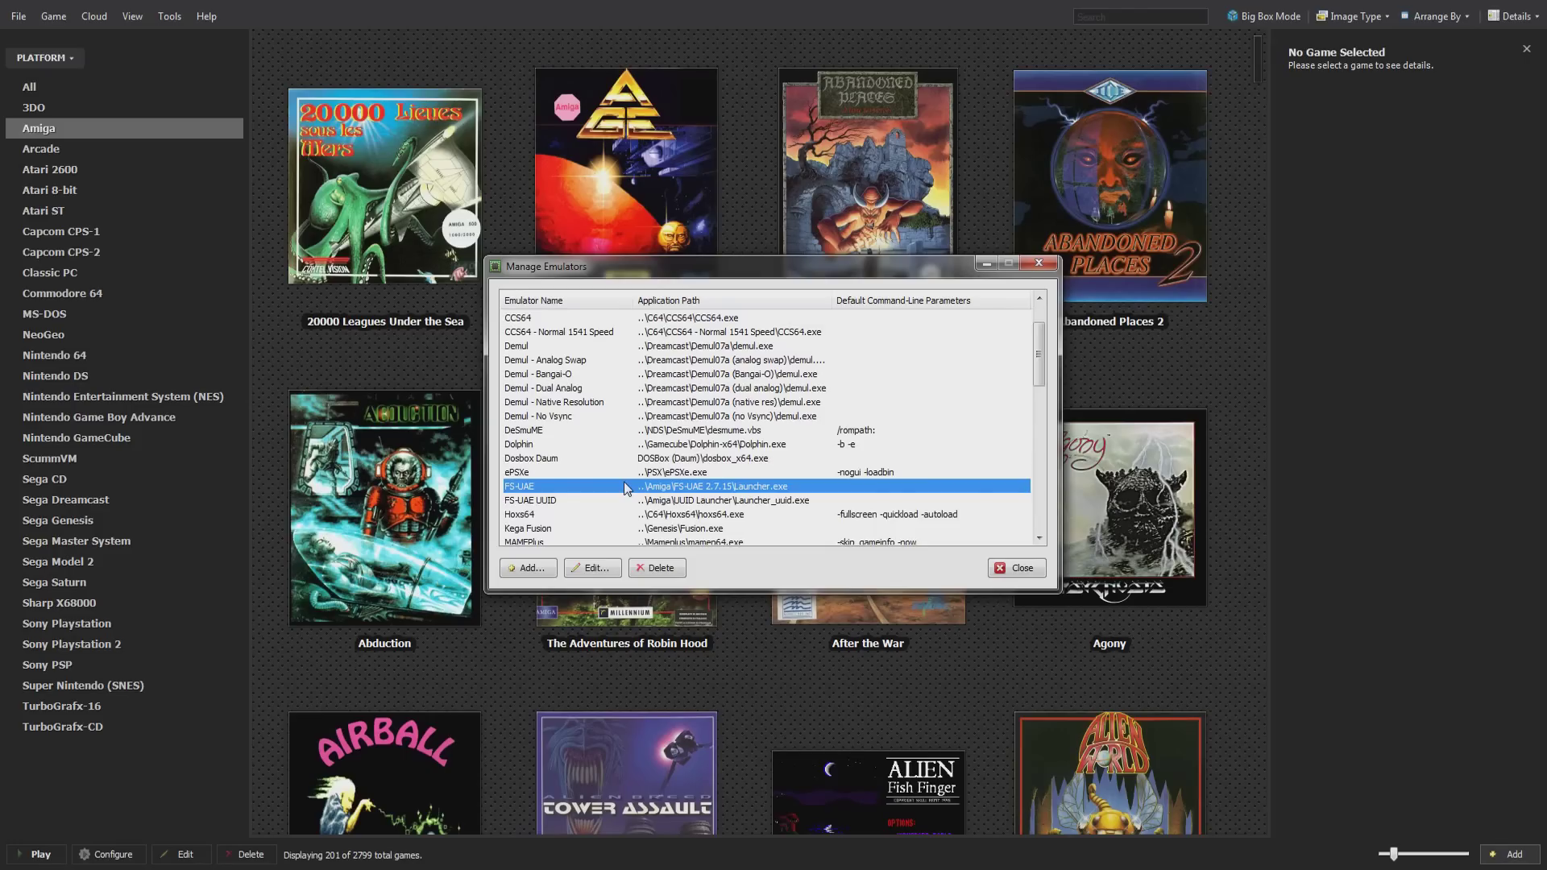
scroll(624, 483, "down", 2)
double_click(568, 445)
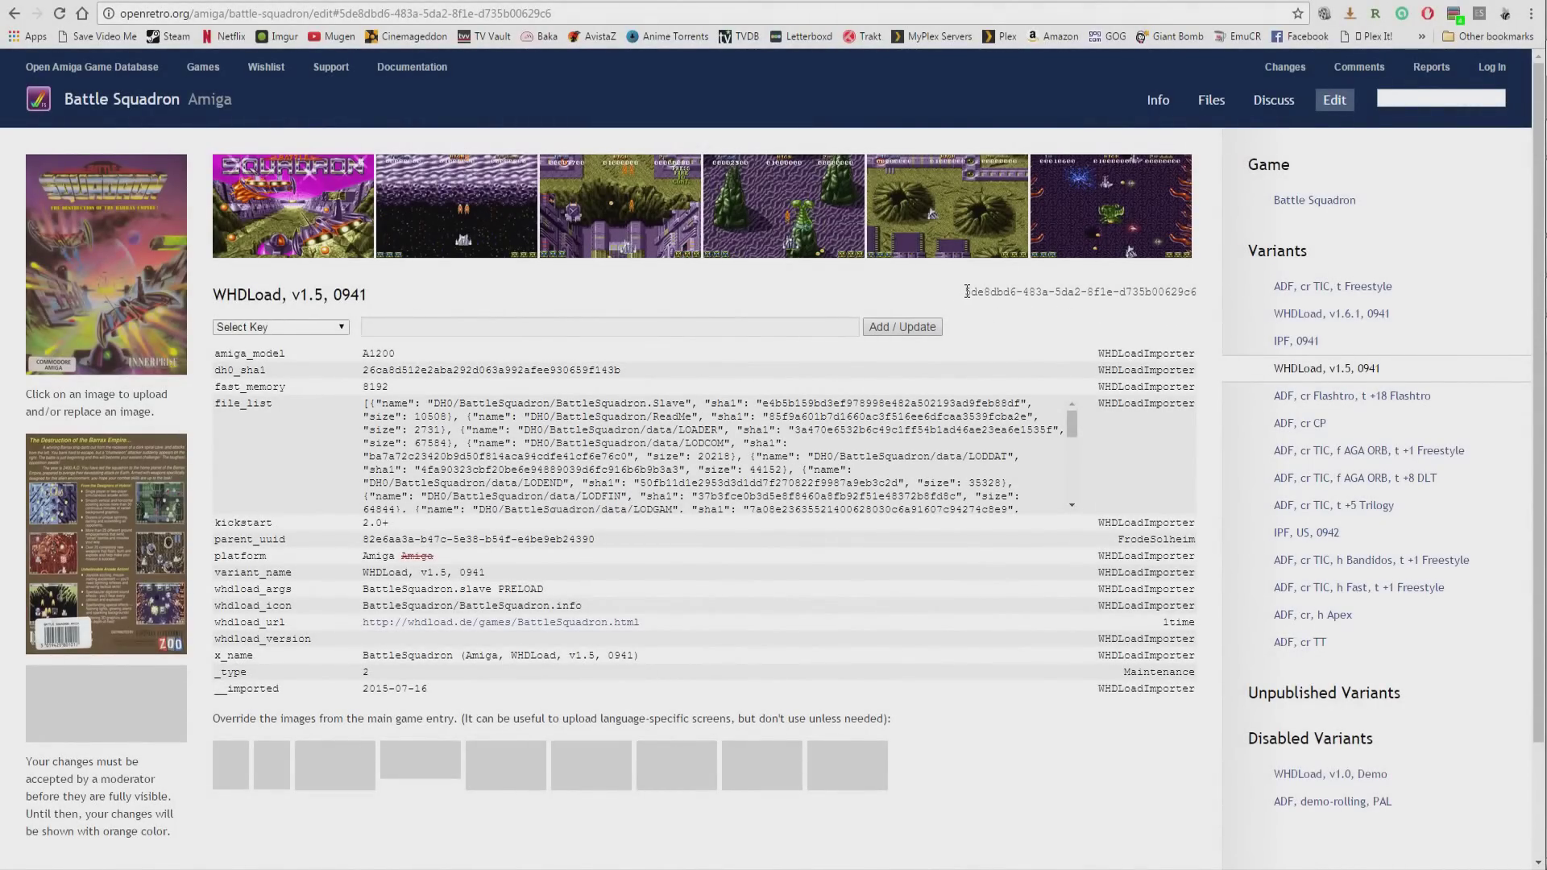
Highlight the UUID of Battle Squadron's WHDLoad, v1.5, 0941 variant on its OpenRetro page in the browser.
left_click_drag(966, 294, 1198, 297)
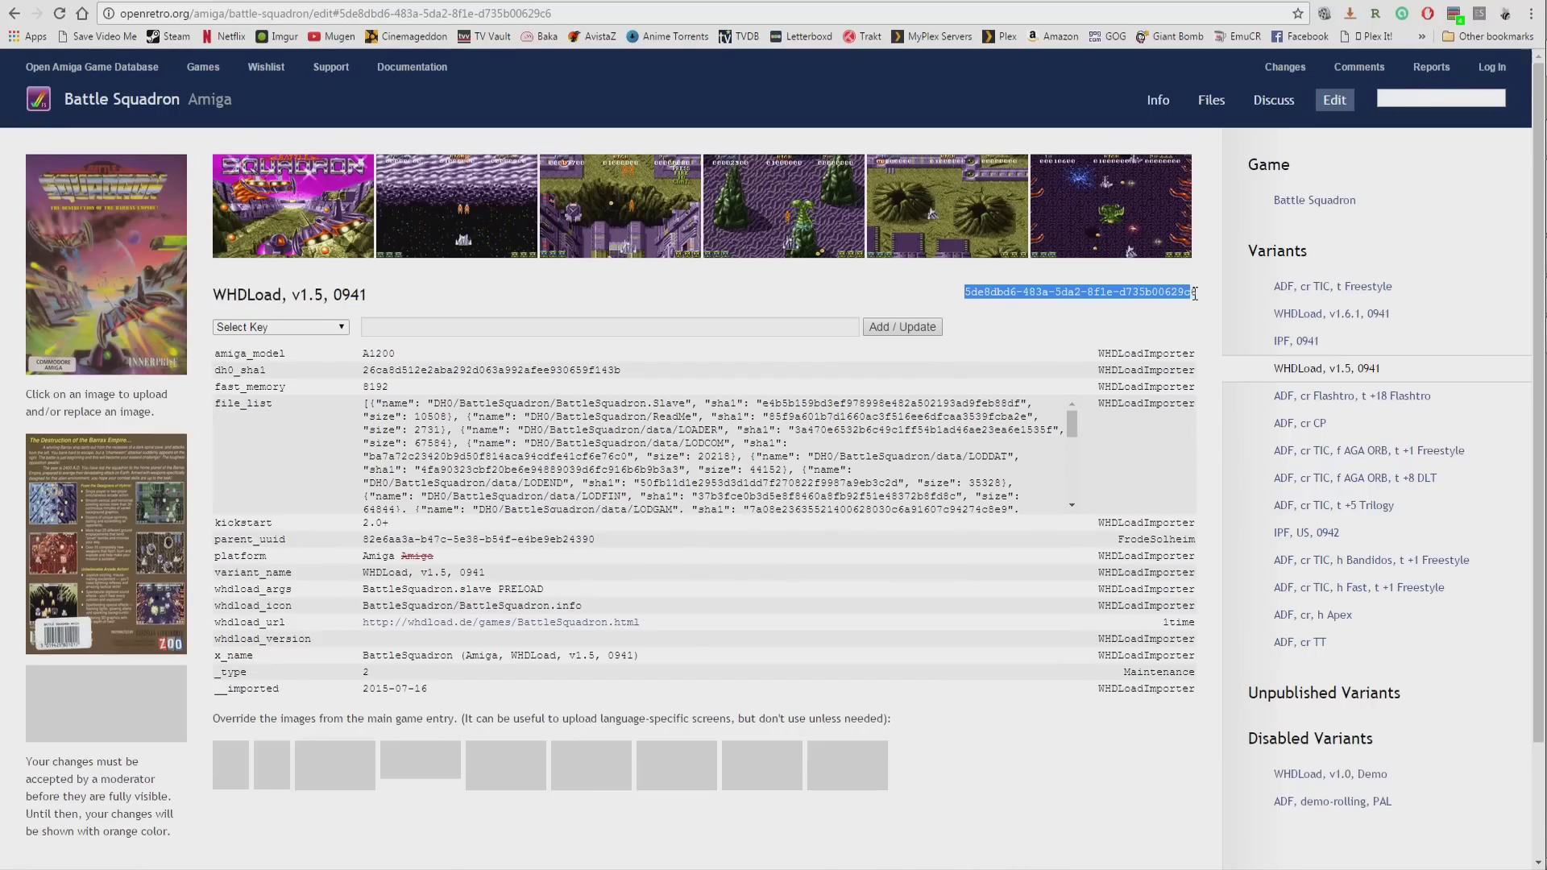
left_click(880, 325)
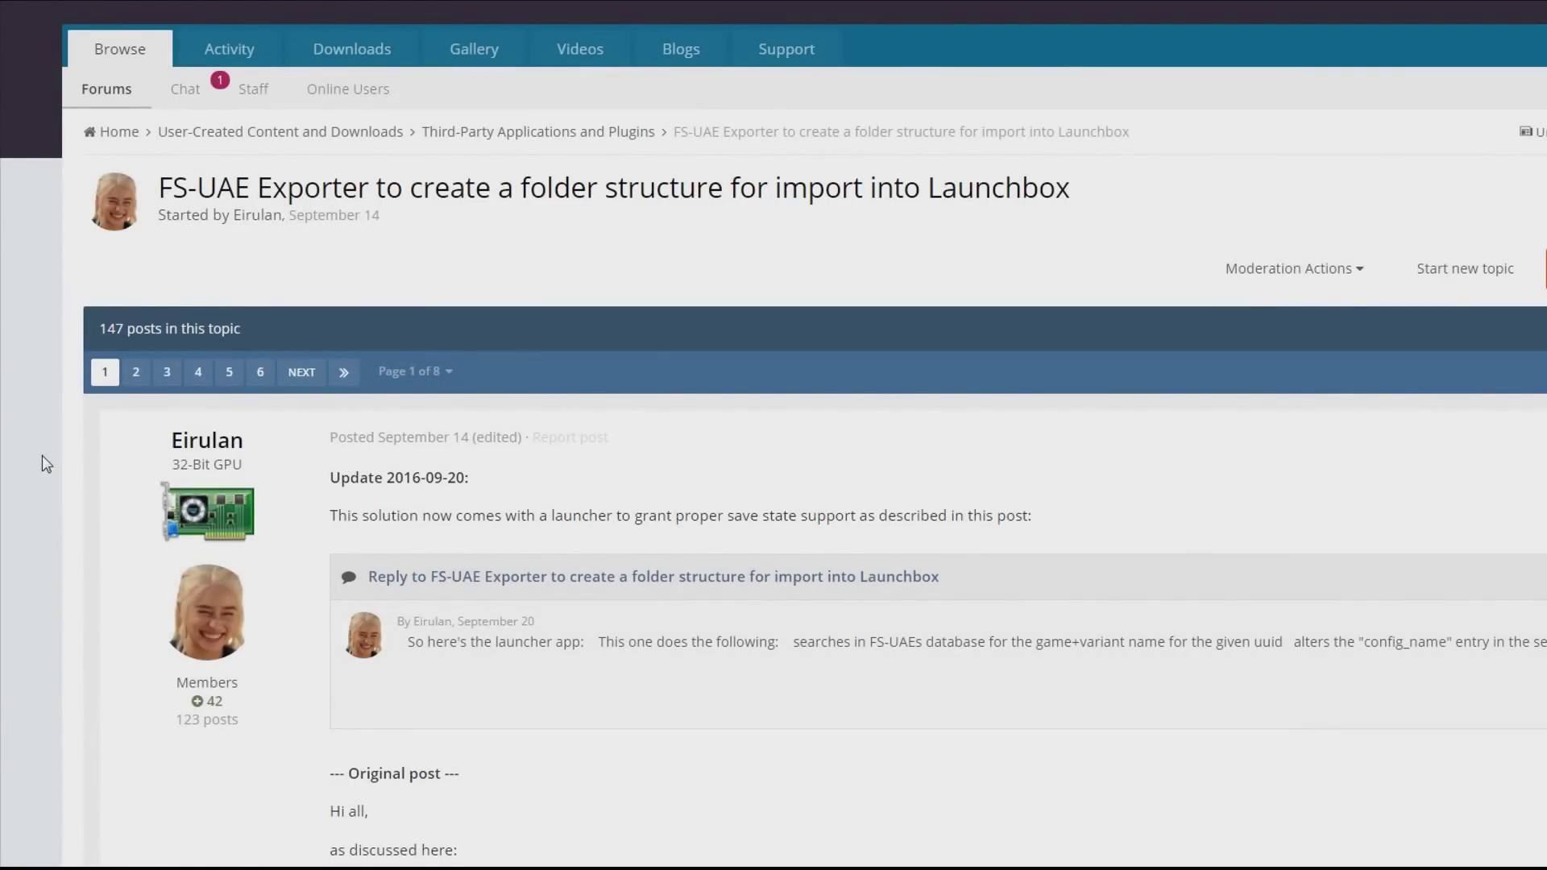
Read the forum post on the FS-UAE Exporter, covering launcher.sqlite, target folder, export options and the LaunchBox import setting.
scroll(99, 643, "down", 5)
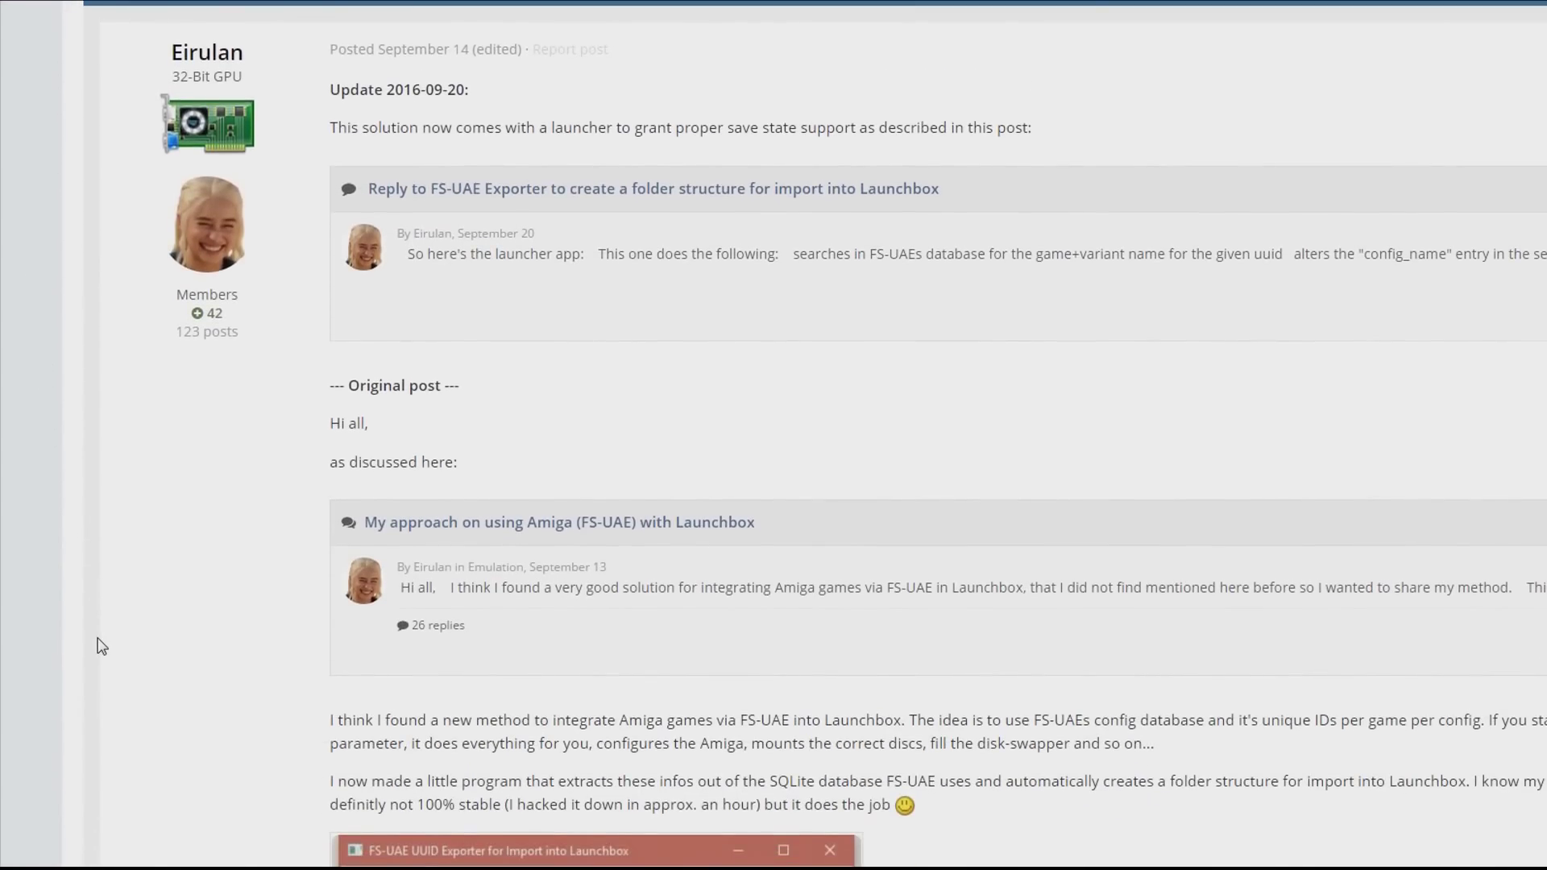
scroll(102, 646, "down", 6)
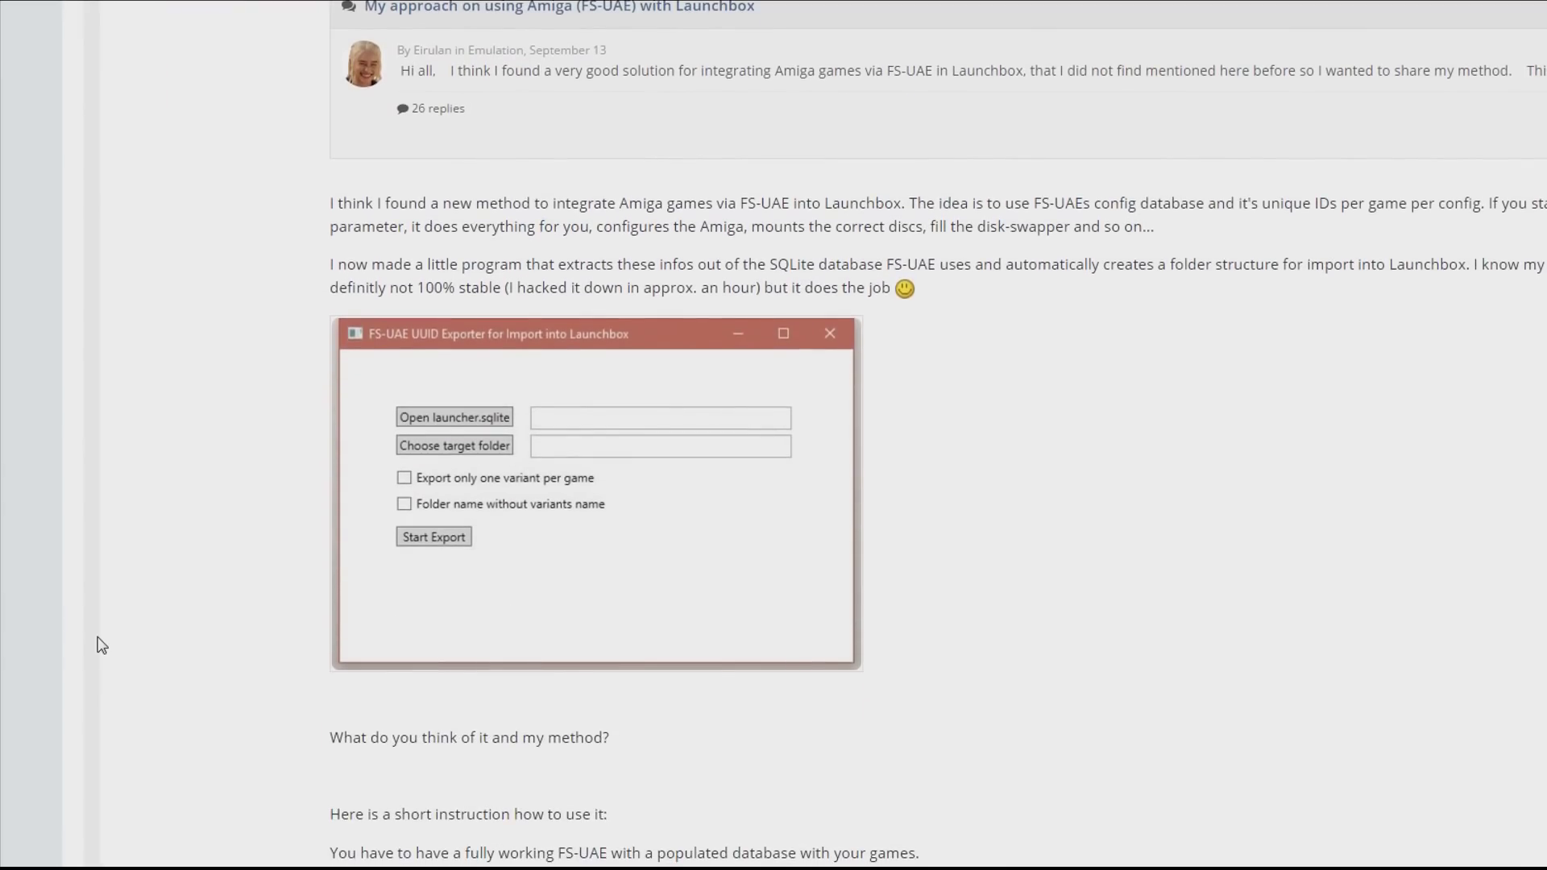
scroll(101, 646, "down", 6)
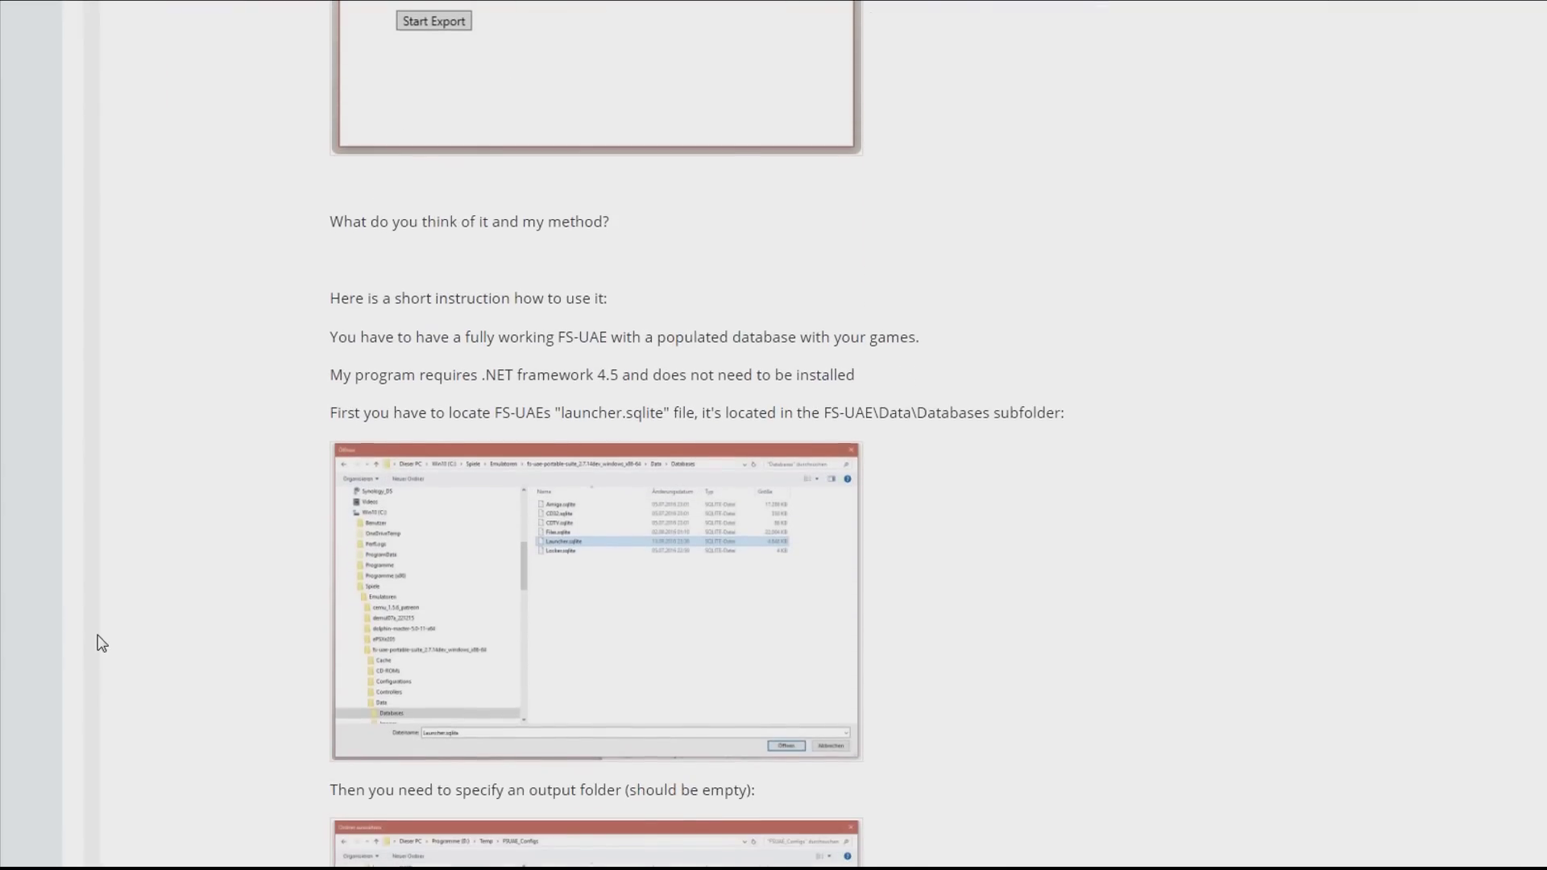
scroll(121, 578, "down", 4)
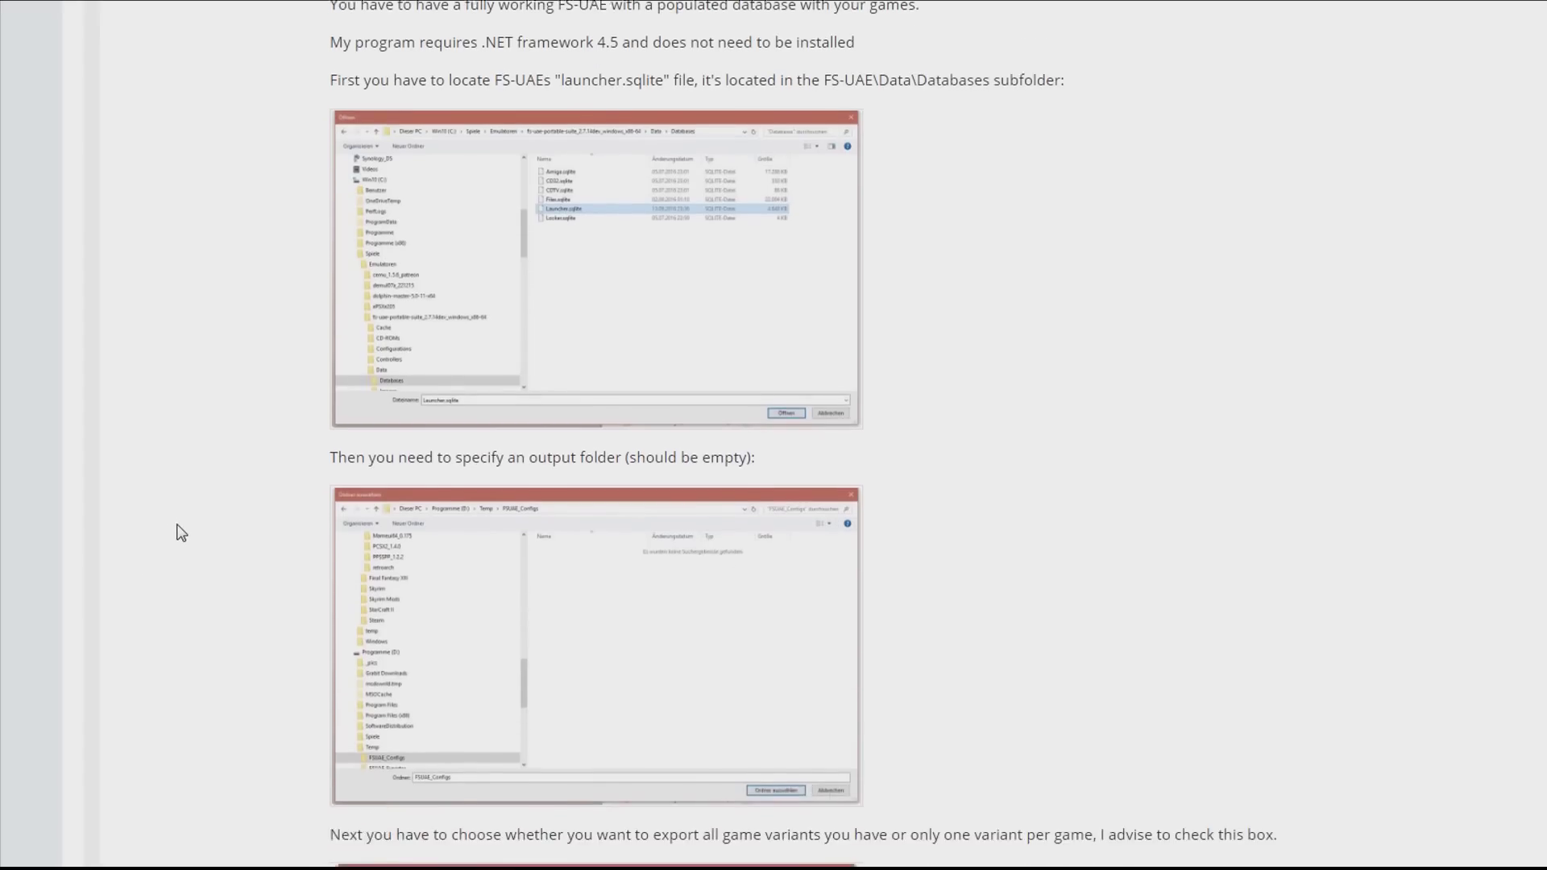
scroll(181, 533, "down", 7)
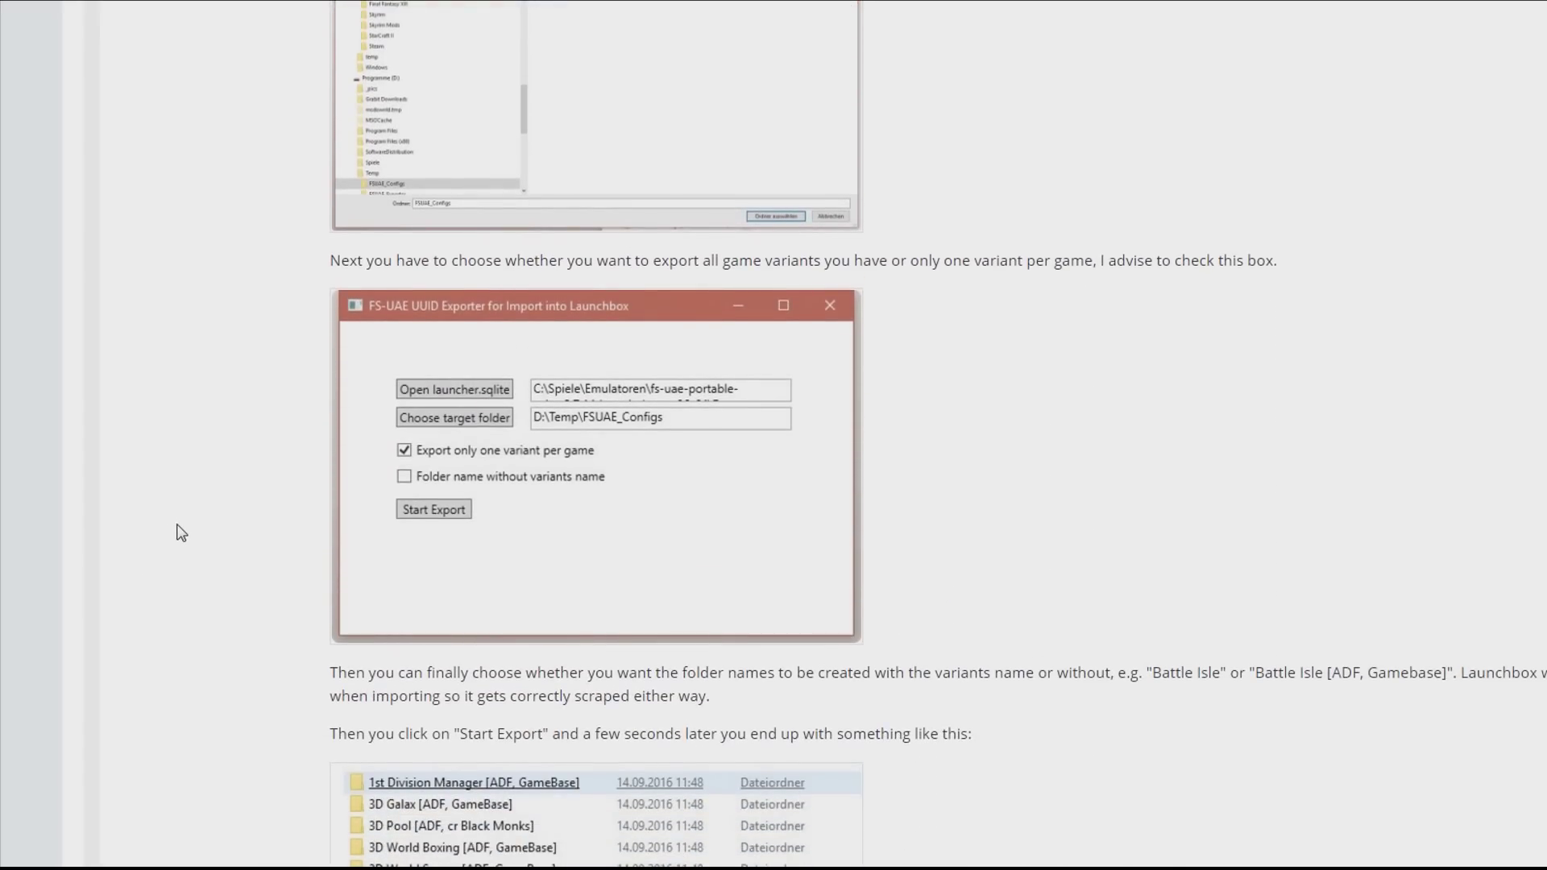
scroll(180, 533, "down", 6)
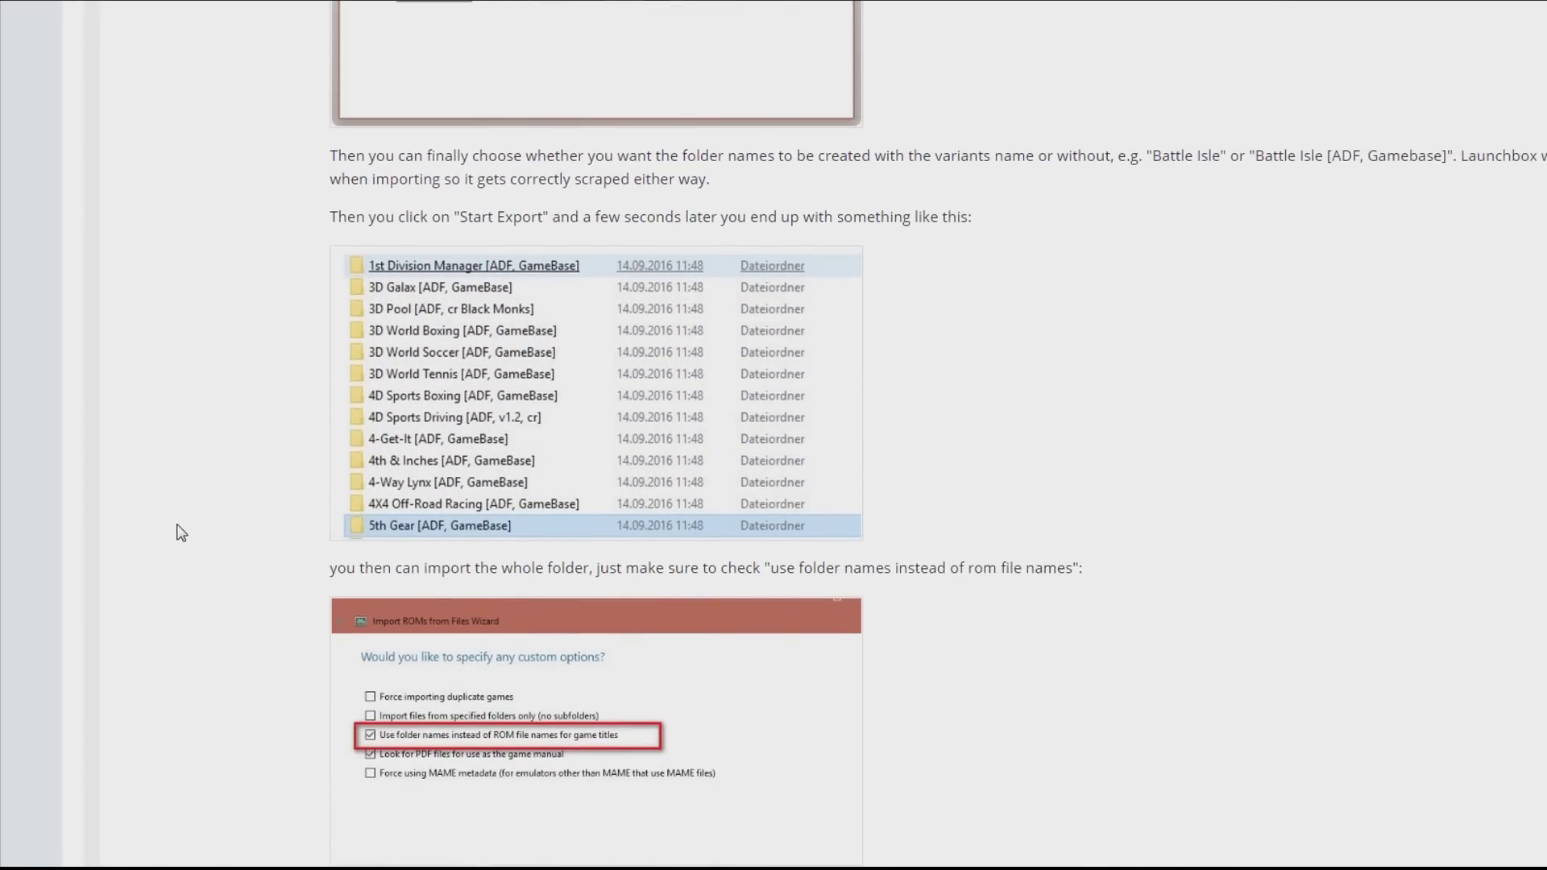
Read the forum posts on importing the exported folders and on setting the file paths in Launcher_uuid.exe.config.
scroll(202, 489, "down", 2)
scroll(201, 489, "down", 6)
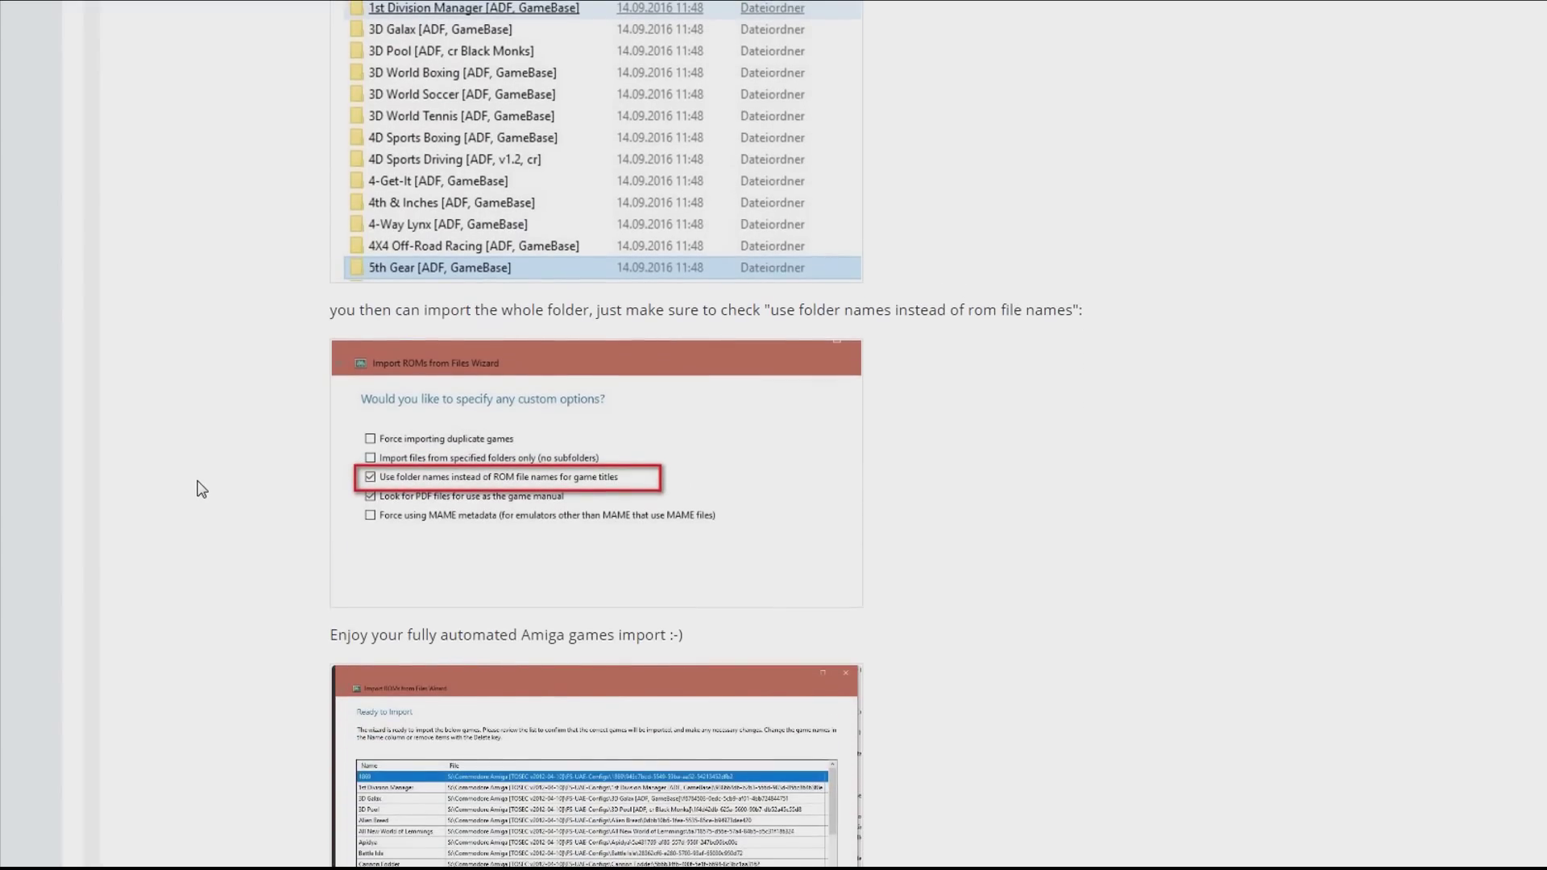
scroll(202, 489, "down", 2)
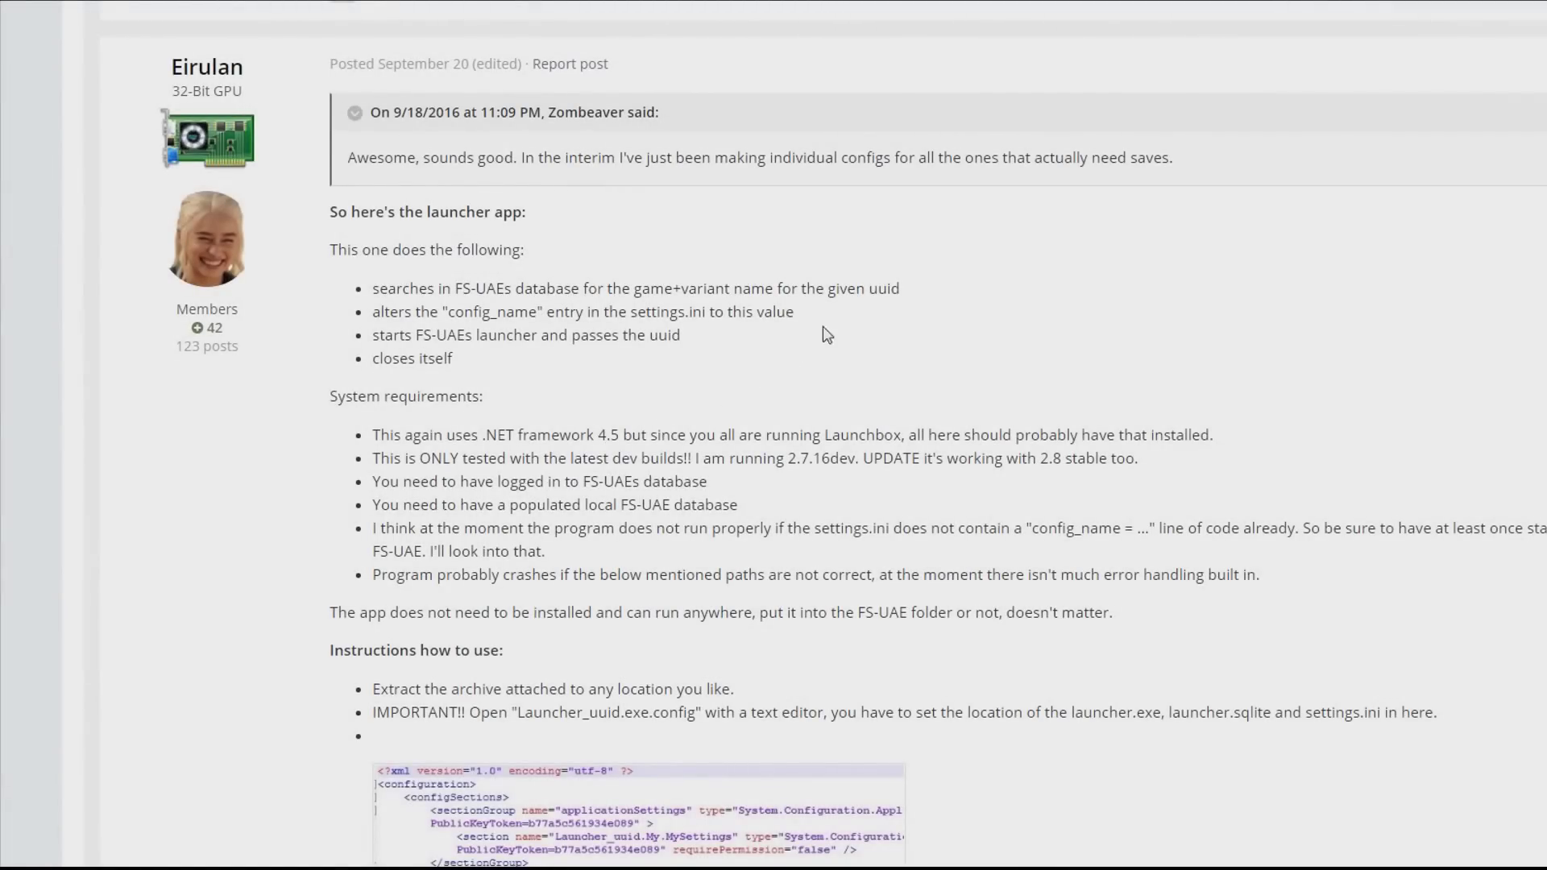
scroll(1083, 305, "down", 1)
scroll(1084, 307, "down", 7)
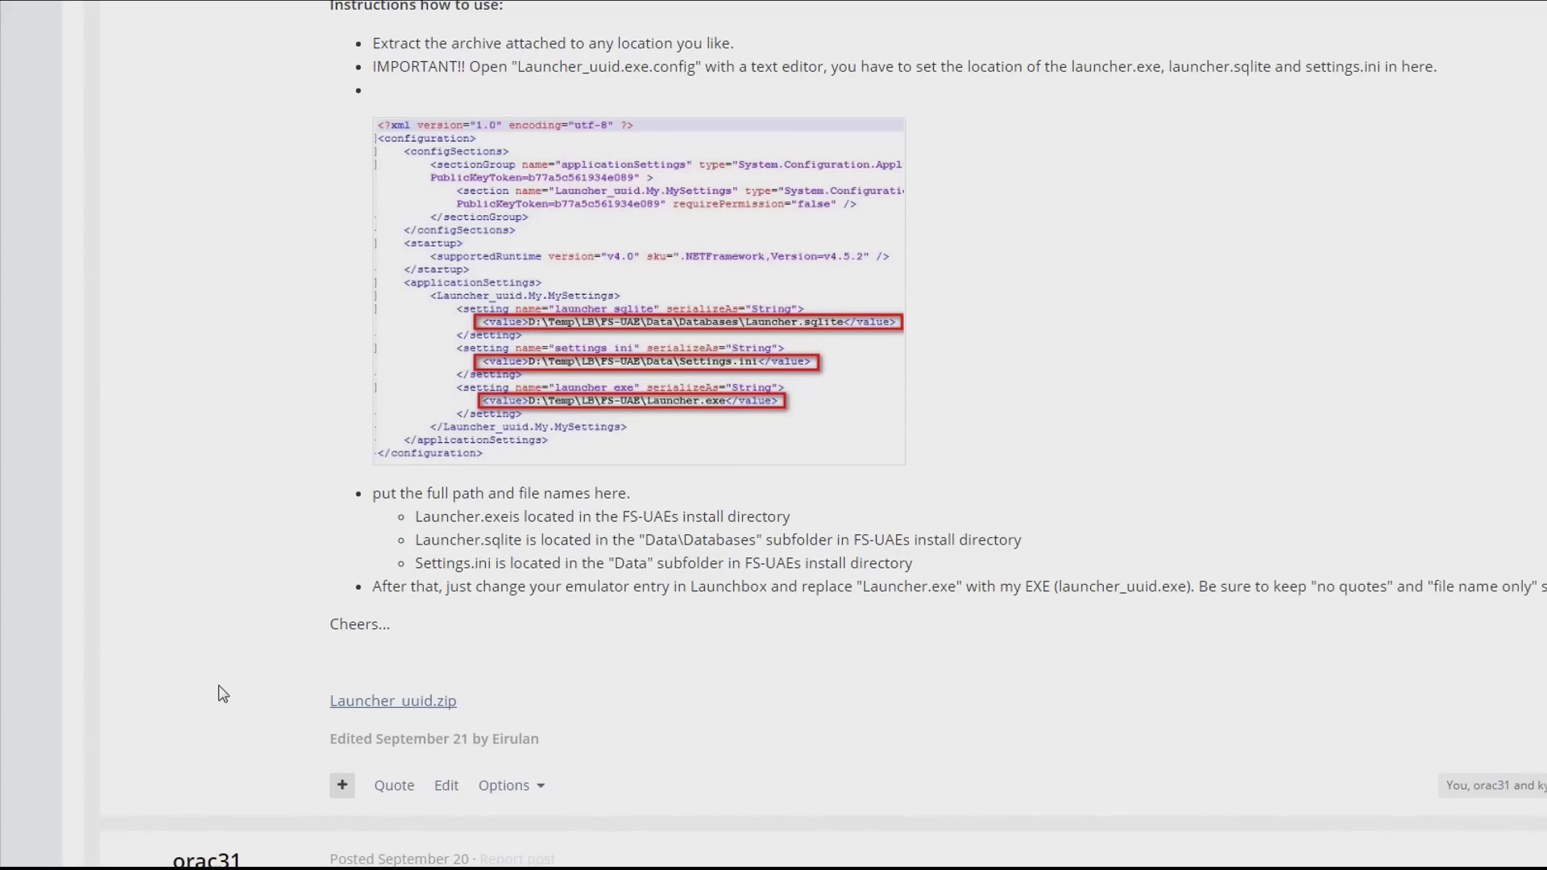
scroll(219, 685, "up", 6)
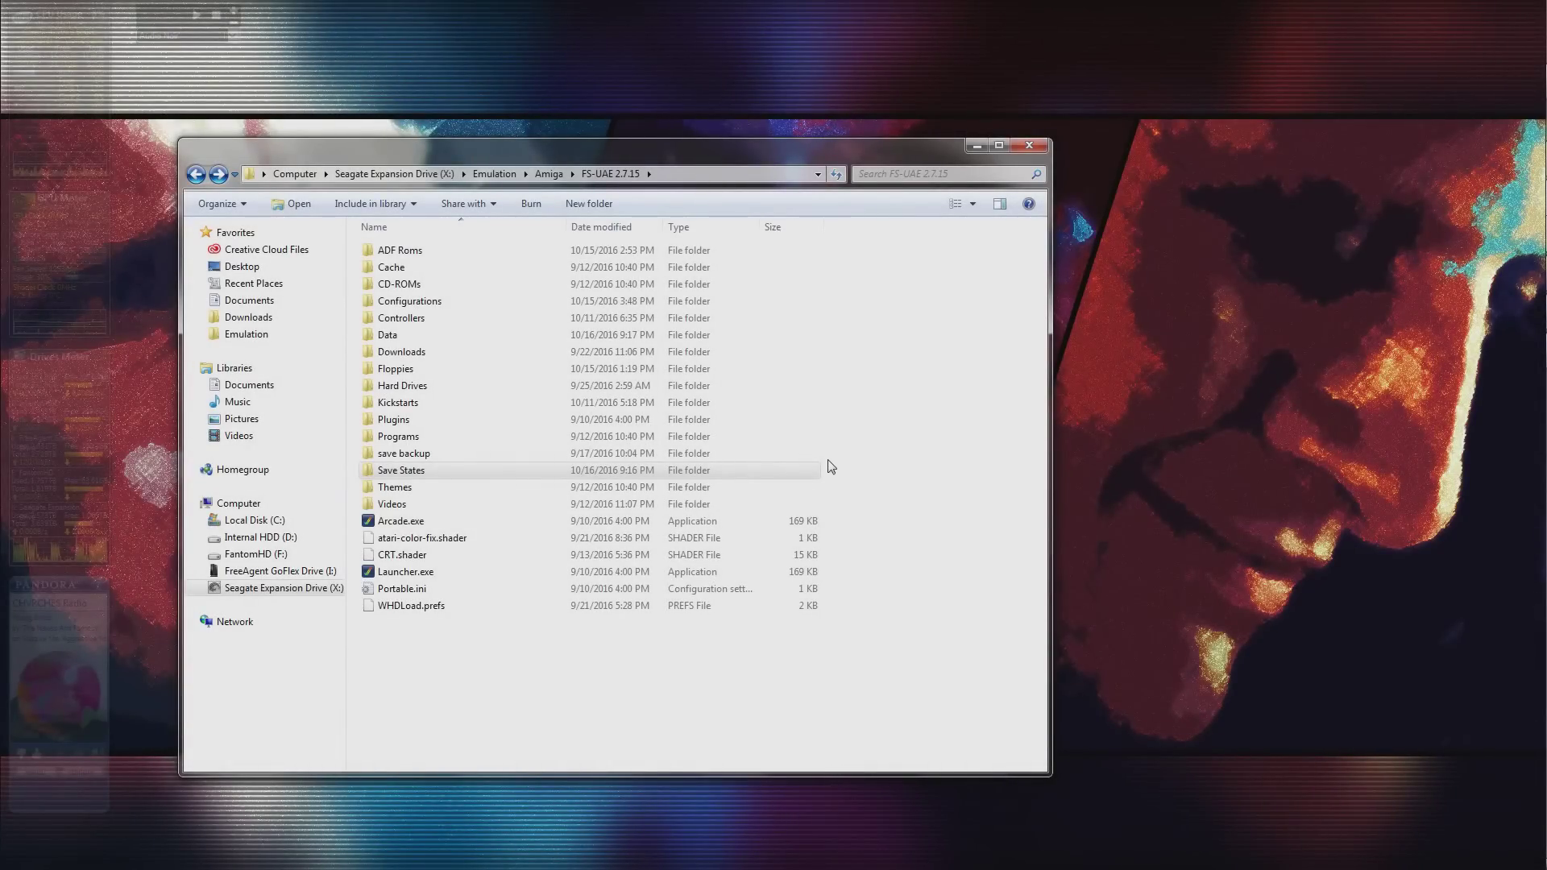
Switch to the file explorer and open the Save States folder in the FS-UAE 2.7.15 directory.
left_click(677, 471)
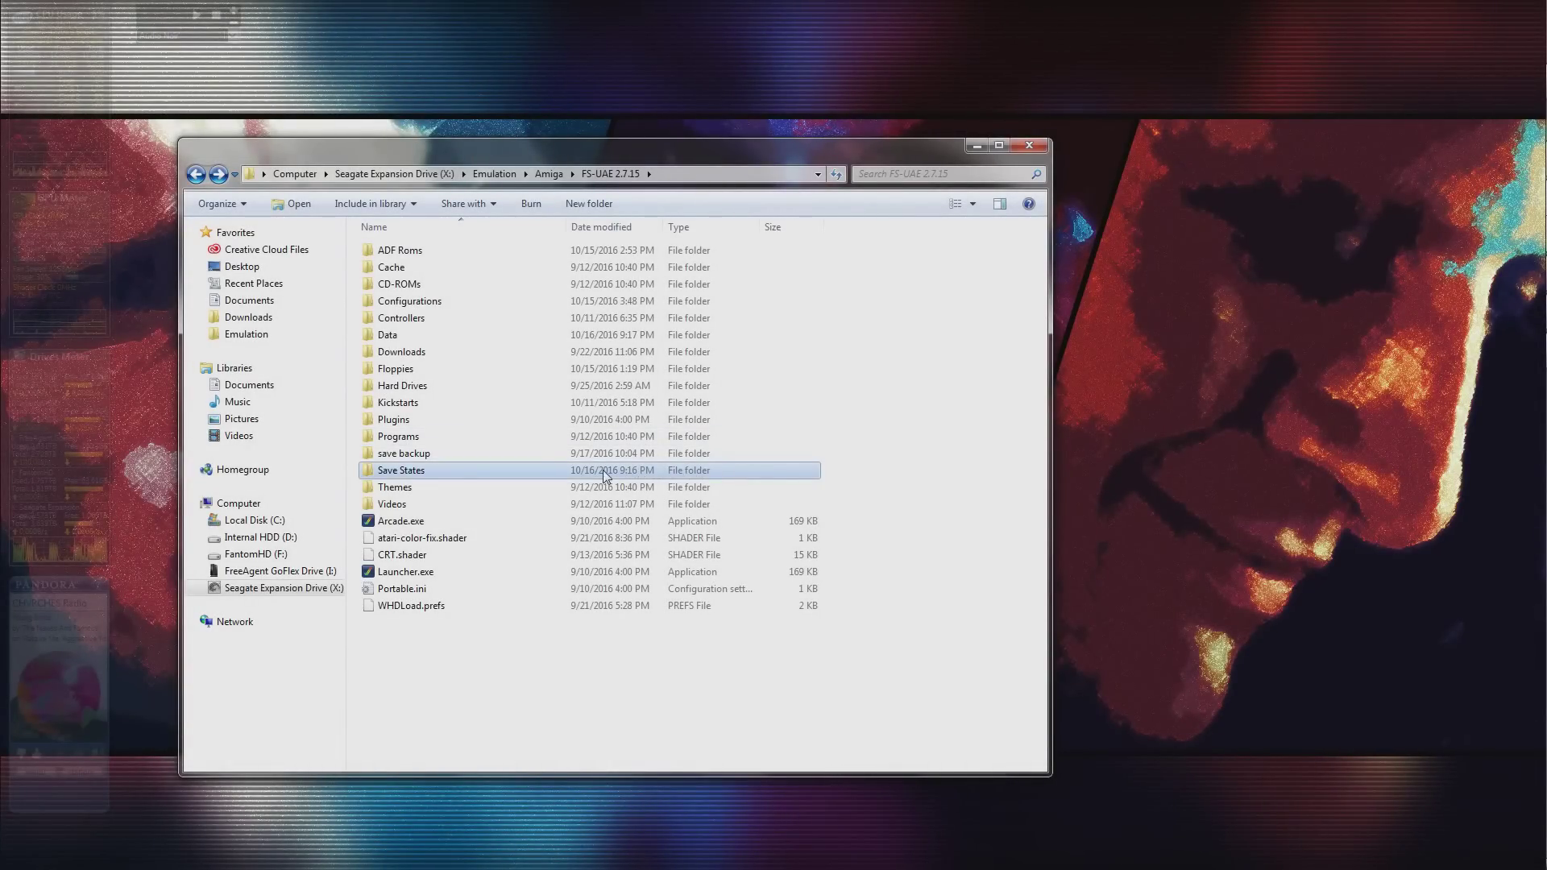
mouse_move(416, 478)
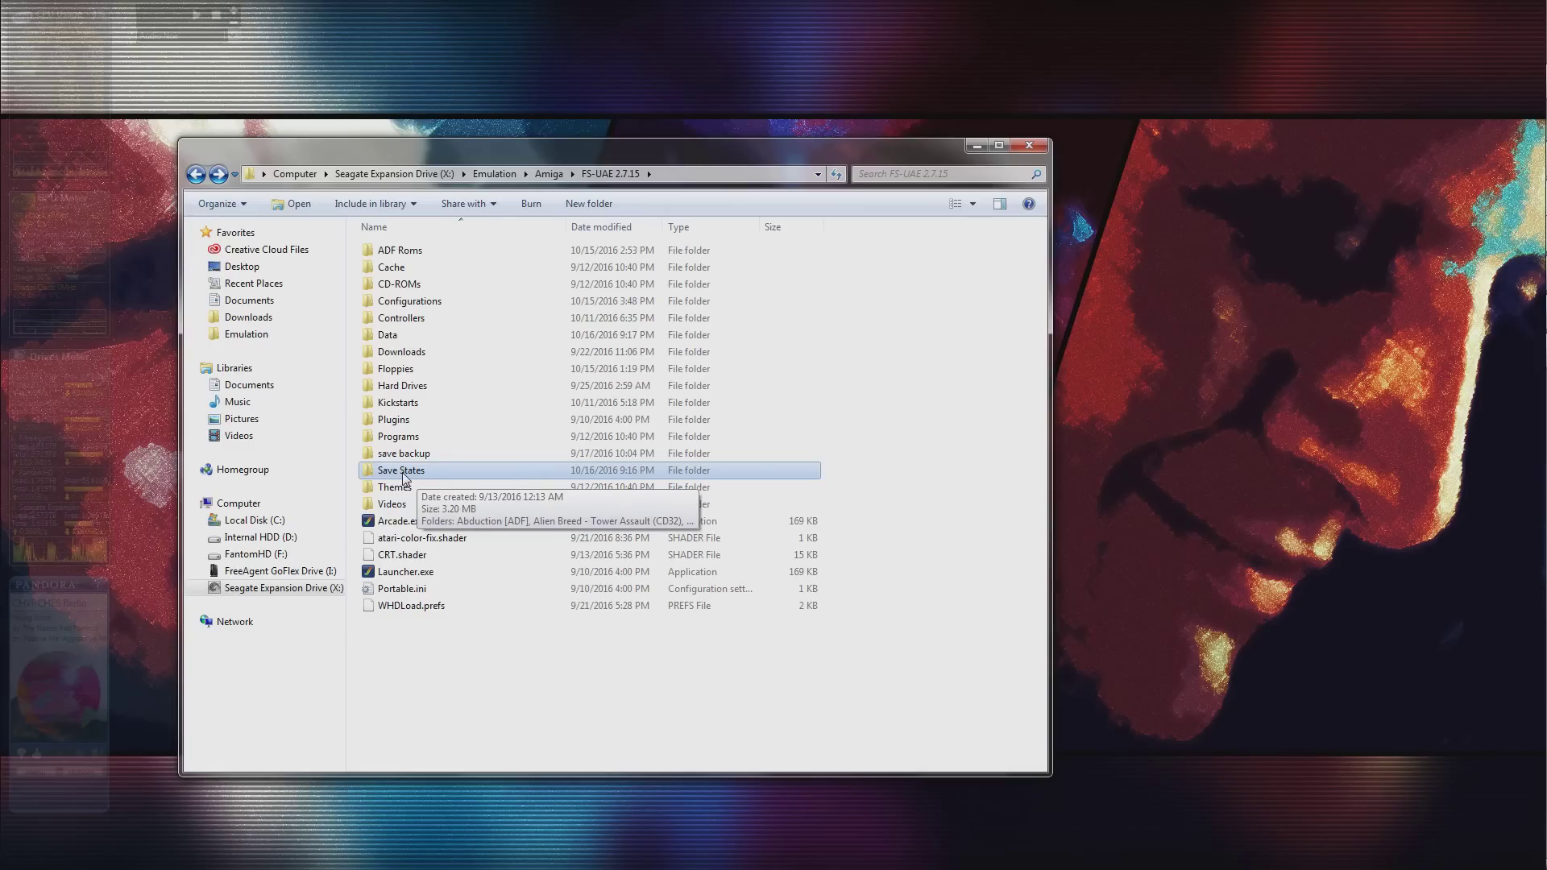
double_click(403, 472)
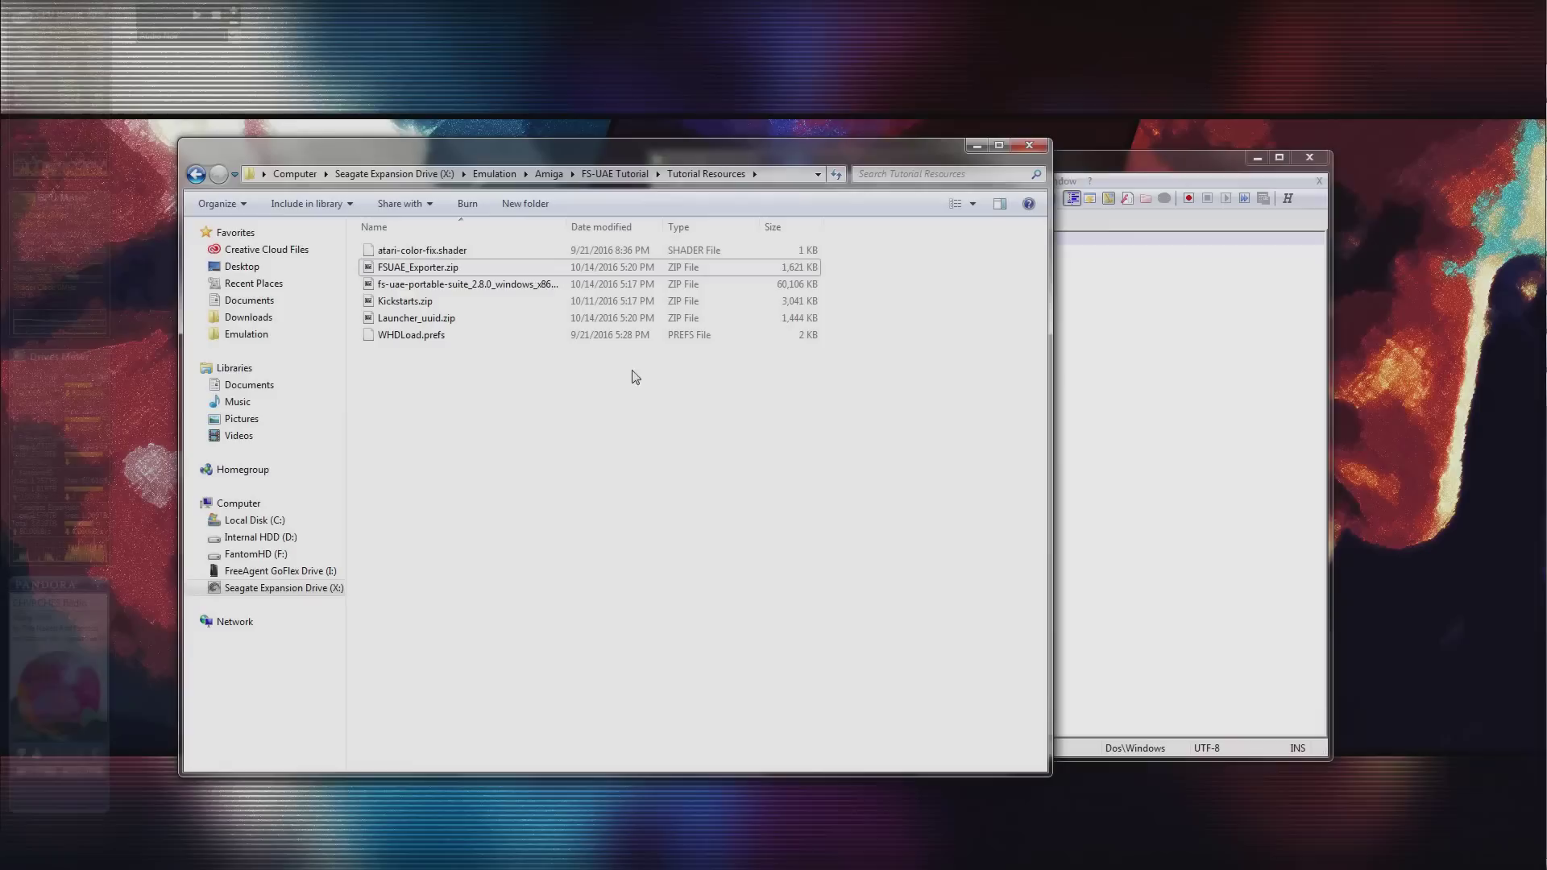
Highlight the FSUAE_Exporter.zip and Launcher_uuid.zip archives in the Tutorial Resources folder.
left_click(445, 271)
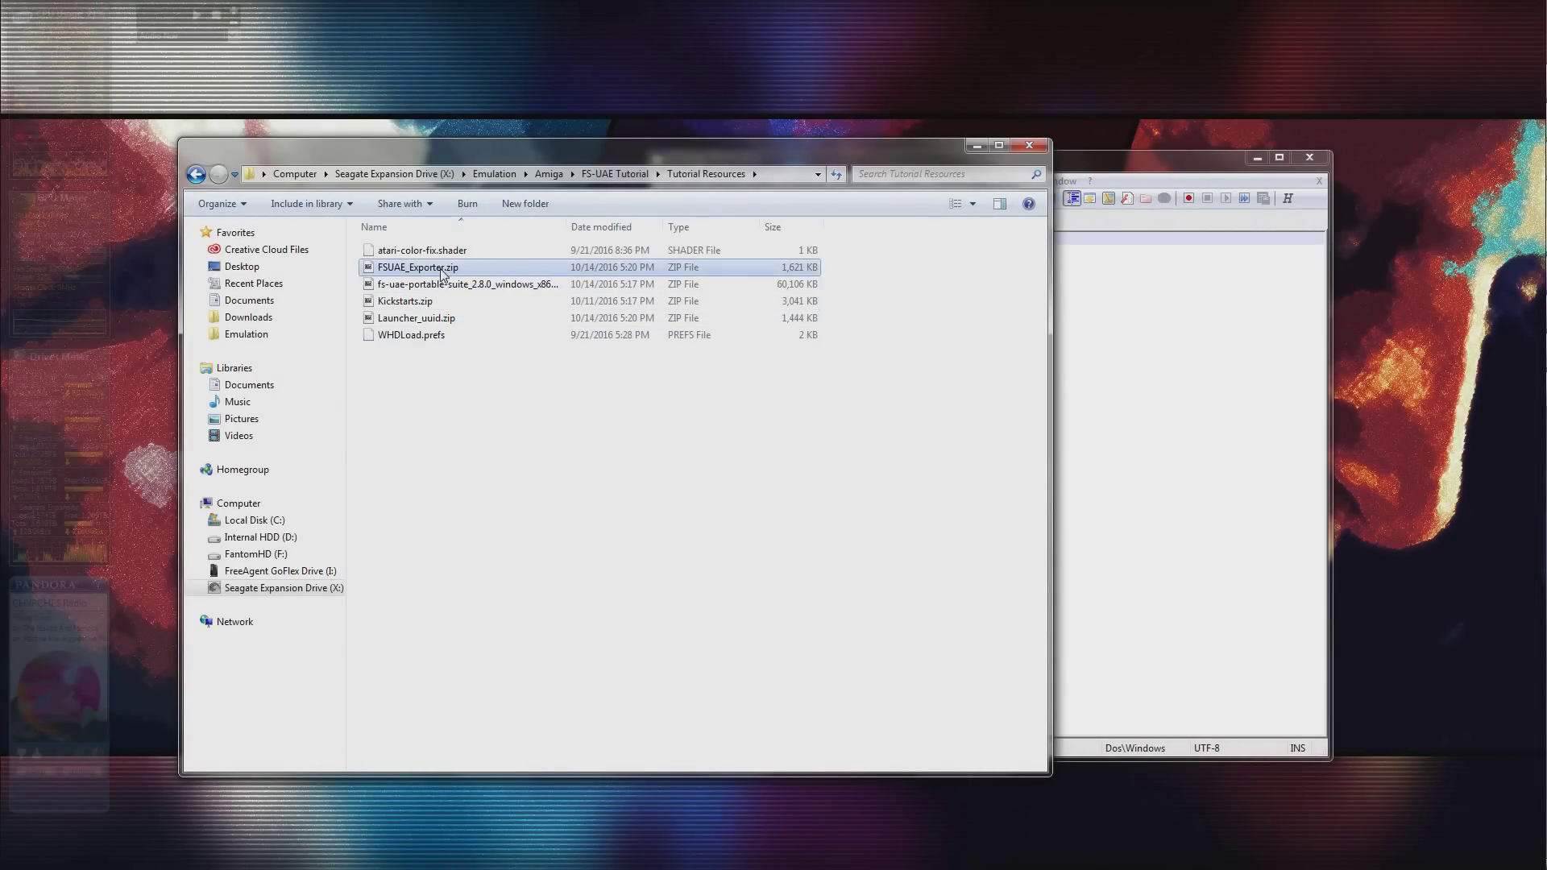
left_click(425, 322, "ctrl")
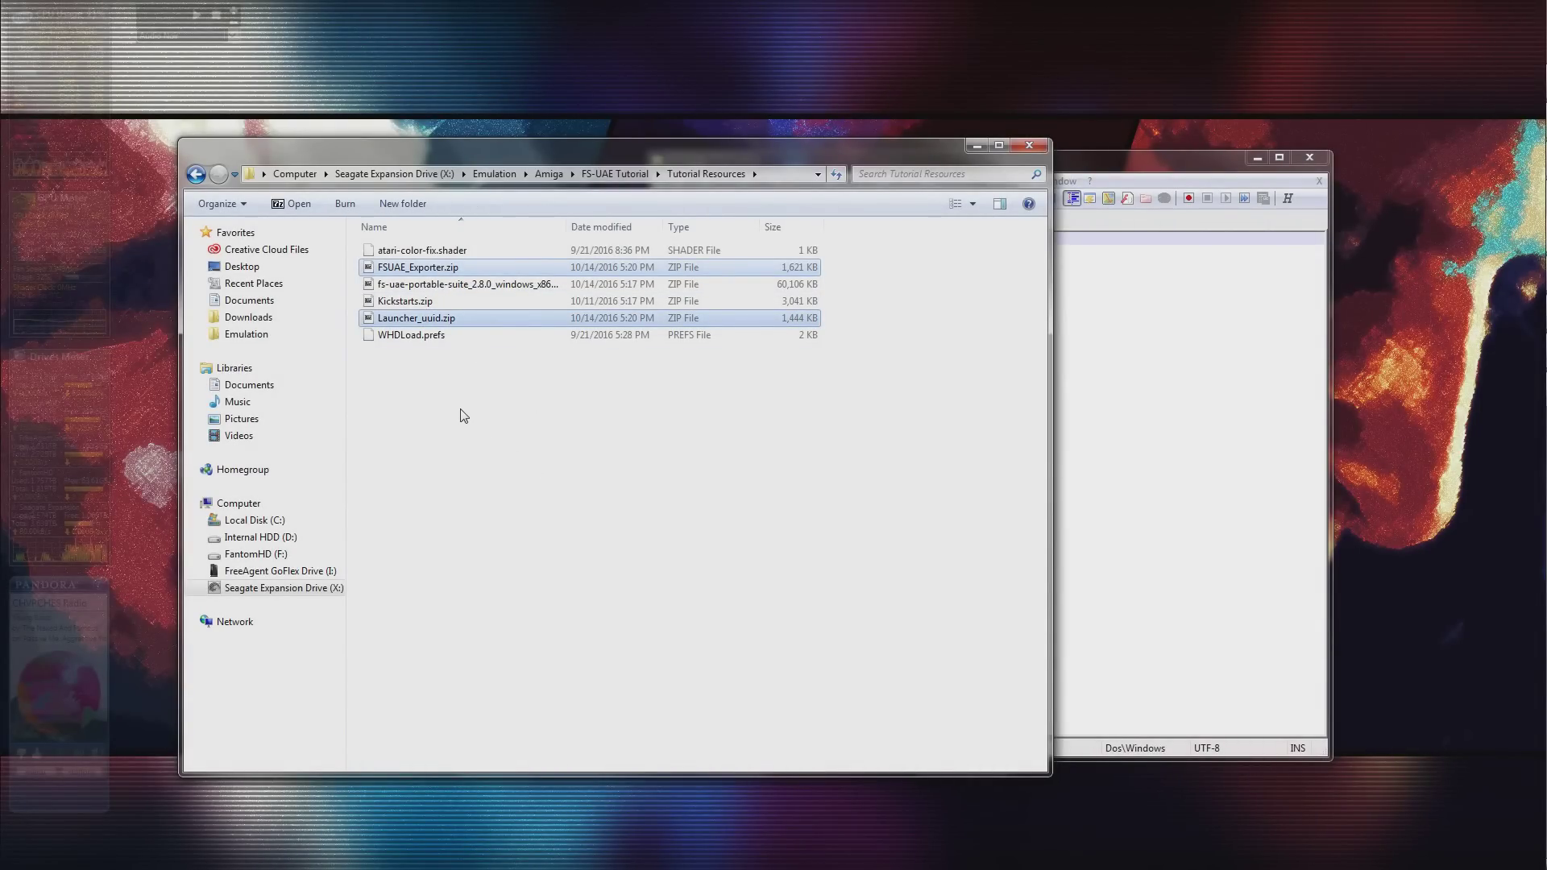
left_click(508, 390)
Look through the extracted contents of the UUID Exporter and UUID Launcher folders inside the Amiga directory.
key("alt+Up")
key("alt+Up")
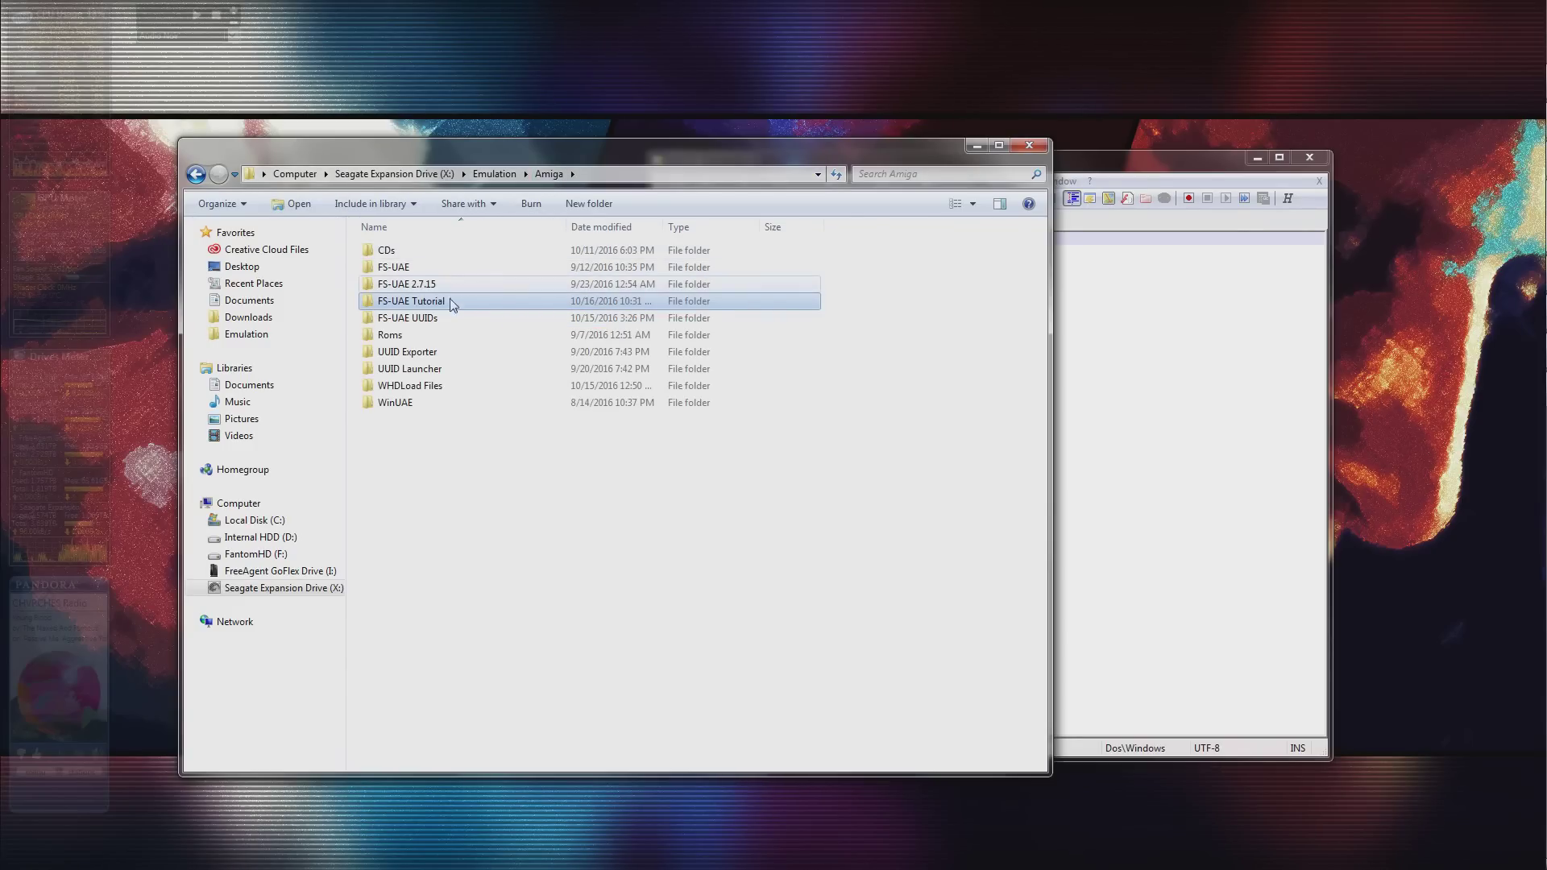
double_click(432, 355)
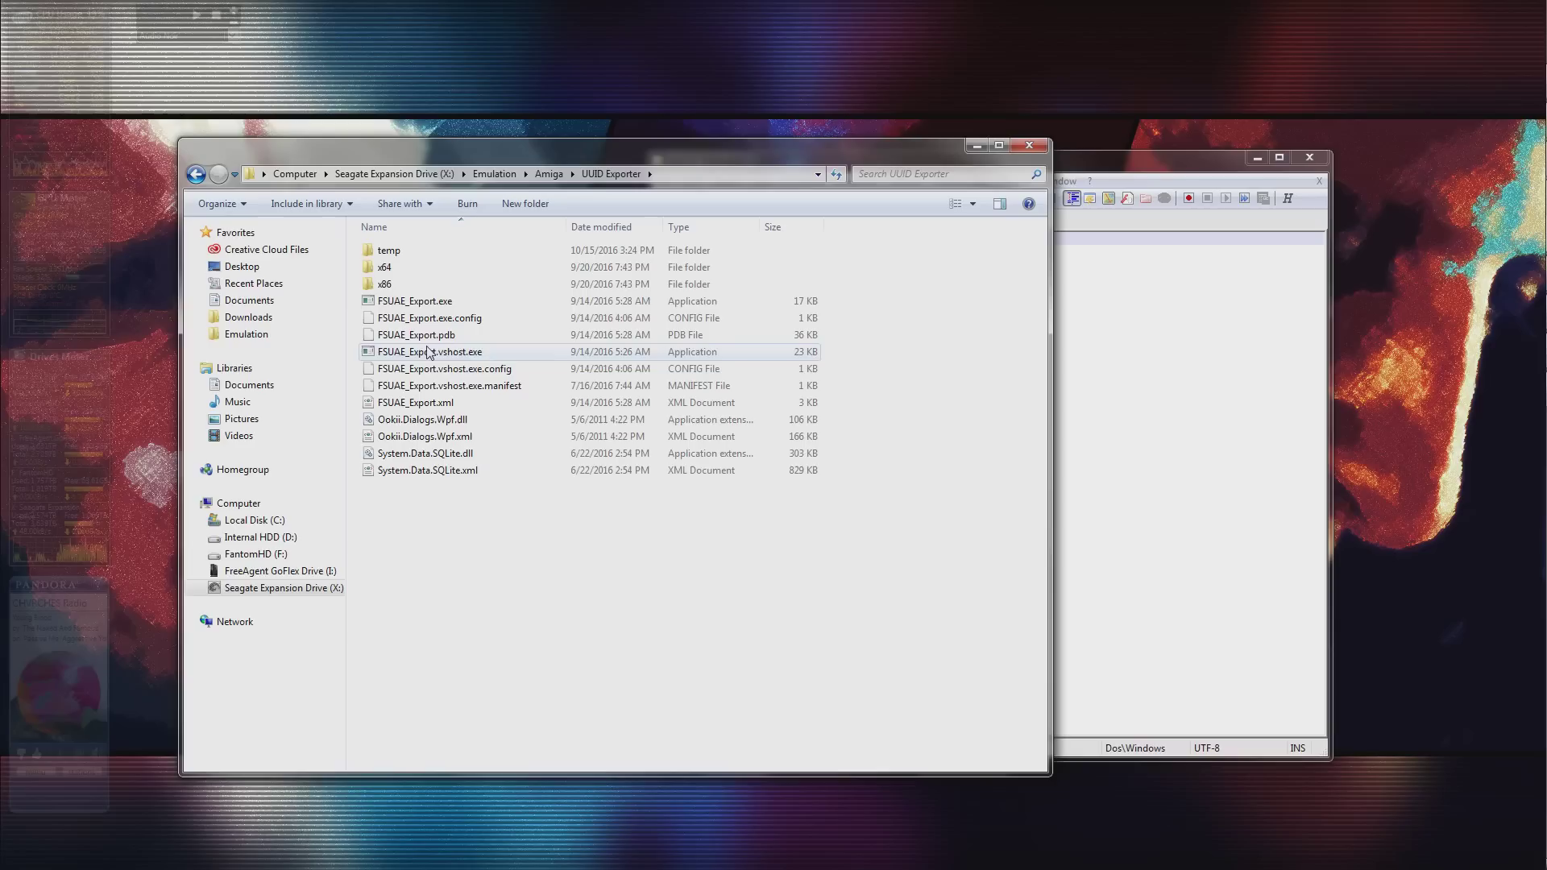
key("alt+Left")
double_click(439, 371)
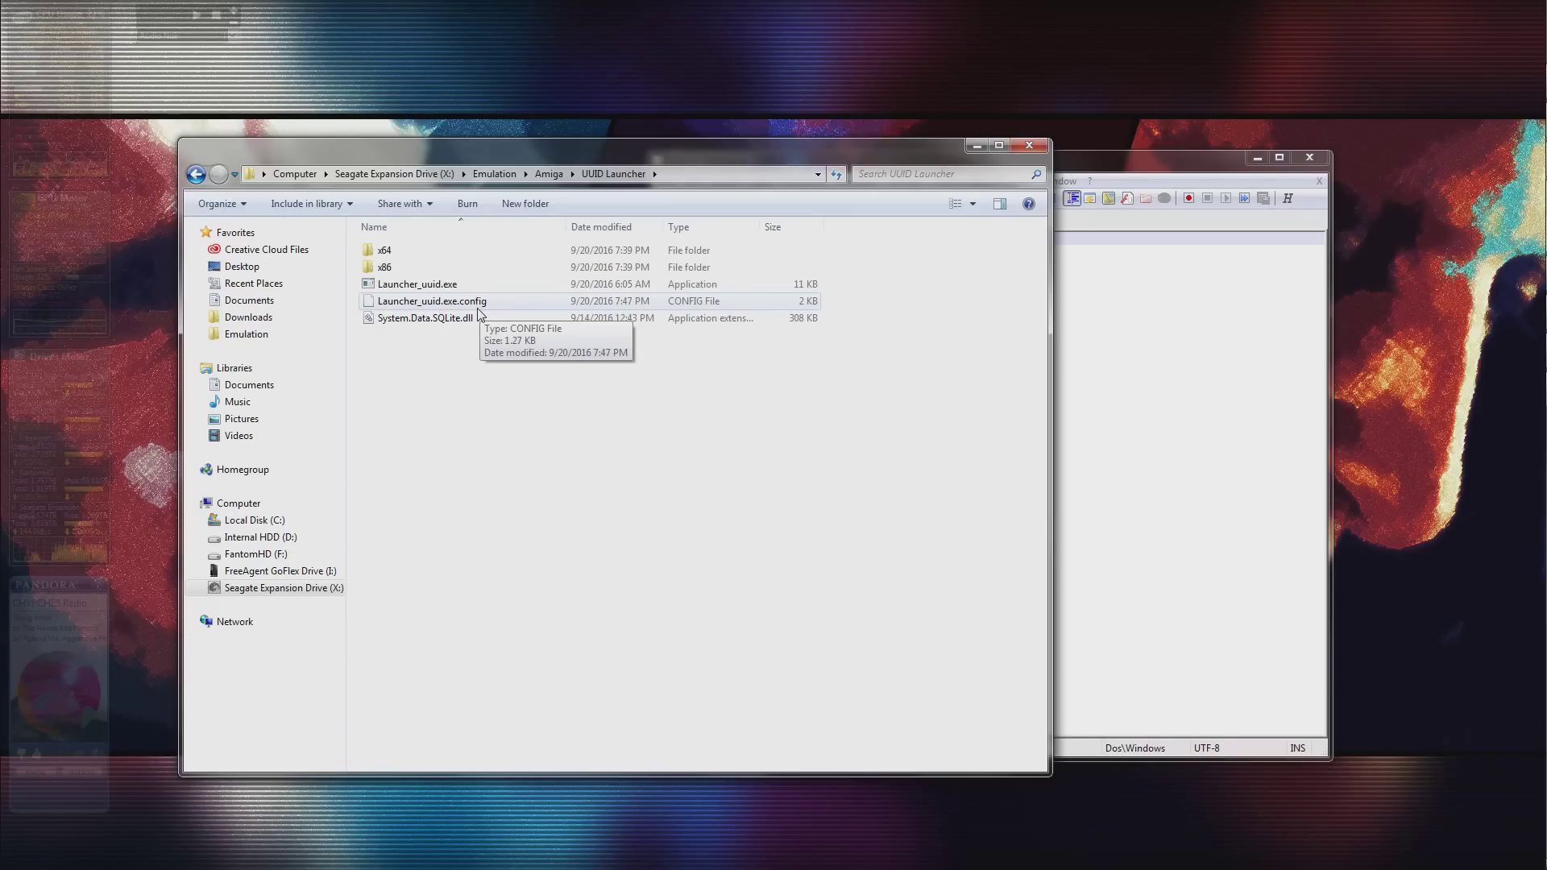
key("BackSpace")
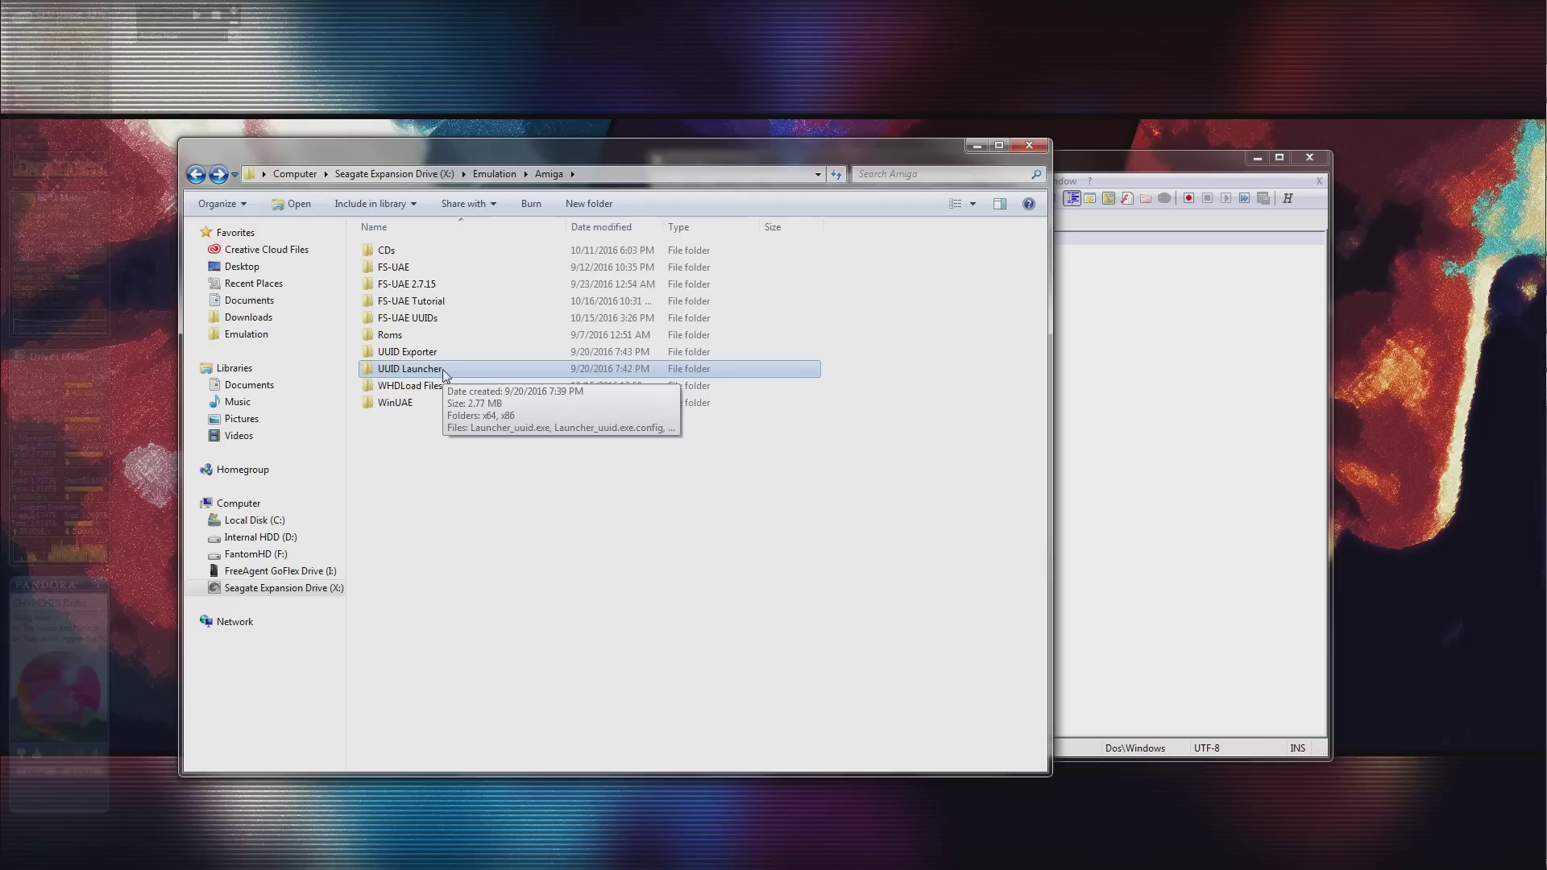
Open Launcher_uuid.exe.config from the UUID Launcher folder in Notepad++, examine its launcher_sqlite, settings_ini and launcher_exe paths, and close it.
left_click(442, 370)
left_click(458, 436)
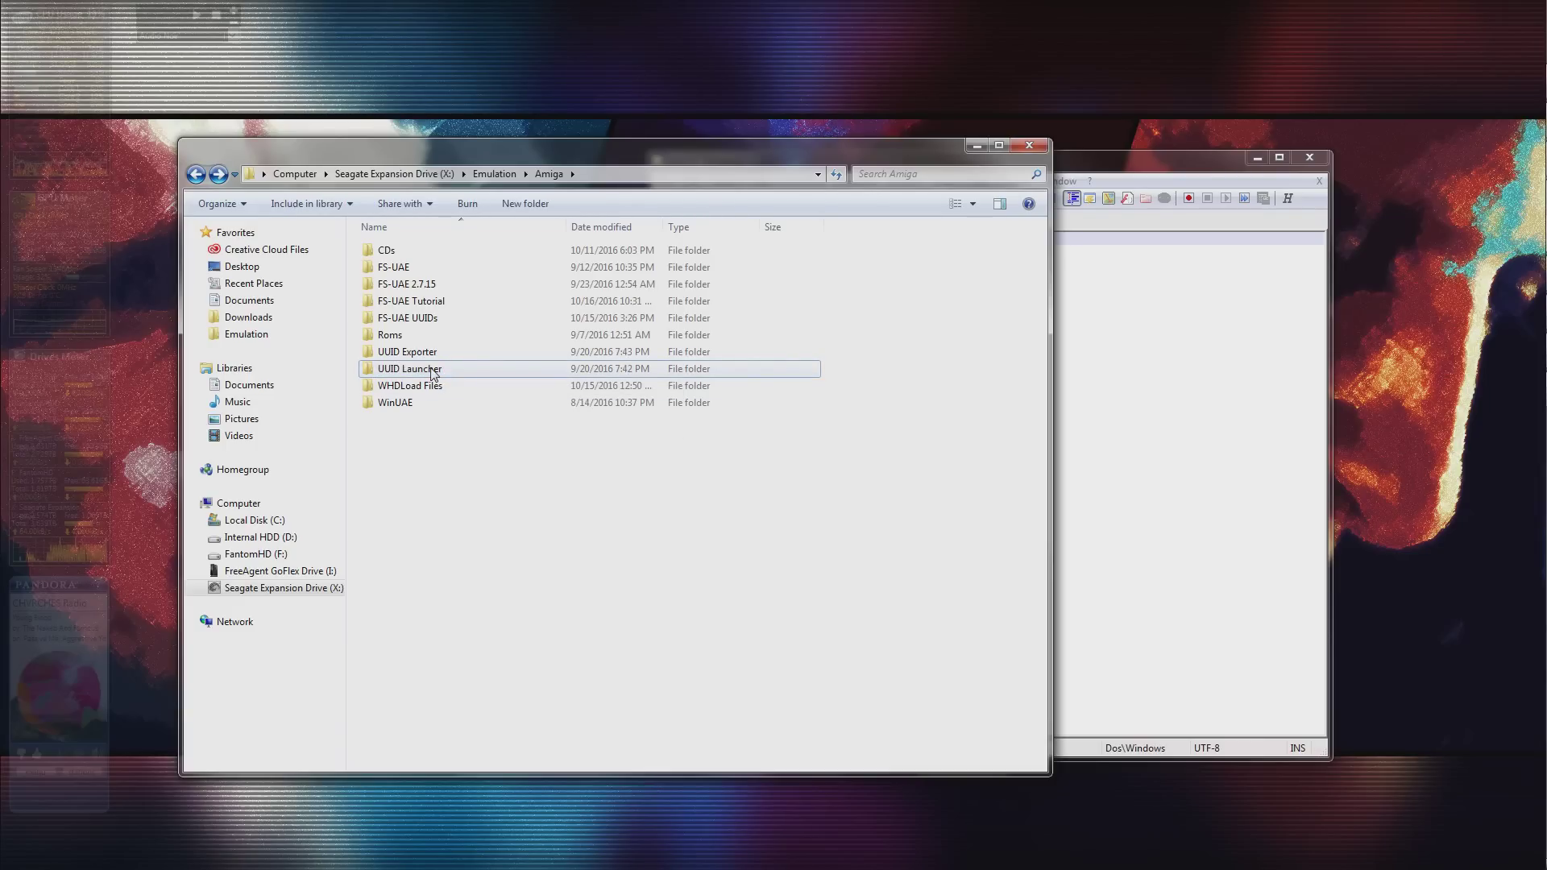
double_click(433, 371)
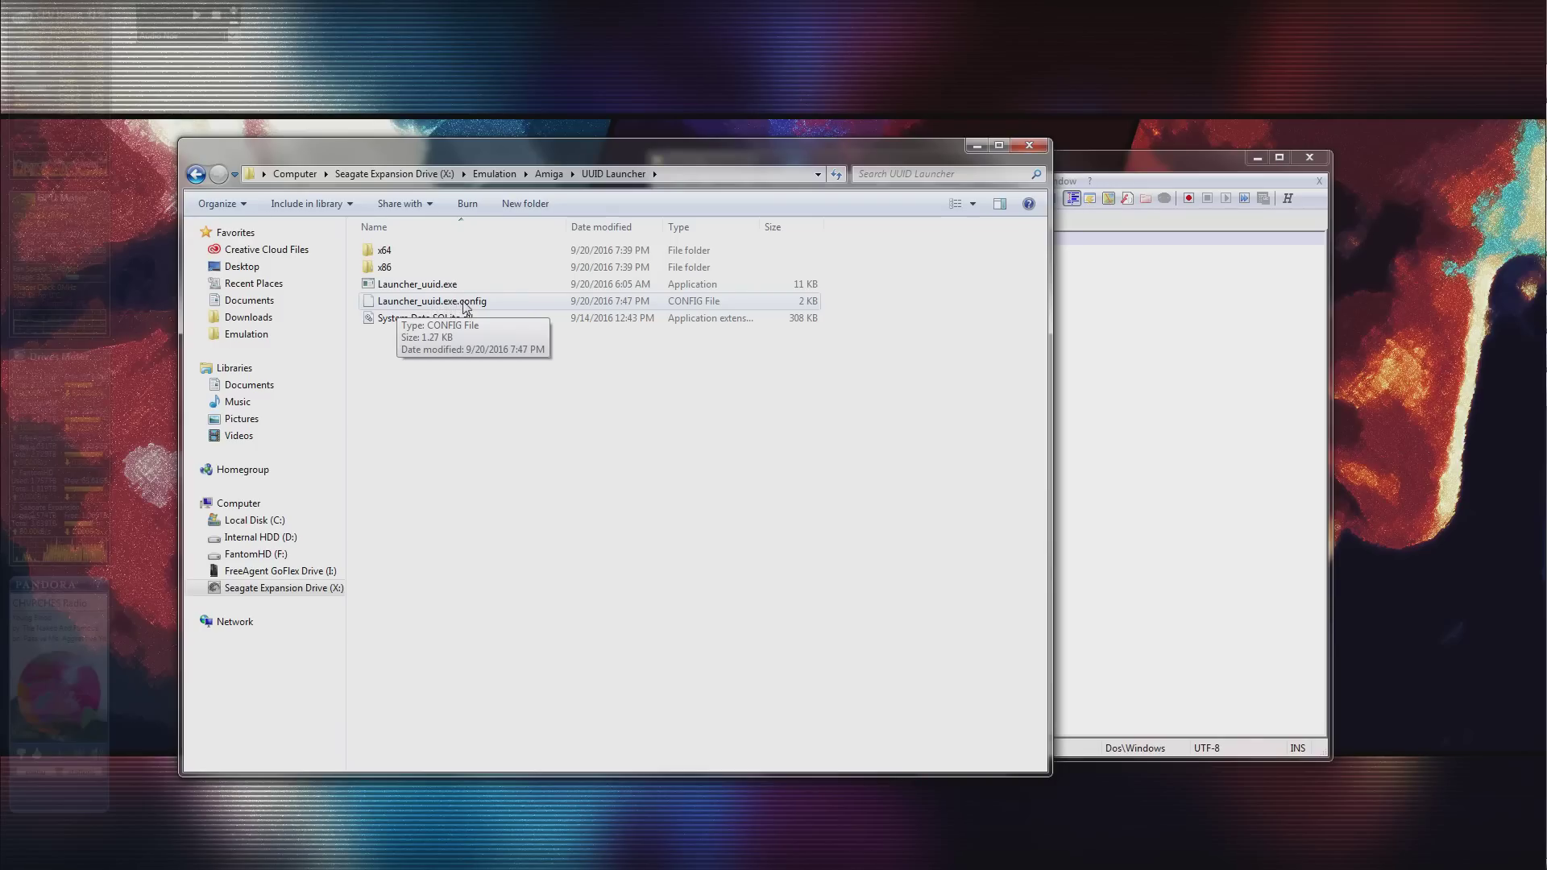
left_click_drag(413, 304, 1176, 364)
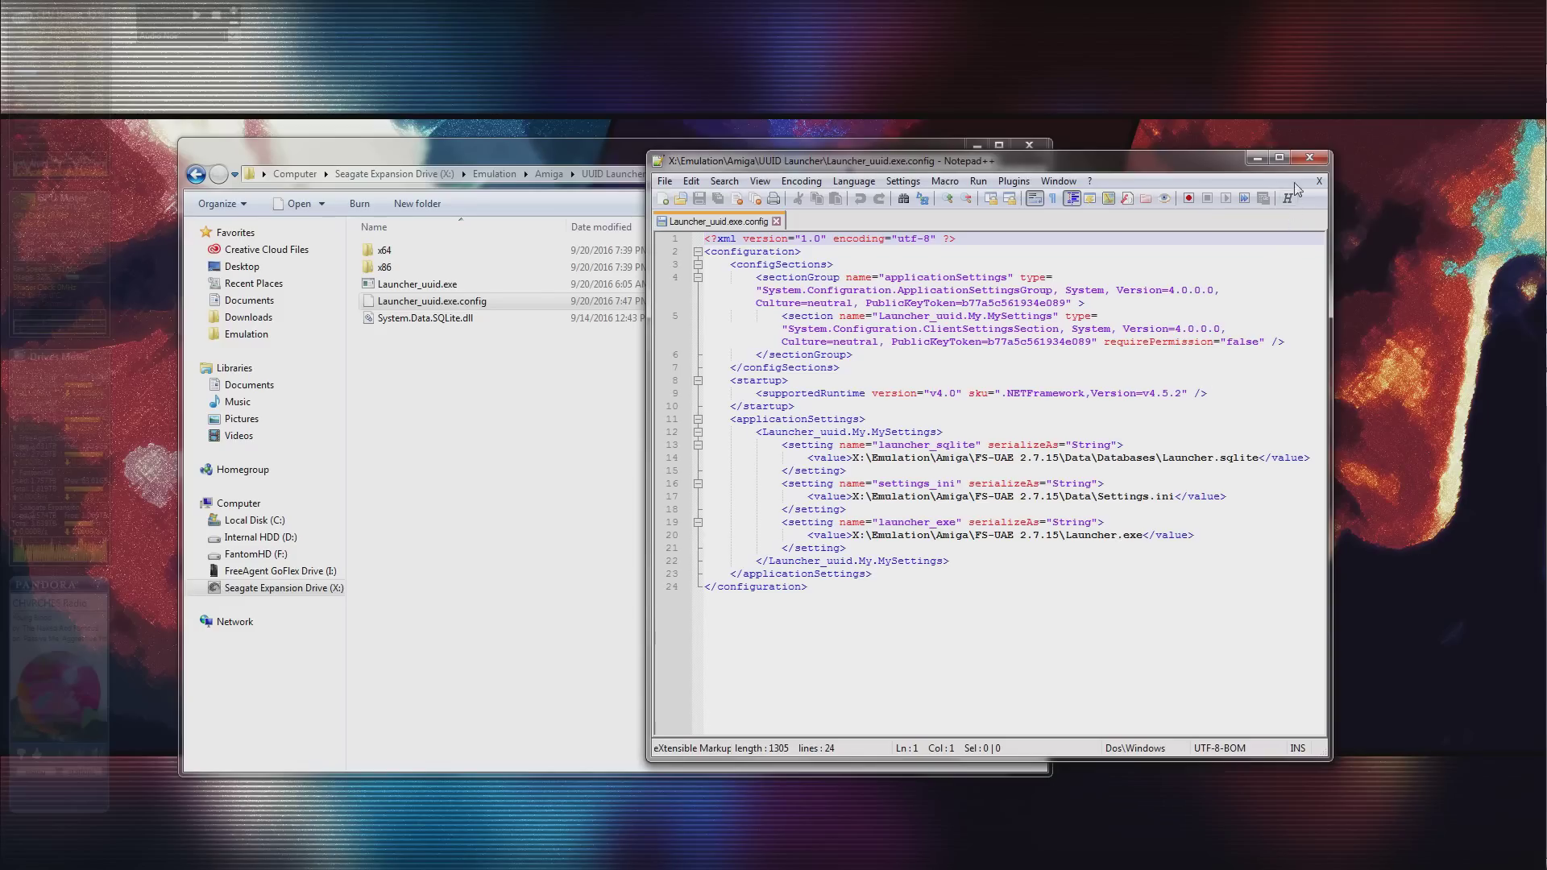
left_click(1307, 157)
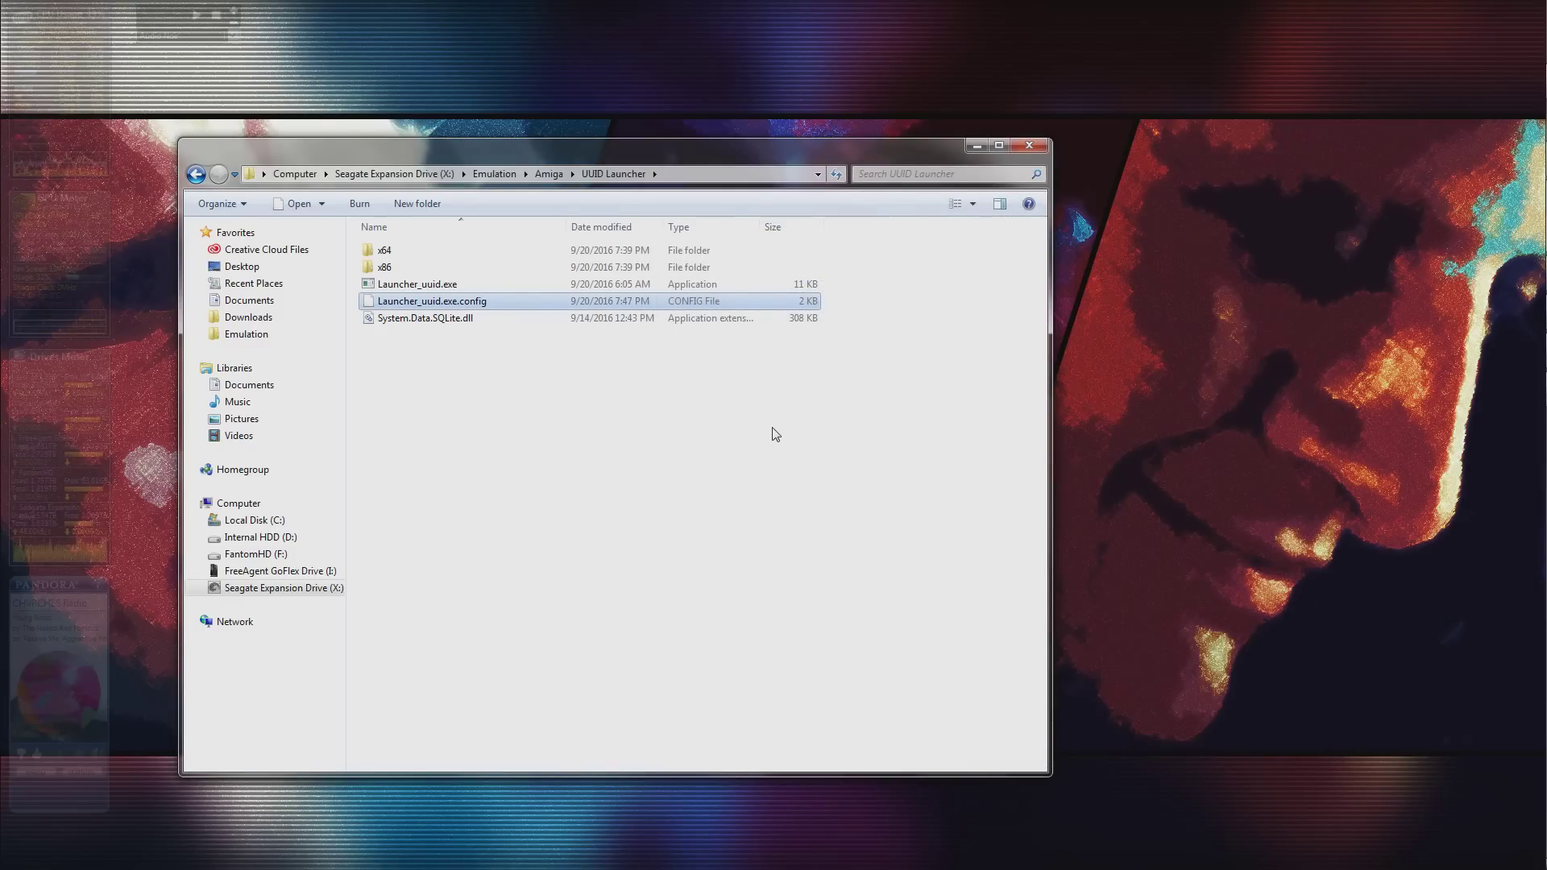
left_click(782, 452)
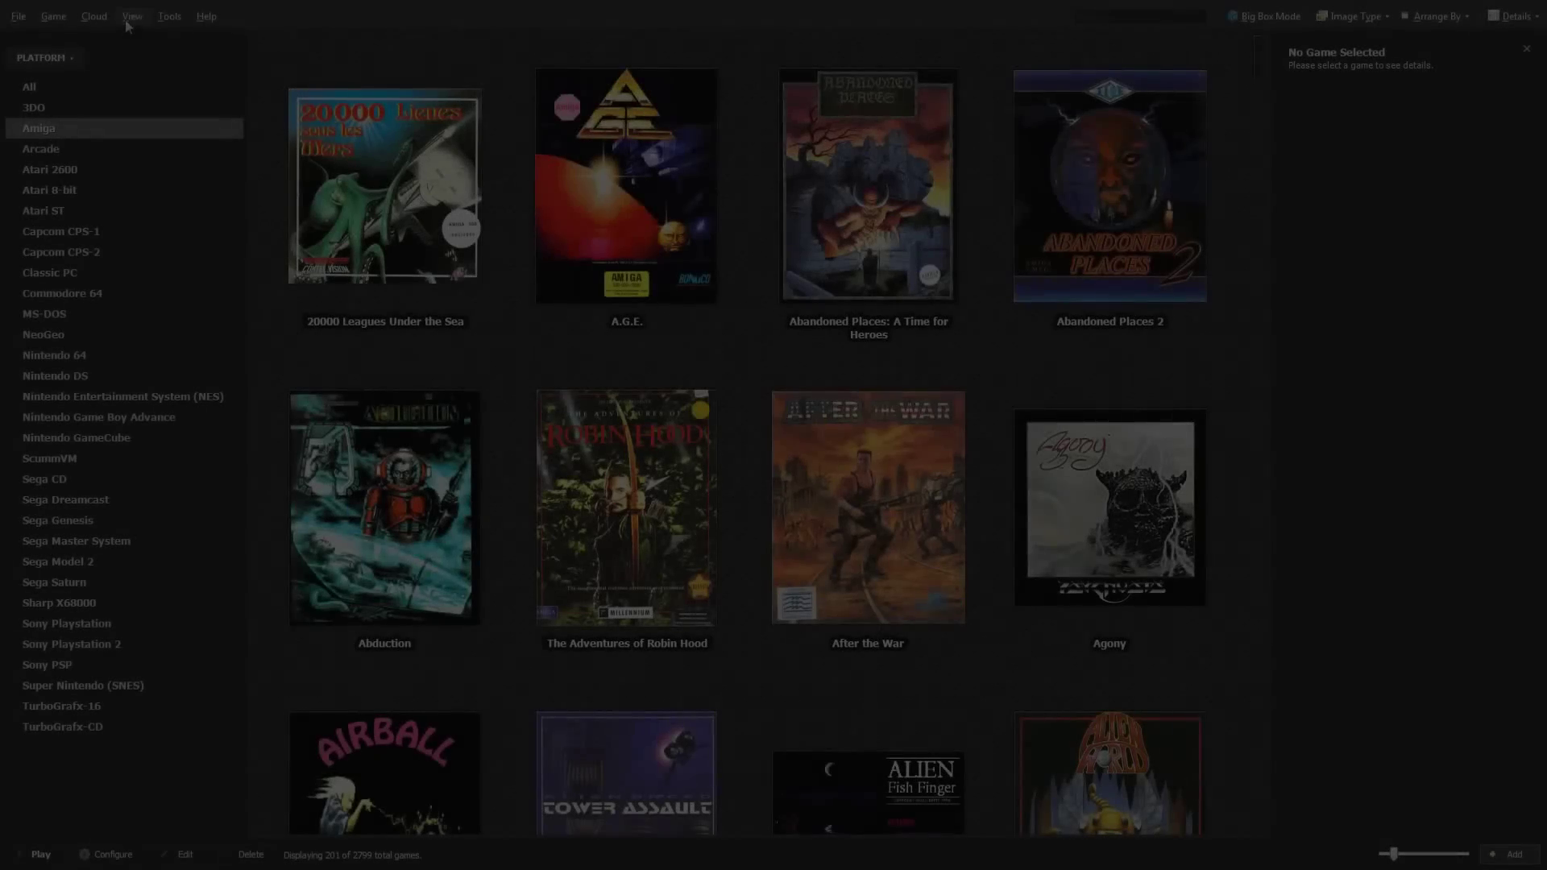
In LaunchBox, bring up the list of emulators and open the FS-UAE UUID entry.
left_click(171, 17)
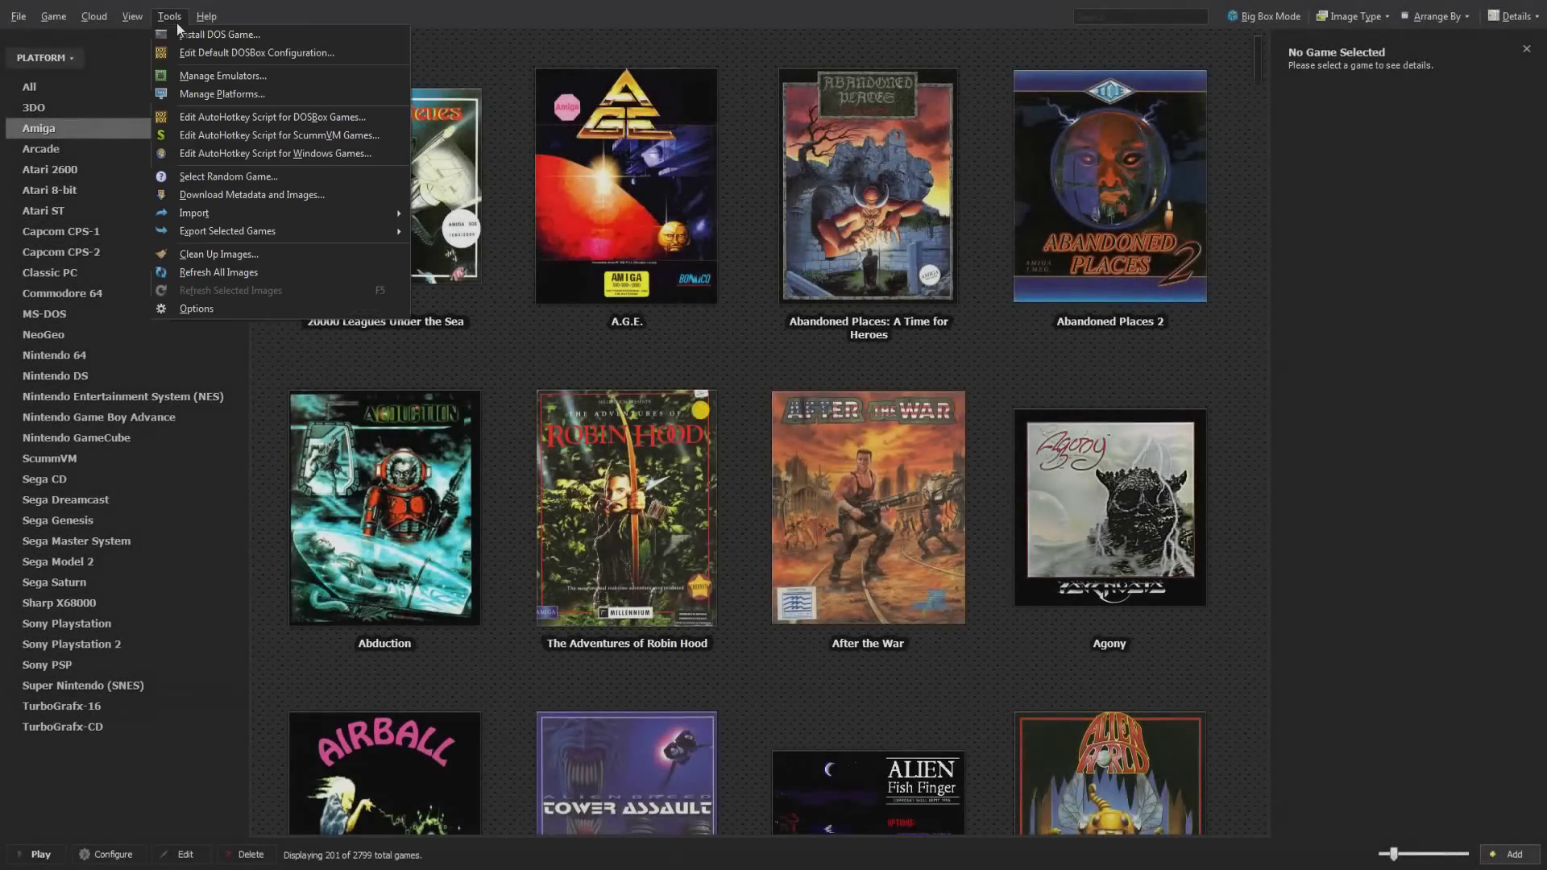
left_click(187, 75)
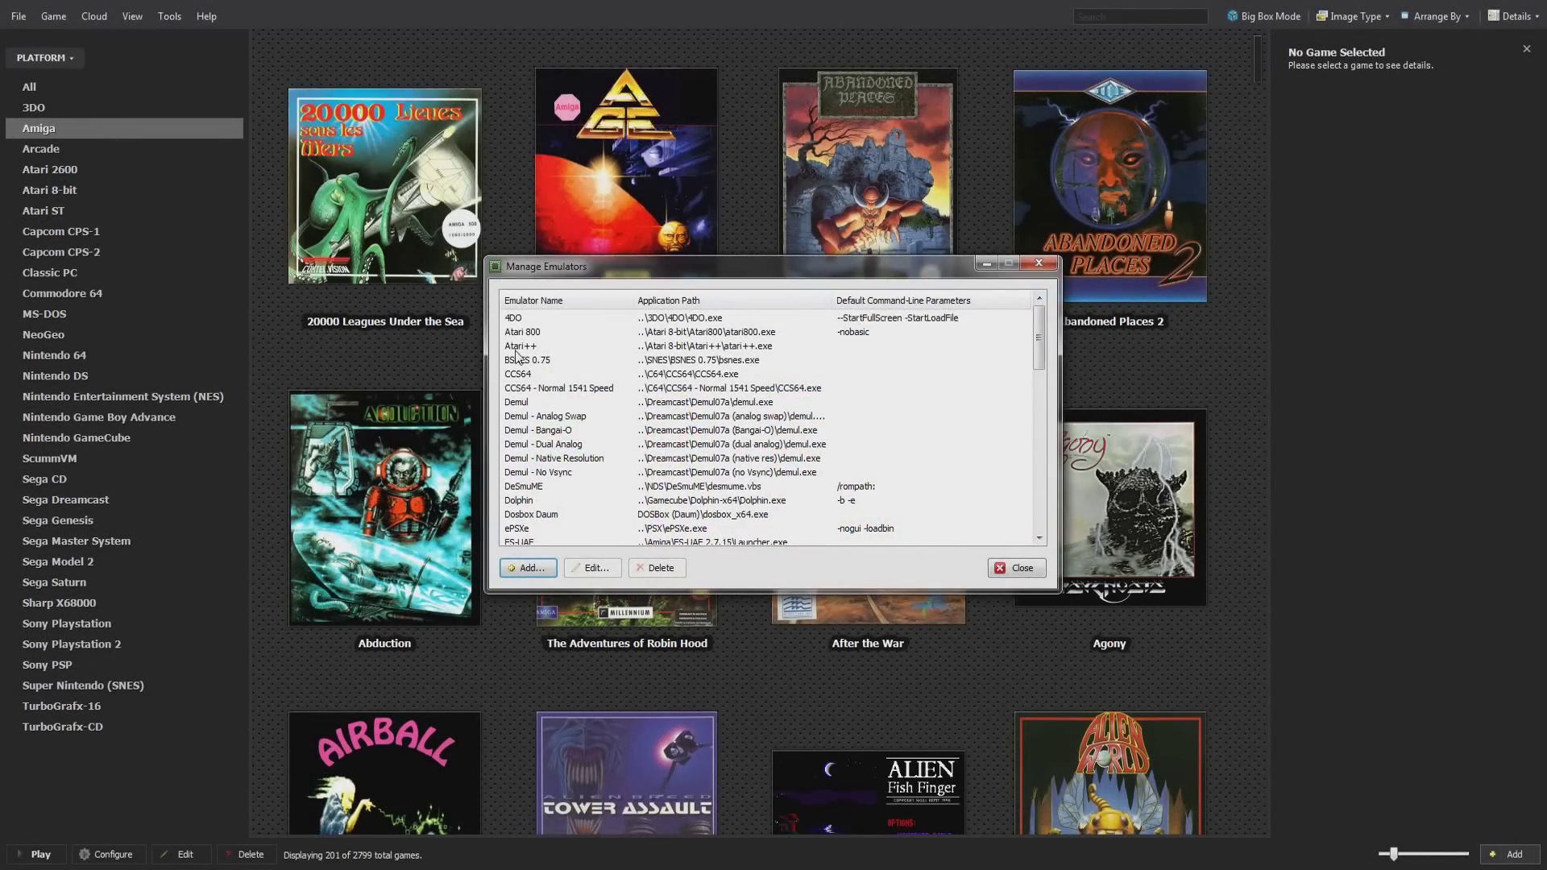
scroll(568, 481, "down", 2)
double_click(538, 501)
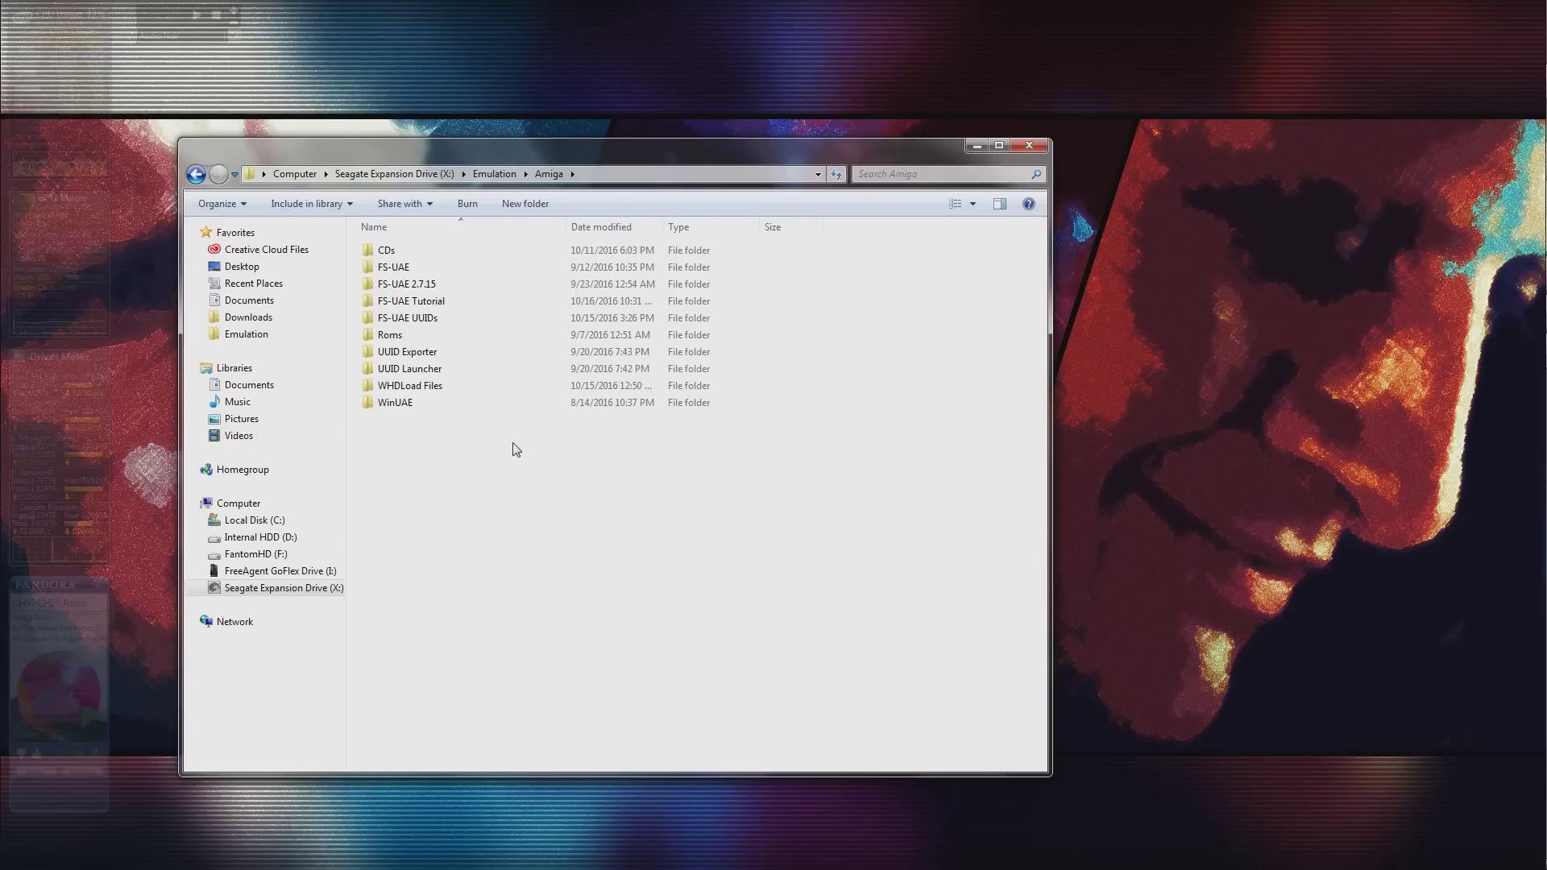
Run FSUAE_Export.exe from the UUID Exporter folder and move its window clear of the file list.
double_click(470, 355)
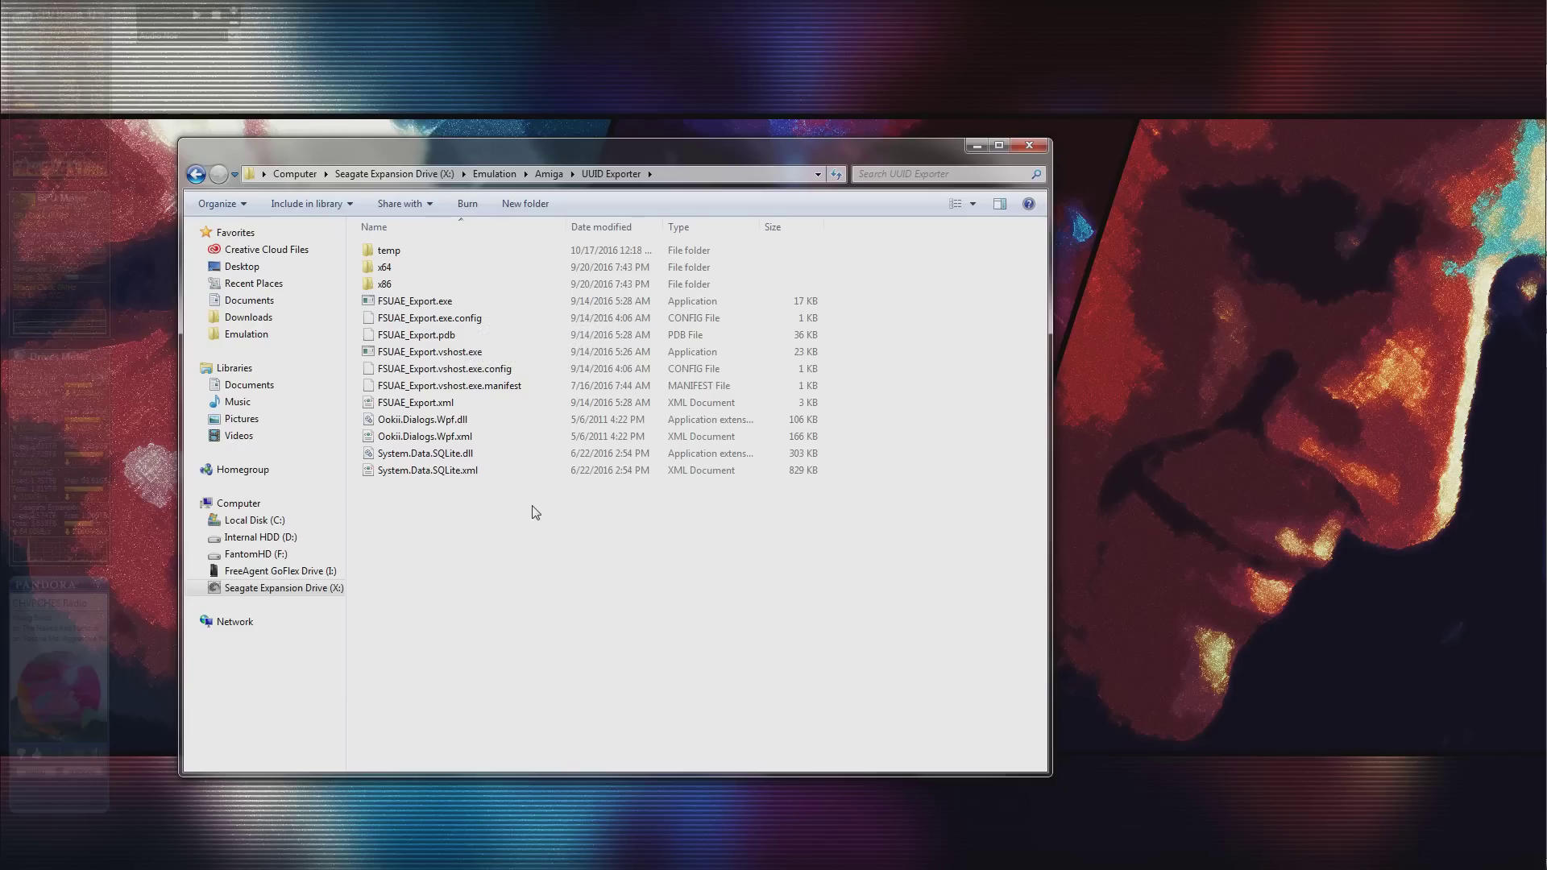
left_click(529, 312)
double_click(529, 311)
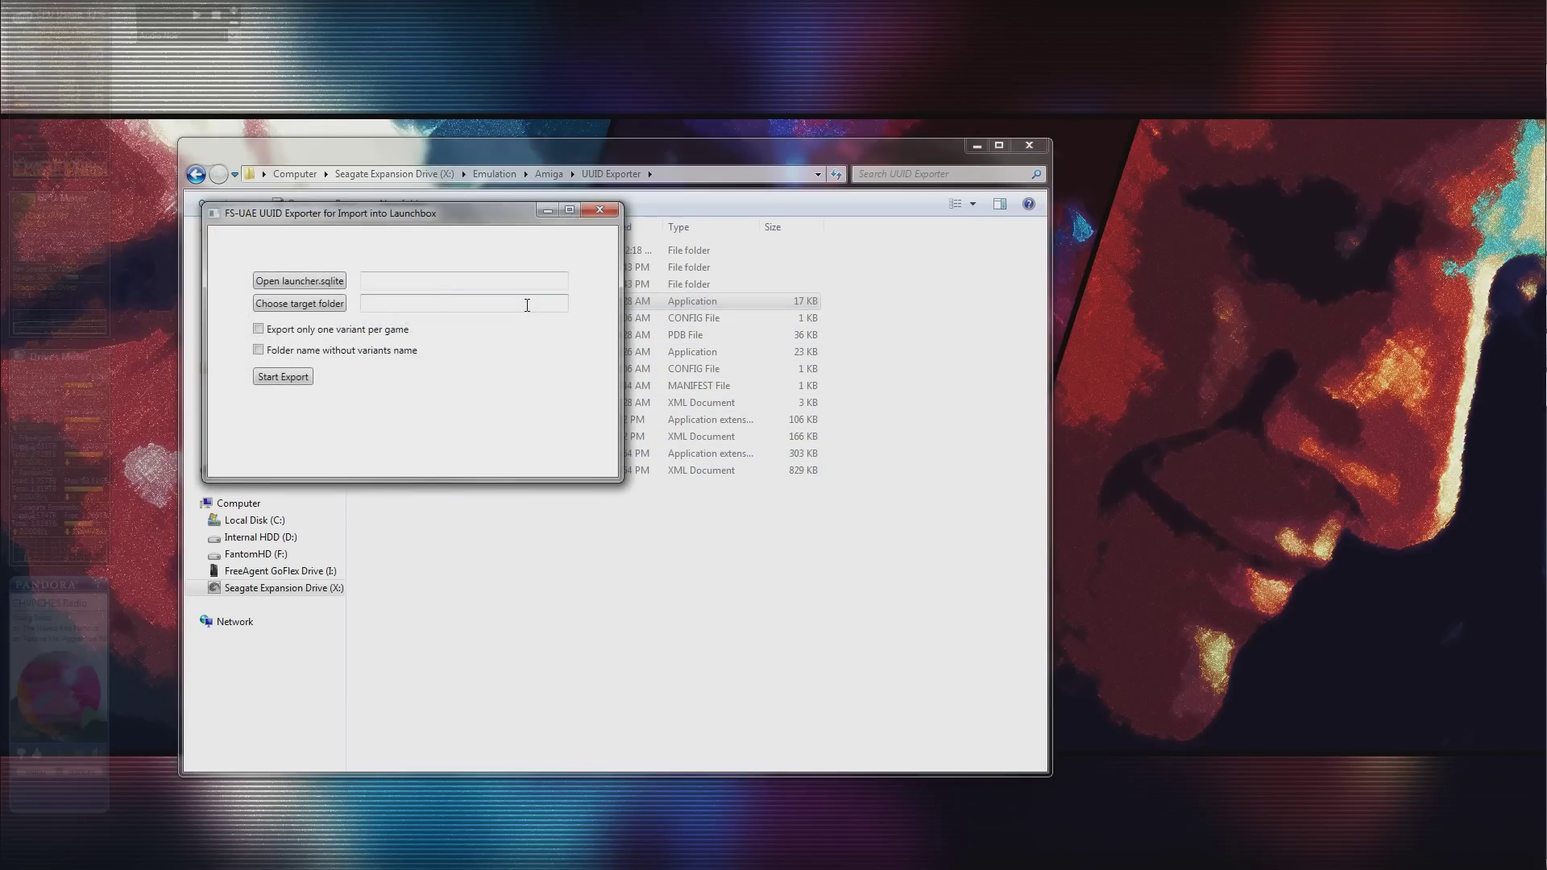
left_click_drag(425, 215, 742, 469)
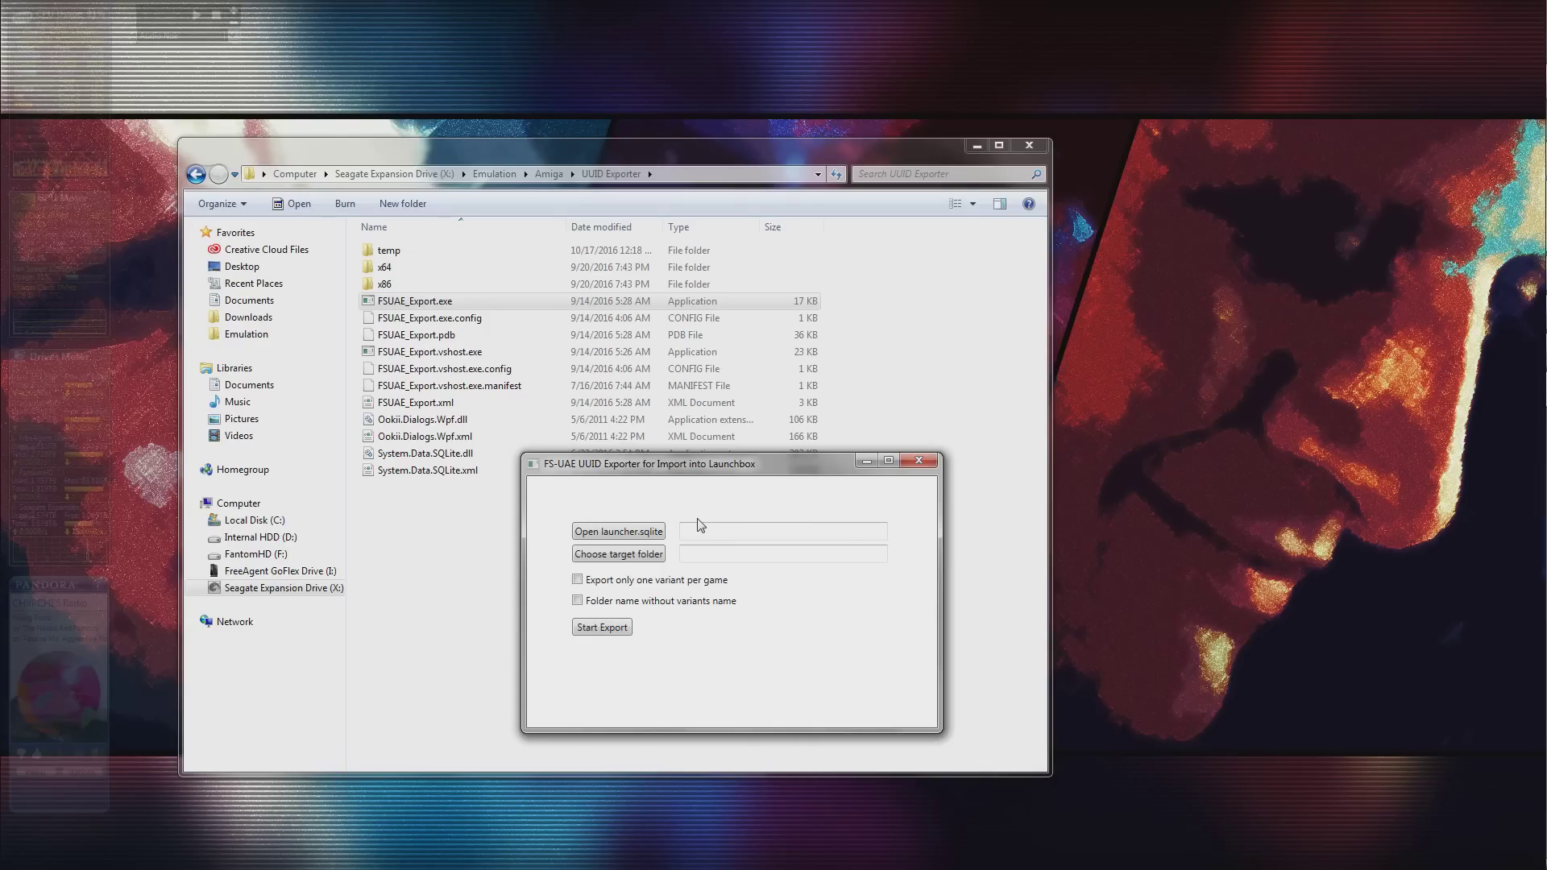
Load Launcher.sqlite from the FS-UAE 2.7.15\Data\Databases folder into the exporter.
left_click(616, 533)
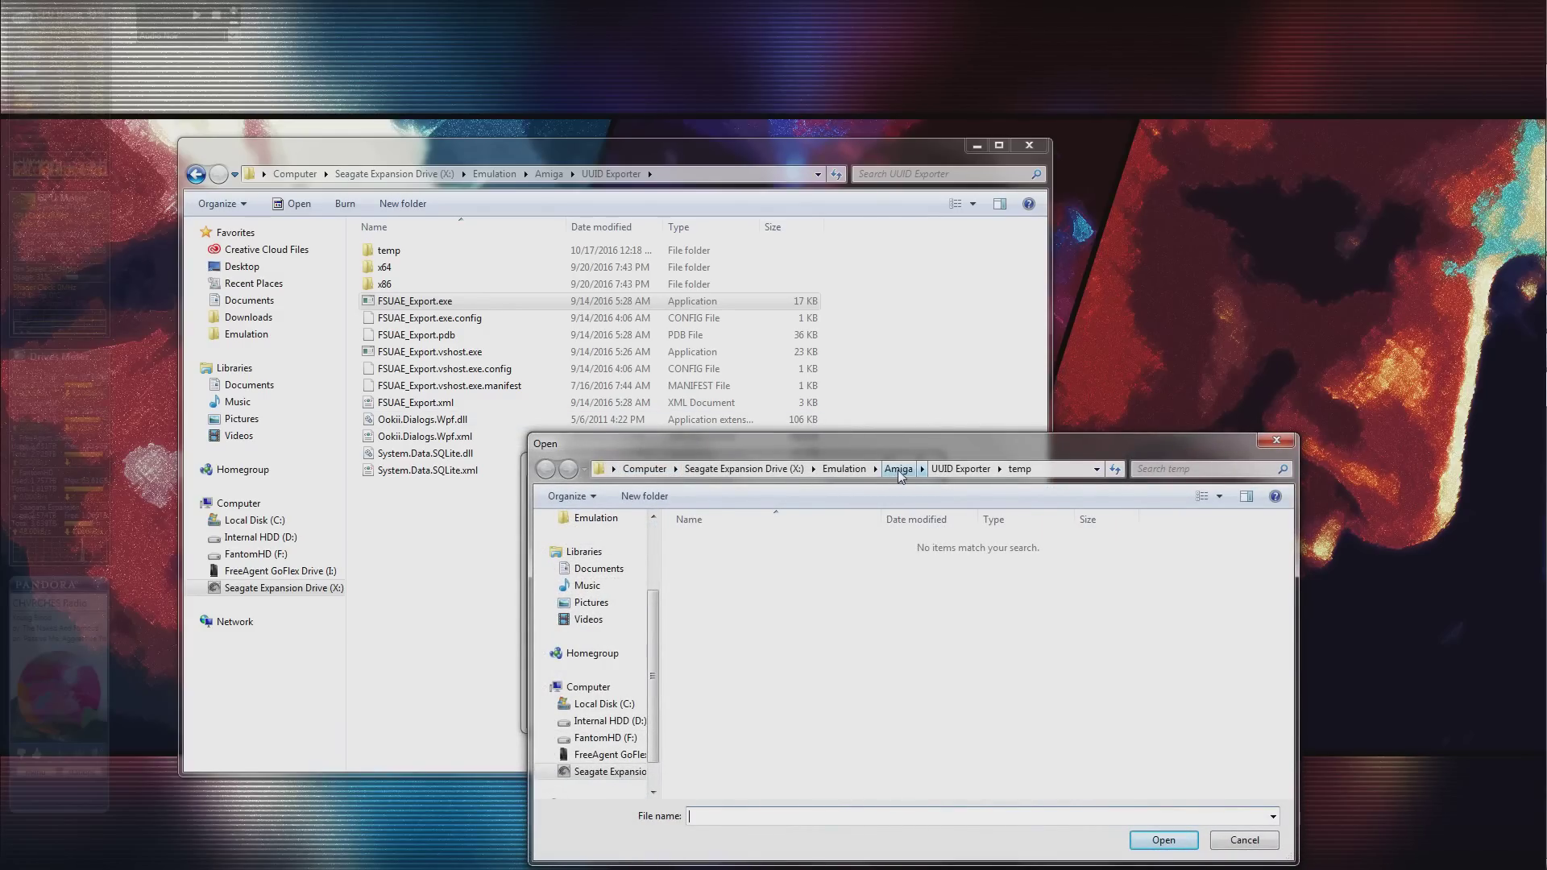
left_click(899, 469)
double_click(741, 576)
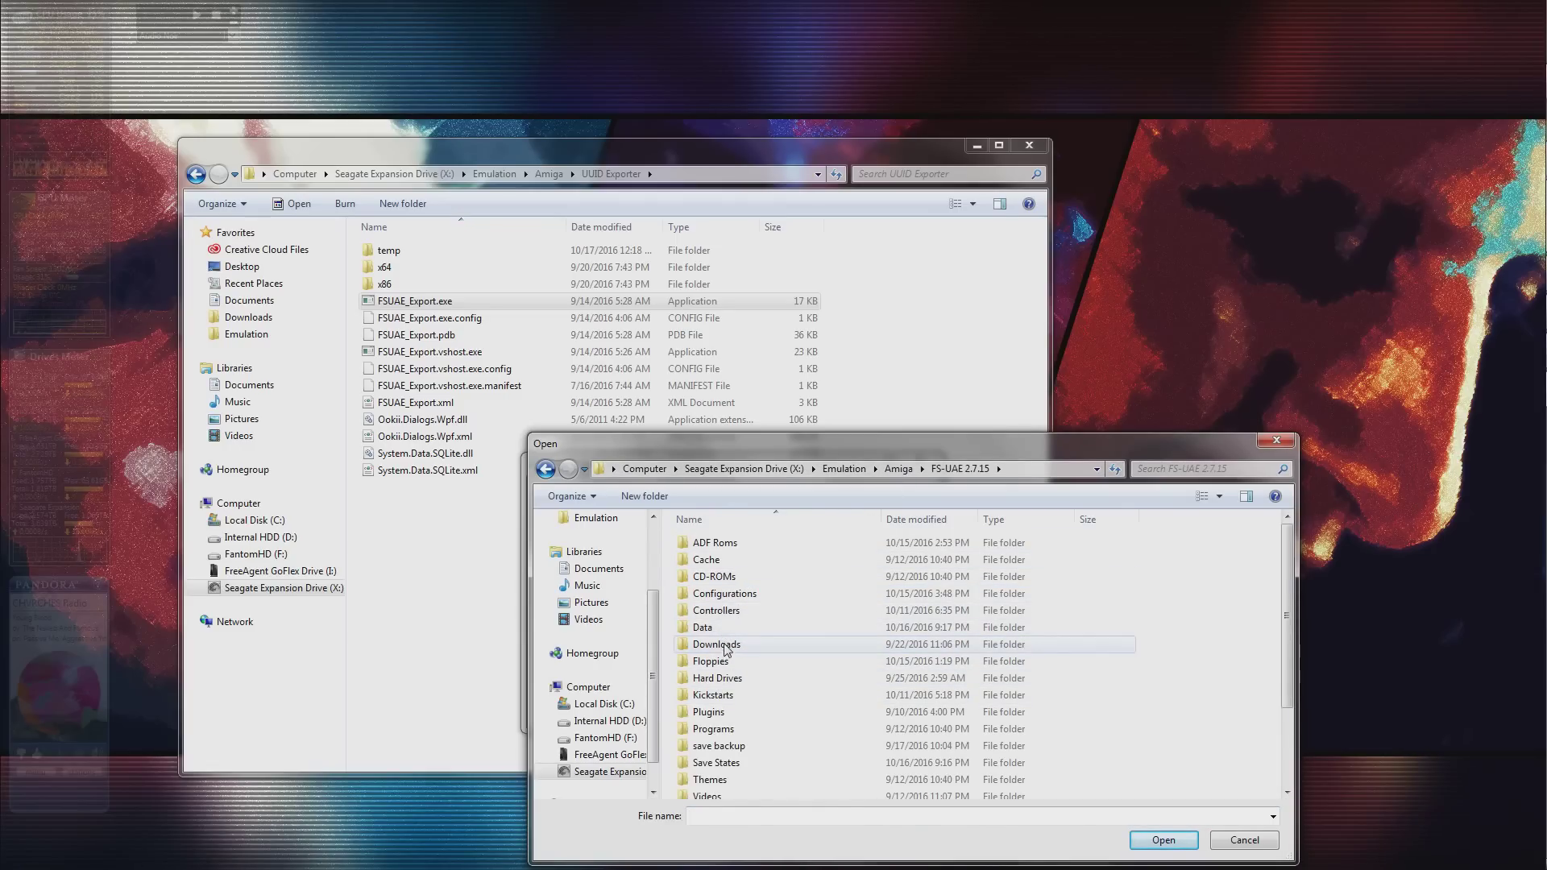
double_click(721, 628)
double_click(727, 545)
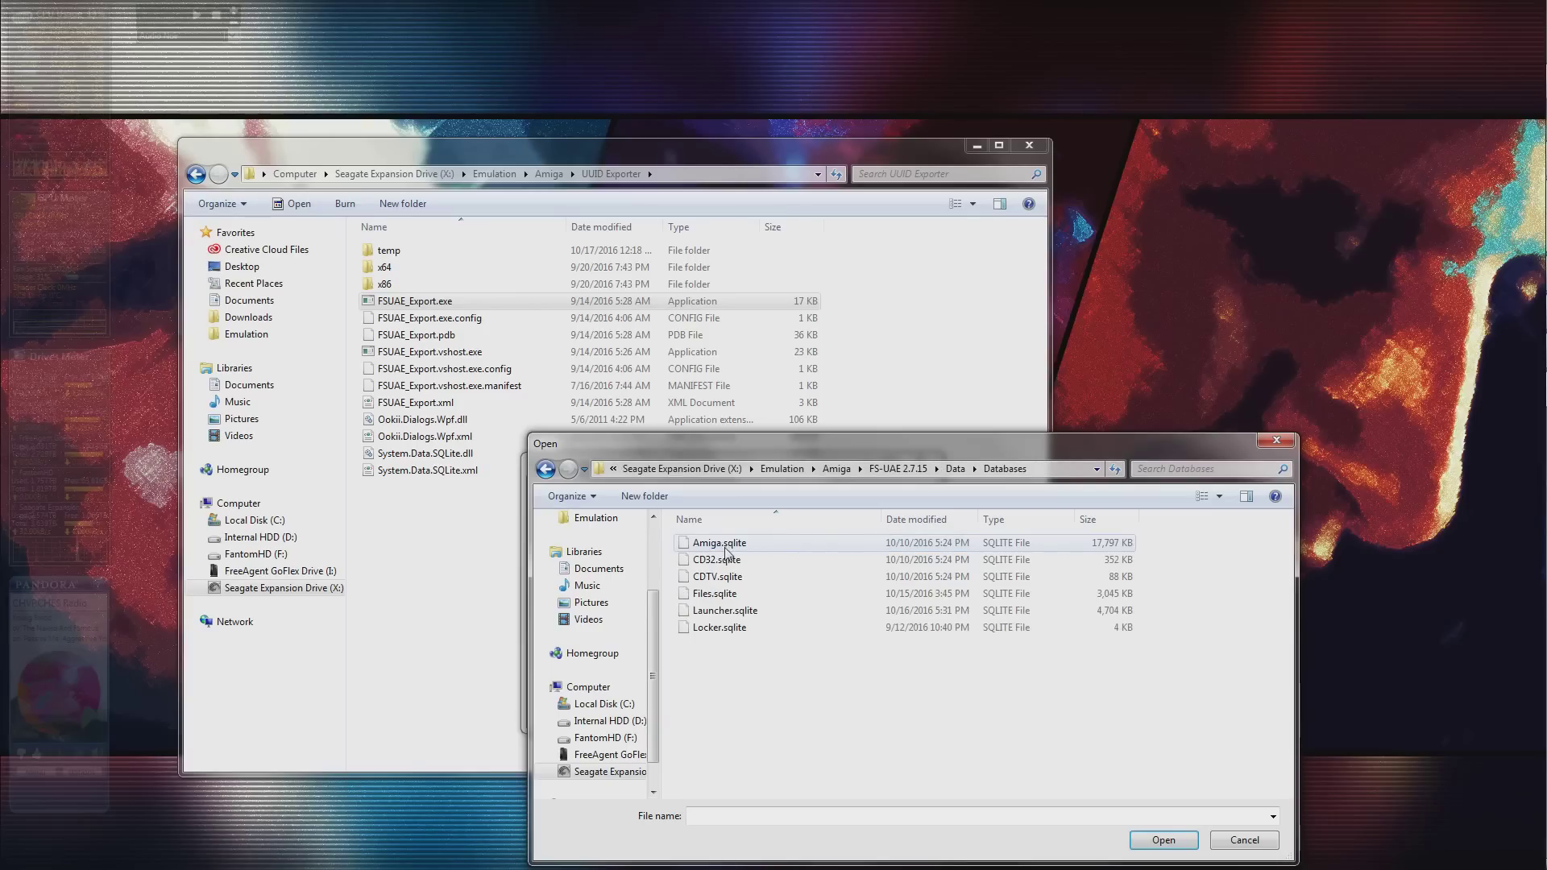
left_click(737, 616)
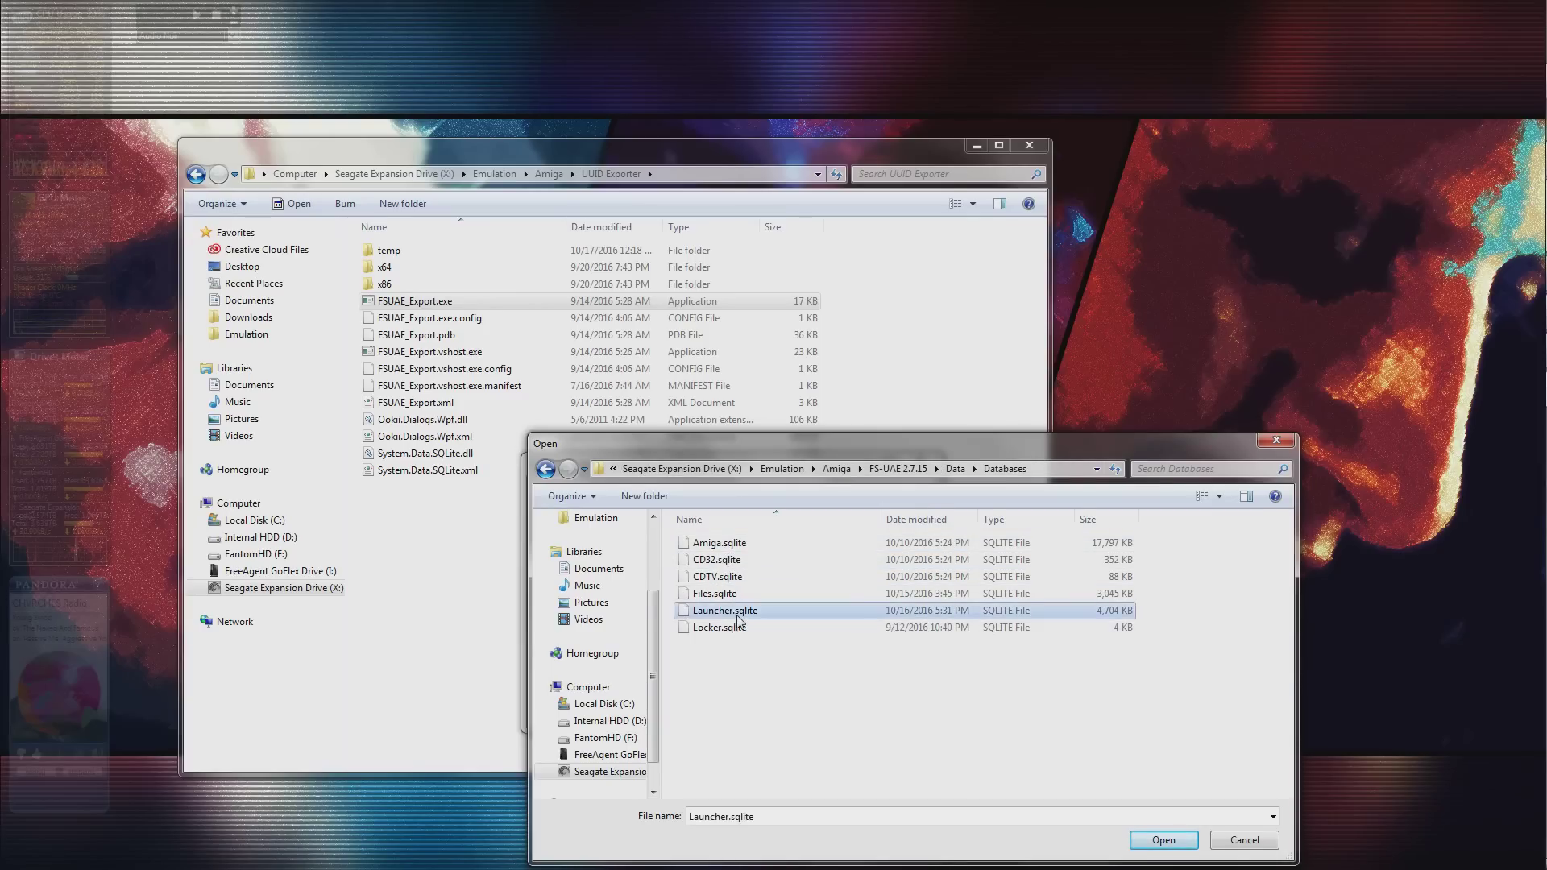
double_click(737, 616)
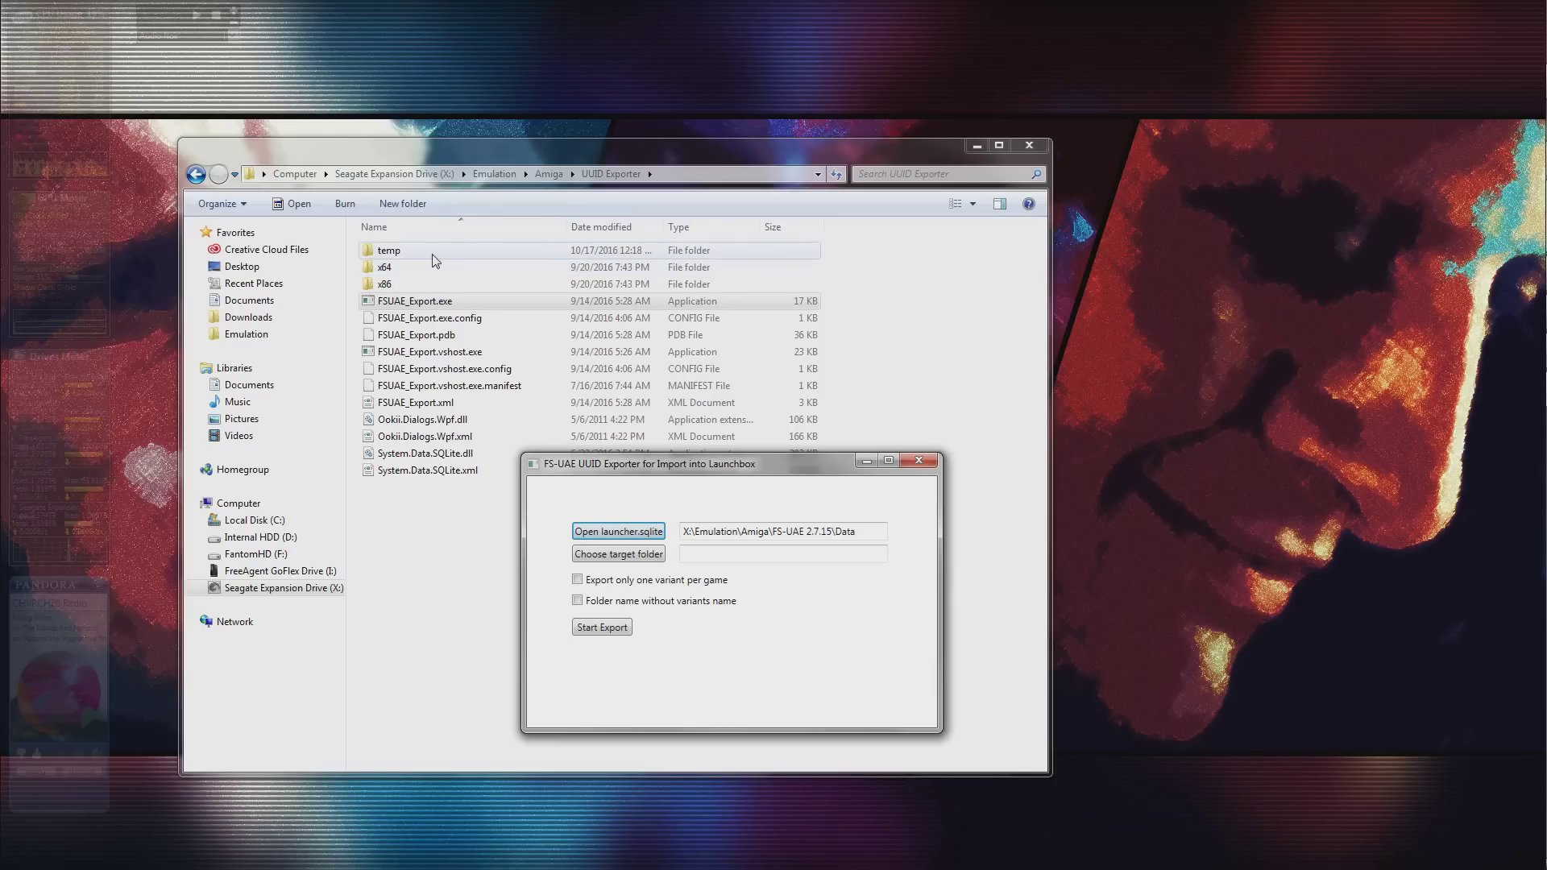
Set the export target to the temp folder inside the UUID Exporter directory.
left_click(625, 554)
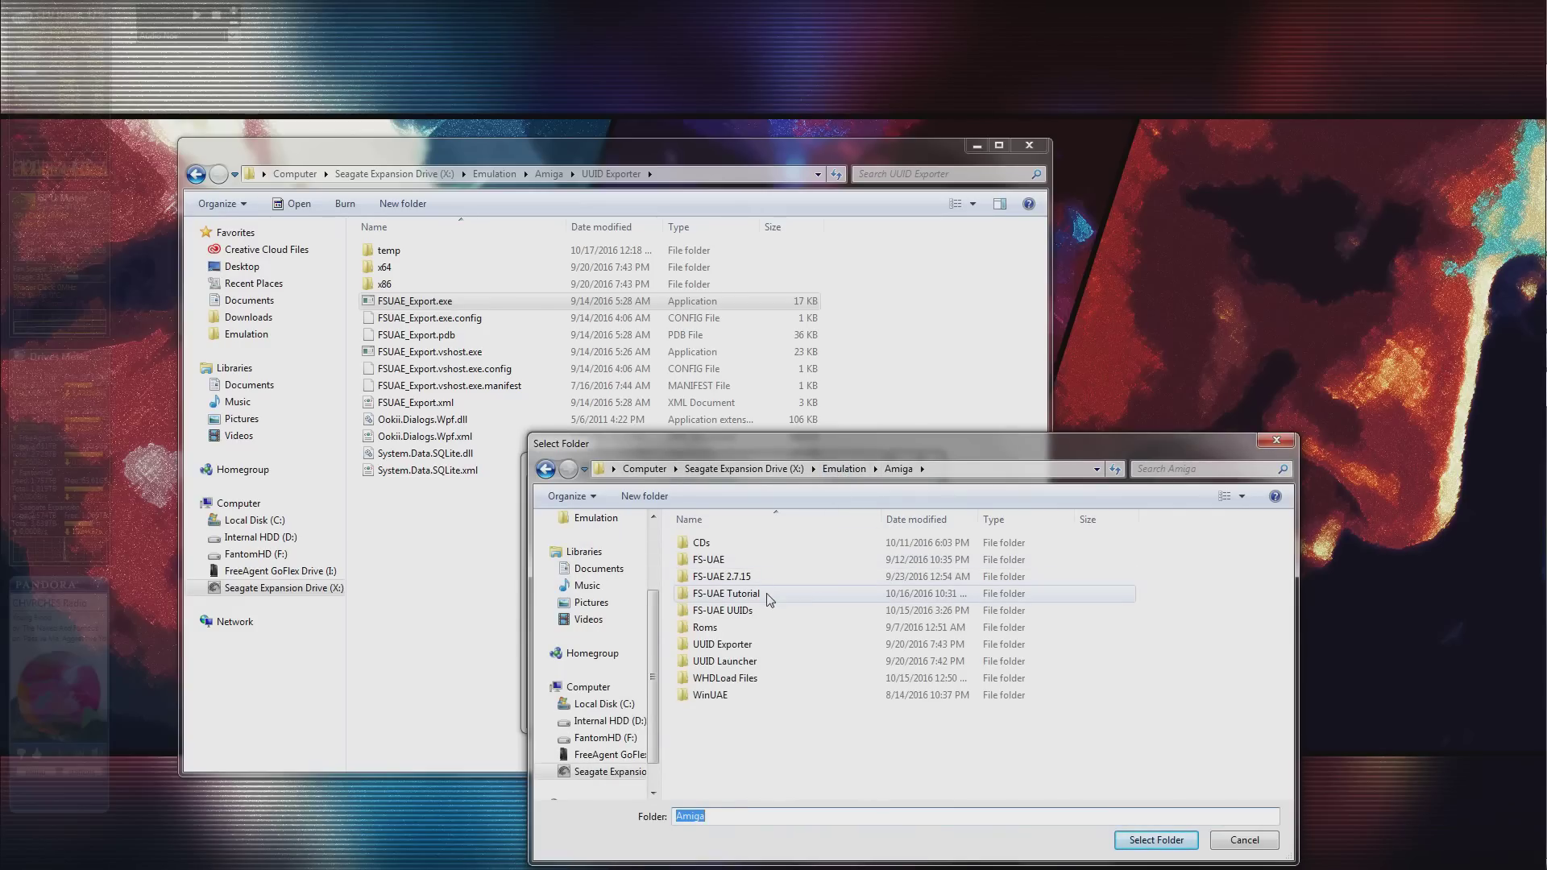
double_click(752, 645)
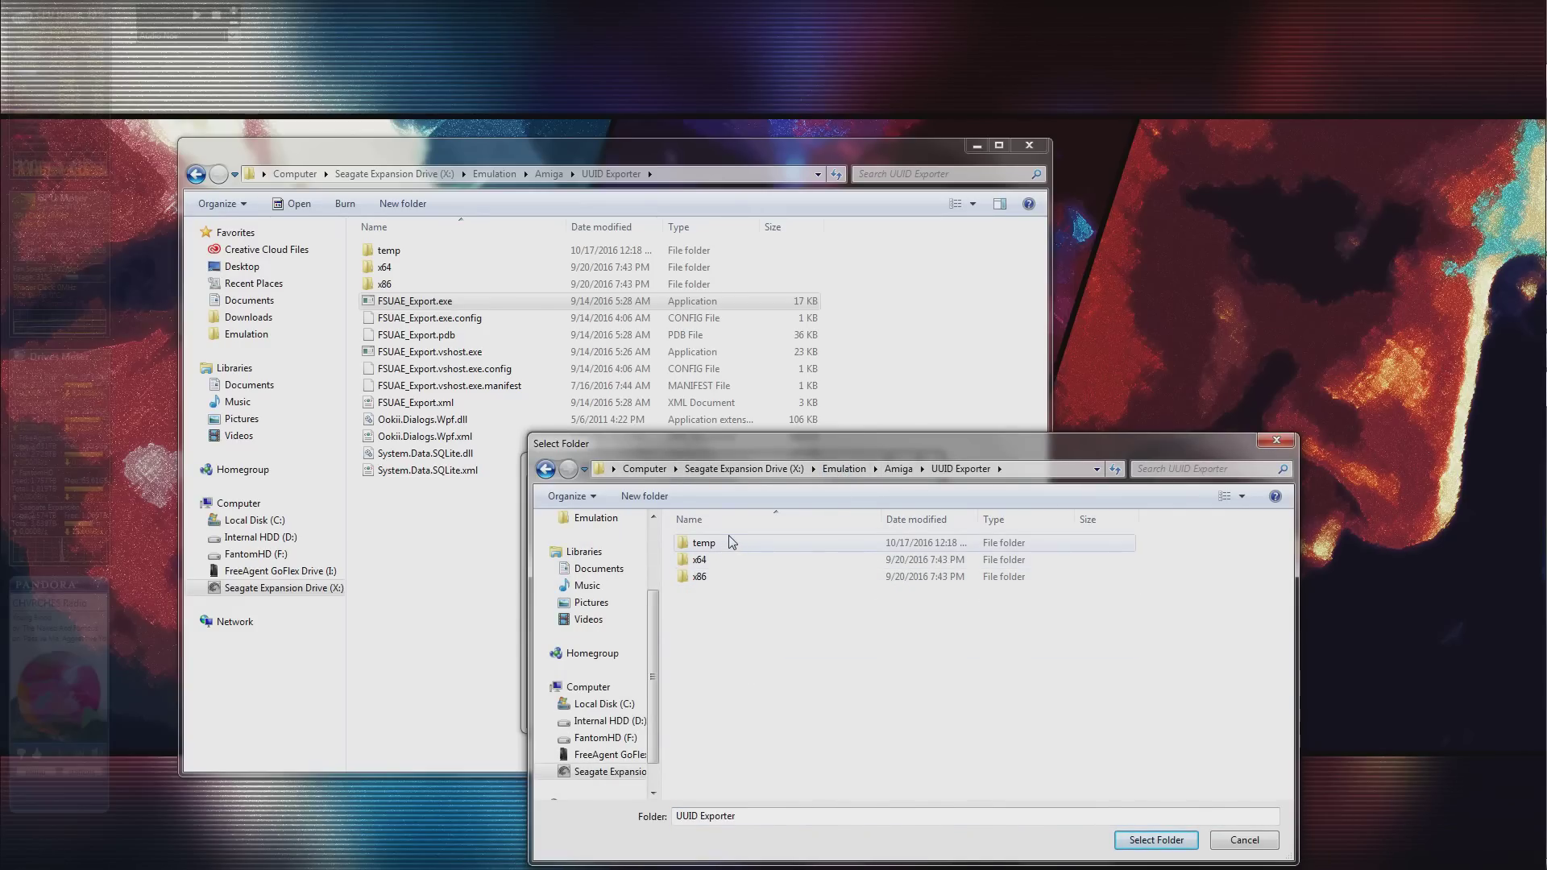
double_click(730, 544)
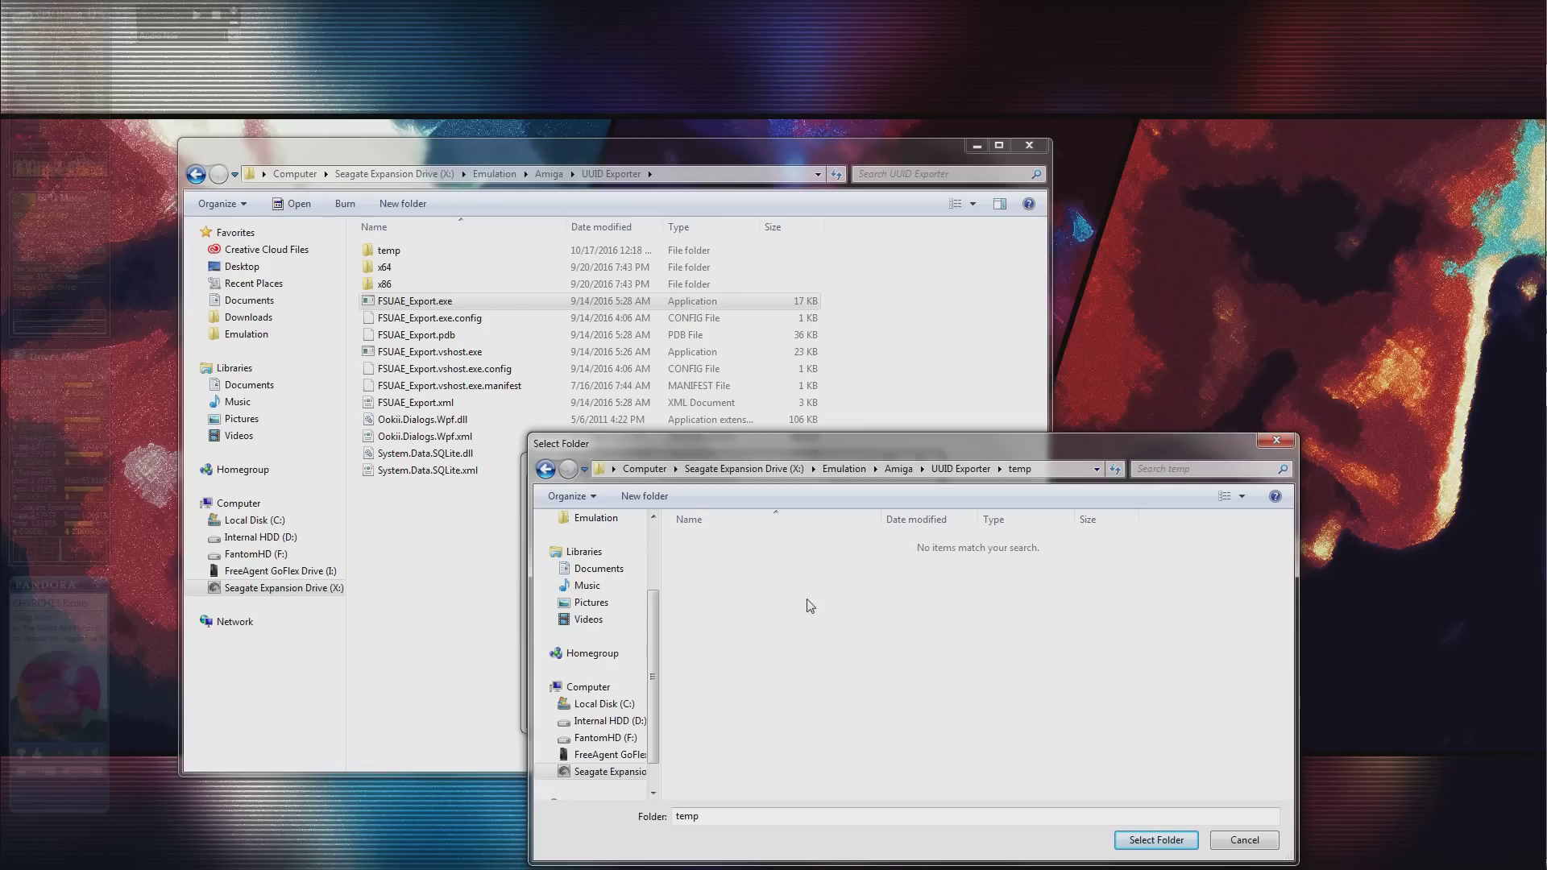
left_click(1141, 841)
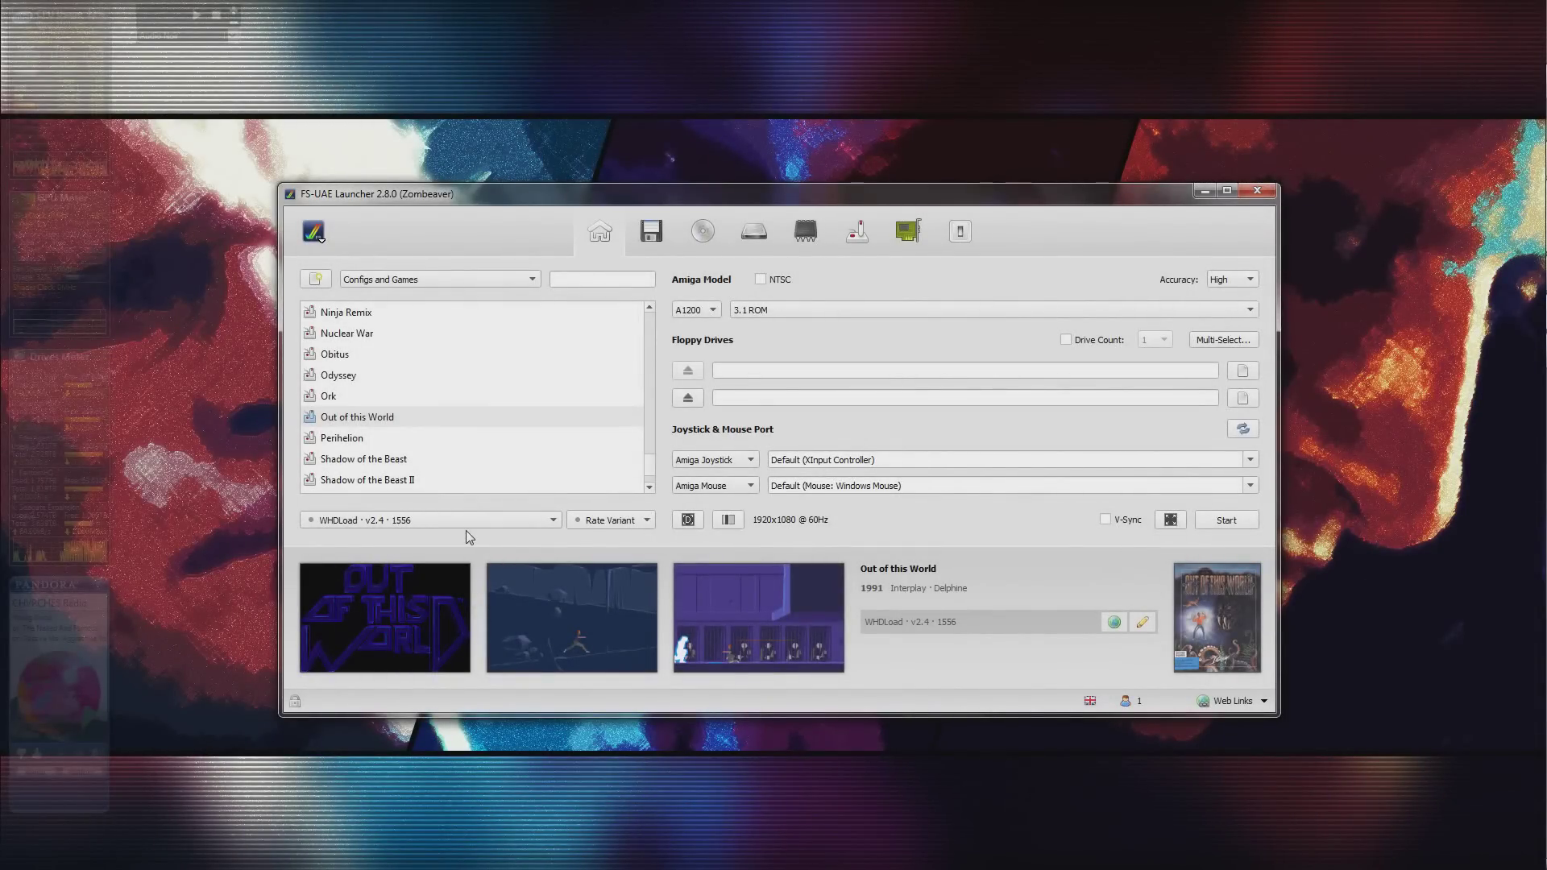
In FS-UAE Launcher, view the available variants of Out of this World without changing the selected WHDLoad variant.
left_click(466, 520)
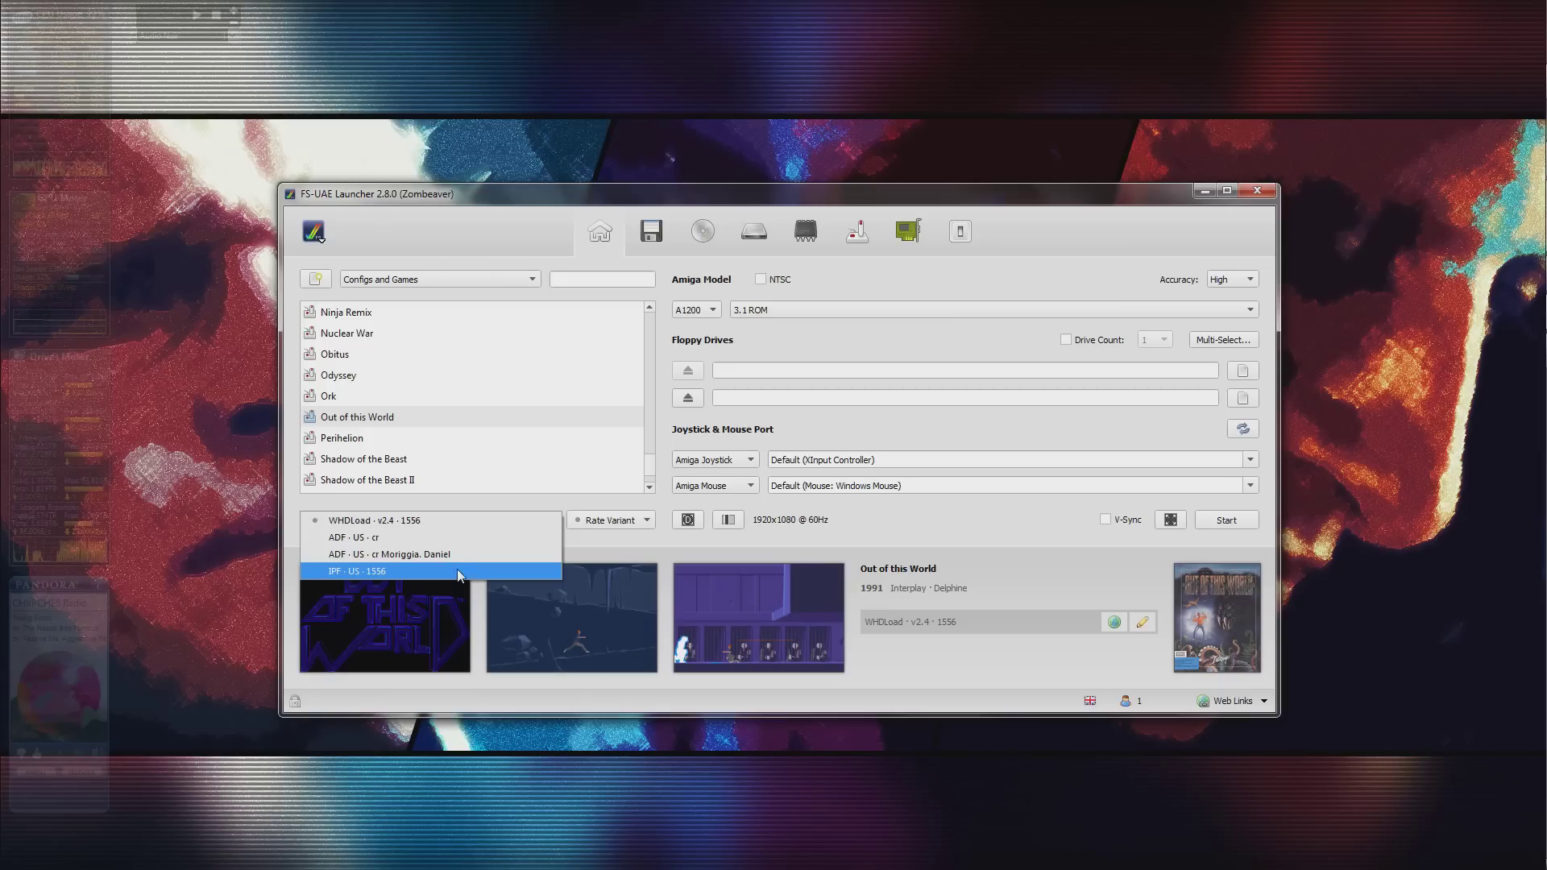
left_click(471, 503)
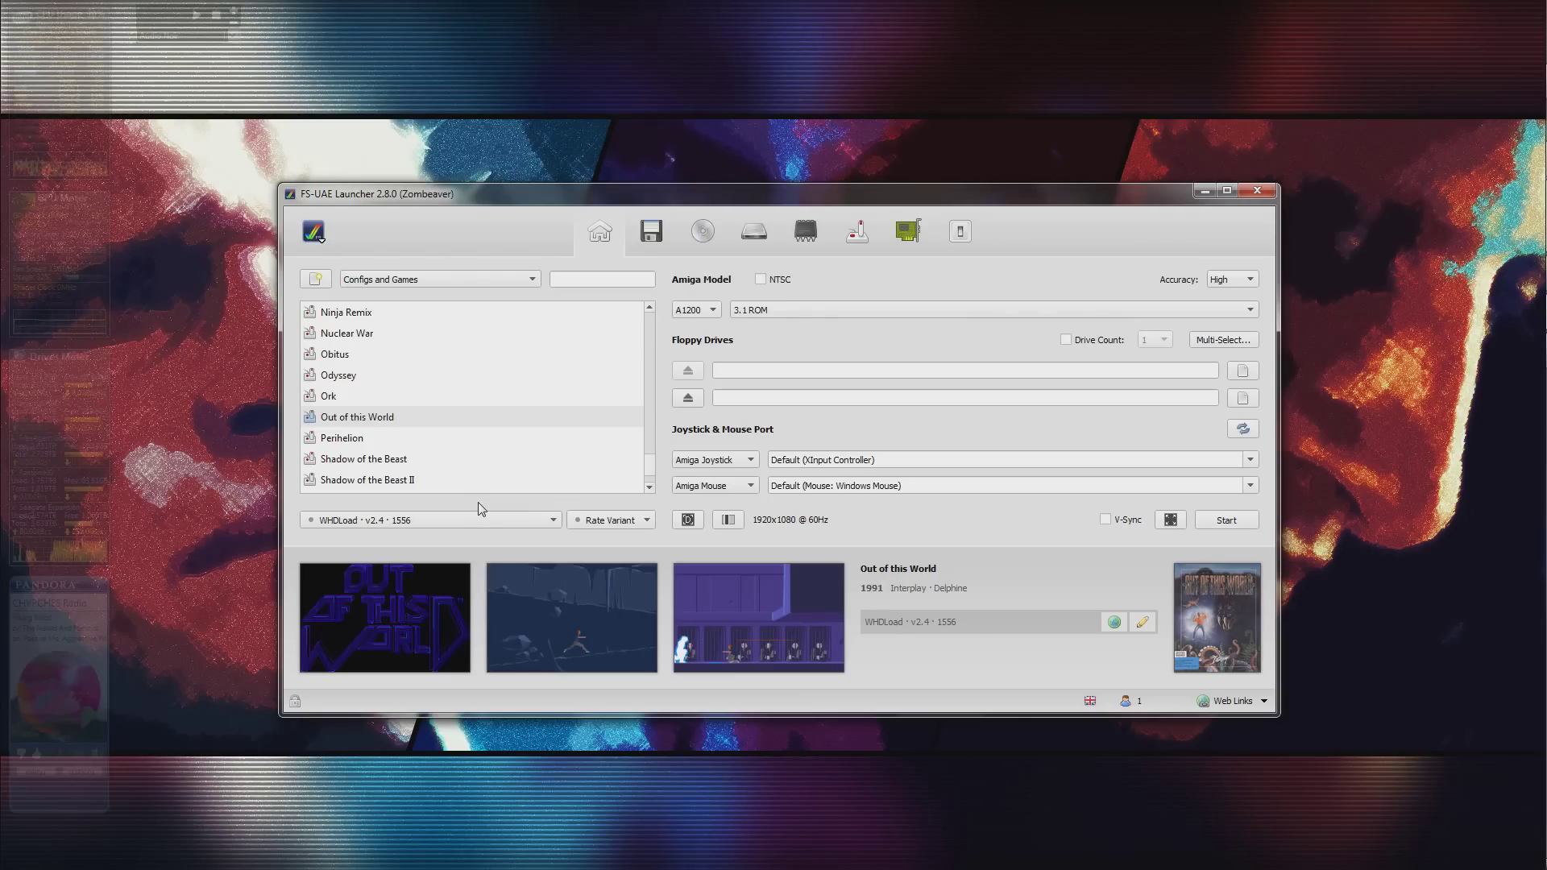
Check the WHDLoad, ADF and IPF variants offered for Out of this World once more, keeping the current one.
left_click(484, 522)
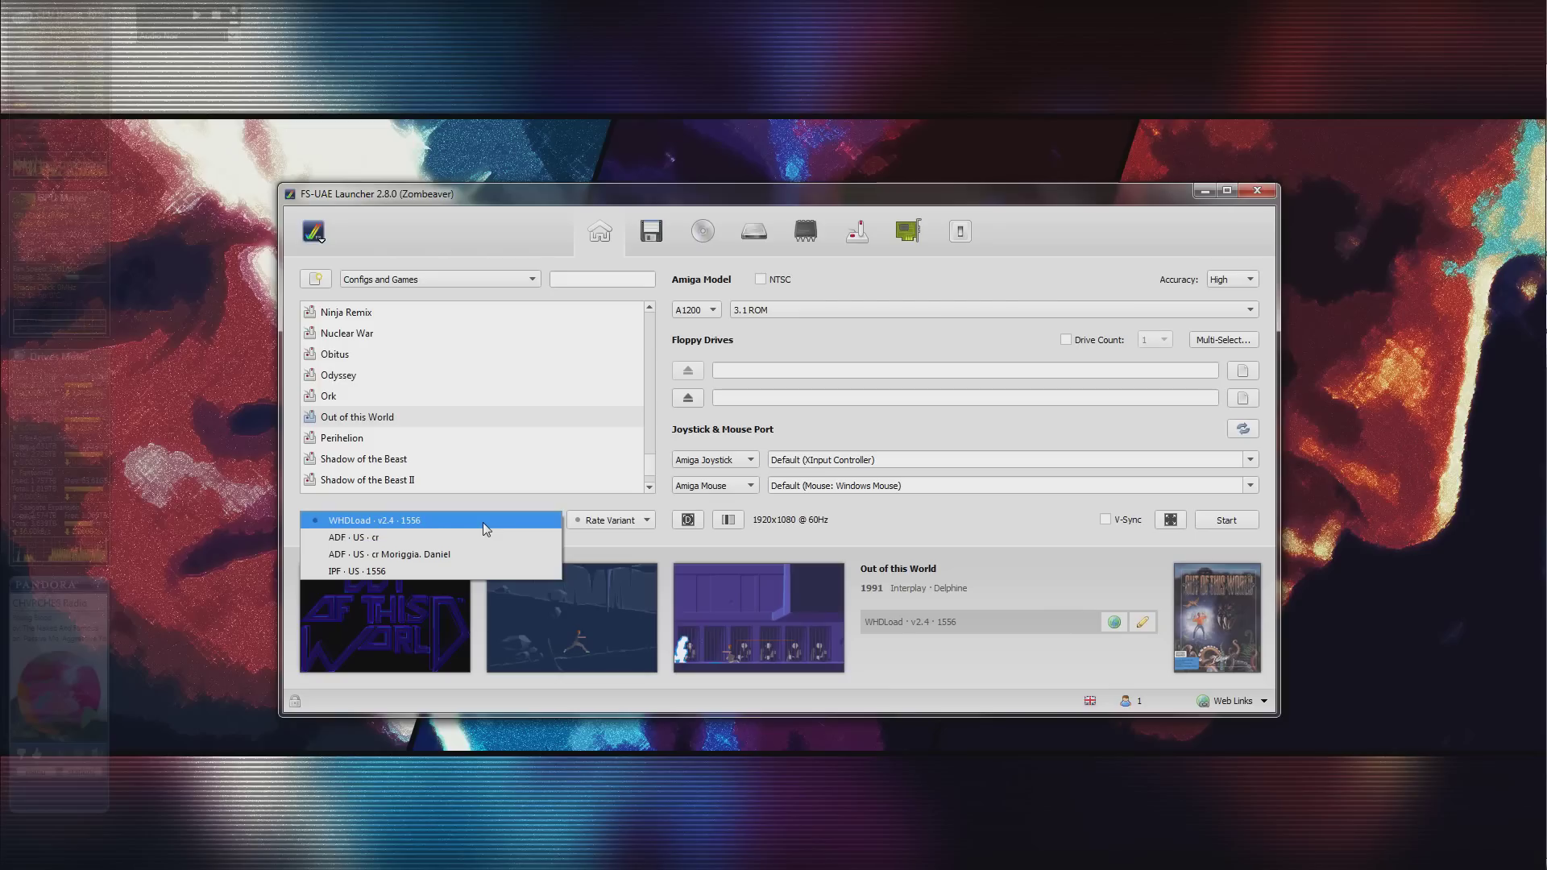
left_click(497, 504)
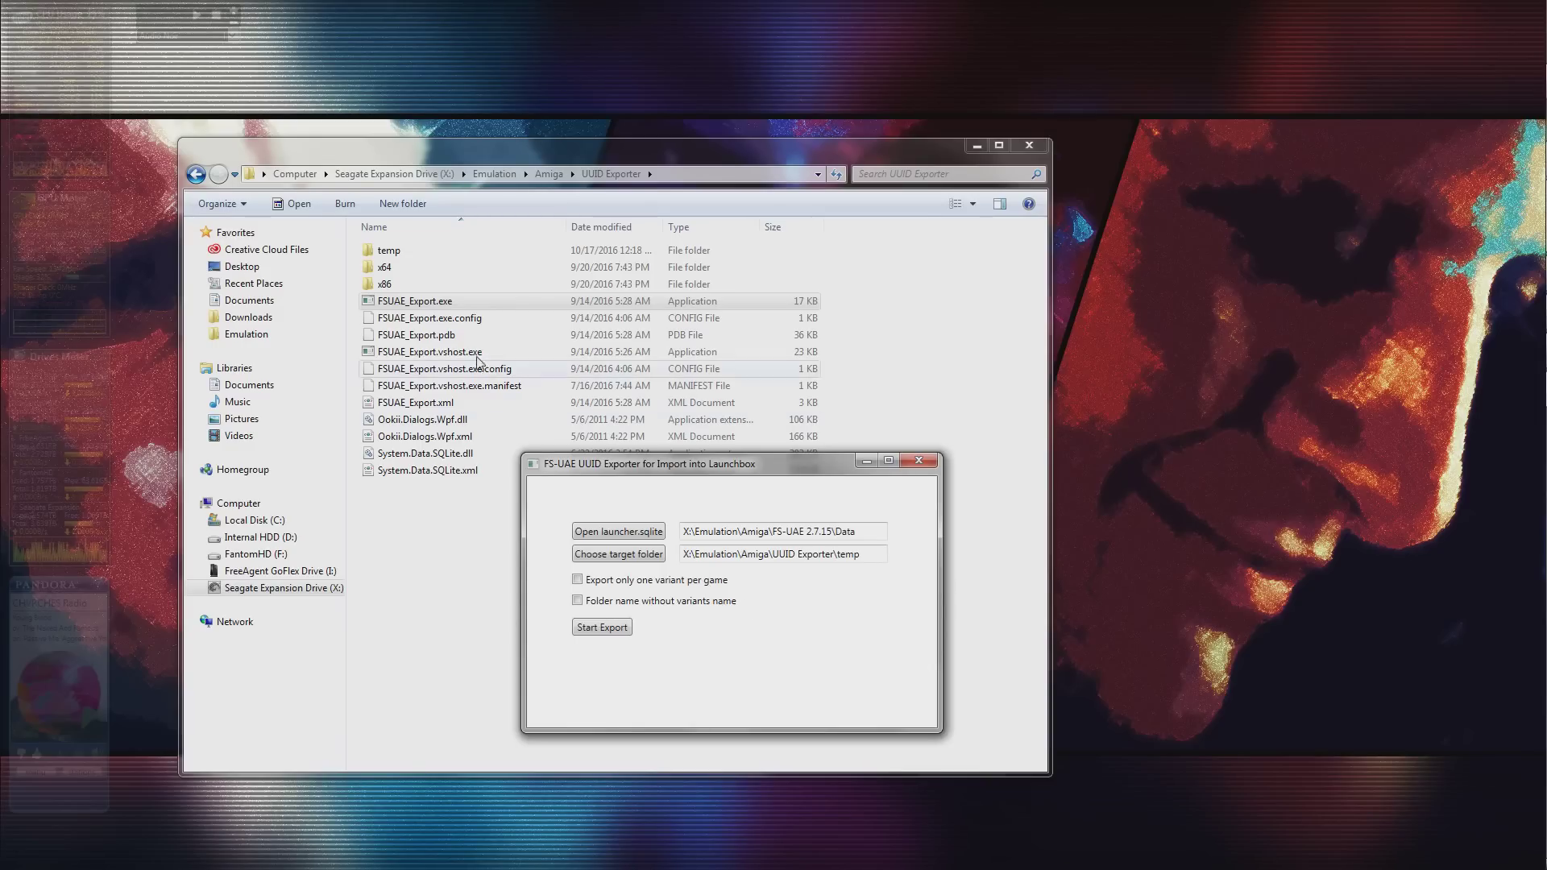
Open the temp folder, run the UUID export with both export options left off, and close the exporter.
double_click(418, 258)
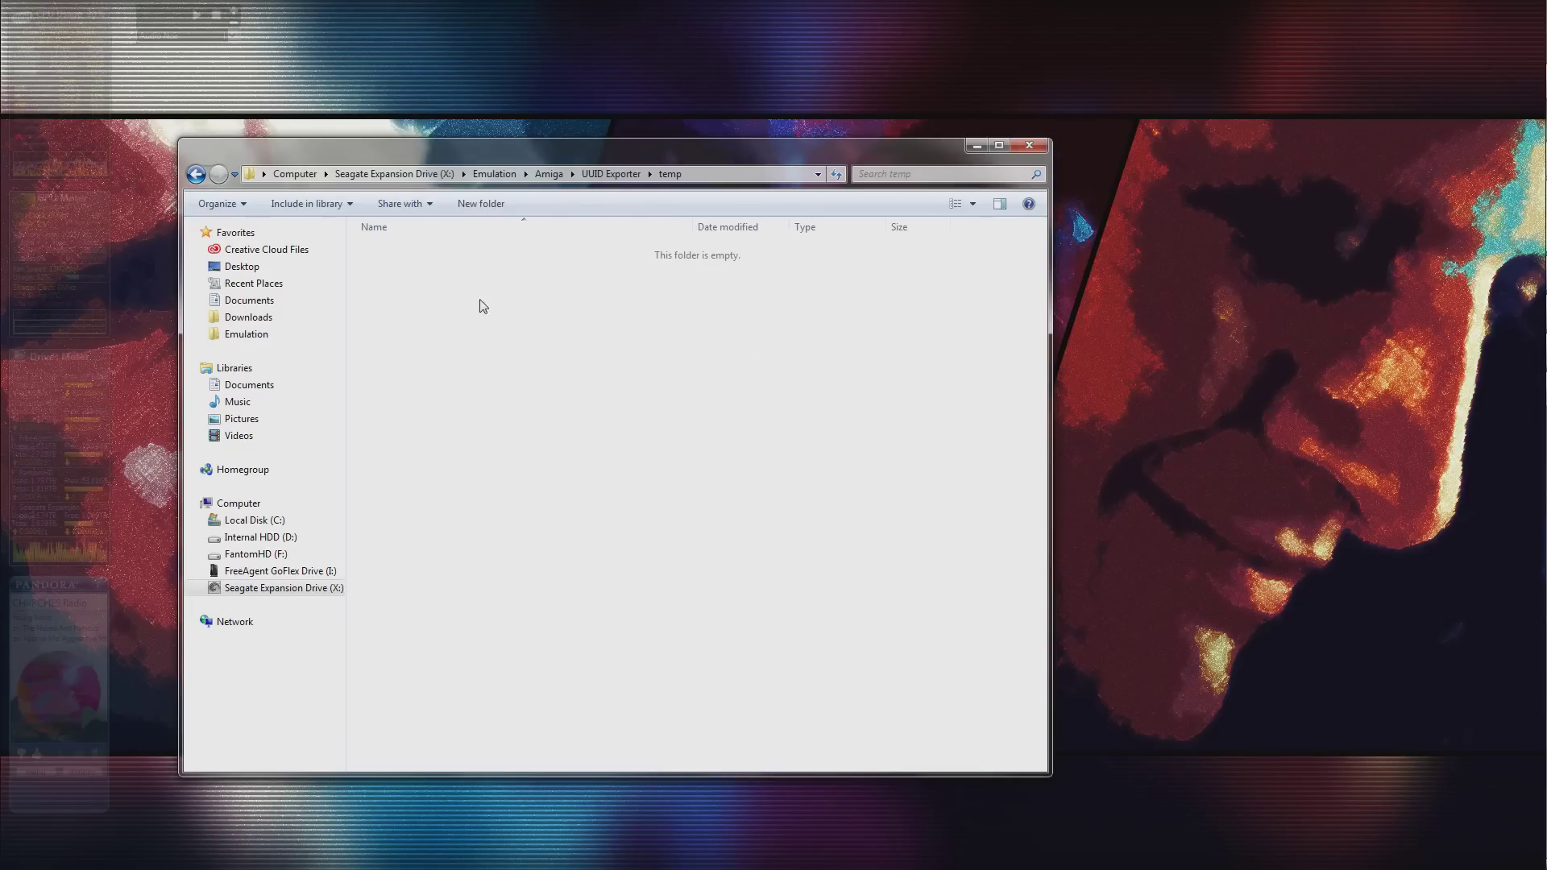
left_click(802, 530)
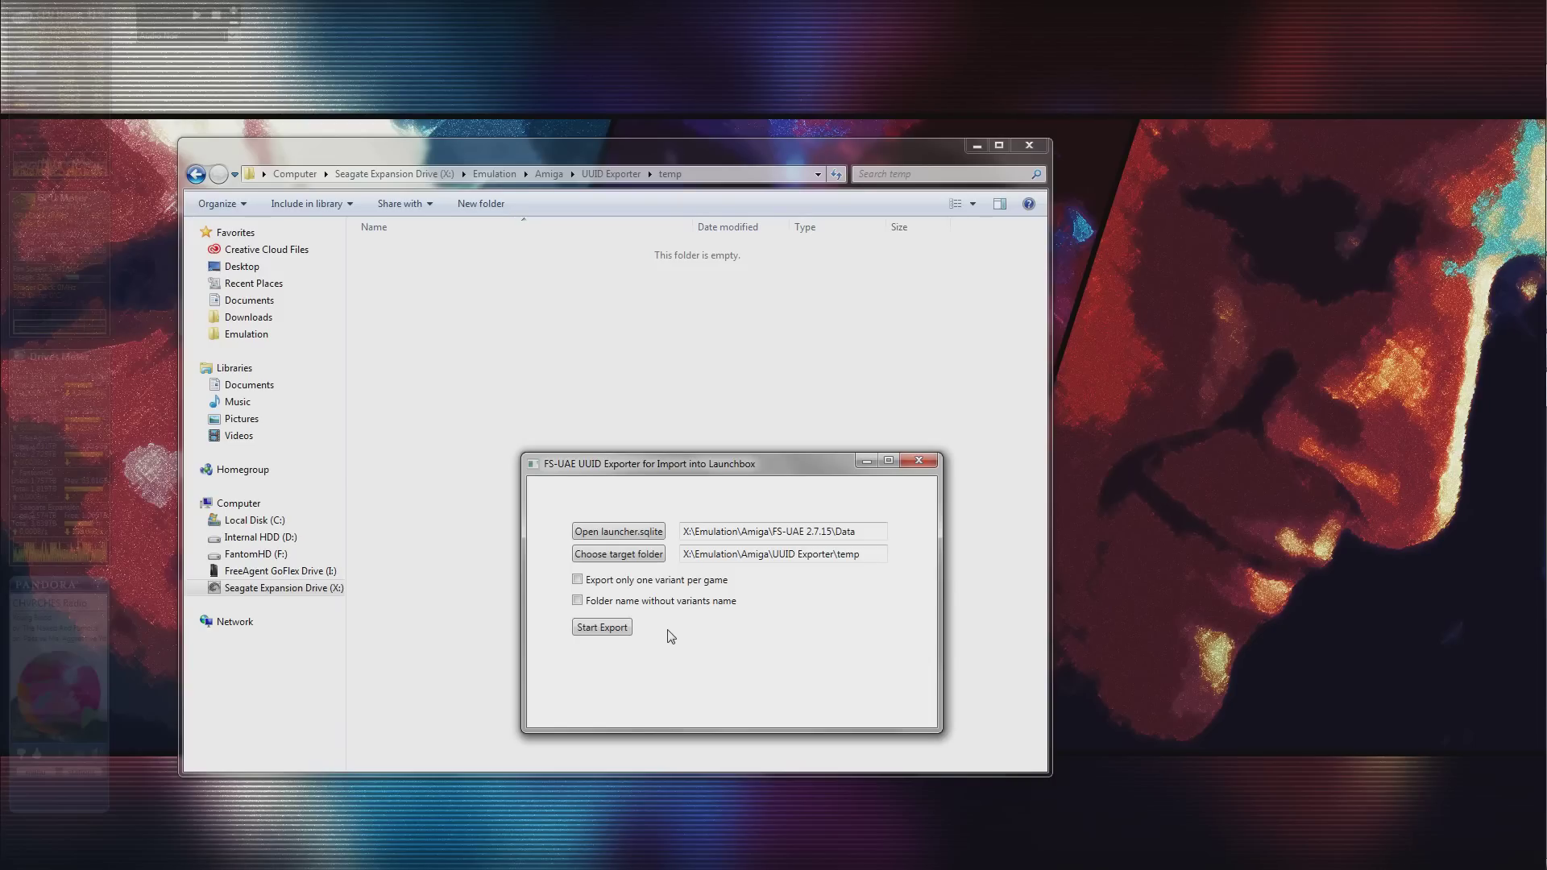
left_click(612, 630)
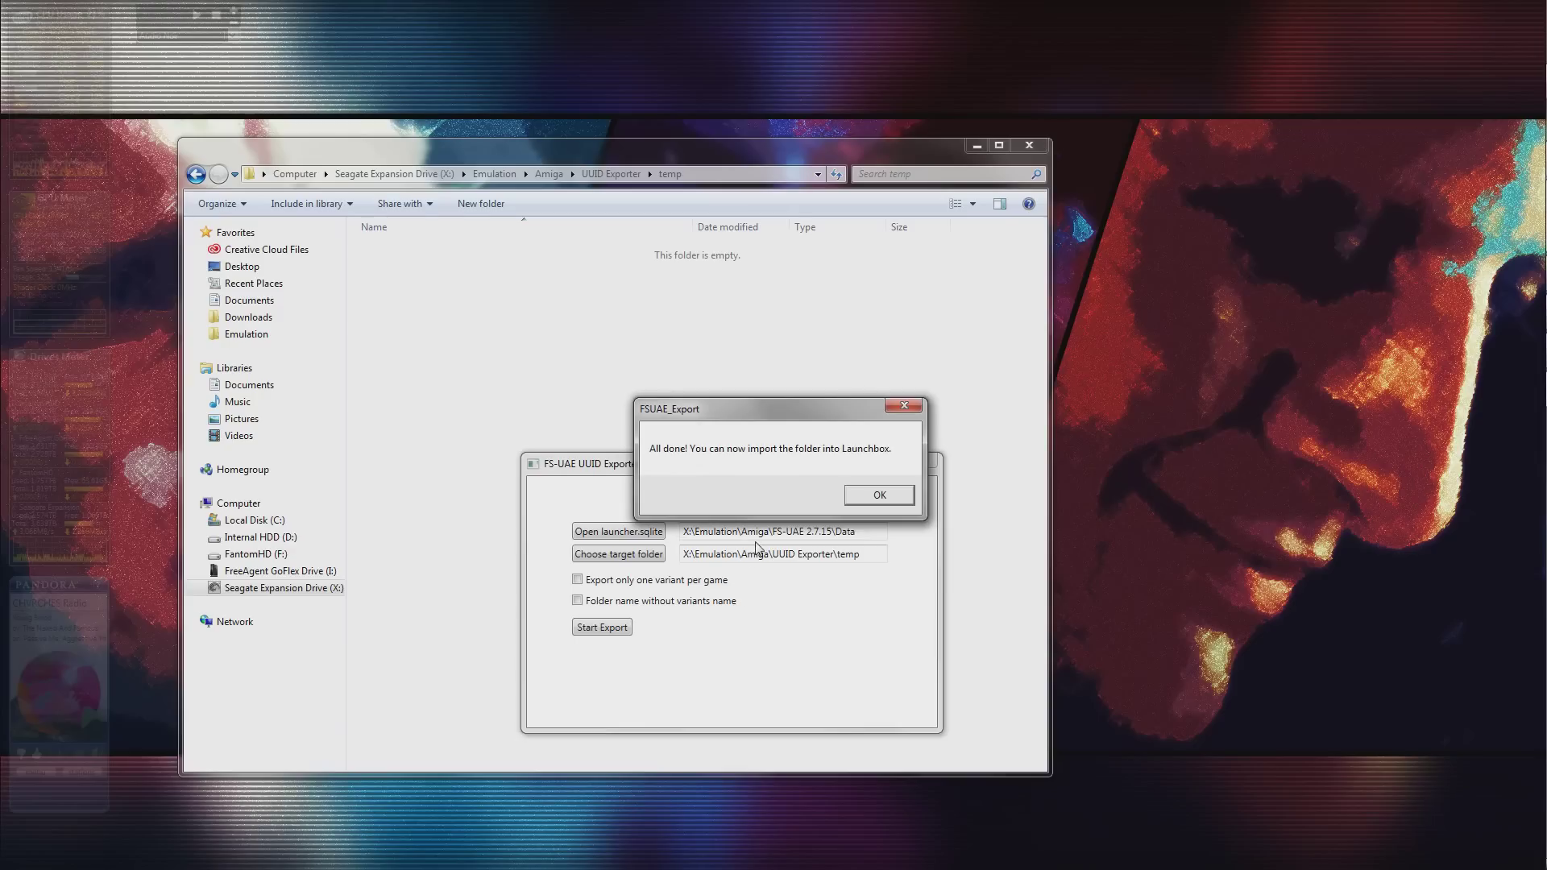
left_click(864, 494)
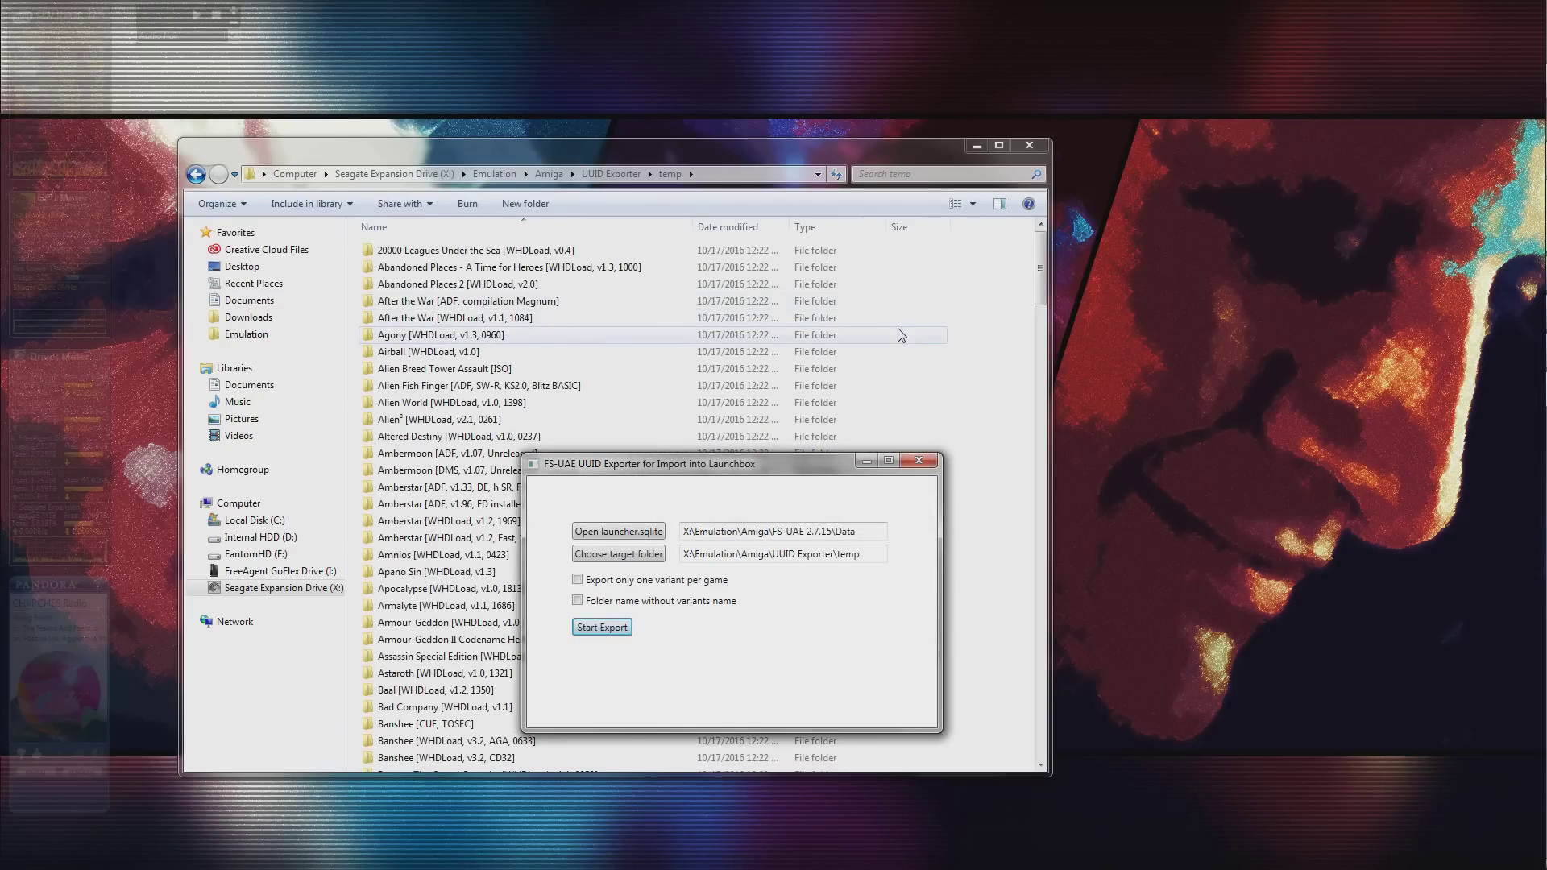
left_click(920, 461)
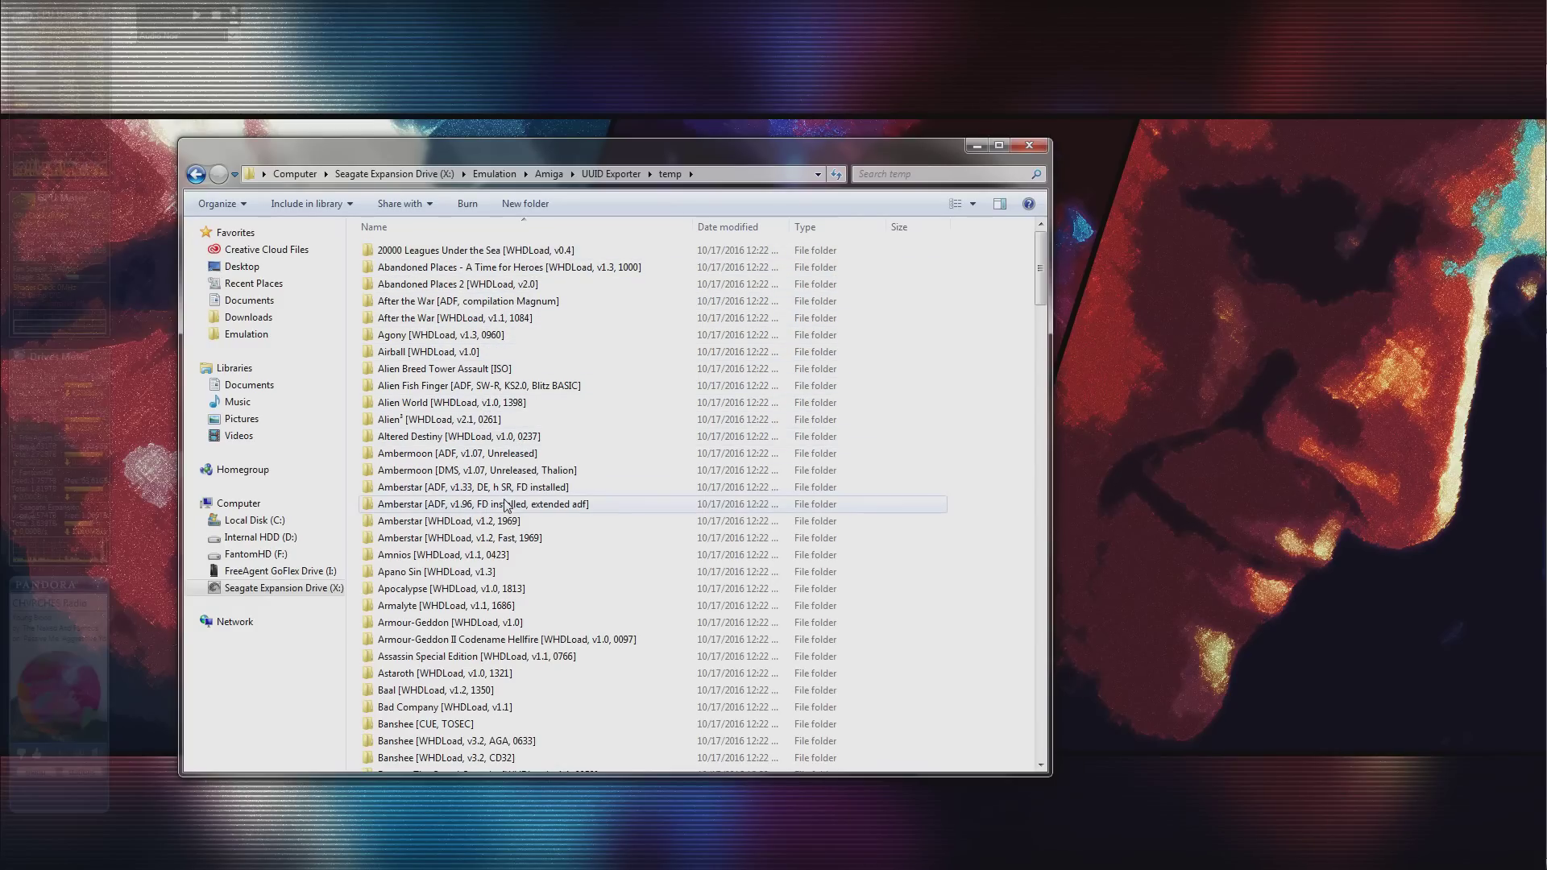
Look through the exported game variant folders in the temp folder, leaving none of them selected.
scroll(498, 589, "down", 9)
scroll(498, 593, "down", 20)
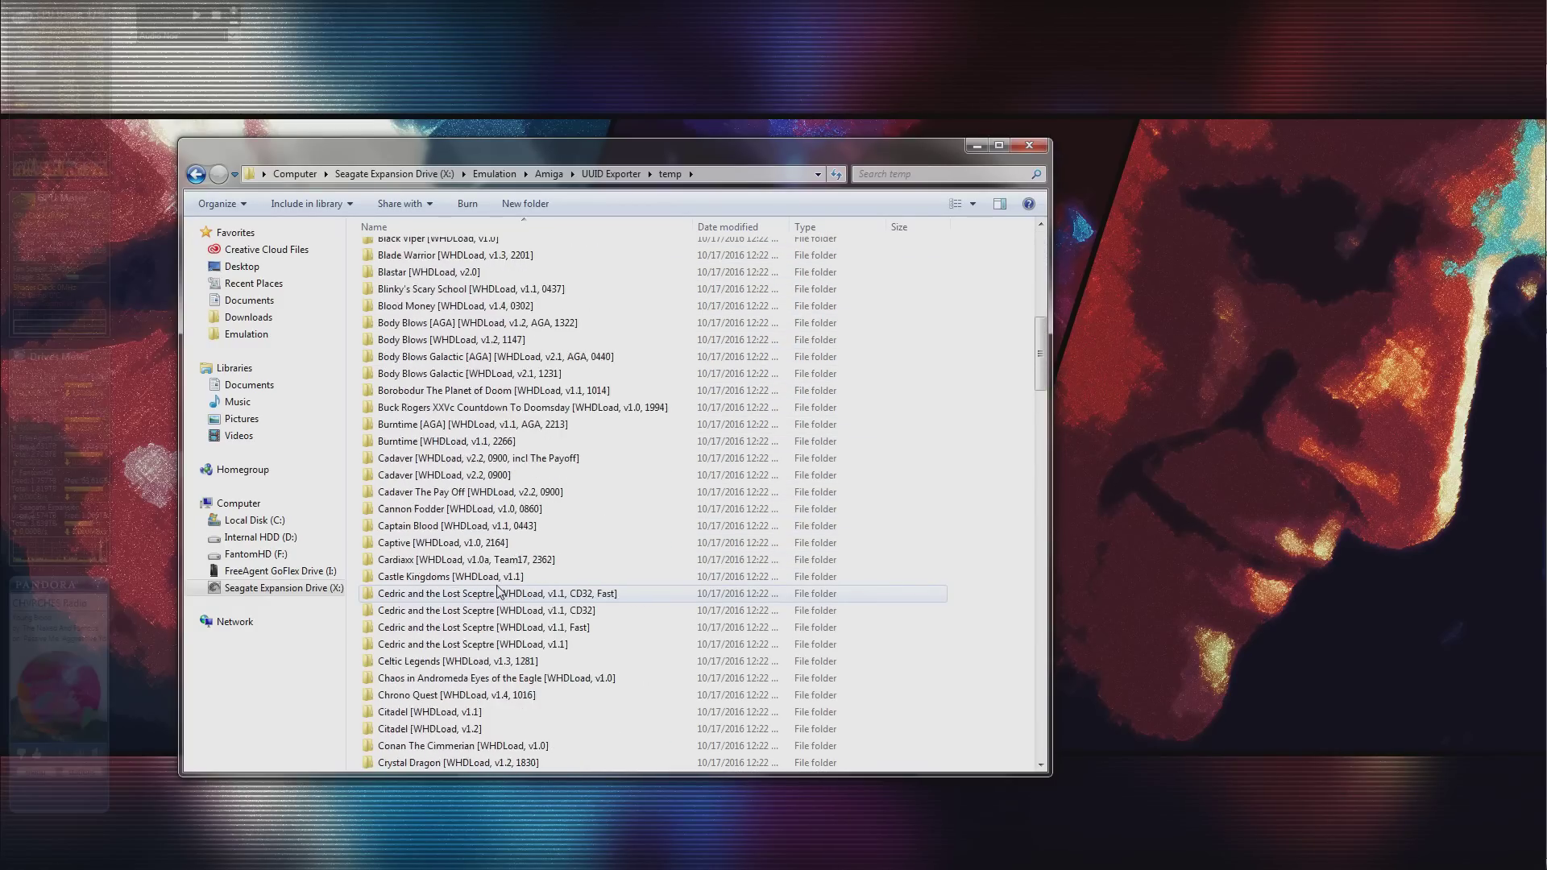
scroll(493, 548, "down", 20)
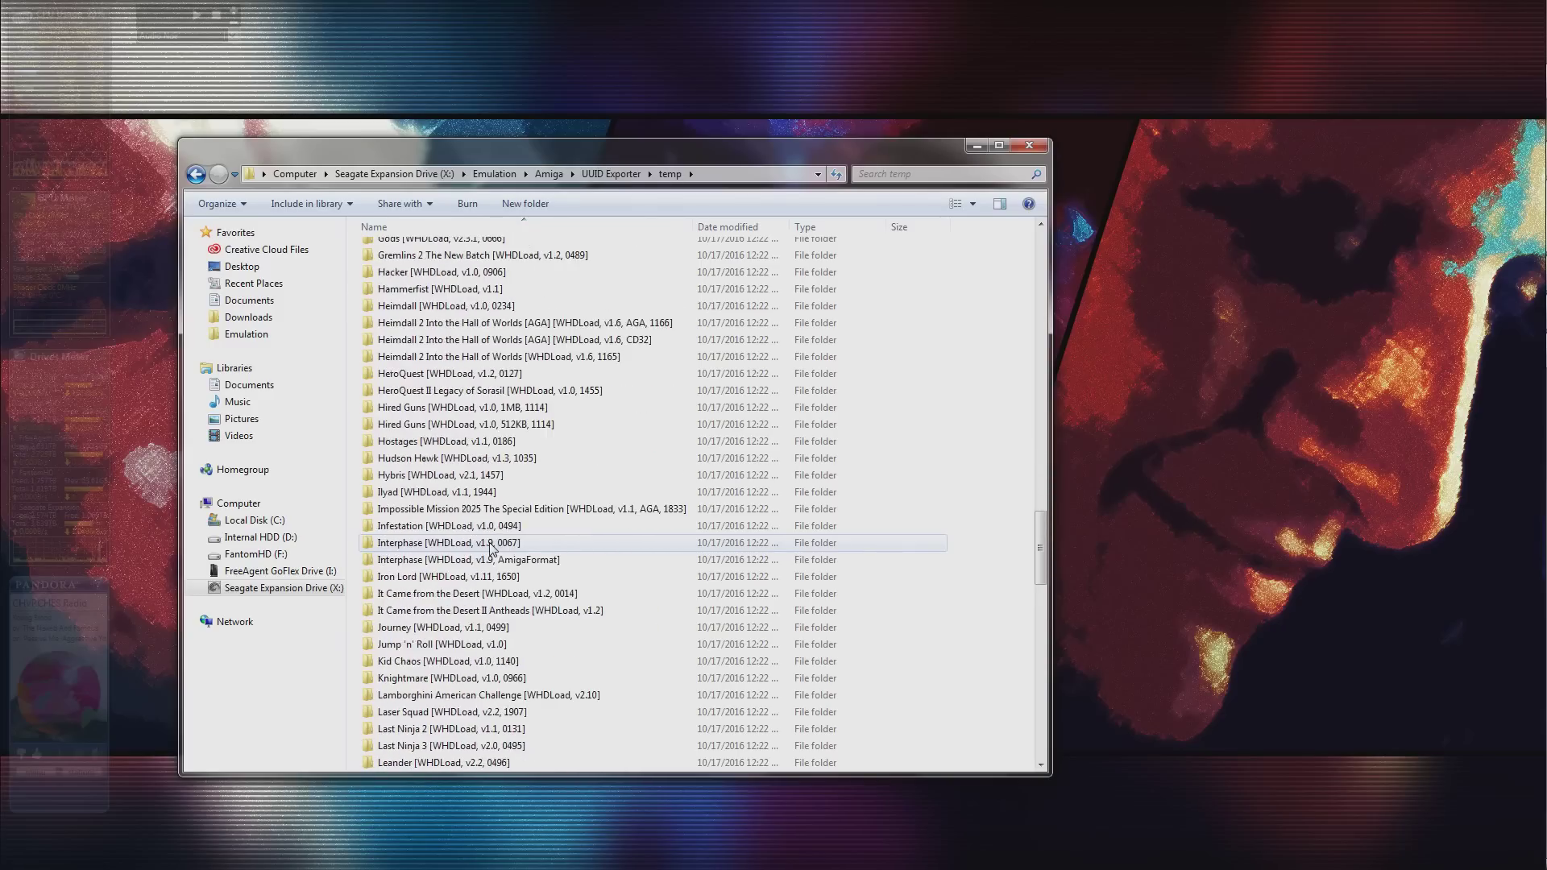
scroll(492, 548, "down", 1)
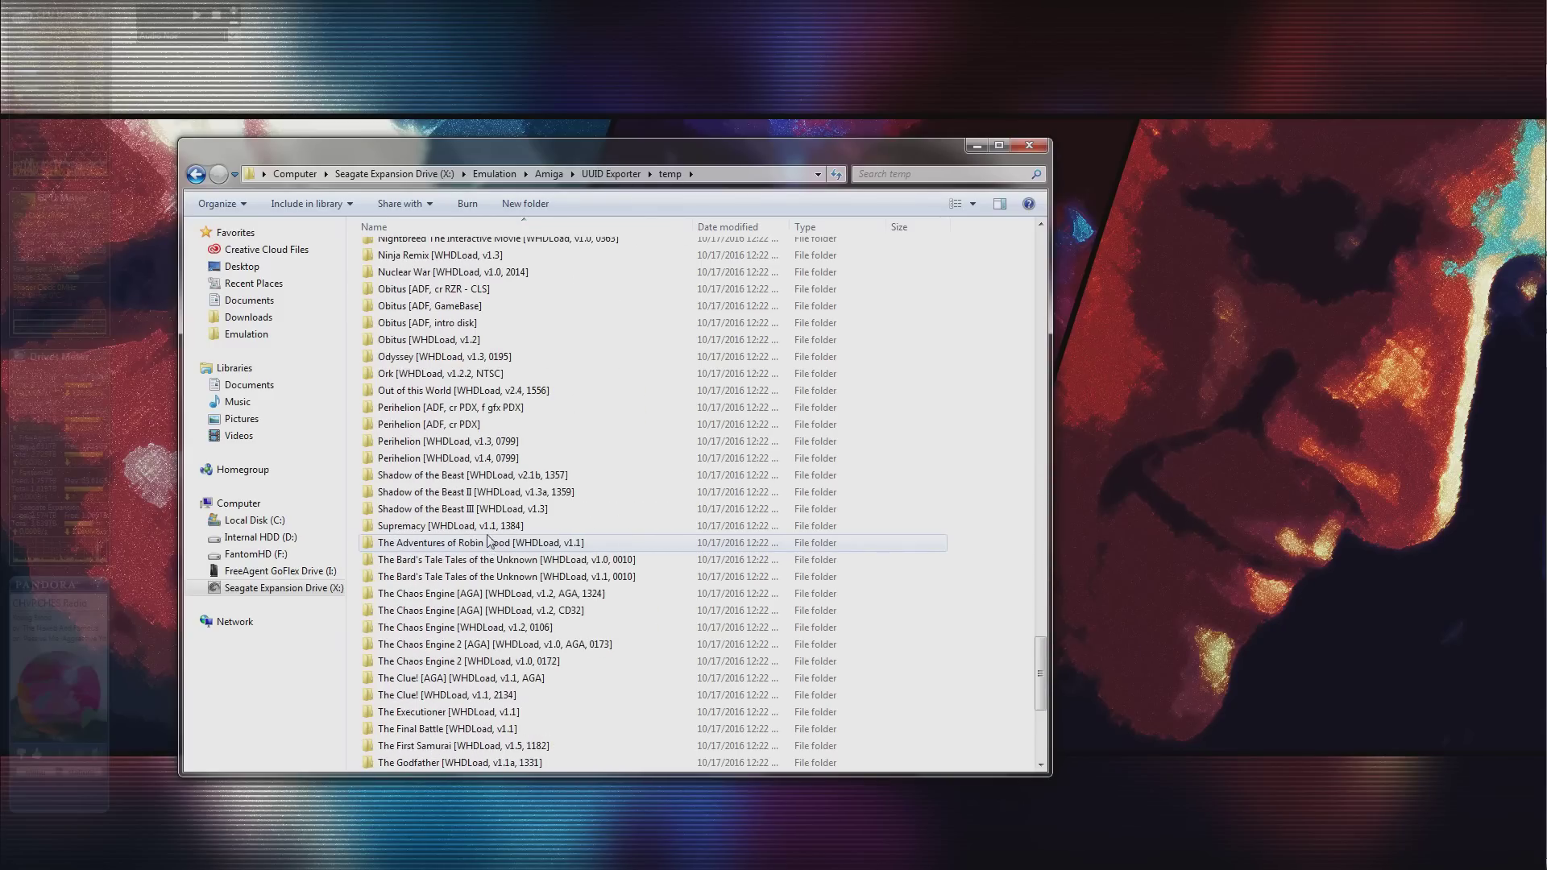
left_click(451, 492)
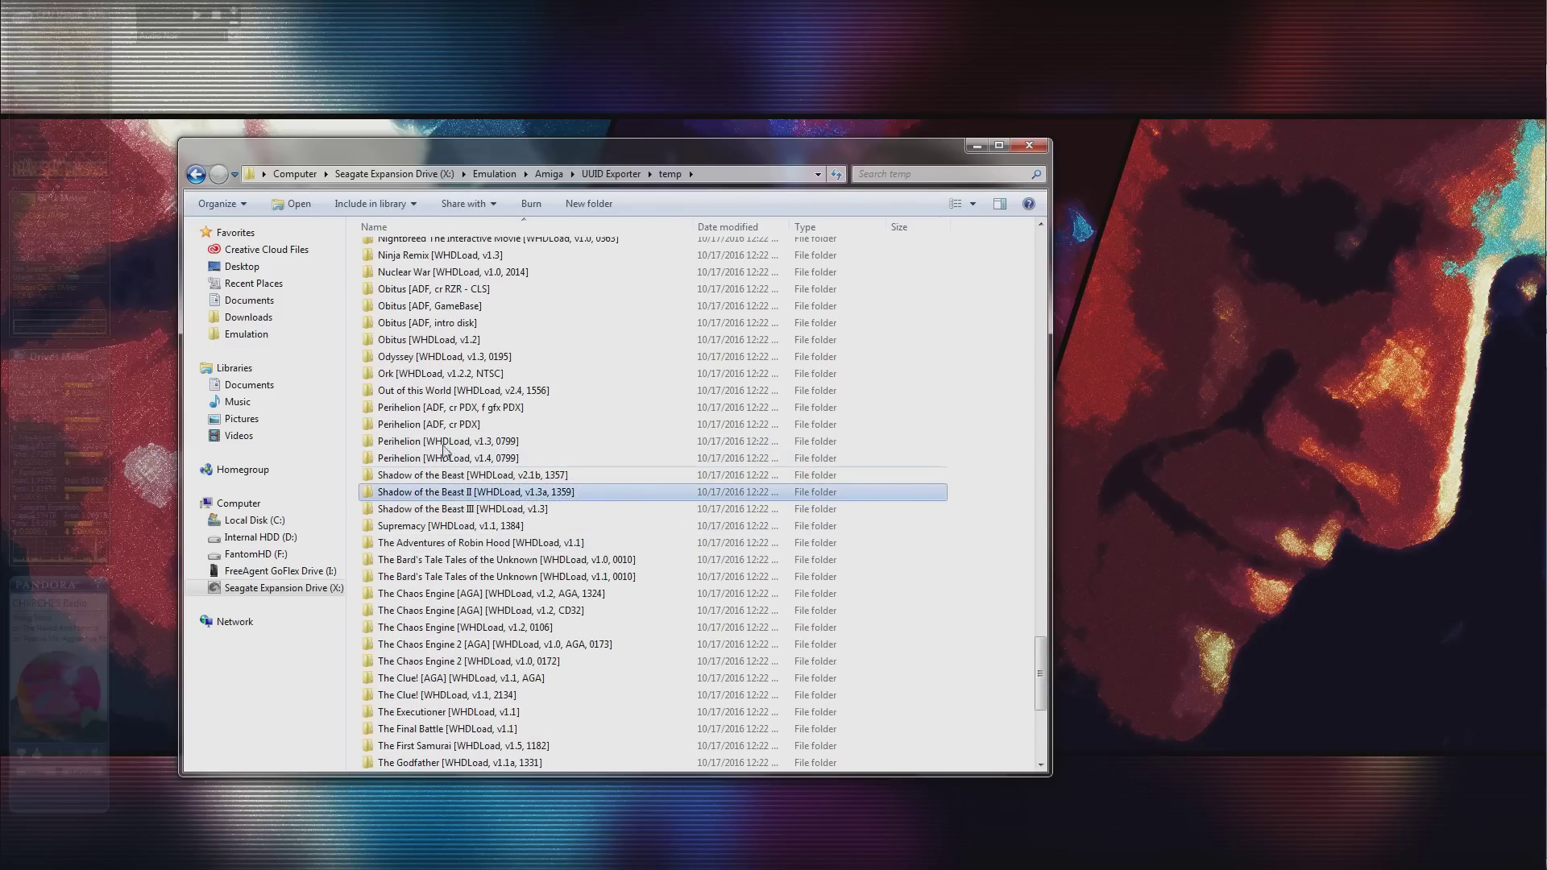
left_click(447, 373, "shift")
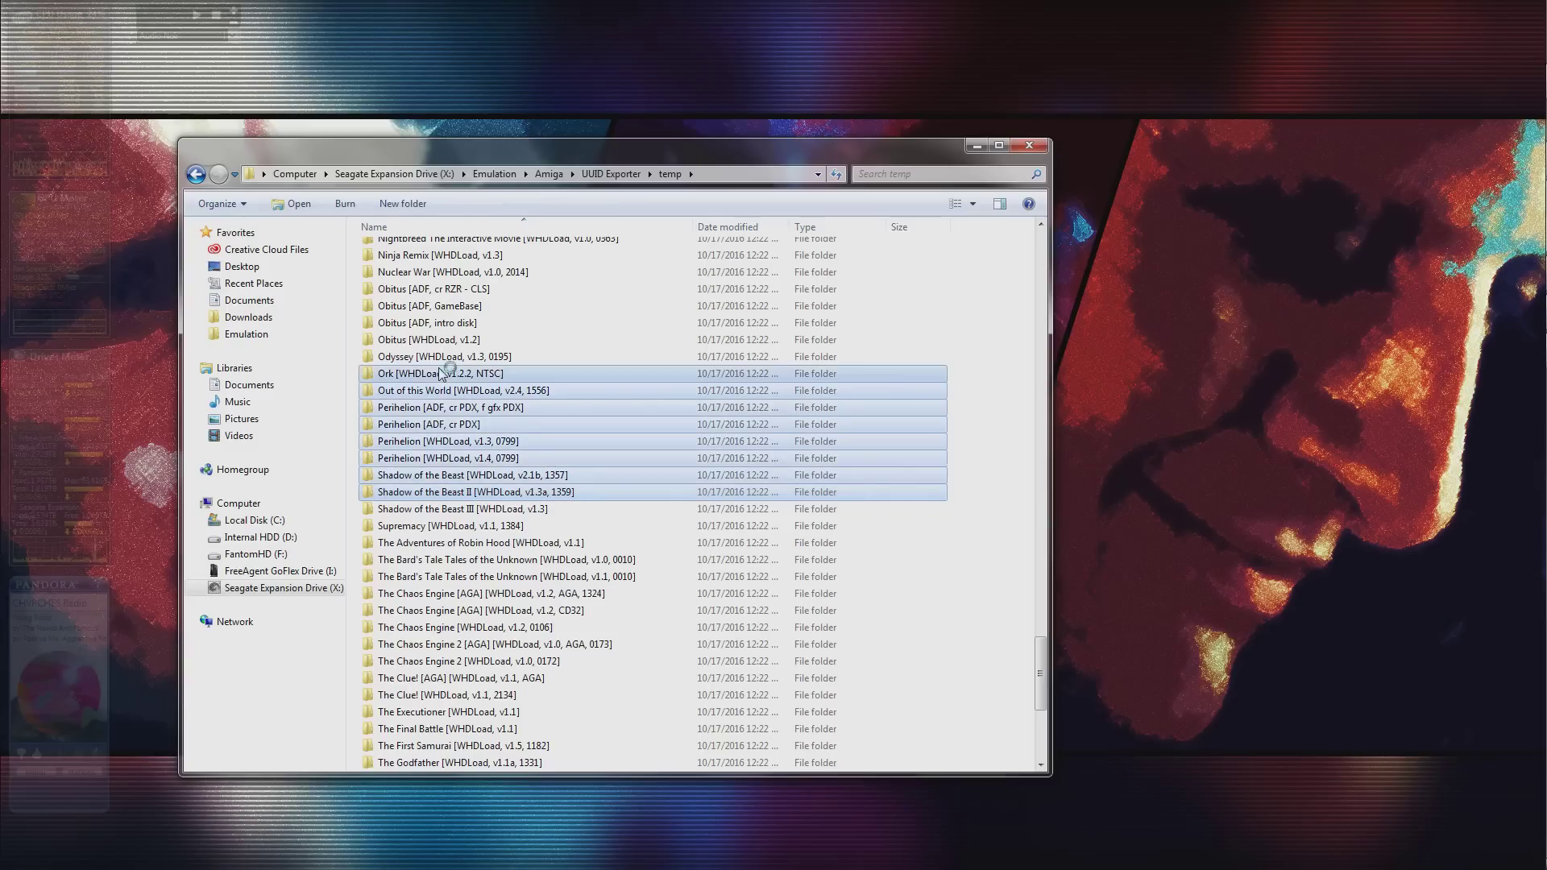
left_click(953, 510)
key("ctrl+a")
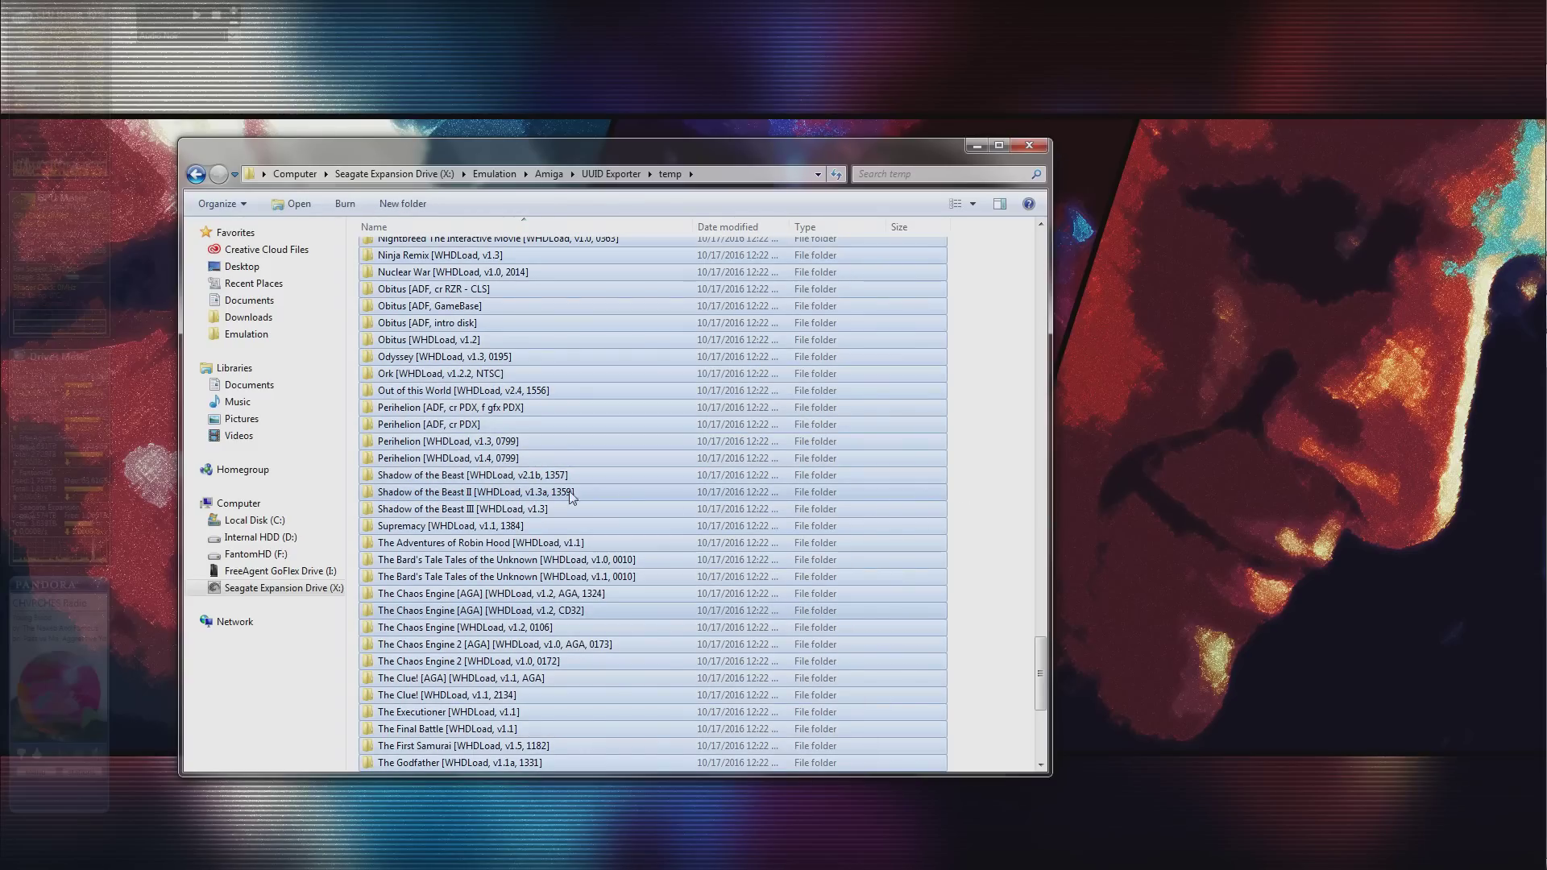
left_click(996, 436)
Bring all game folders from Amiga\FS-UAE UUIDs into LaunchBox to start the game import wizard.
left_click(548, 174)
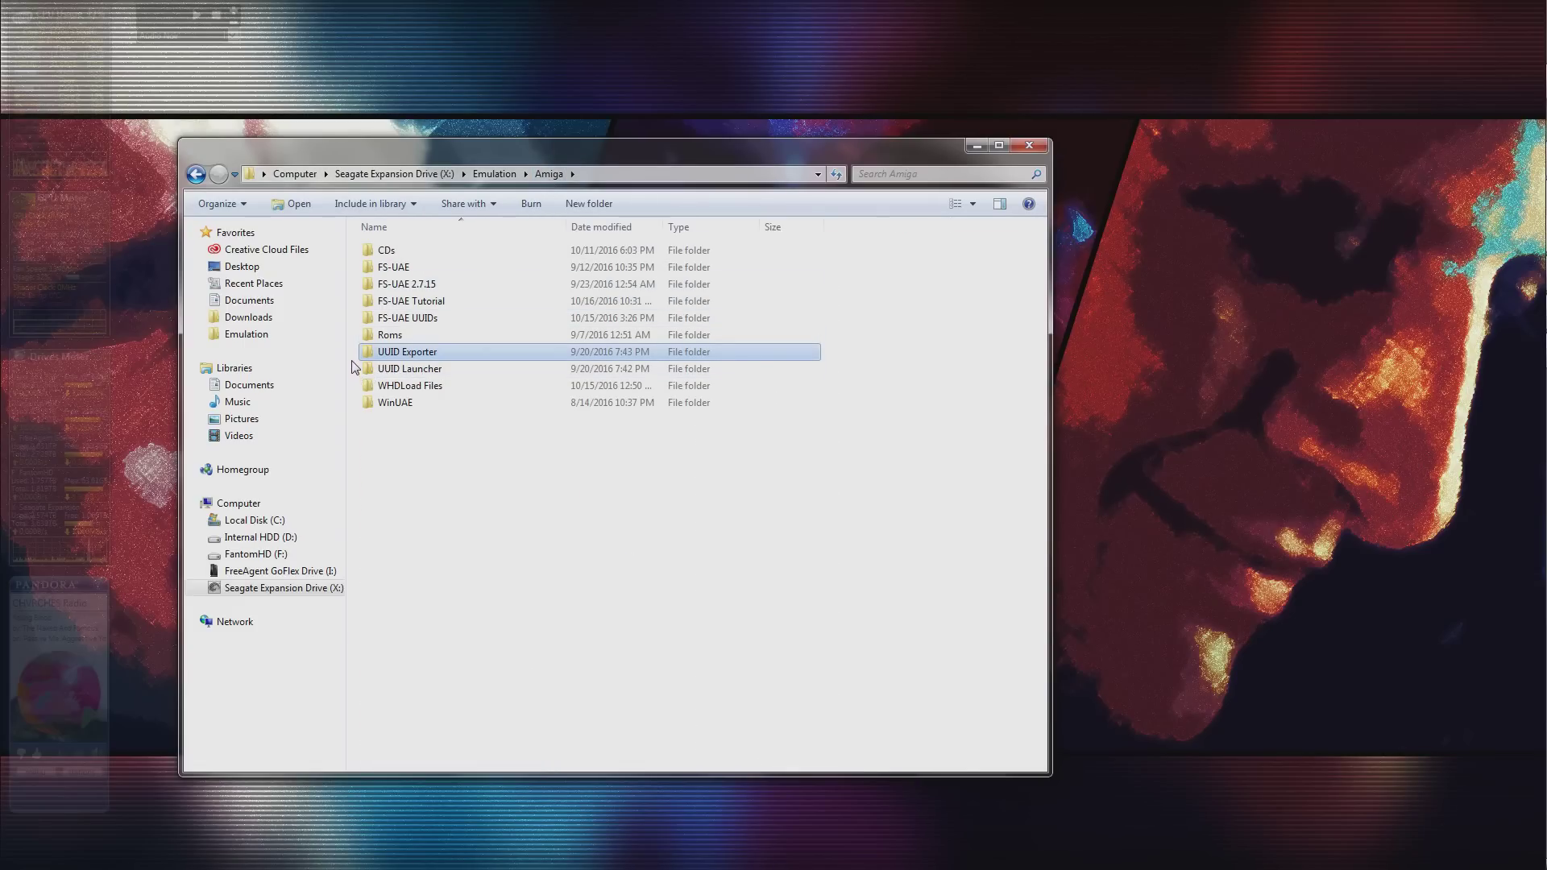
double_click(389, 320)
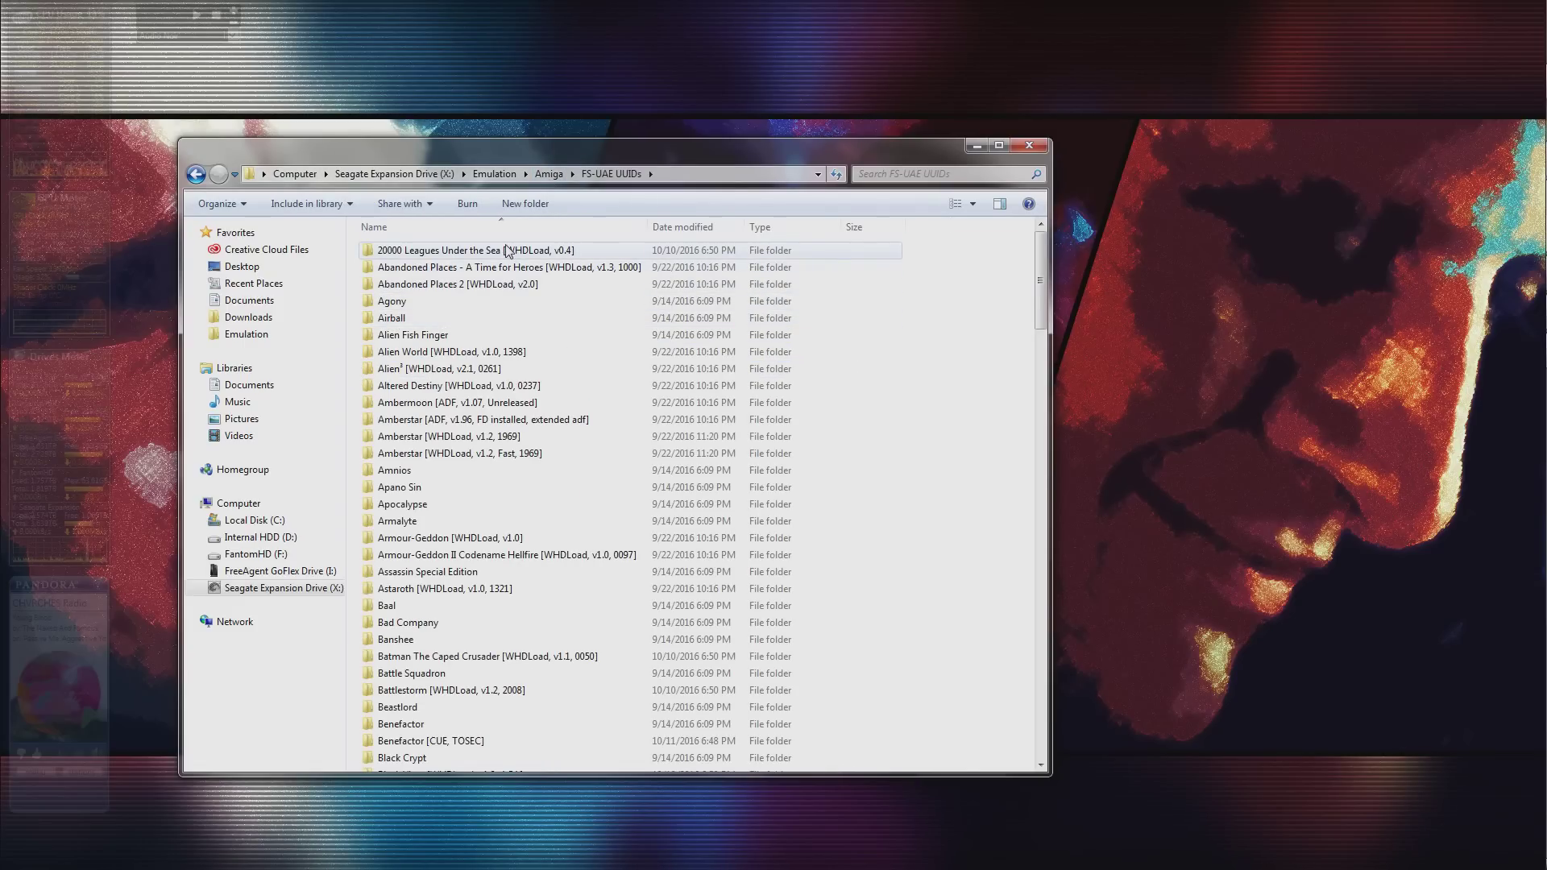
left_click(550, 174)
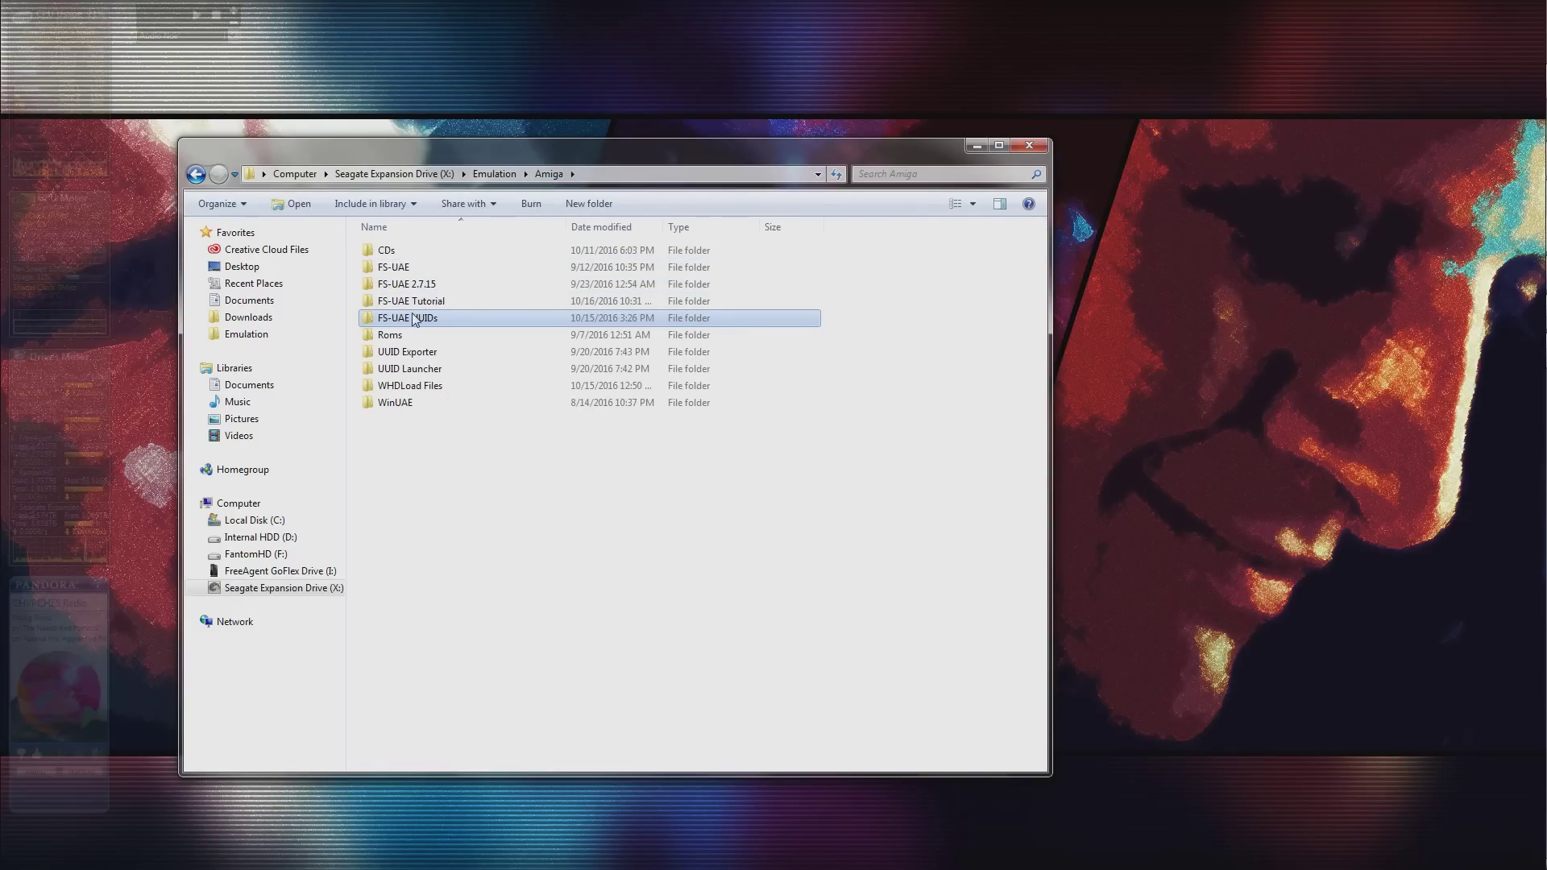
double_click(501, 319)
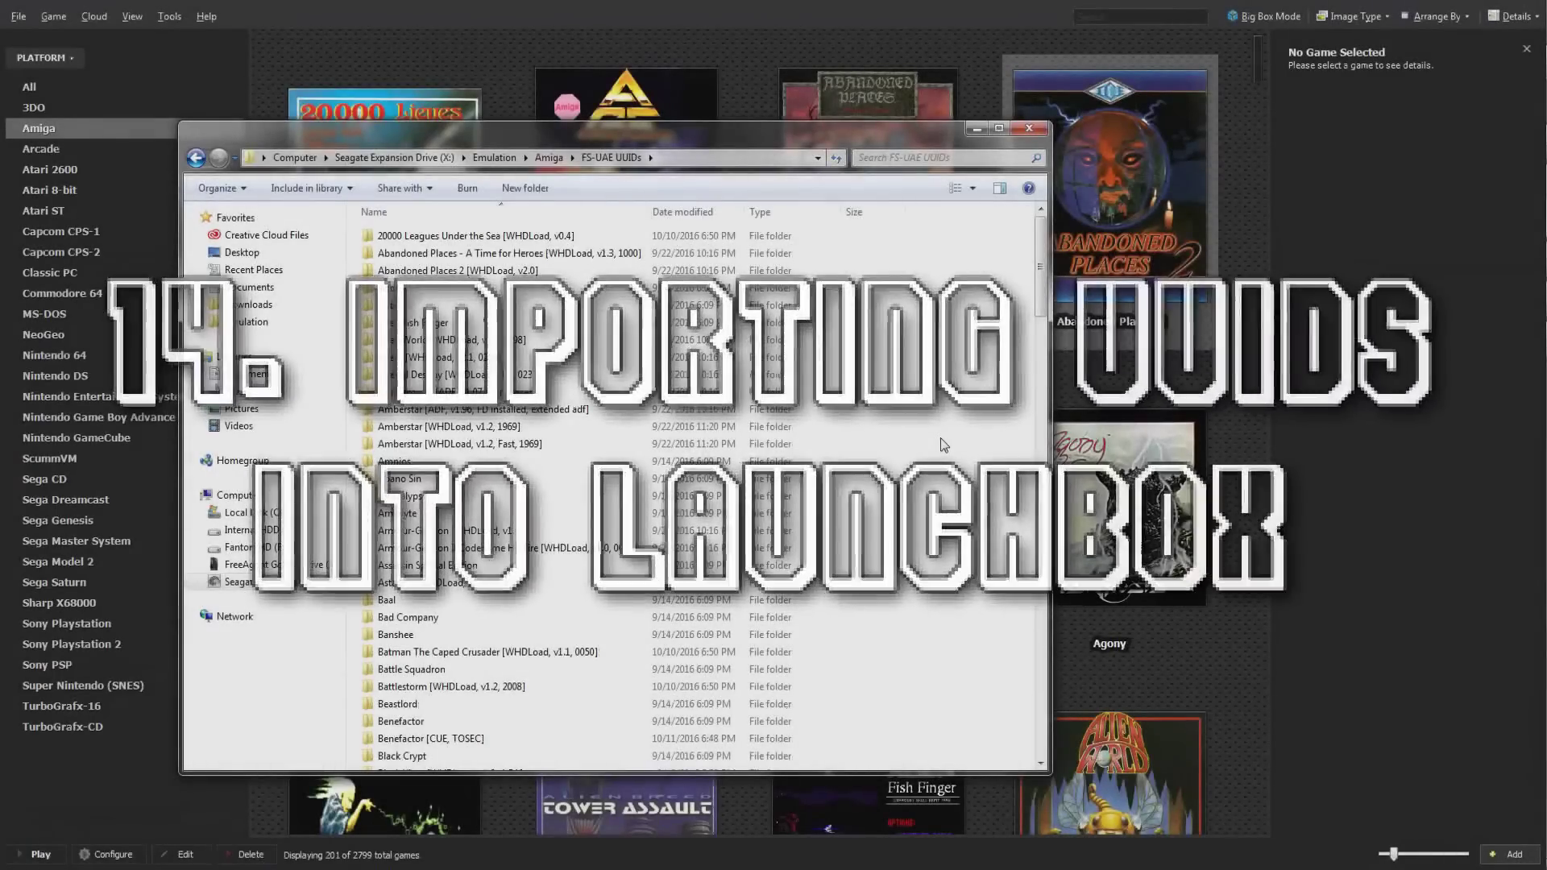
key("ctrl+a")
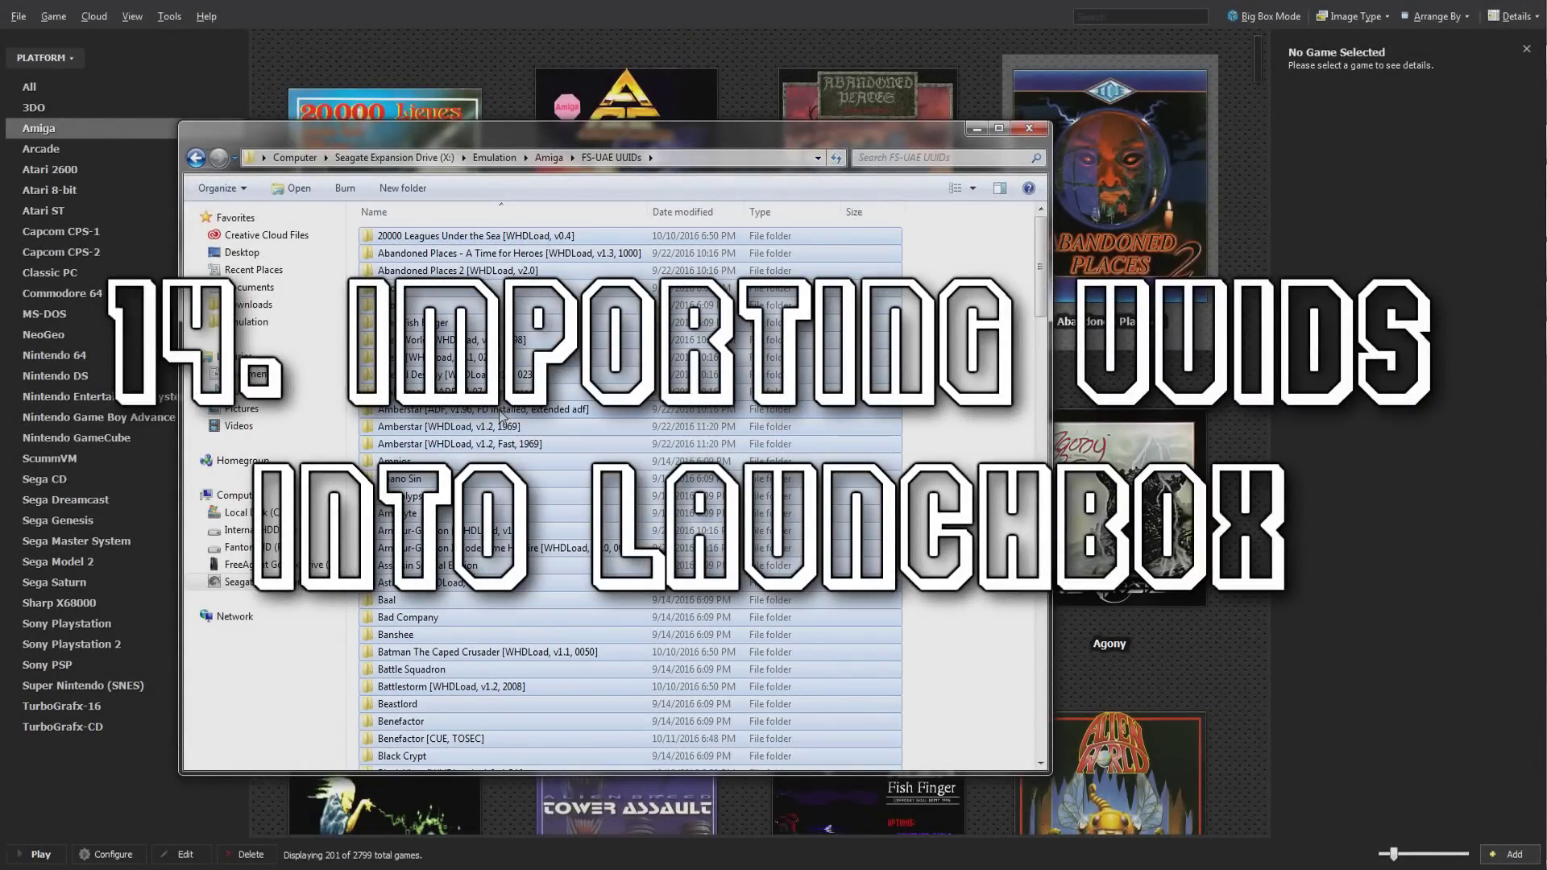
left_click_drag(870, 444, 1064, 445)
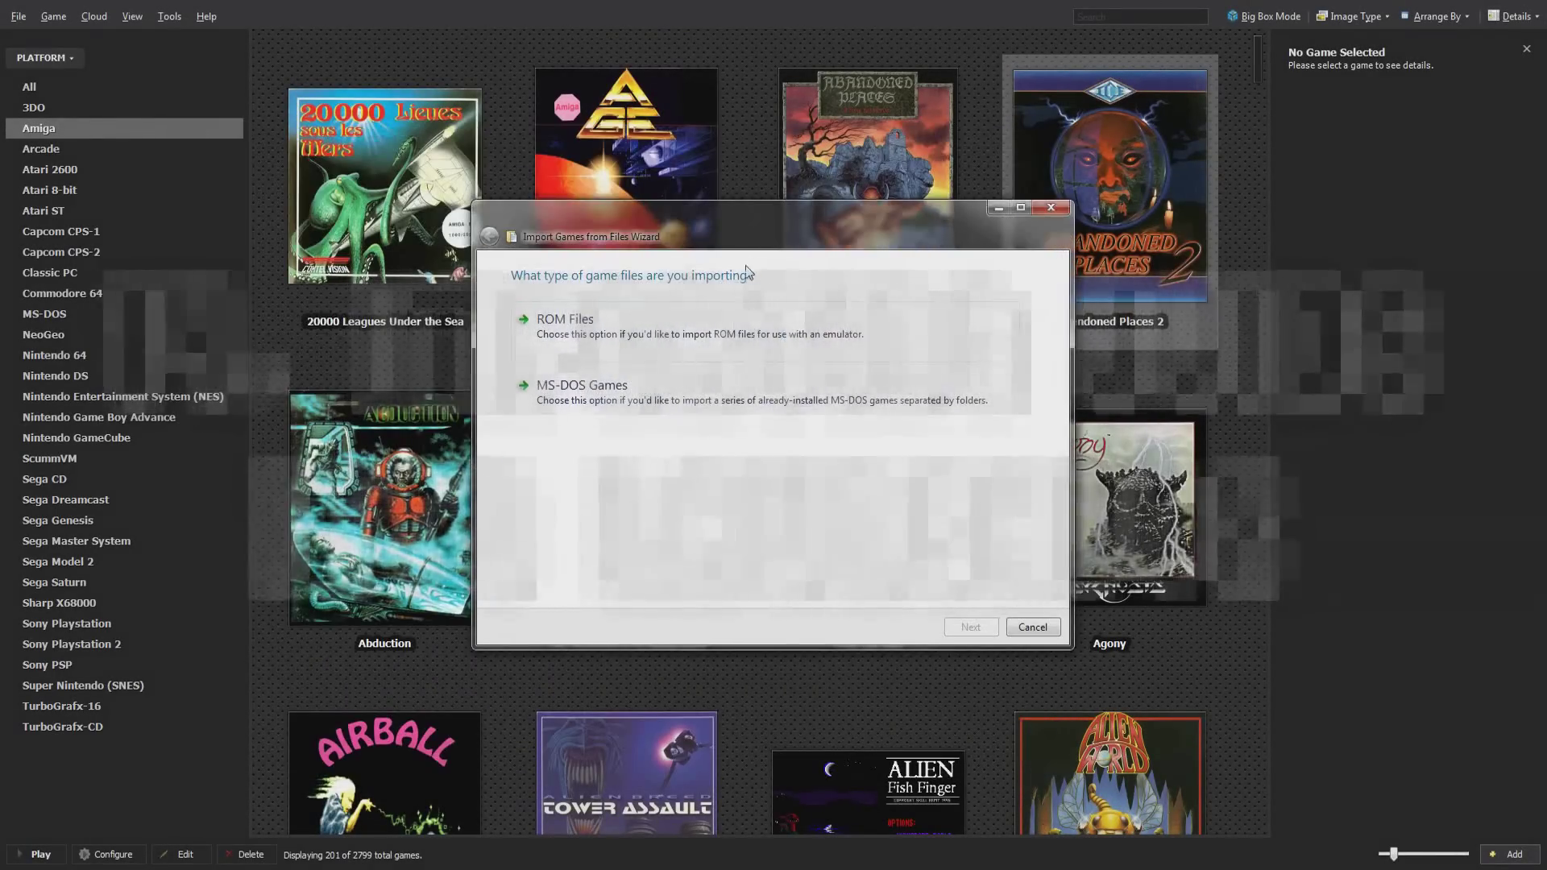
Set the import to ROM files for the Amiga platform with FS-UAE UUID as the emulator.
left_click(713, 332)
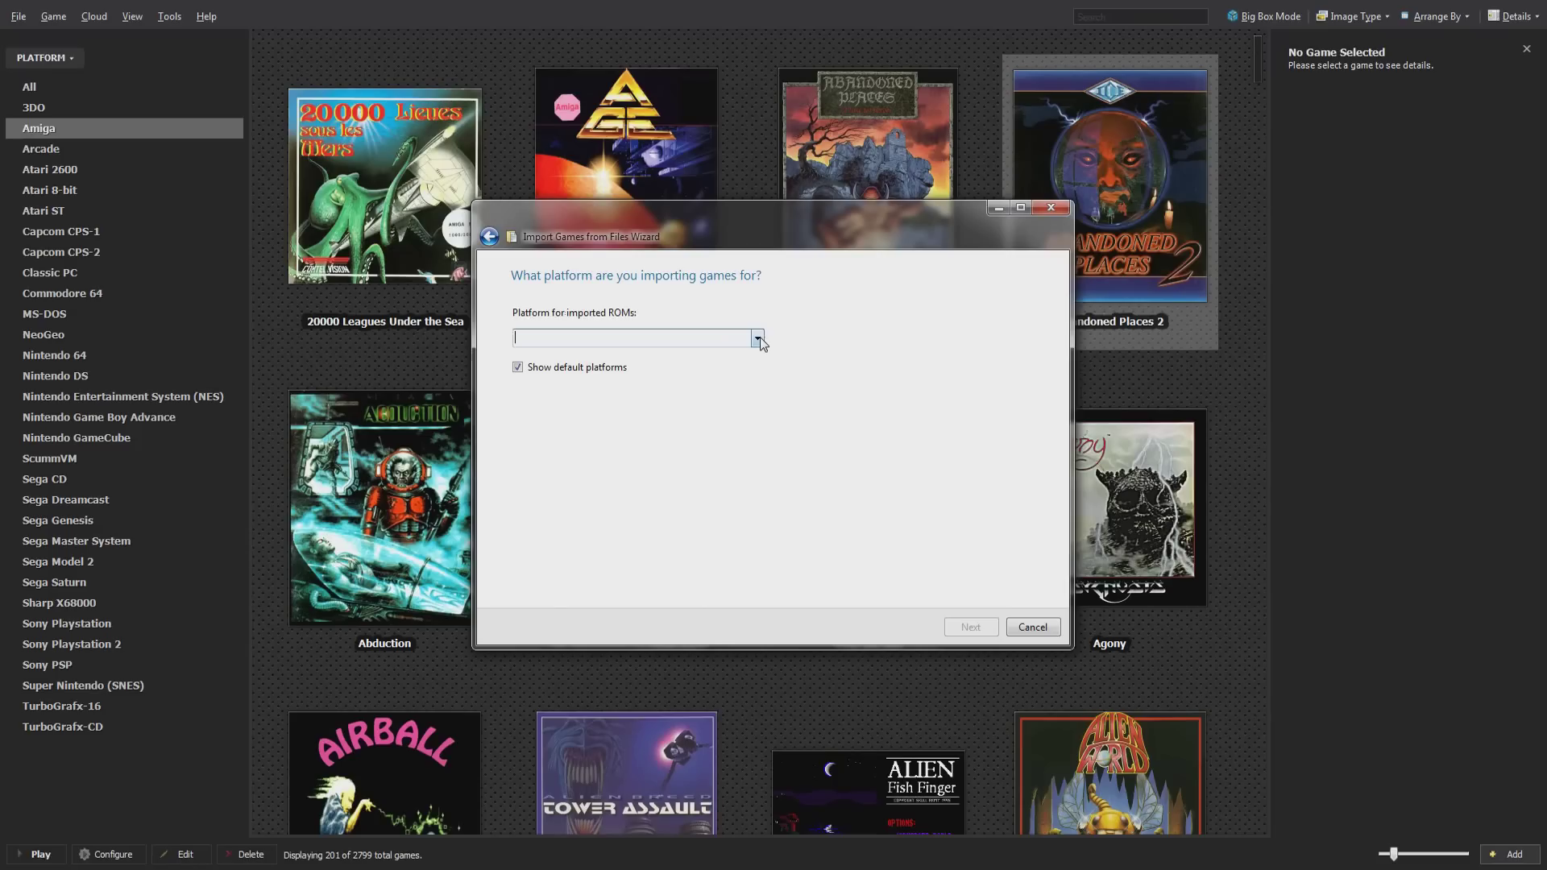
left_click(758, 338)
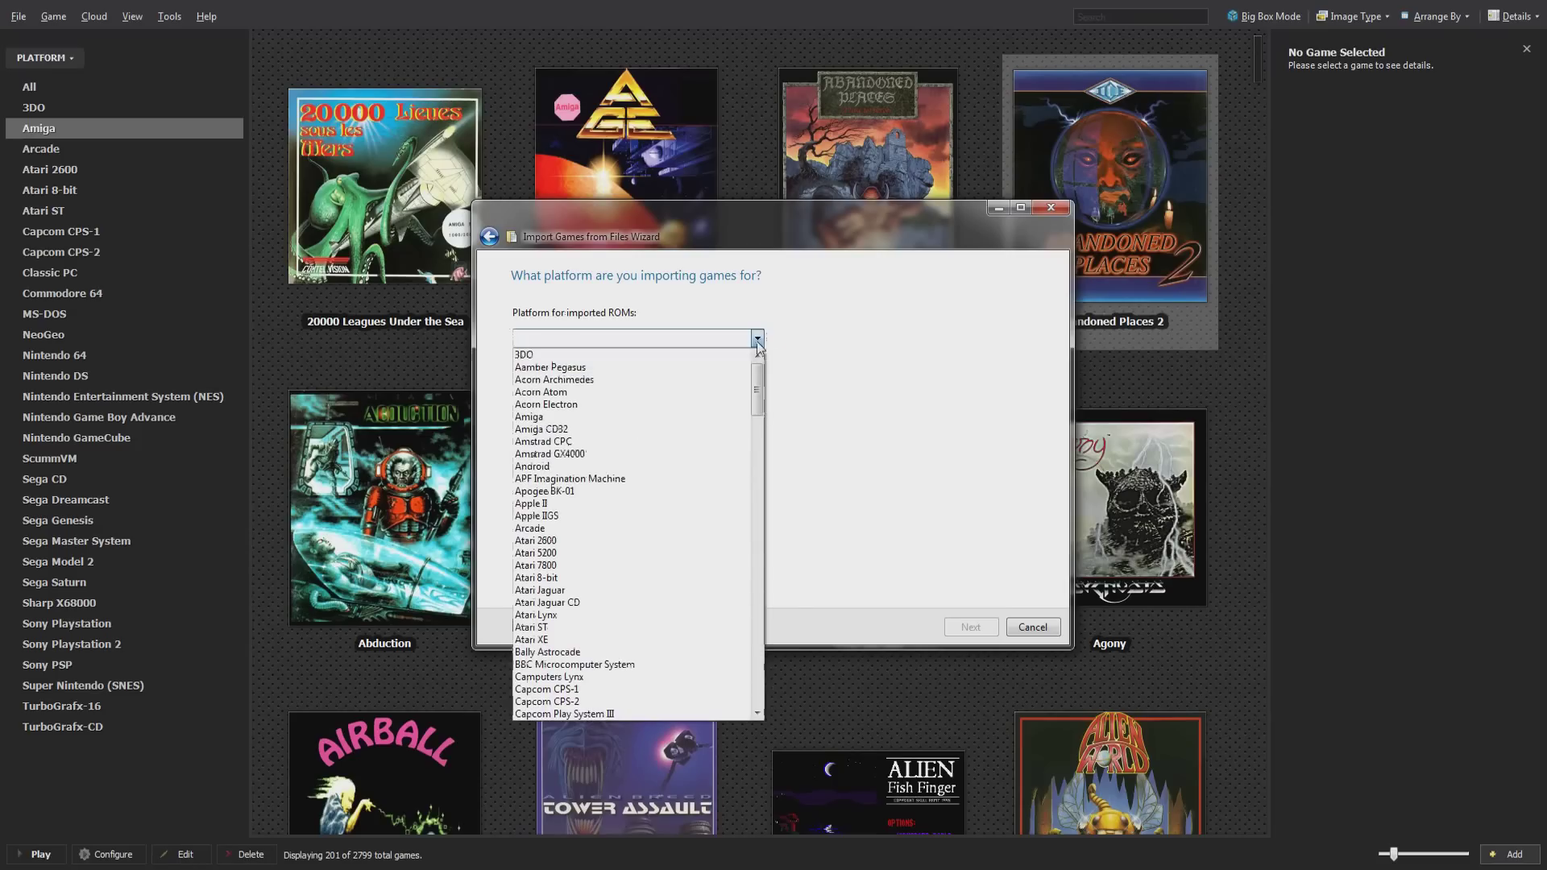
left_click(674, 417)
key("Return")
left_click(674, 337)
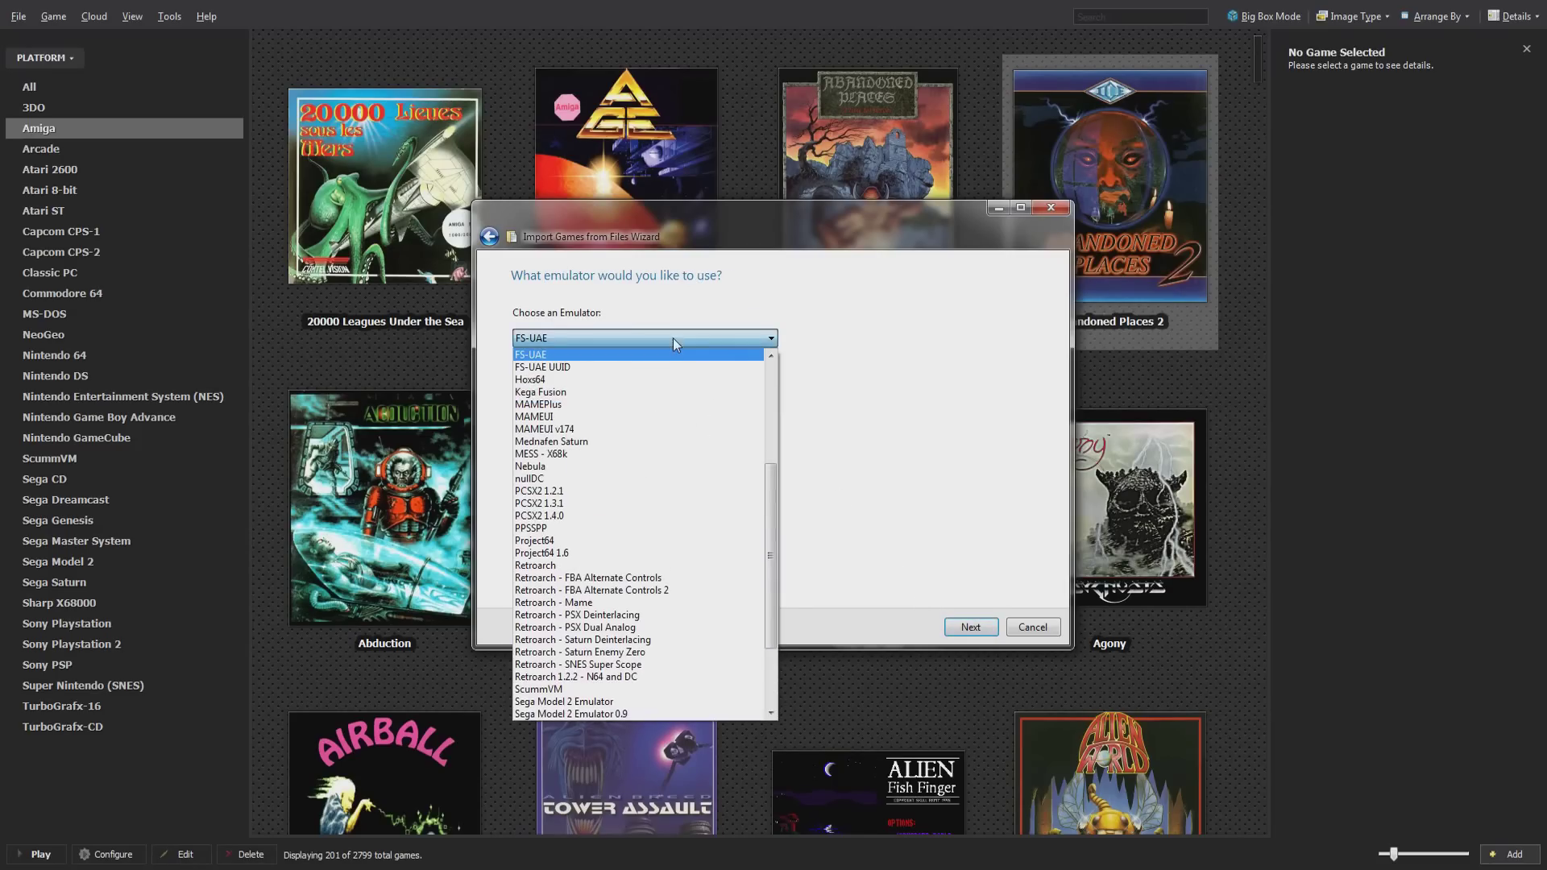
left_click(656, 367)
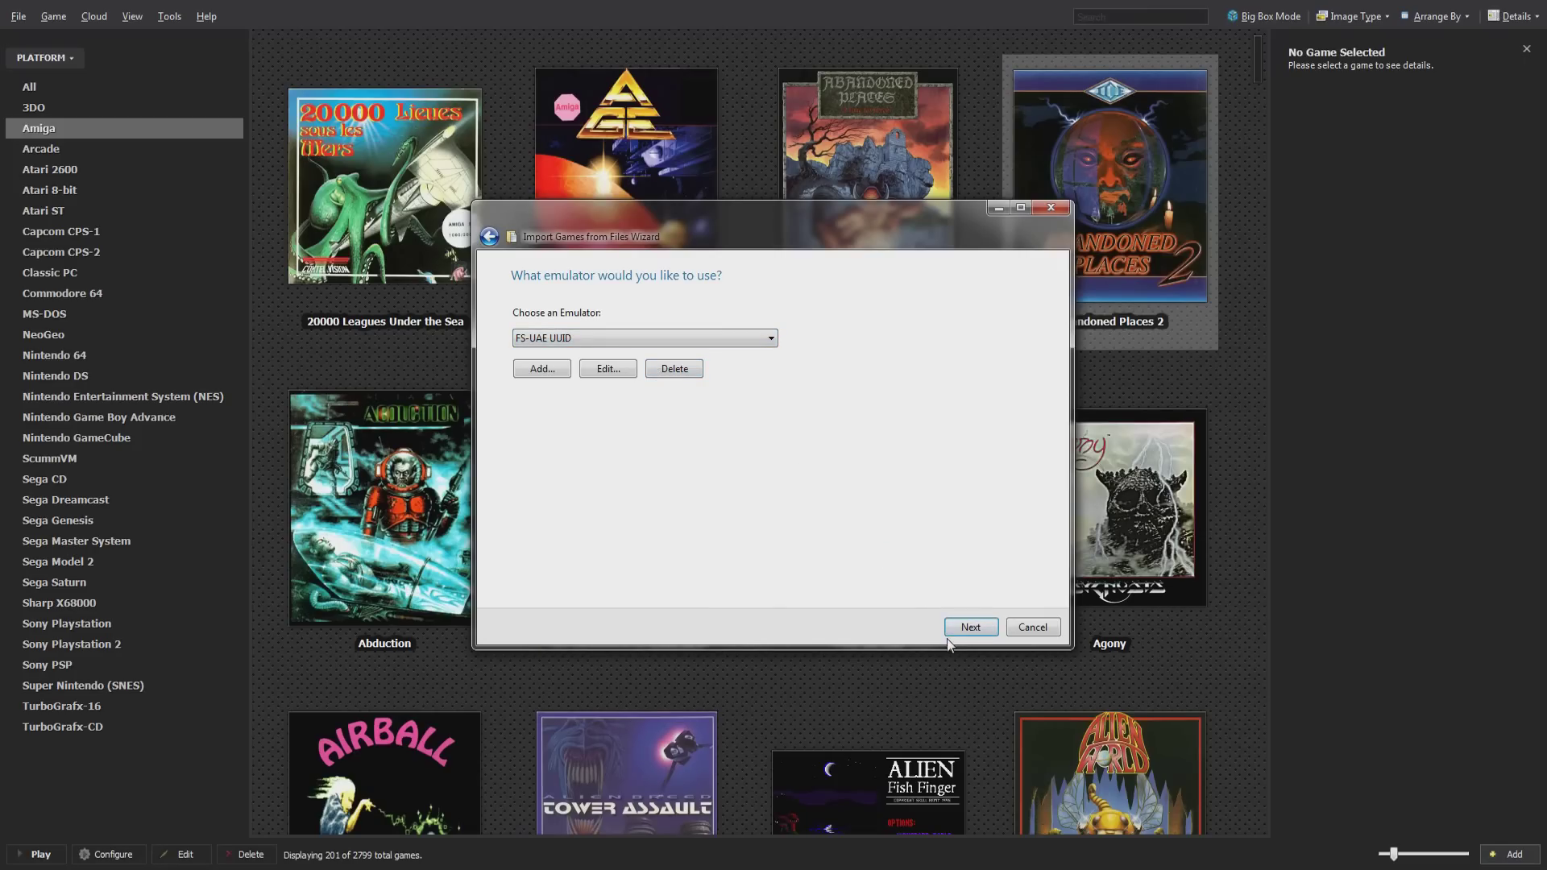
left_click(970, 627)
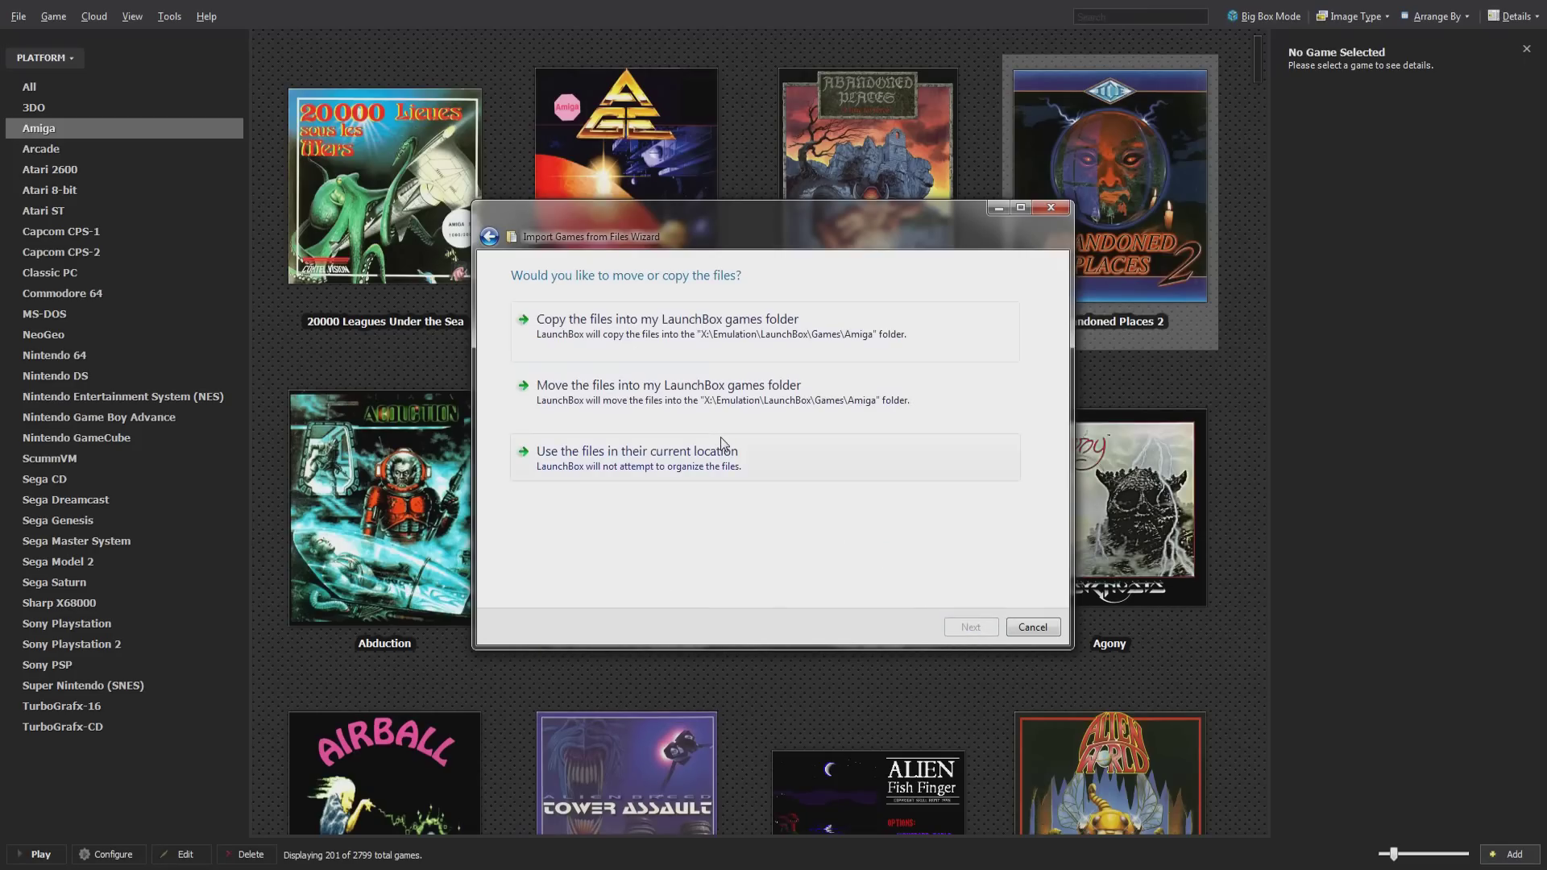
Use the files in their current location and accept the default media and custom options up to the import list.
left_click(725, 446)
left_click(970, 627)
left_click(970, 627)
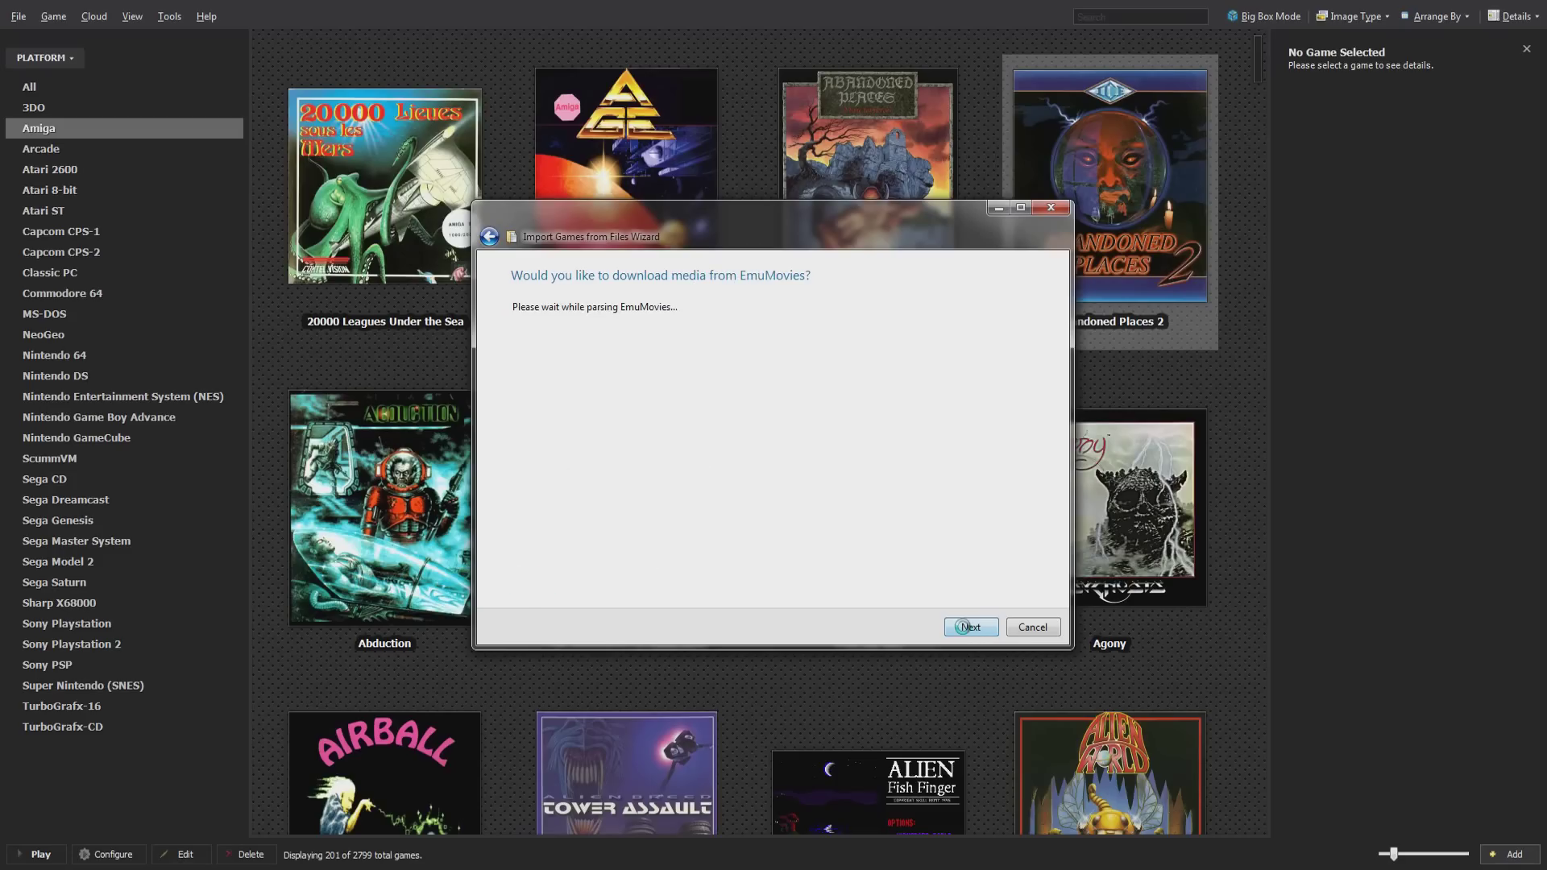
left_click(970, 628)
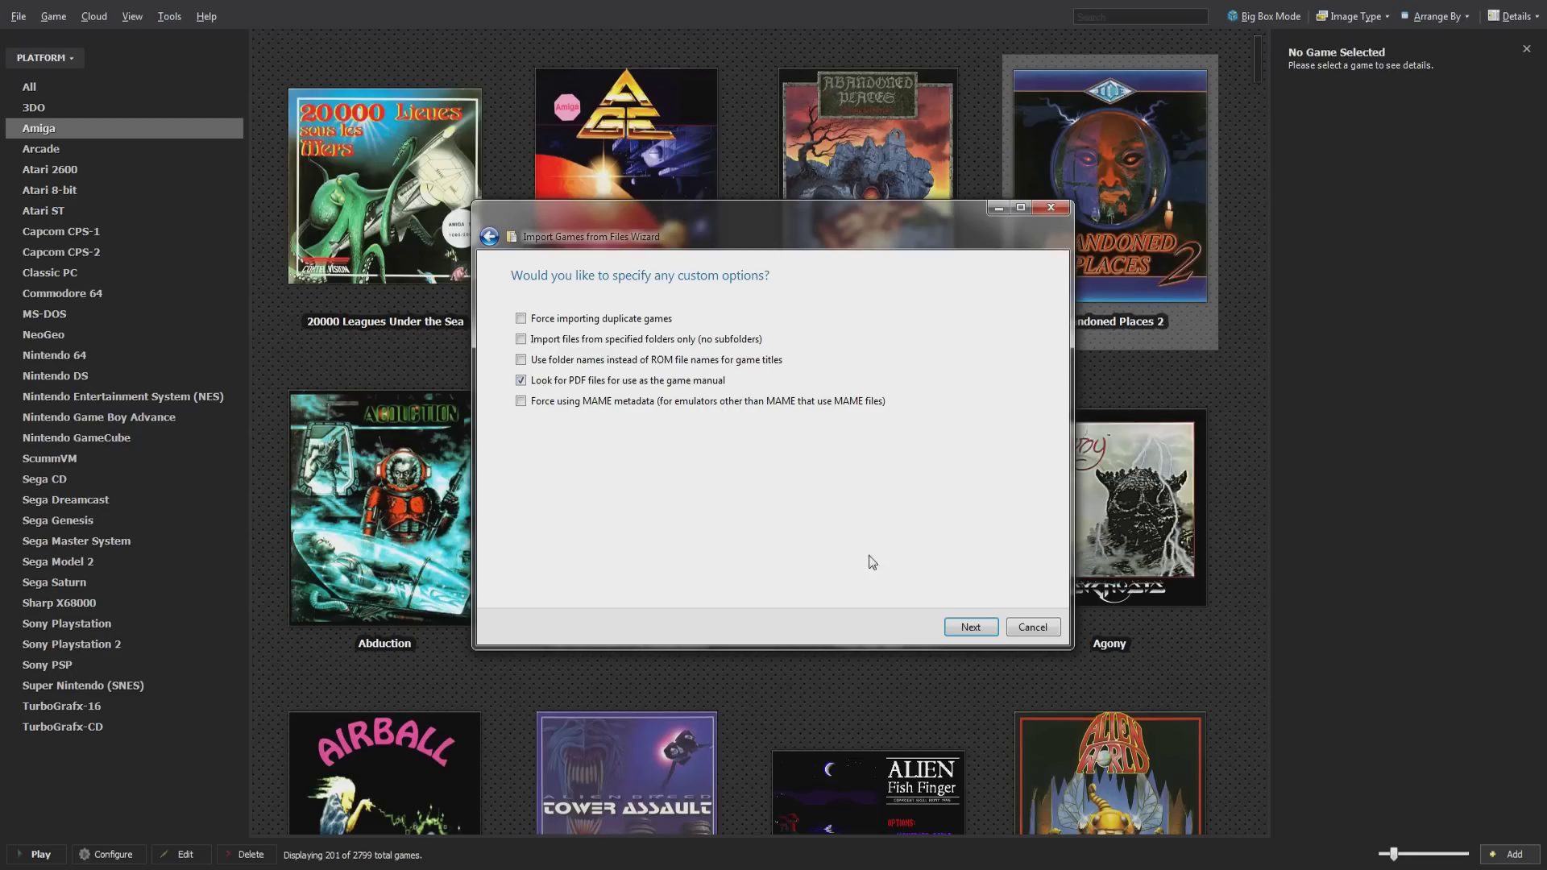
left_click(953, 622)
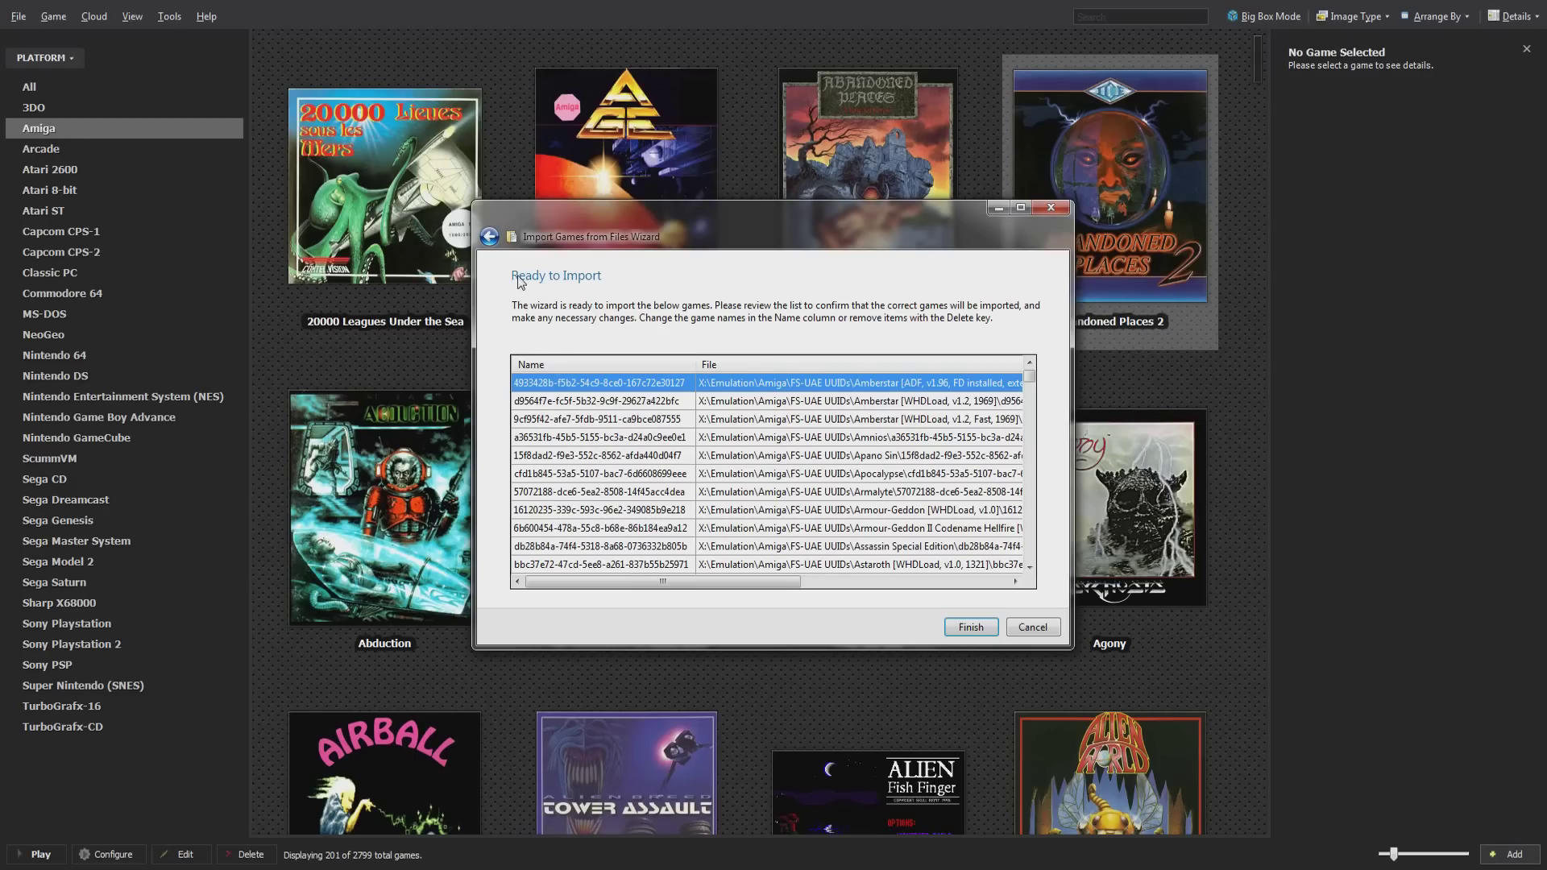
Return to the custom options and enable using folder names instead of ROM file names for game titles, and regenerate the import list.
left_click(489, 236)
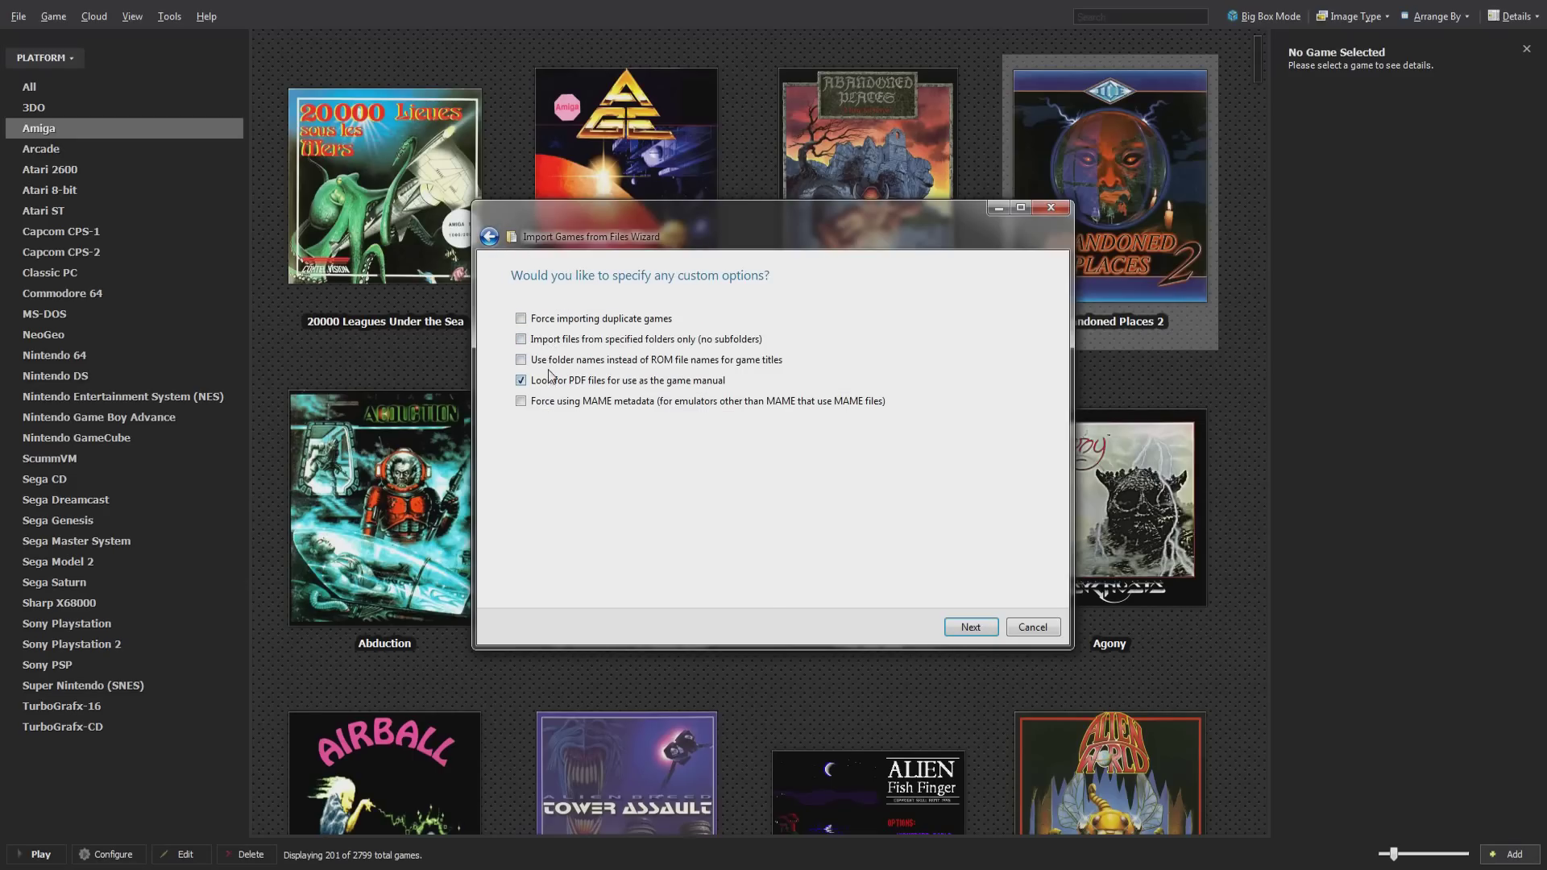
left_click(551, 364)
left_click(969, 628)
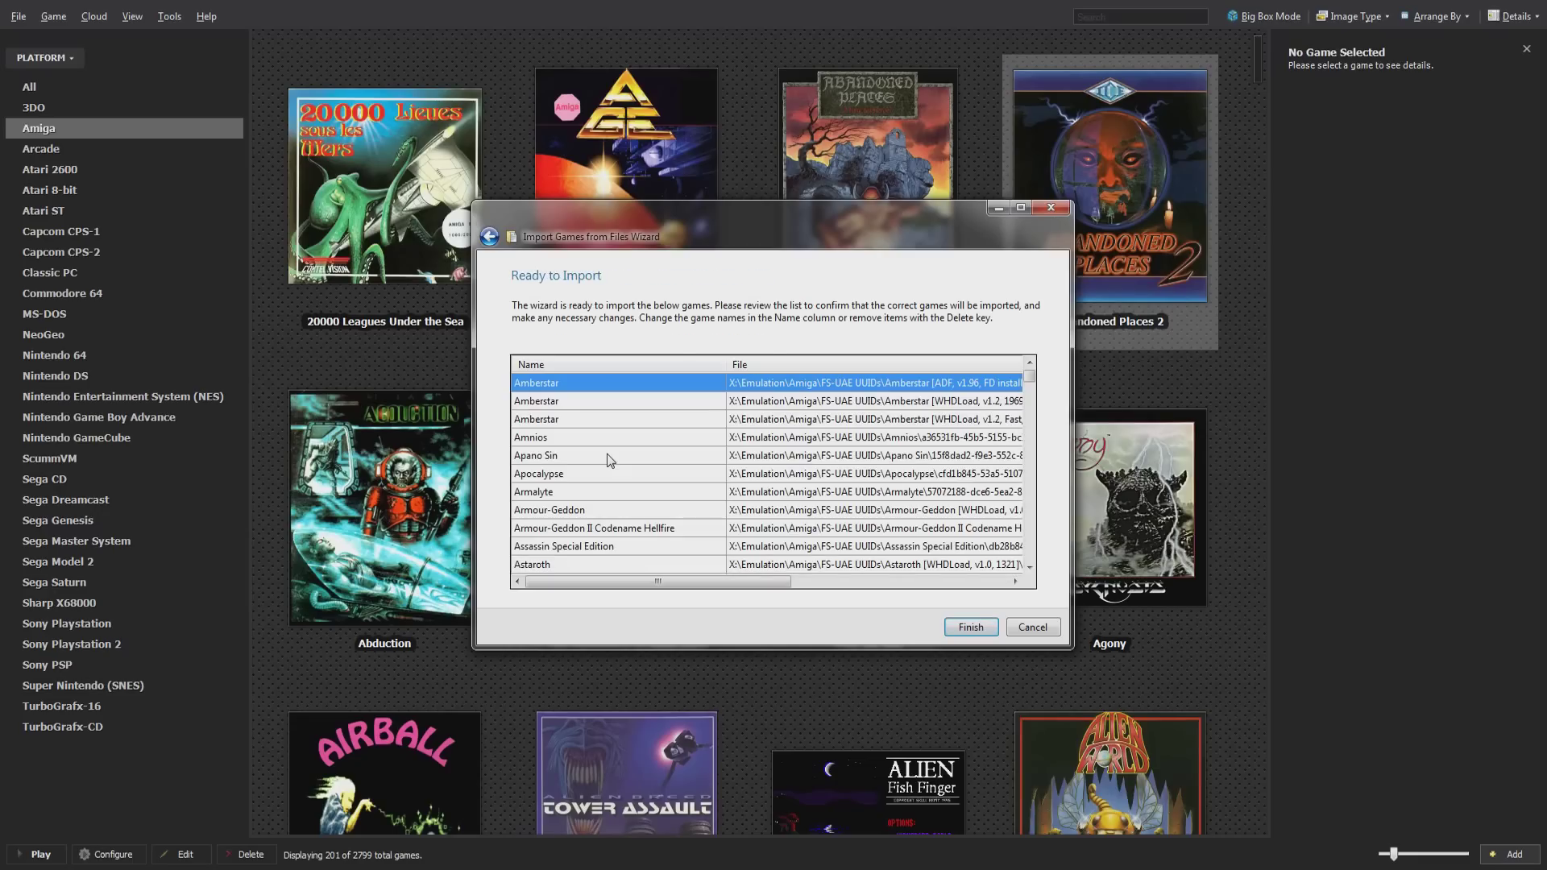
Review the game names in the Ready to Import list and cancel the import wizard.
scroll(587, 458, "down", 10)
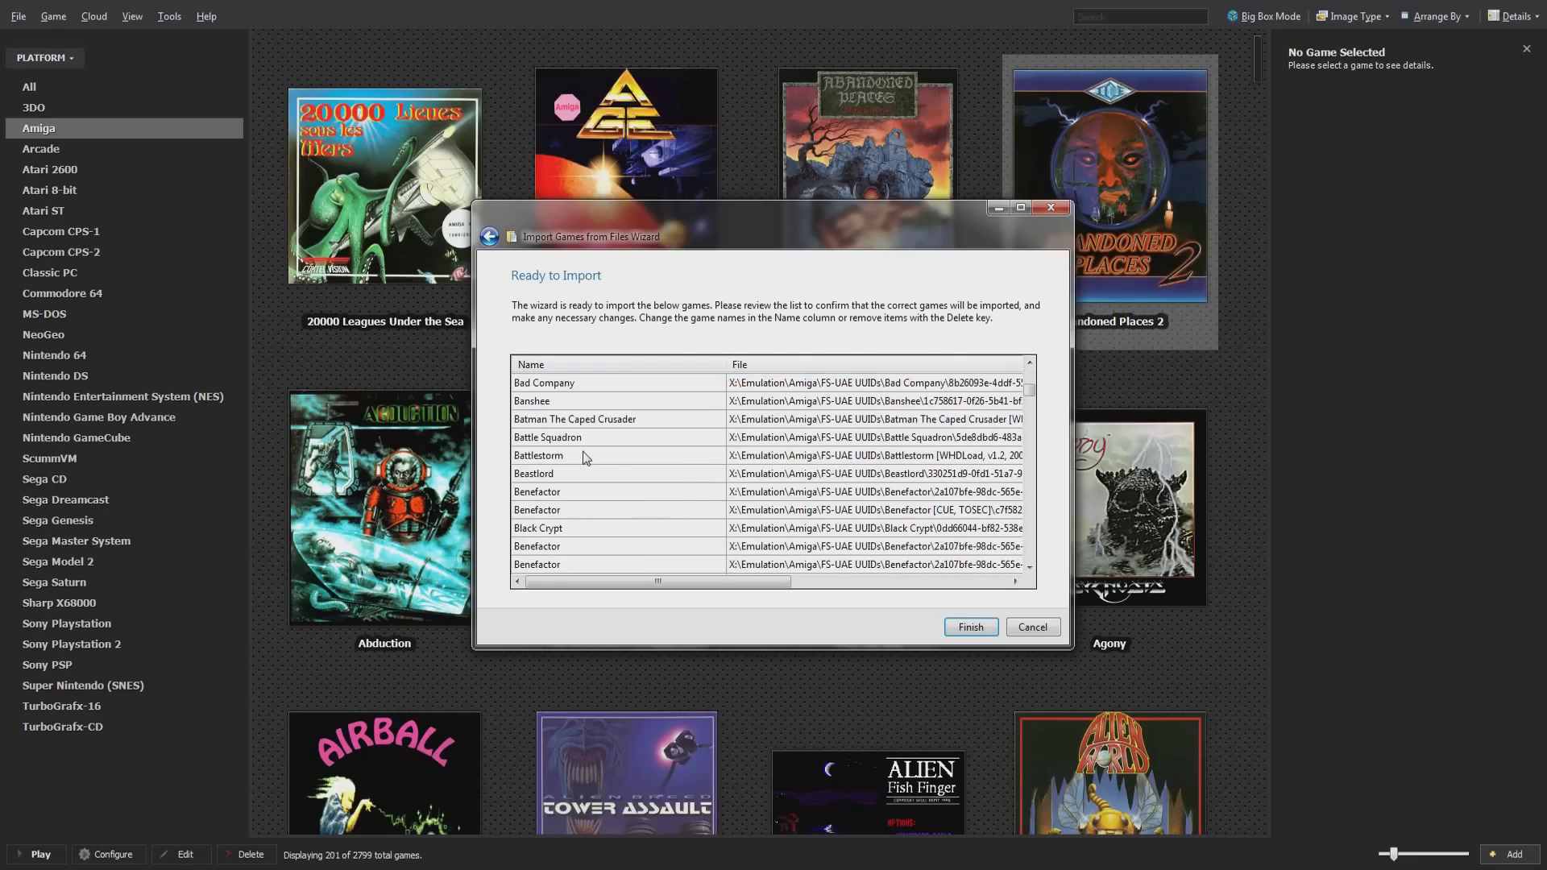
scroll(588, 472, "down", 10)
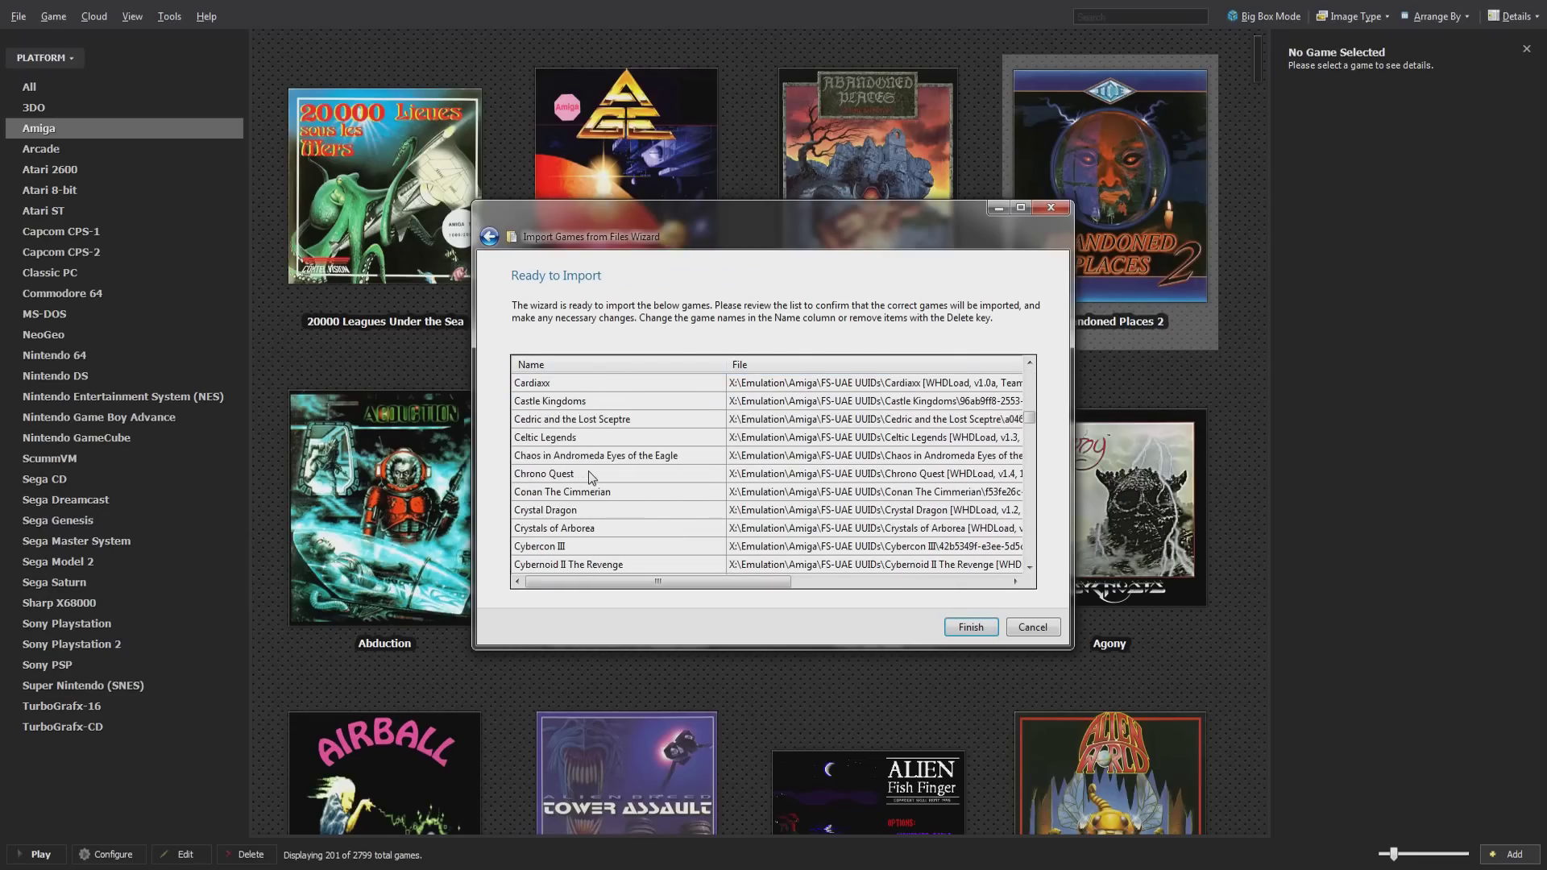
scroll(589, 477, "down", 10)
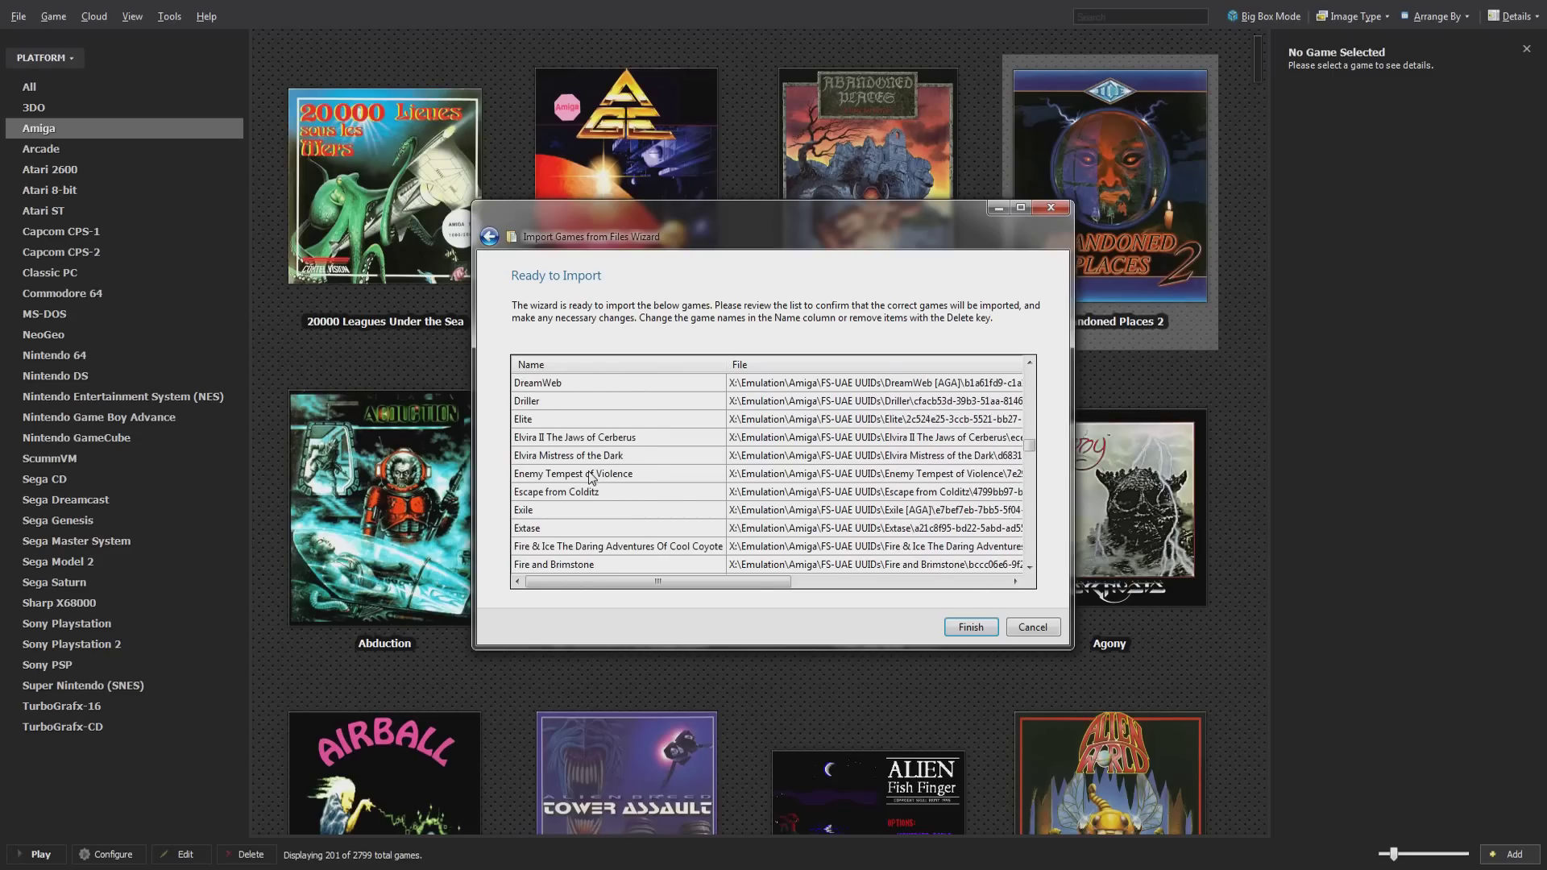
scroll(590, 477, "down", 10)
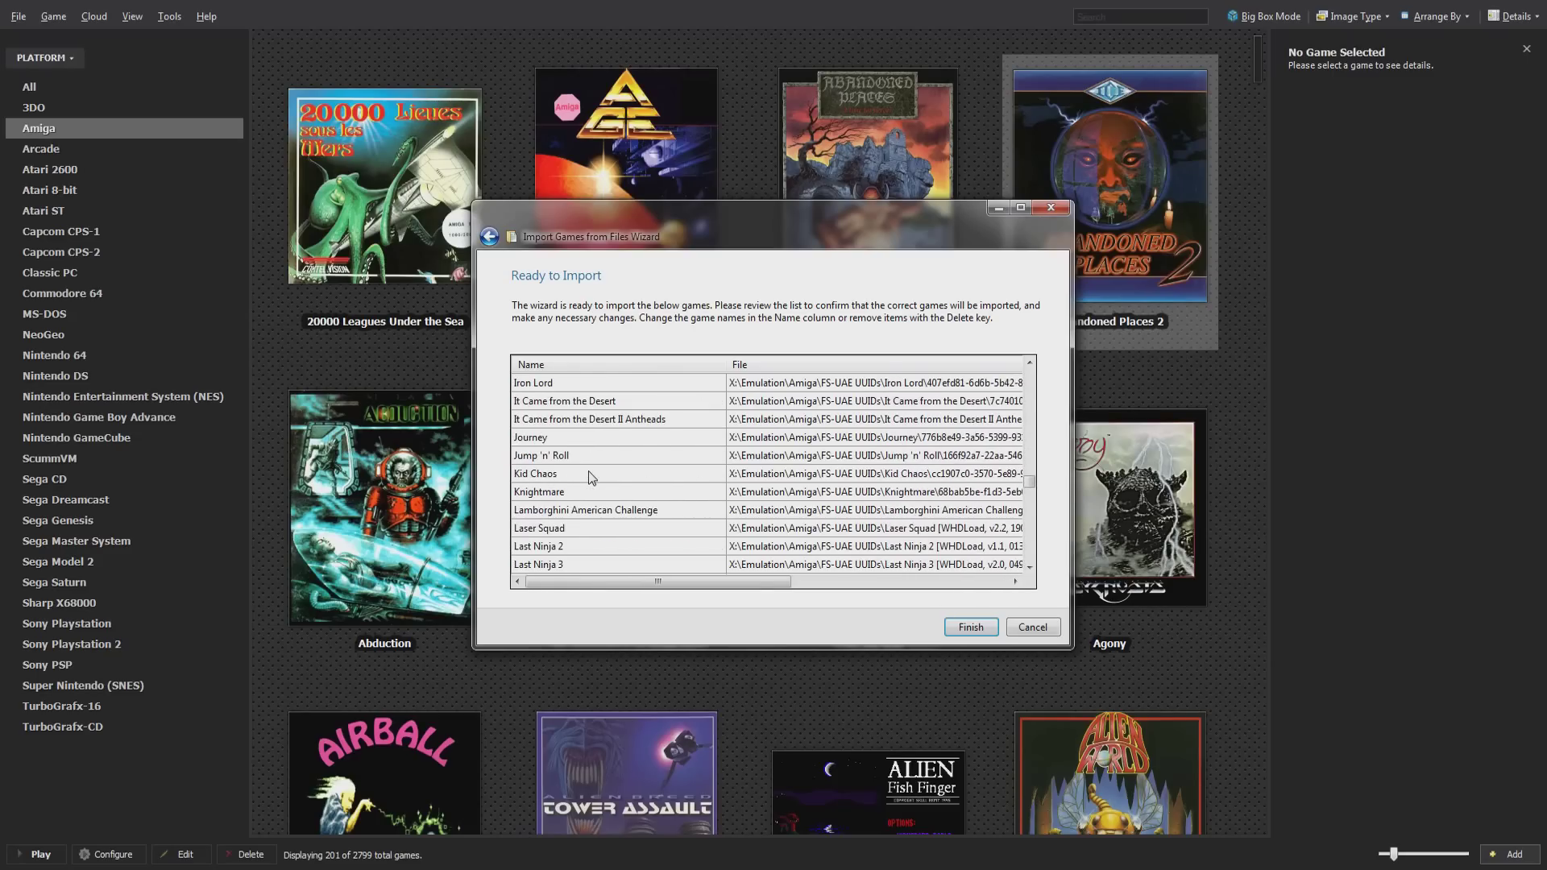
scroll(592, 478, "down", 5)
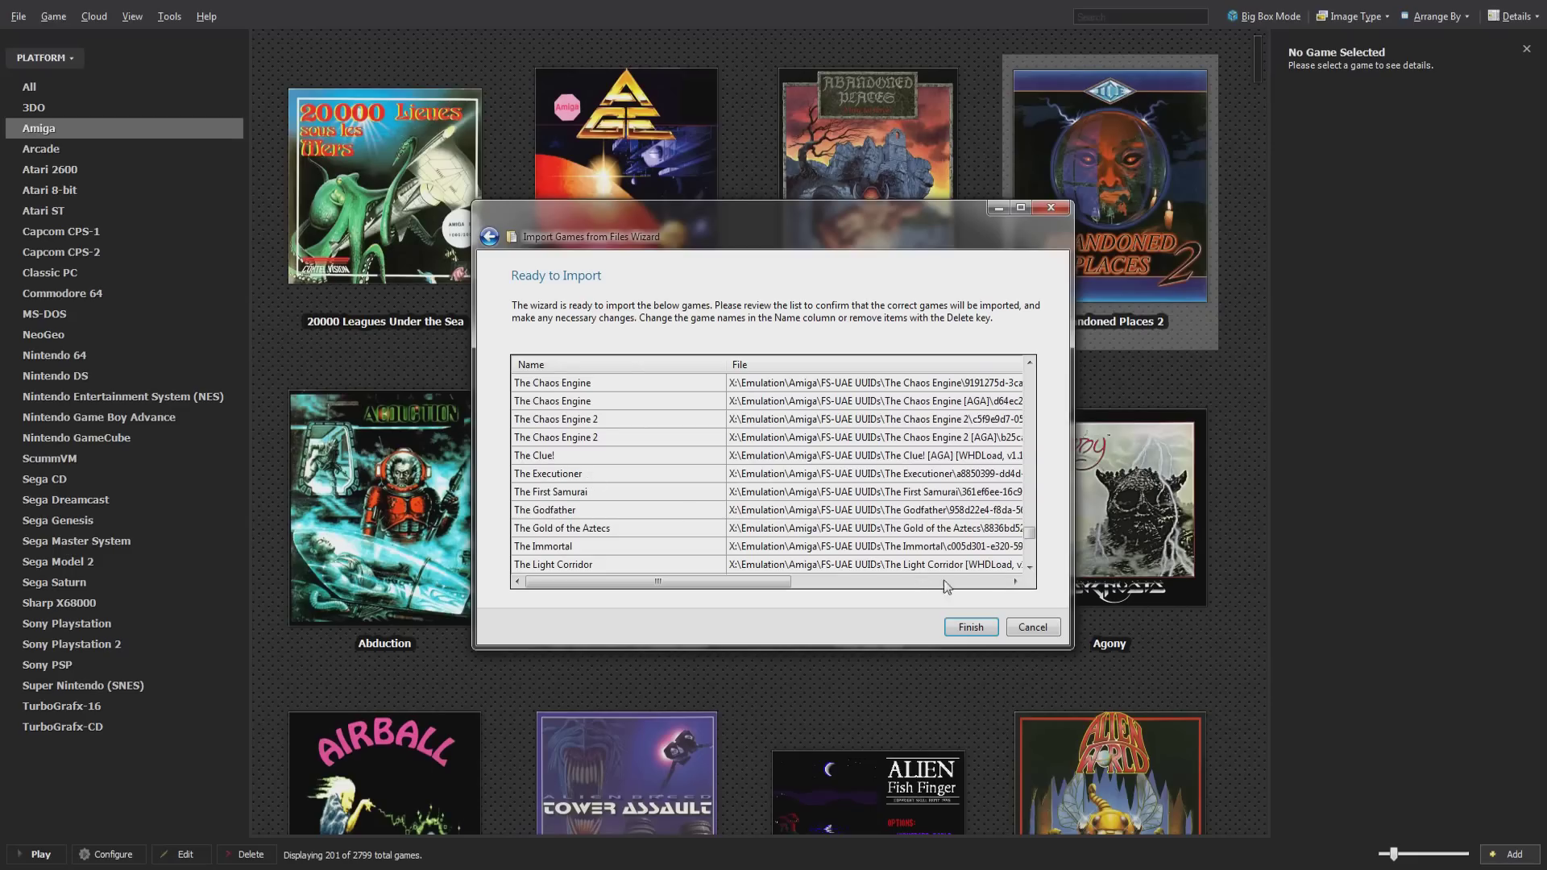
left_click(1043, 622)
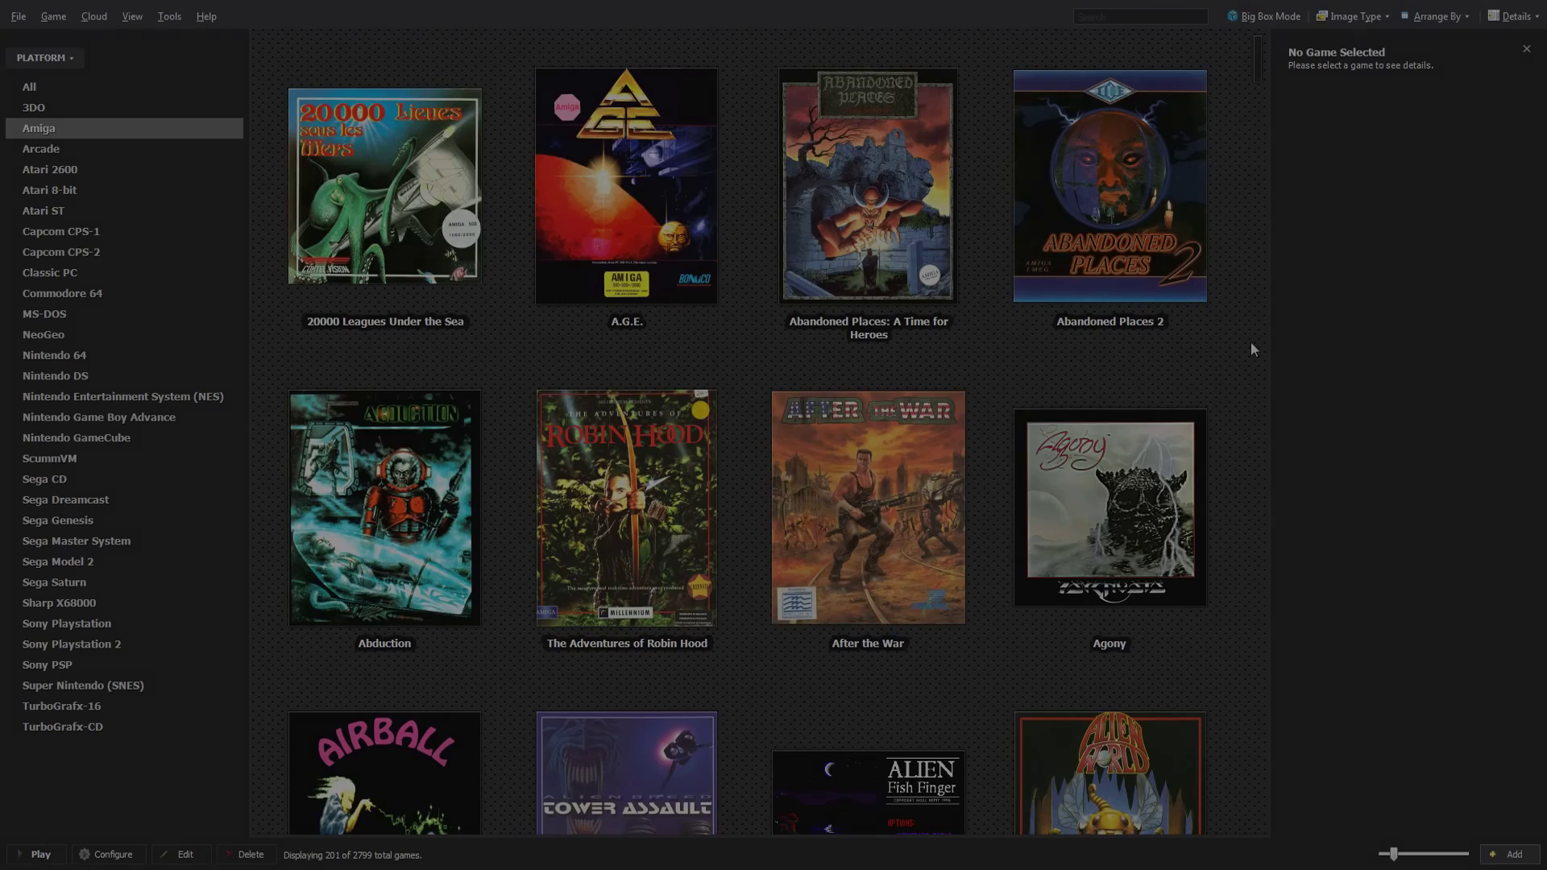
Inspect Agony's ROM file and emulator settings, cancel the edit, and launch the game.
right_click(1096, 510)
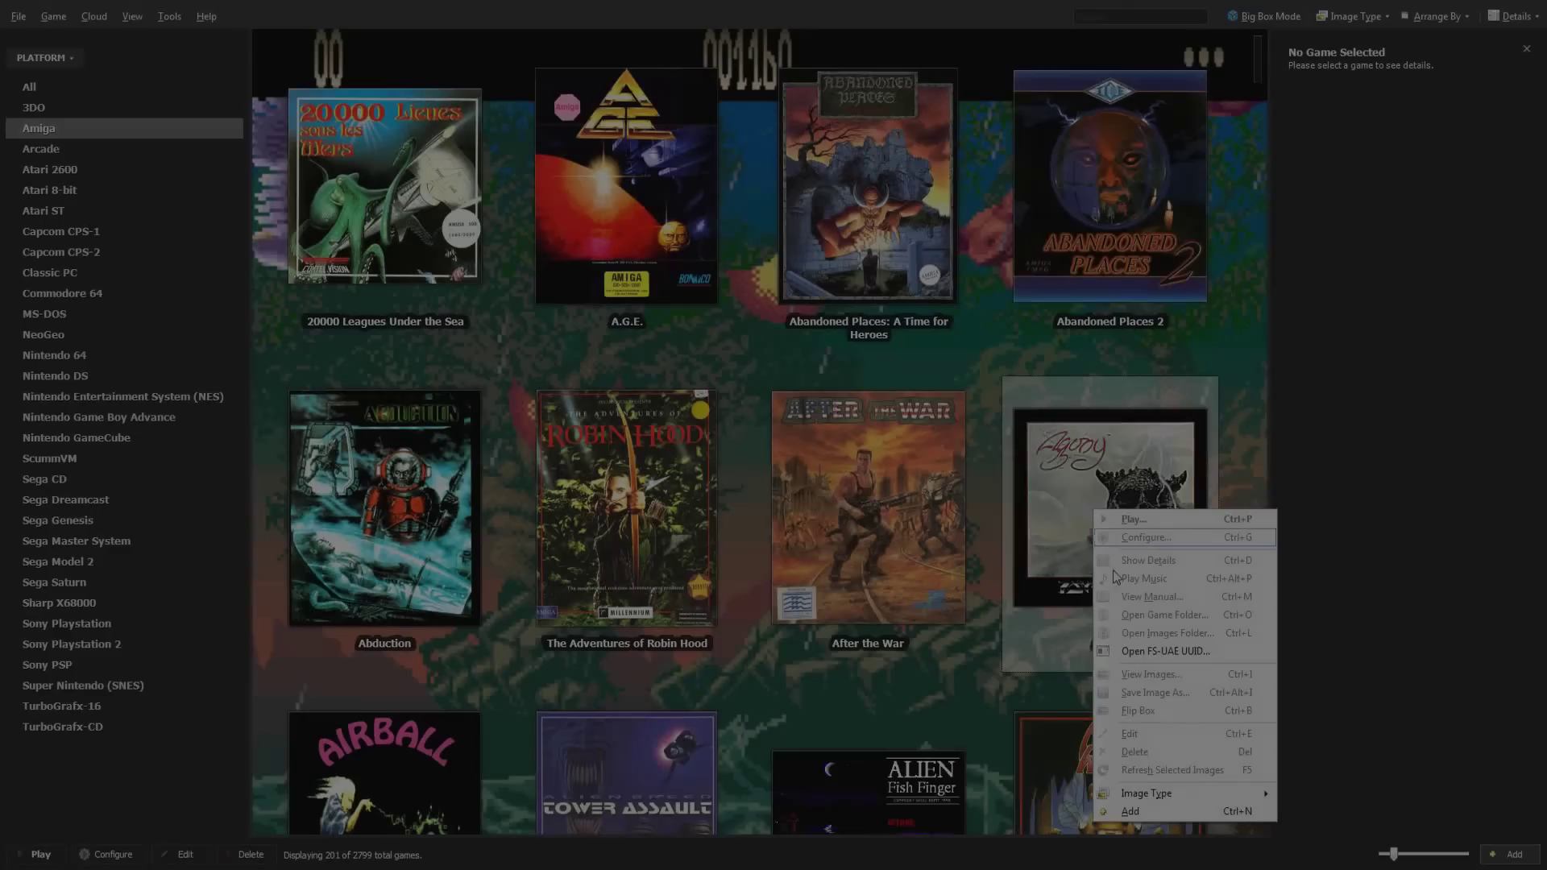
left_click(1153, 752)
key("ctrl+e")
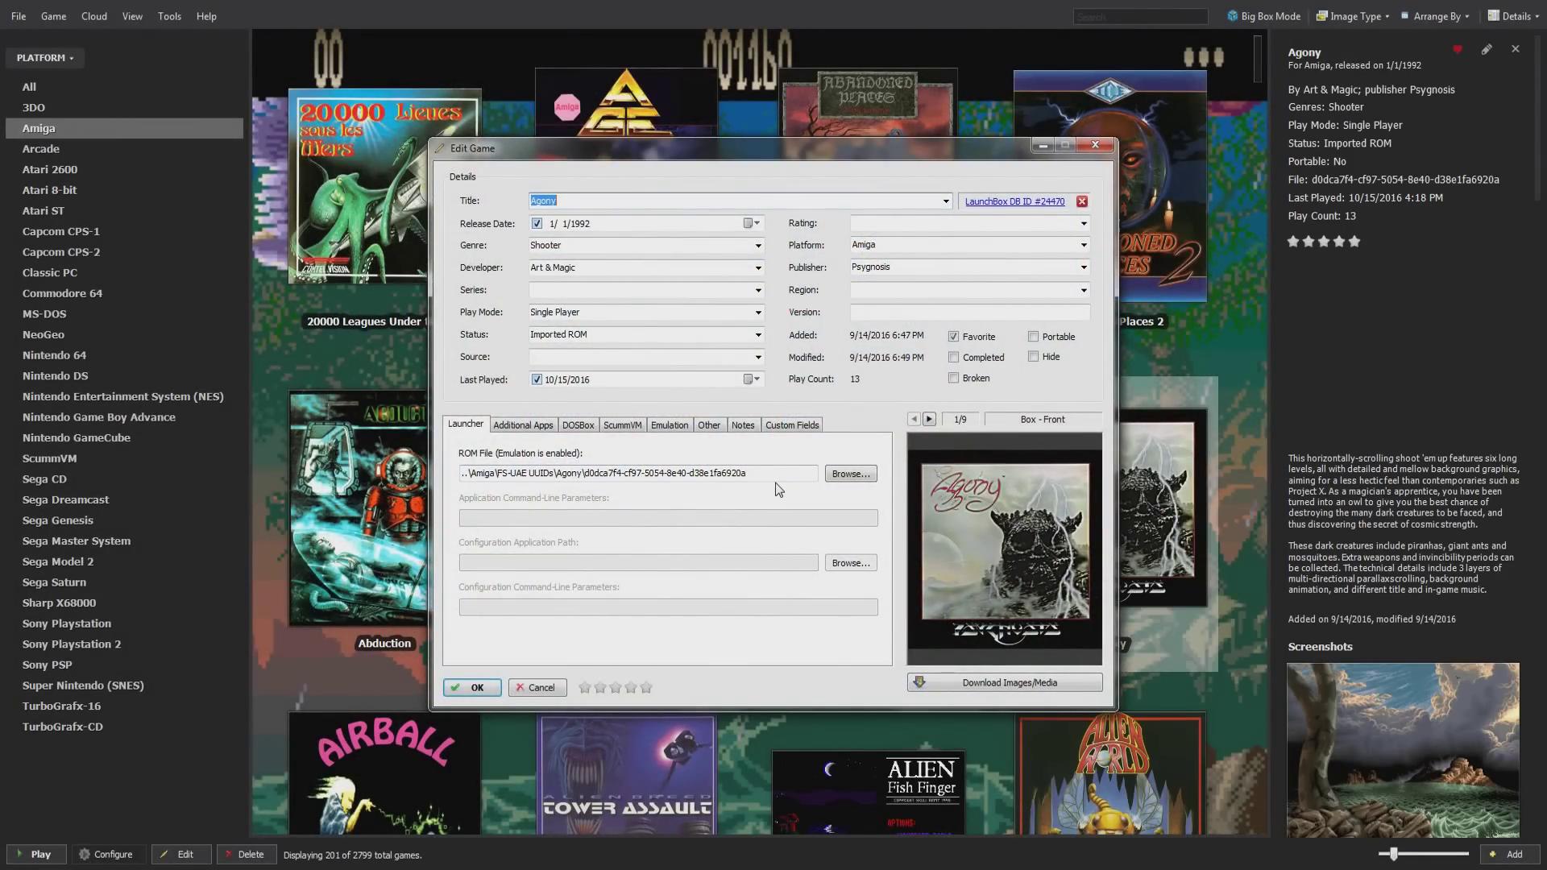
left_click(669, 427)
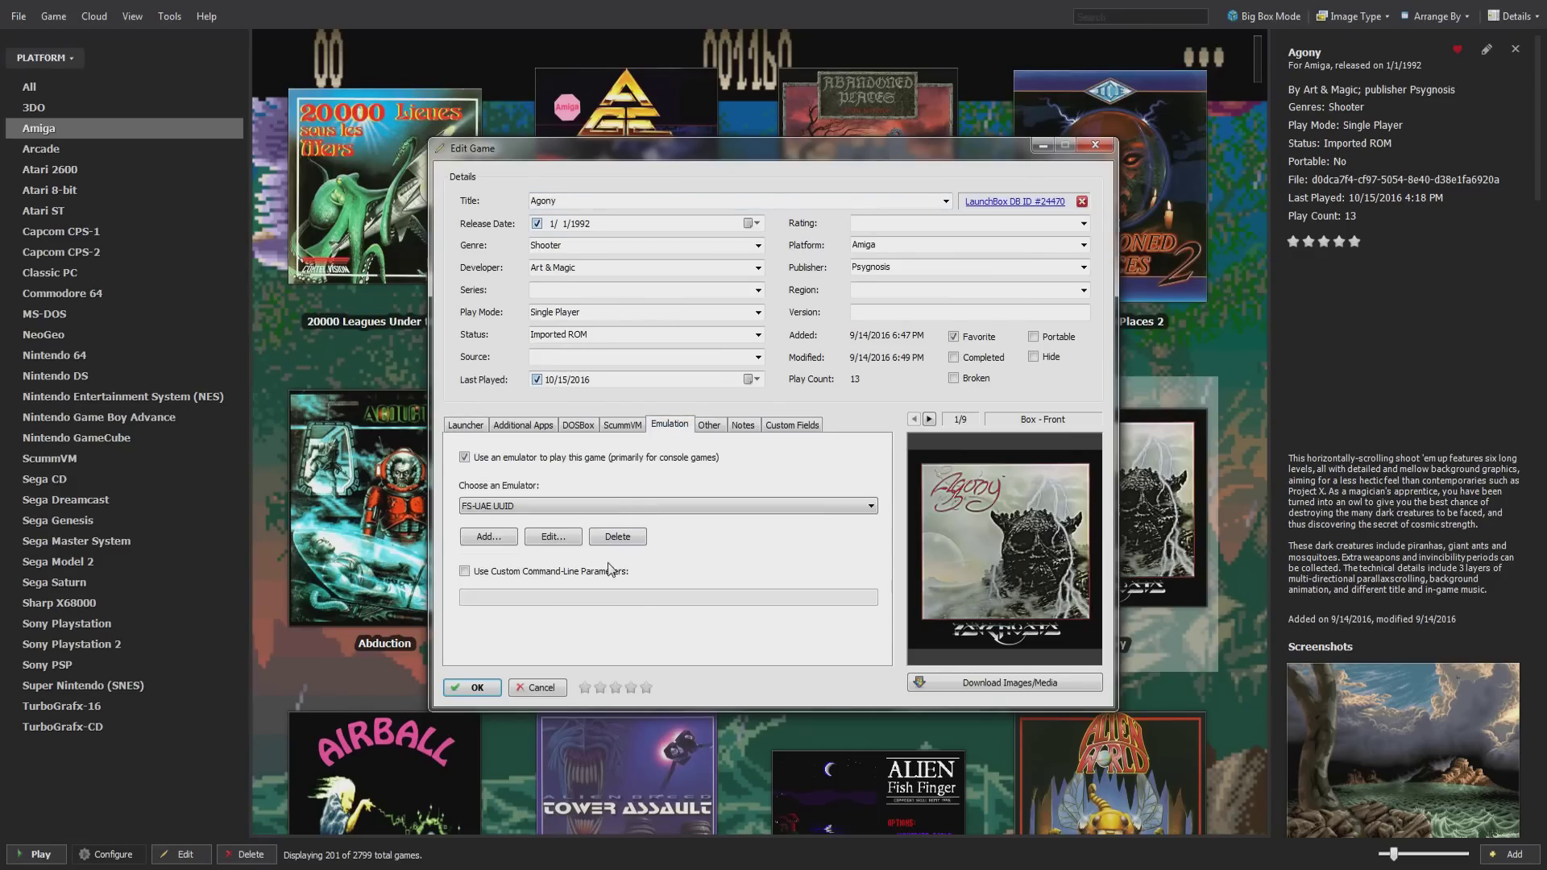
left_click(525, 687)
double_click(1118, 506)
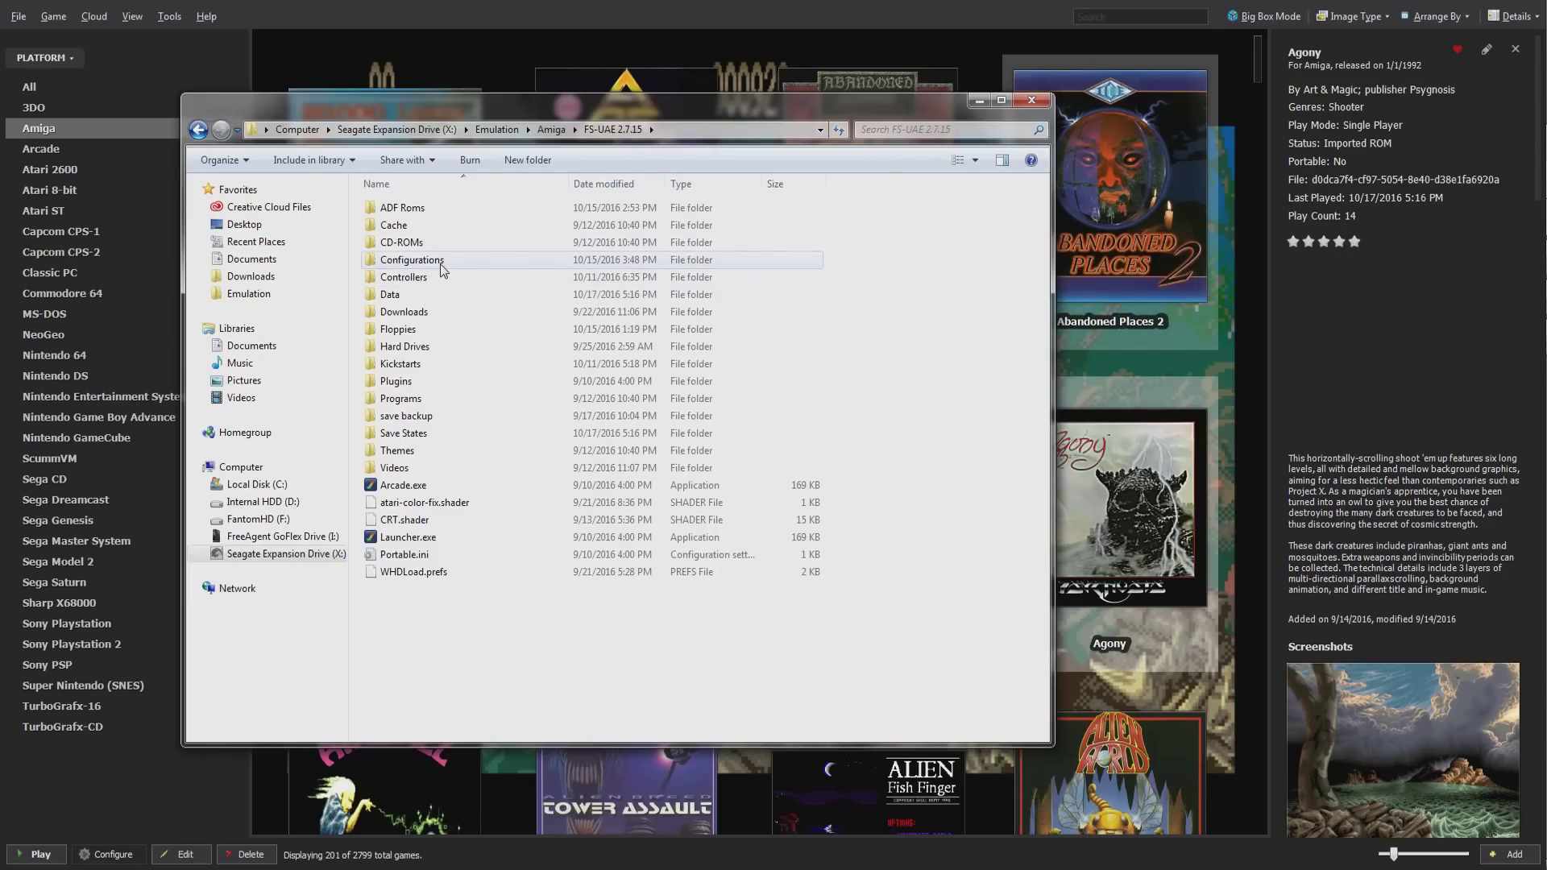
Bring all files from the FS-UAE 2.7.15 Configurations folder into the LaunchBox library to start an import.
double_click(413, 261)
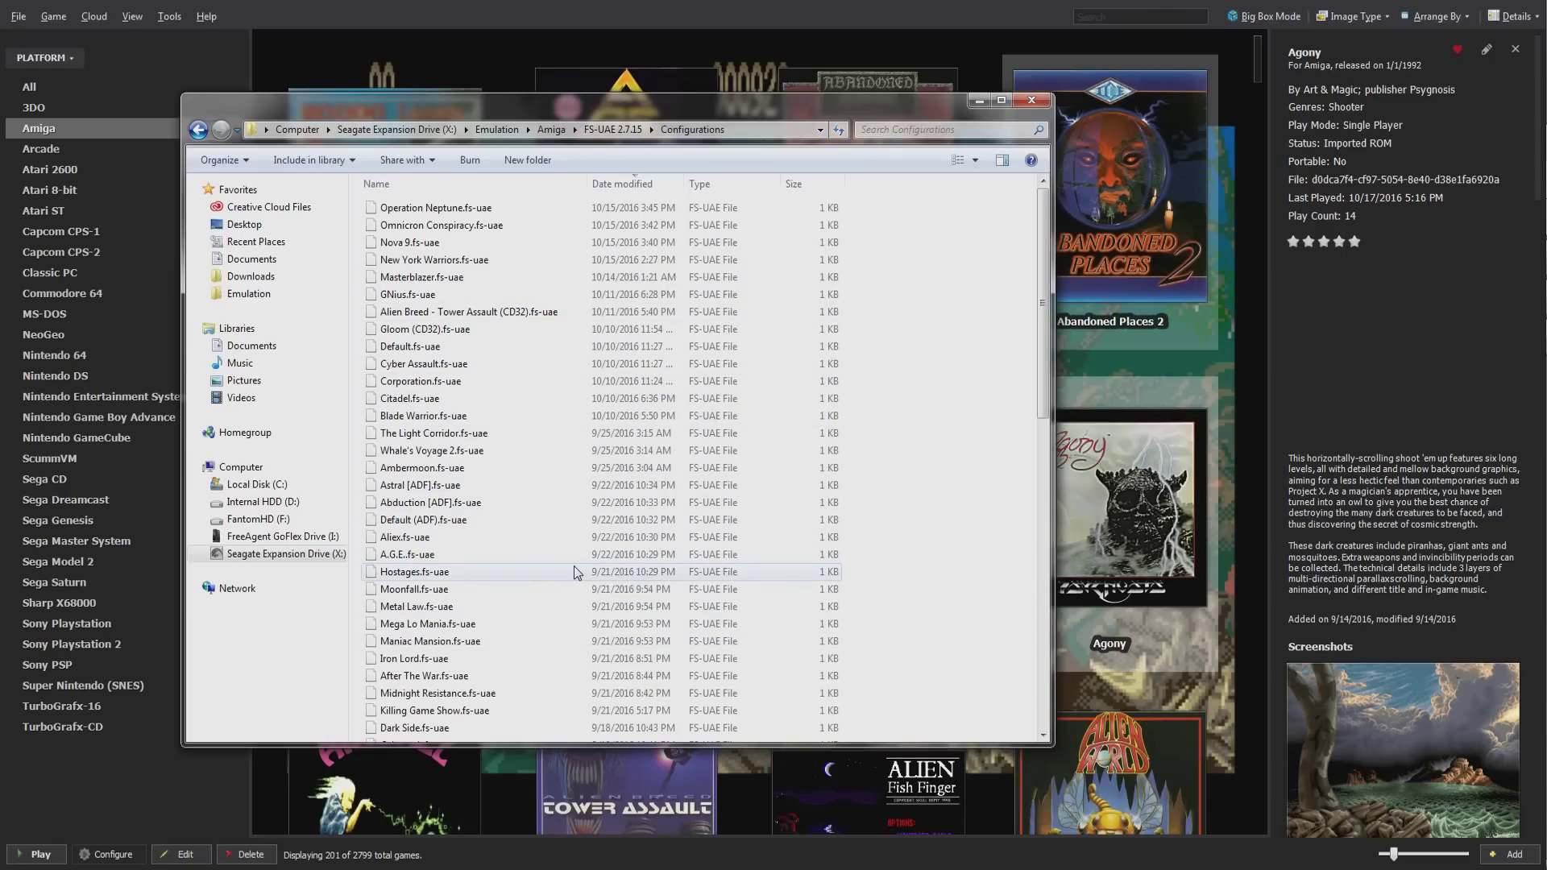
key("ctrl+a")
left_click_drag(487, 465, 1157, 474)
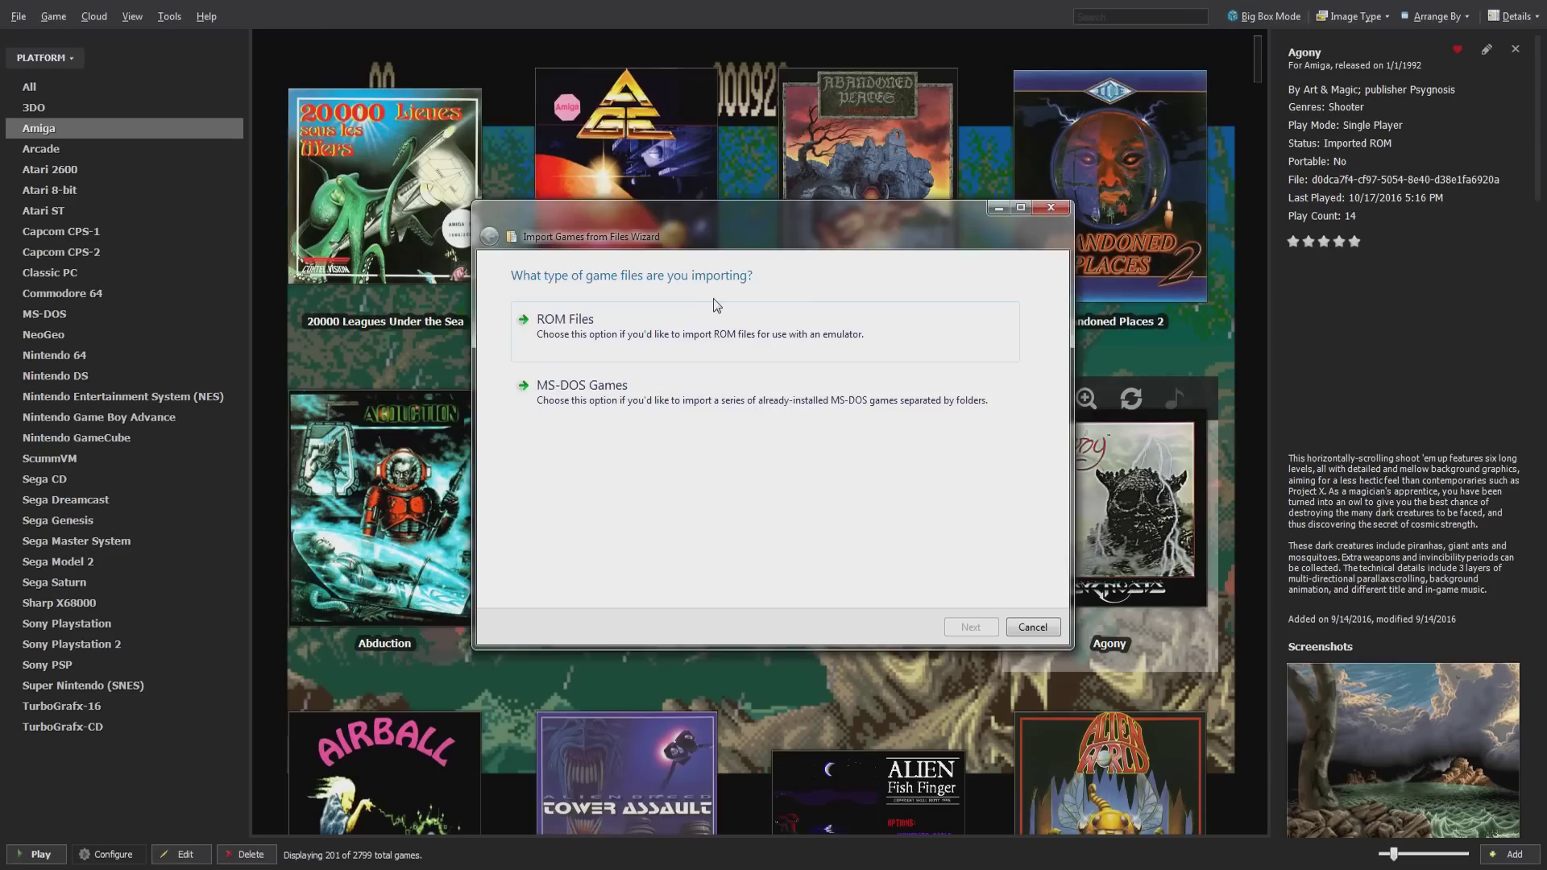
Set the import to ROM files for the Amiga platform with FS-UAE as the emulator.
left_click(695, 336)
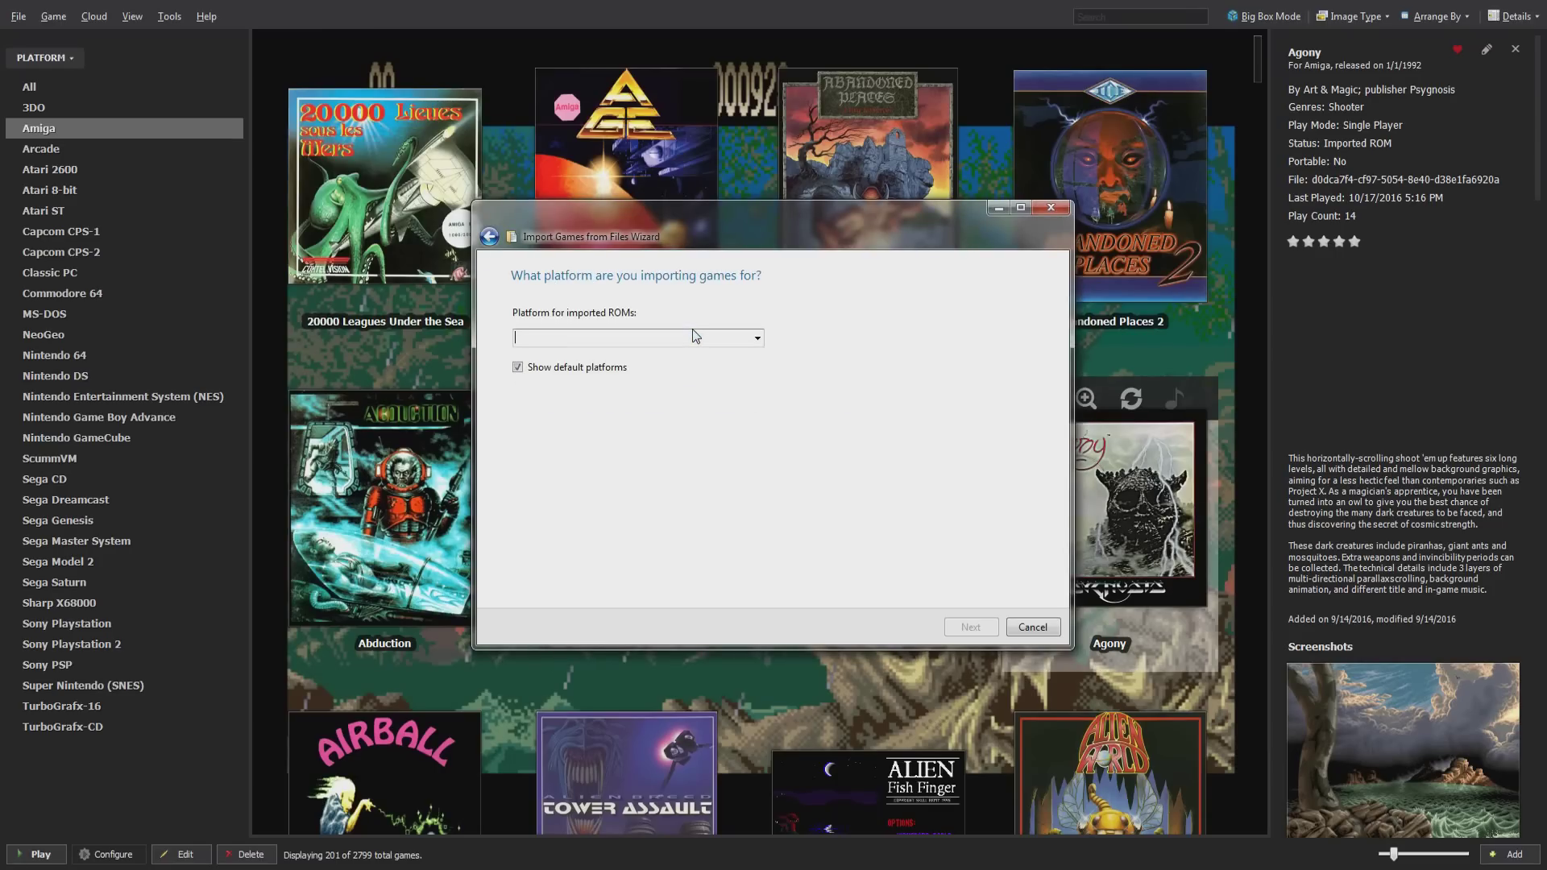
left_click(758, 338)
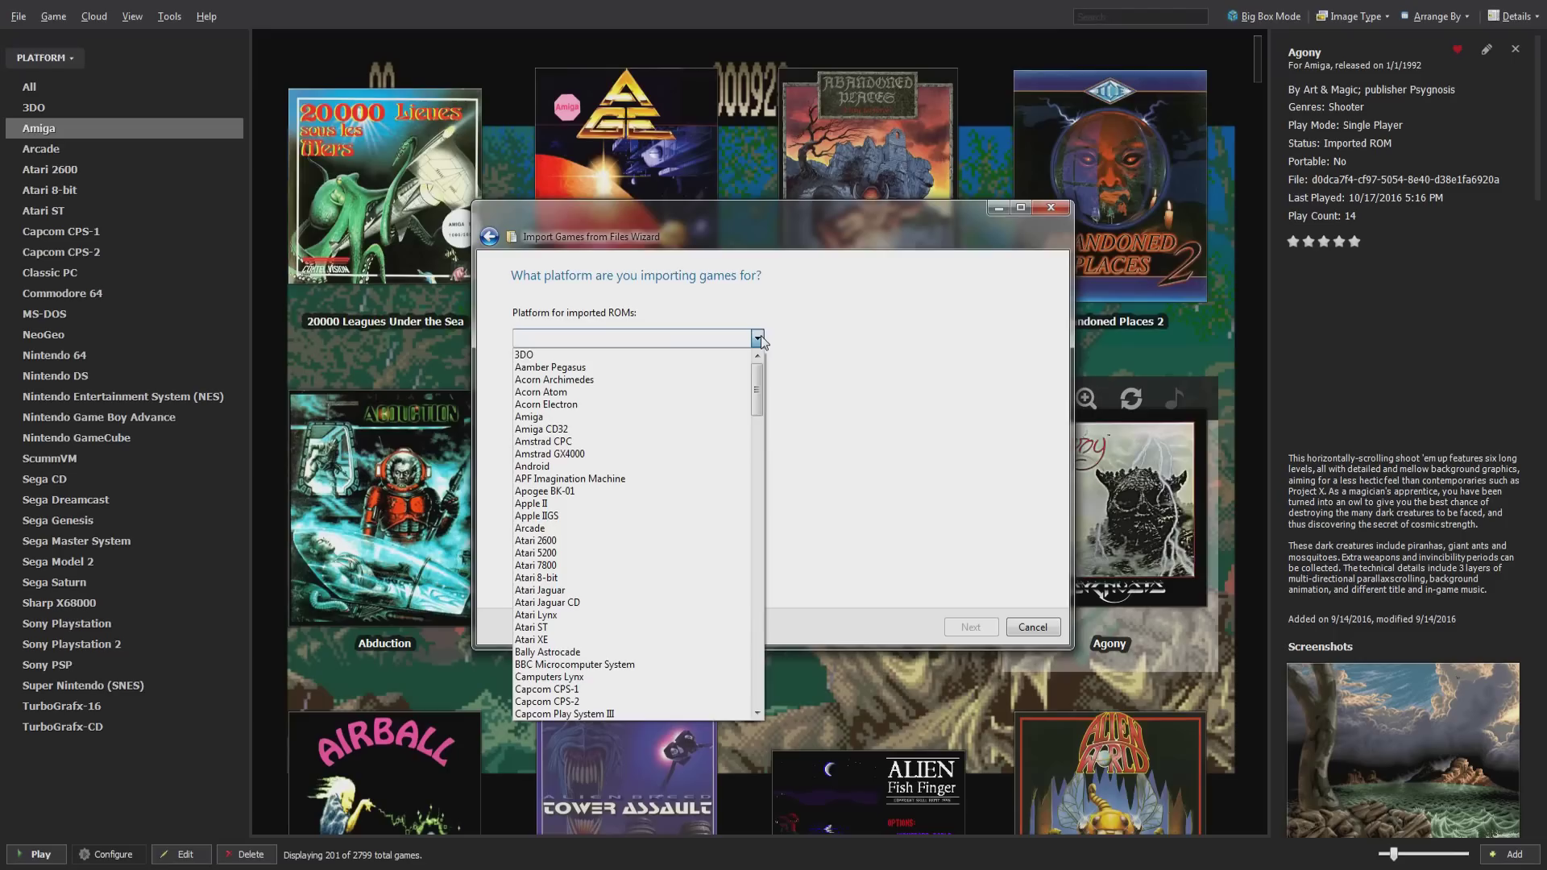
left_click(680, 416)
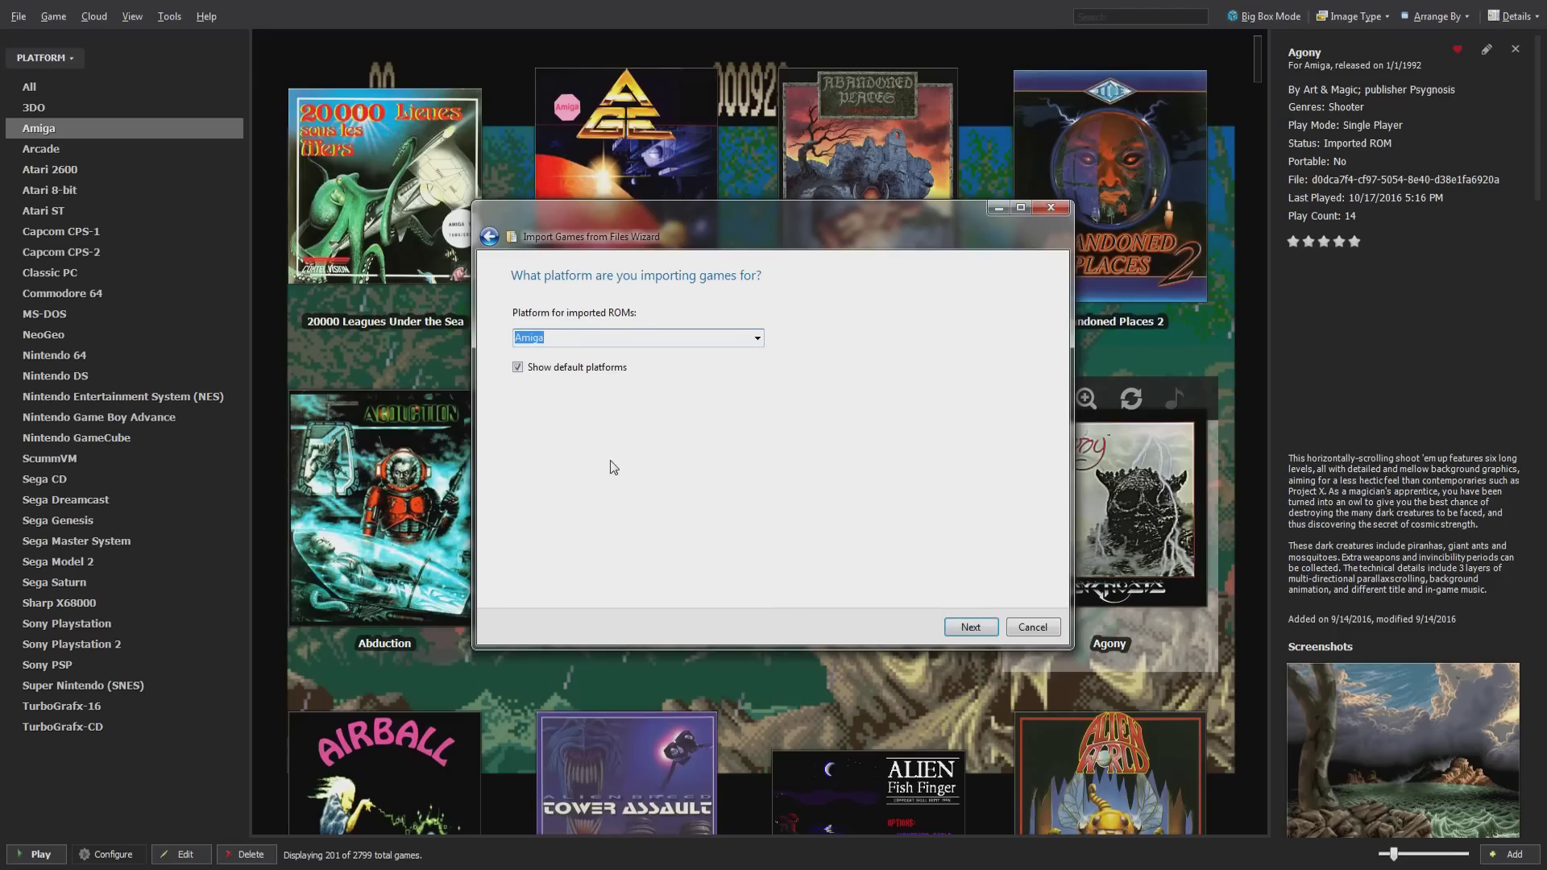
left_click(954, 627)
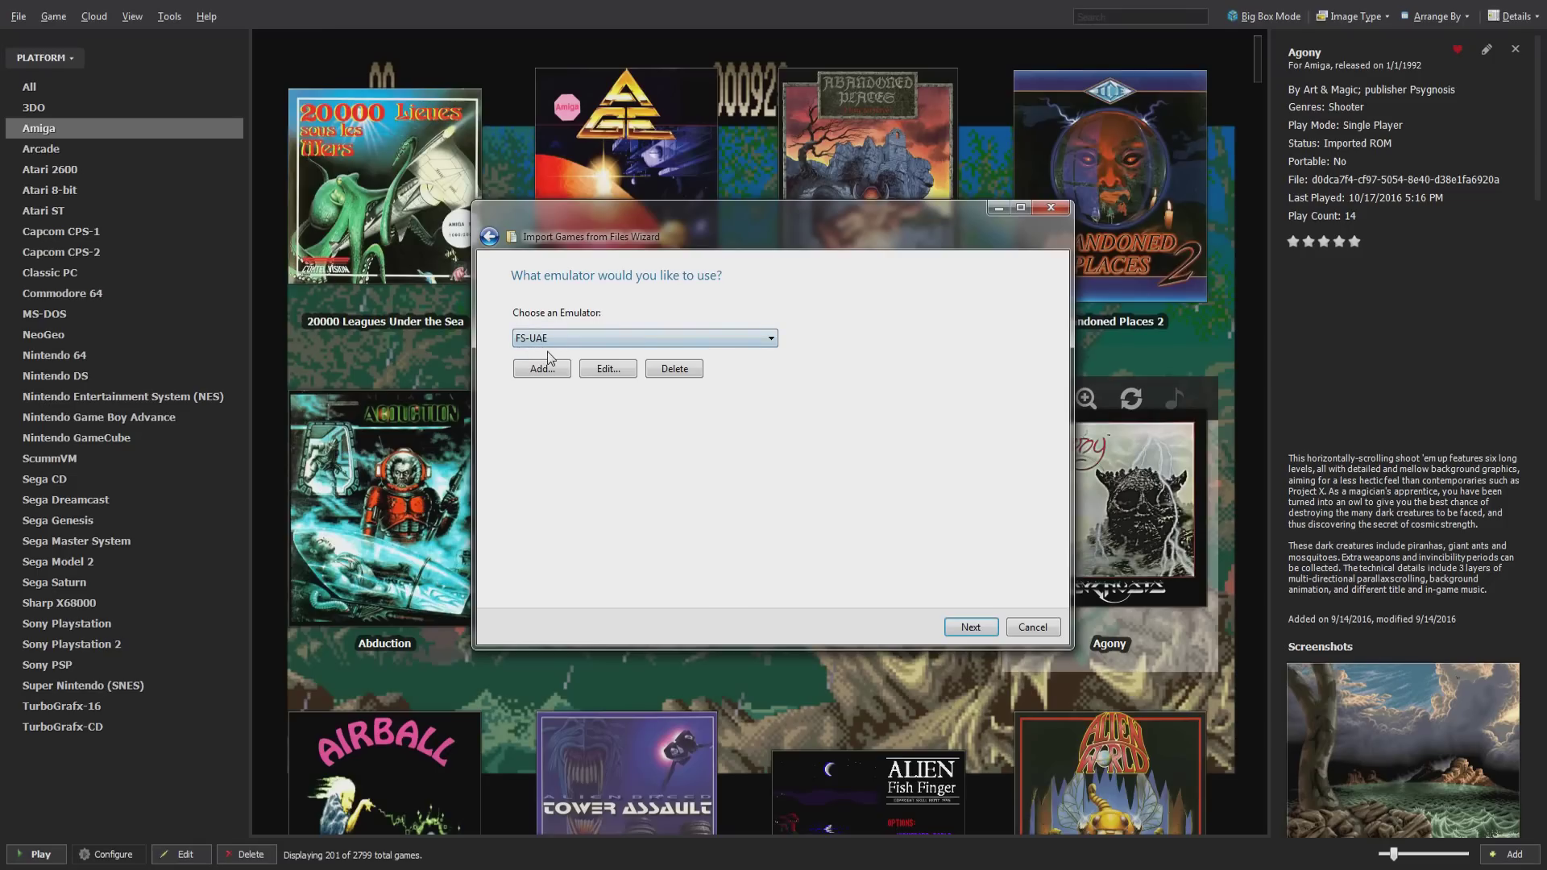
left_click(971, 627)
Keep the configuration files in their current location and accept the default metadata, media and custom options to generate the import list.
left_click(797, 453)
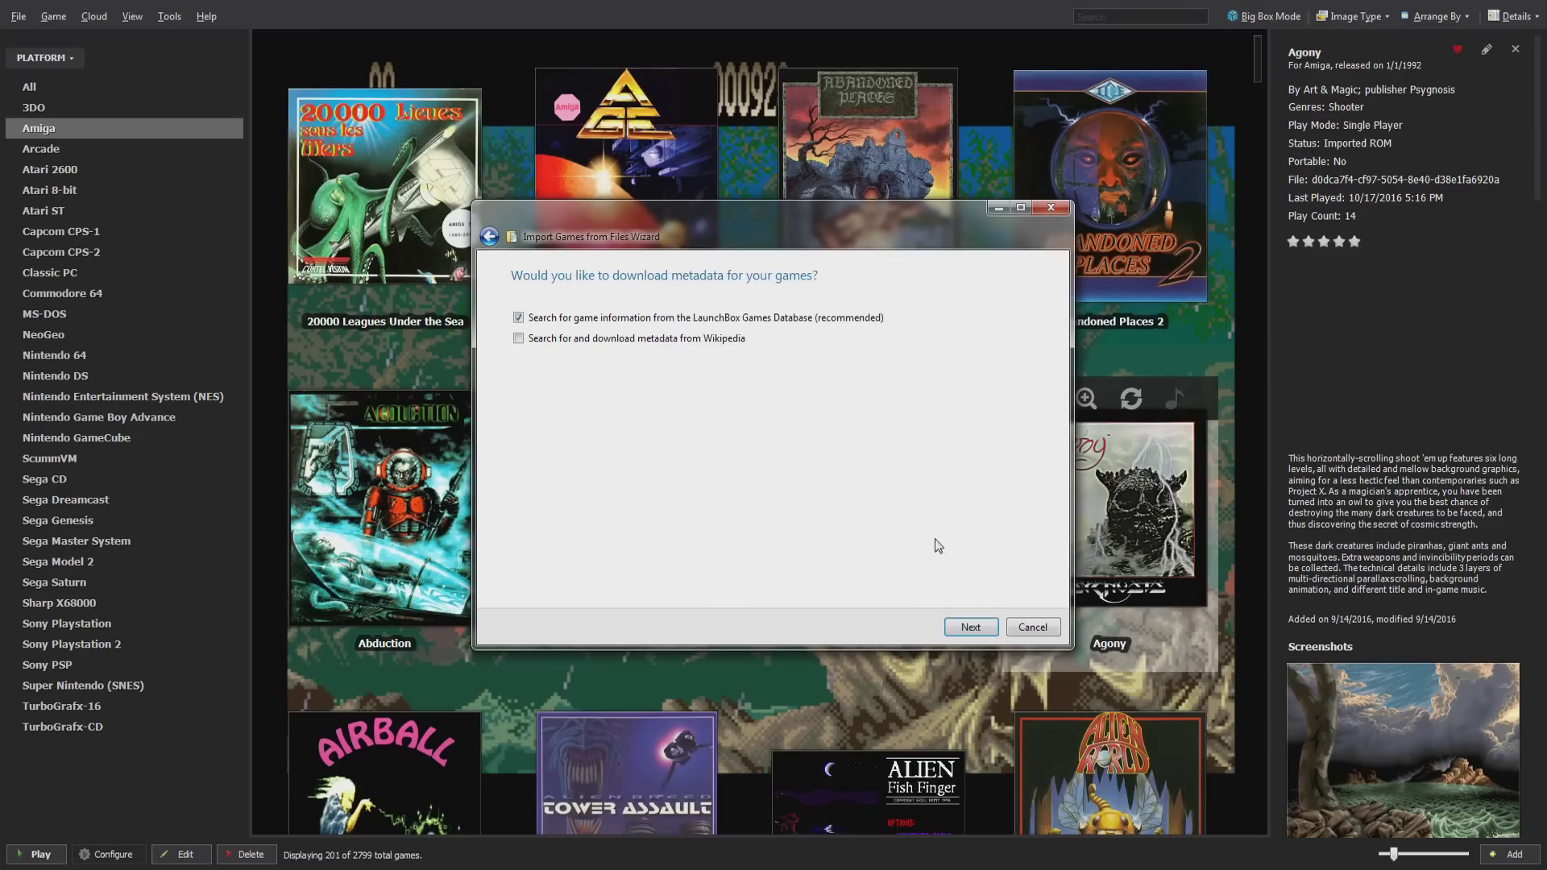
left_click(970, 628)
left_click(968, 628)
left_click(968, 629)
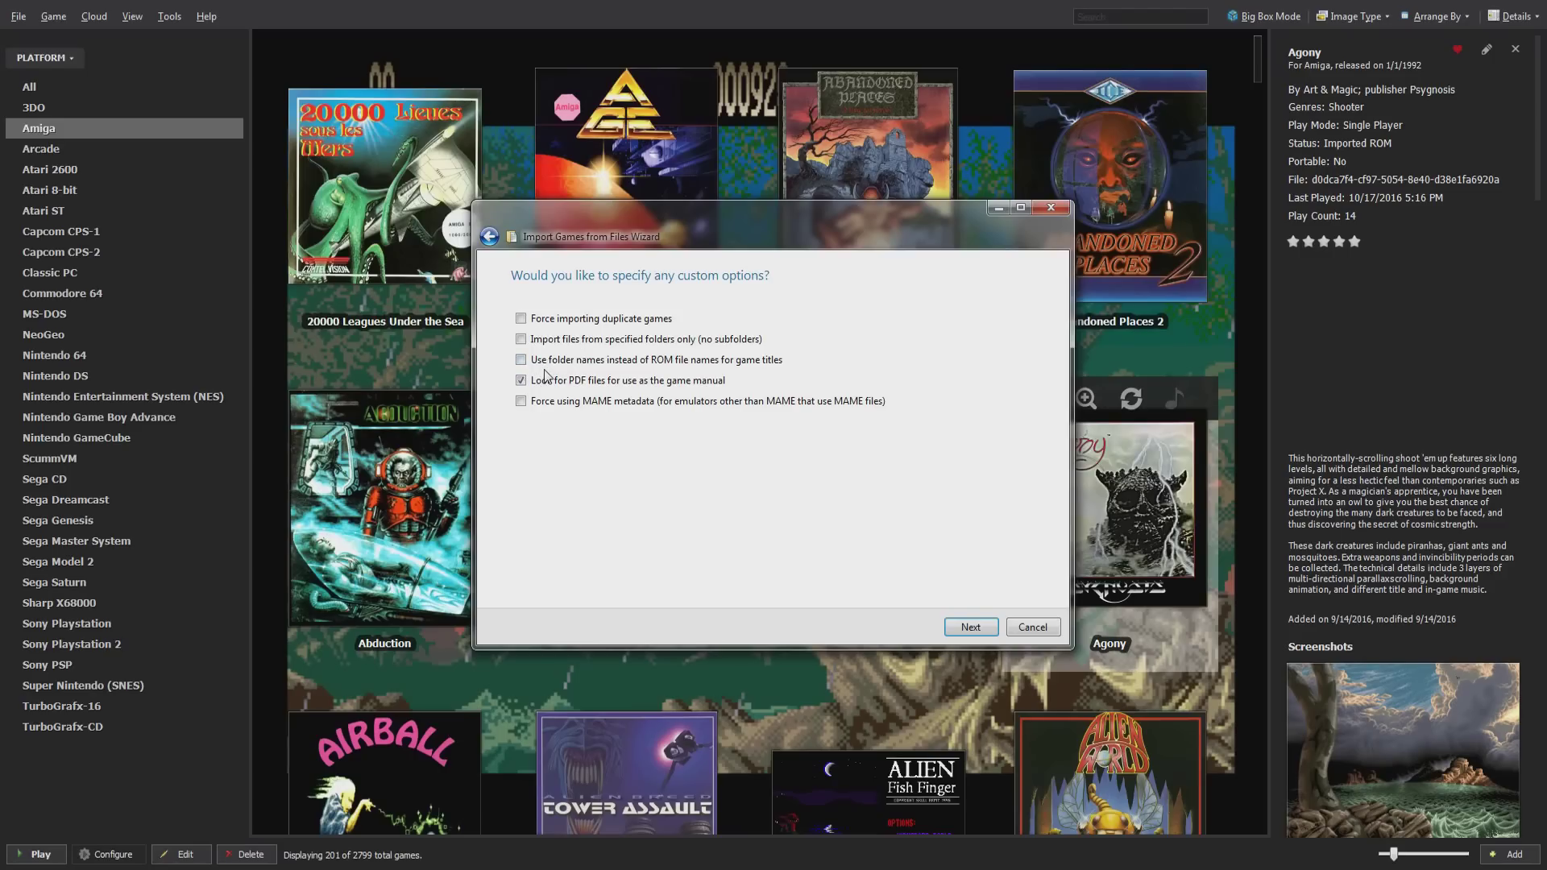
left_click(958, 624)
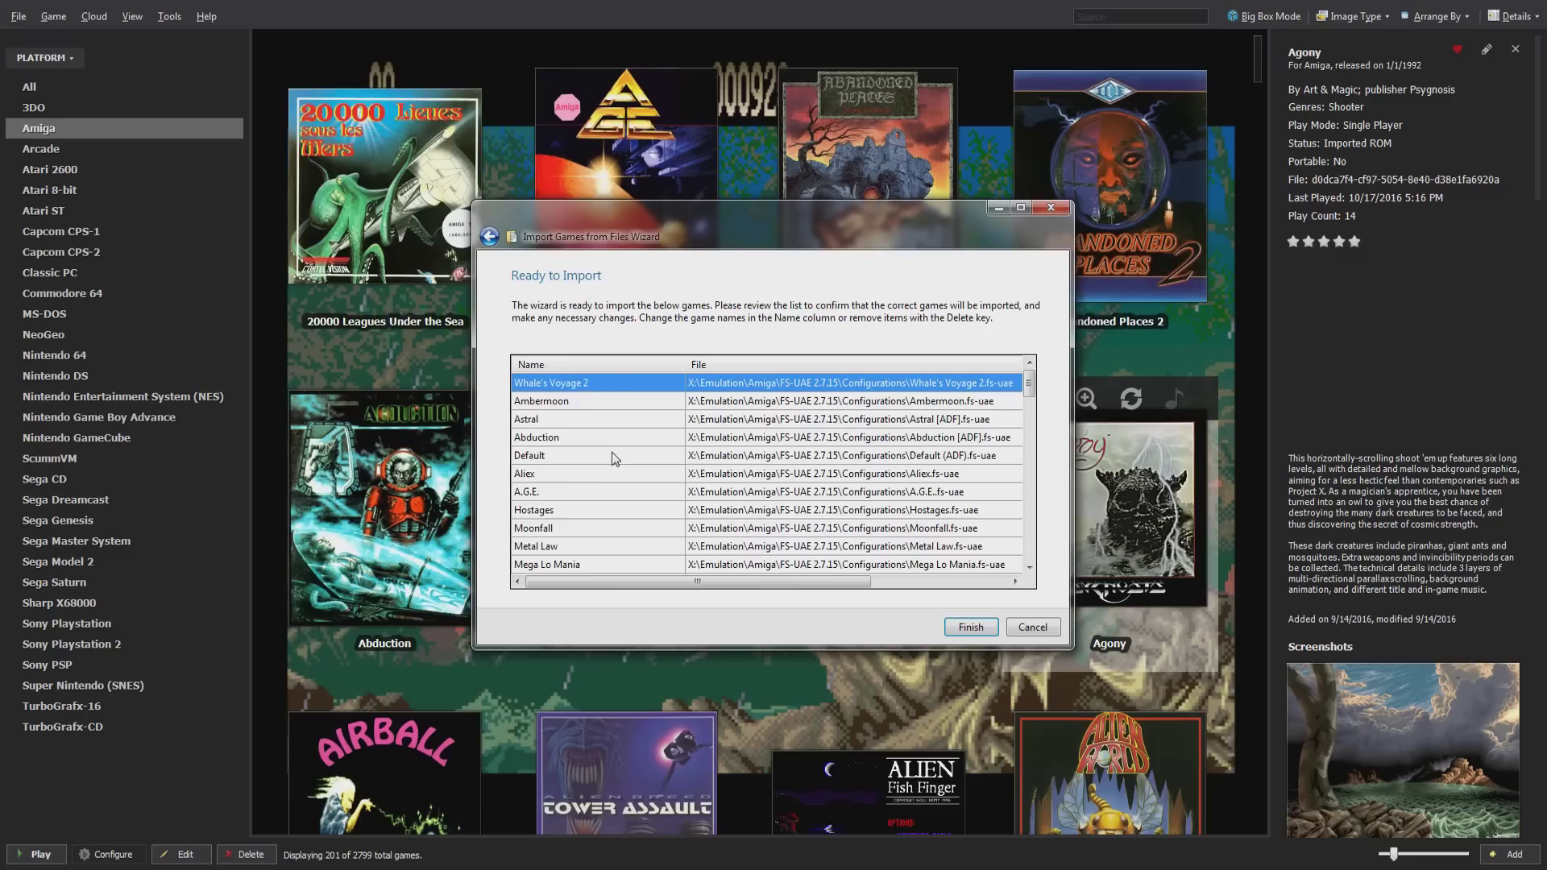
Review the game names and configuration file paths in the Ready to Import list.
scroll(606, 488, "down", 10)
scroll(600, 501, "down", 10)
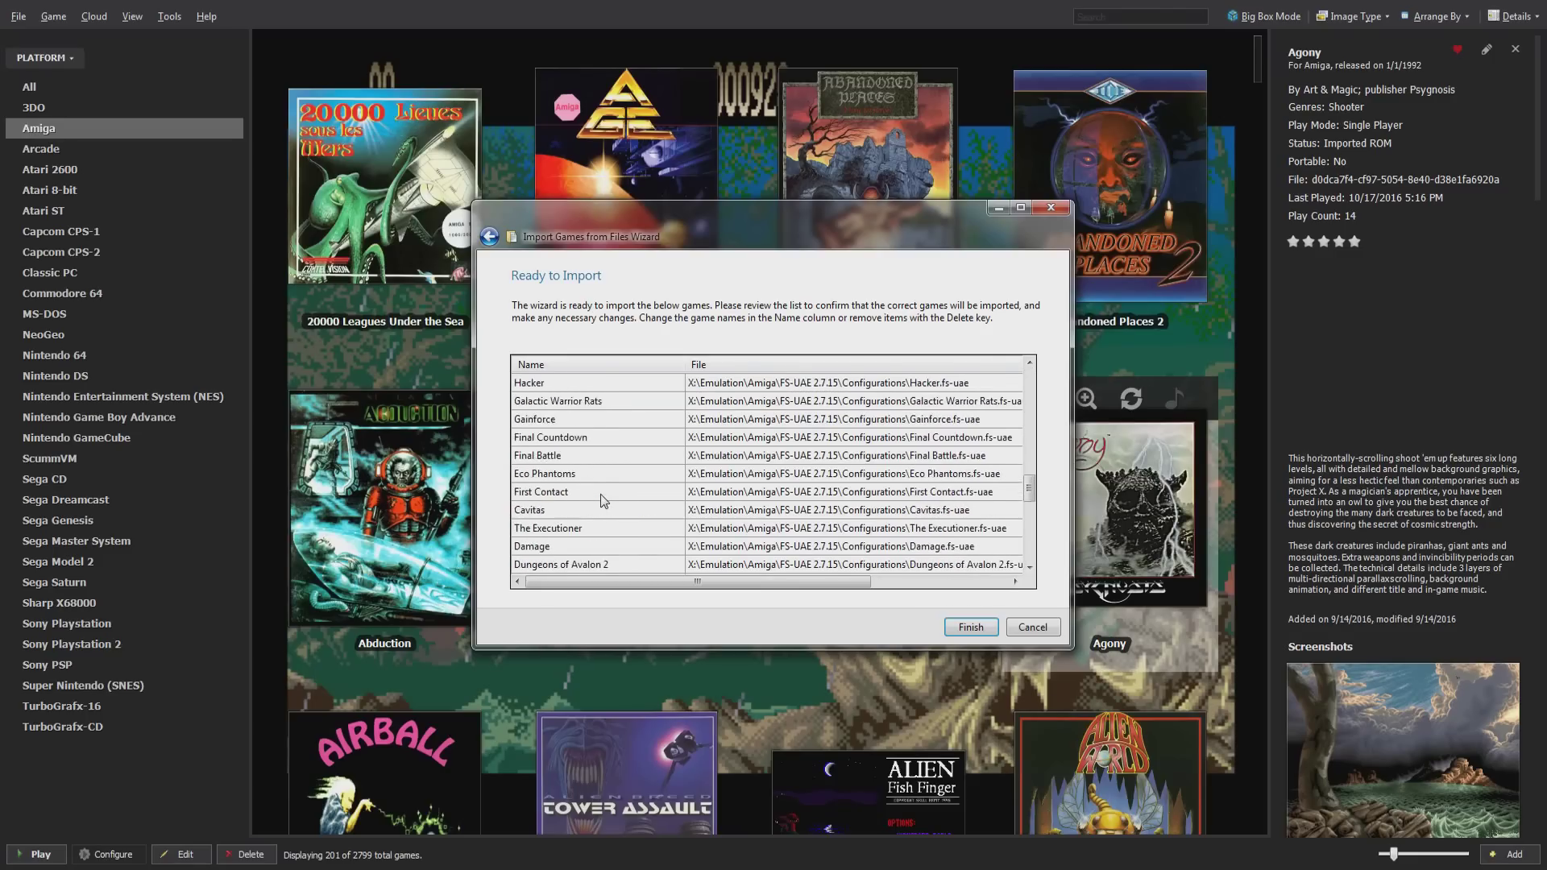
scroll(600, 501, "up", 10)
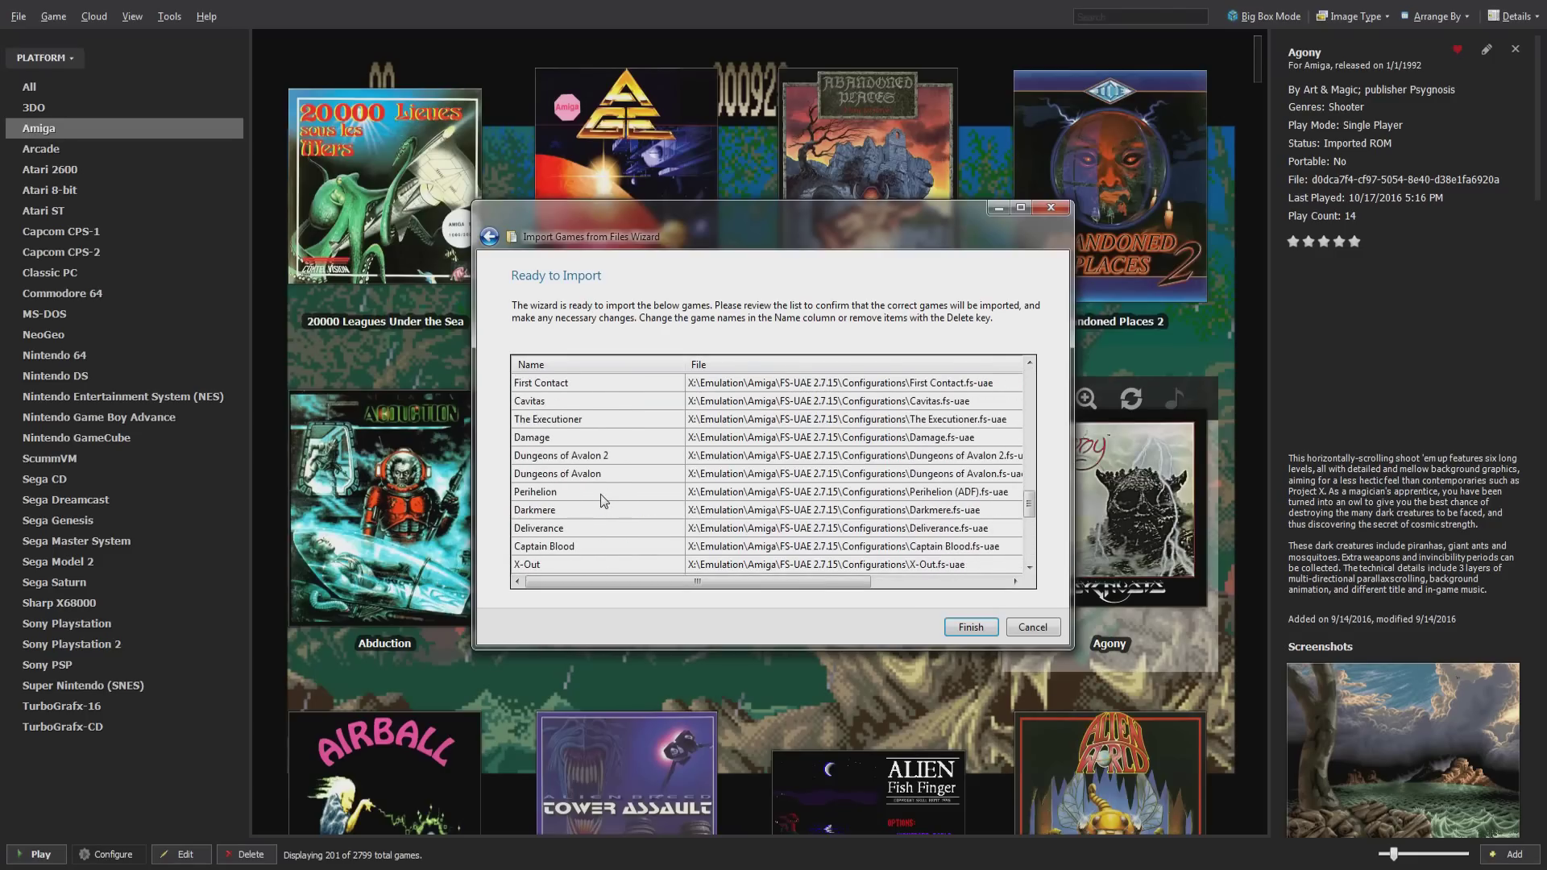